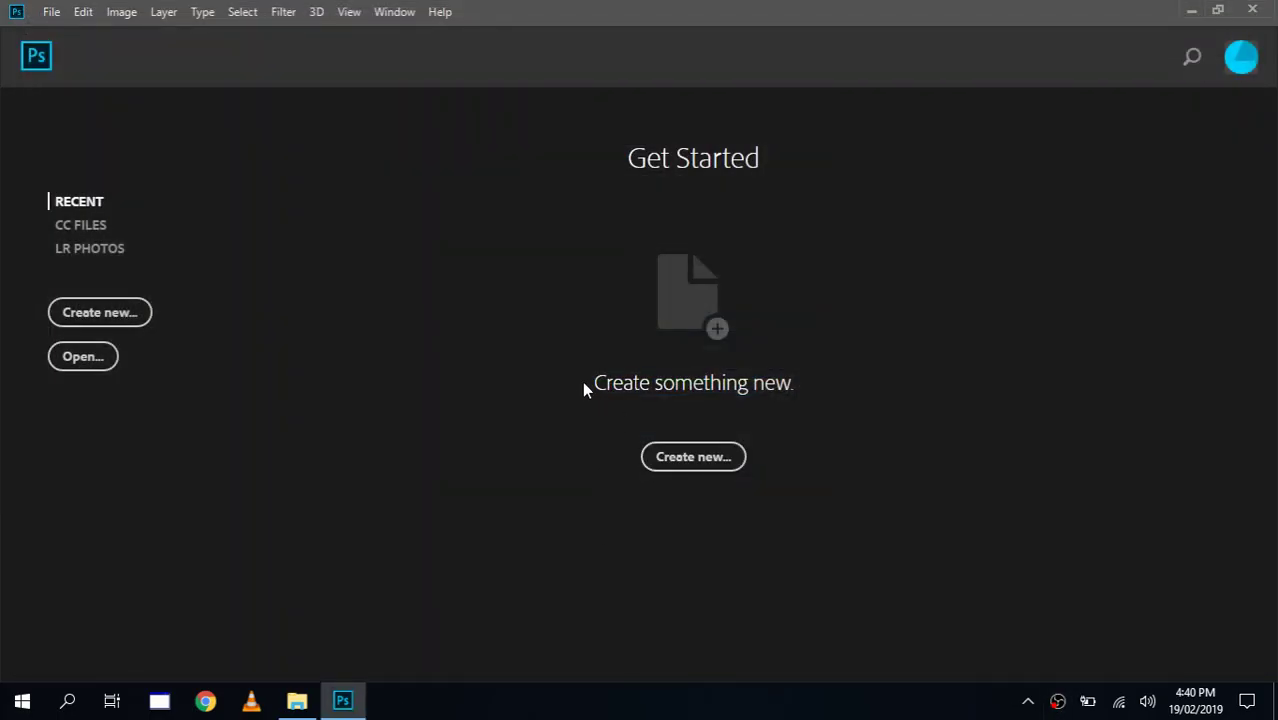
- Create a new white 9.5 × 5.5 cm document at 300 ppi in CMYK
{"action": "left_click", "coordinate": [686, 476]}
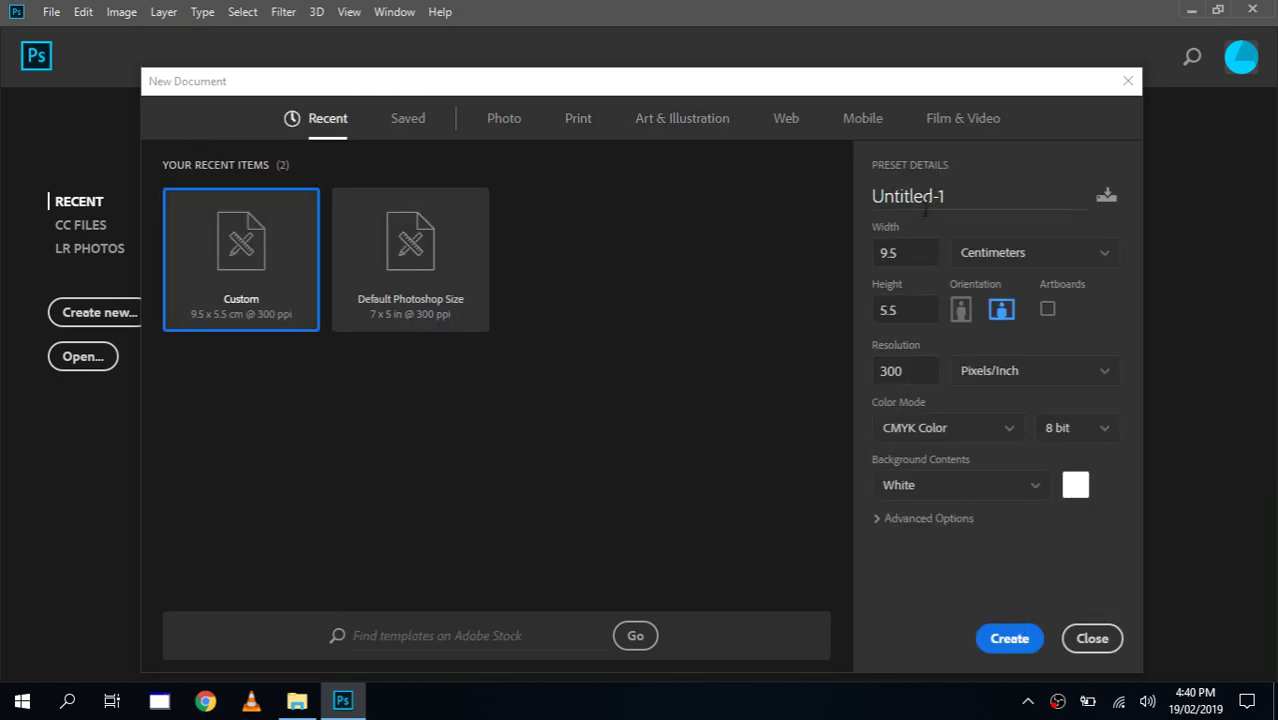
{"action": "left_click", "coordinate": [890, 252]}
{"action": "key", "text": "Tab"}
{"action": "left_click", "coordinate": [1020, 648]}
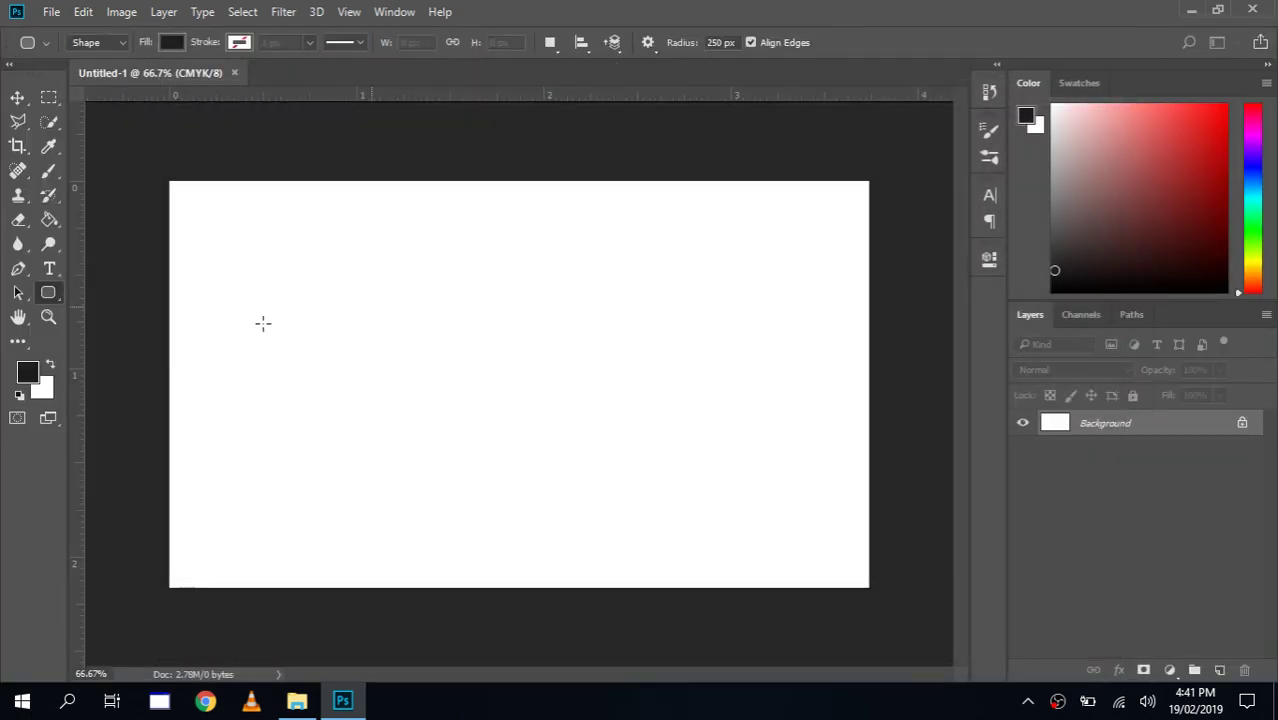
- Draw a plain rectangle covering the lower half of the card
{"action": "right_click", "coordinate": [42, 297]}
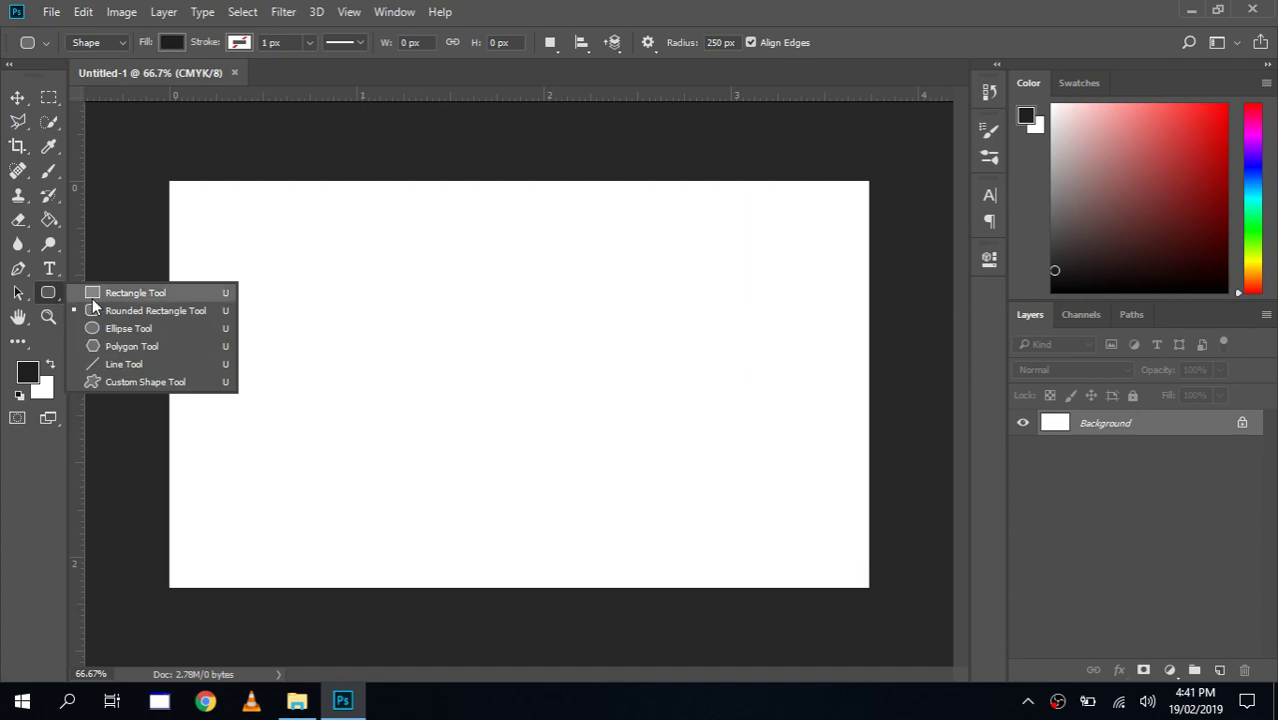
{"action": "left_click", "coordinate": [120, 290]}
{"action": "mouse_move", "coordinate": [130, 377]}
{"action": "left_mouse_down"}
{"action": "mouse_move", "coordinate": [943, 602]}
{"action": "mouse_move", "coordinate": [896, 605]}
{"action": "mouse_move", "coordinate": [909, 617]}
{"action": "left_mouse_up"}
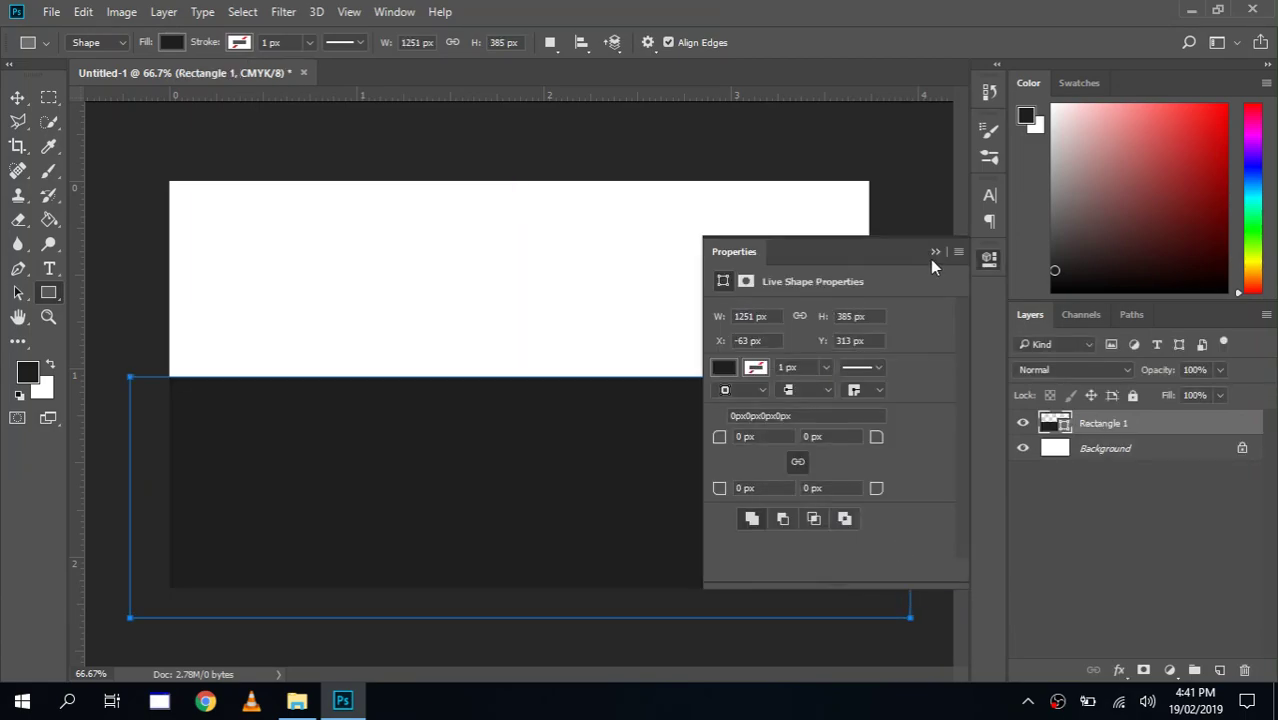
{"action": "left_click", "coordinate": [933, 254]}
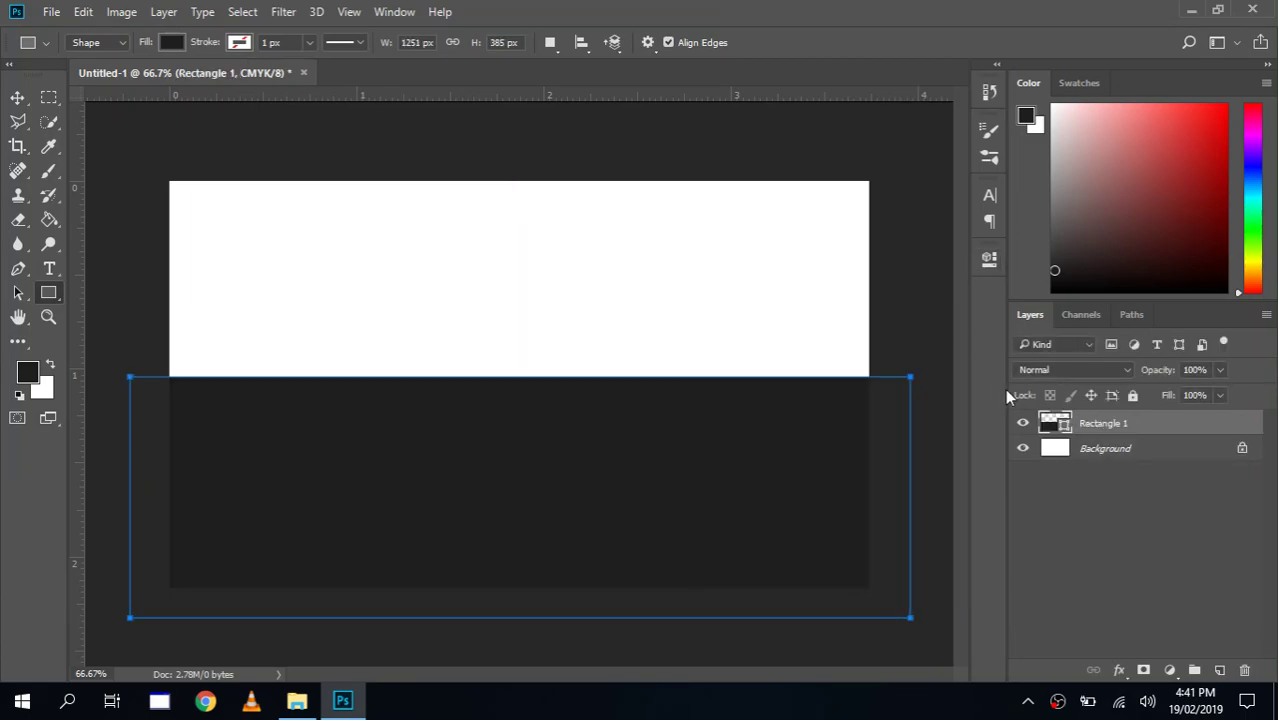
- Give the band a dark grey fill and add a narrow 260 × 390 px rectangle at its left end
{"action": "double_click", "coordinate": [1055, 423]}
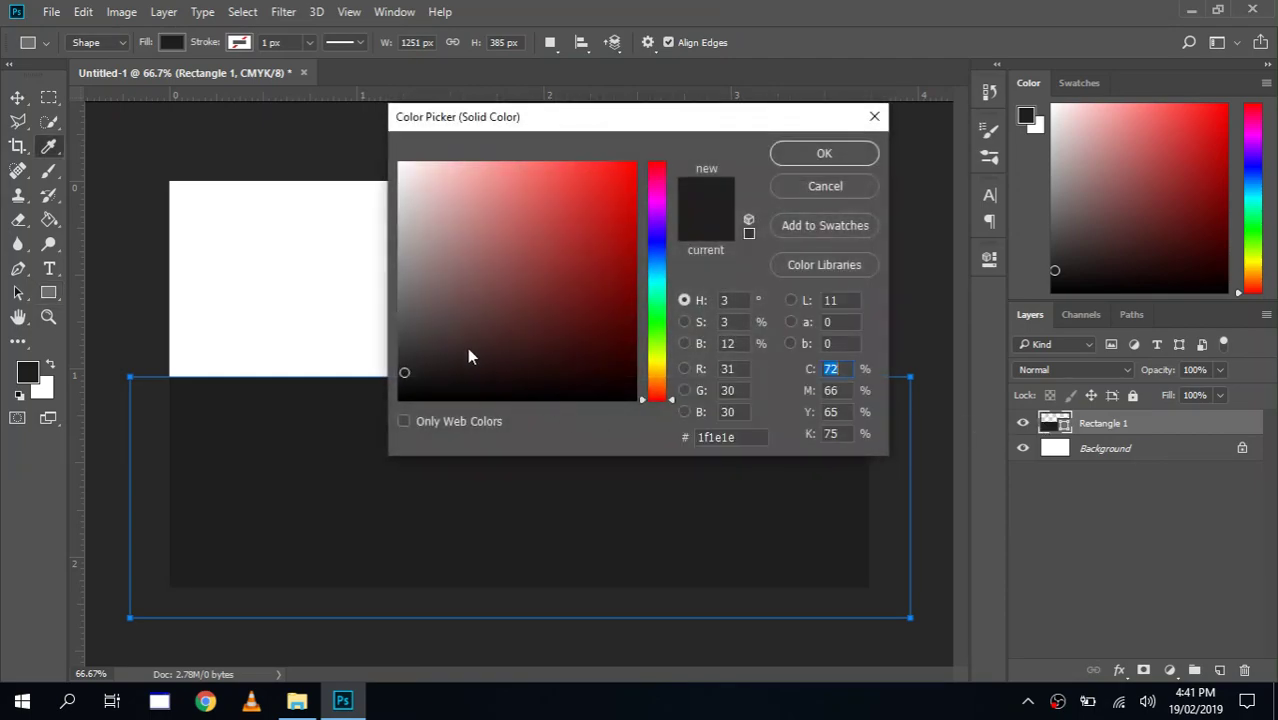
{"action": "left_click", "coordinate": [407, 336]}
{"action": "left_click", "coordinate": [407, 343]}
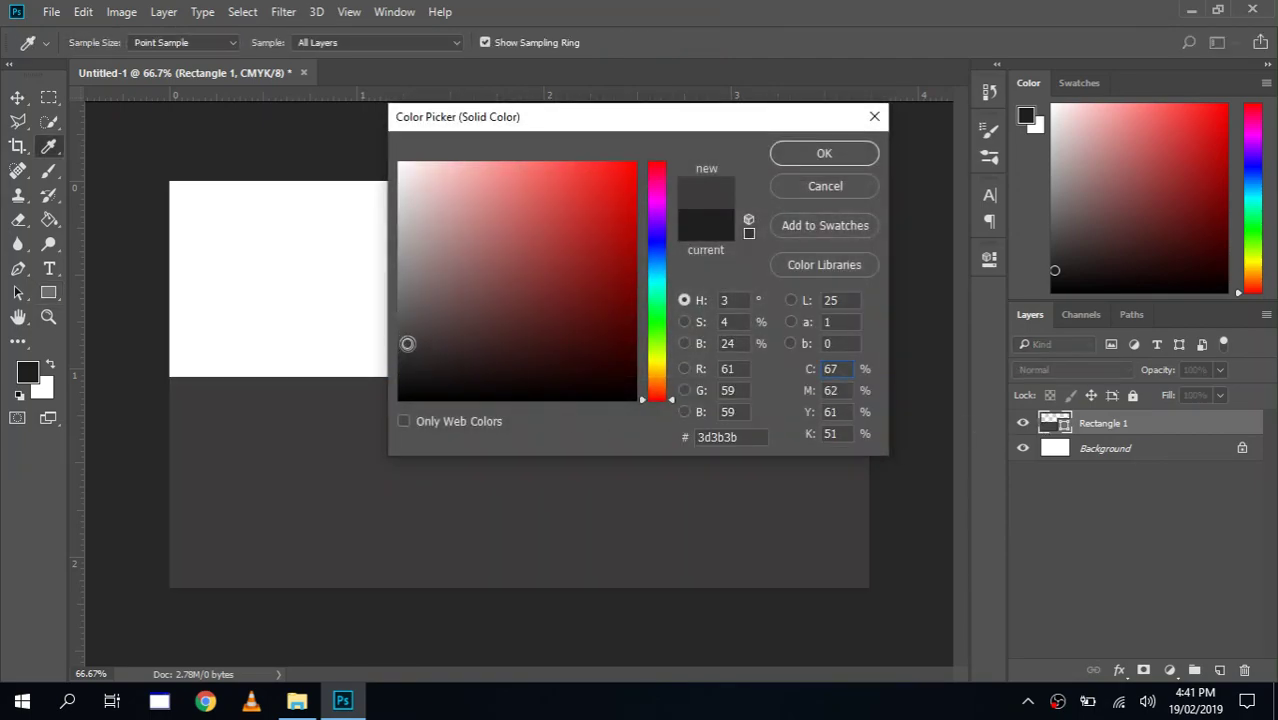
{"action": "left_click", "coordinate": [402, 334]}
{"action": "left_click", "coordinate": [824, 153]}
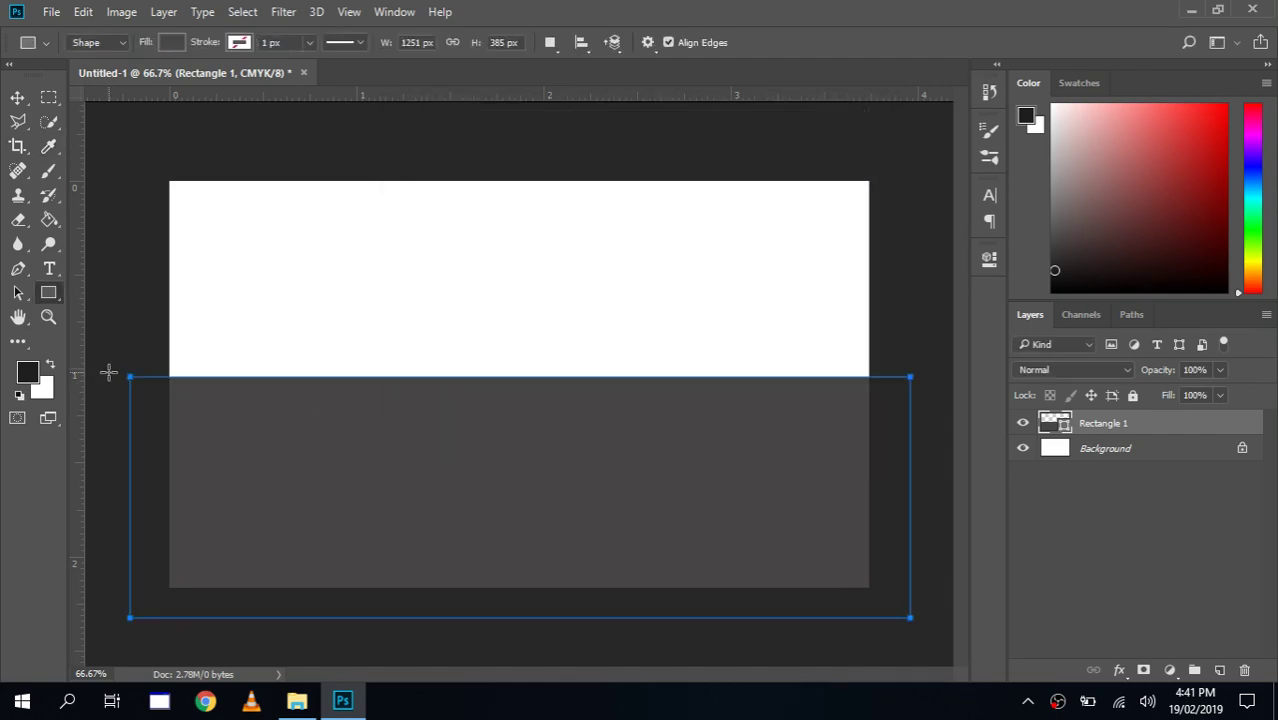
{"action": "left_click_drag", "start_coordinate": [108, 373], "coordinate": [270, 616]}
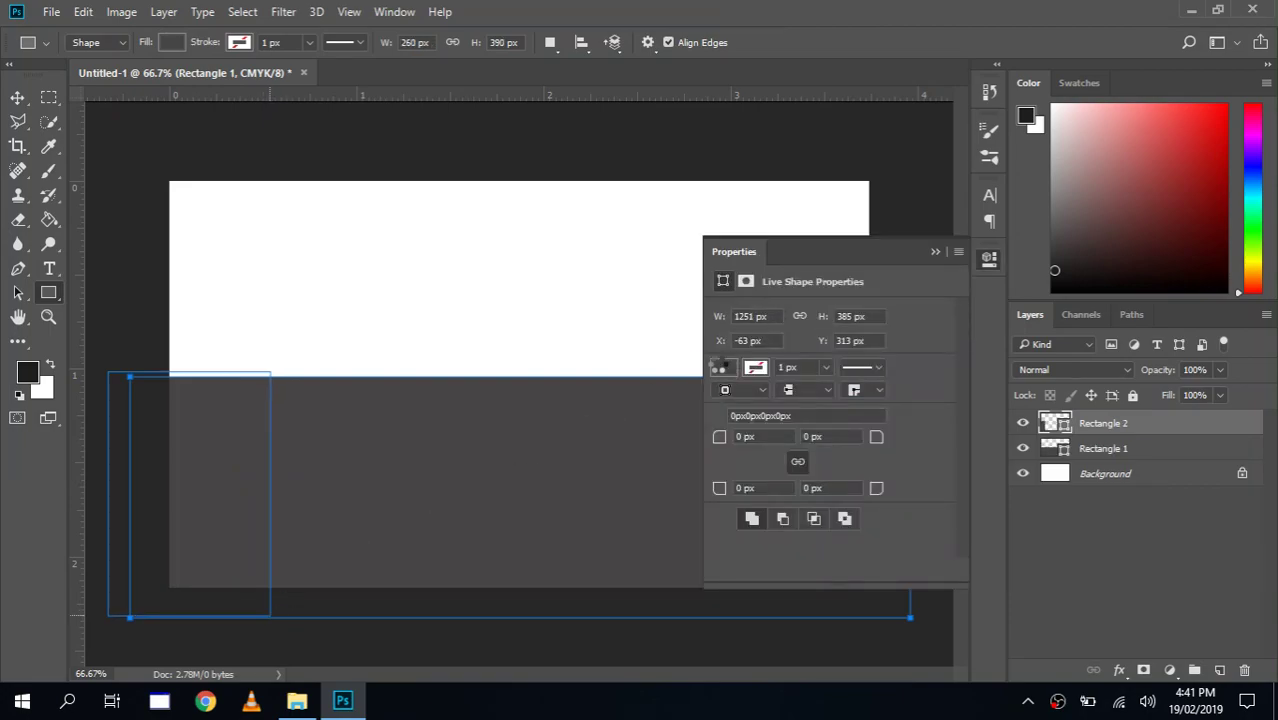
- Fill the narrow rectangle near-black and nudge it down two pixels to align with the band
{"action": "left_click", "coordinate": [723, 367]}
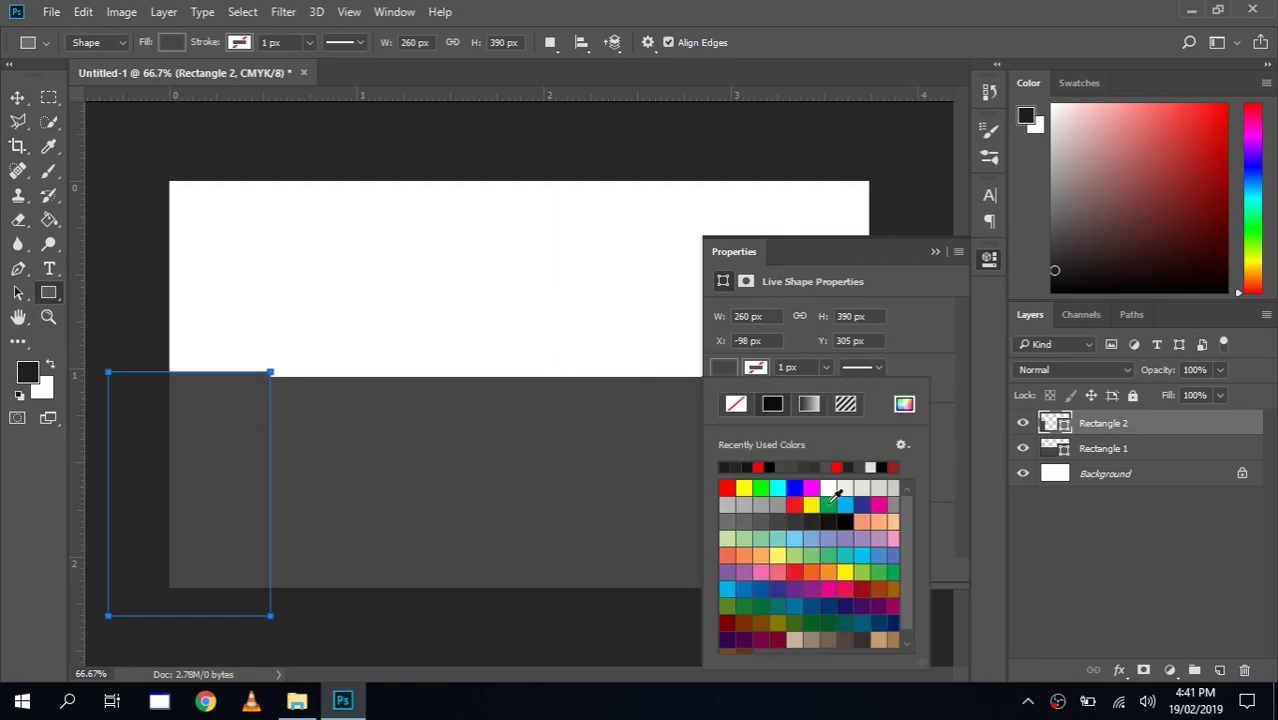
{"action": "left_click", "coordinate": [830, 521]}
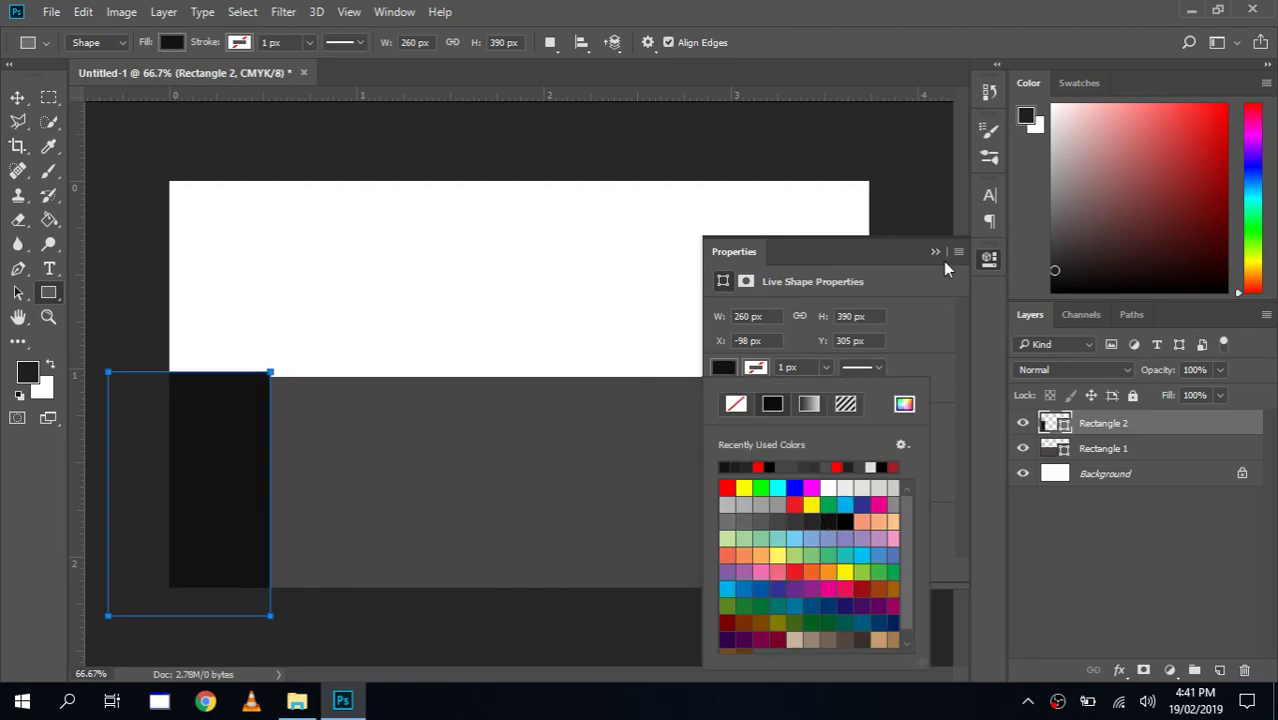
{"action": "left_click", "coordinate": [932, 252]}
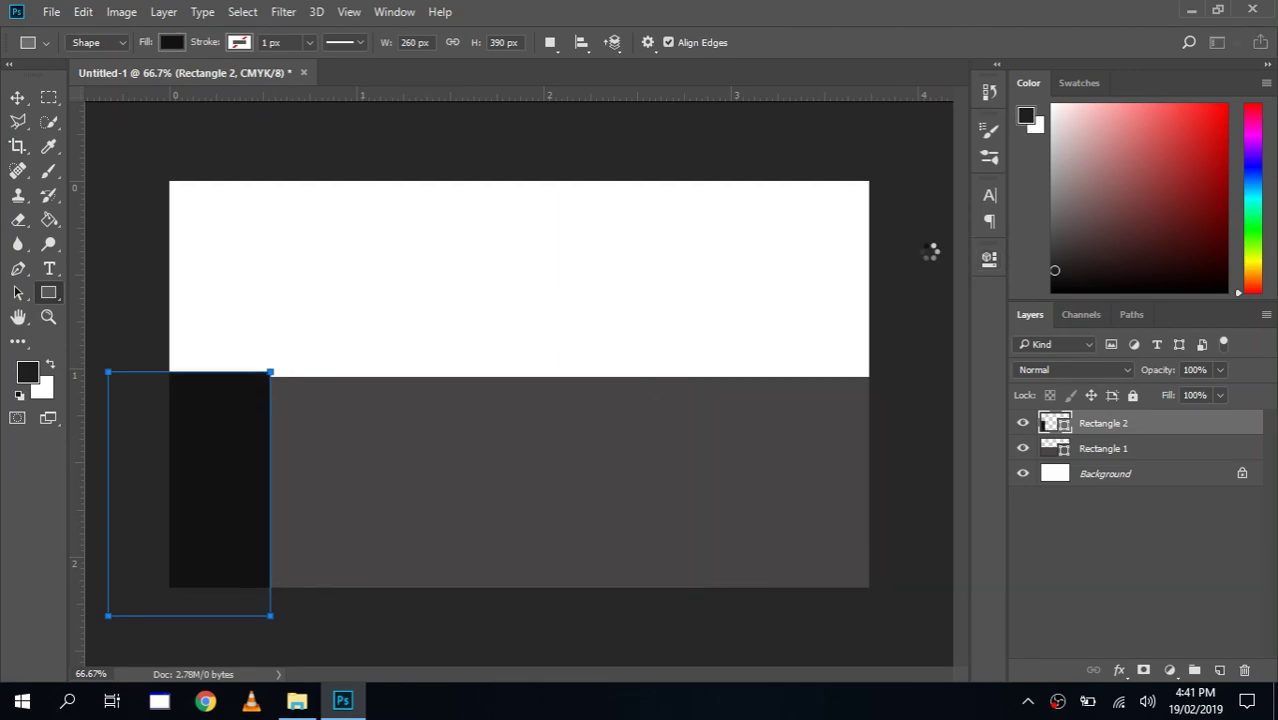
{"action": "left_click", "coordinate": [17, 97]}
{"action": "key", "text": "Down"}
{"action": "key", "text": "Down"}
{"action": "key", "text": "Down"}
{"action": "key", "text": "Down"}
{"action": "key", "text": "Down"}
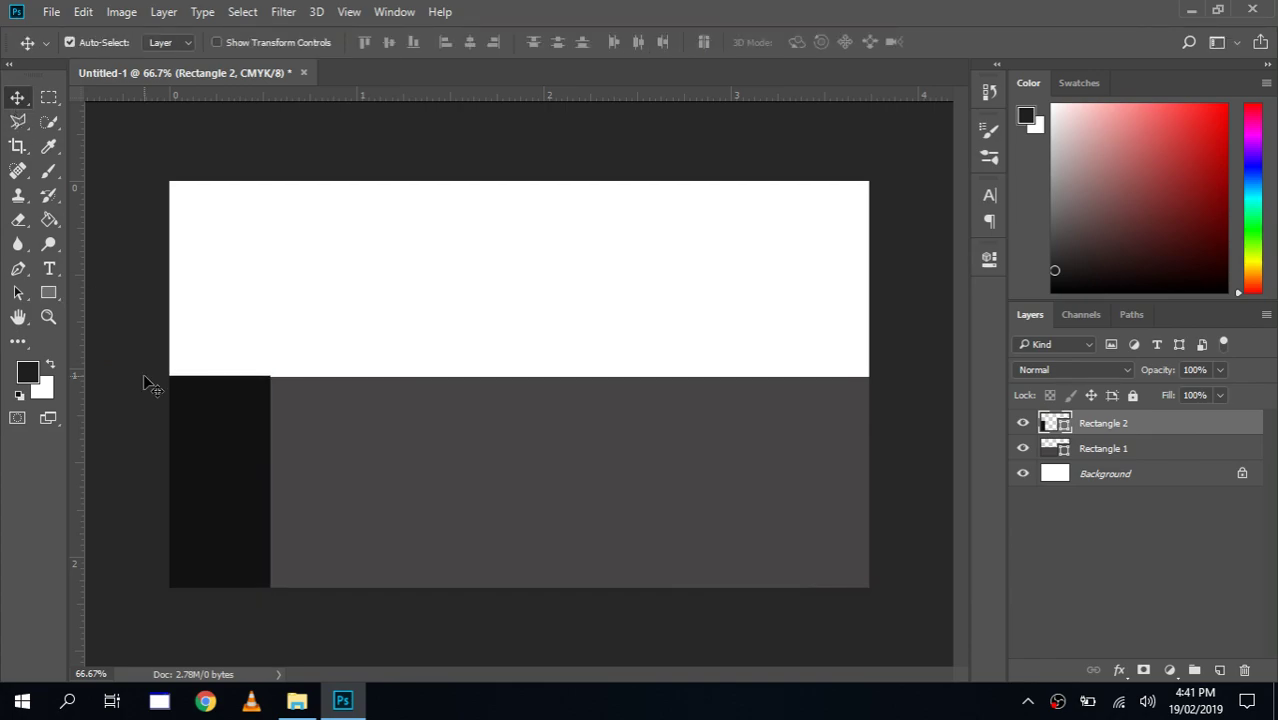
{"action": "key", "text": "Down"}
- Switch to the Rounded Rectangle tool with a 250 px corner radius
{"action": "left_click", "coordinate": [48, 292]}
{"action": "left_click", "coordinate": [48, 316]}
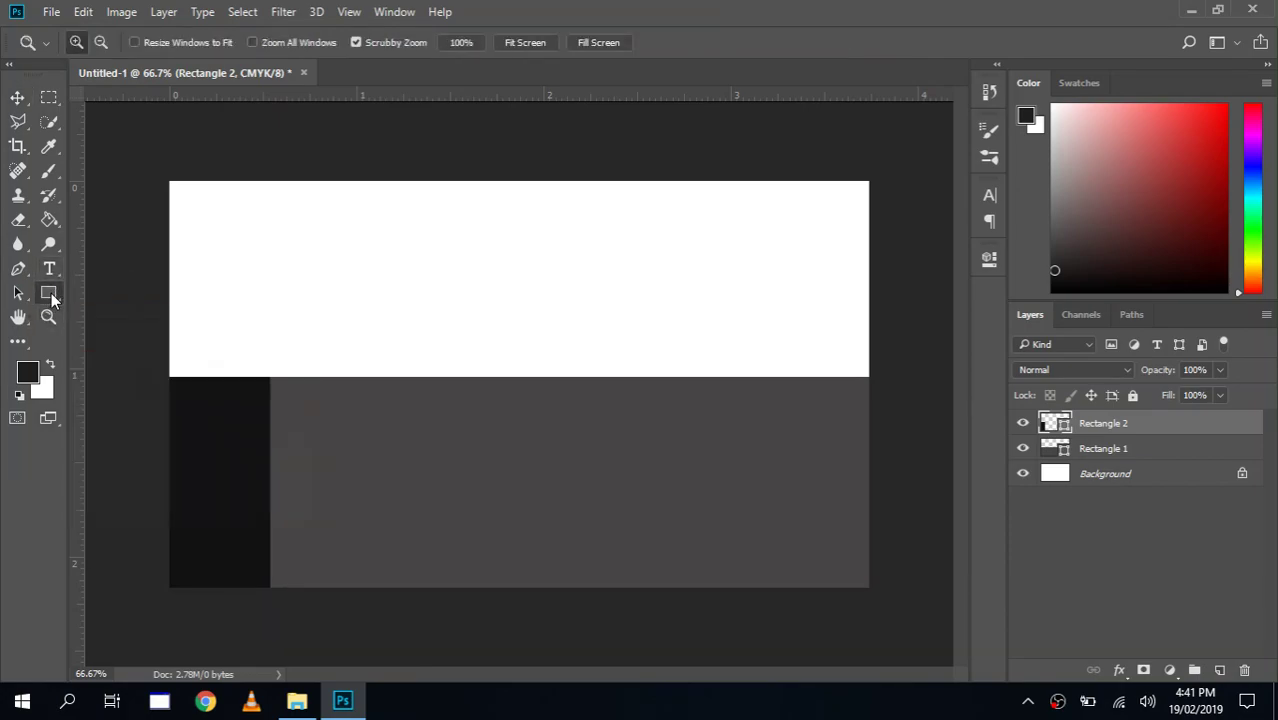
{"action": "left_click", "coordinate": [48, 292]}
{"action": "left_click", "coordinate": [98, 311]}
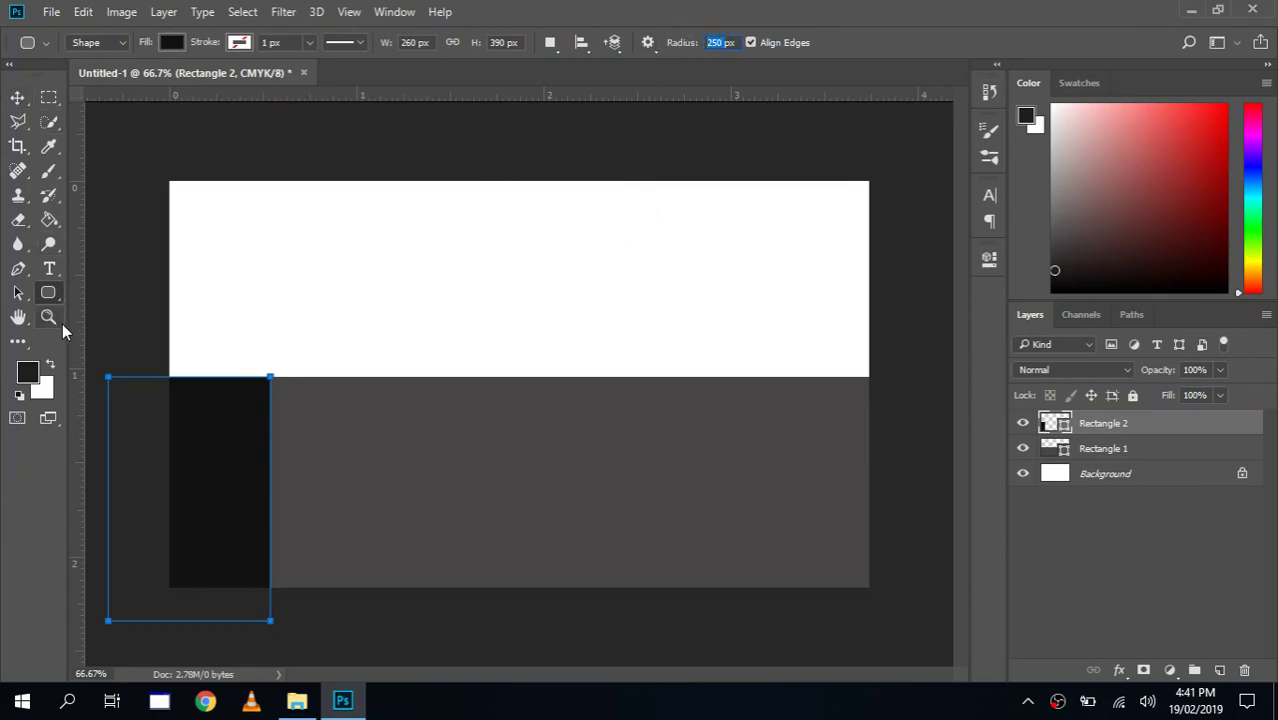
- Draw a 1025 × 254 px rounded band past the right edge, filled pure red ff0000
{"action": "left_click", "coordinate": [51, 298]}
{"action": "left_click_drag", "start_coordinate": [357, 281], "coordinate": [990, 430]}
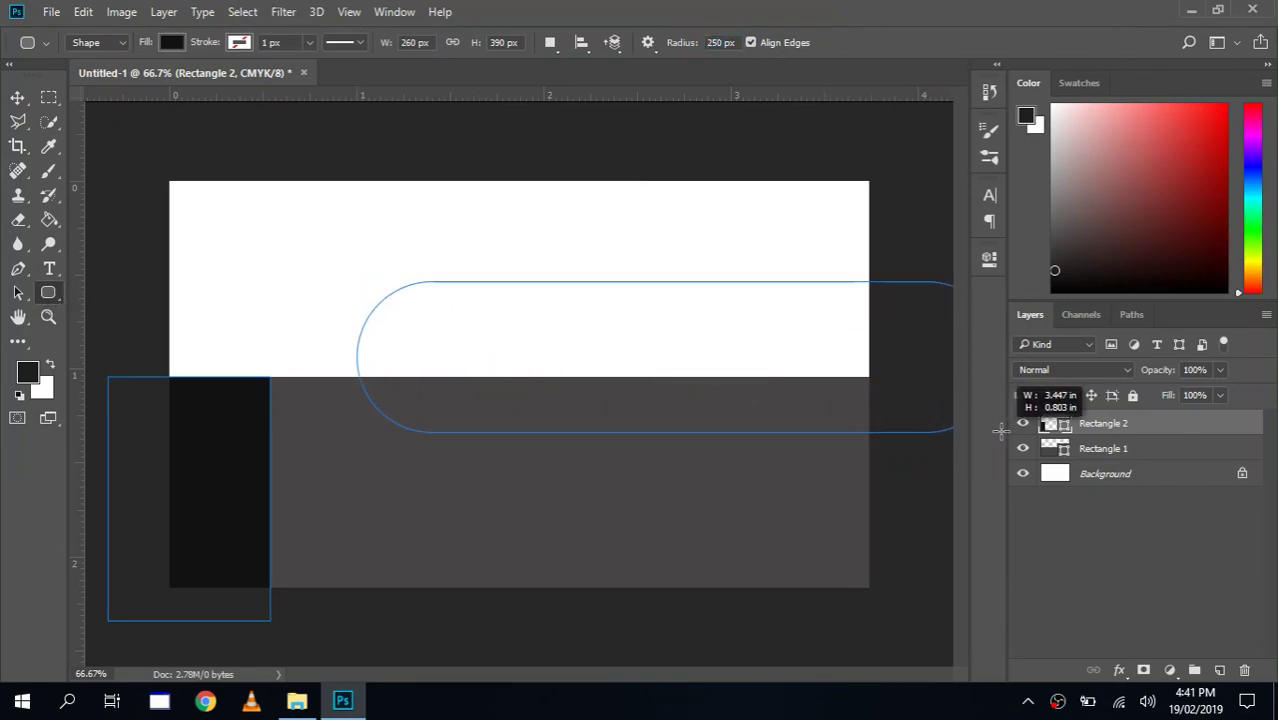
{"action": "left_click_drag", "start_coordinate": [990, 430], "coordinate": [994, 438]}
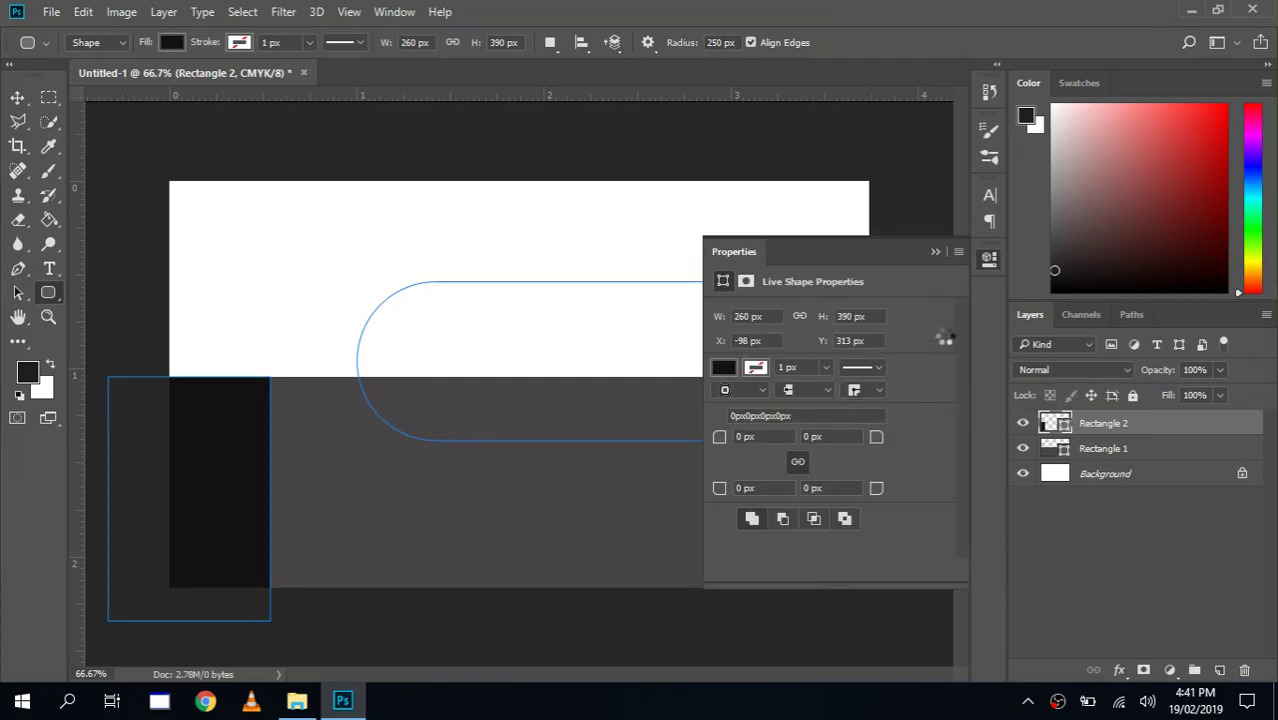
{"action": "left_click", "coordinate": [933, 252]}
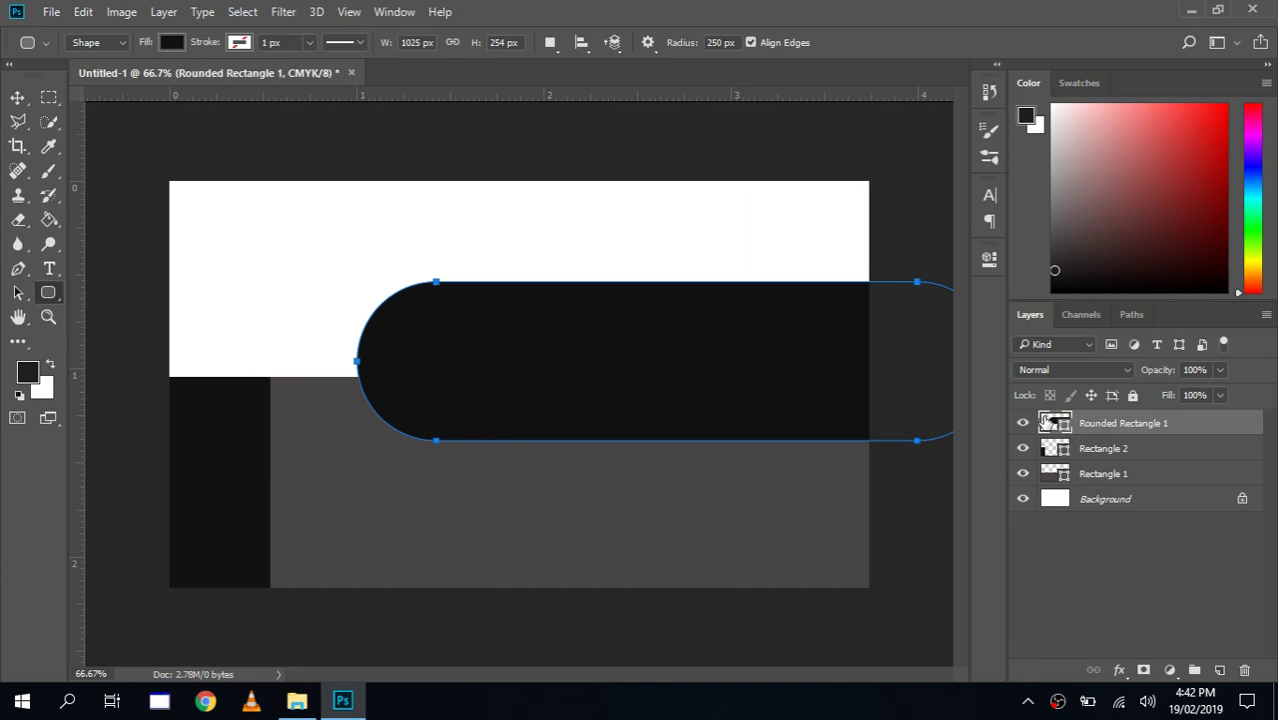
{"action": "double_click", "coordinate": [1044, 422]}
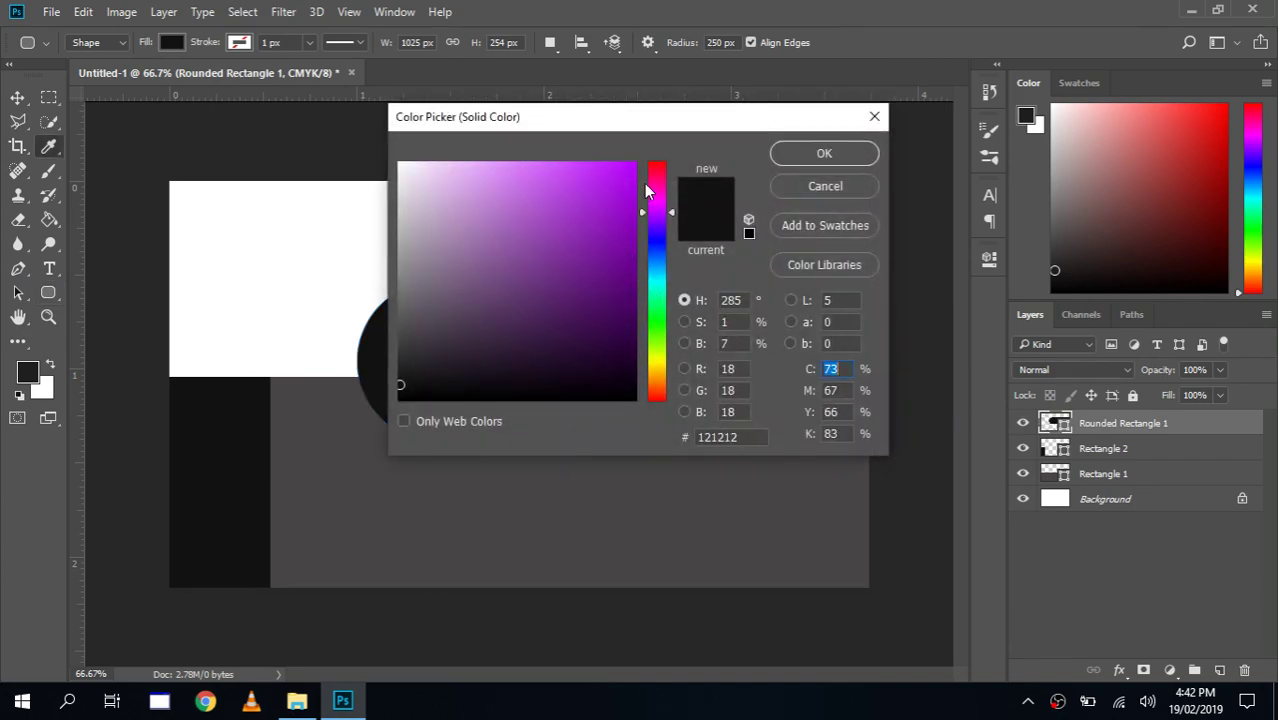
{"action": "mouse_move", "coordinate": [647, 191]}
{"action": "left_mouse_down"}
{"action": "mouse_move", "coordinate": [652, 160]}
{"action": "mouse_move", "coordinate": [637, 161]}
{"action": "left_mouse_up"}
{"action": "left_click", "coordinate": [621, 190]}
{"action": "left_click", "coordinate": [814, 156]}
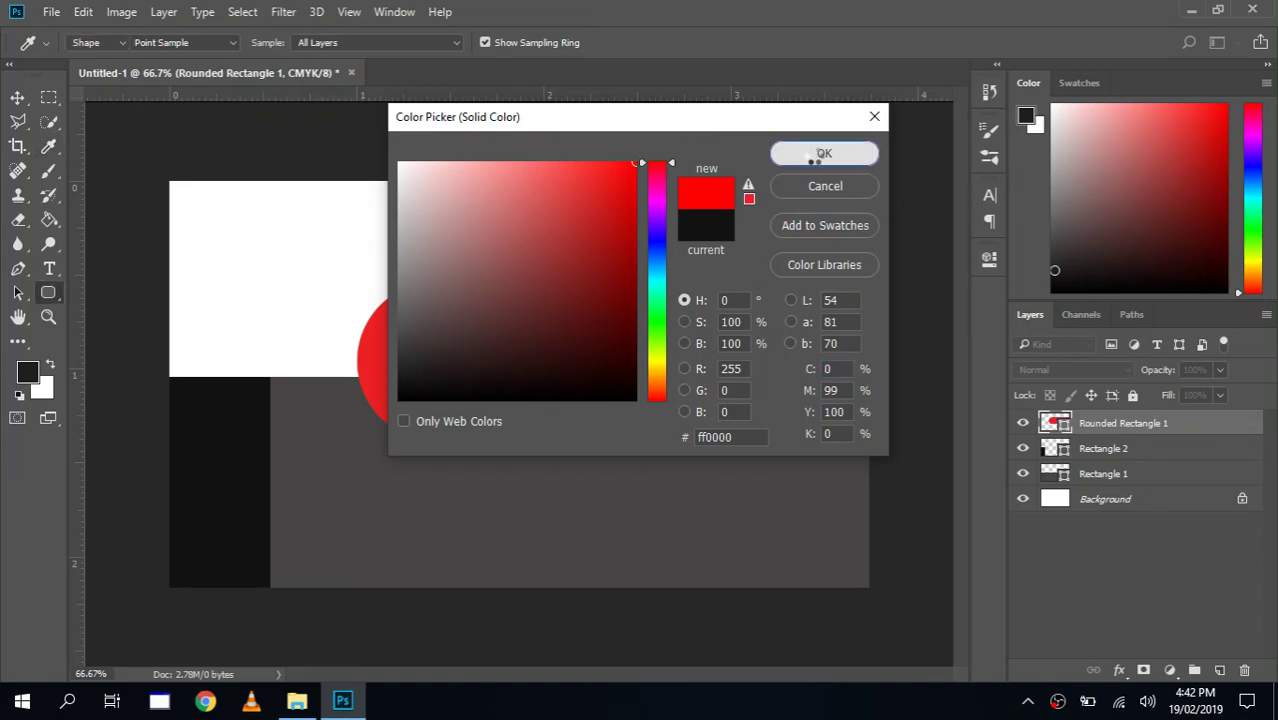
- Set a custom proof setup using HDTV (Rec. 709)
{"action": "left_click", "coordinate": [348, 12]}
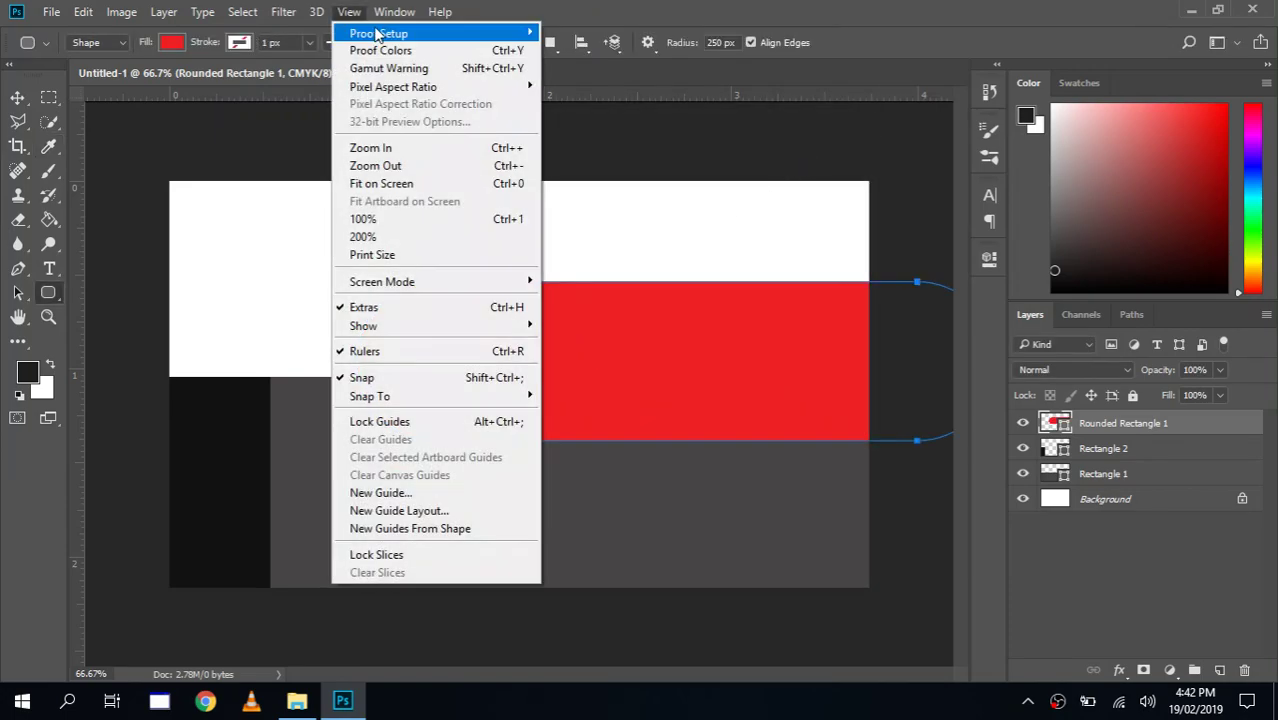
{"action": "mouse_move", "coordinate": [379, 33]}
{"action": "left_click", "coordinate": [585, 33]}
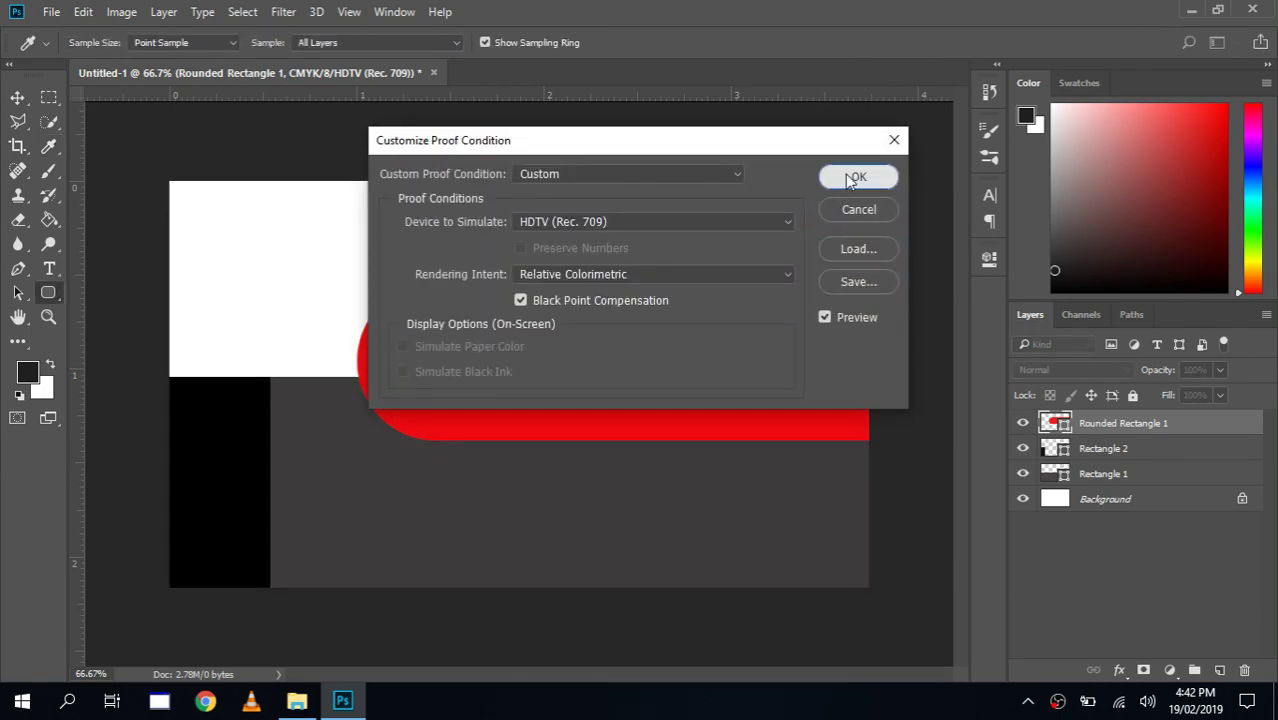
{"action": "left_click", "coordinate": [852, 177]}
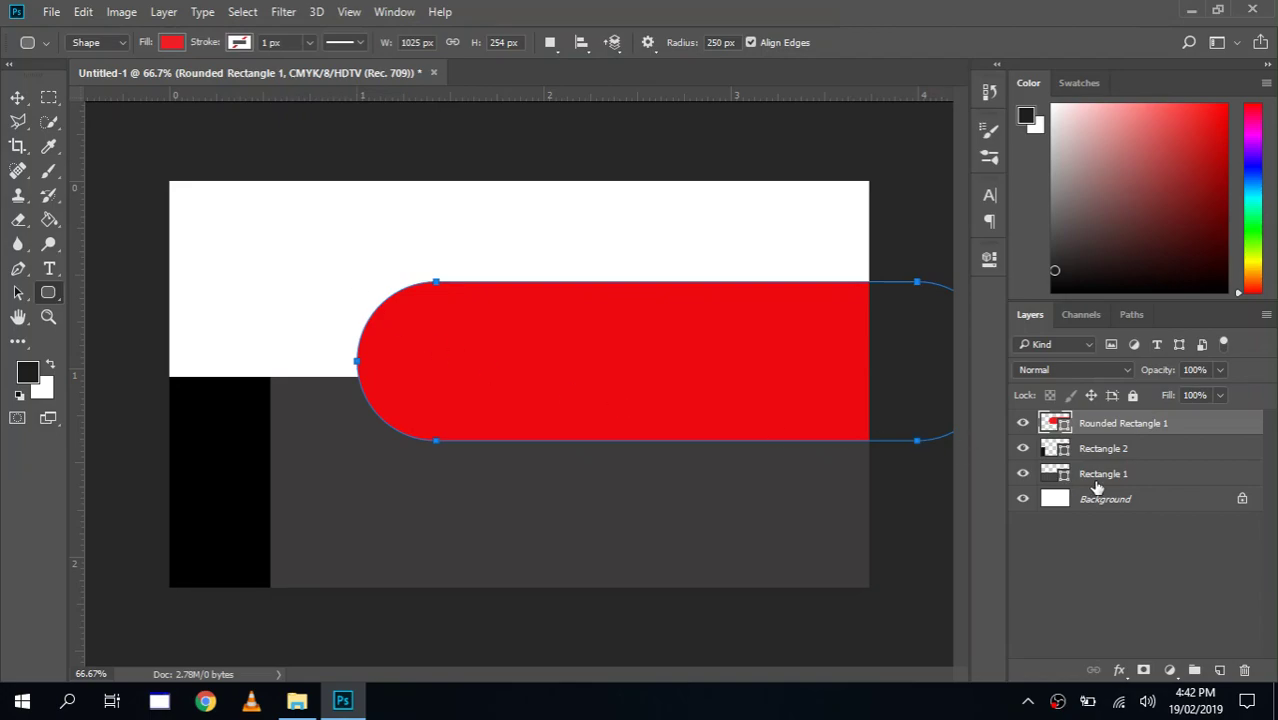
- Duplicate the red band, recolour the copy dark red b1080c, and place it above the original
{"action": "left_click_drag", "start_coordinate": [1130, 428], "coordinate": [1215, 668]}
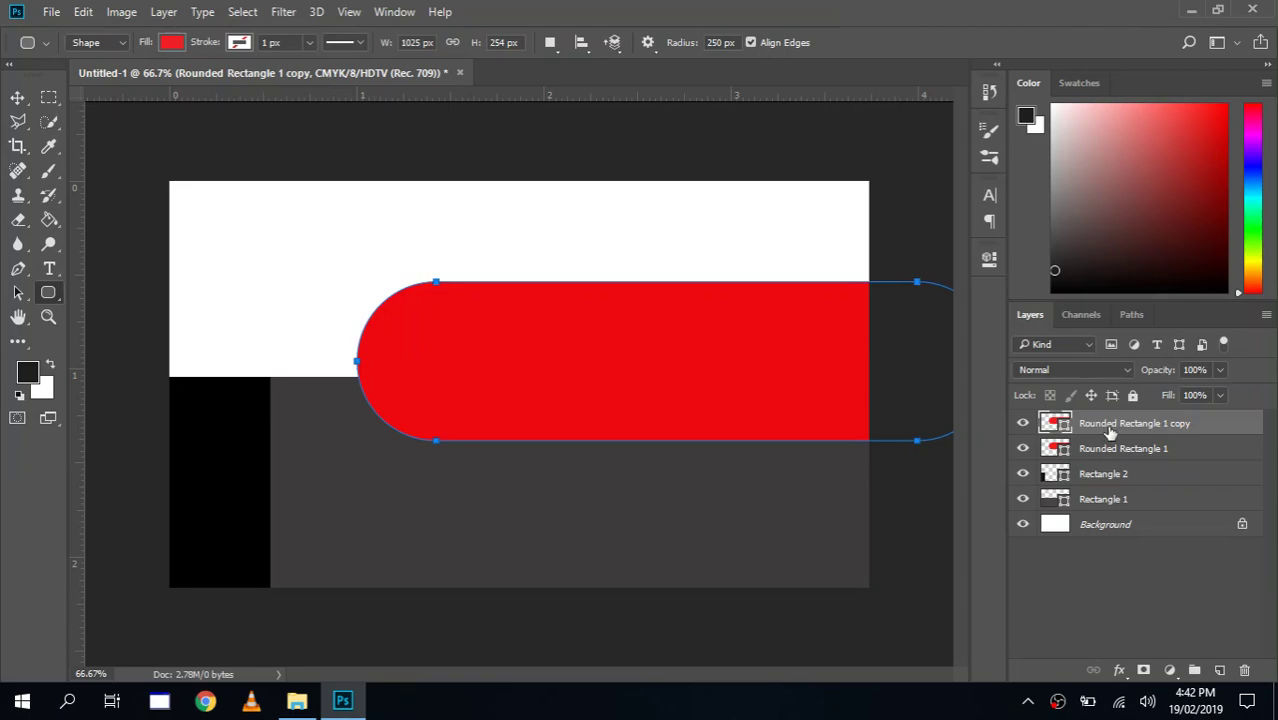
{"action": "left_click_drag", "start_coordinate": [1110, 432], "coordinate": [1104, 452]}
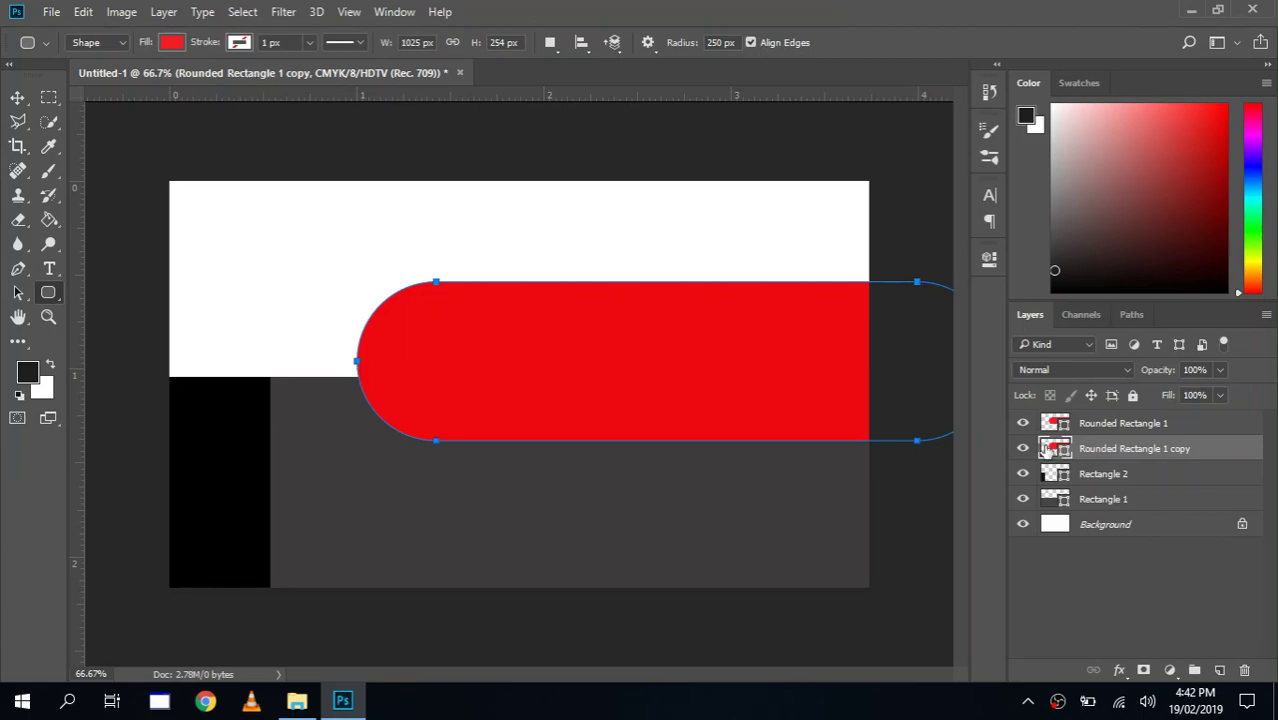
{"action": "double_click", "coordinate": [1046, 452]}
{"action": "left_click_drag", "start_coordinate": [624, 229], "coordinate": [625, 234]}
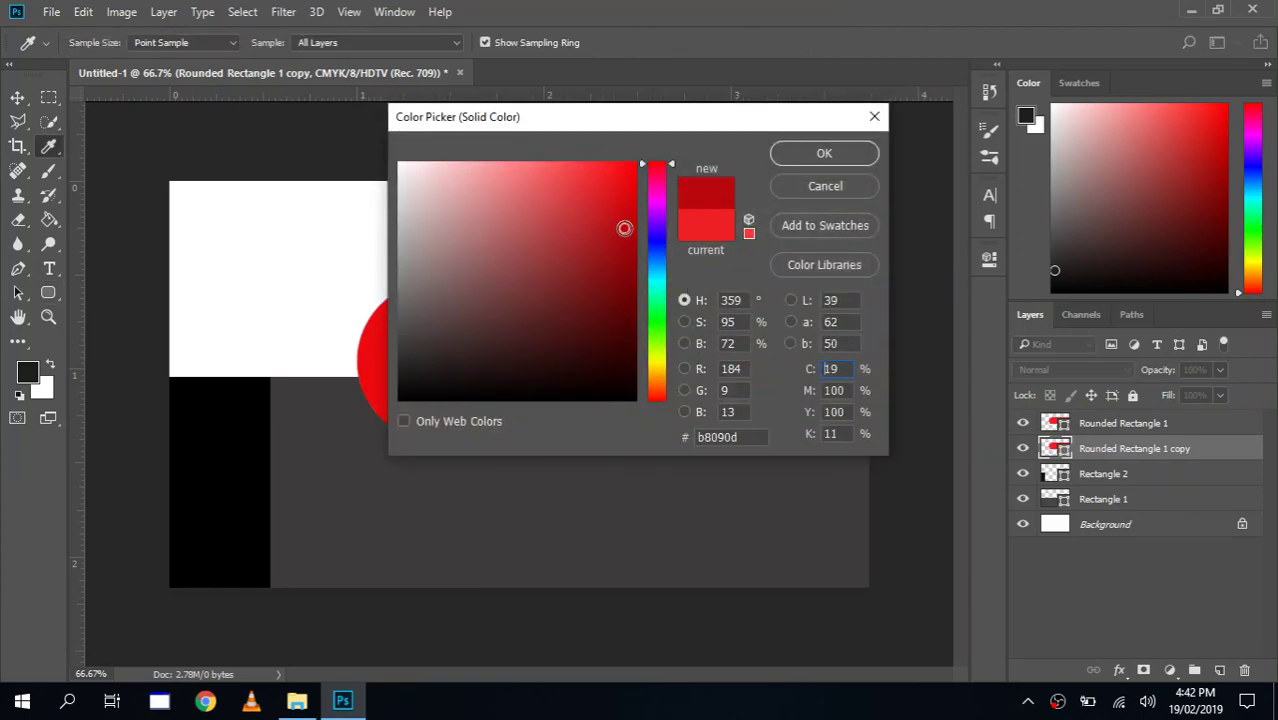
{"action": "left_click", "coordinate": [804, 155]}
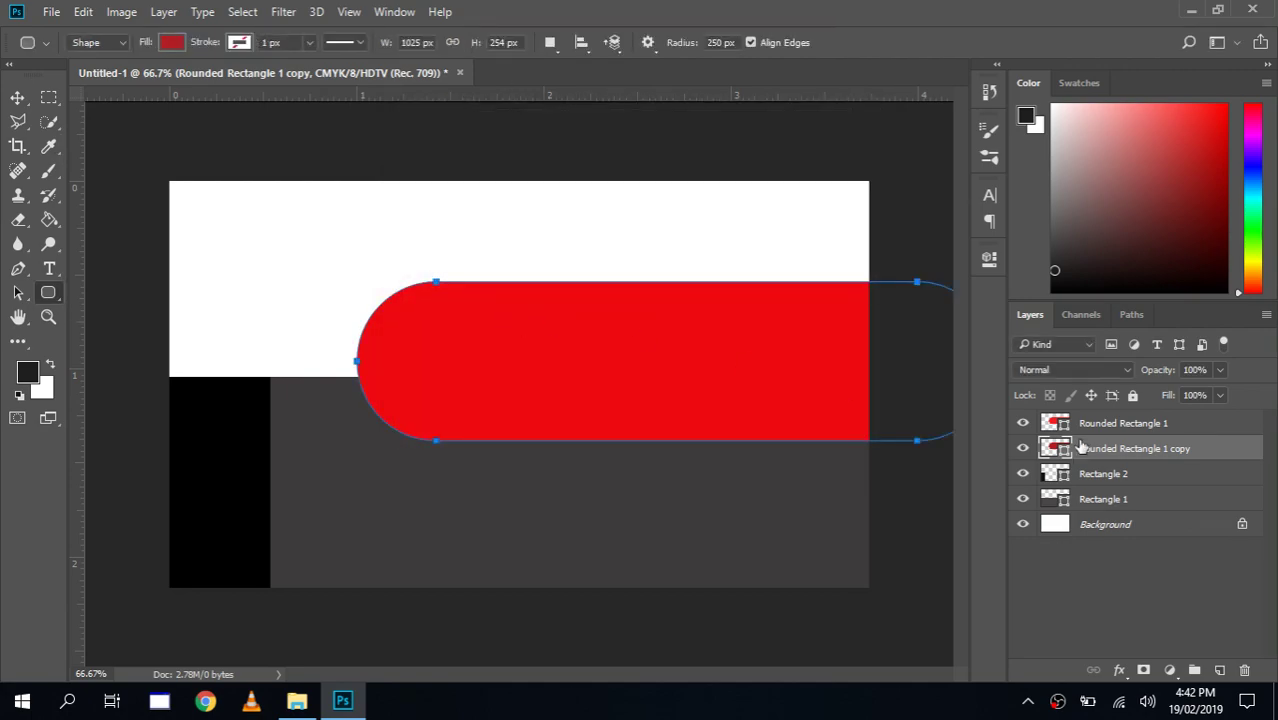
{"action": "left_click_drag", "start_coordinate": [1165, 455], "coordinate": [1150, 420]}
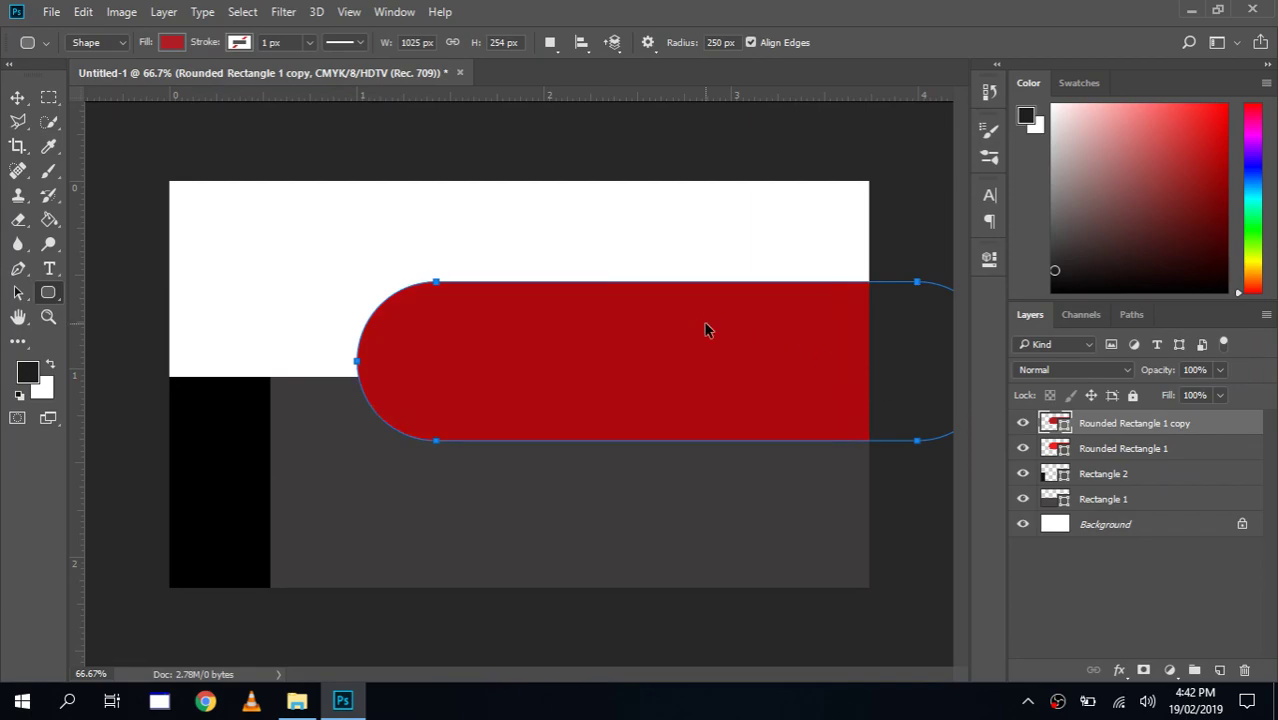
- Shrink the dark red copy inside the original and raise it 1 px, leaving a thin bright rim
{"action": "key", "text": "ctrl+t"}
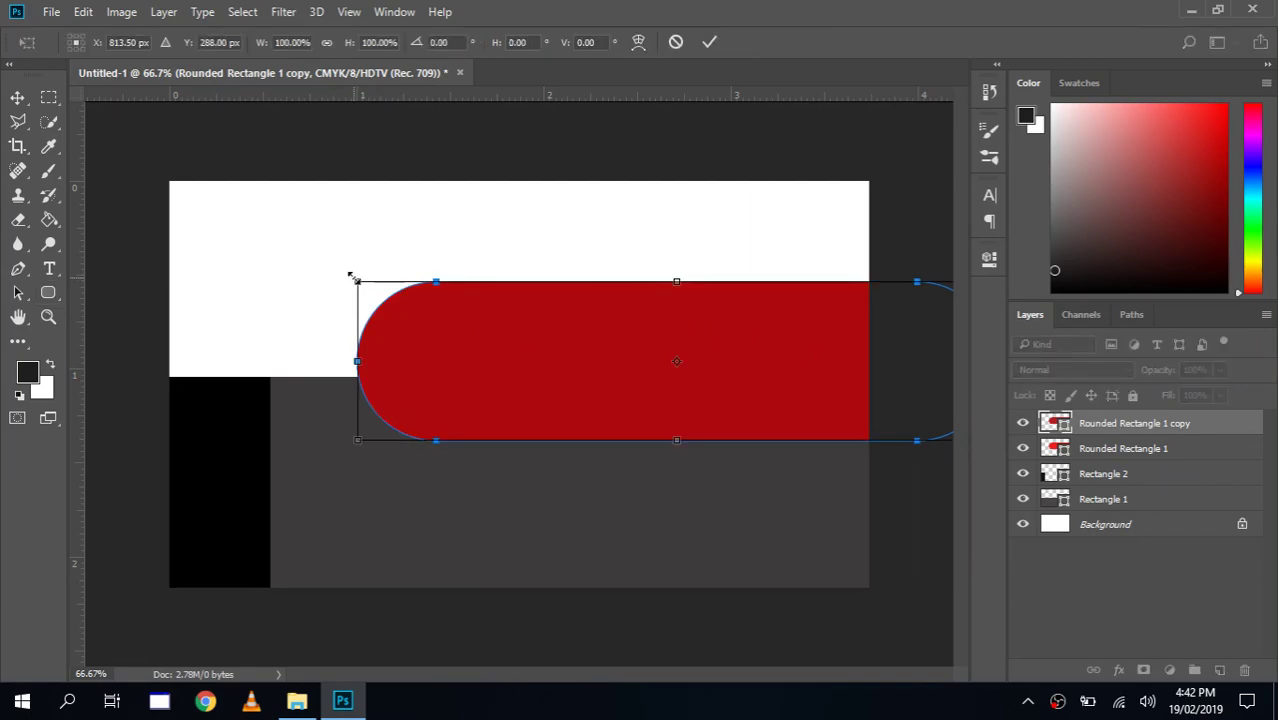
{"action": "left_click_drag", "start_coordinate": [363, 287], "coordinate": [404, 313]}
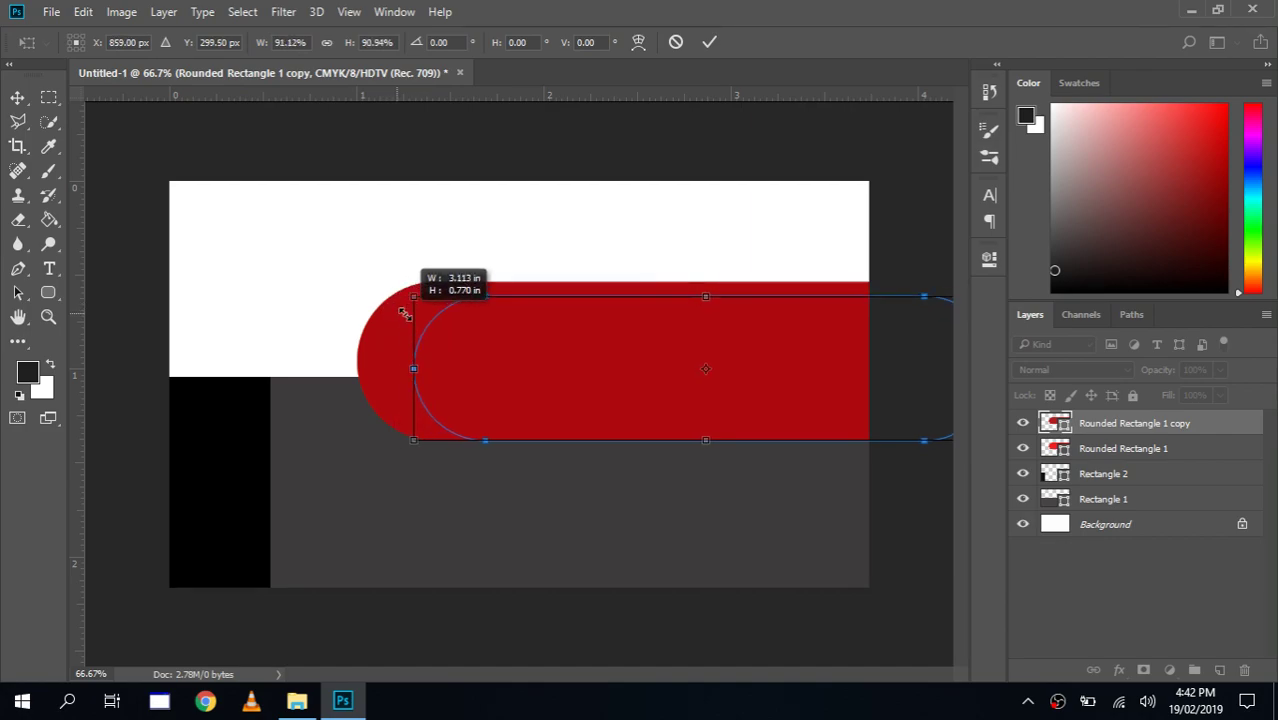
{"action": "left_click_drag", "start_coordinate": [583, 369], "coordinate": [534, 367]}
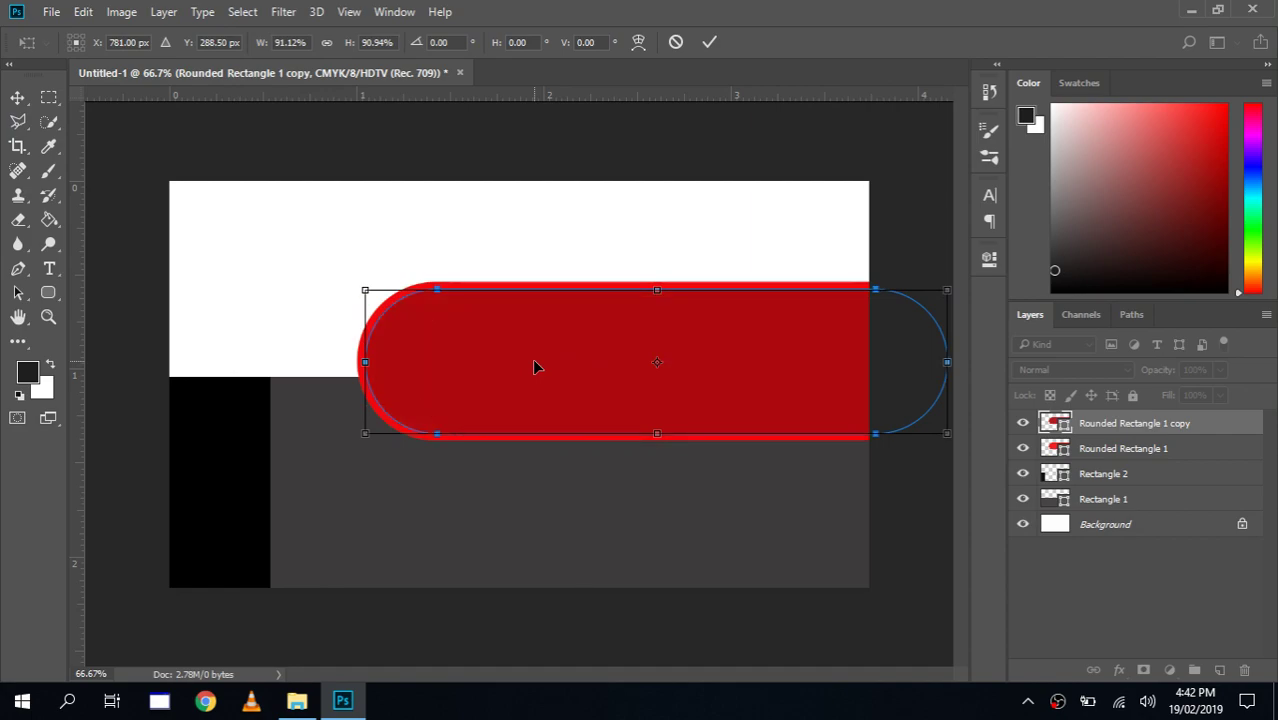
{"action": "key", "text": "Up"}
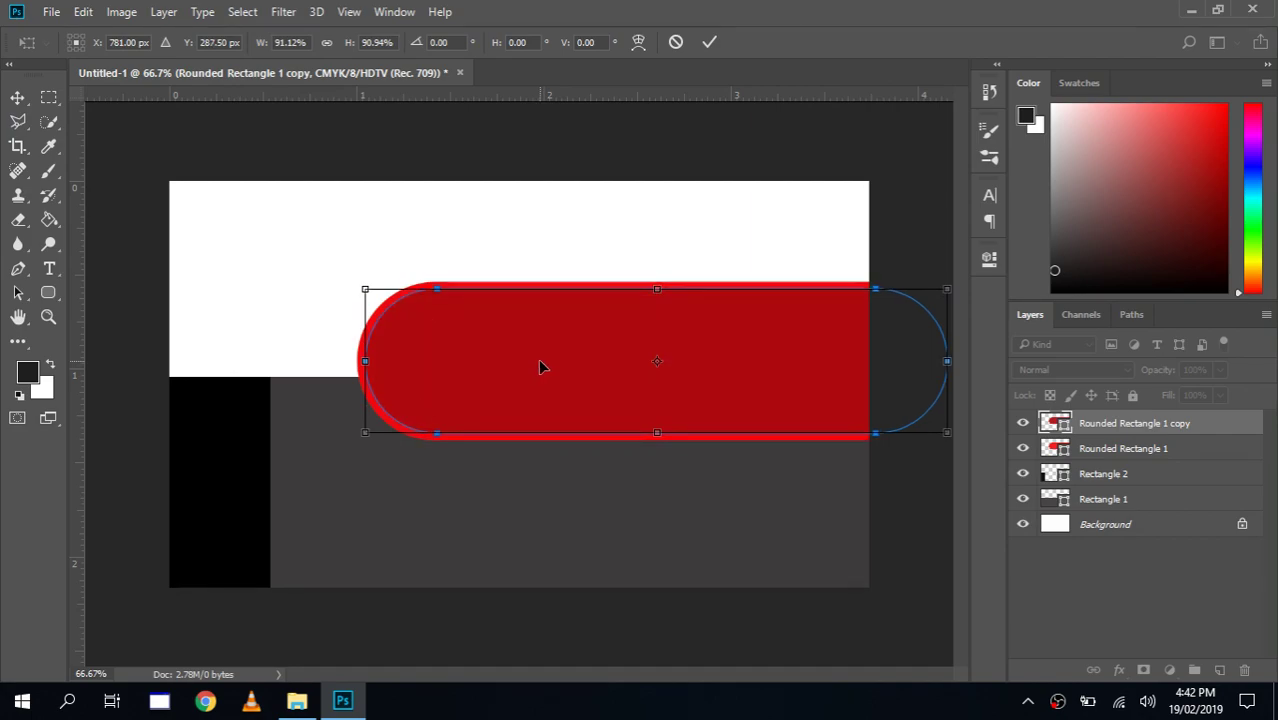
{"action": "left_click", "coordinate": [705, 43]}
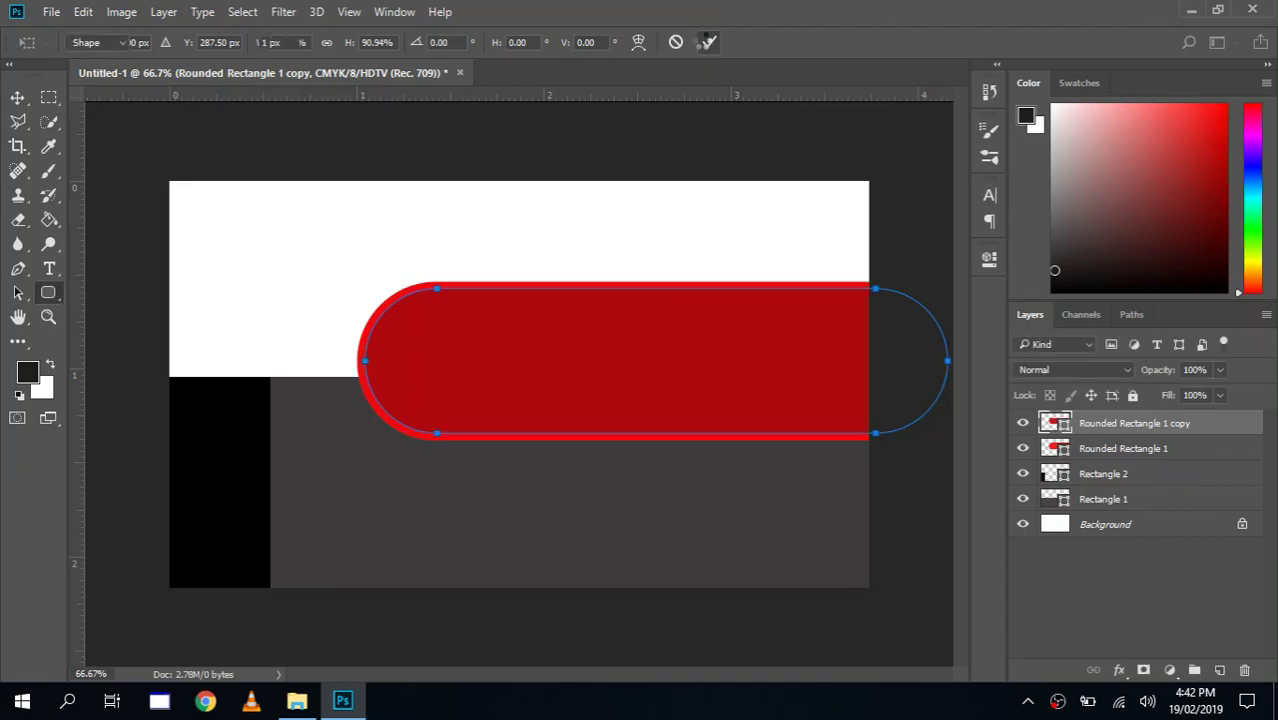
- Select both Rounded Rectangle 1 and its copy layers together, dismissing the transform error
{"action": "left_click", "coordinate": [17, 97]}
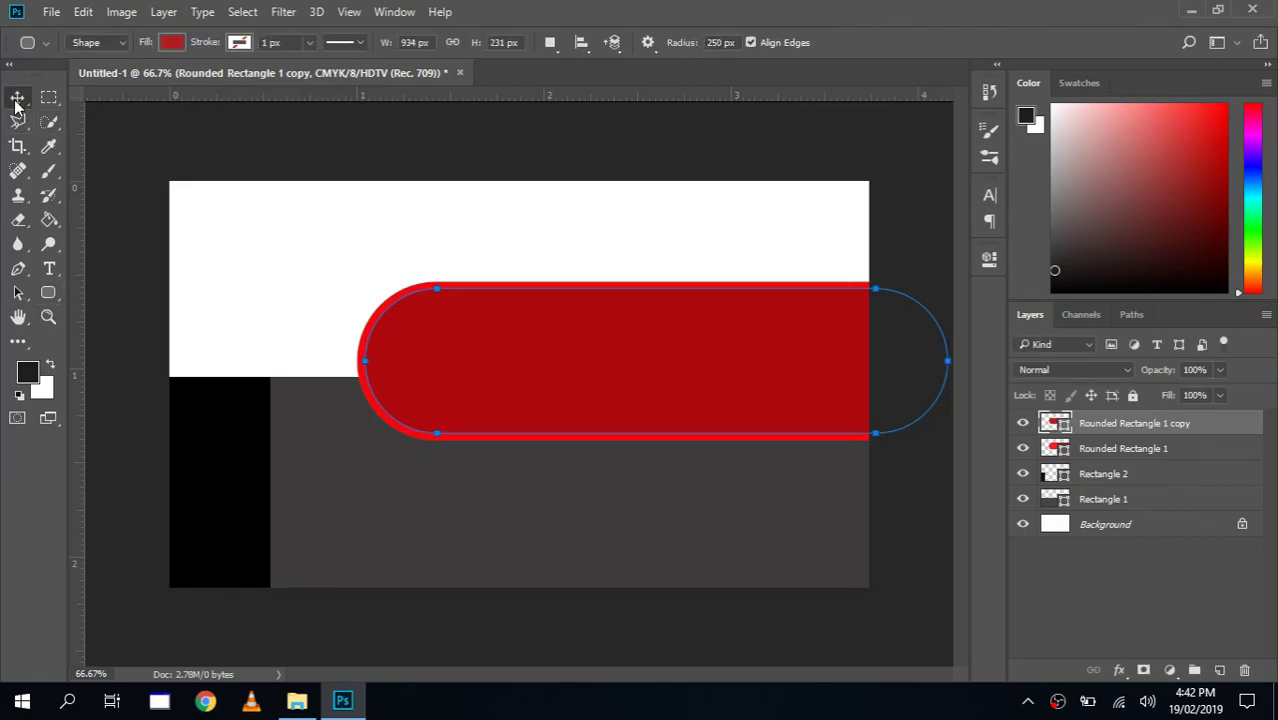
{"action": "left_click", "coordinate": [110, 212]}
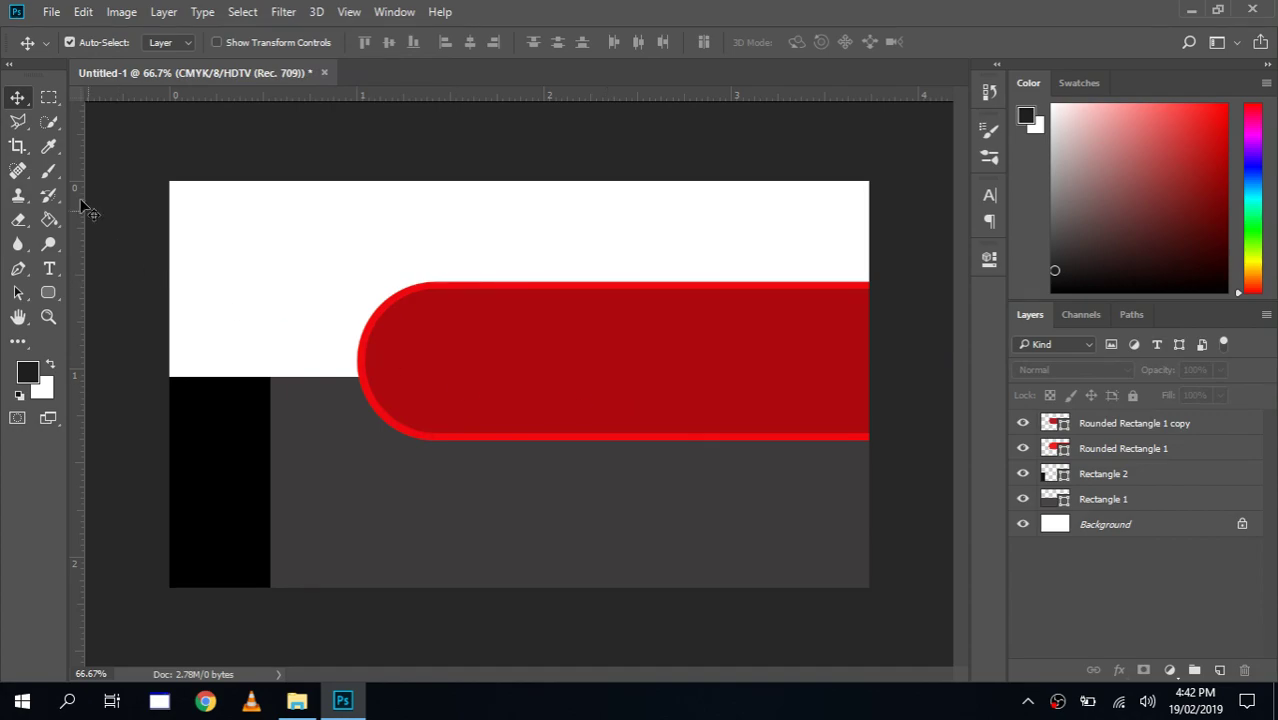
{"action": "left_click", "coordinate": [1138, 452]}
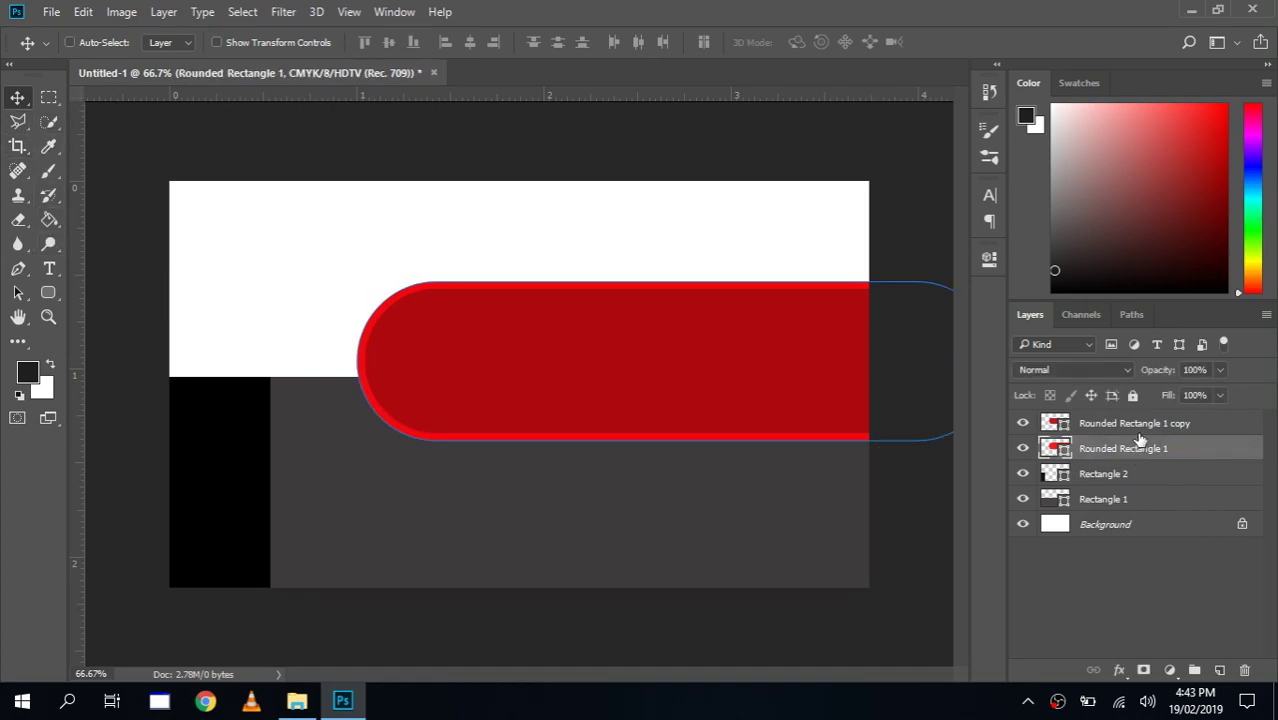
{"action": "left_click", "coordinate": [1134, 423], "text": "shift"}
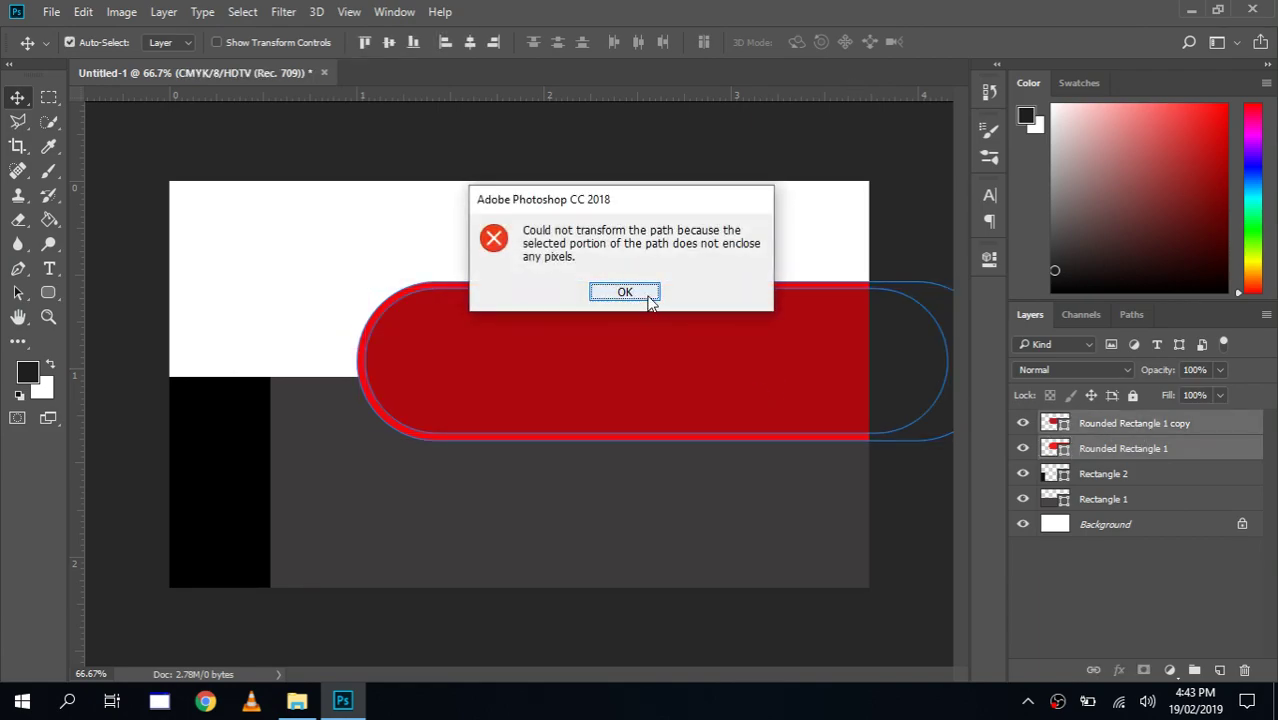
{"action": "left_click", "coordinate": [646, 292]}
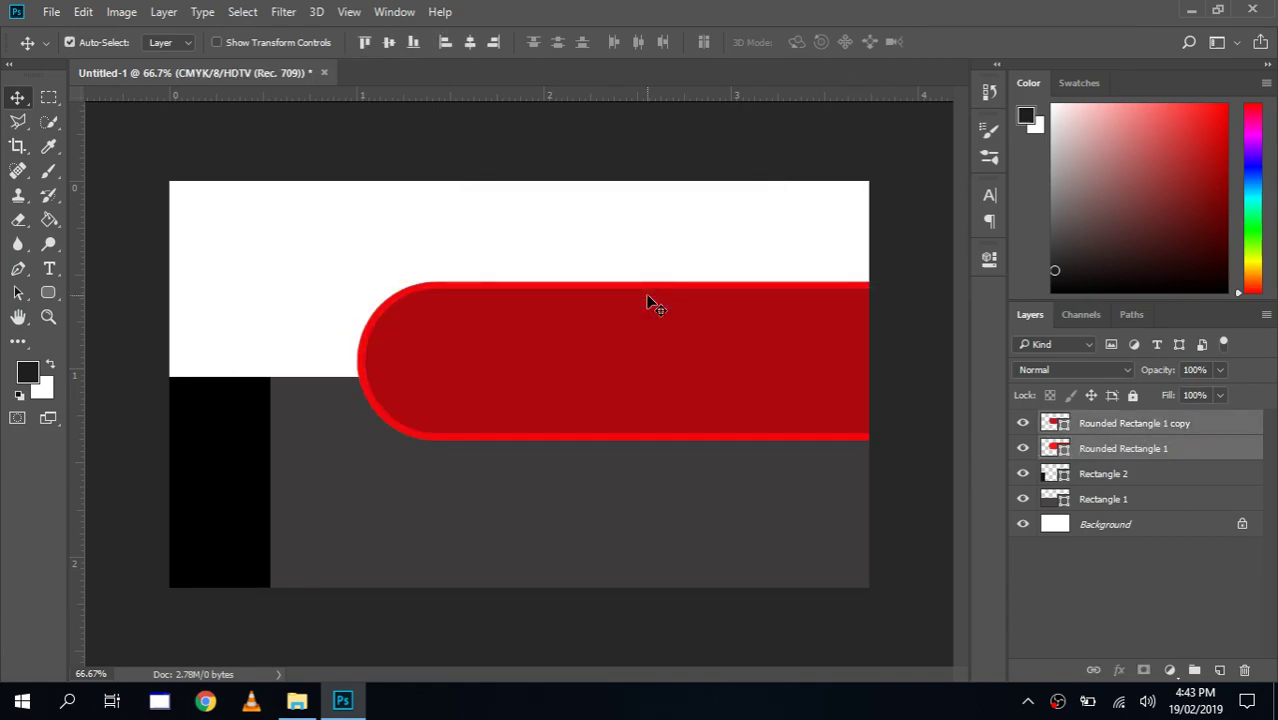
{"action": "left_click", "coordinate": [1140, 472]}
{"action": "left_click", "coordinate": [1130, 448]}
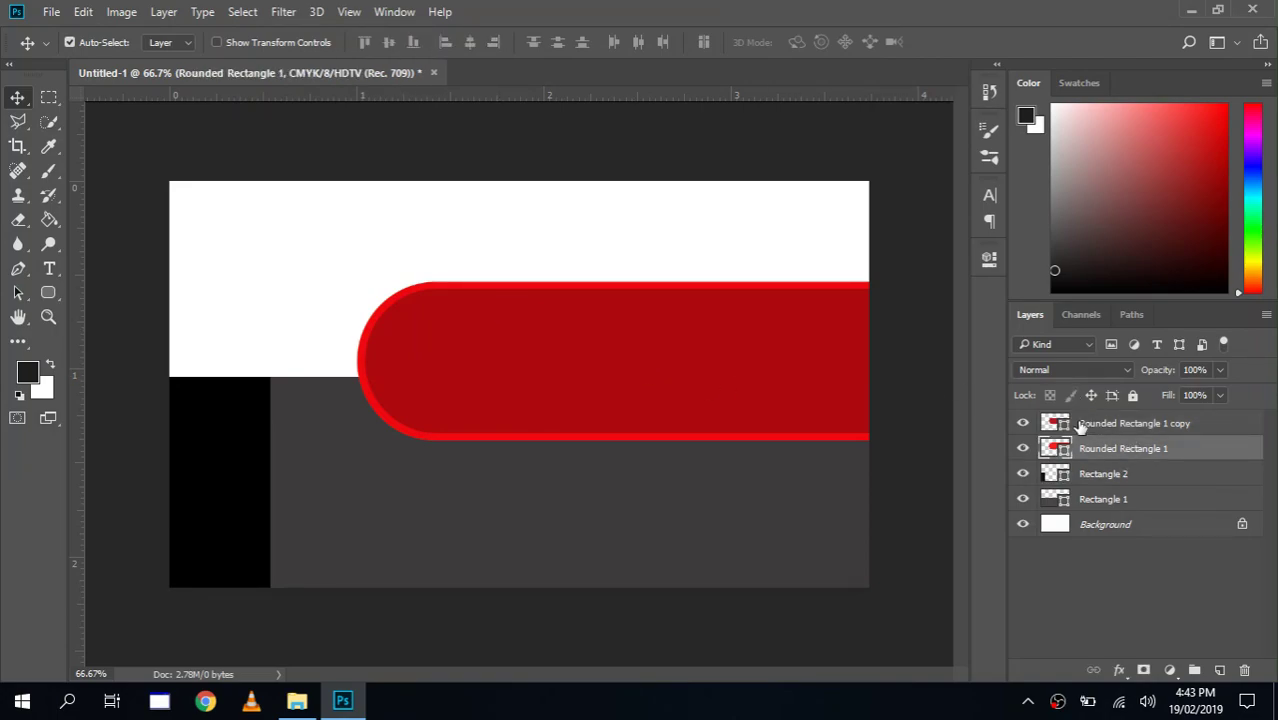
{"action": "left_click", "coordinate": [1082, 422], "text": "shift"}
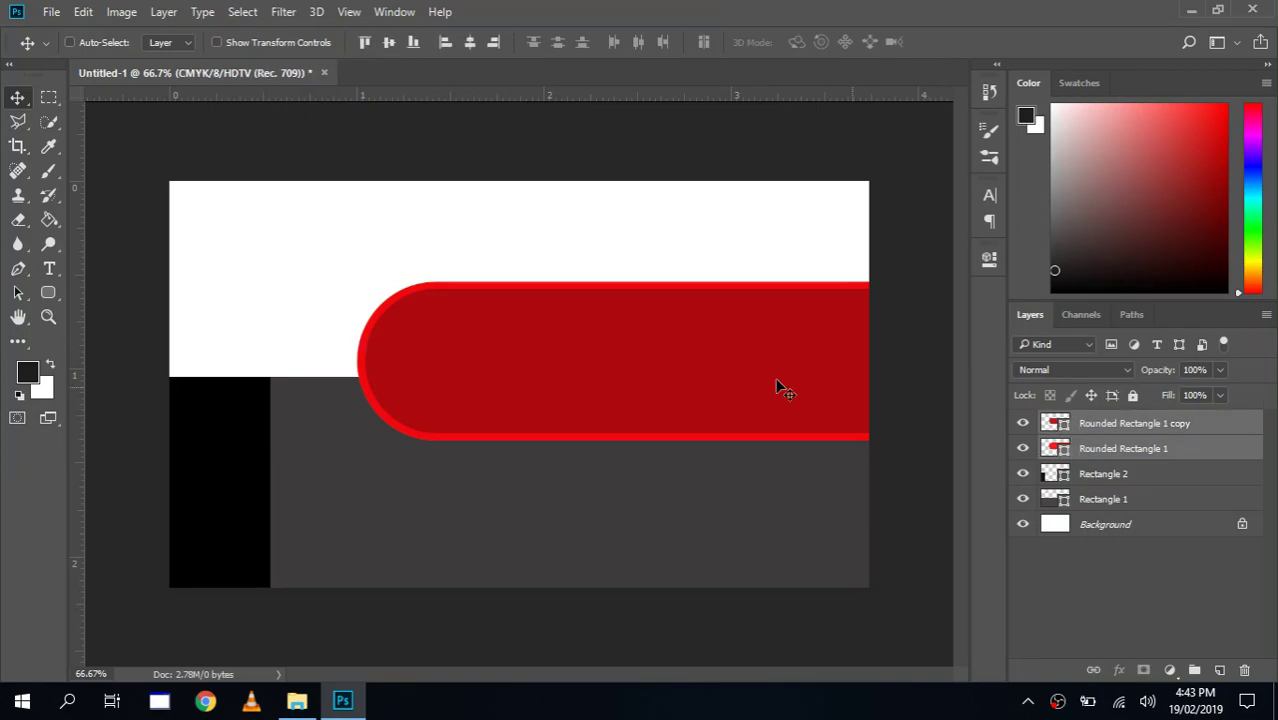
- Rotate both red bands 36.32°, enlarge slightly and place them diagonally toward the lower-right corner
{"action": "key", "text": "ctrl+t"}
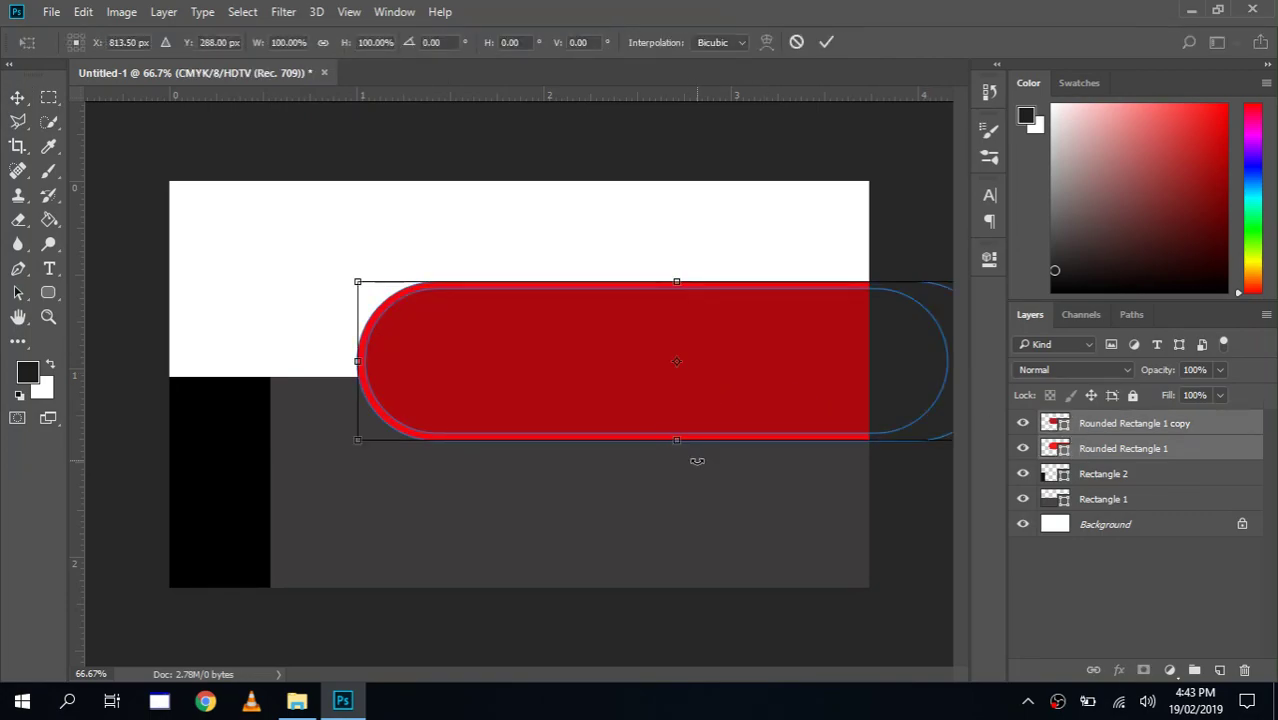
{"action": "left_click_drag", "start_coordinate": [697, 461], "coordinate": [627, 453]}
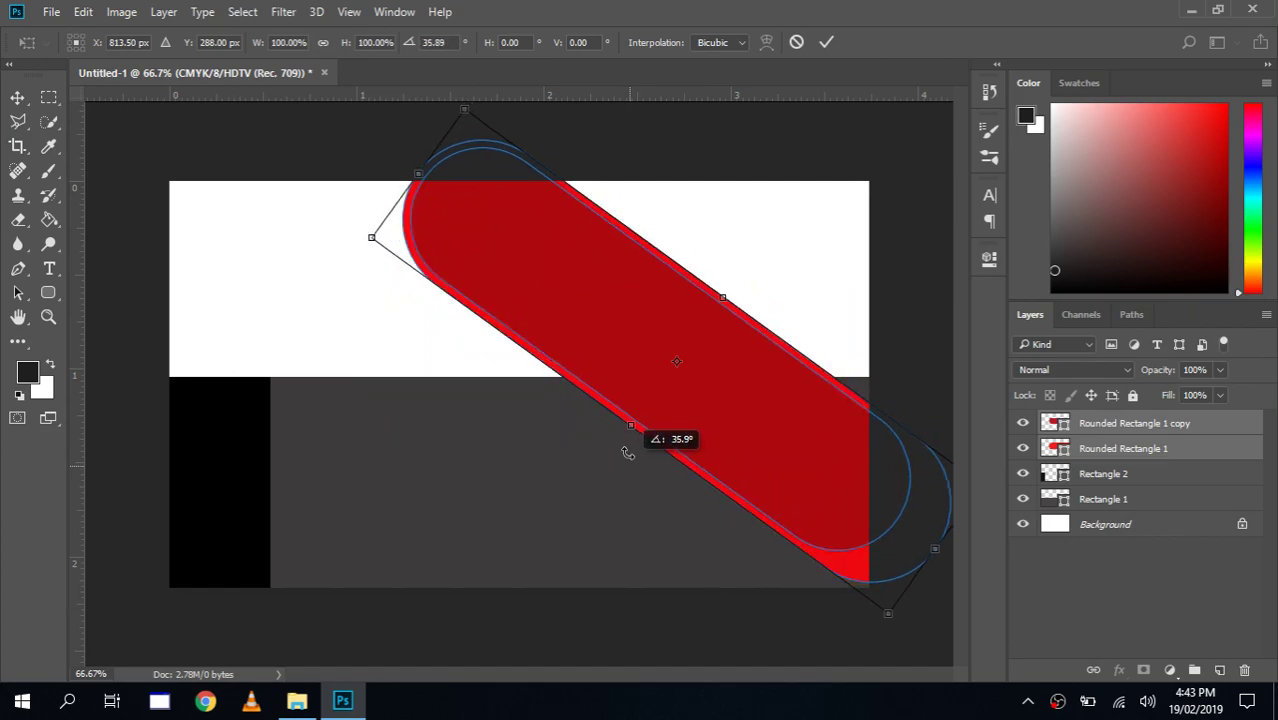
{"action": "mouse_move", "coordinate": [622, 344]}
{"action": "left_mouse_down"}
{"action": "mouse_move", "coordinate": [752, 474]}
{"action": "mouse_move", "coordinate": [741, 488]}
{"action": "left_mouse_up"}
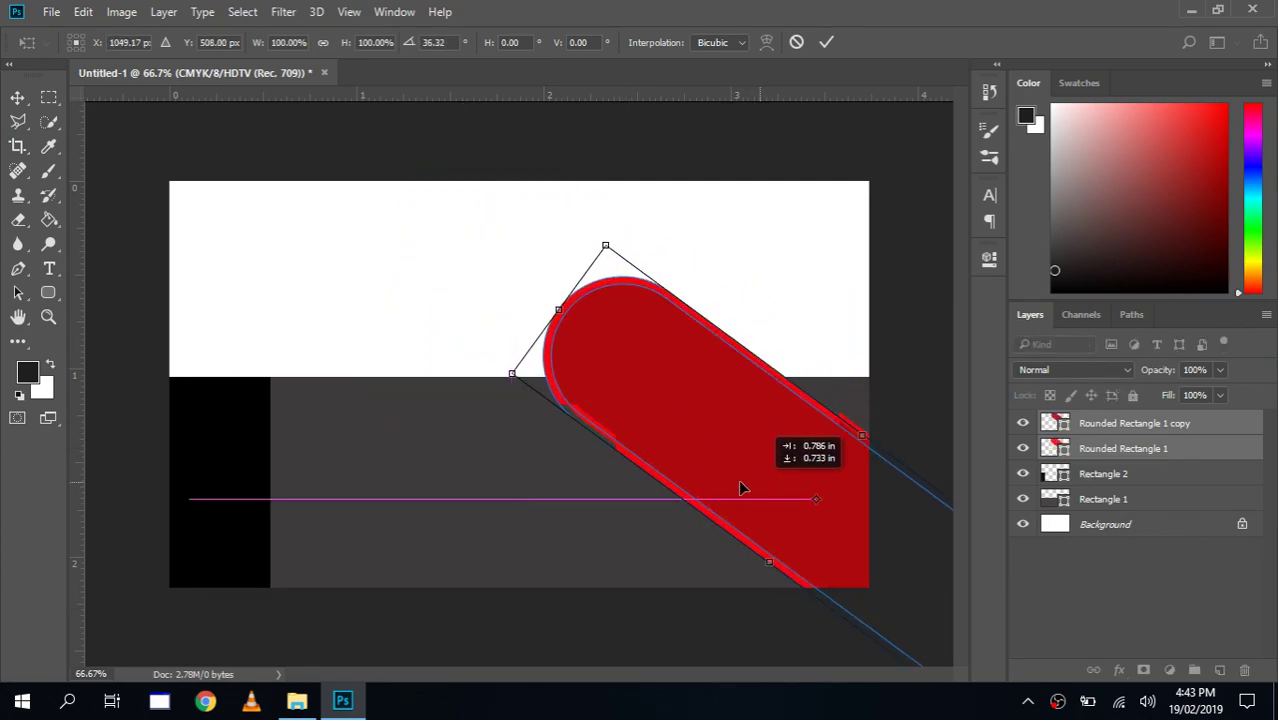
{"action": "left_click_drag", "start_coordinate": [741, 488], "coordinate": [742, 491]}
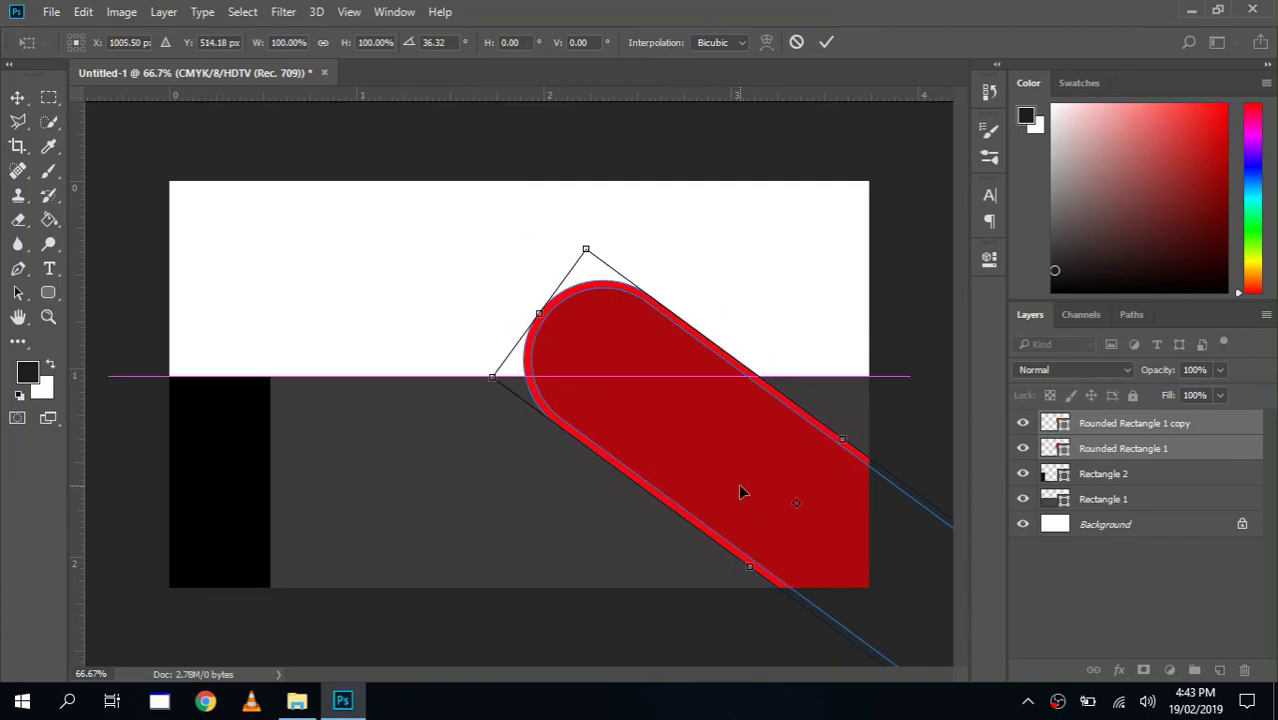
{"action": "left_click_drag", "start_coordinate": [714, 398], "coordinate": [717, 401]}
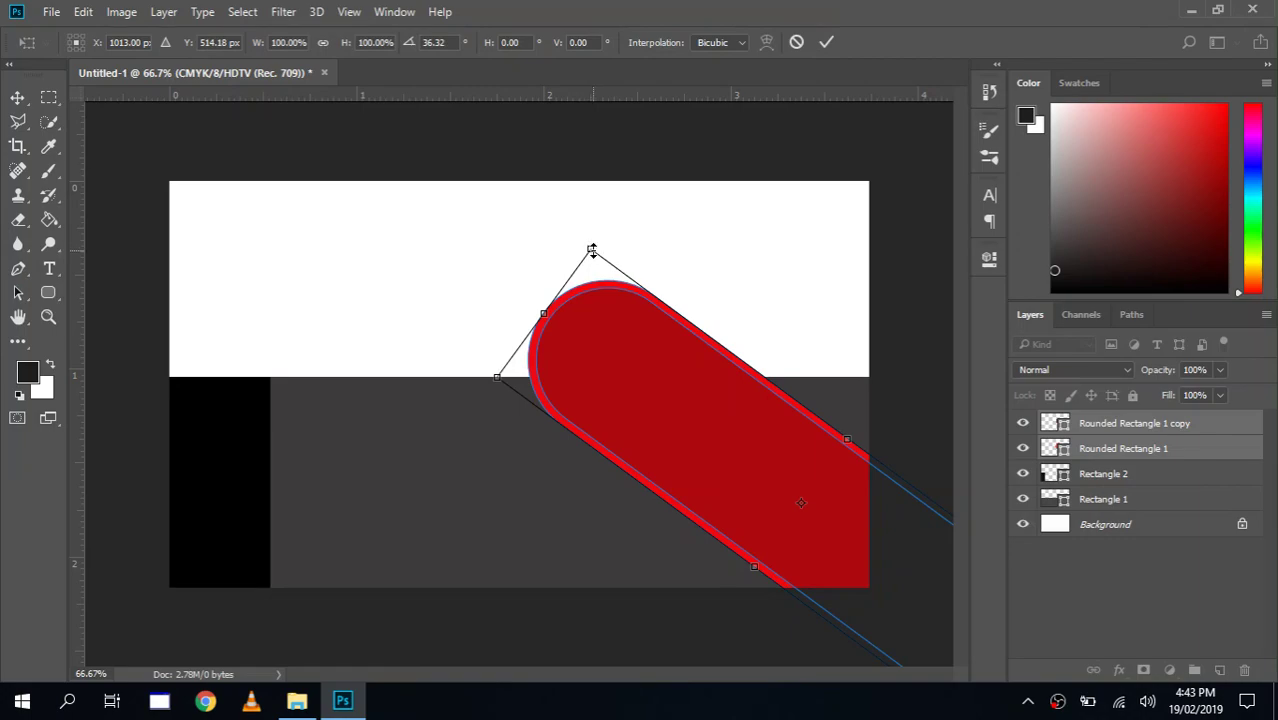
{"action": "left_click_drag", "start_coordinate": [592, 250], "coordinate": [592, 235]}
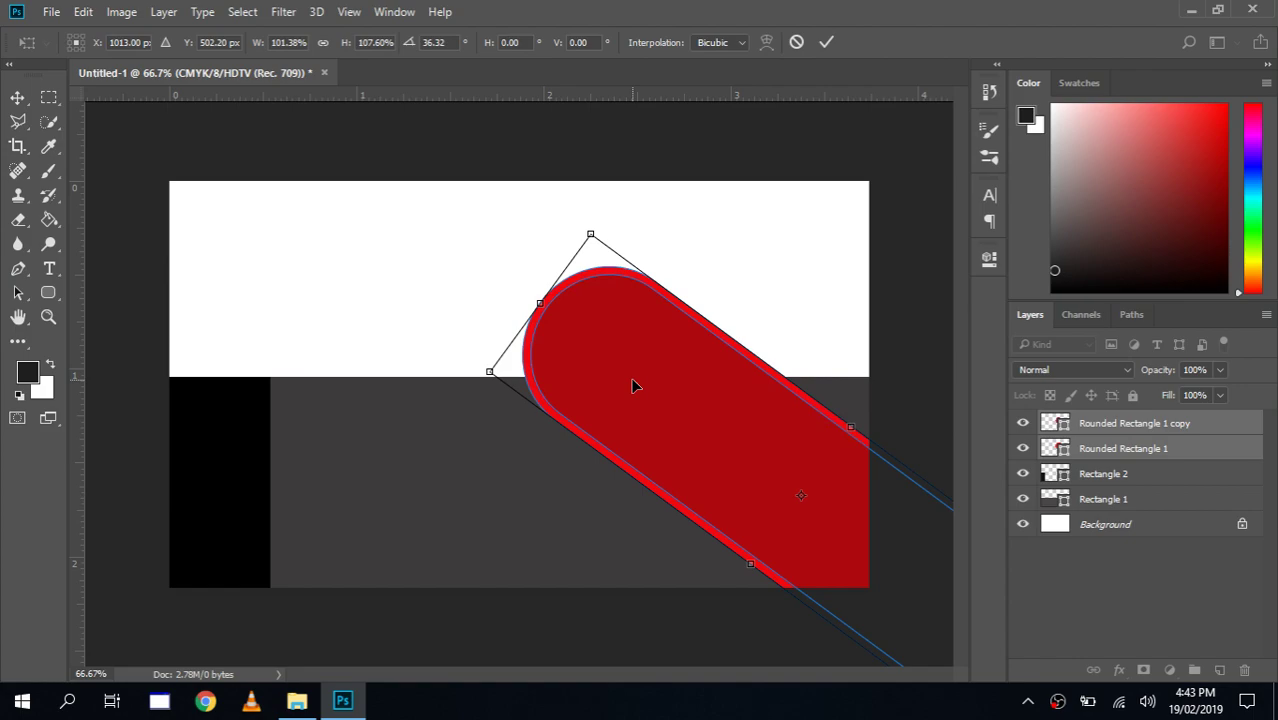
{"action": "left_click_drag", "start_coordinate": [631, 388], "coordinate": [637, 401]}
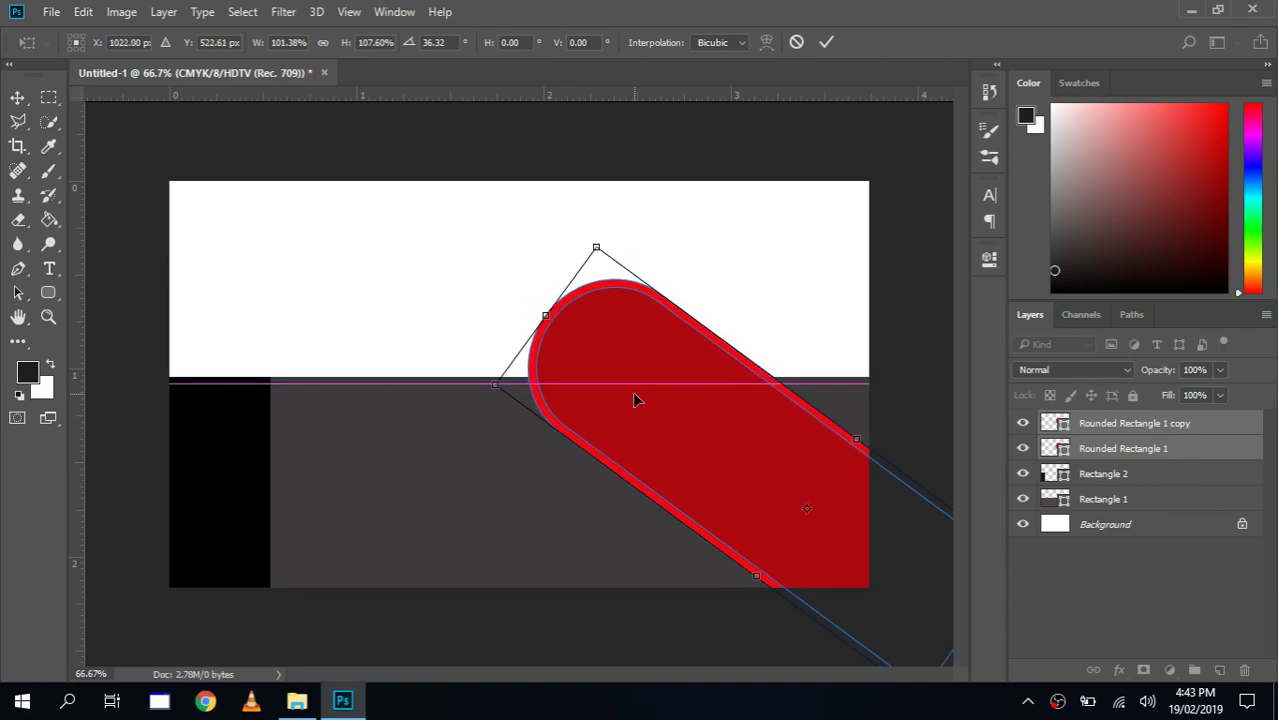
{"action": "left_click", "coordinate": [821, 52]}
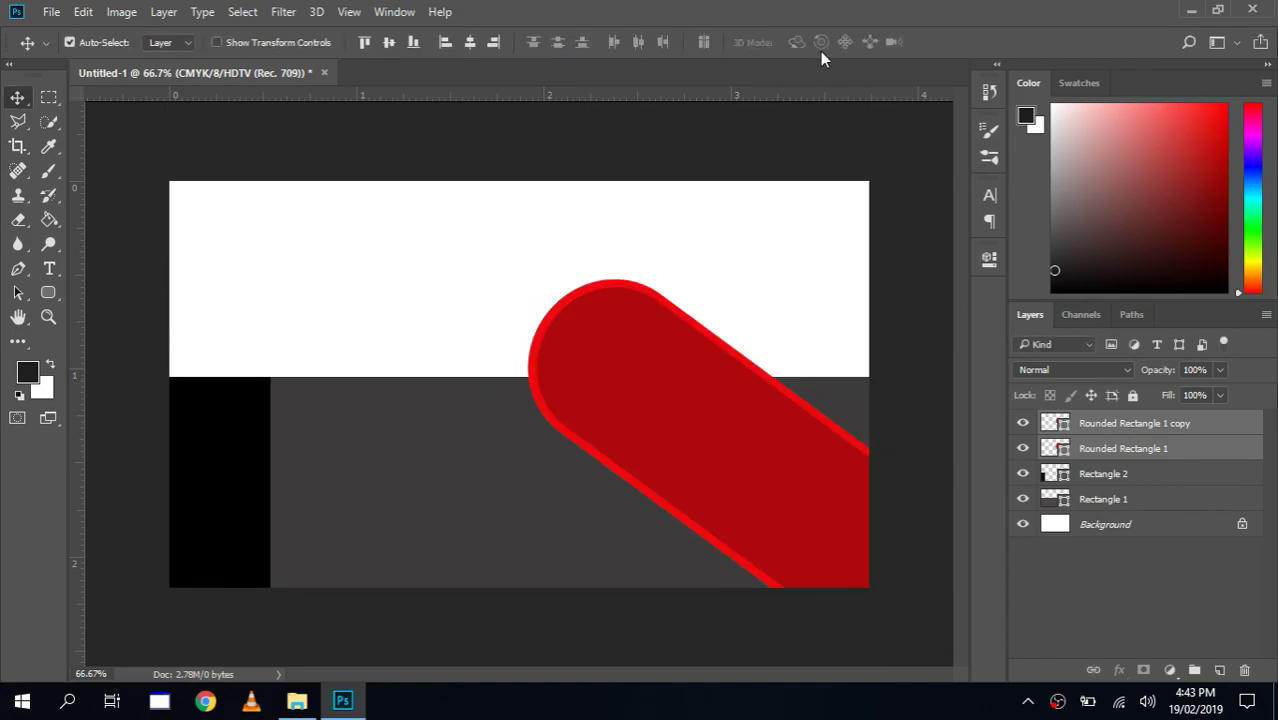
{"action": "left_click", "coordinate": [1108, 455]}
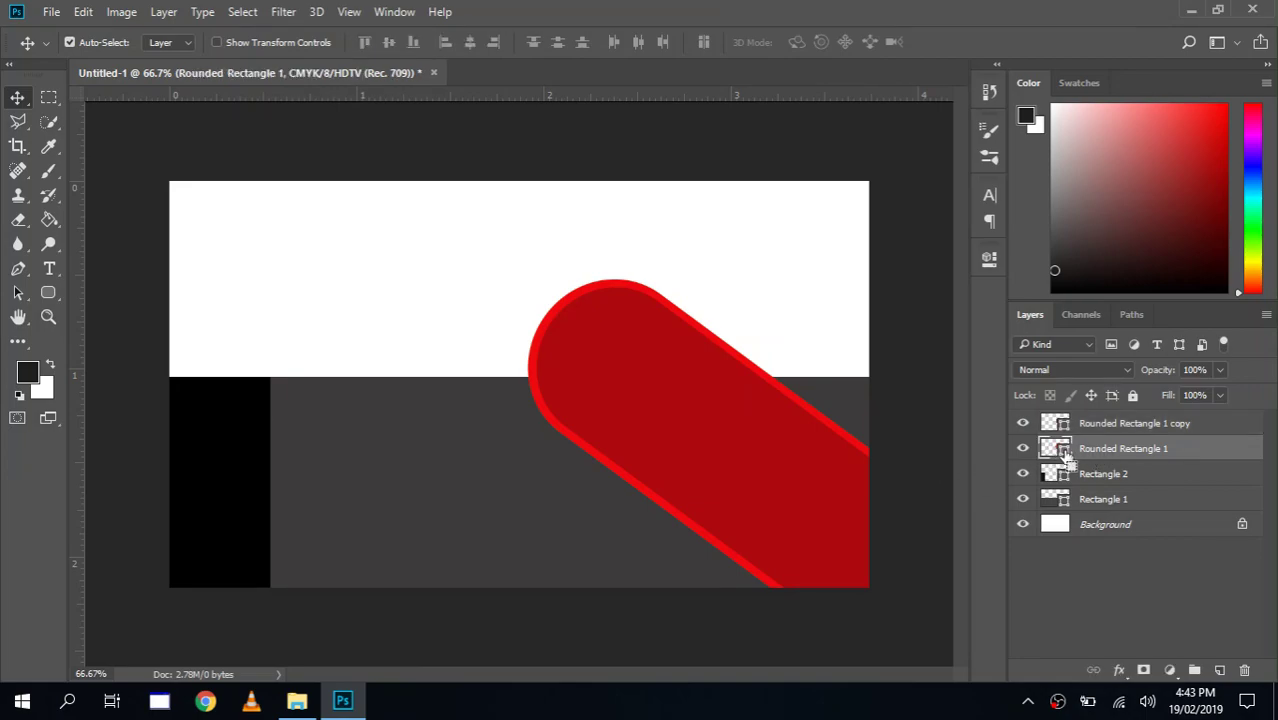
- Add an inverted layer mask to Rectangle 1 from the red band's outline
{"action": "left_click", "coordinate": [1062, 452], "text": "ctrl"}
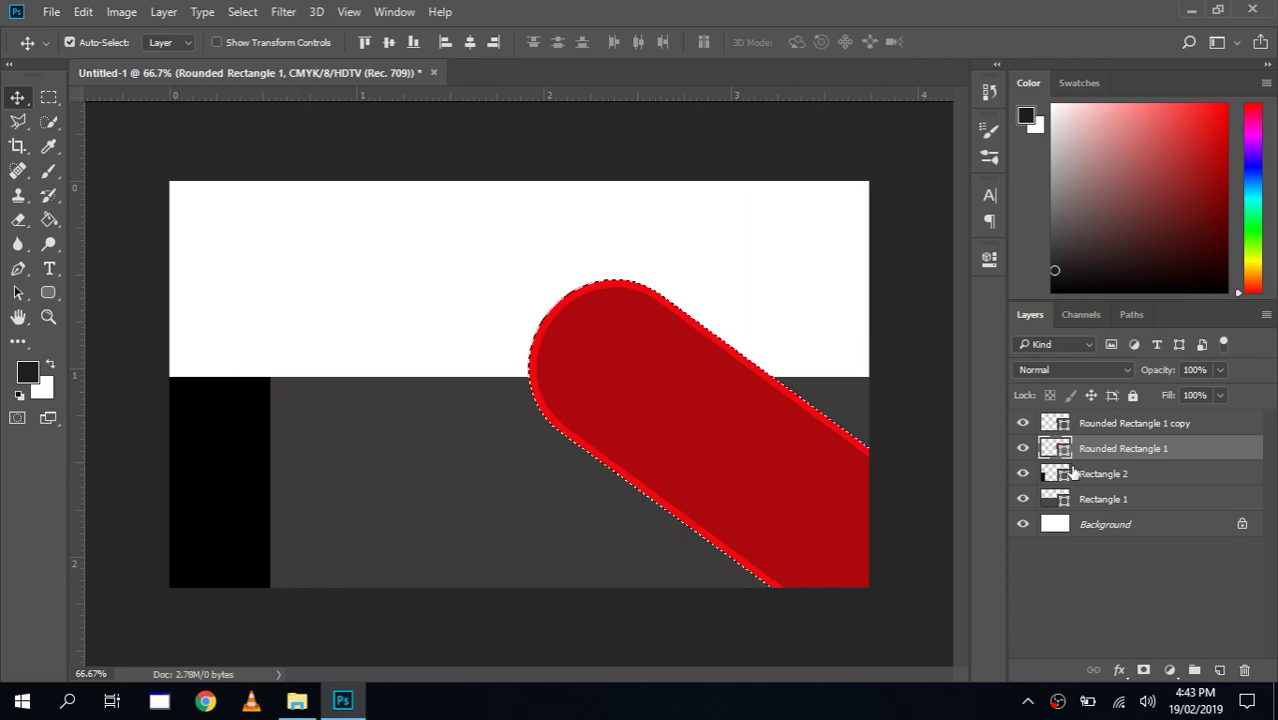
{"action": "left_click", "coordinate": [1104, 499]}
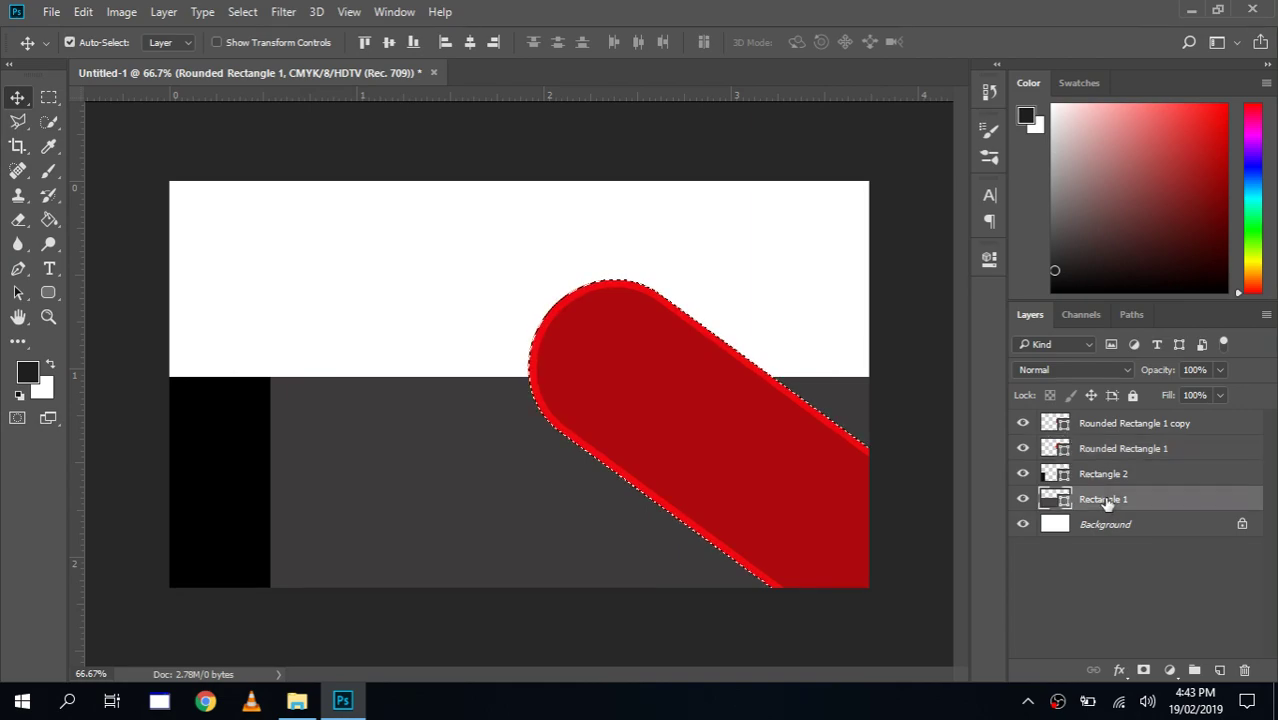
{"action": "left_click", "coordinate": [1143, 670]}
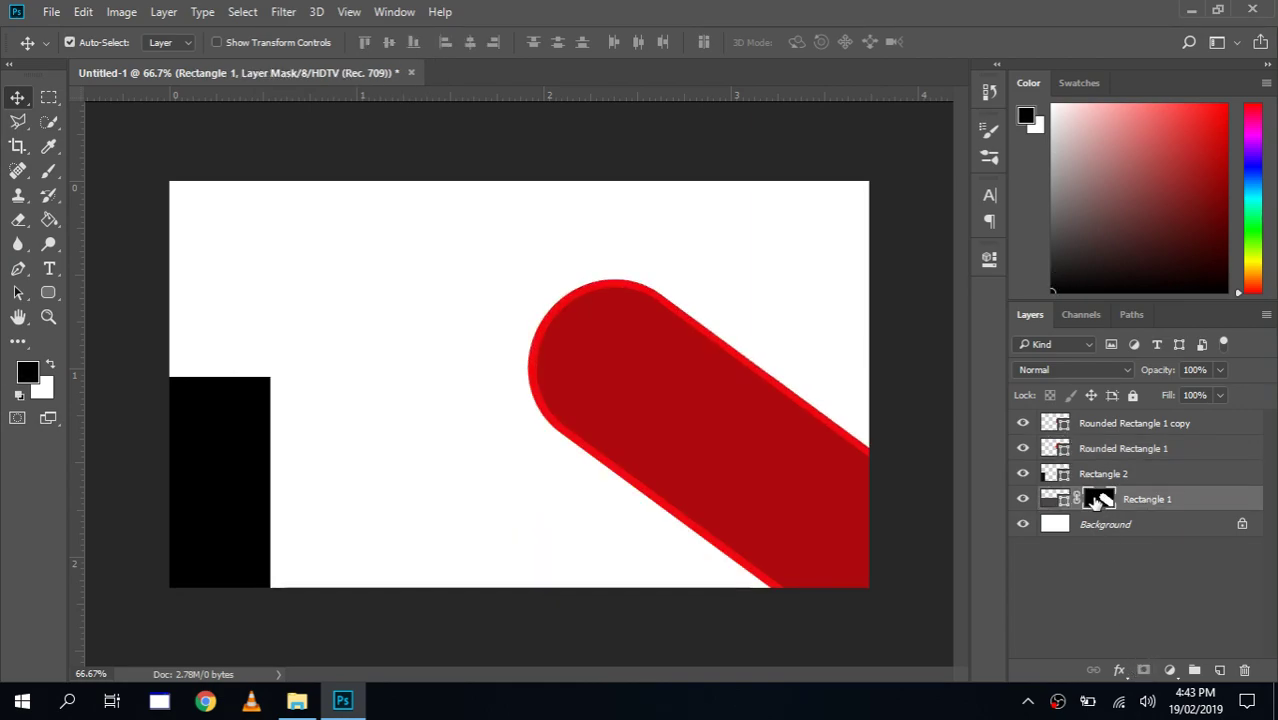
{"action": "left_click", "coordinate": [989, 259]}
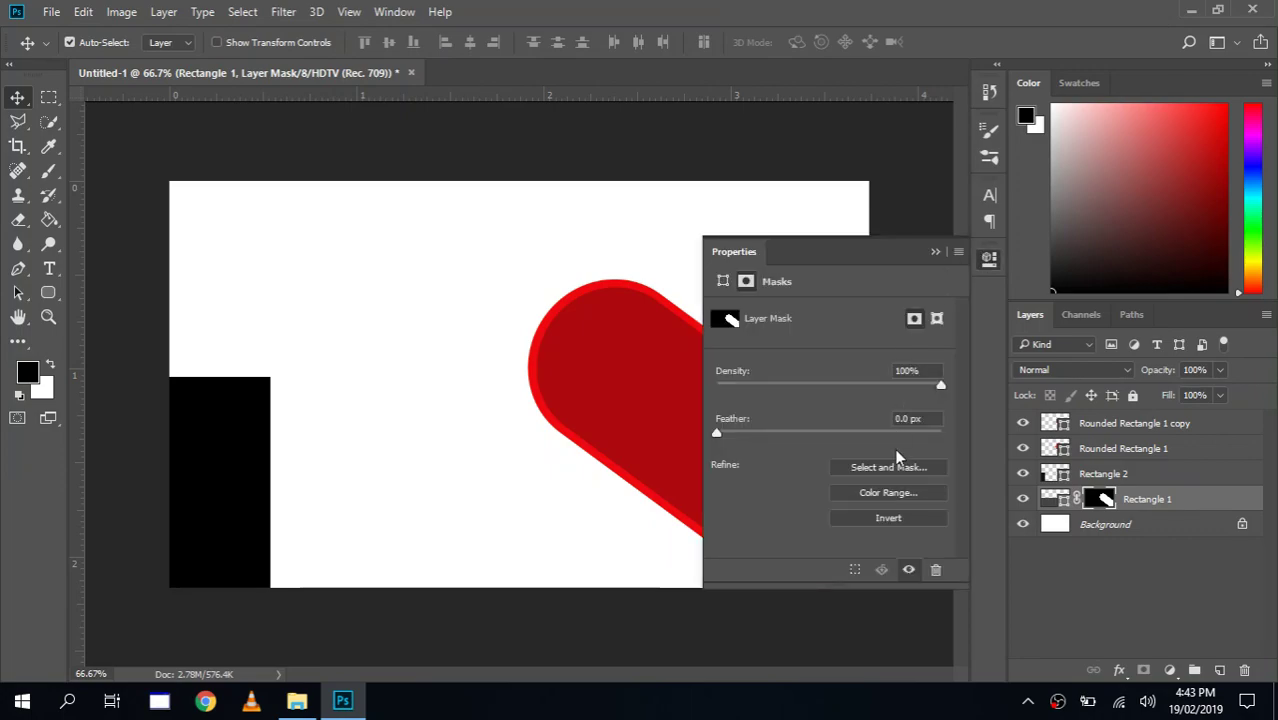
{"action": "left_click", "coordinate": [889, 518]}
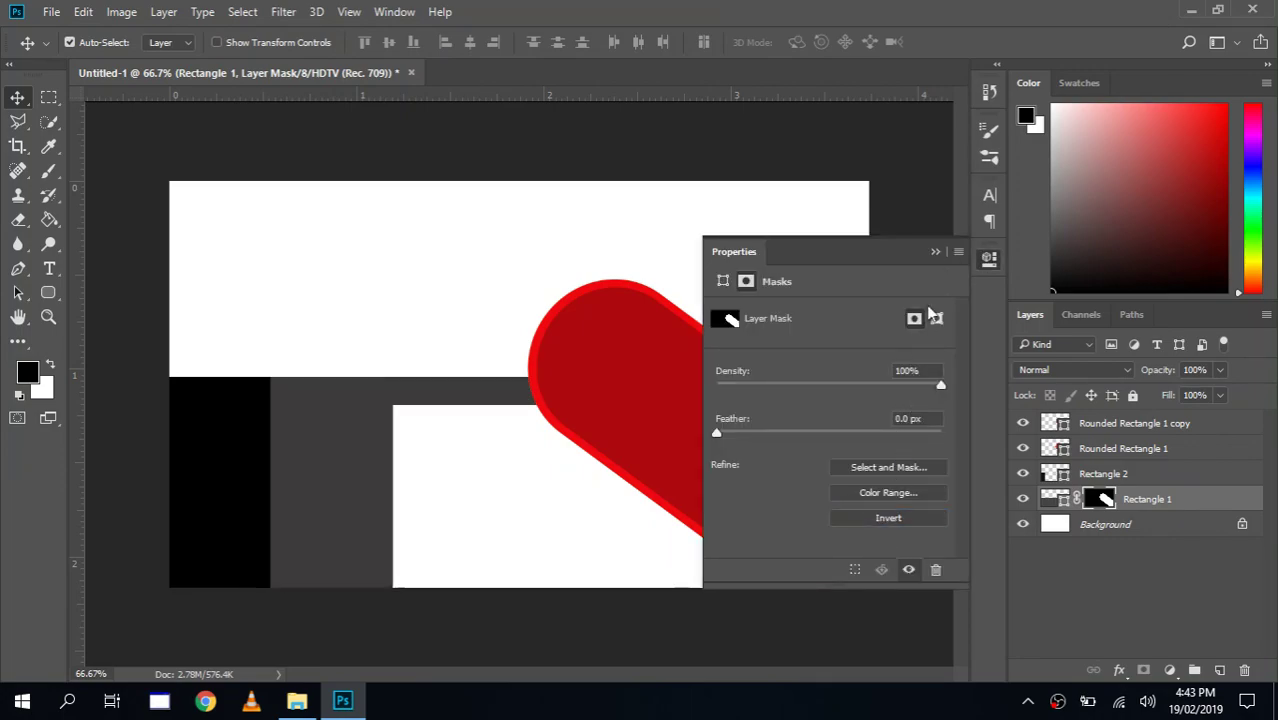
{"action": "left_click", "coordinate": [935, 251]}
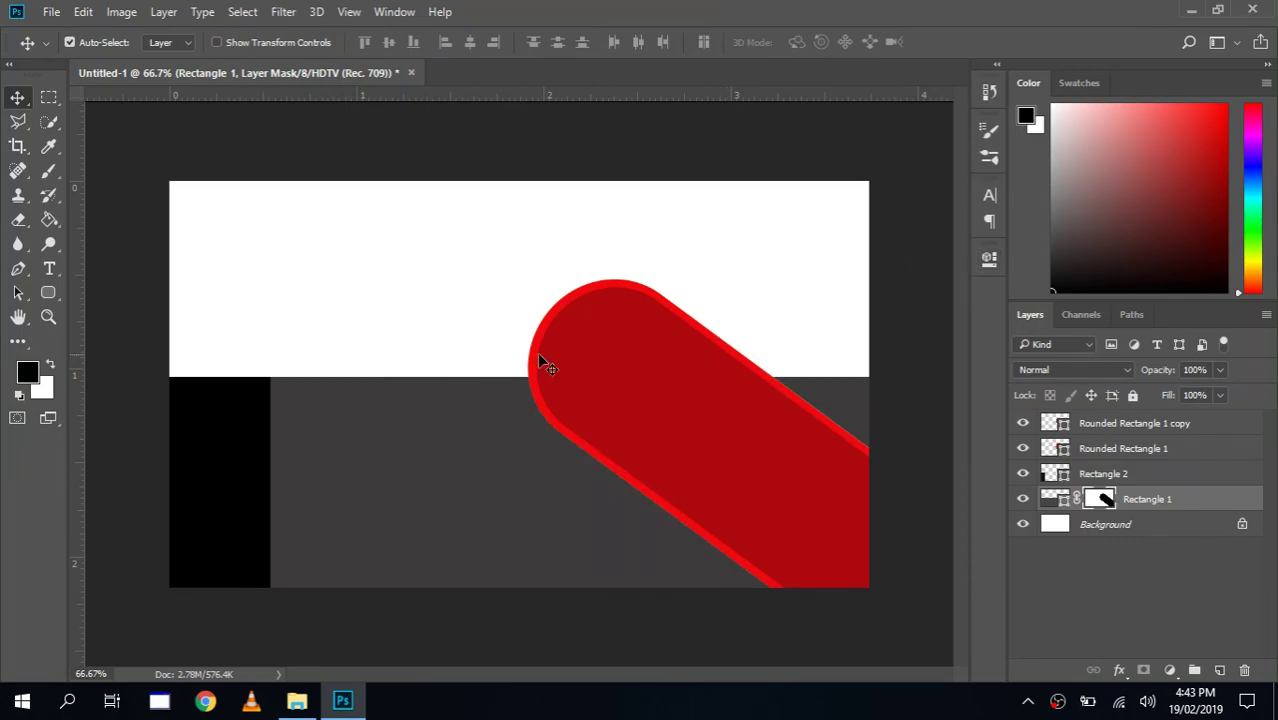
- Brush the mask so white shows above the red band's upper-right edge
{"action": "left_click", "coordinate": [49, 170]}
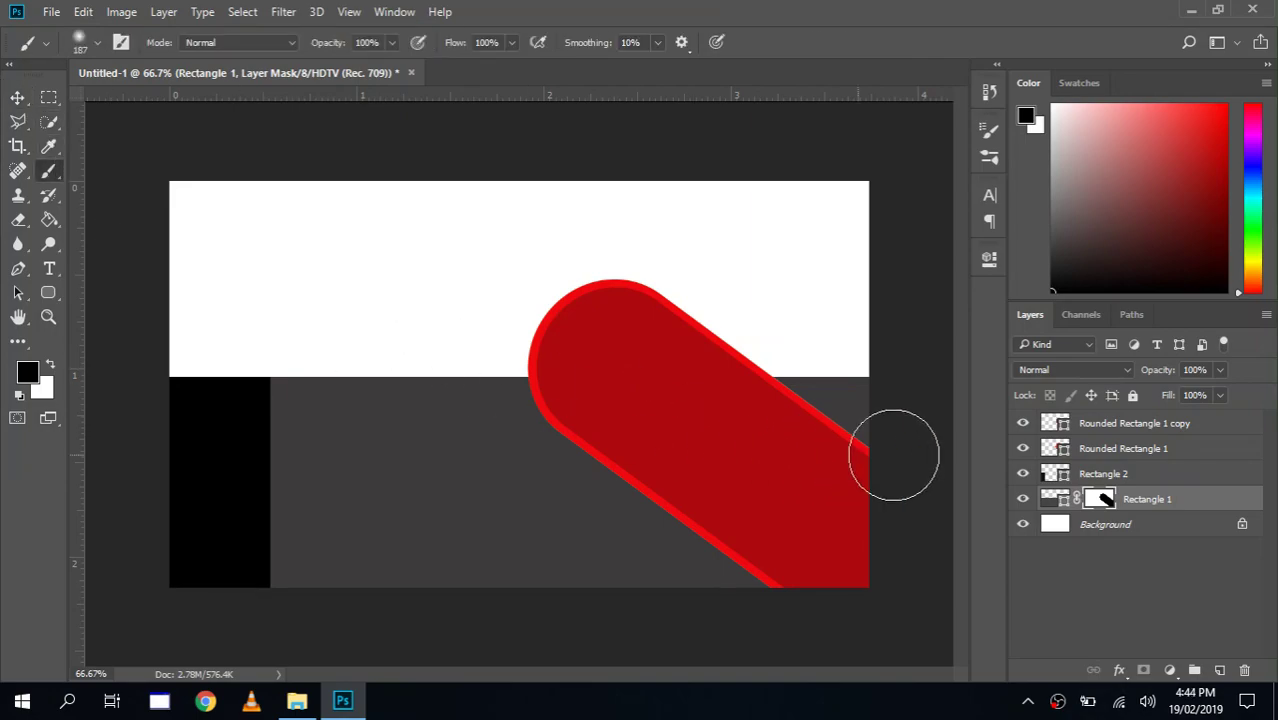
{"action": "mouse_move", "coordinate": [822, 391]}
{"action": "left_mouse_down"}
{"action": "mouse_move", "coordinate": [757, 392]}
{"action": "mouse_move", "coordinate": [862, 448]}
{"action": "left_mouse_up"}
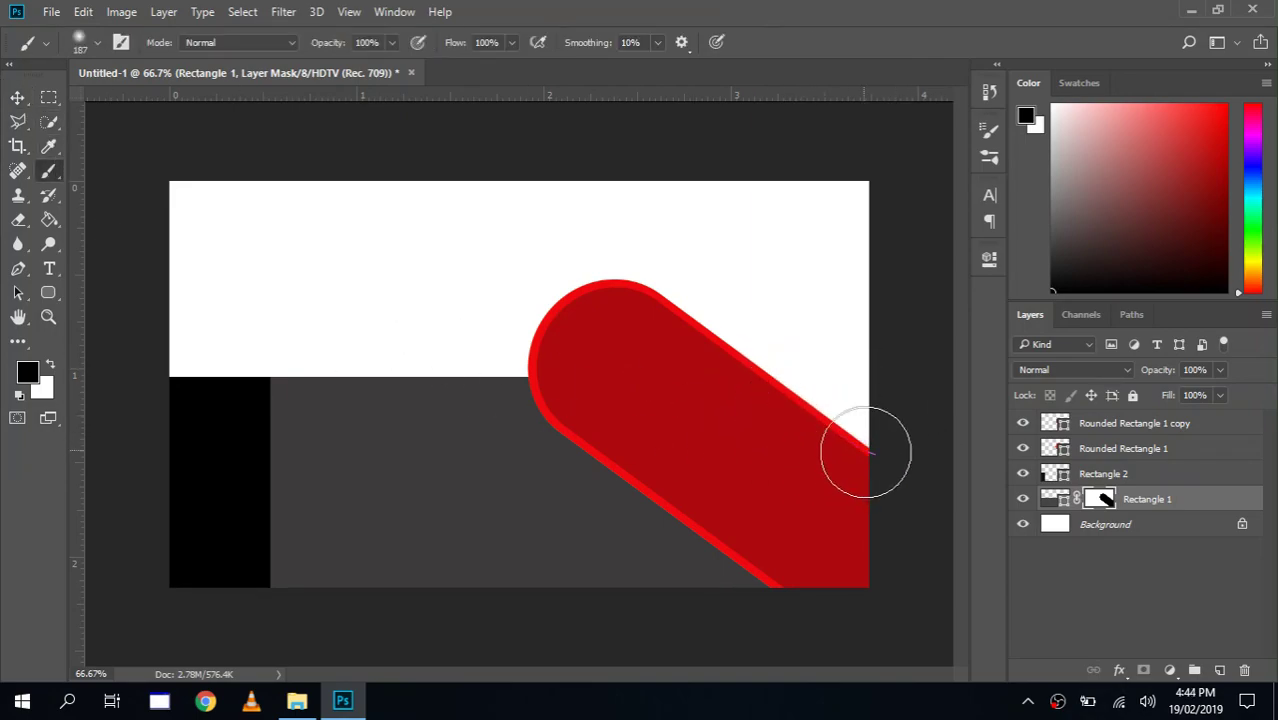
{"action": "left_click", "coordinate": [16, 98]}
- Select both red band layers and nudge them up-right, then two pixels down
{"action": "left_click", "coordinate": [650, 424]}
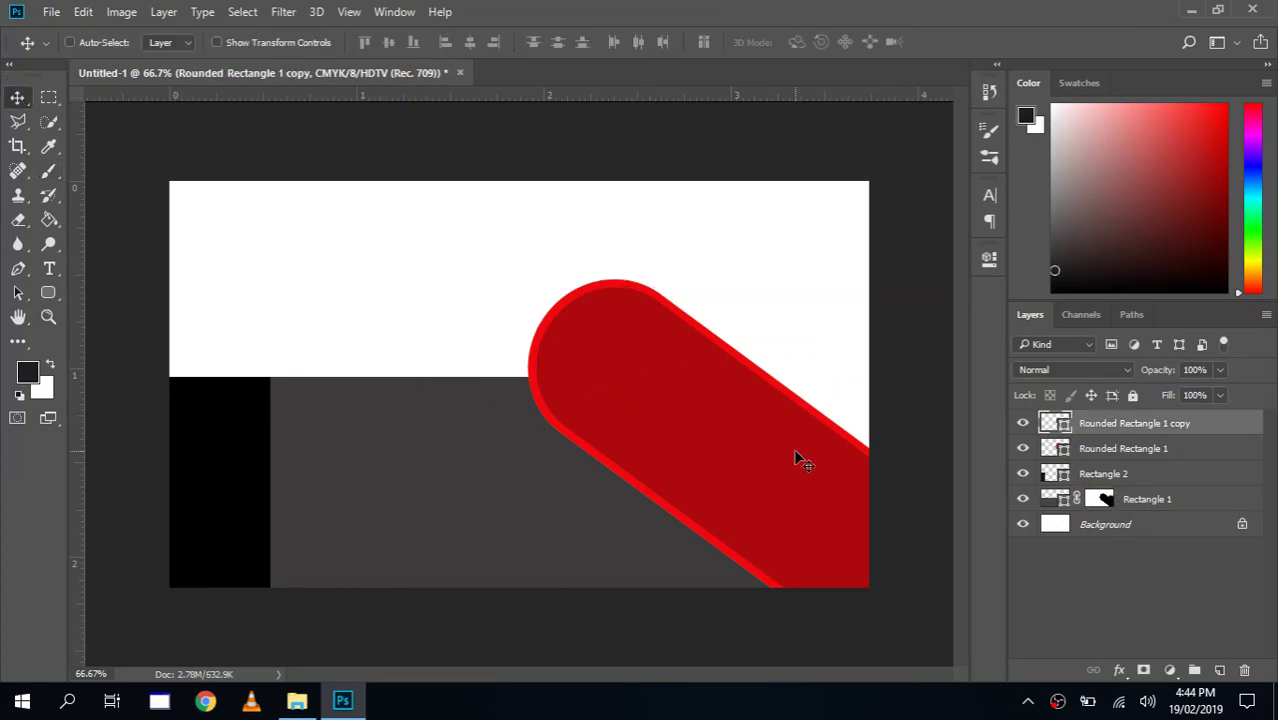
{"action": "left_click", "coordinate": [1103, 452], "text": "shift"}
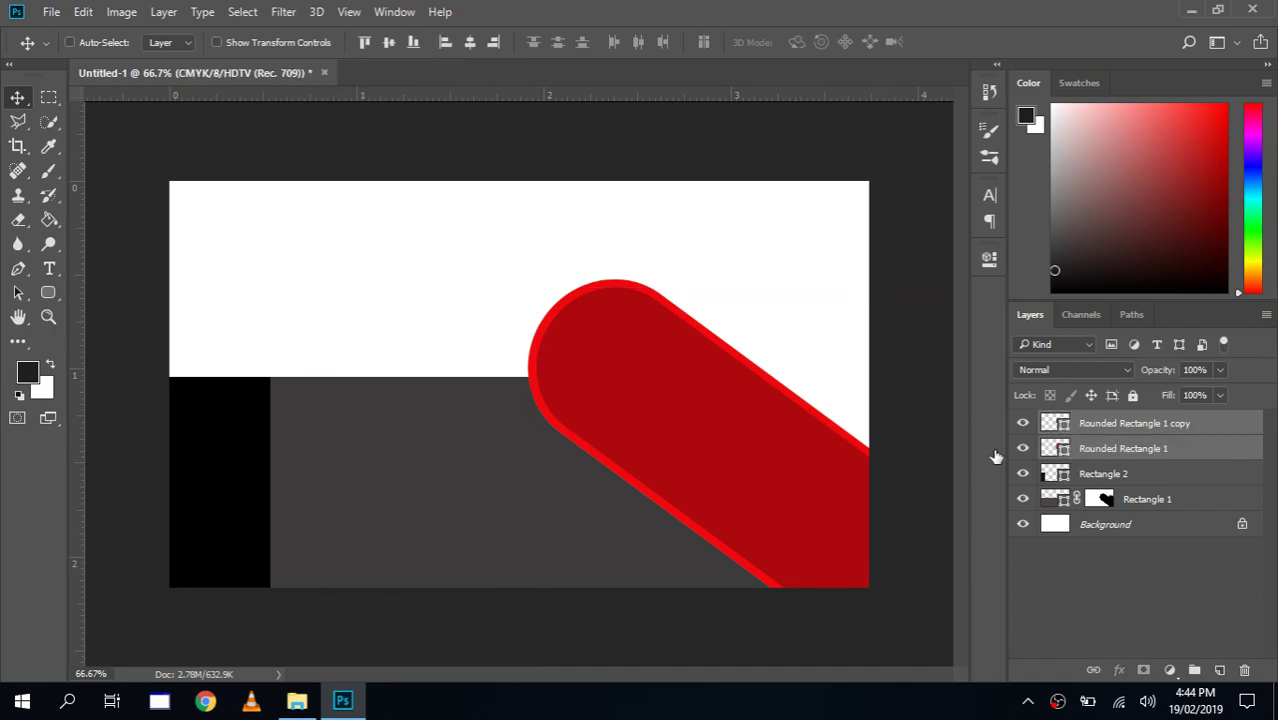
{"action": "key", "text": "ctrl"}
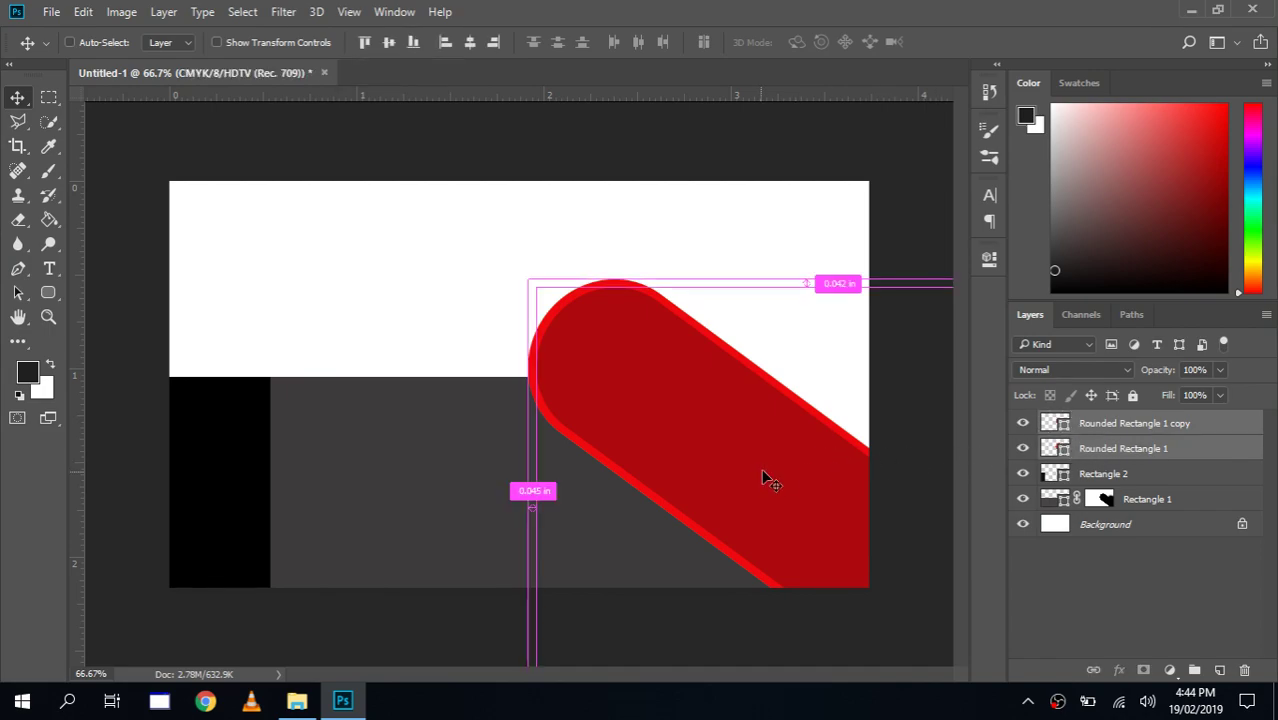
{"action": "left_click_drag", "start_coordinate": [767, 481], "coordinate": [775, 476]}
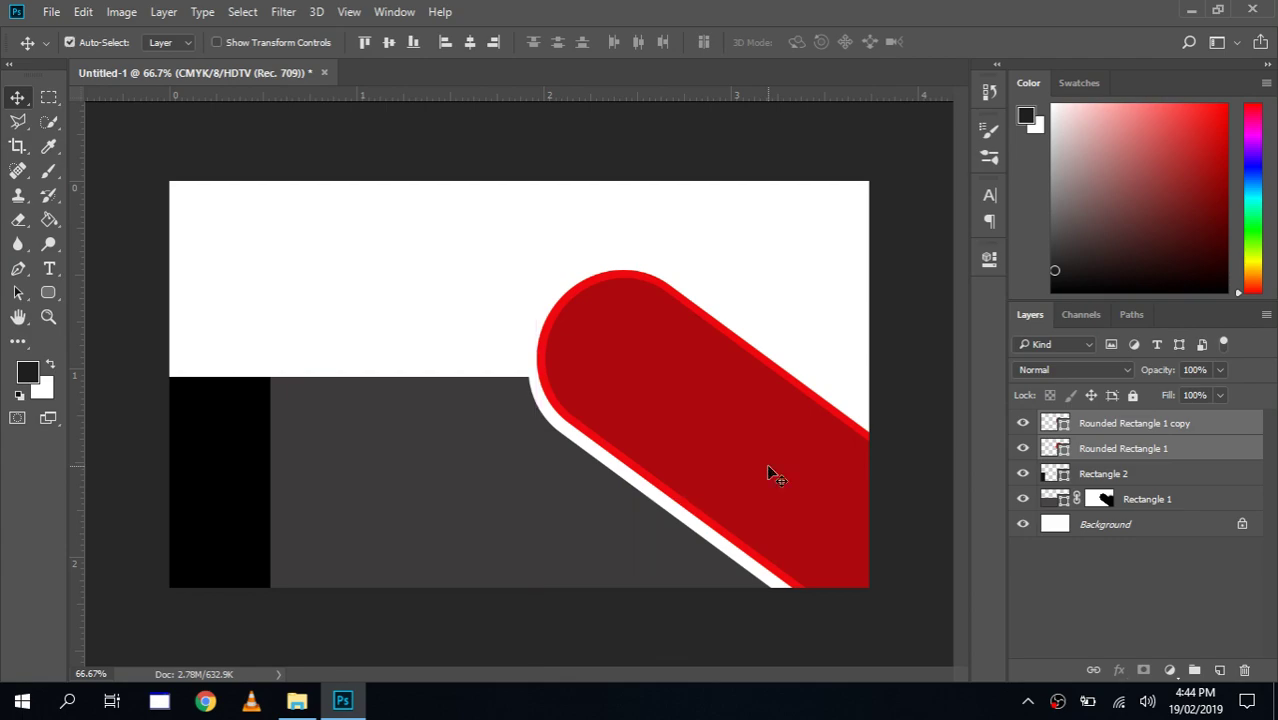
{"action": "key", "text": "Down"}
{"action": "key", "text": "Down"}
{"action": "key", "text": "Down"}
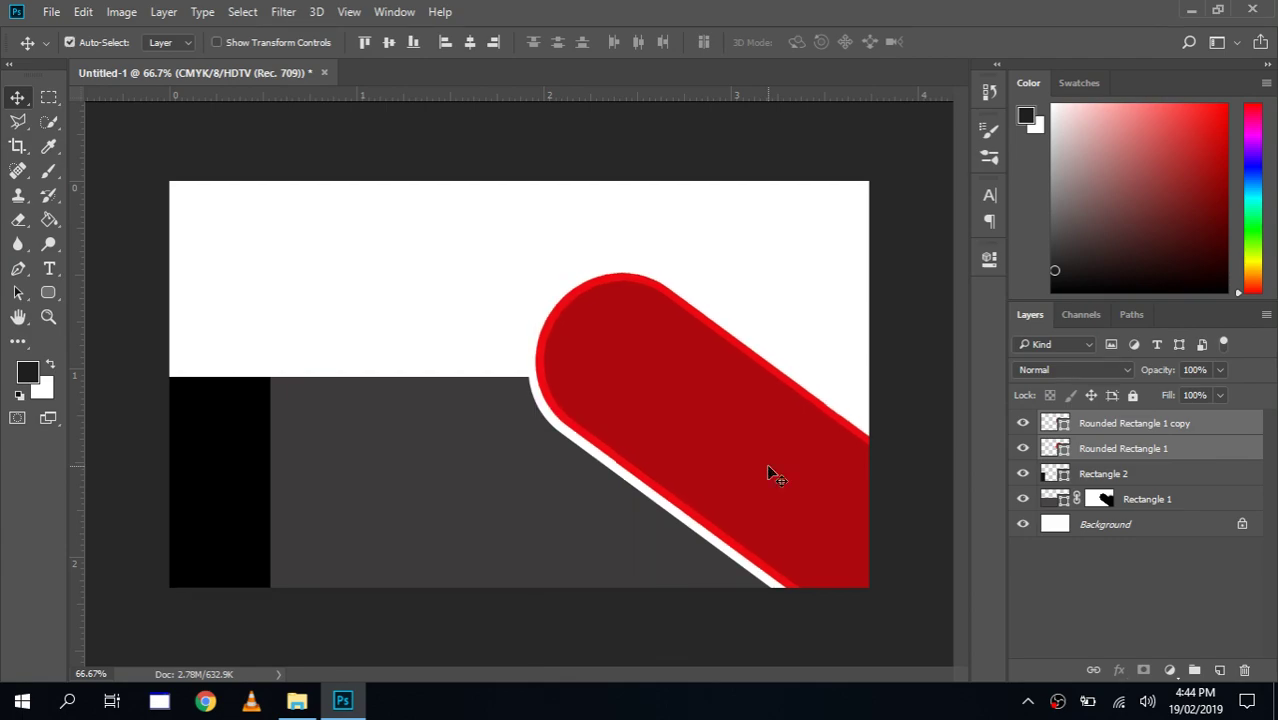
{"action": "key", "text": "Down"}
{"action": "key", "text": "Down"}
{"action": "key", "text": "Down"}
{"action": "key", "text": "Down"}
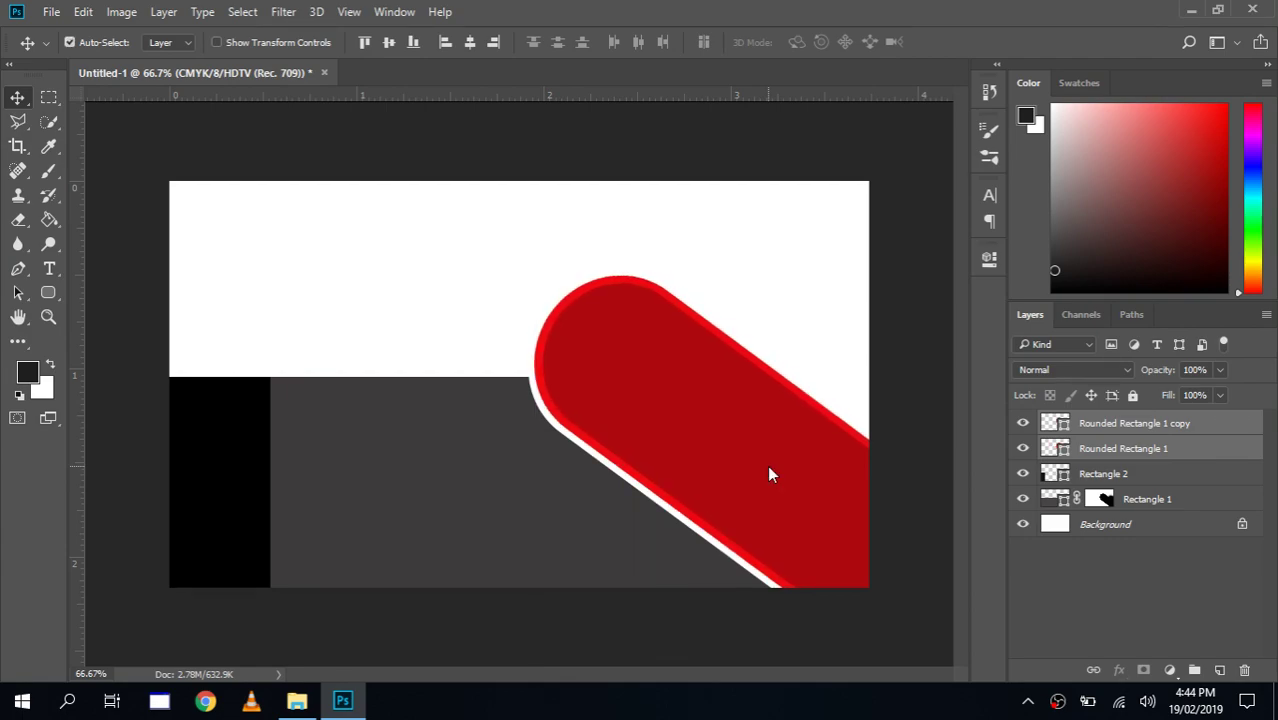
- Draw a wide 1189 × 228 px rectangle across the card's middle
{"action": "left_click", "coordinate": [48, 292]}
{"action": "right_click", "coordinate": [60, 293]}
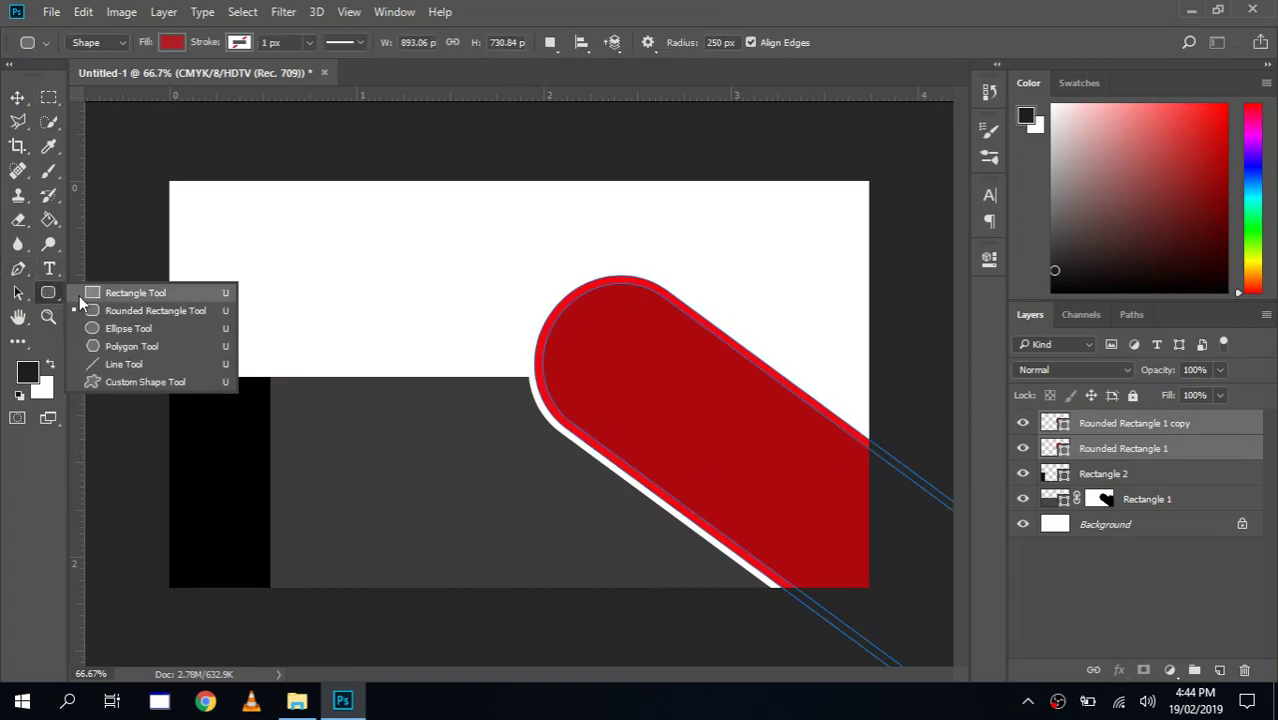
{"action": "left_click", "coordinate": [81, 296]}
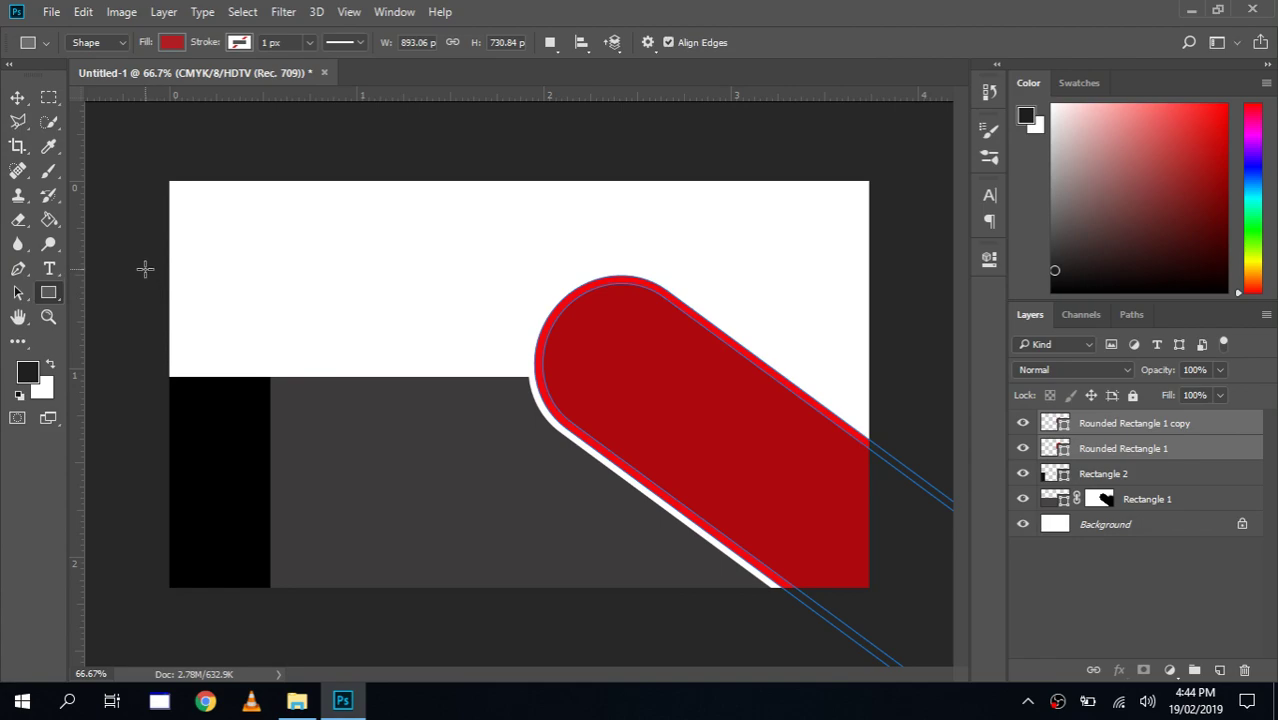
{"action": "left_click_drag", "start_coordinate": [142, 257], "coordinate": [881, 398]}
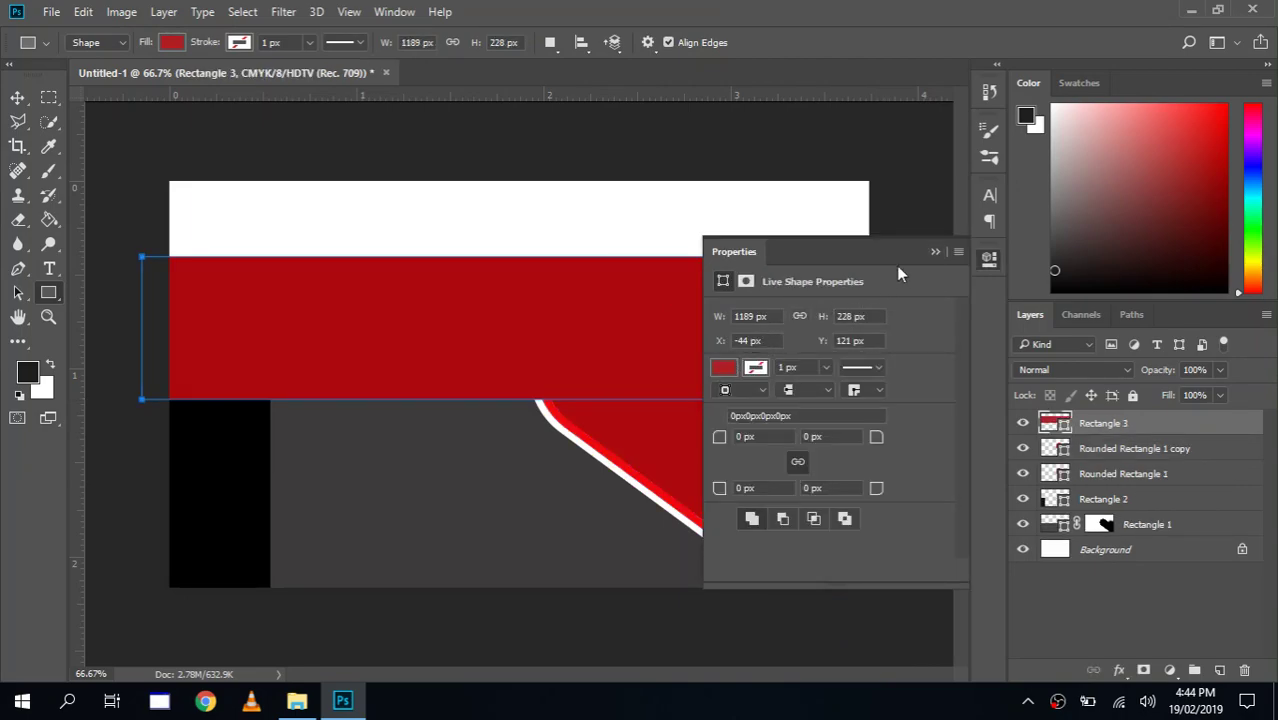
{"action": "left_click", "coordinate": [936, 252]}
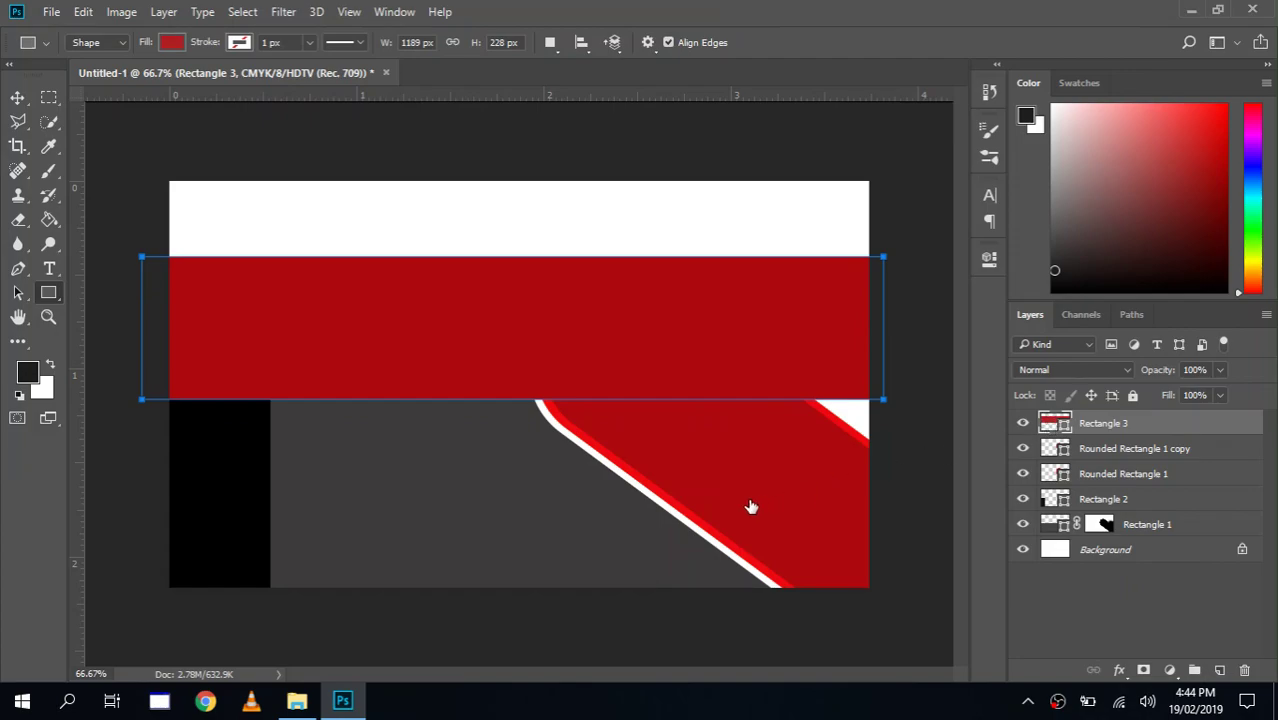
- Fill Rectangle 3 with bright red ed2024 sampled from the pill, then free-transform it slightly right
{"action": "double_click", "coordinate": [686, 519]}
{"action": "left_click", "coordinate": [689, 521]}
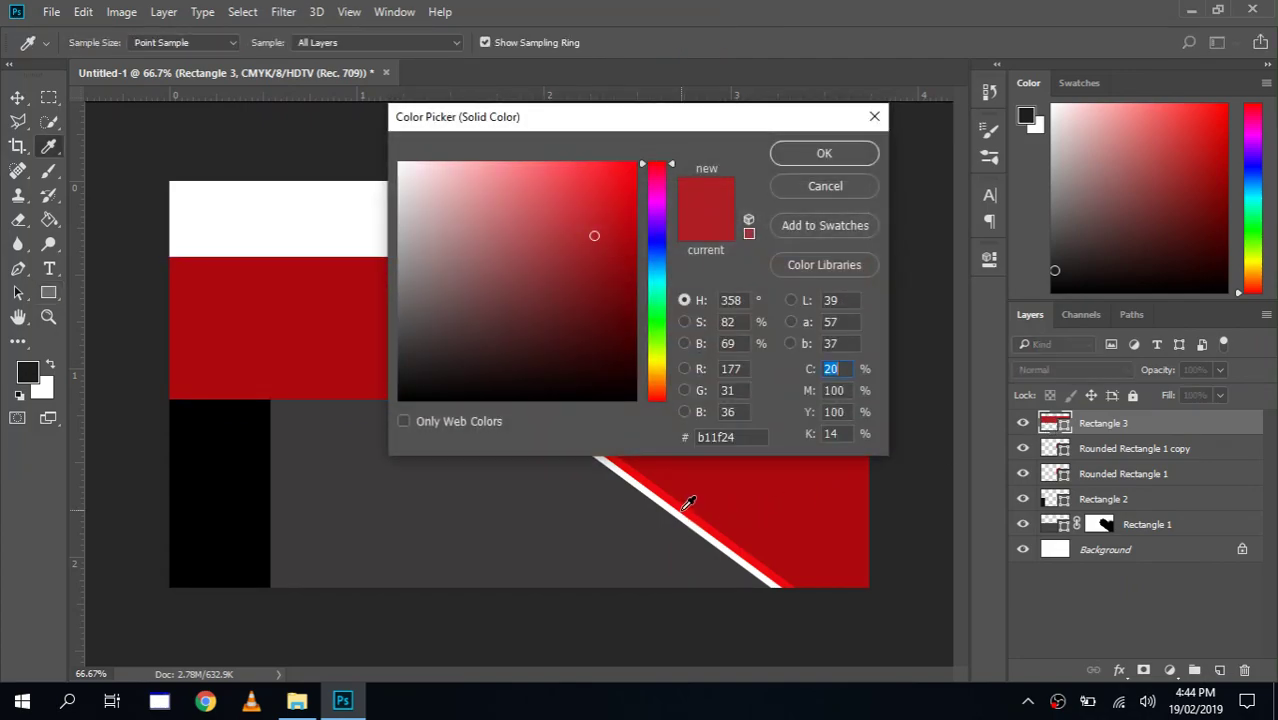
{"action": "left_click", "coordinate": [688, 501]}
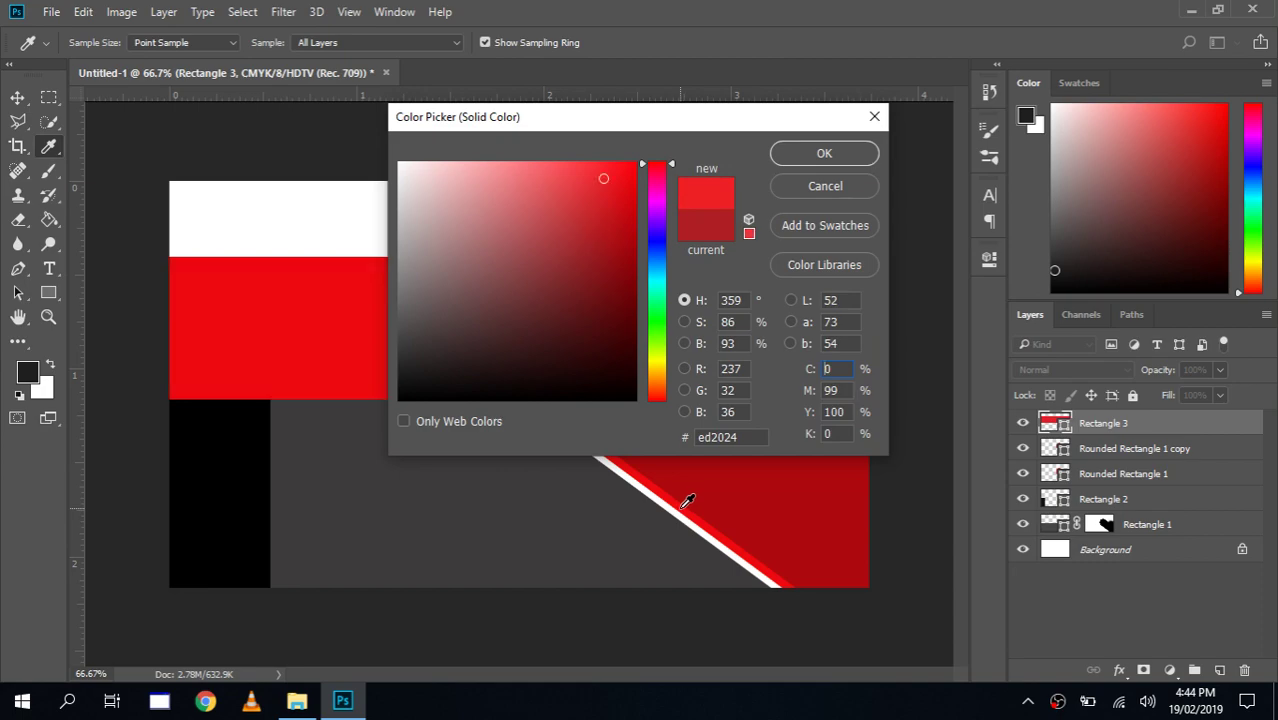
{"action": "left_click", "coordinate": [826, 151]}
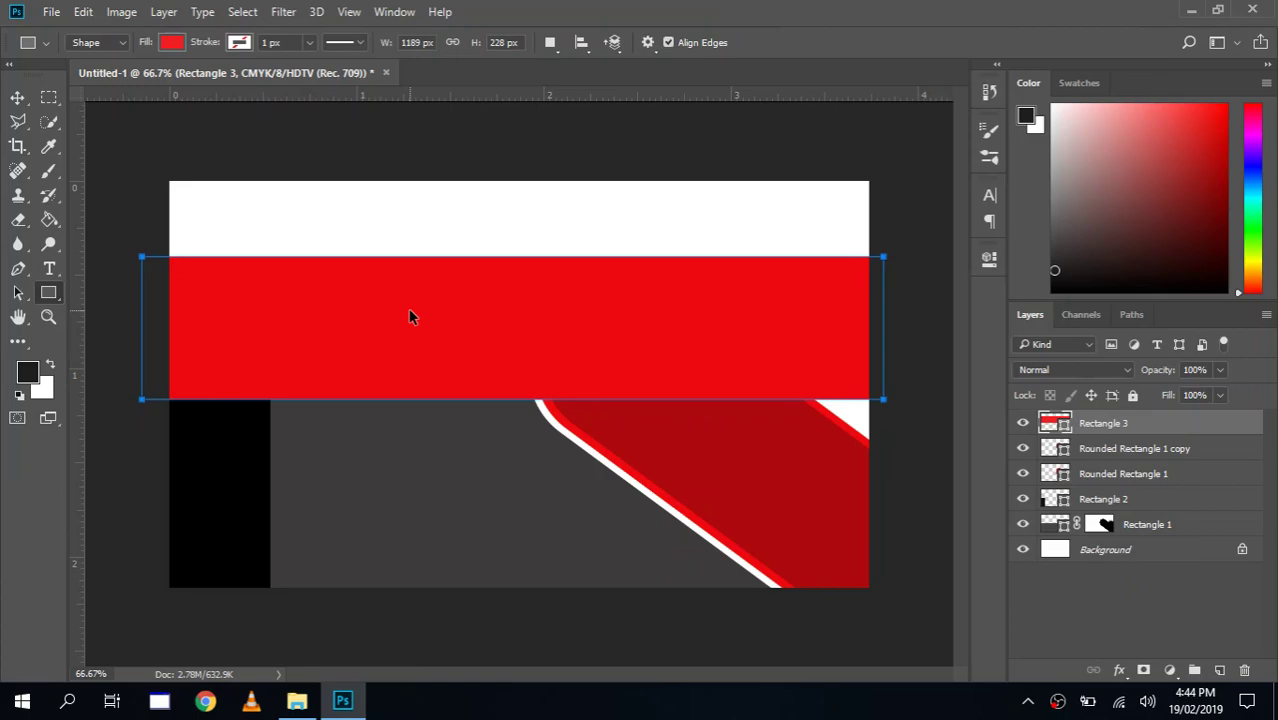
{"action": "key", "text": "ctrl+t"}
{"action": "left_click_drag", "start_coordinate": [623, 296], "coordinate": [736, 285]}
- Rotate Rectangle 3 about −20.9° and commit, accepting the conversion to a regular path
{"action": "left_click_drag", "start_coordinate": [358, 311], "coordinate": [449, 430]}
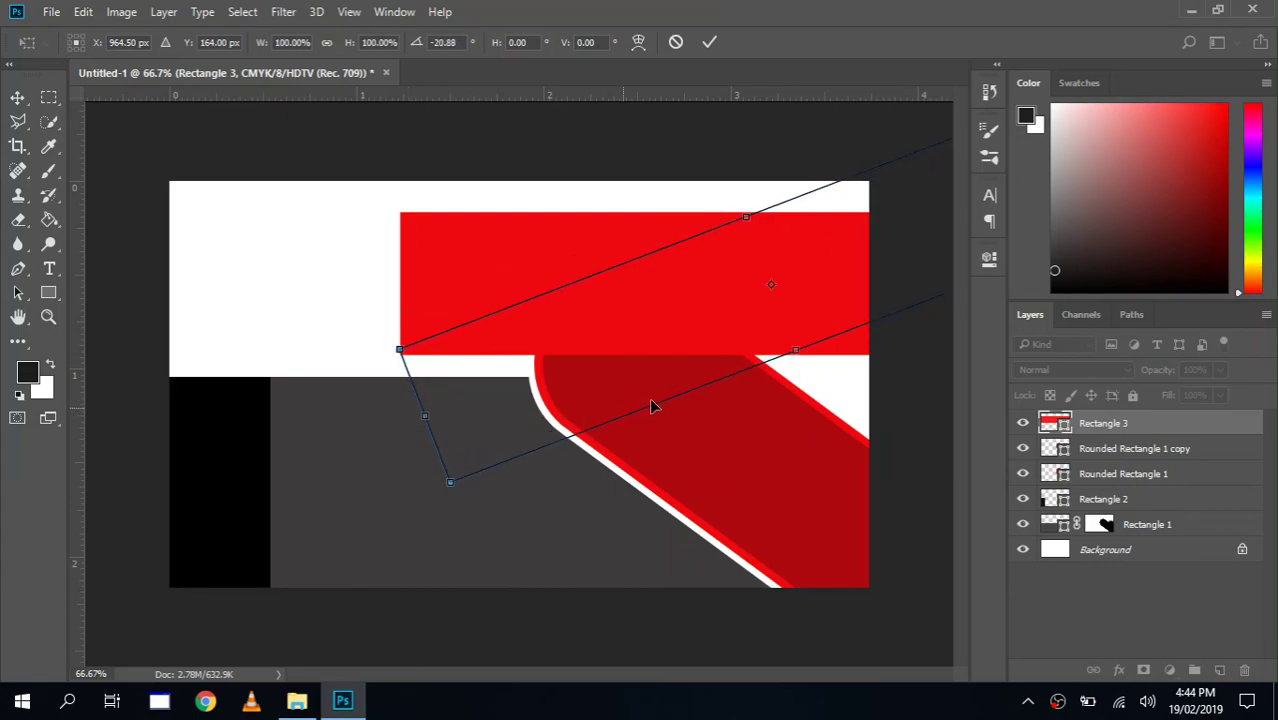
{"action": "left_click_drag", "start_coordinate": [656, 405], "coordinate": [667, 412]}
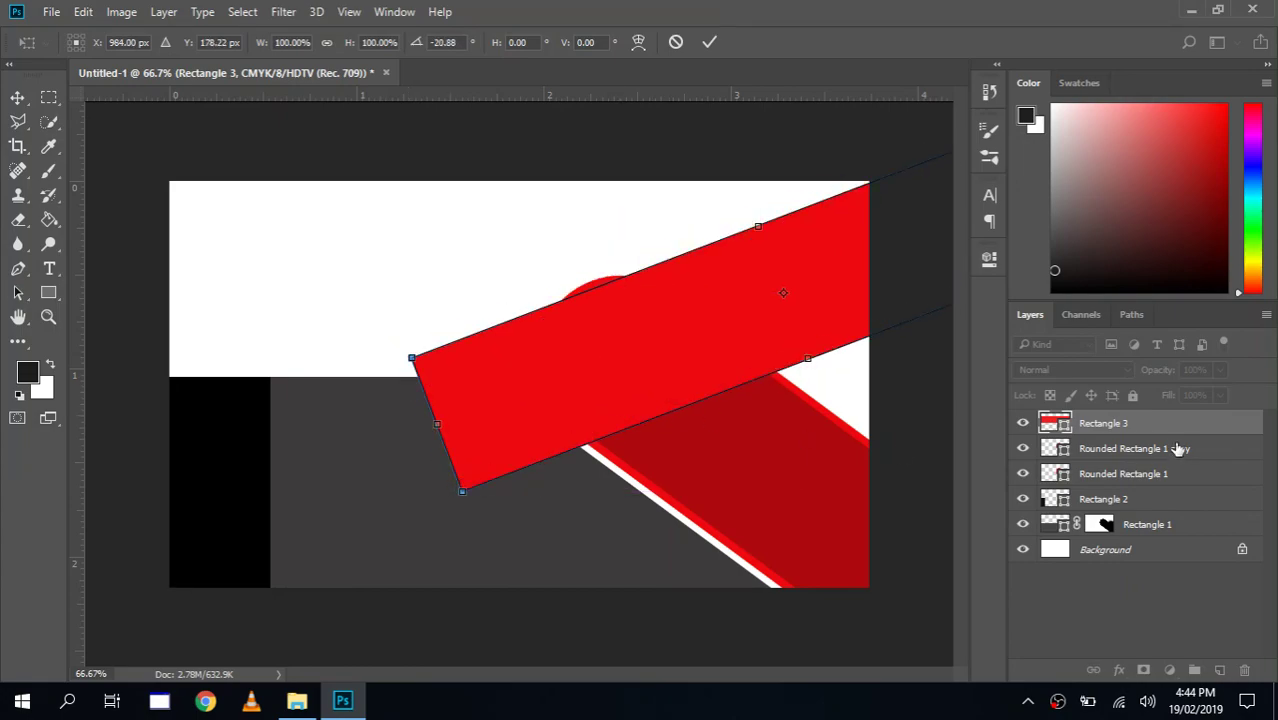
{"action": "left_click", "coordinate": [710, 45]}
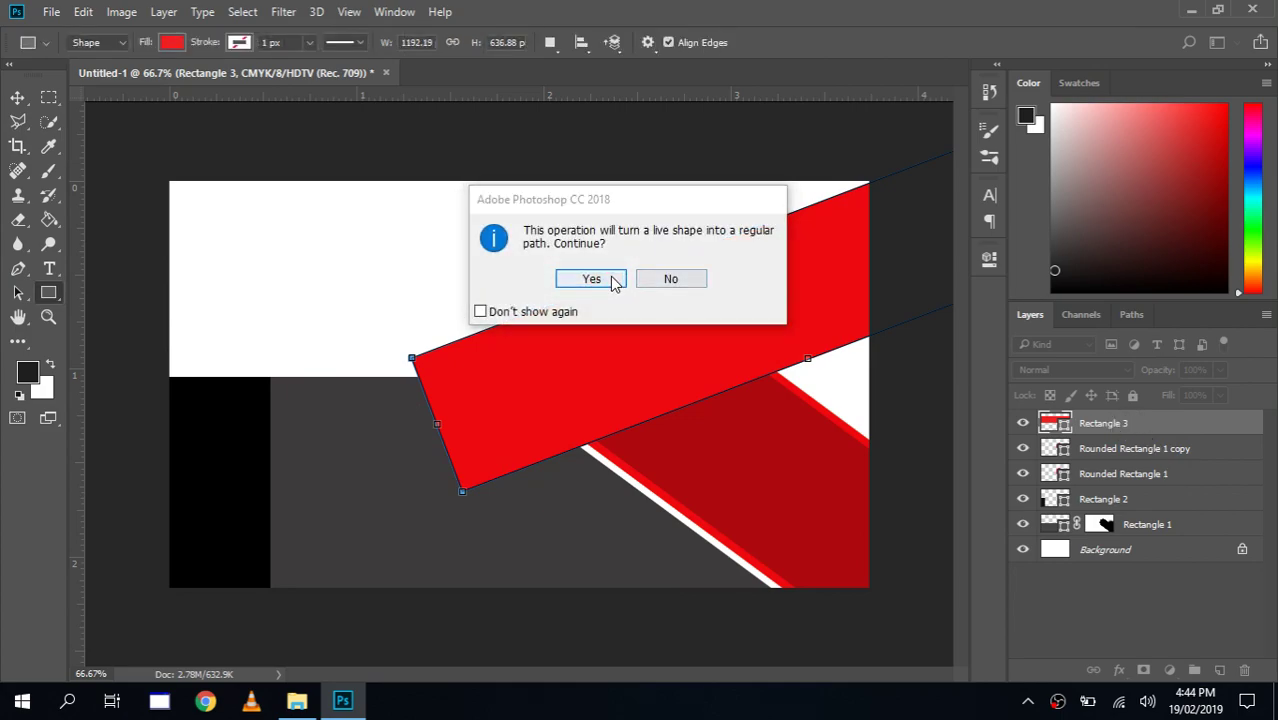
{"action": "left_click", "coordinate": [608, 279]}
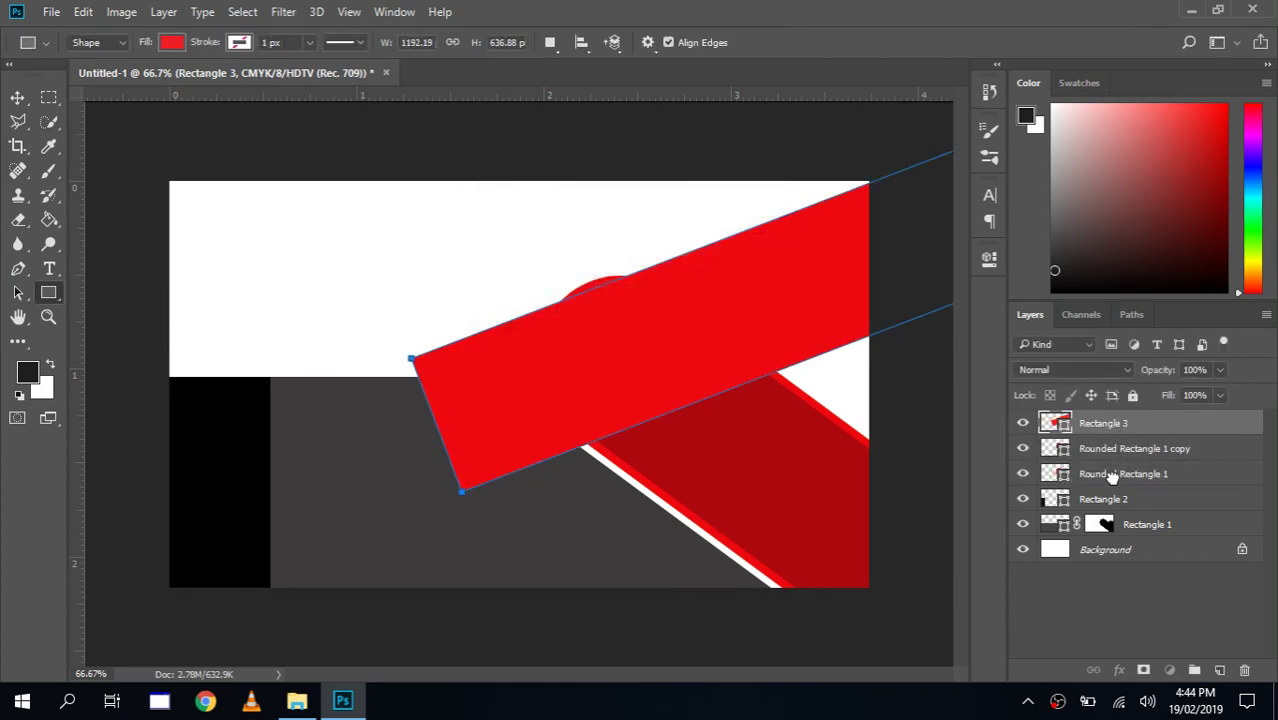
- Move the band's layer beneath Rounded Rectangle 1 and shift the band up and right
{"action": "left_click_drag", "start_coordinate": [1076, 432], "coordinate": [1048, 484]}
{"action": "left_click", "coordinate": [17, 97]}
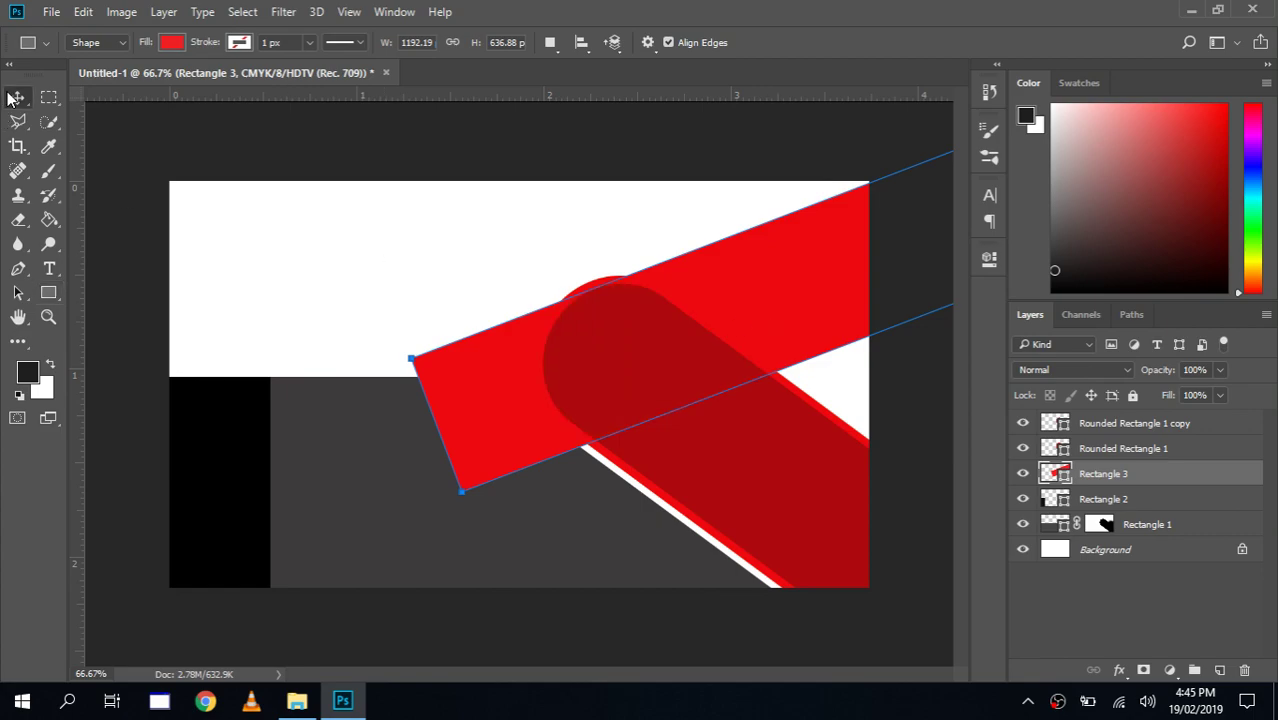
{"action": "mouse_move", "coordinate": [807, 294]}
{"action": "left_mouse_down"}
{"action": "mouse_move", "coordinate": [873, 270]}
{"action": "mouse_move", "coordinate": [852, 277]}
{"action": "left_mouse_up"}
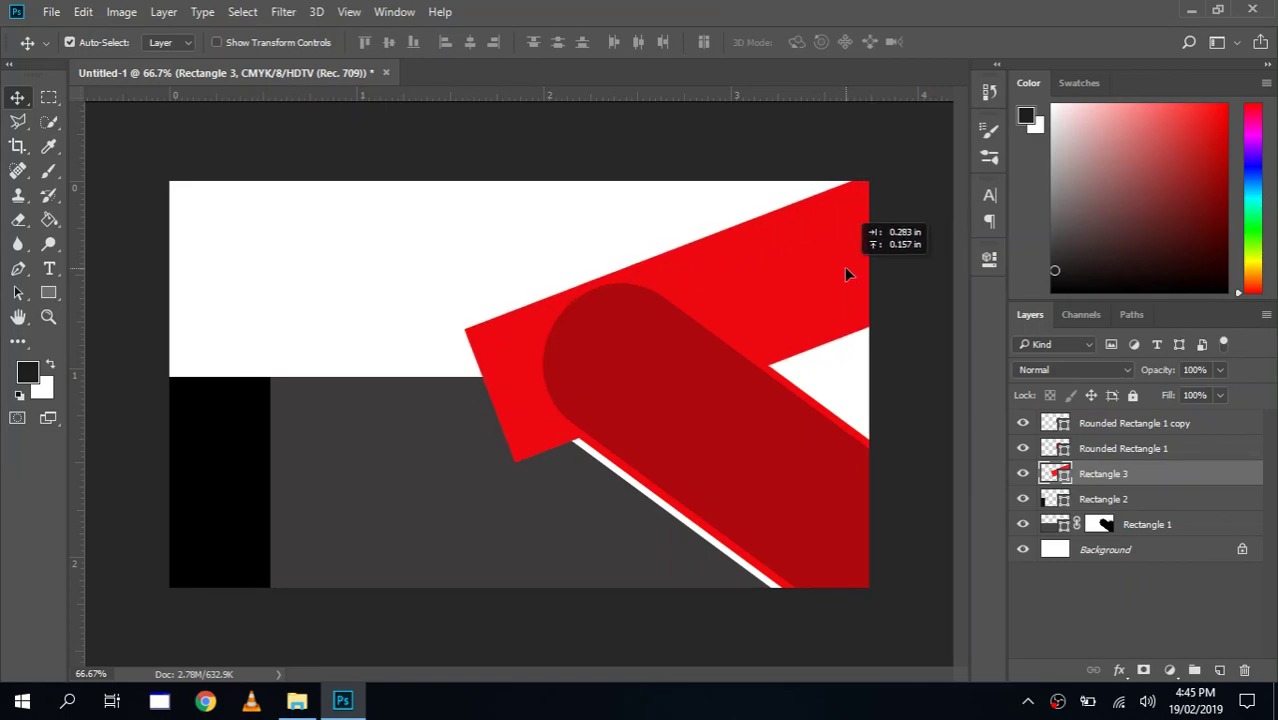
- Rotate Rectangle 3 a further −3.6°, stretch it slightly taller and nudge it up
{"action": "left_click_drag", "start_coordinate": [852, 277], "coordinate": [846, 274]}
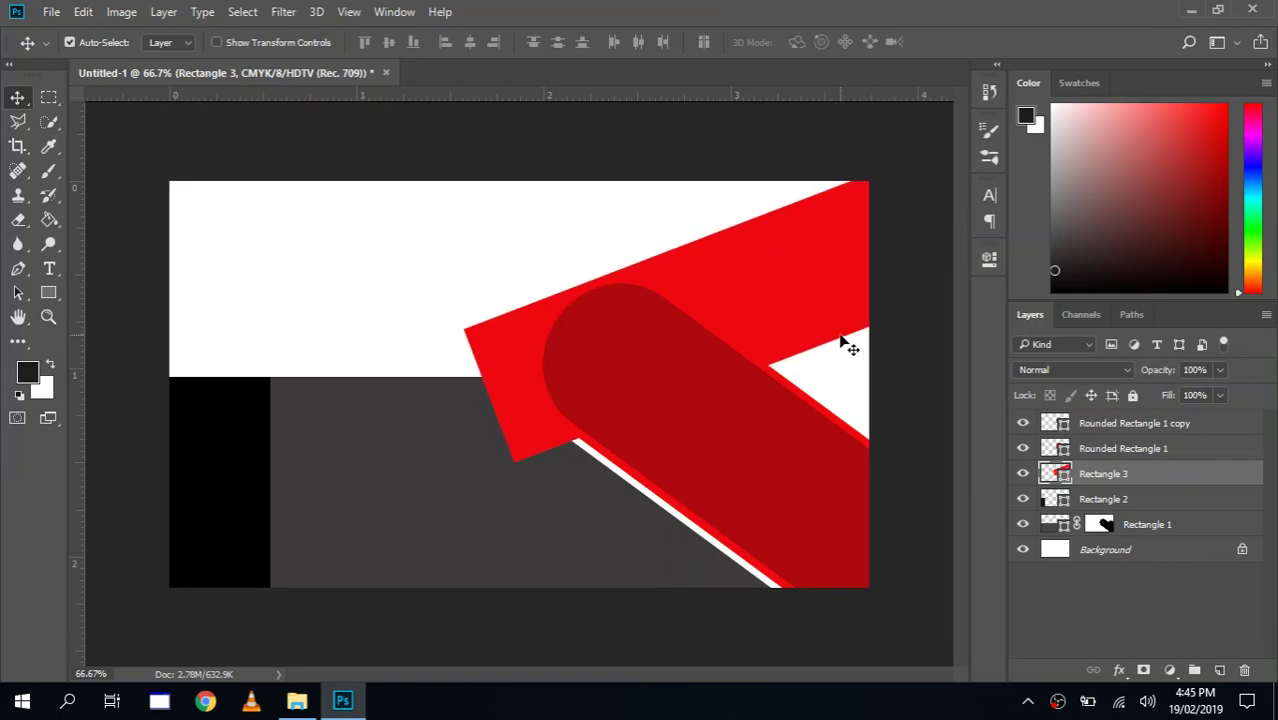
{"action": "key", "text": "ctrl"}
{"action": "key", "text": "ctrl+t"}
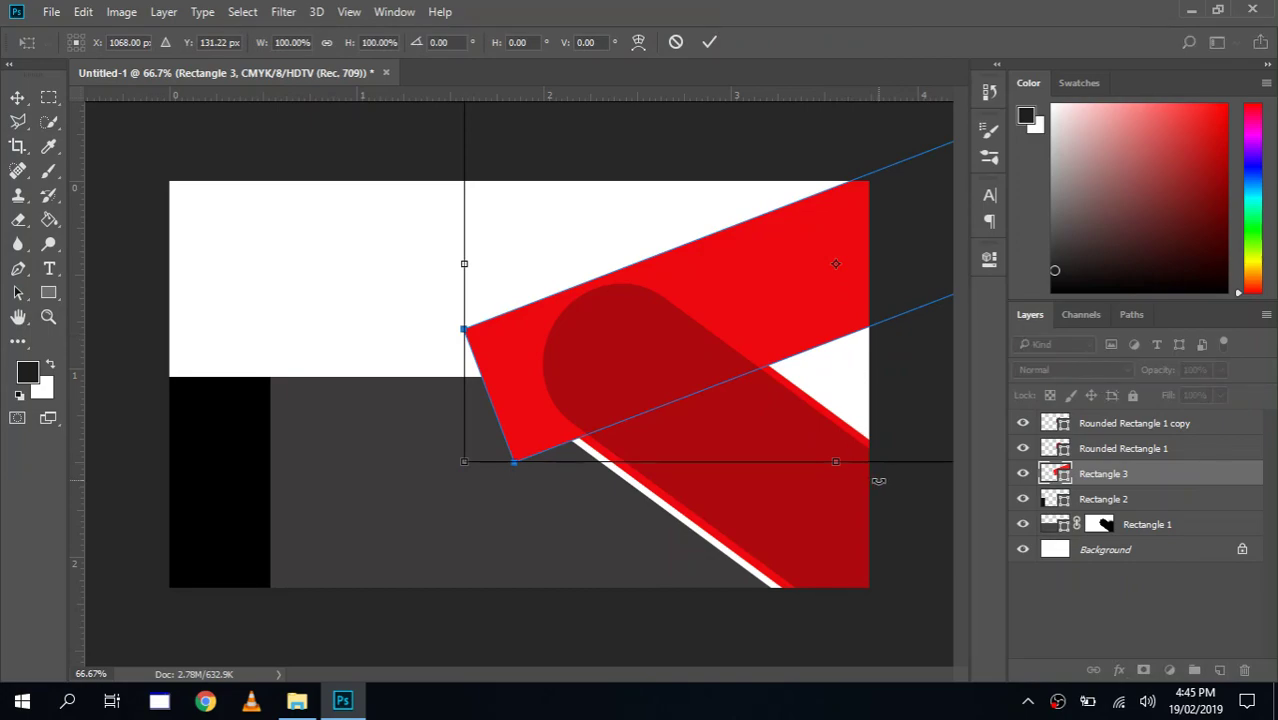
{"action": "left_click_drag", "start_coordinate": [878, 481], "coordinate": [900, 471]}
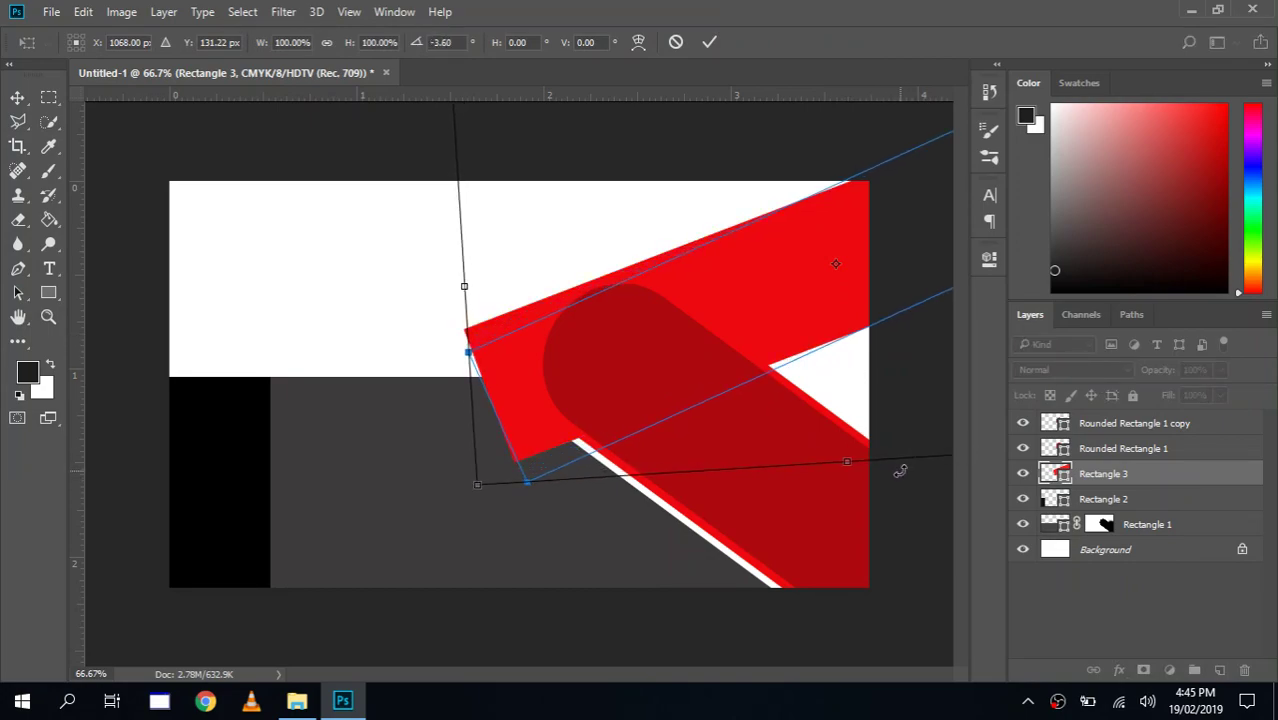
{"action": "left_click_drag", "start_coordinate": [822, 320], "coordinate": [807, 319]}
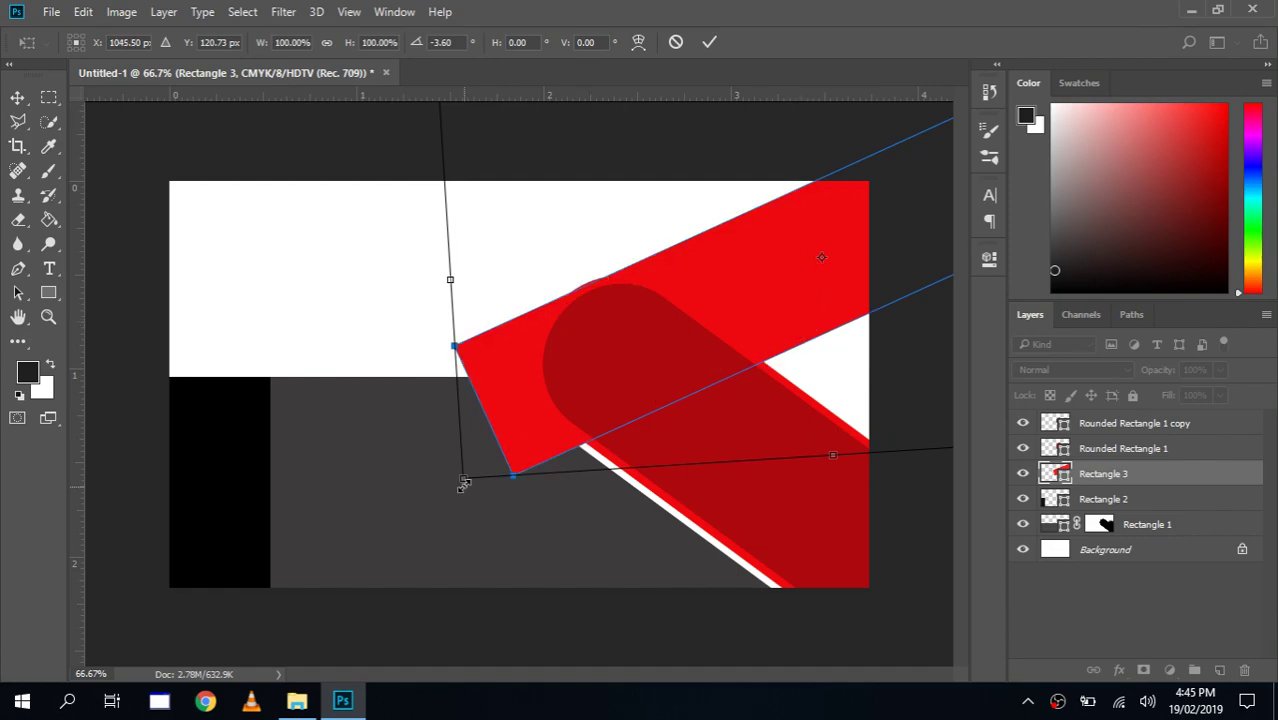
{"action": "mouse_move", "coordinate": [828, 456]}
{"action": "left_mouse_down"}
{"action": "mouse_move", "coordinate": [835, 468]}
{"action": "mouse_move", "coordinate": [833, 456]}
{"action": "left_mouse_up"}
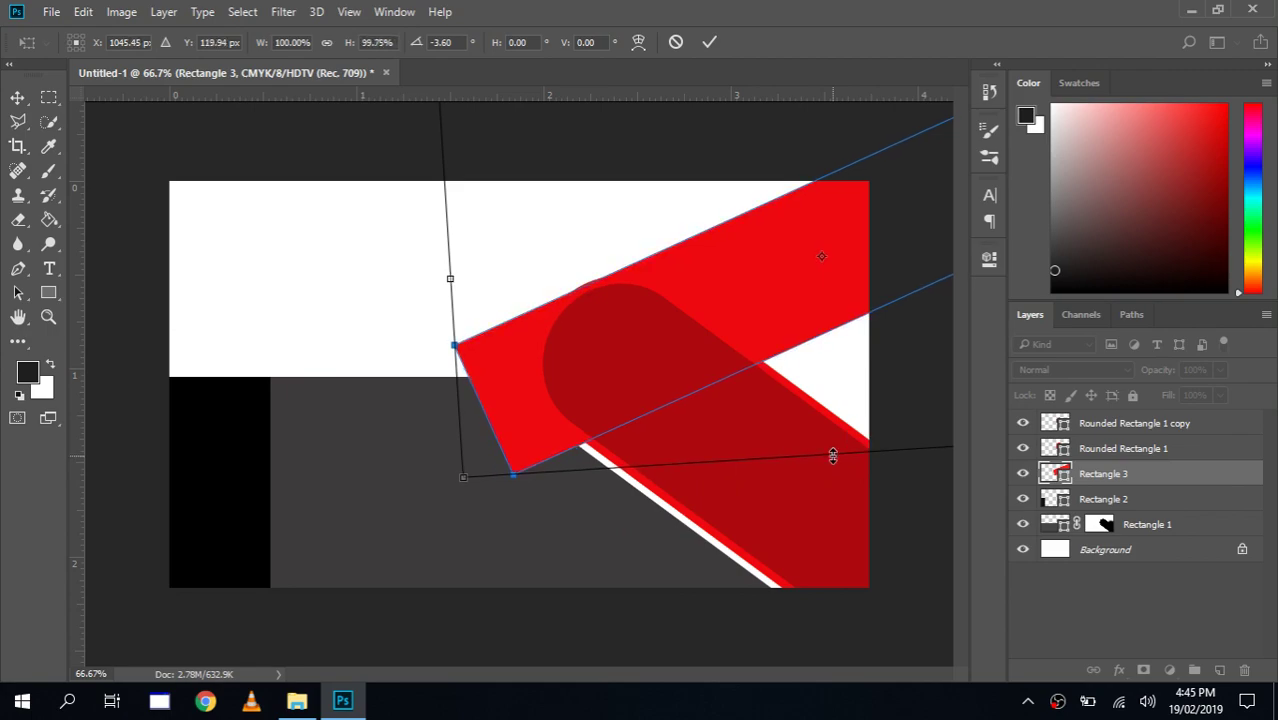
{"action": "key", "text": "Up"}
{"action": "key", "text": "Up"}
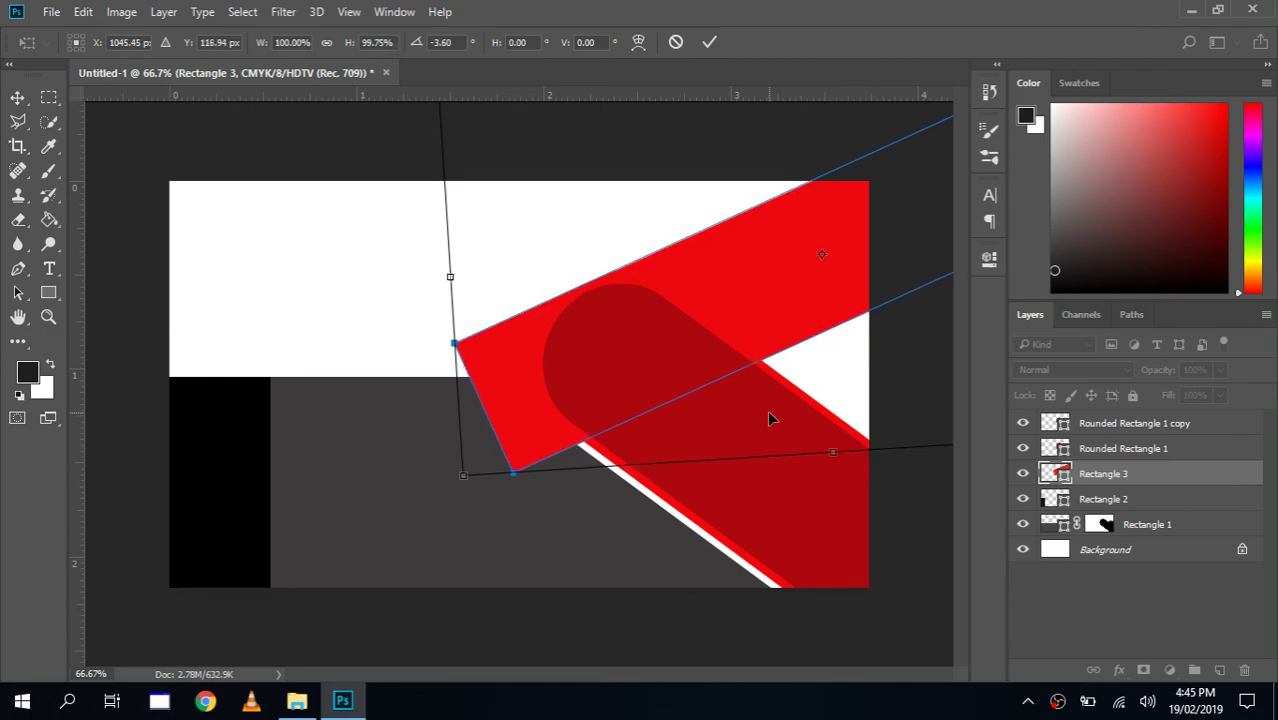
{"action": "key", "text": "Up"}
{"action": "left_click", "coordinate": [709, 45]}
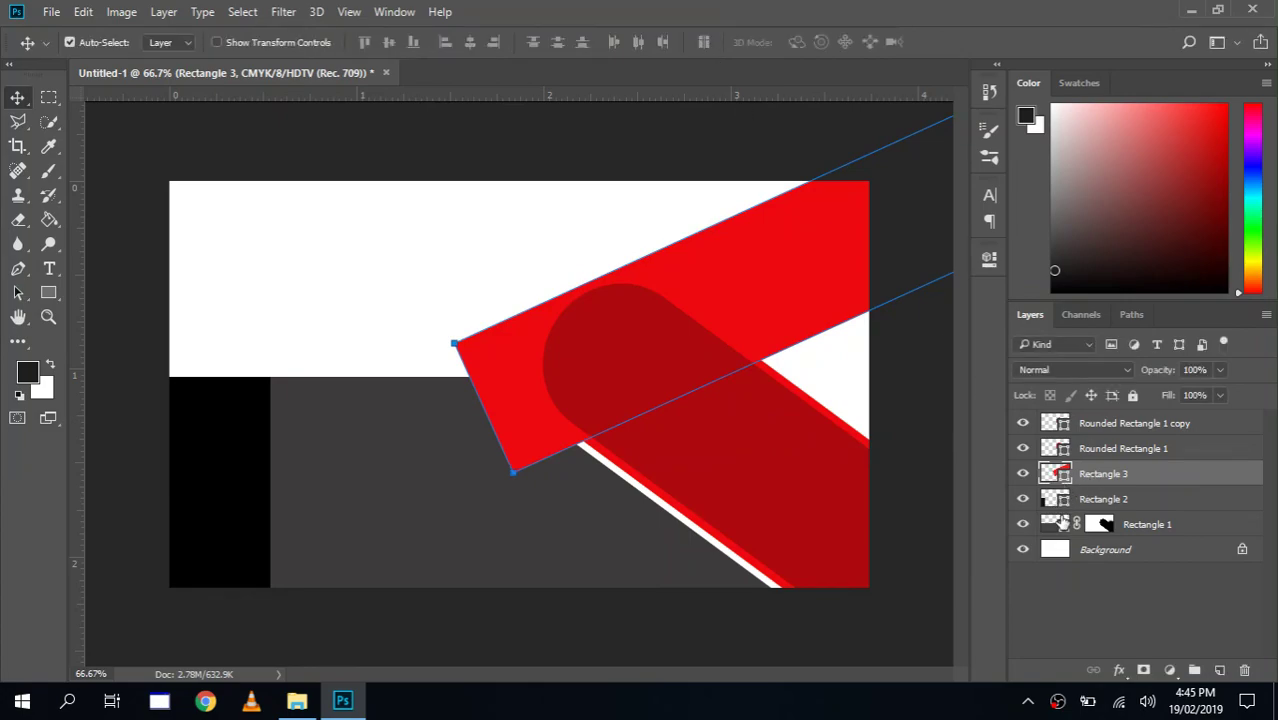
- Mask Rectangle 3 with Rounded Rectangle 1's outline, then invert the mask
{"action": "left_click", "coordinate": [1050, 449]}
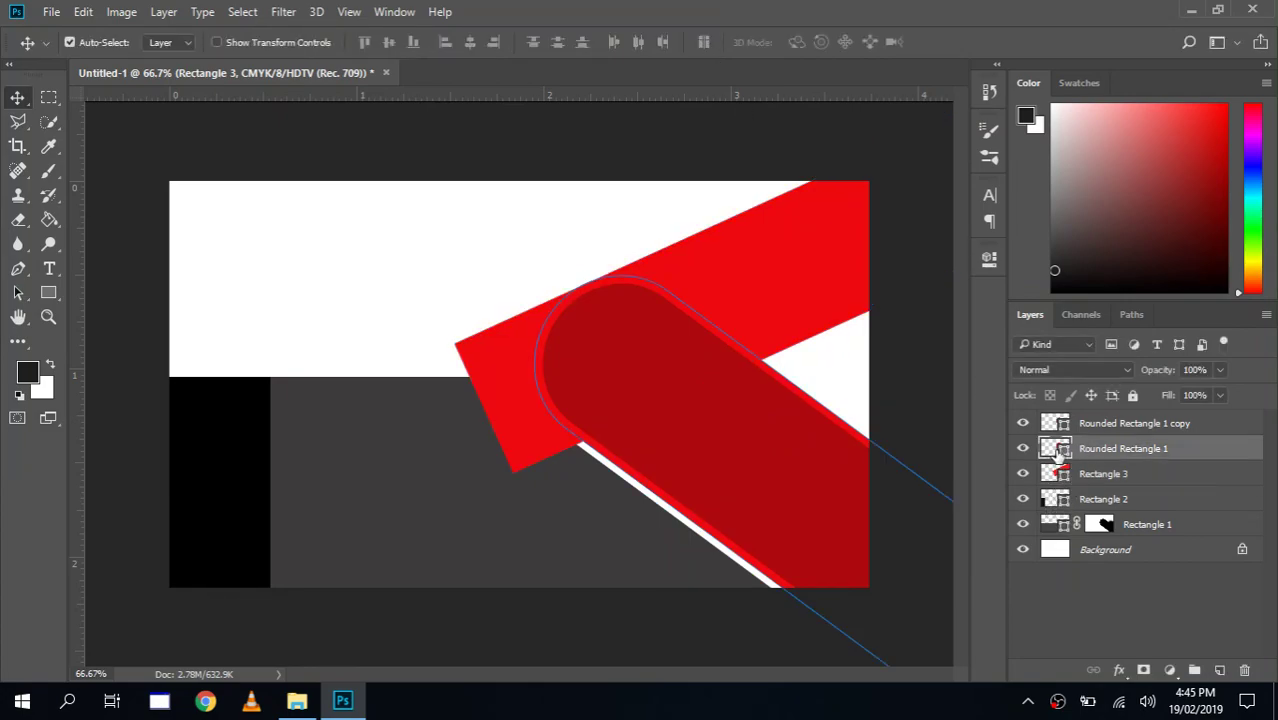
{"action": "left_click", "coordinate": [1058, 449], "text": "ctrl"}
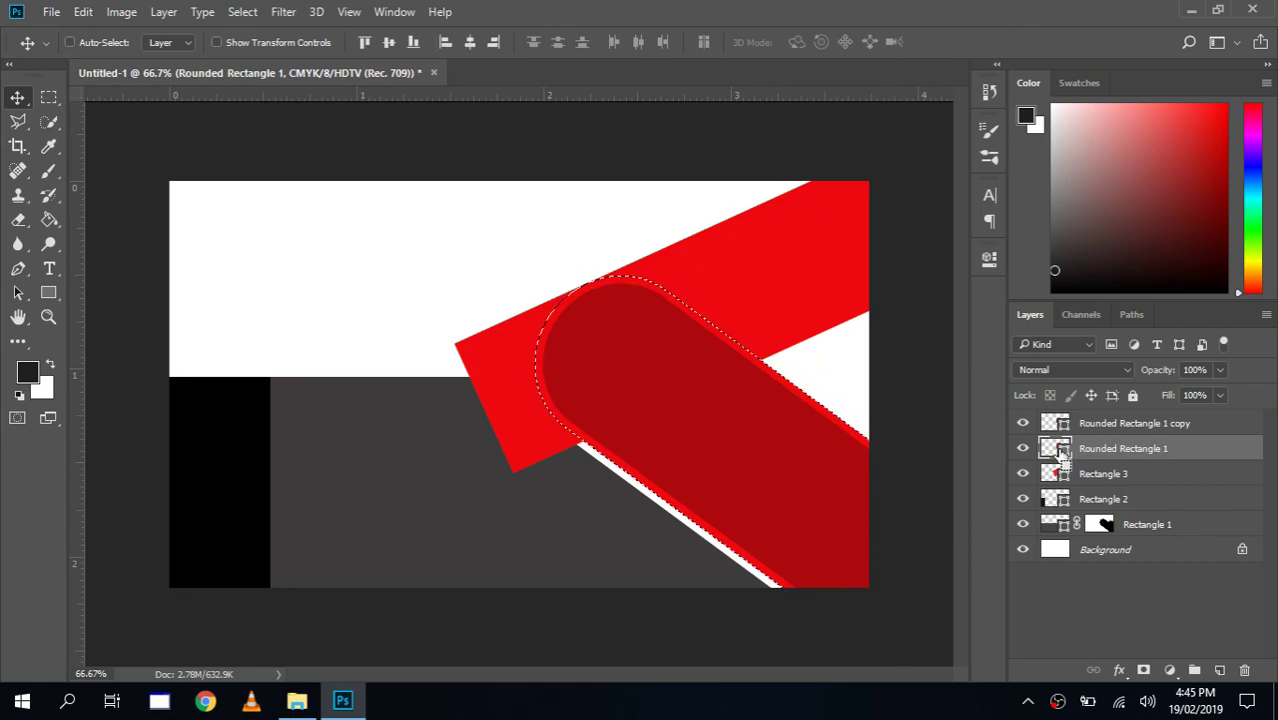
{"action": "left_click", "coordinate": [1147, 481]}
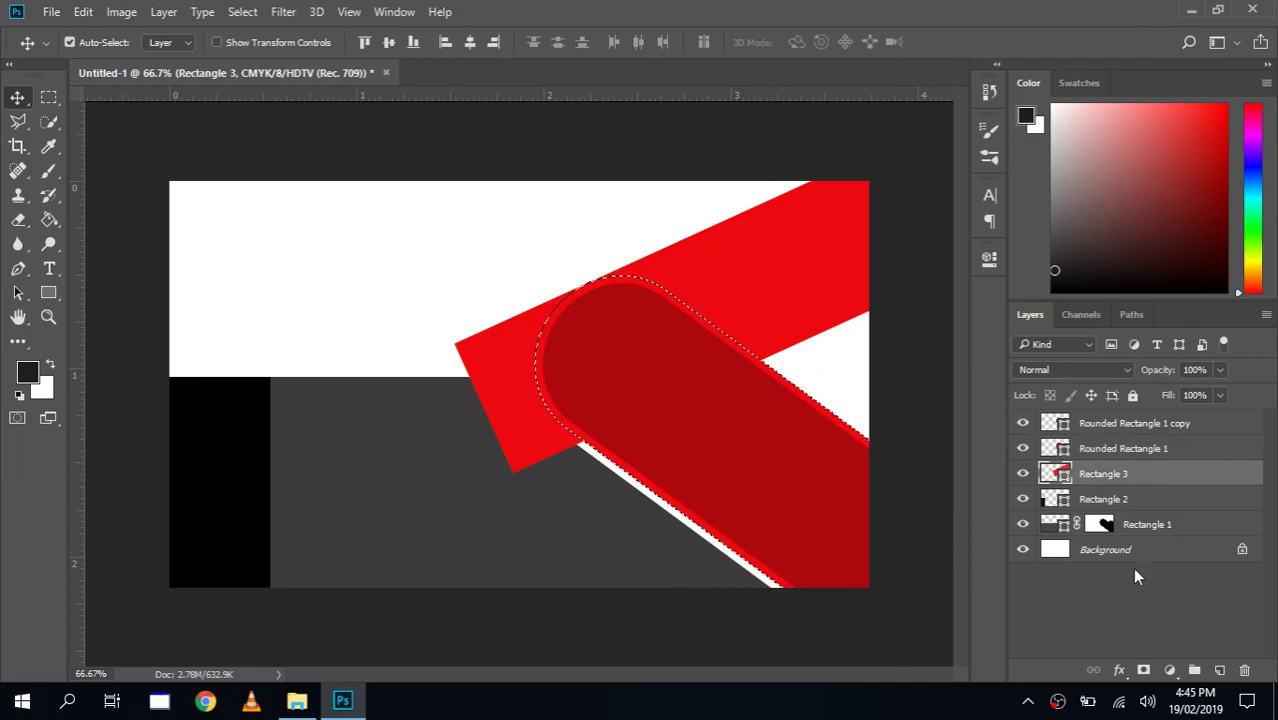
{"action": "left_click", "coordinate": [1143, 669]}
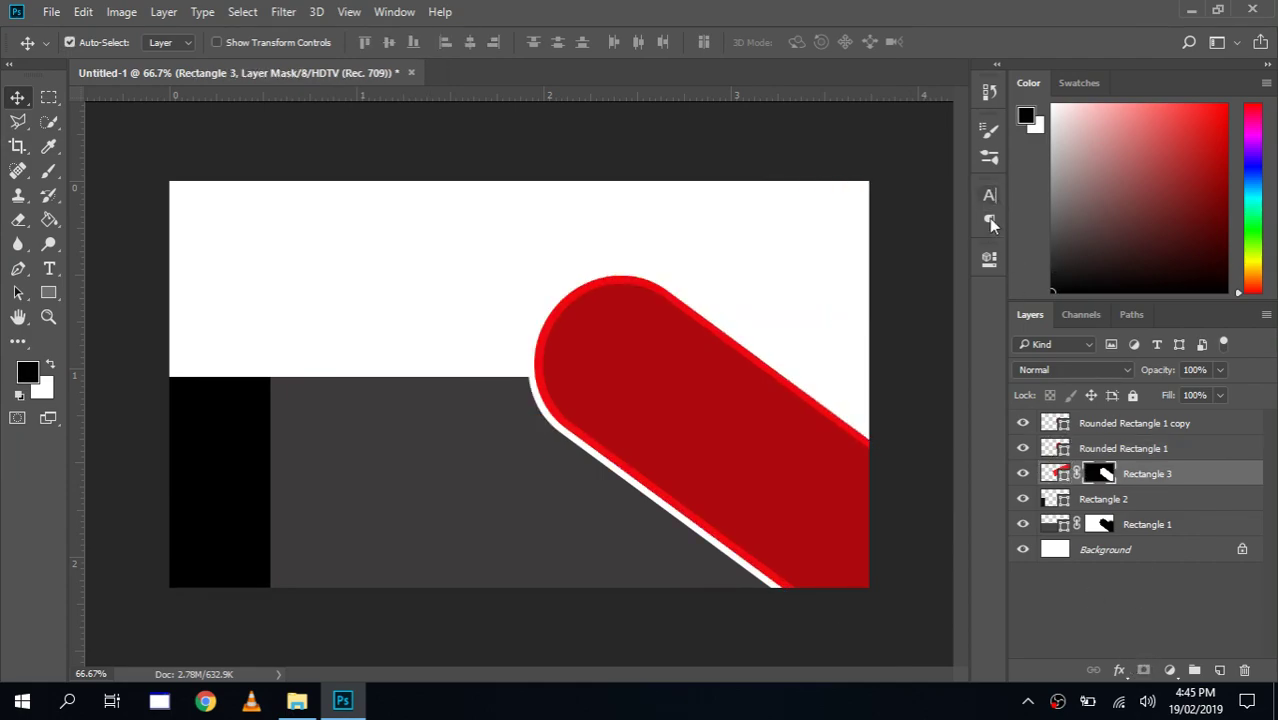
{"action": "left_click", "coordinate": [988, 259]}
{"action": "left_click", "coordinate": [866, 517]}
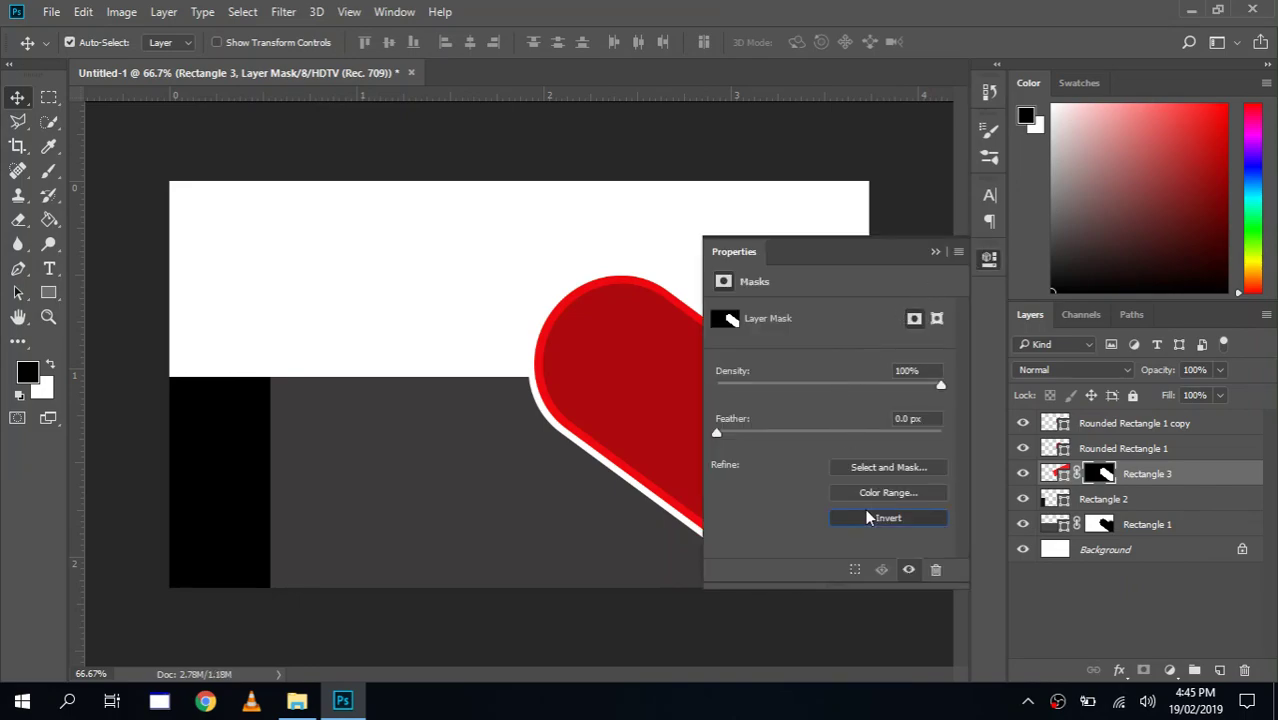
{"action": "left_click", "coordinate": [933, 253]}
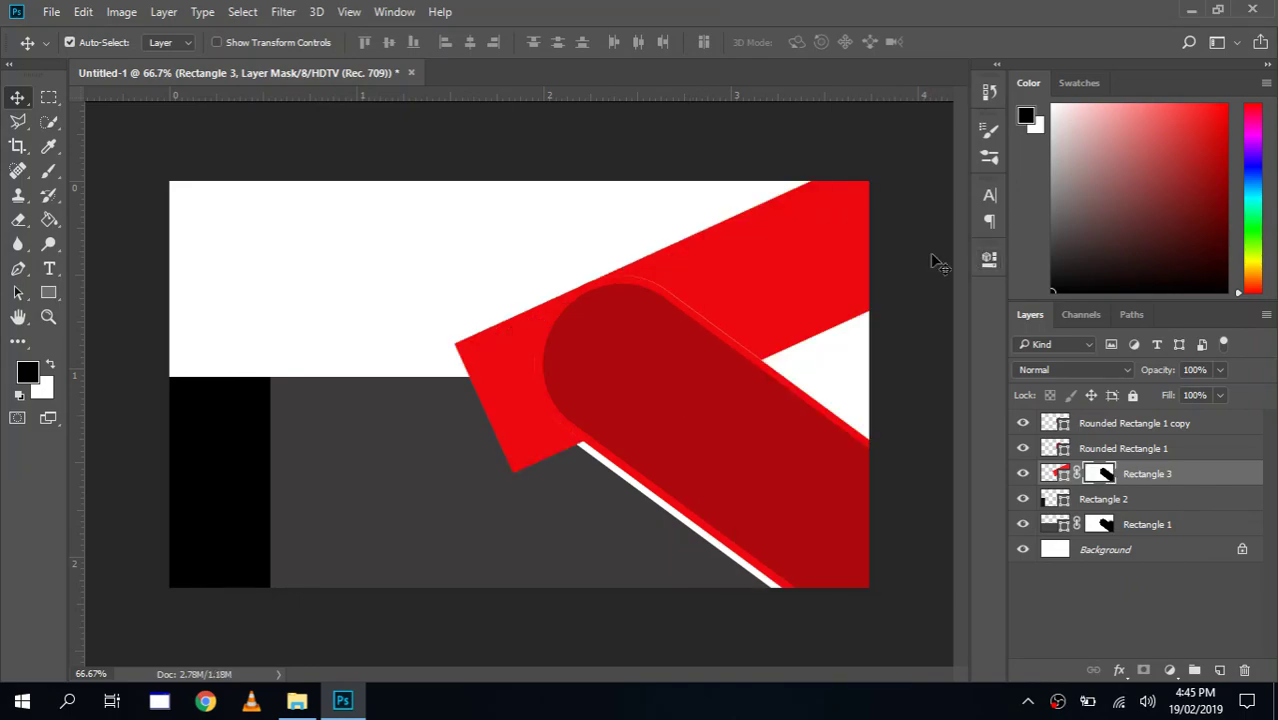
{"action": "left_click", "coordinate": [17, 121]}
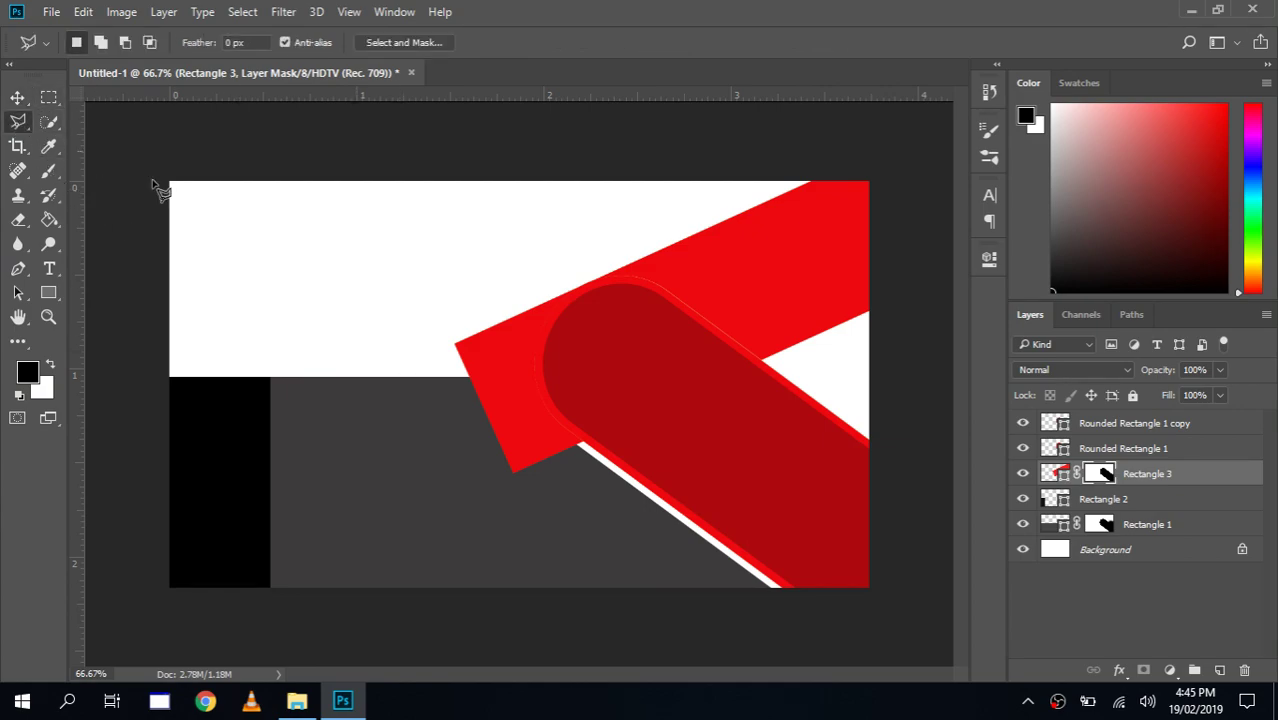
- Mask away the band's left end protruding past the dark red pill, then deselect
{"action": "left_click", "coordinate": [421, 268]}
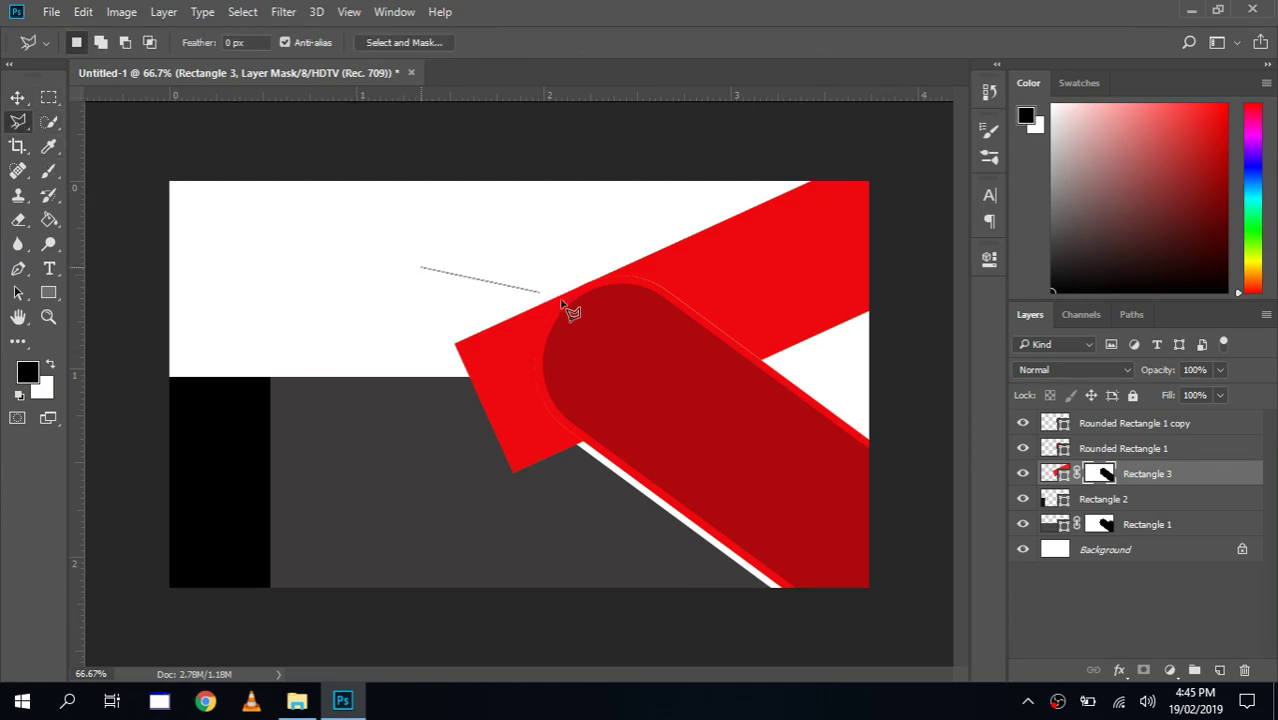
{"action": "left_click", "coordinate": [657, 291]}
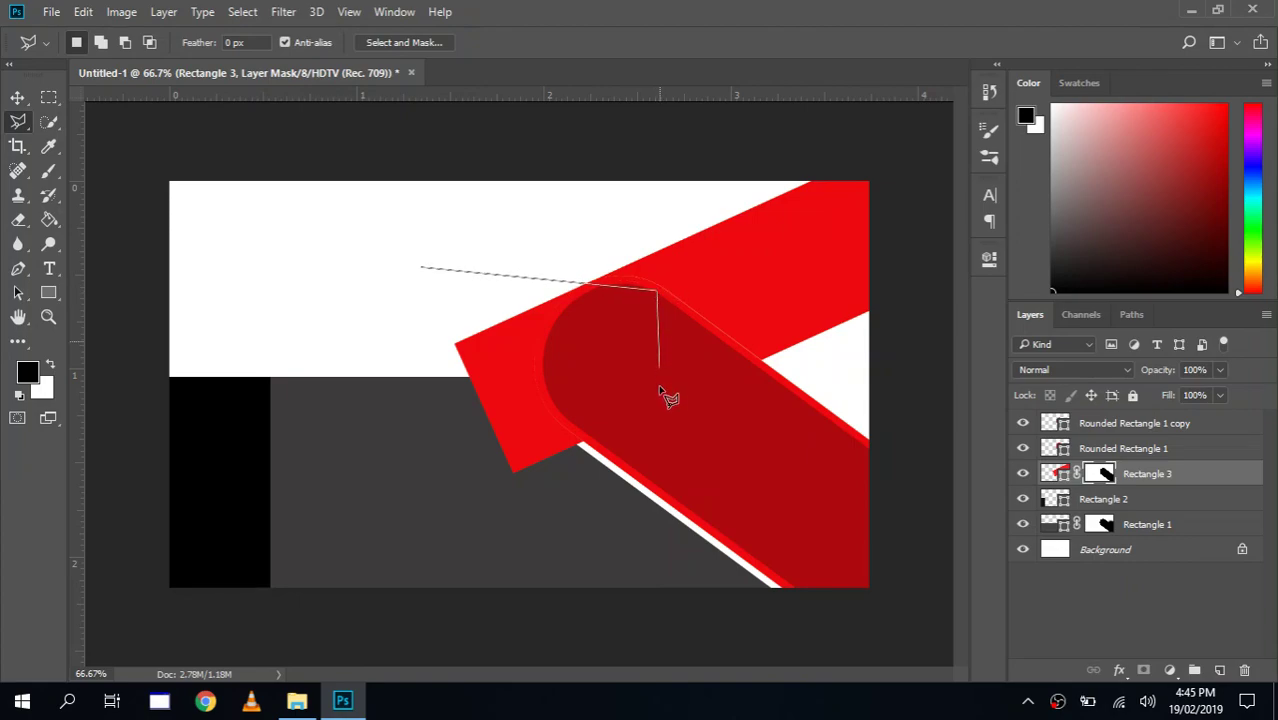
{"action": "left_click", "coordinate": [660, 458]}
{"action": "left_click", "coordinate": [523, 540]}
{"action": "left_click", "coordinate": [443, 437]}
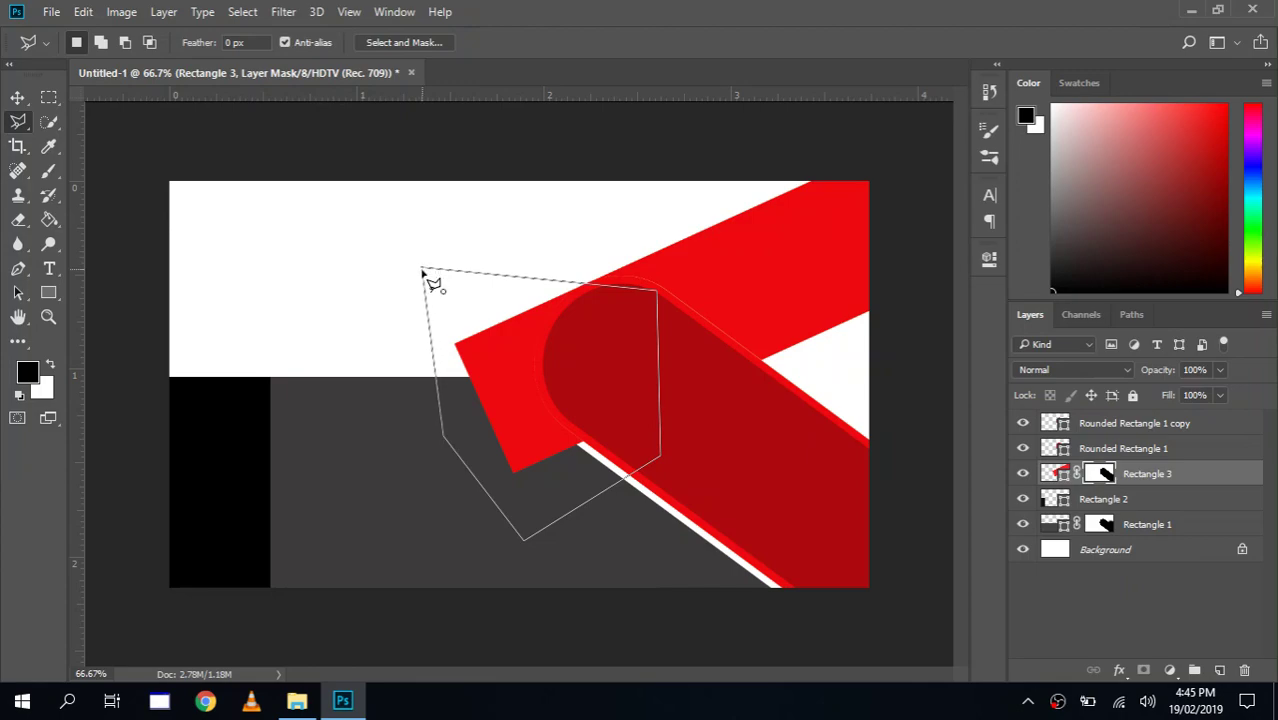
{"action": "left_click", "coordinate": [424, 269]}
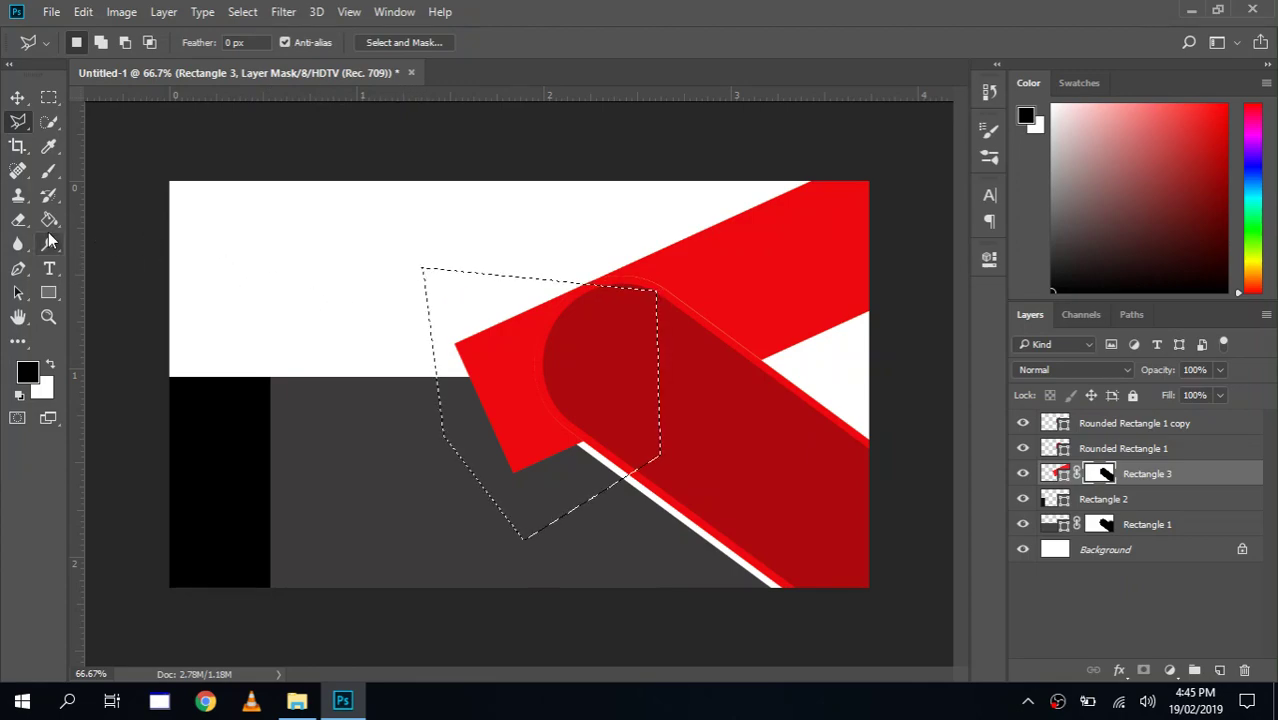
{"action": "key", "text": "g"}
{"action": "left_click", "coordinate": [527, 366]}
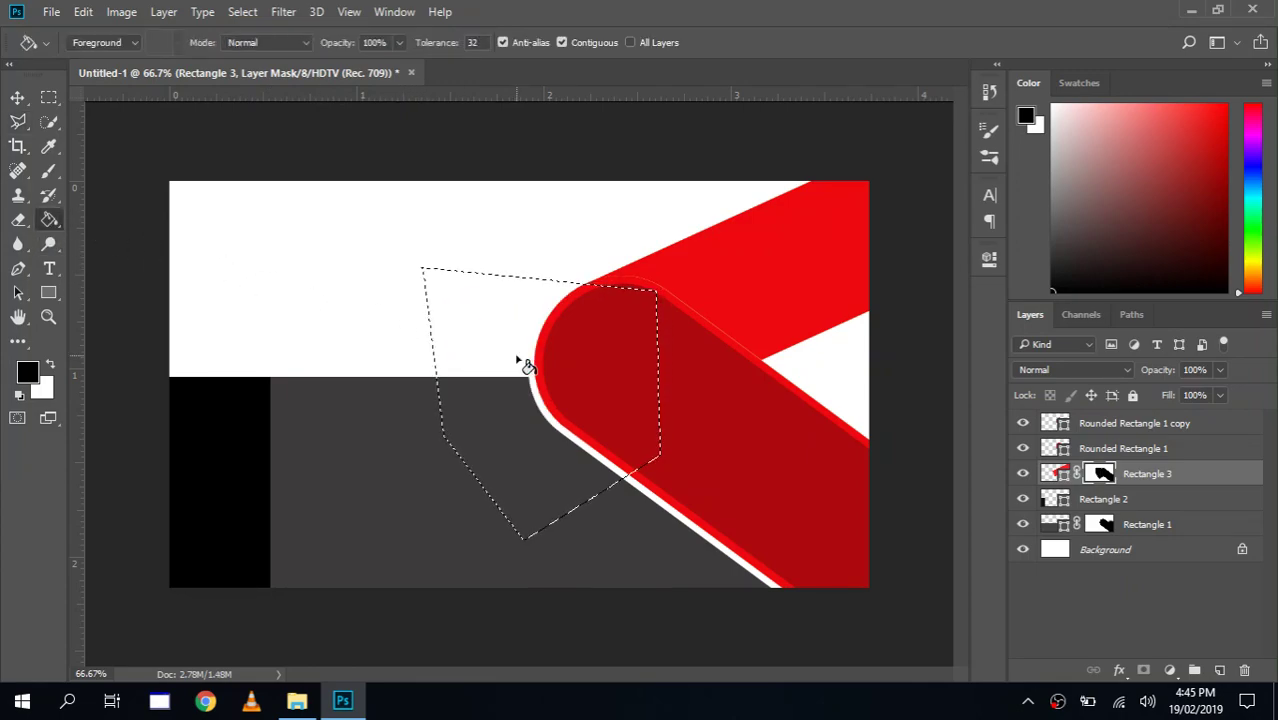
{"action": "left_click", "coordinate": [242, 12]}
{"action": "left_click", "coordinate": [257, 48]}
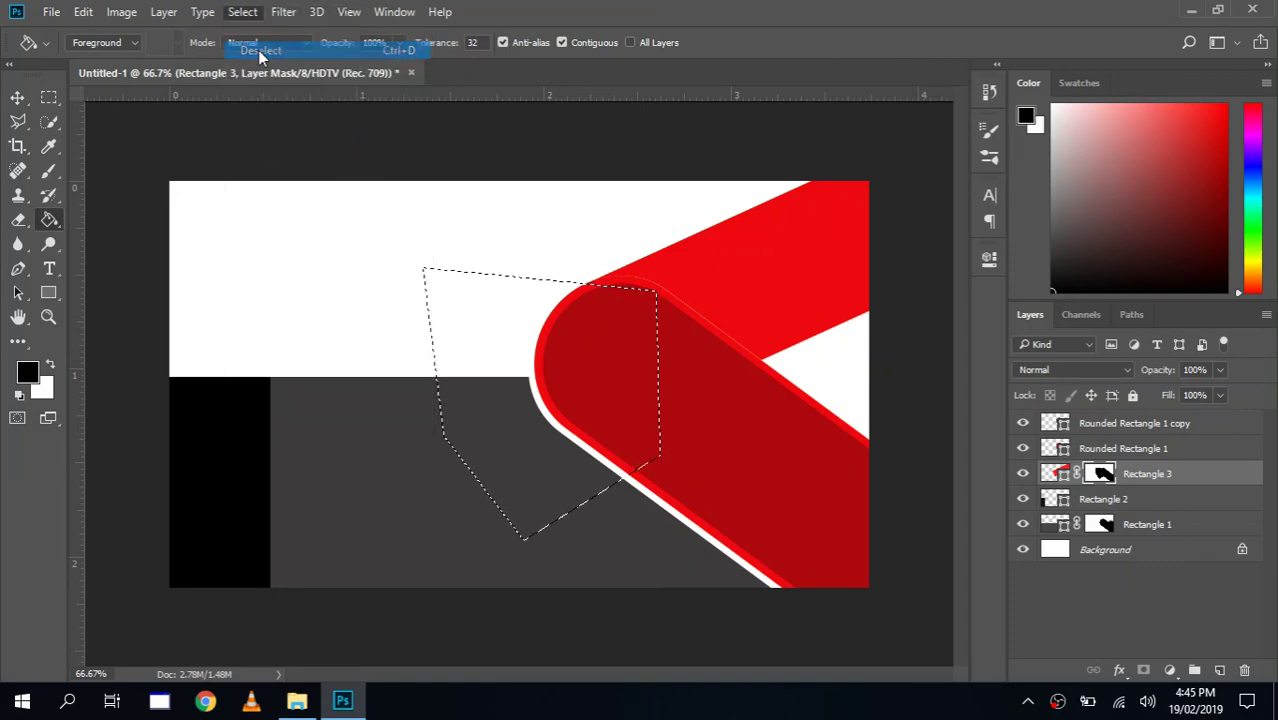
- Nudge the red band slightly upward with the arrow keys
{"action": "left_click", "coordinate": [17, 97]}
{"action": "key", "text": "Up"}
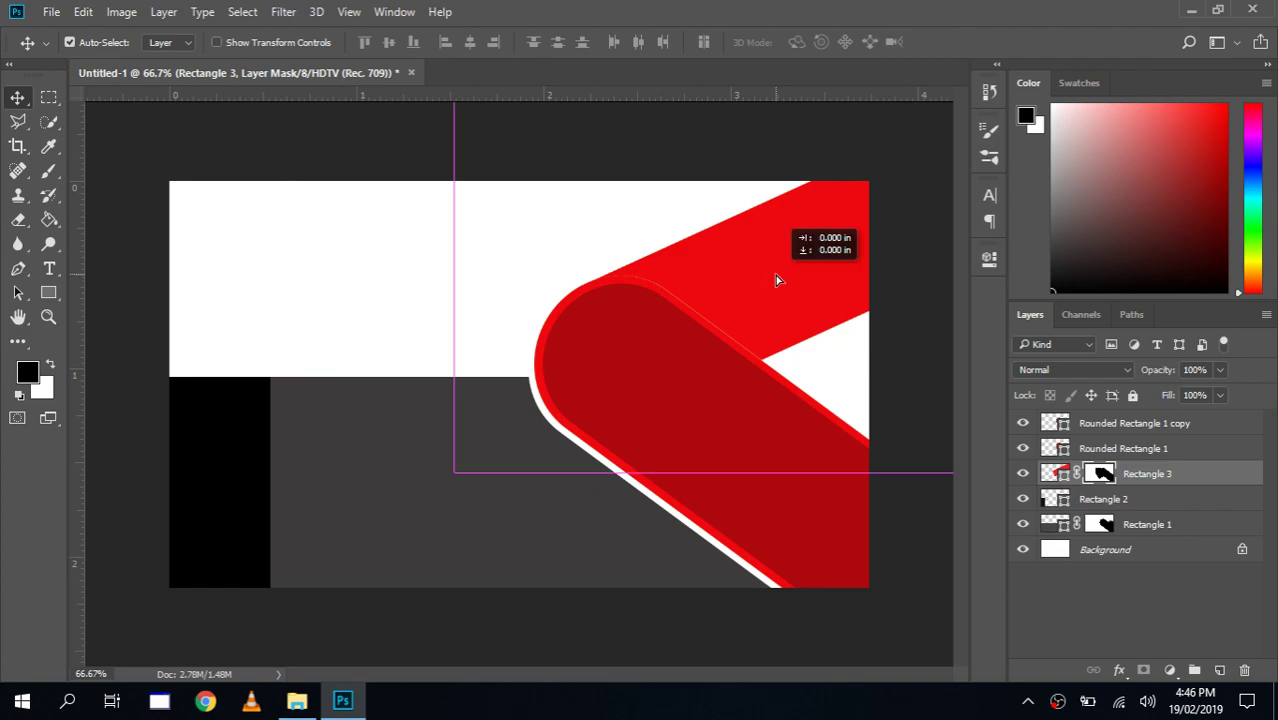
{"action": "key", "text": "Up"}
{"action": "key", "text": "shift+Up"}
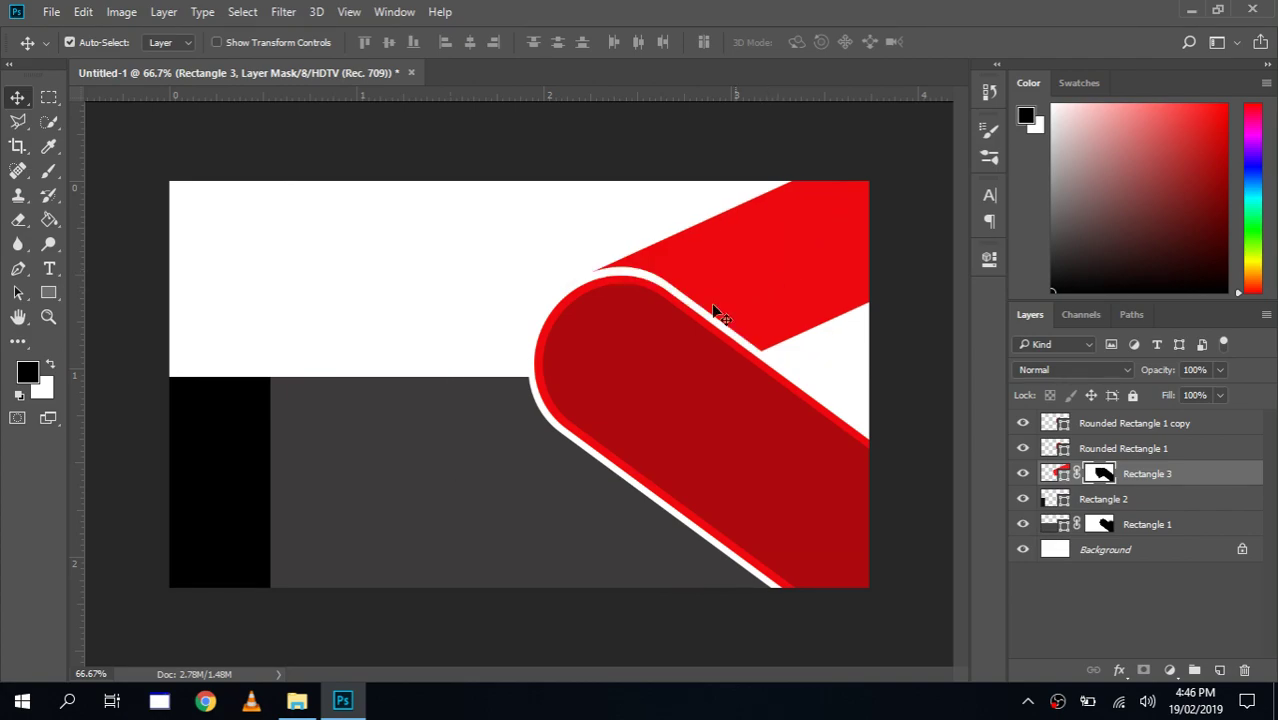
- Draw a 258 × 258 px circle, Ellipse 1, over the pill's rounded left end
{"action": "left_click", "coordinate": [48, 292]}
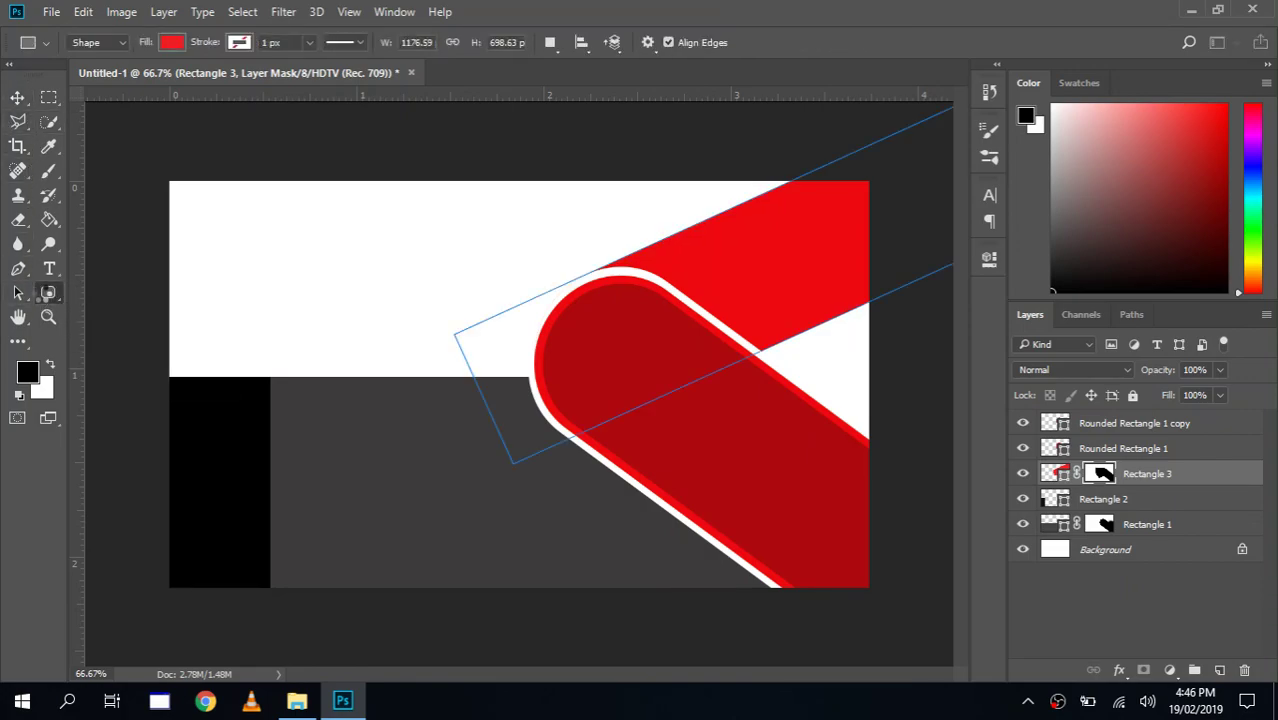
{"action": "left_click", "coordinate": [48, 293]}
{"action": "right_click", "coordinate": [48, 296]}
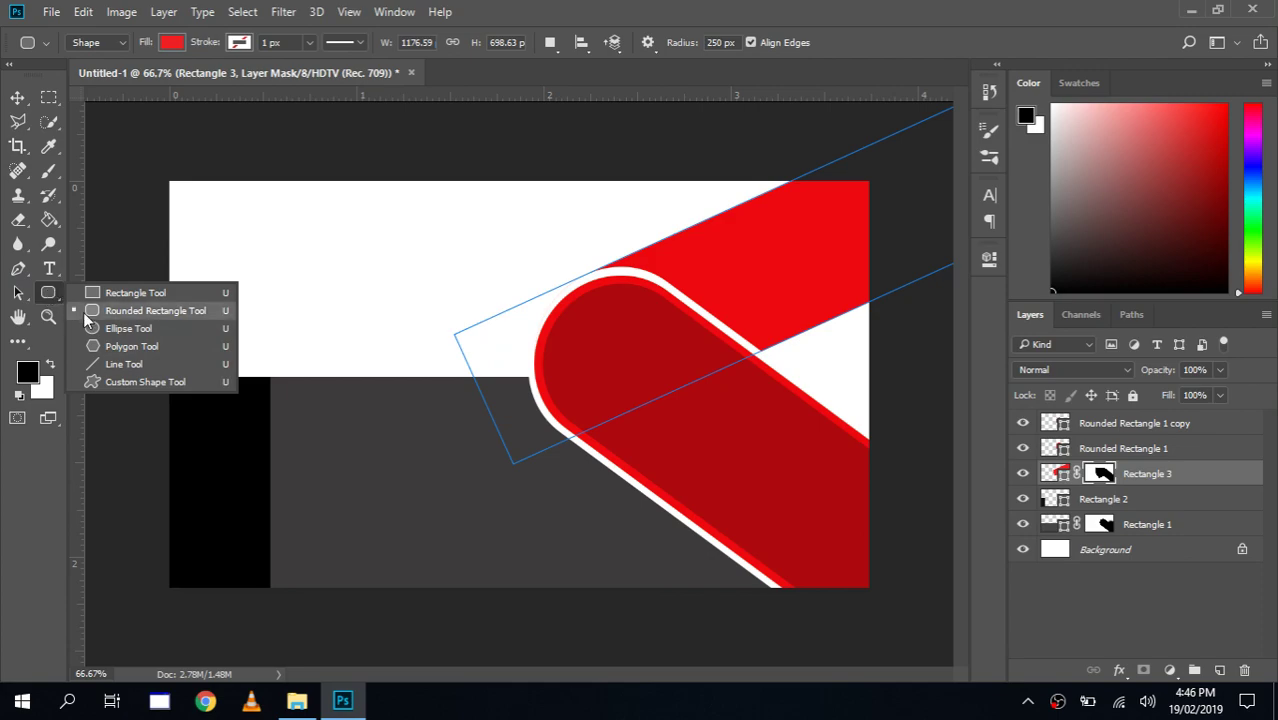
{"action": "left_click", "coordinate": [95, 325]}
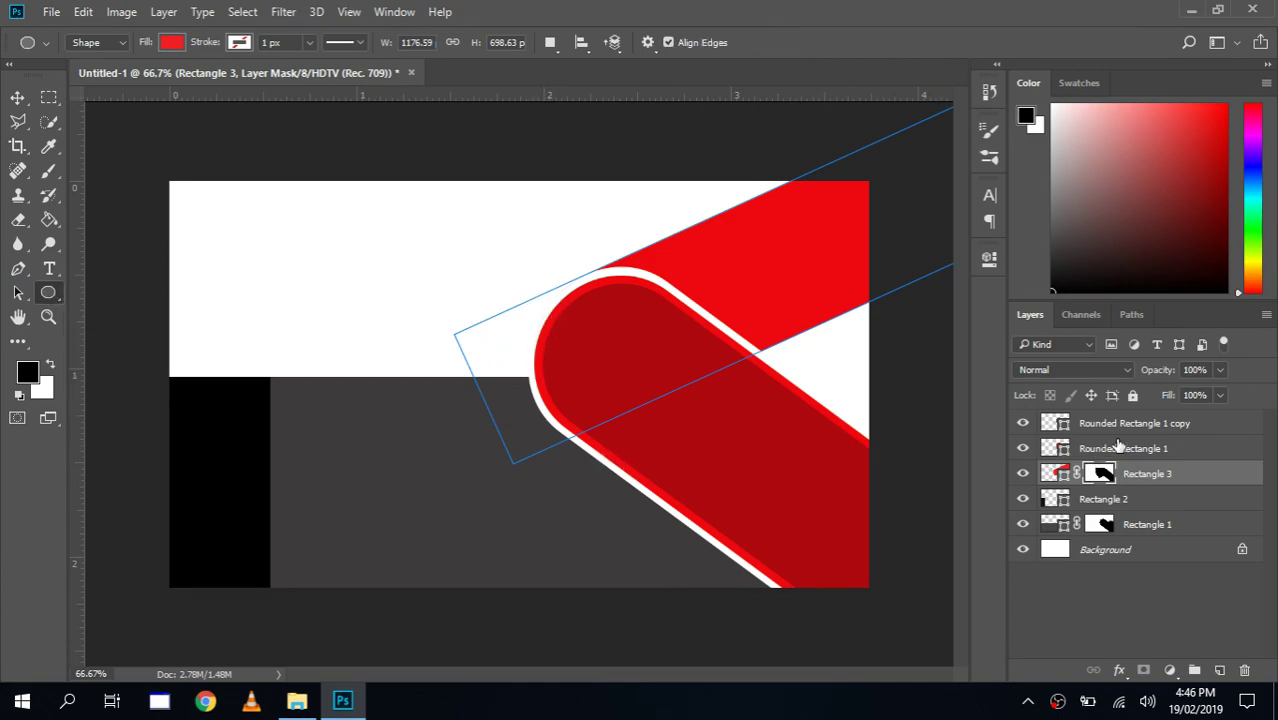
{"action": "left_click", "coordinate": [17, 97]}
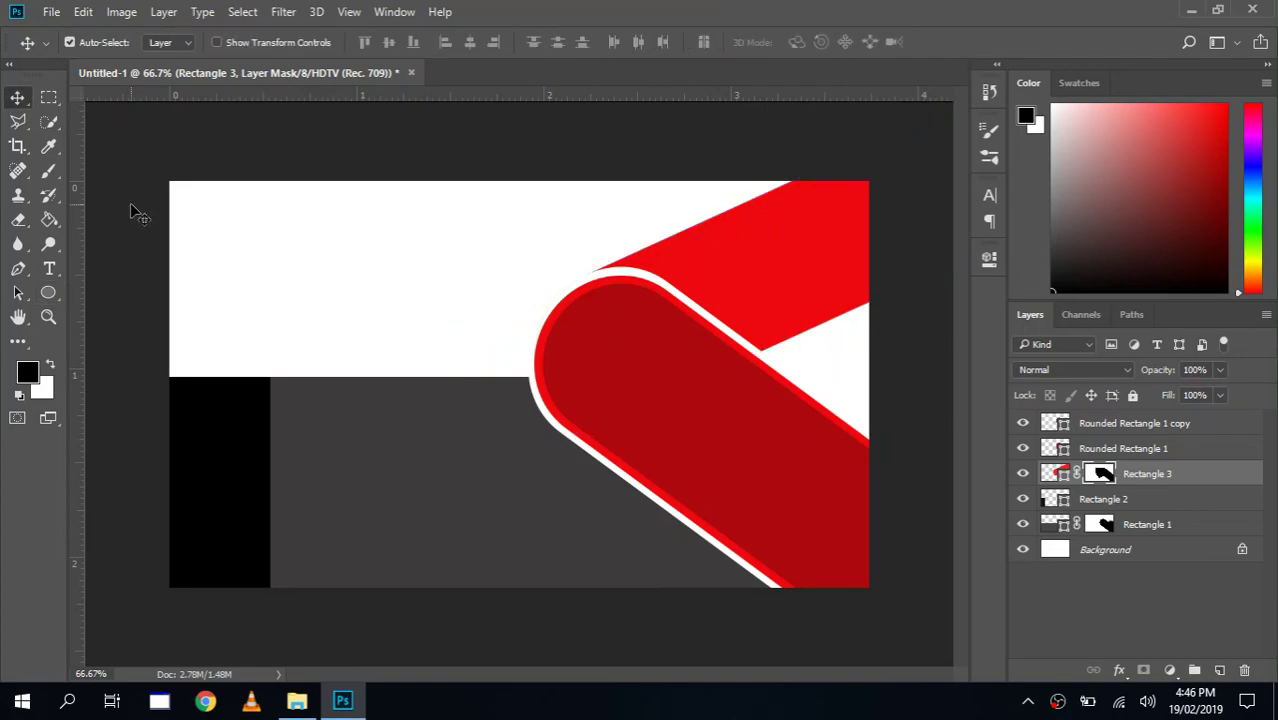
{"action": "left_click", "coordinate": [138, 213]}
{"action": "left_click", "coordinate": [48, 317]}
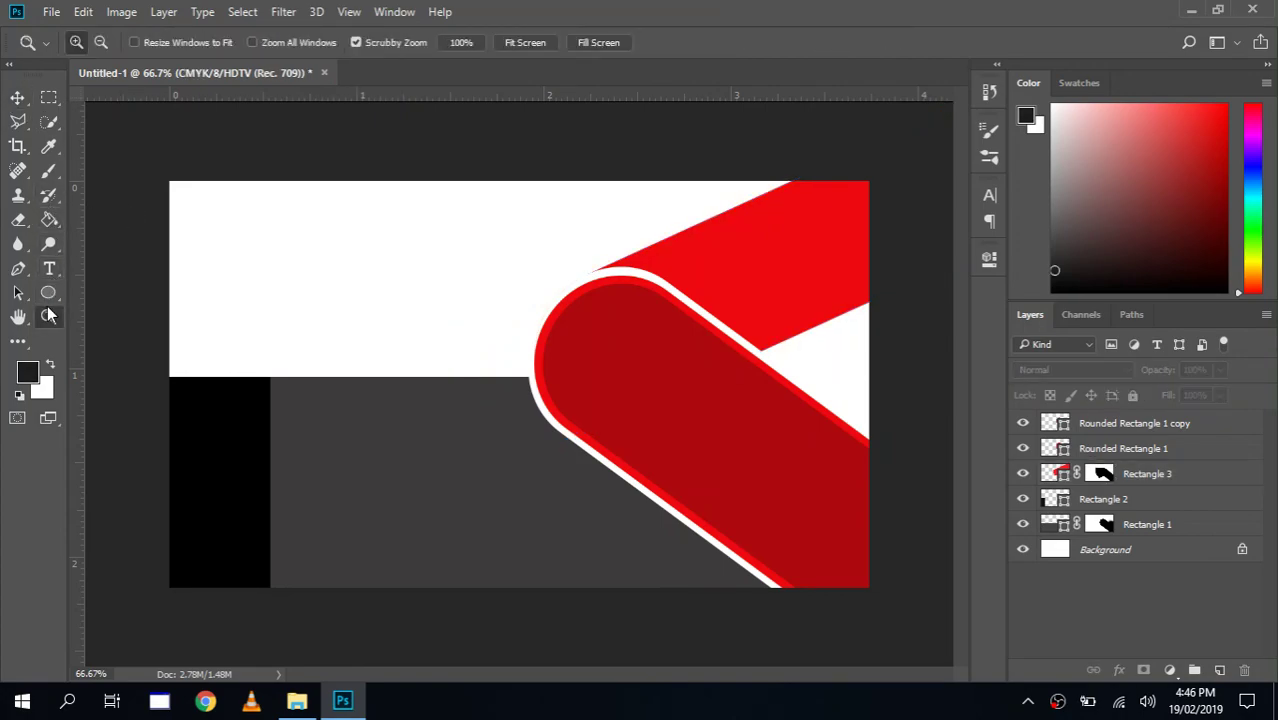
{"action": "left_click", "coordinate": [48, 292]}
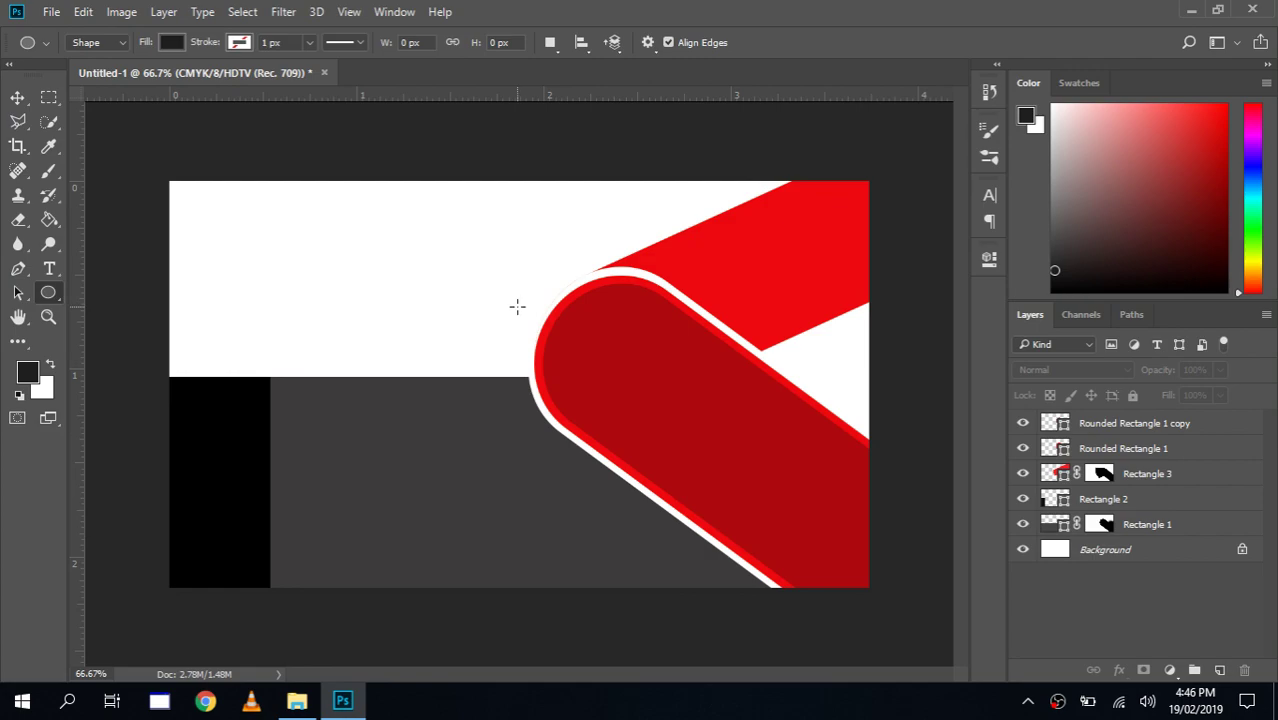
{"action": "left_click_drag", "start_coordinate": [517, 306], "coordinate": [796, 469]}
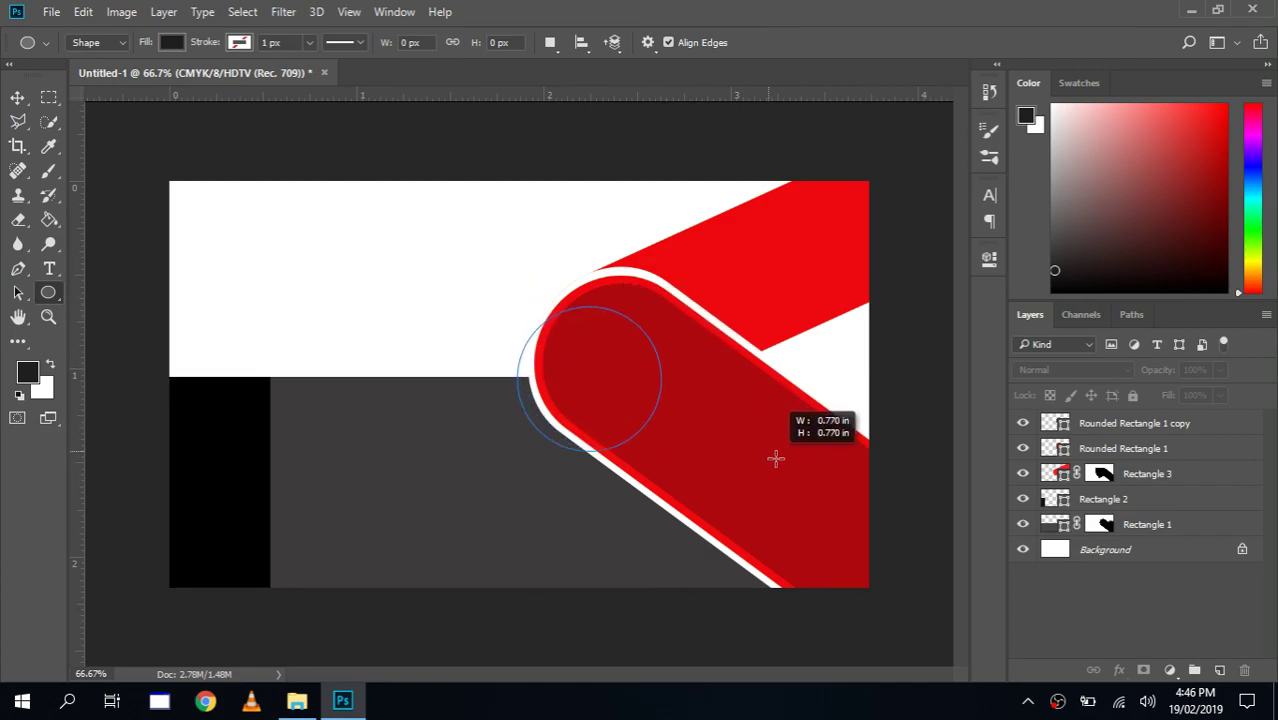
{"action": "left_click_drag", "start_coordinate": [796, 469], "coordinate": [790, 466]}
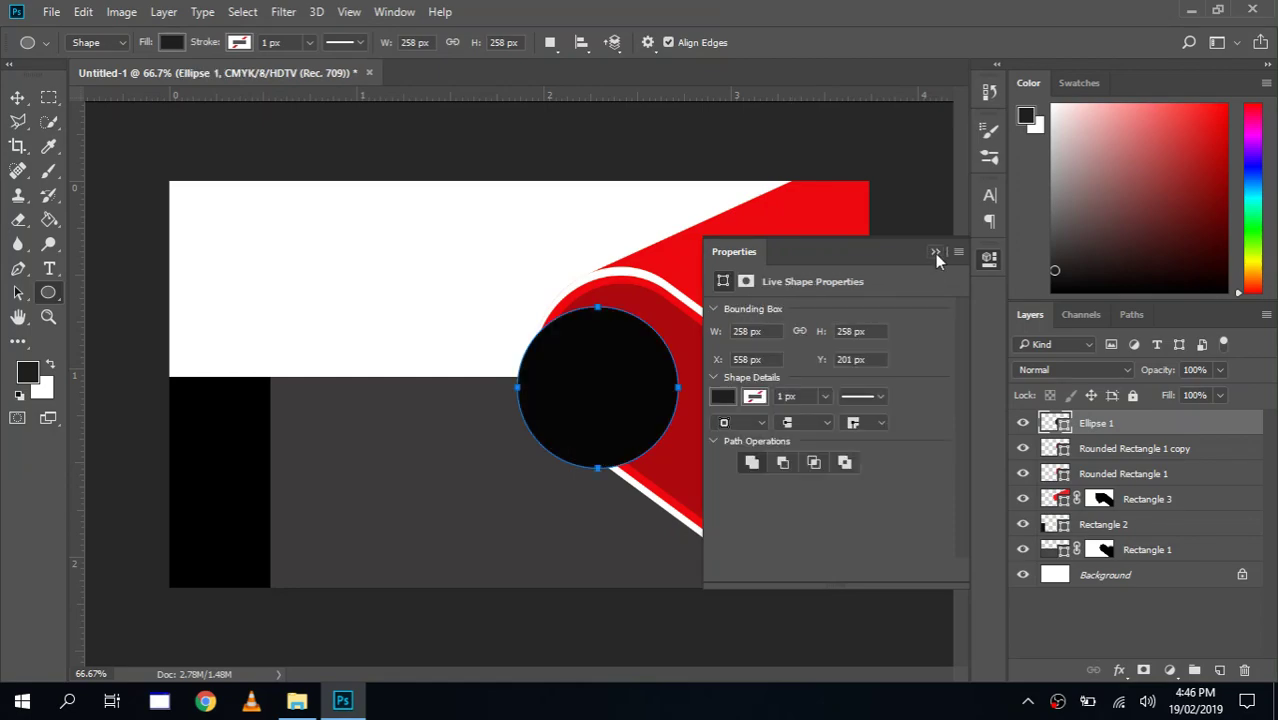
- Set Ellipse 1's fill colour to light grey
{"action": "left_click", "coordinate": [723, 398]}
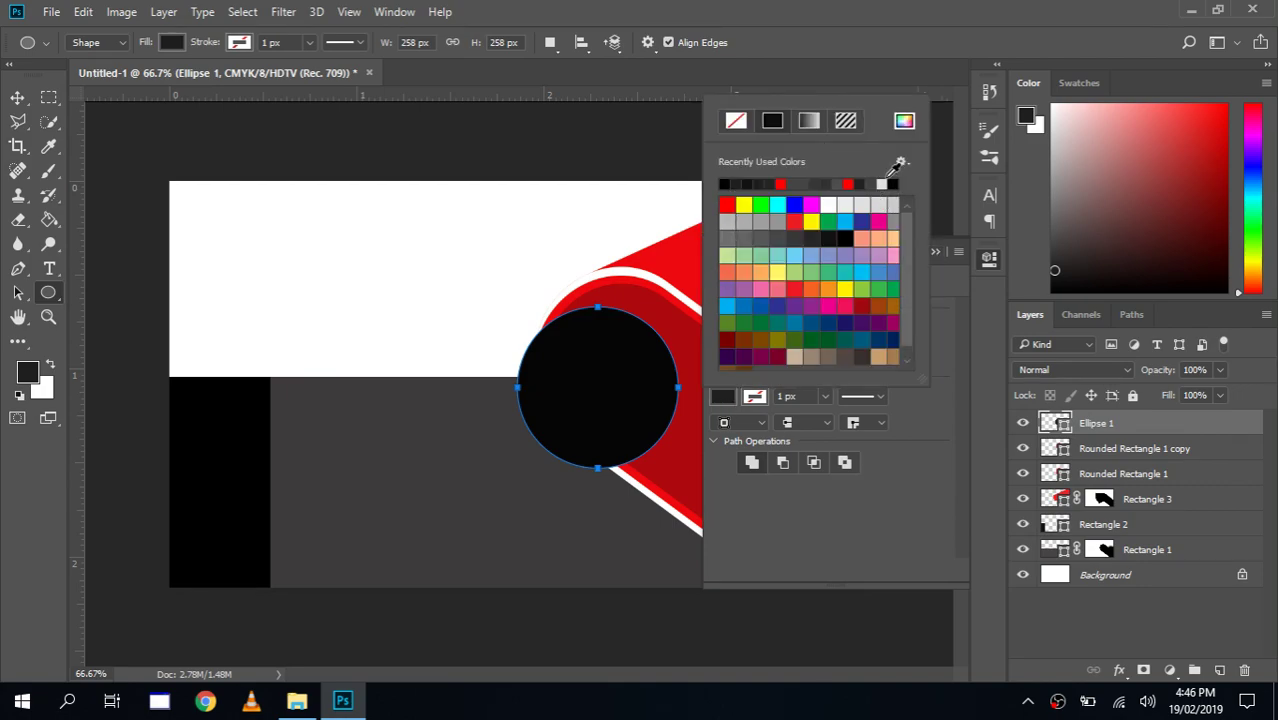
{"action": "left_click", "coordinate": [881, 183]}
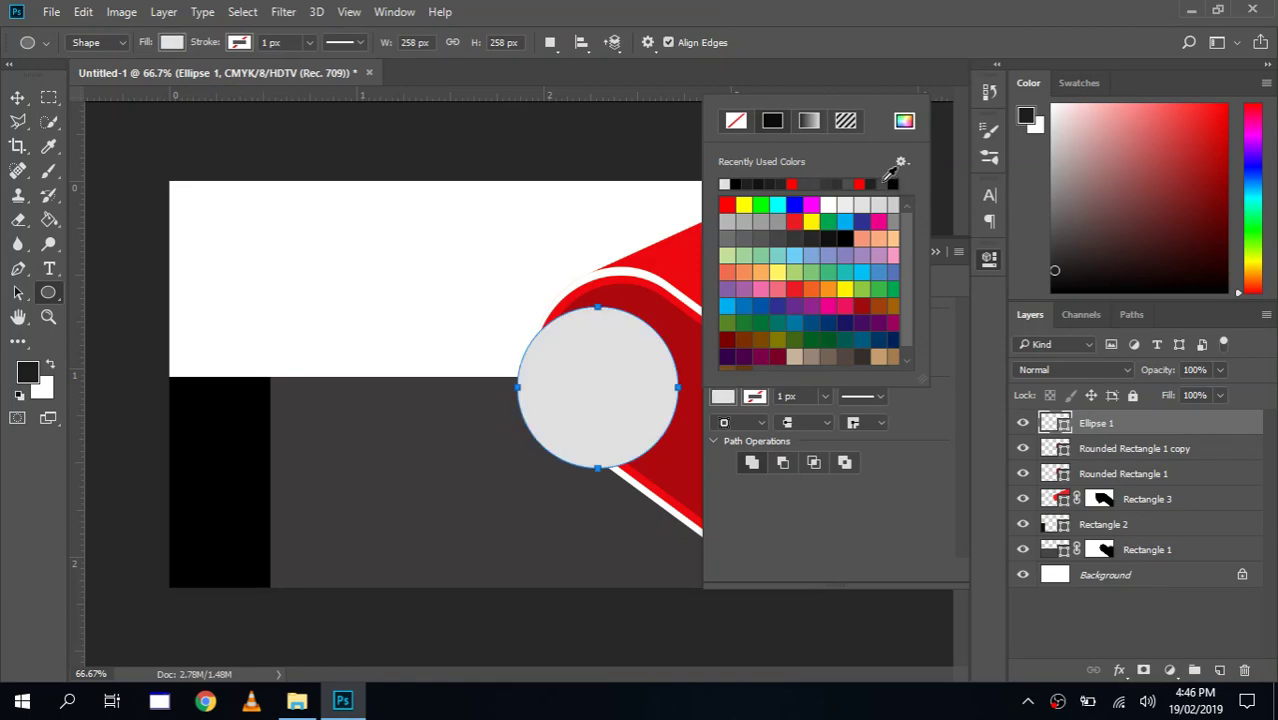
{"action": "left_click", "coordinate": [939, 254]}
{"action": "left_click", "coordinate": [939, 254]}
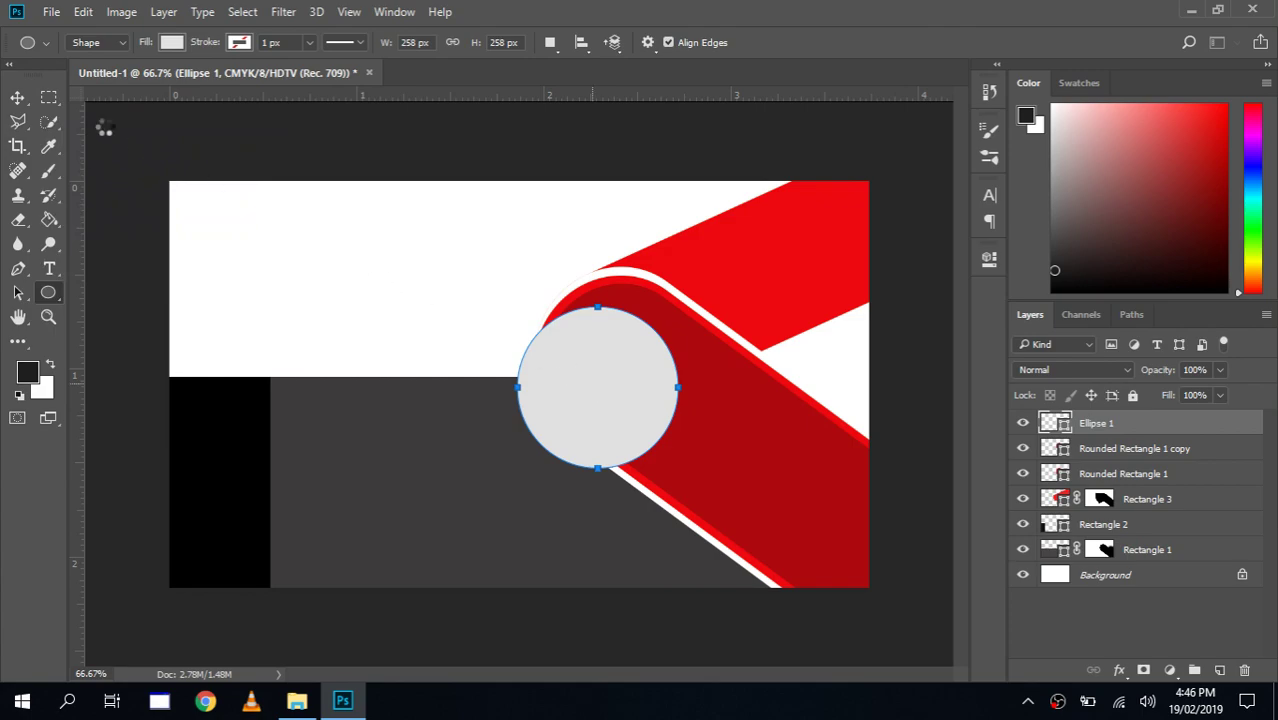
- Move the grey circle onto the rounded end and shrink it slightly
{"action": "left_click", "coordinate": [20, 103]}
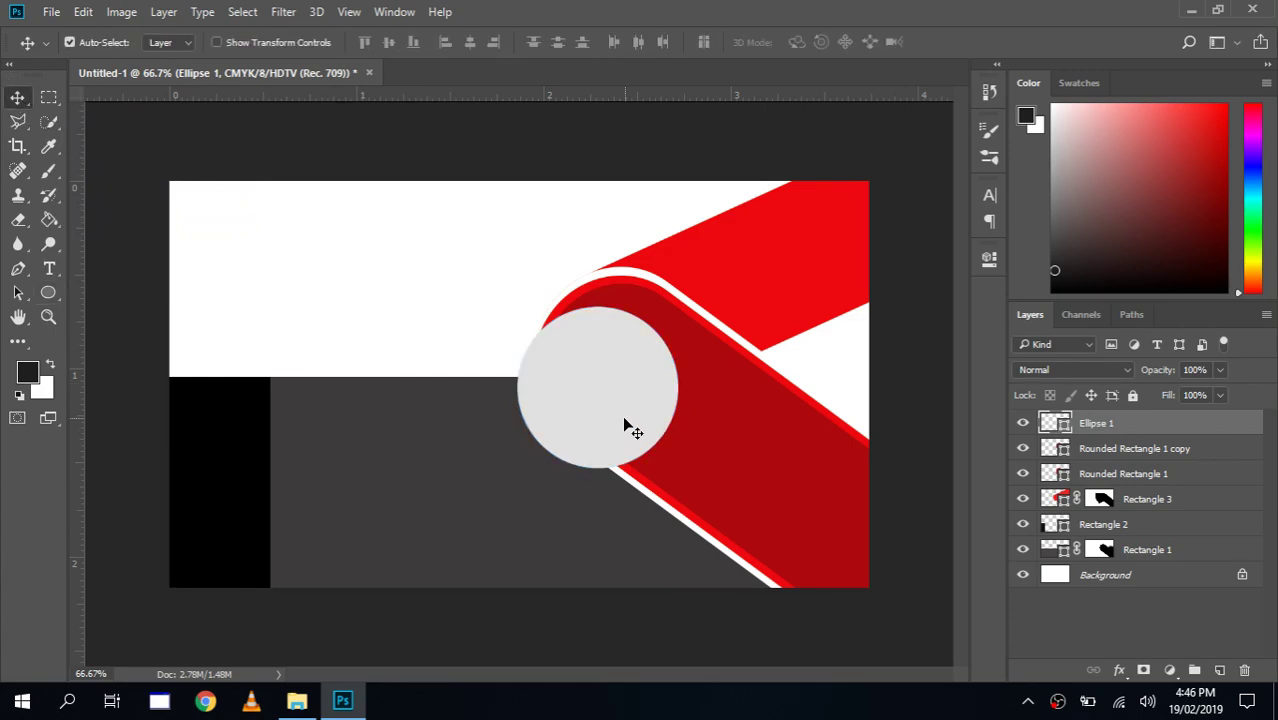
{"action": "left_click_drag", "start_coordinate": [640, 416], "coordinate": [648, 405]}
{"action": "key", "text": "Down"}
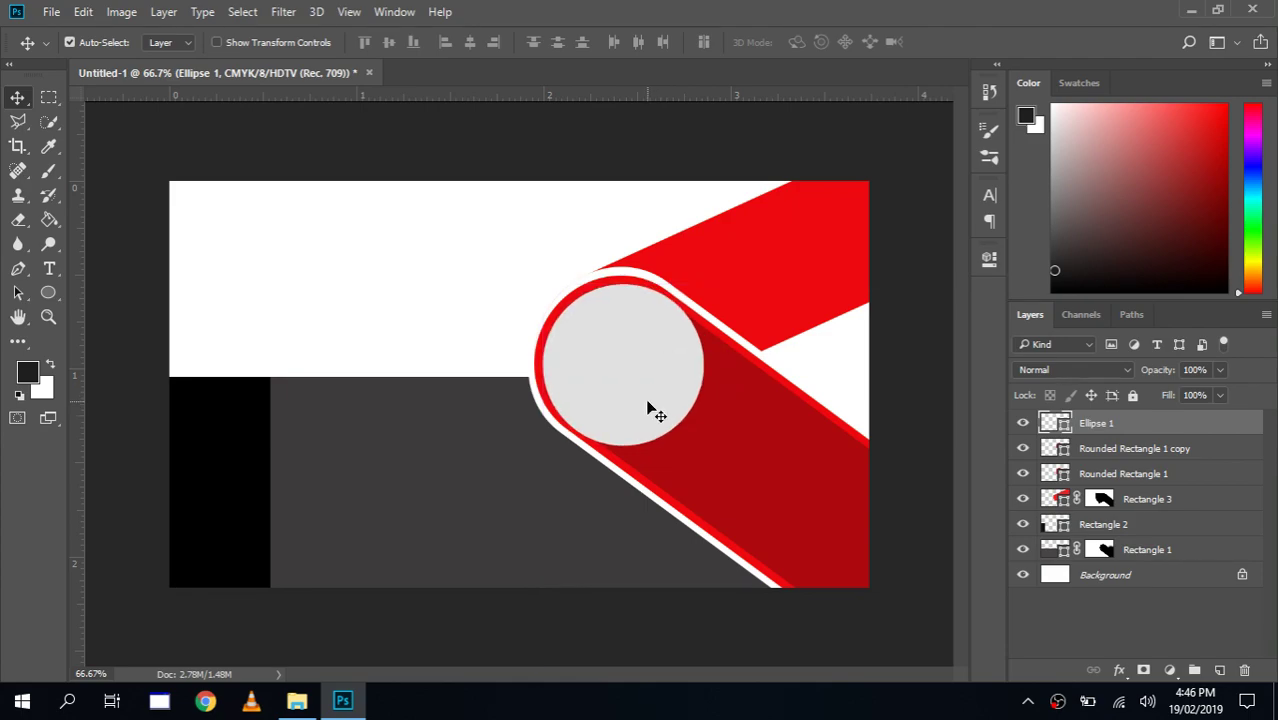
{"action": "key", "text": "ctrl+t"}
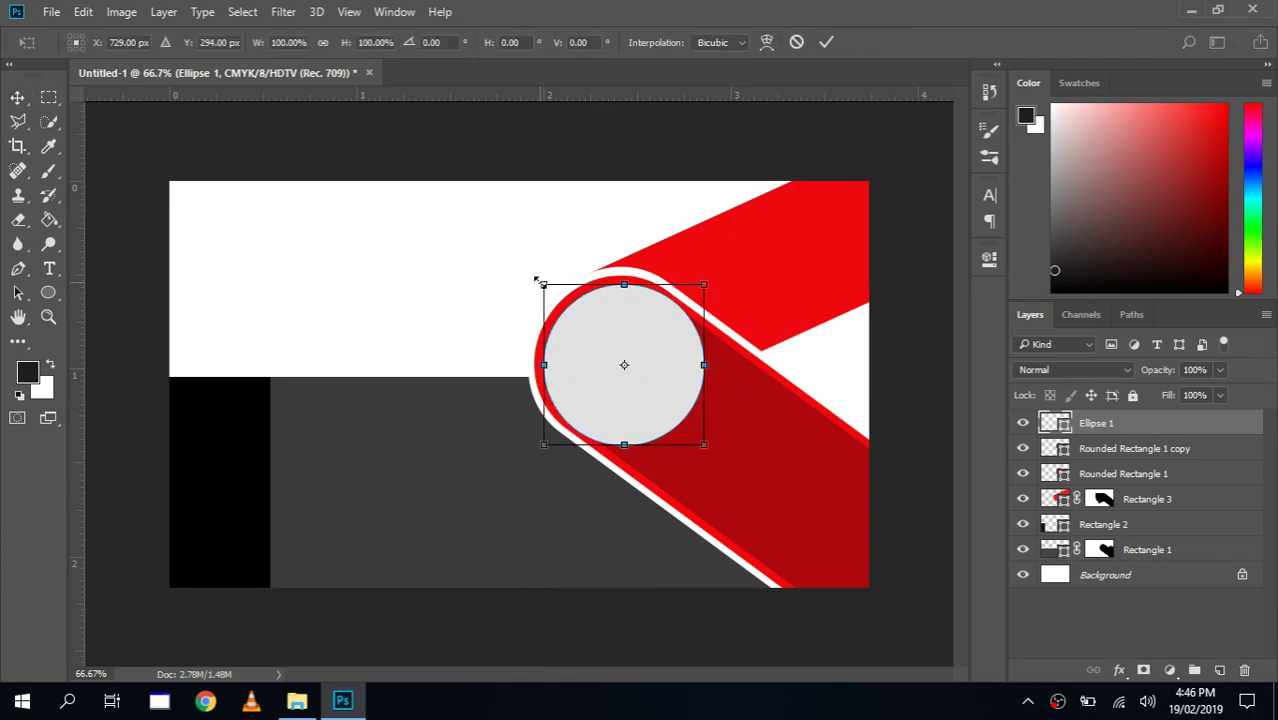
{"action": "left_click_drag", "start_coordinate": [541, 284], "coordinate": [541, 285]}
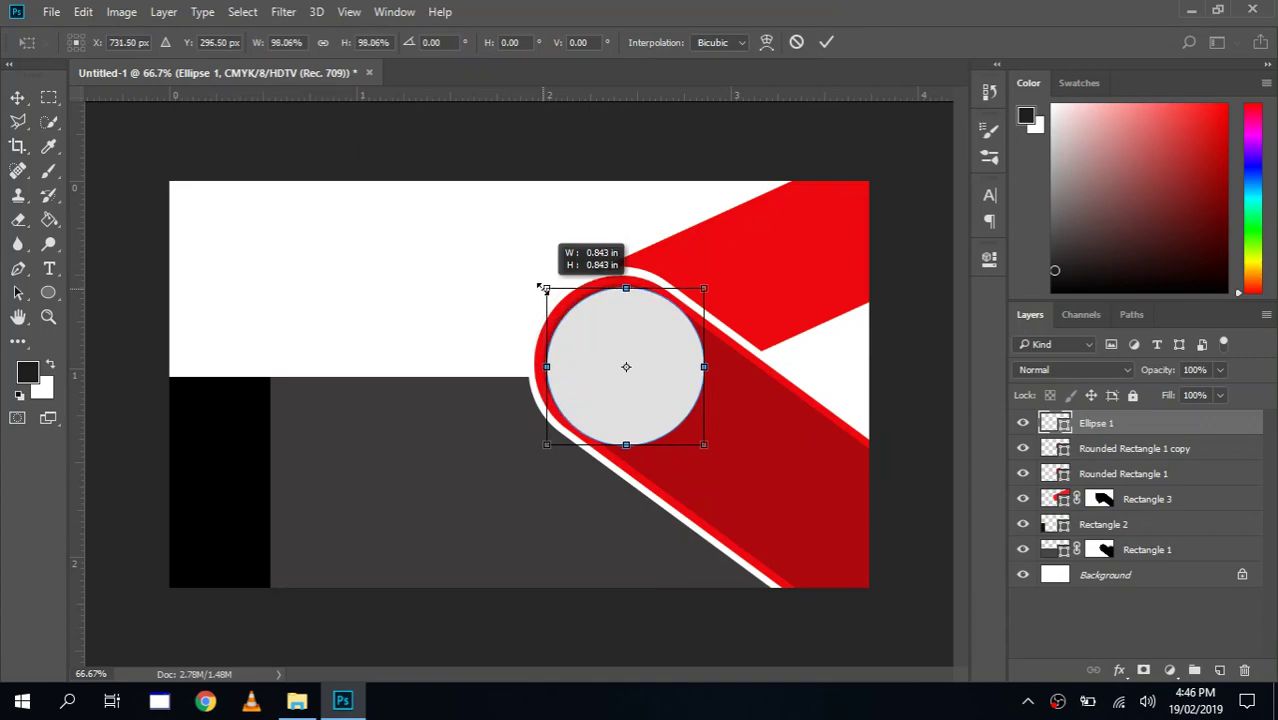
{"action": "left_click_drag", "start_coordinate": [541, 285], "coordinate": [546, 289]}
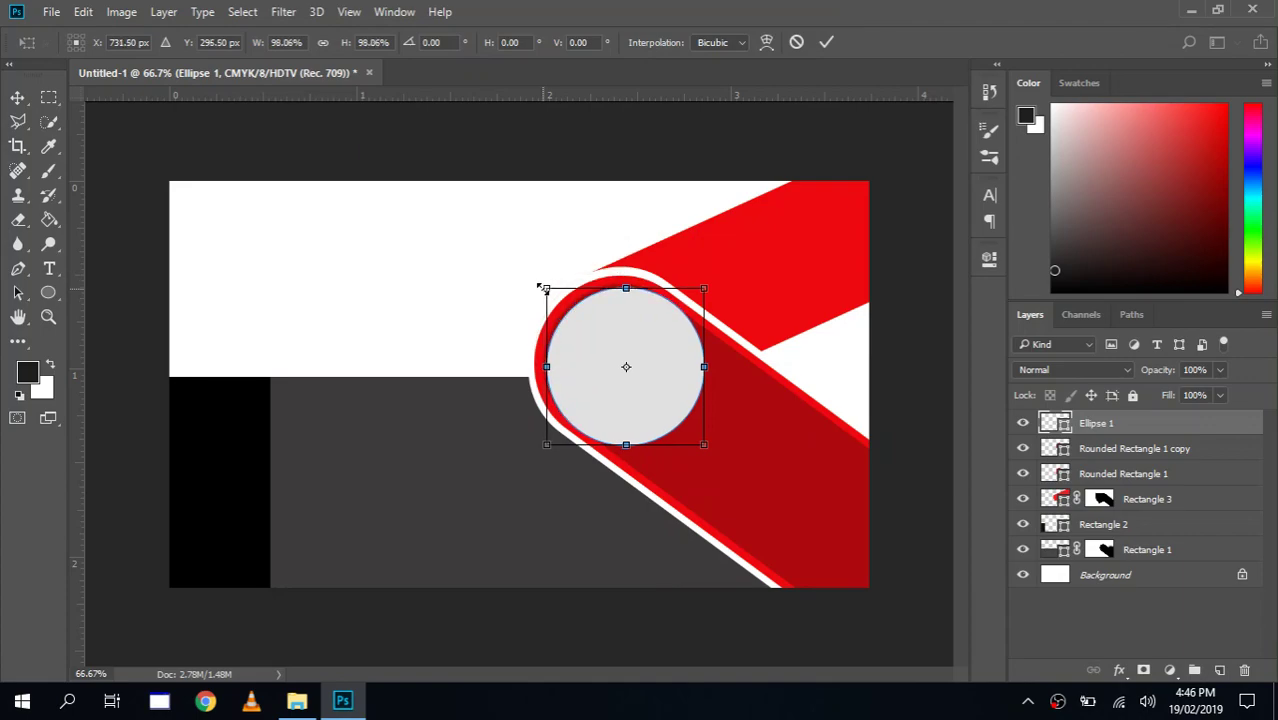
{"action": "left_click", "coordinate": [828, 47]}
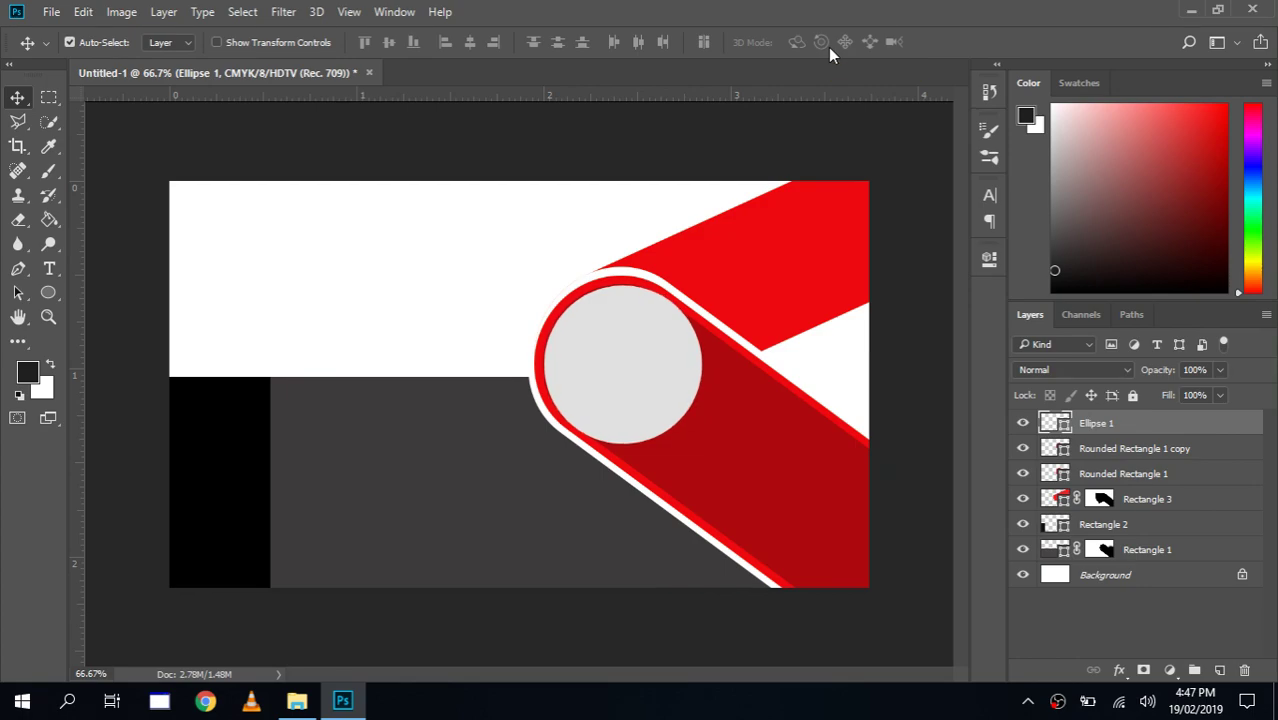
- Enlarge the grey circle slightly and nudge it up-left to fill the rounded end
{"action": "key", "text": "ctrl+t"}
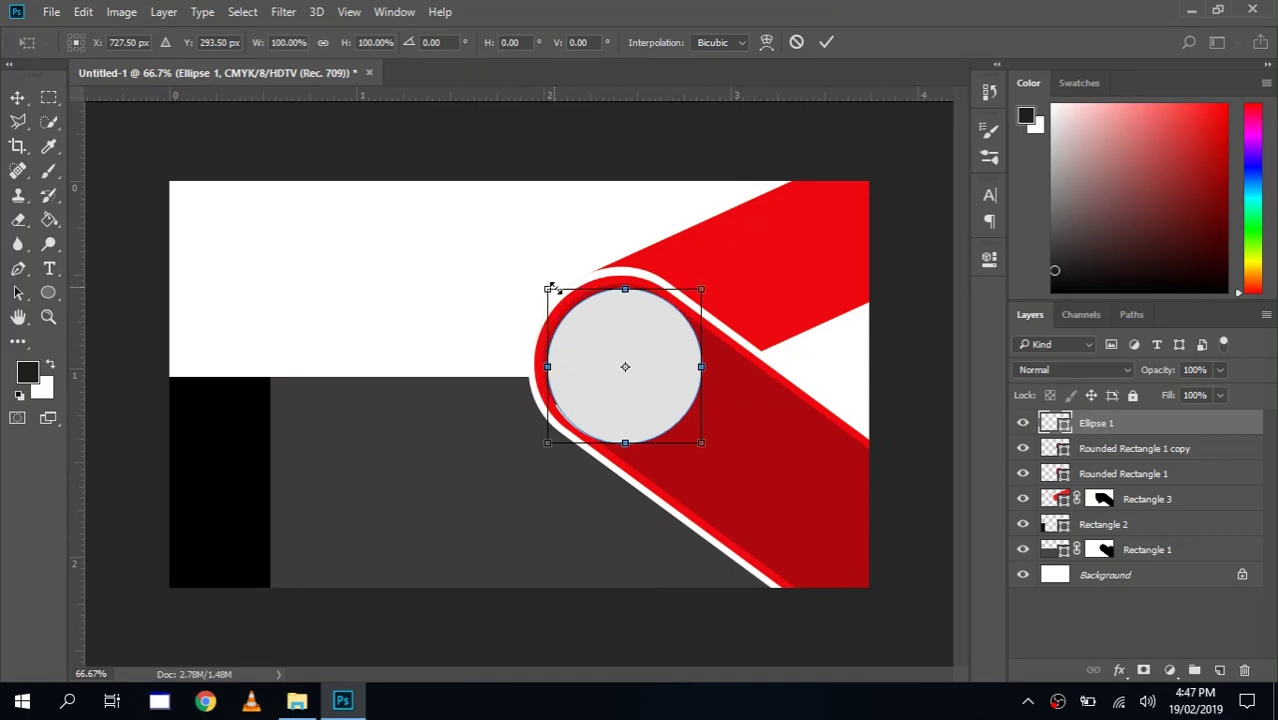
{"action": "left_click_drag", "start_coordinate": [548, 287], "coordinate": [550, 295]}
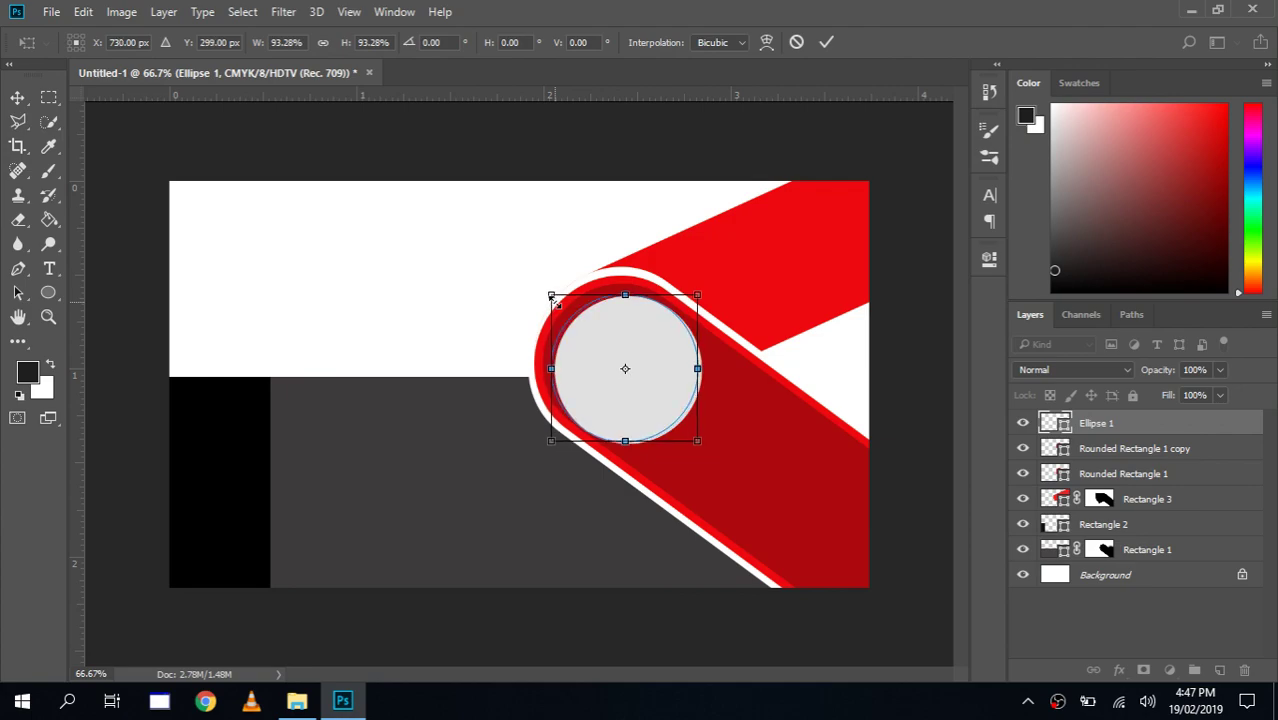
{"action": "key", "text": "Left"}
{"action": "key", "text": "Left"}
{"action": "key", "text": "Left"}
{"action": "key", "text": "Left"}
{"action": "key", "text": "Left"}
{"action": "key", "text": "Left"}
{"action": "key", "text": "Up"}
{"action": "key", "text": "Up"}
{"action": "key", "text": "Up"}
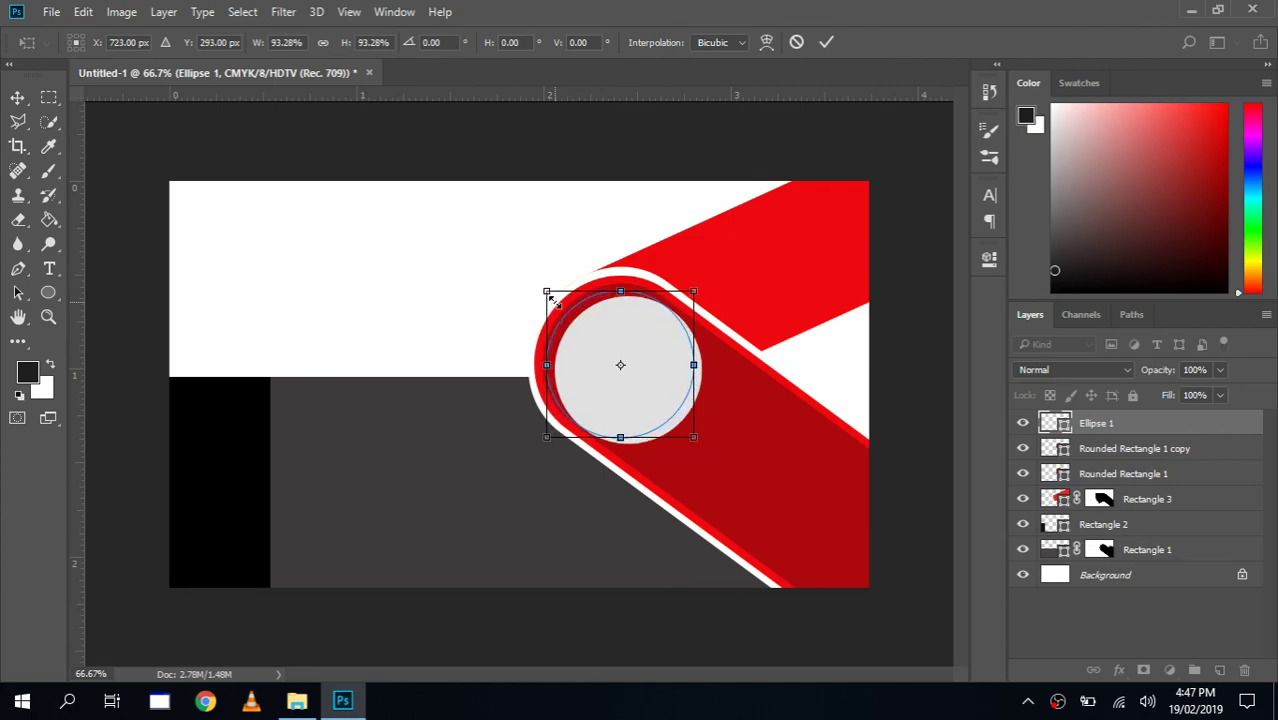
{"action": "key", "text": "Up"}
{"action": "key", "text": "Up"}
{"action": "key", "text": "Up"}
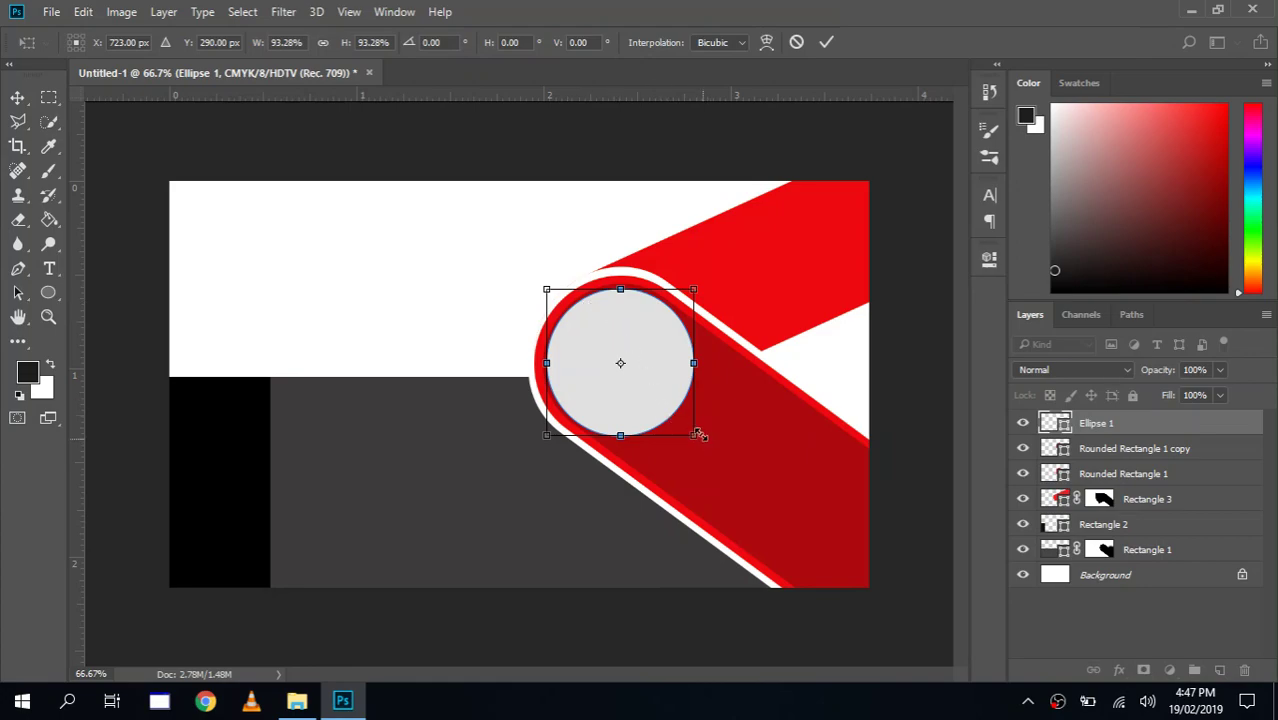
{"action": "left_click_drag", "start_coordinate": [697, 440], "coordinate": [696, 443]}
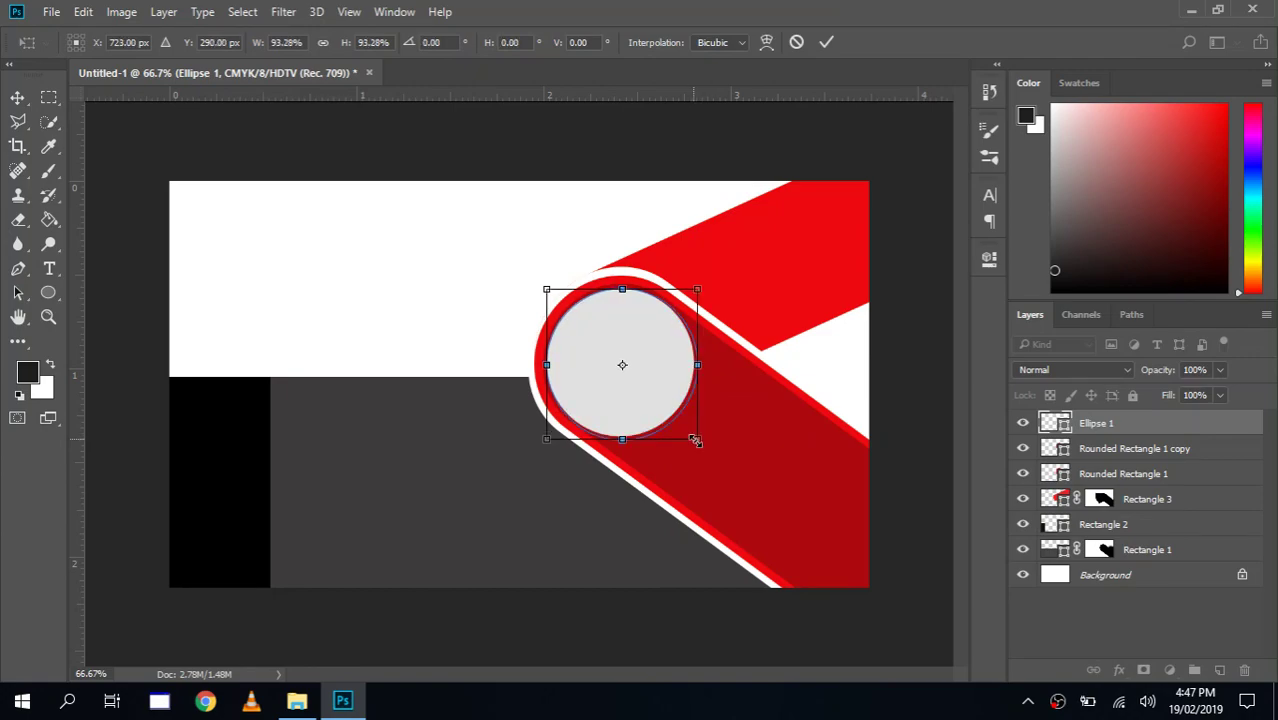
{"action": "left_click", "coordinate": [826, 41]}
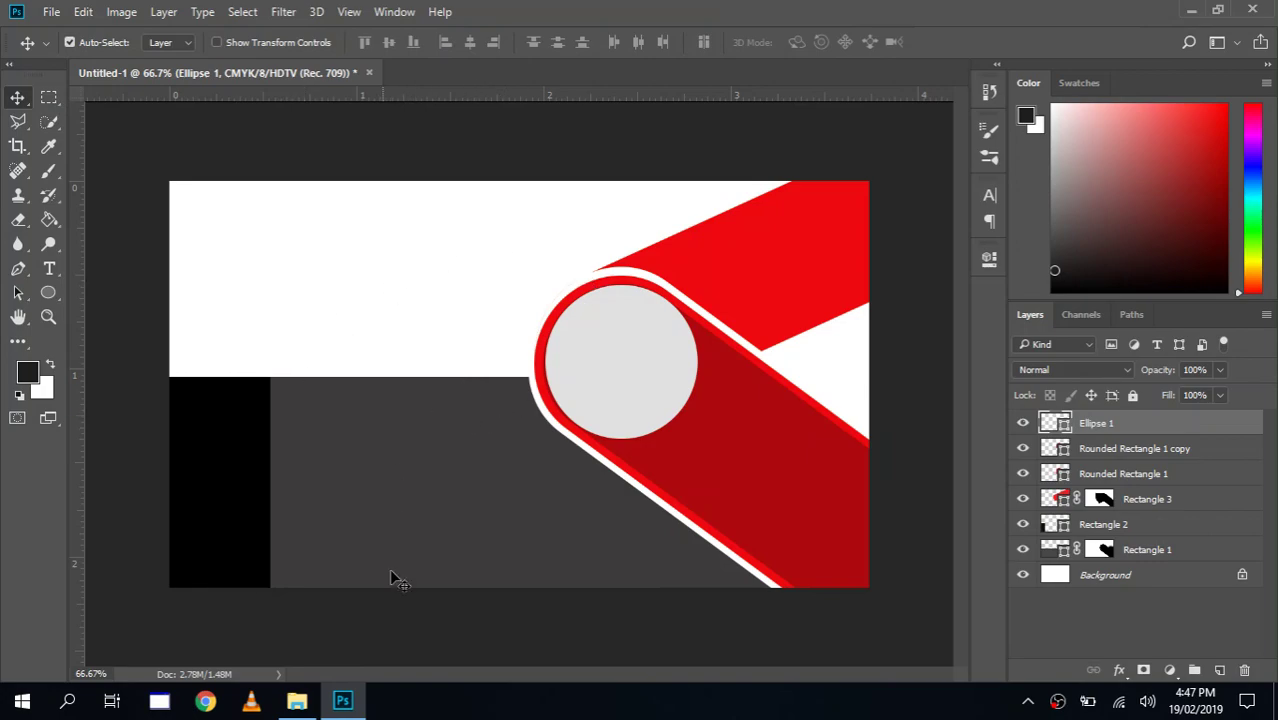
{"action": "left_click", "coordinate": [297, 700]}
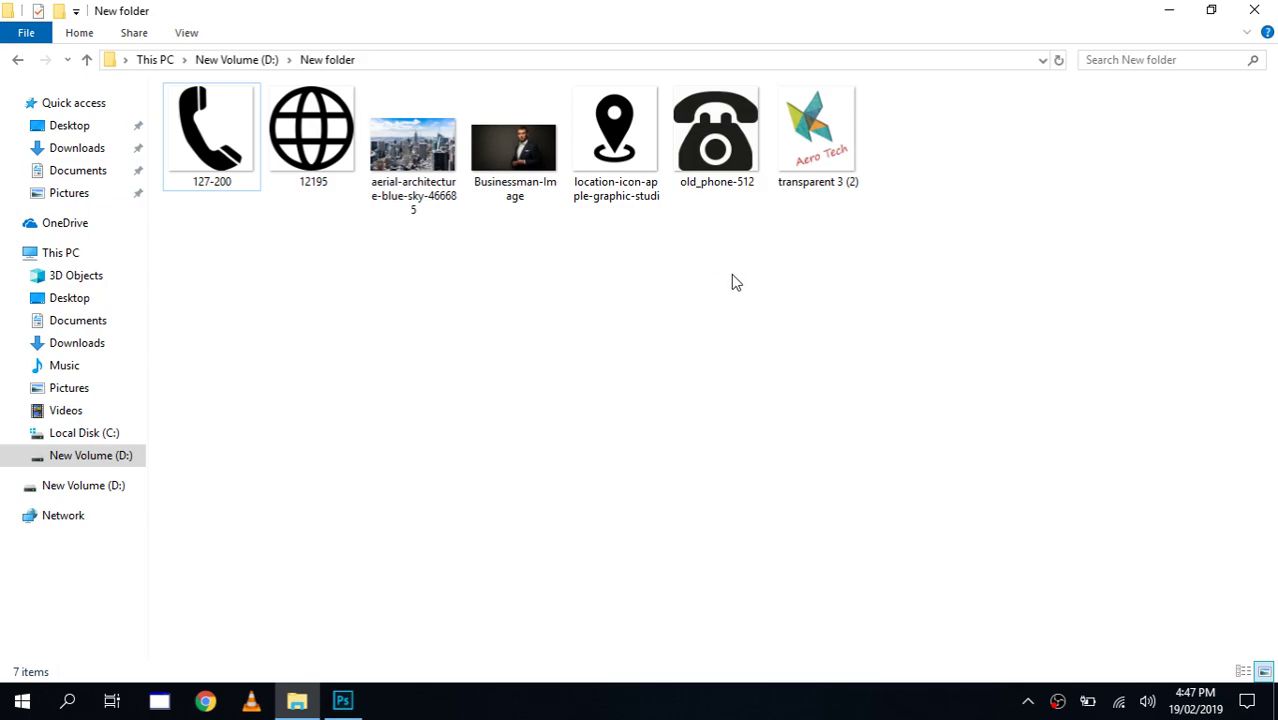
- Select the location-pin, 12195 and 127-200 icon files and drag them toward Photoshop
{"action": "left_click", "coordinate": [615, 135]}
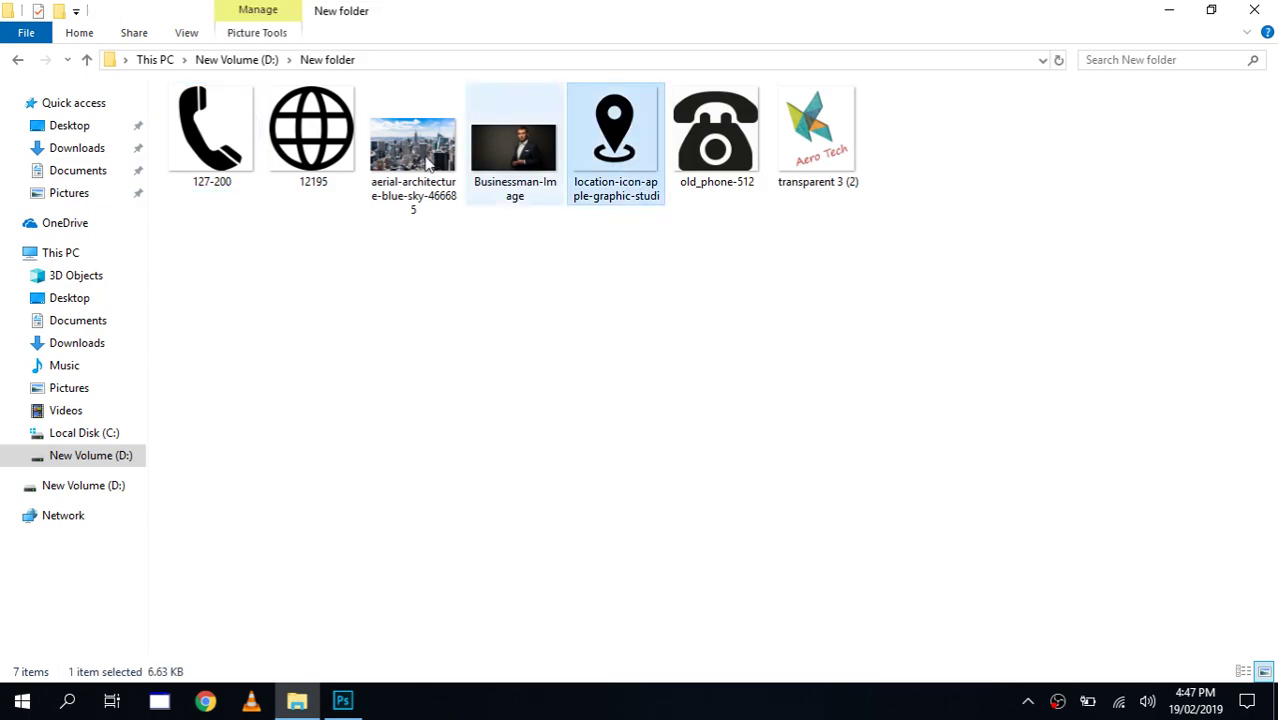
{"action": "left_click", "coordinate": [318, 148], "text": "ctrl"}
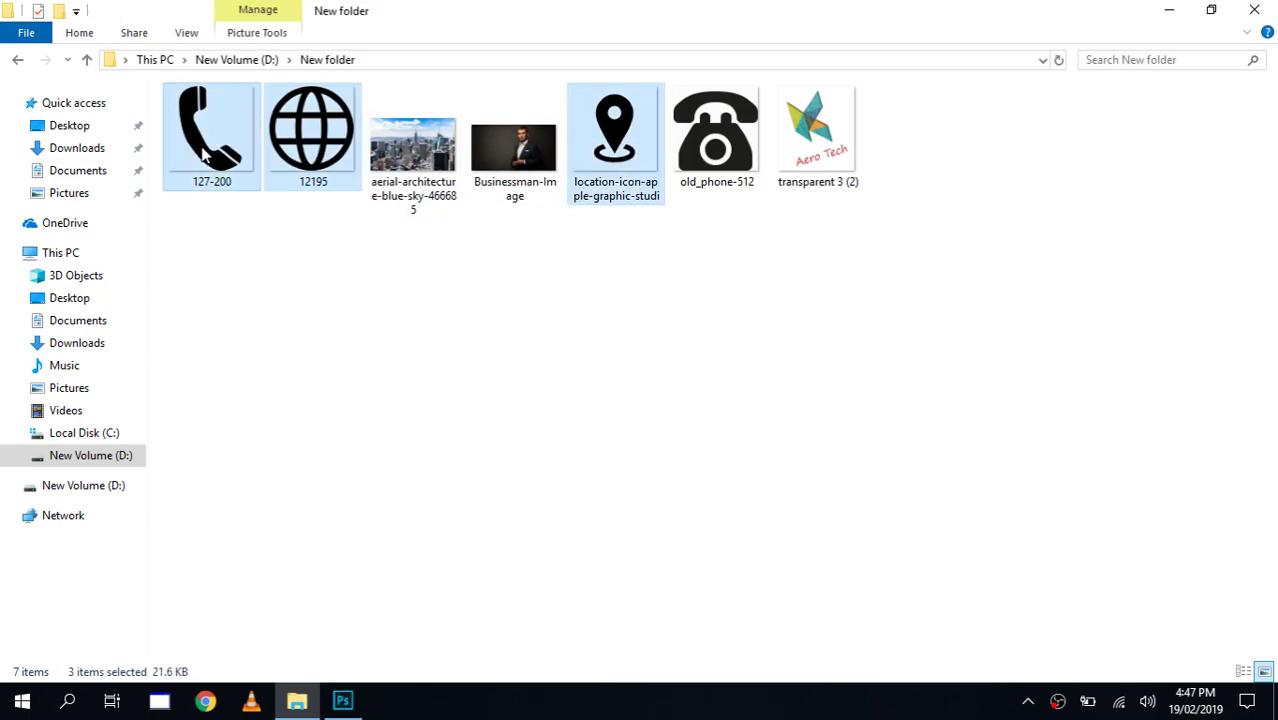
{"action": "left_click_drag", "start_coordinate": [212, 165], "coordinate": [449, 360]}
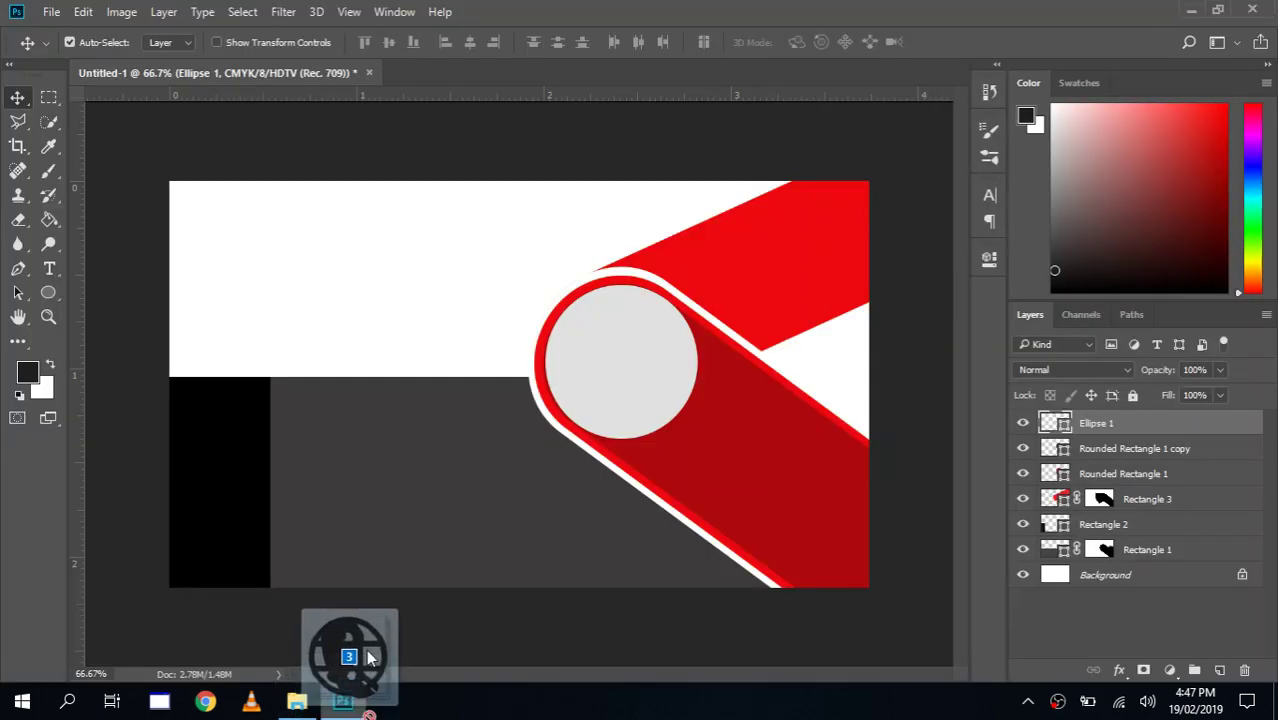
- Drop the icon files onto the card and commit each placed image
{"action": "left_click_drag", "start_coordinate": [449, 360], "coordinate": [449, 360]}
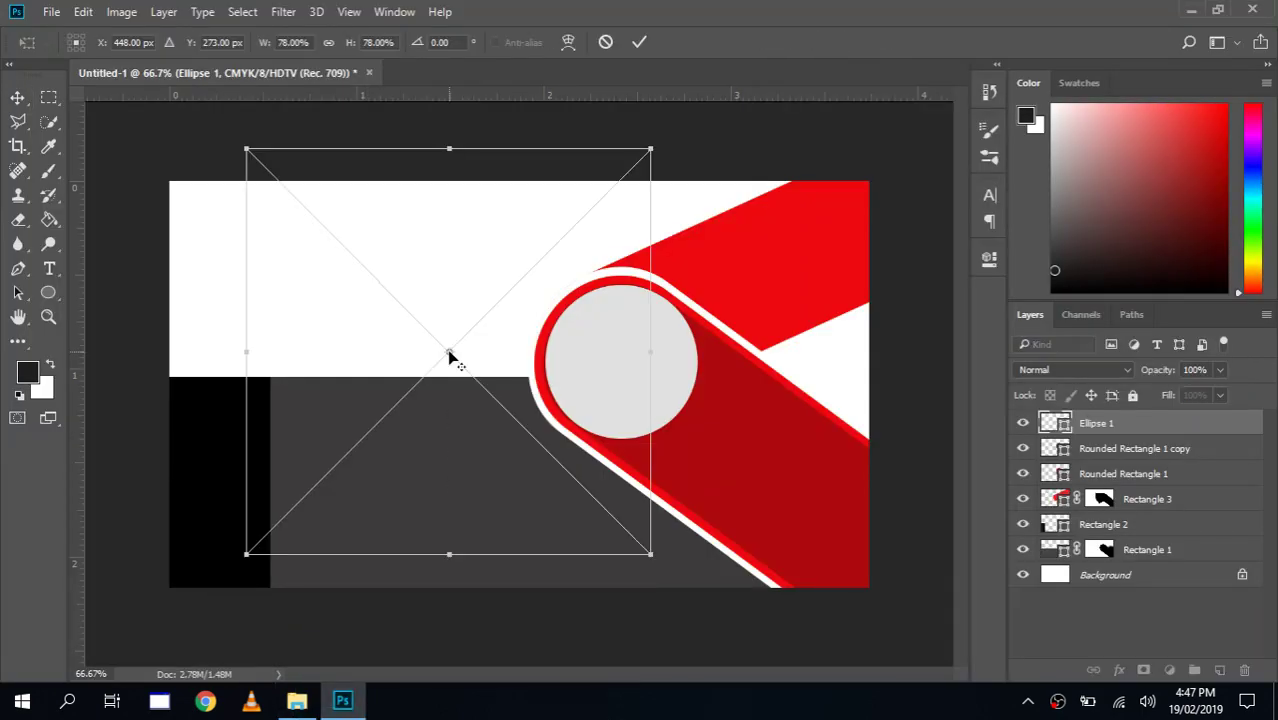
{"action": "left_click", "coordinate": [640, 42]}
{"action": "left_click", "coordinate": [638, 42]}
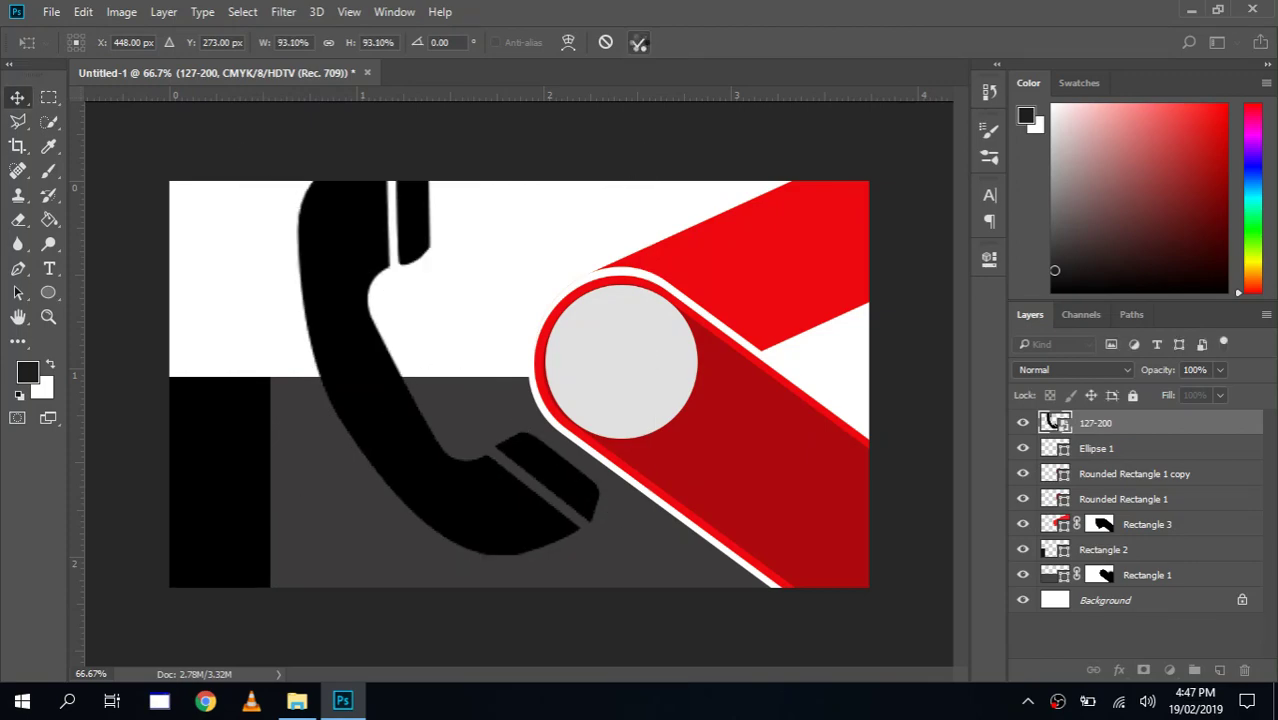
{"action": "left_click", "coordinate": [638, 42]}
{"action": "left_click", "coordinate": [638, 42]}
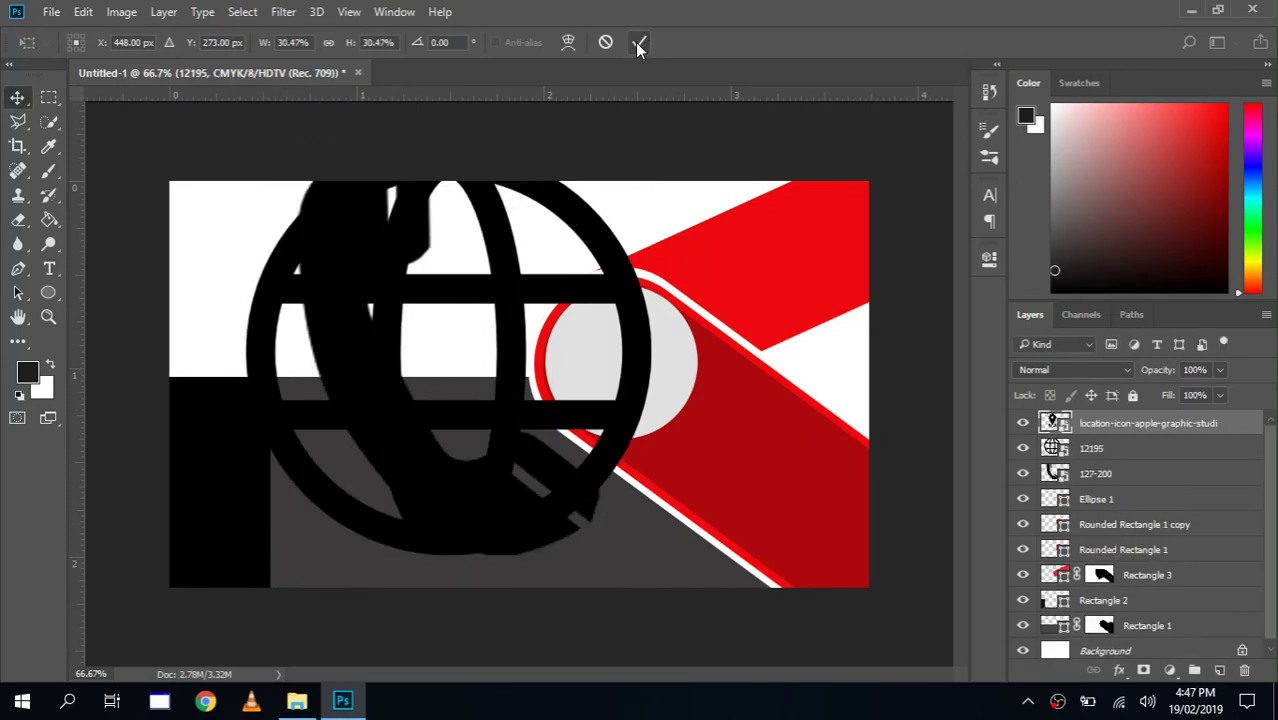
{"action": "left_click", "coordinate": [638, 42]}
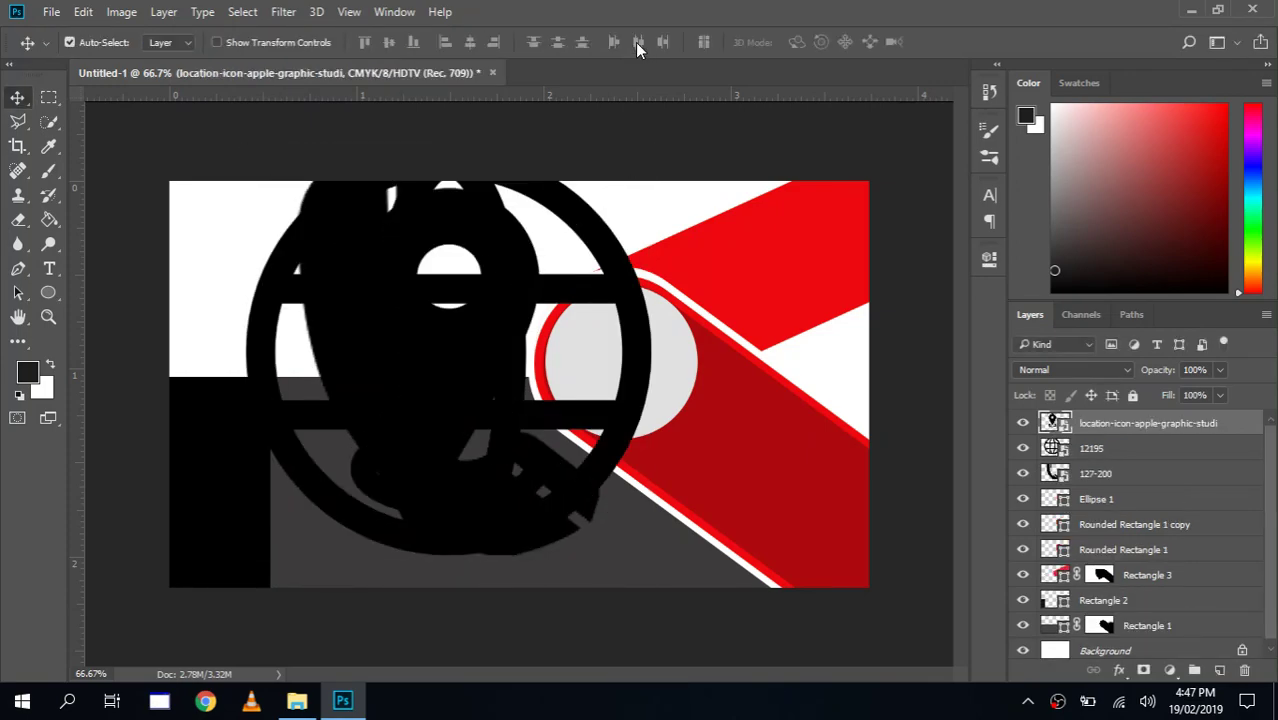
- Scale the icon layers together down to about 15.54%
{"action": "left_click", "coordinate": [1097, 477]}
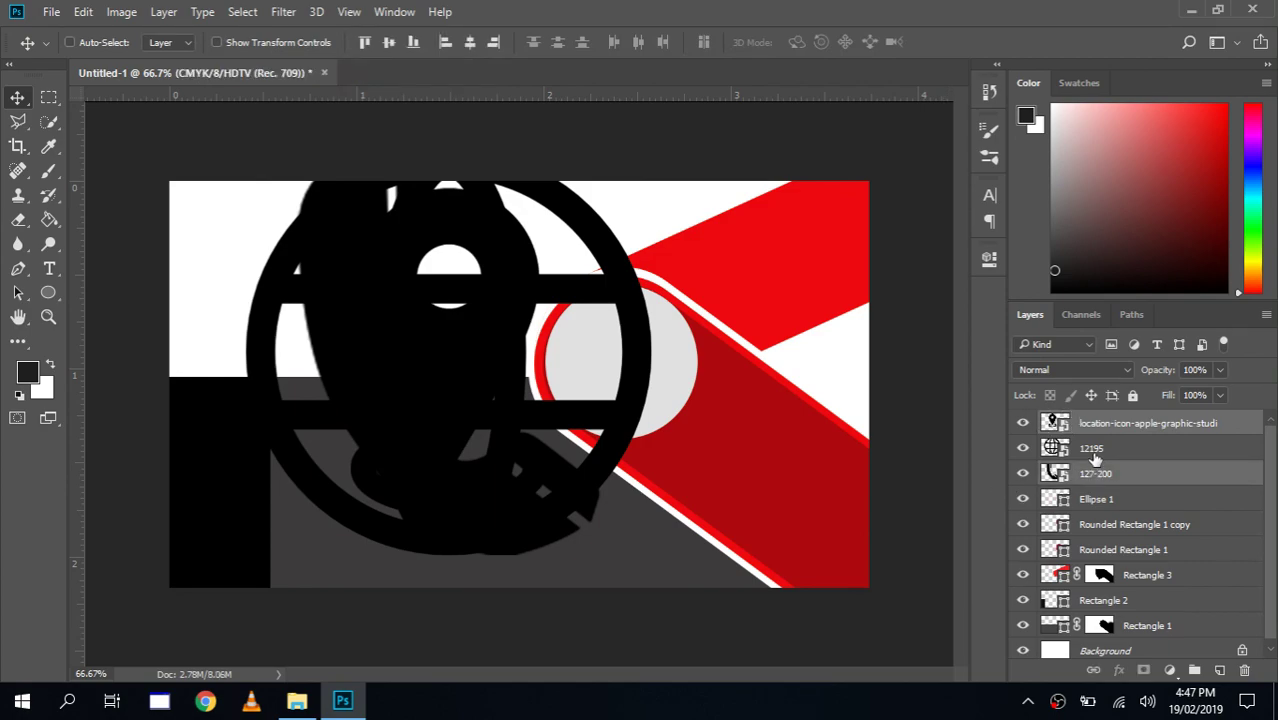
{"action": "left_click", "coordinate": [1096, 457], "text": "shift"}
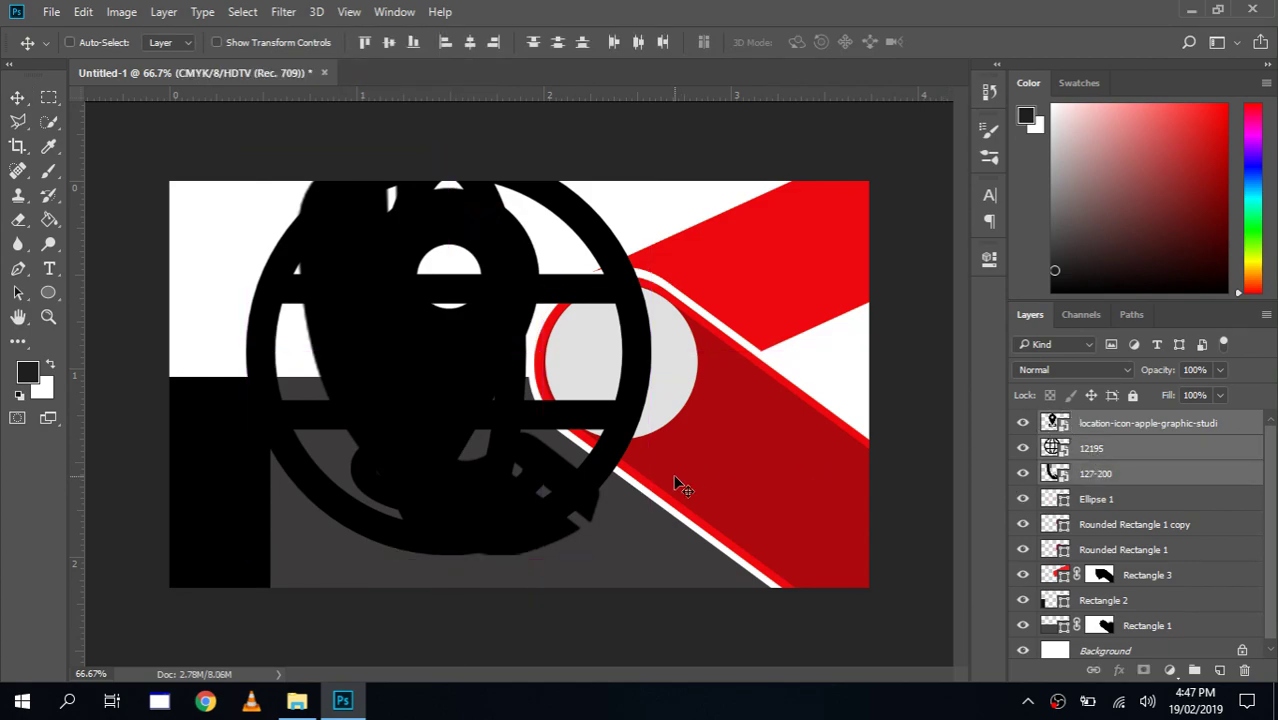
{"action": "key", "text": "ctrl+t"}
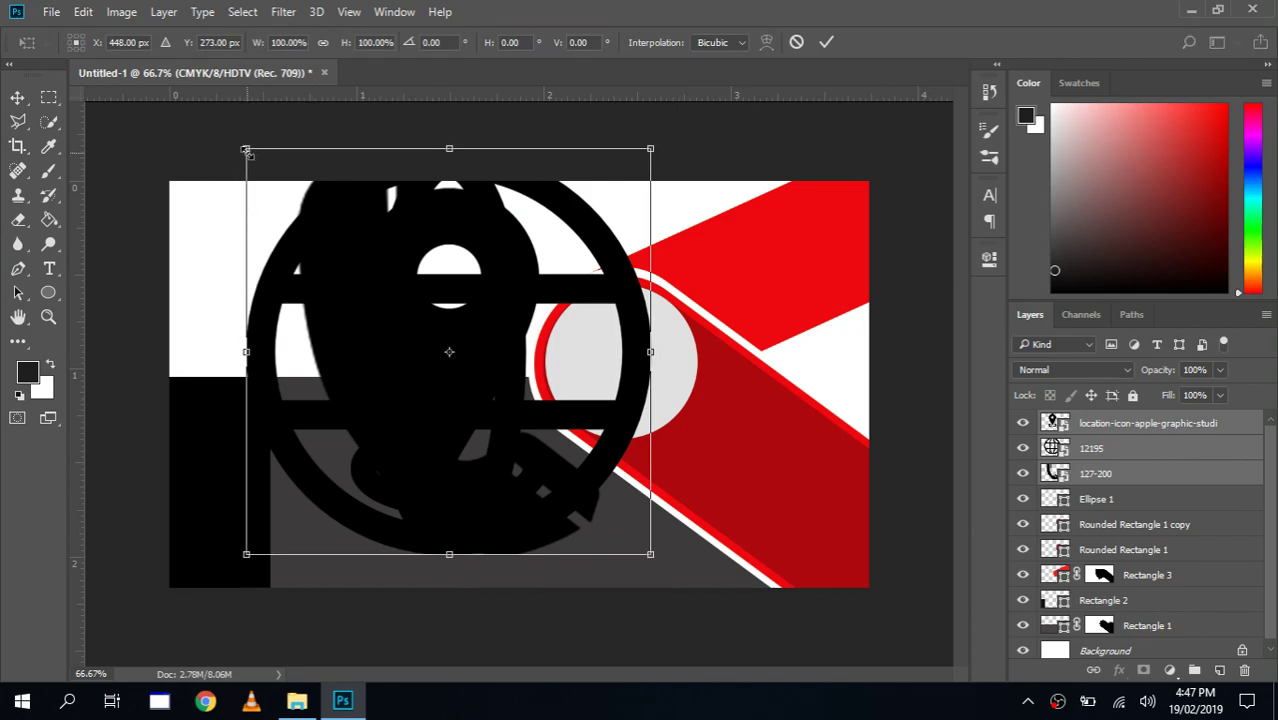
{"action": "left_click_drag", "start_coordinate": [247, 152], "coordinate": [567, 485]}
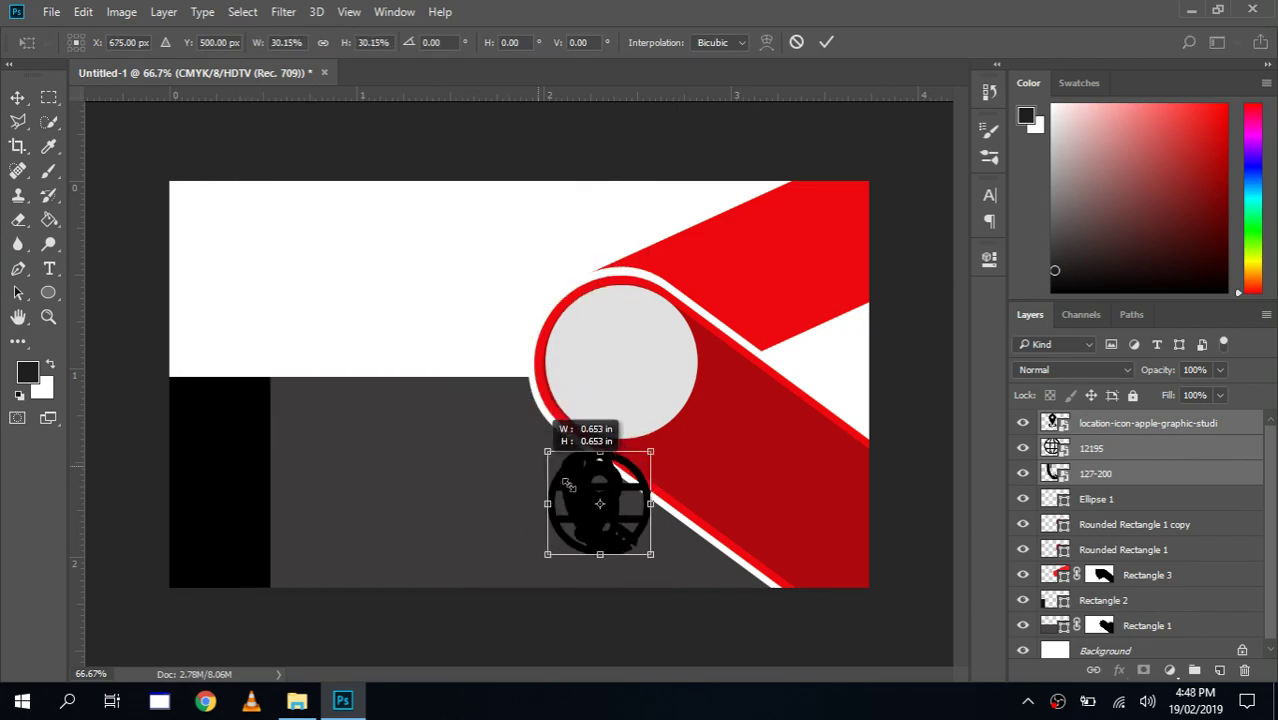
{"action": "left_click_drag", "start_coordinate": [567, 485], "coordinate": [583, 500]}
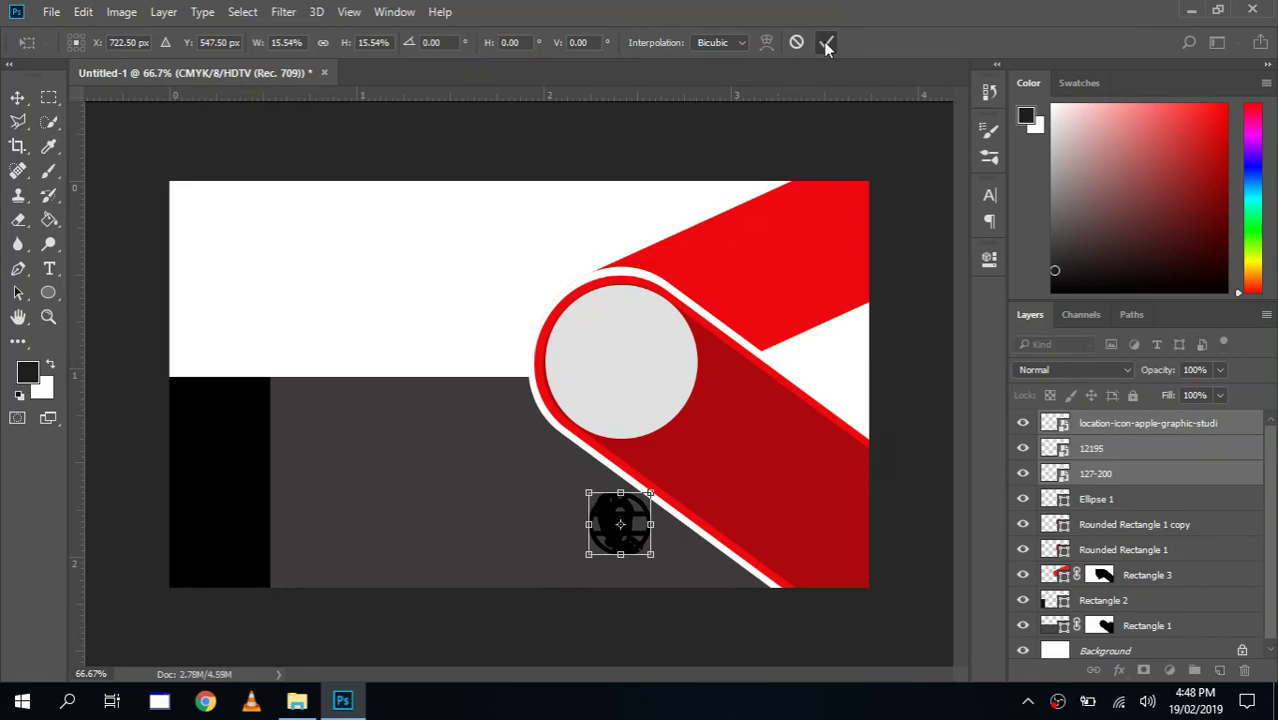
{"action": "left_click", "coordinate": [826, 46]}
{"action": "left_click", "coordinate": [1124, 428]}
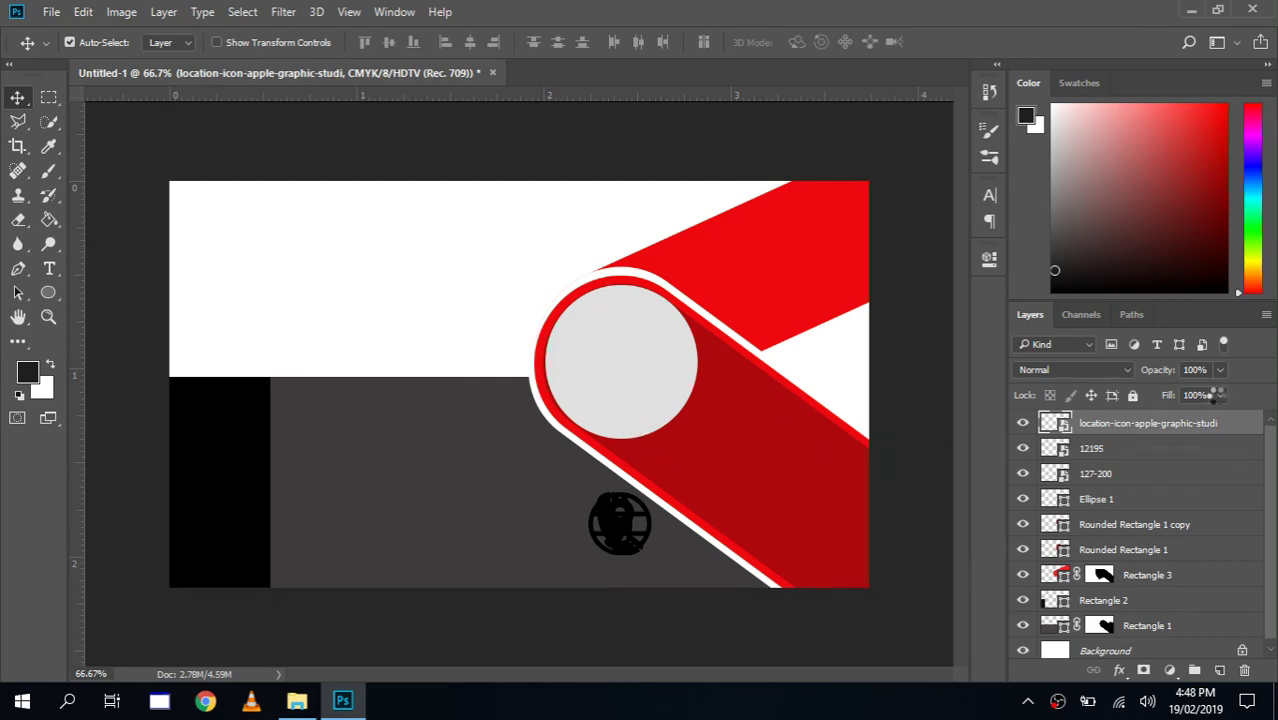
- Give the location-pin icon a white Color Overlay and copy its layer style
{"action": "double_click", "coordinate": [1210, 428]}
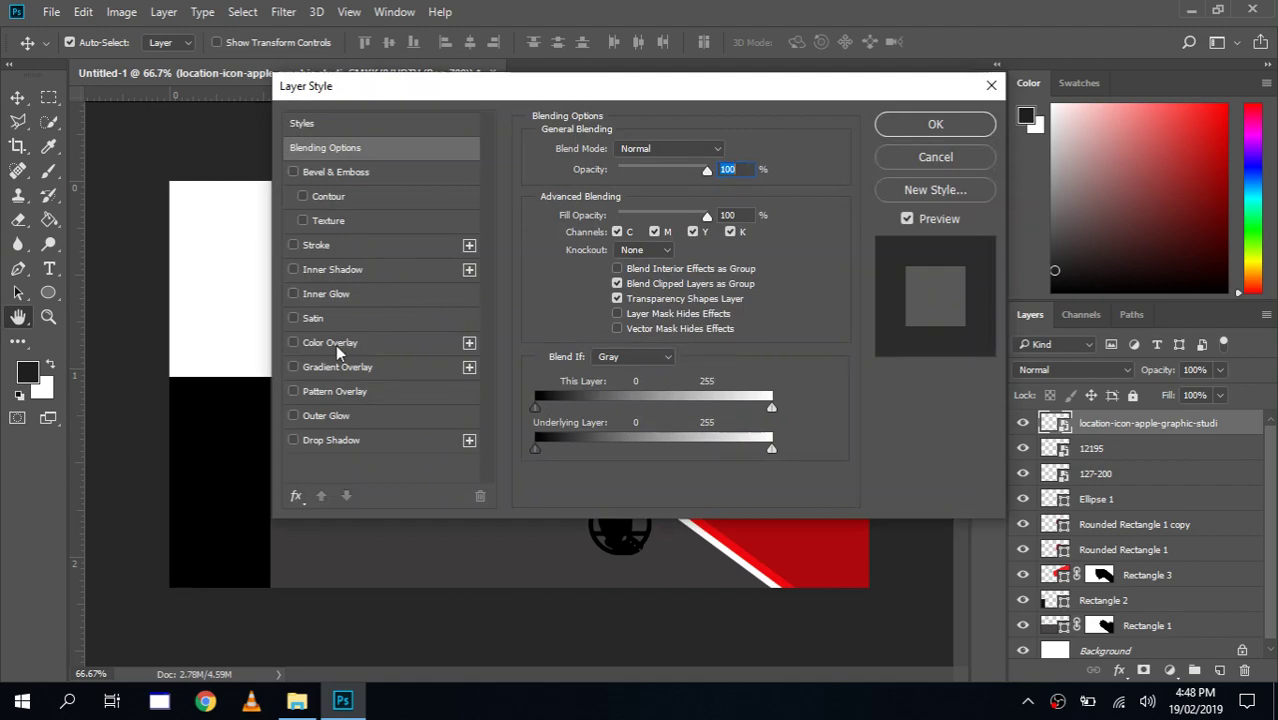
{"action": "left_click", "coordinate": [334, 346]}
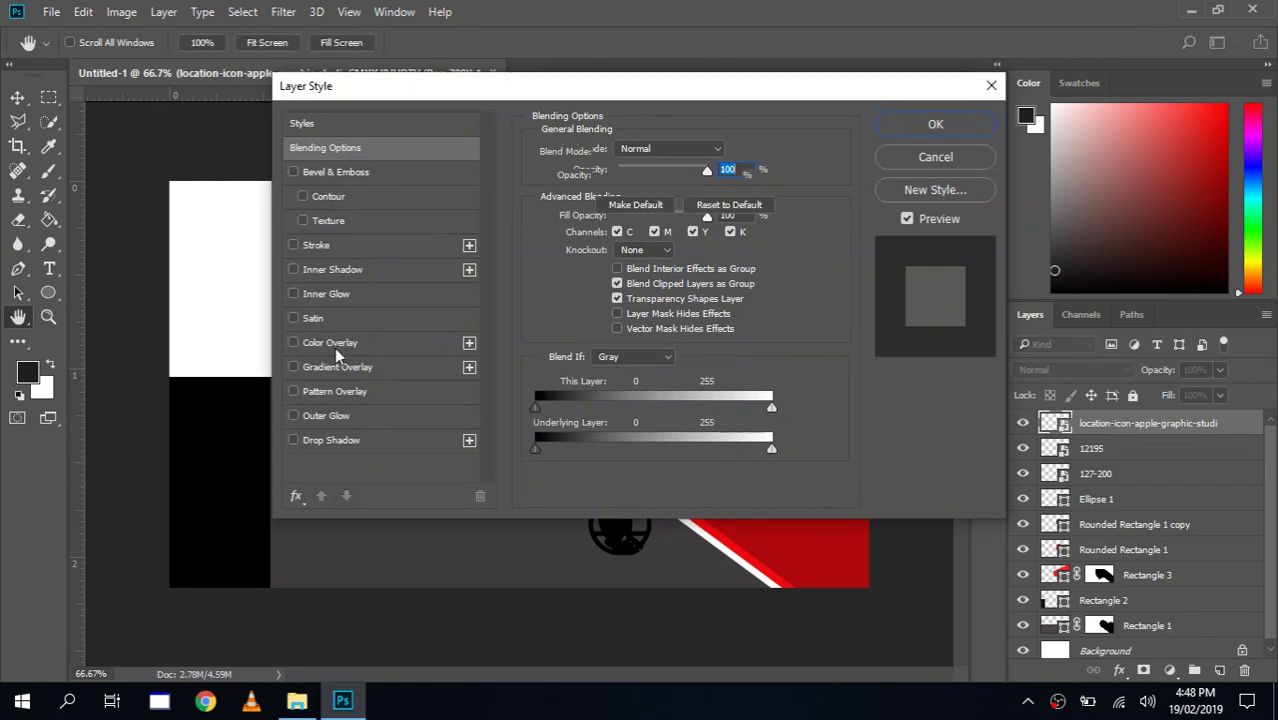
{"action": "left_click", "coordinate": [954, 127]}
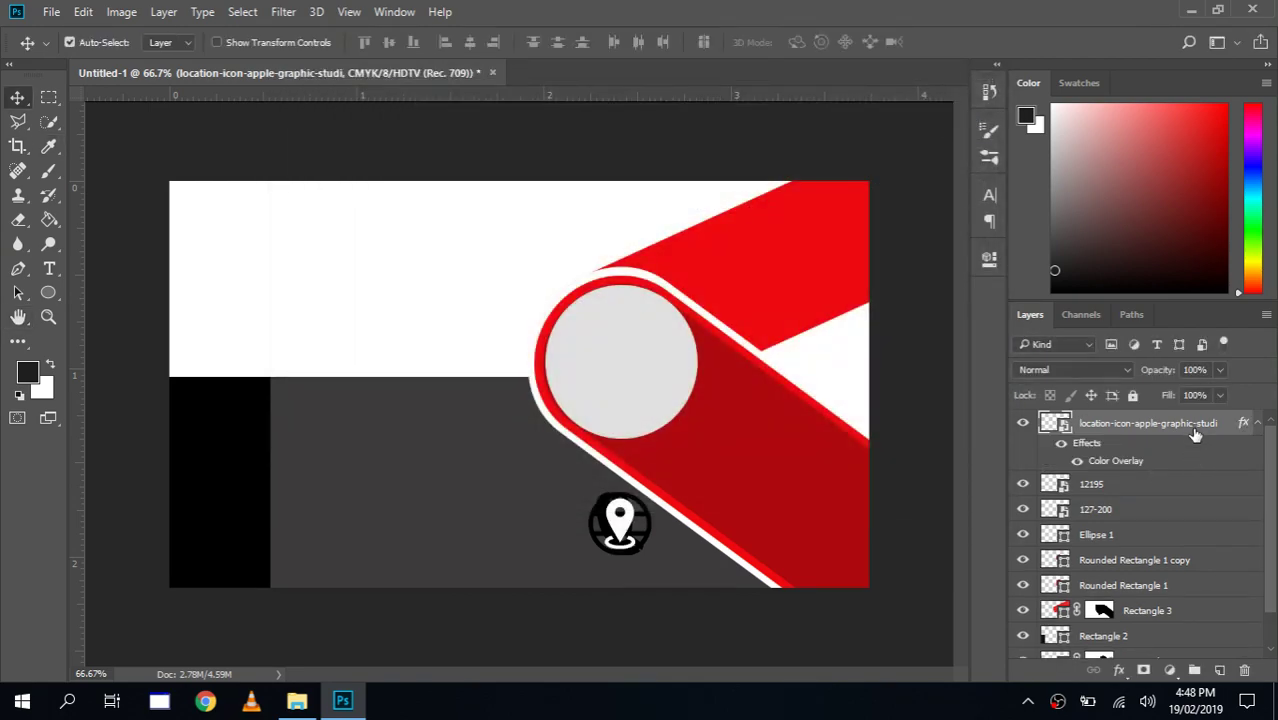
{"action": "right_click", "coordinate": [1200, 425]}
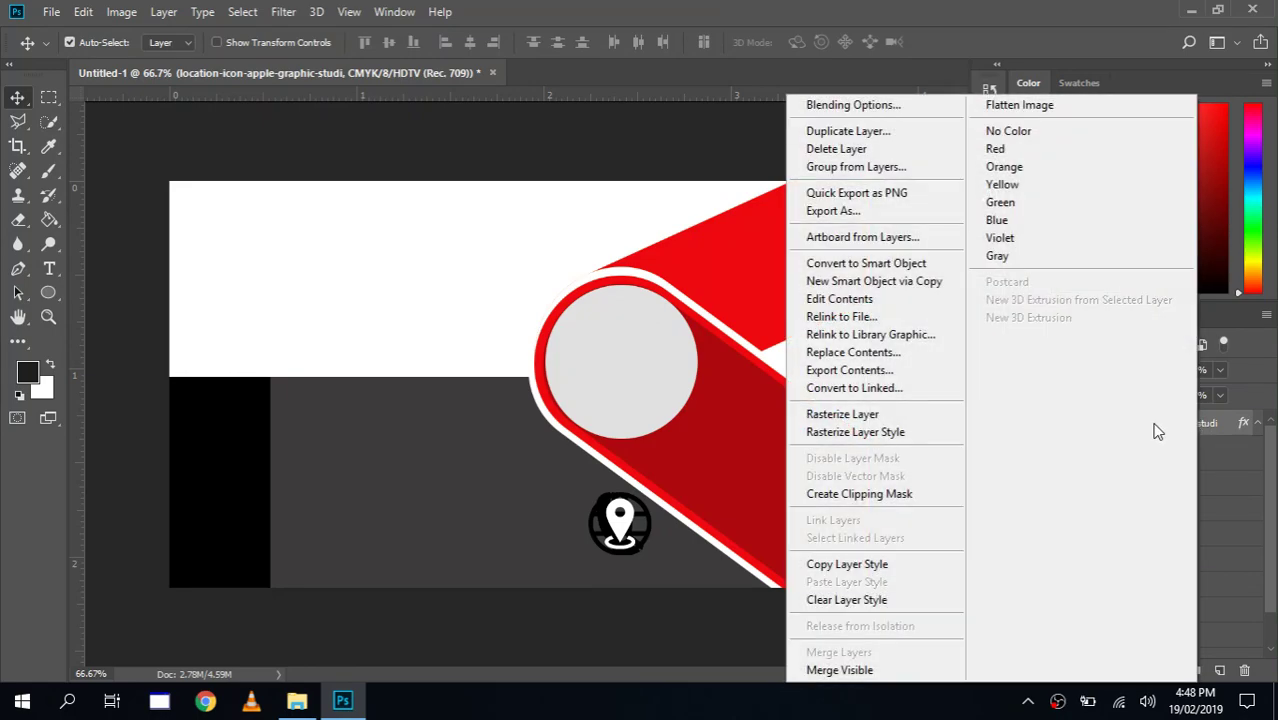
{"action": "left_click", "coordinate": [866, 564]}
- Paste the white overlay style onto the 12195 globe and 127-200 phone layers
{"action": "left_click", "coordinate": [1194, 484]}
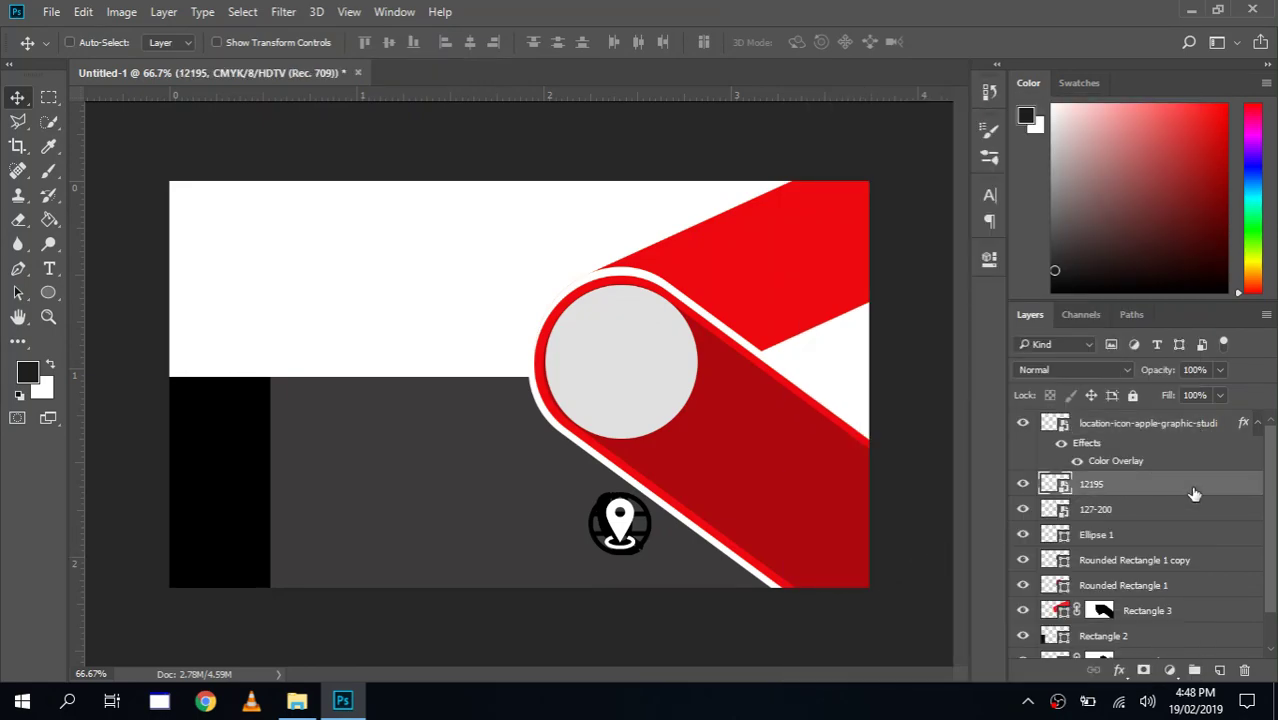
{"action": "left_click", "coordinate": [1163, 510], "text": "ctrl"}
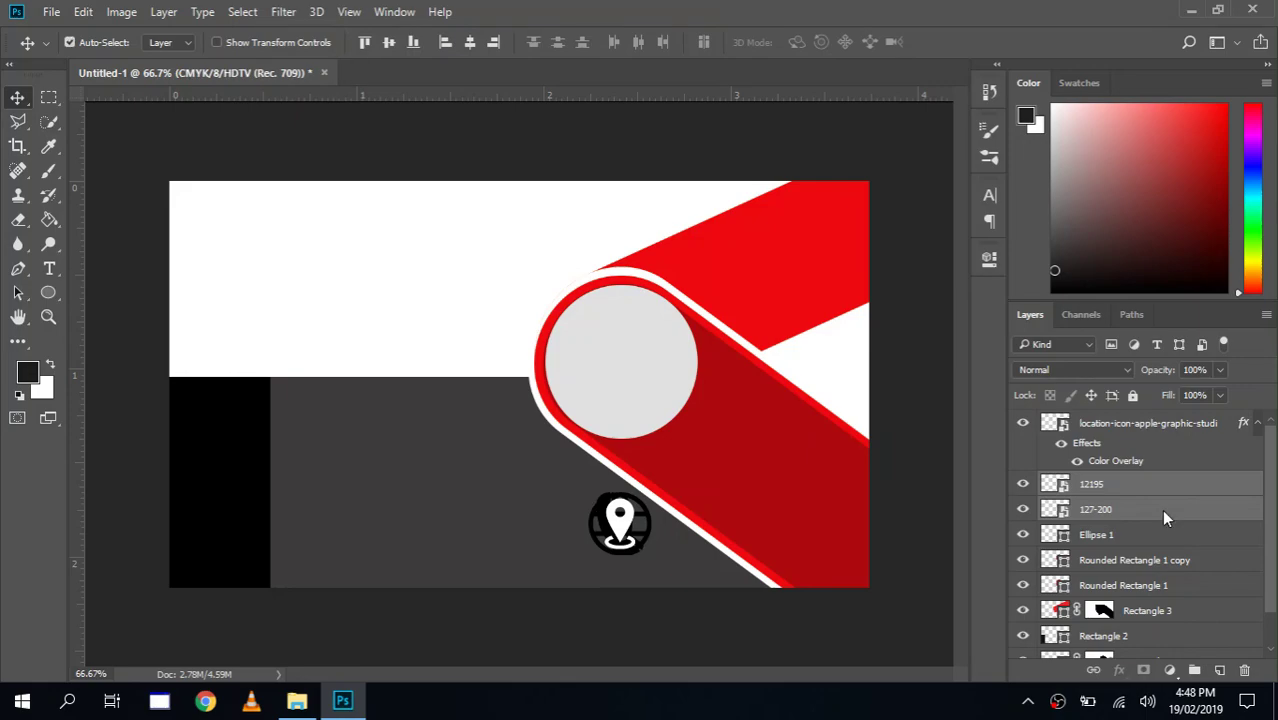
{"action": "right_click", "coordinate": [1161, 509]}
{"action": "left_click", "coordinate": [827, 583]}
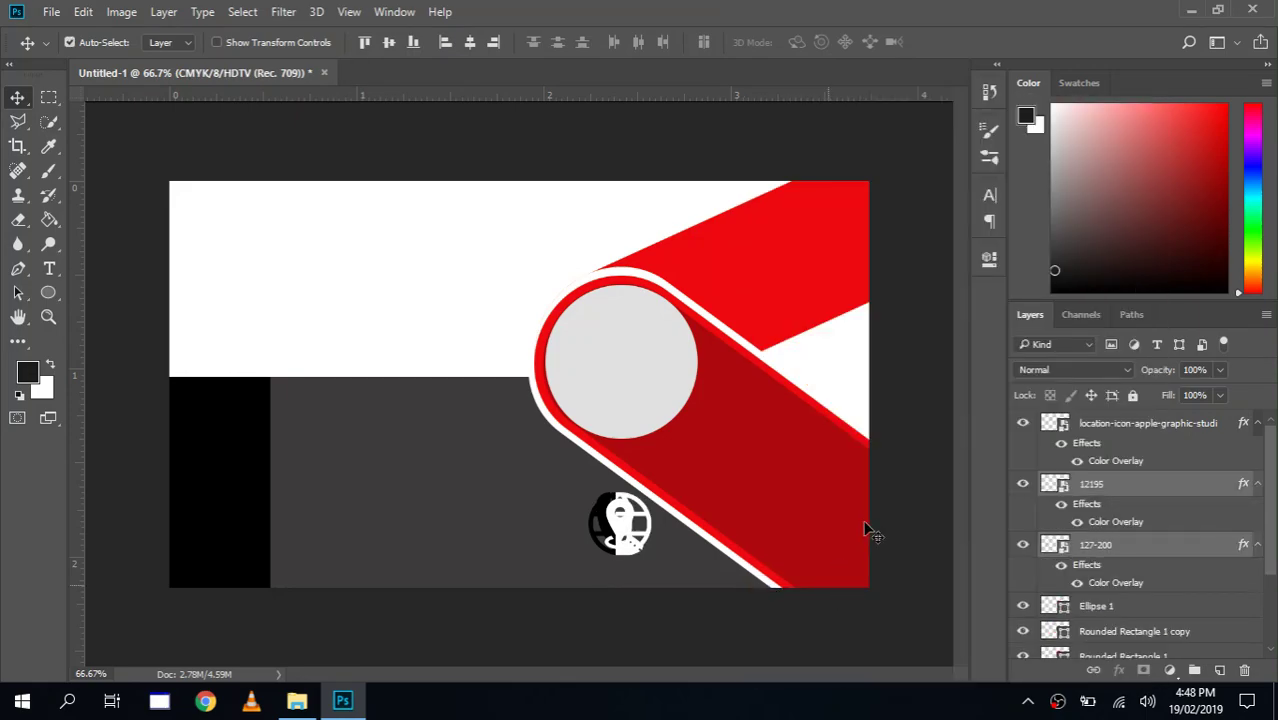
{"action": "left_click", "coordinate": [1257, 424]}
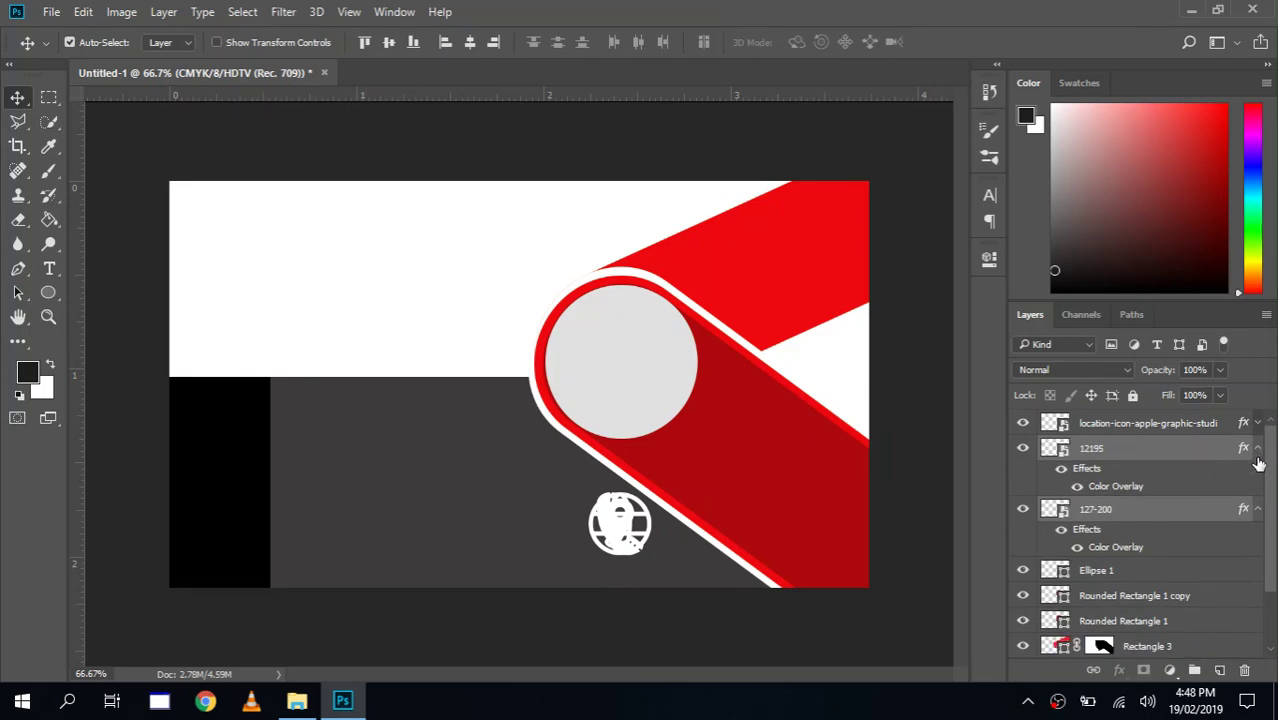
{"action": "left_click", "coordinate": [1257, 450]}
{"action": "left_click", "coordinate": [1257, 474]}
{"action": "left_click", "coordinate": [1259, 475]}
{"action": "left_click", "coordinate": [1257, 510]}
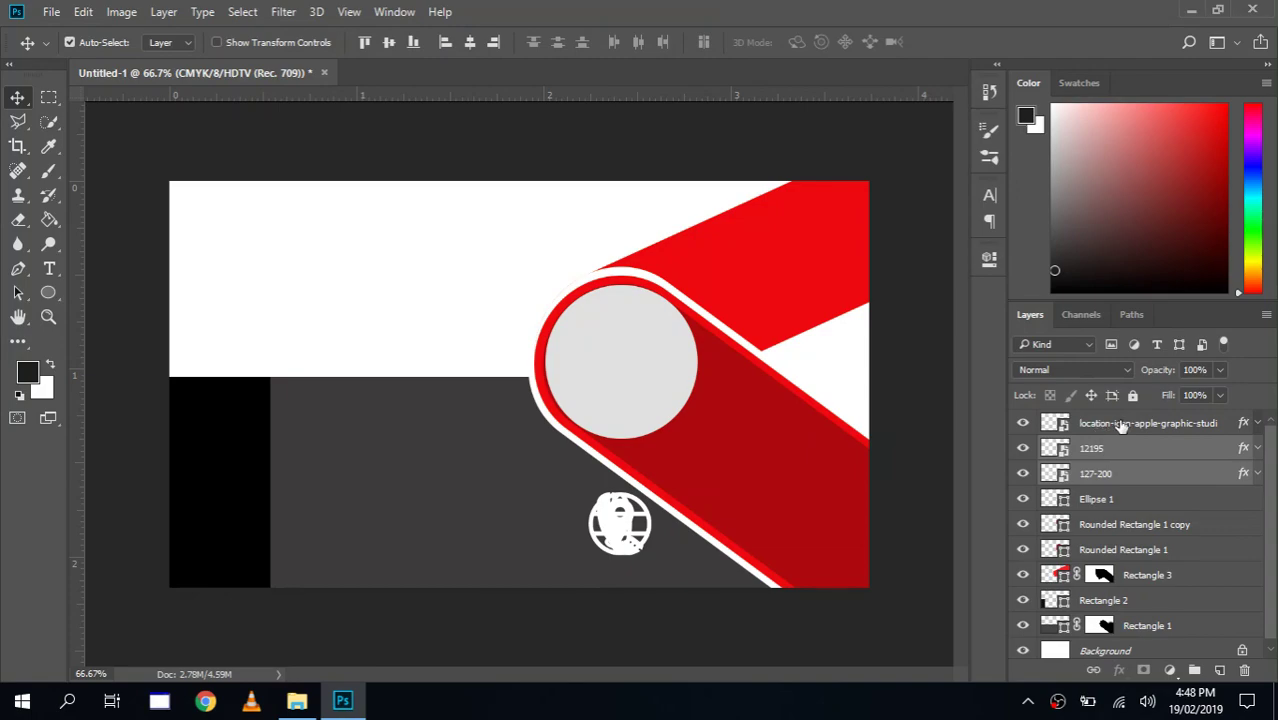
{"action": "left_click", "coordinate": [1122, 425], "text": "shift"}
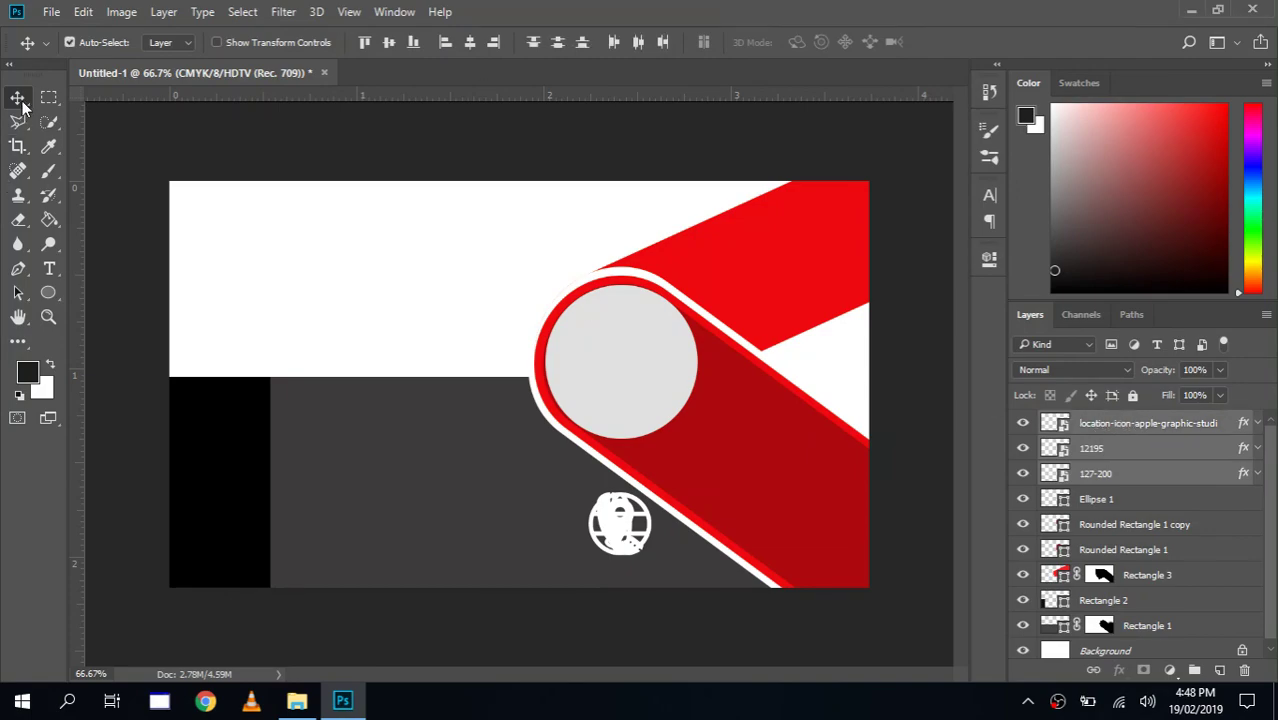
- Move the white icons onto the black left strip and raise the 127-200 icon
{"action": "mouse_move", "coordinate": [628, 522]}
{"action": "left_mouse_down"}
{"action": "mouse_move", "coordinate": [246, 420]}
{"action": "mouse_move", "coordinate": [224, 478]}
{"action": "left_mouse_up"}
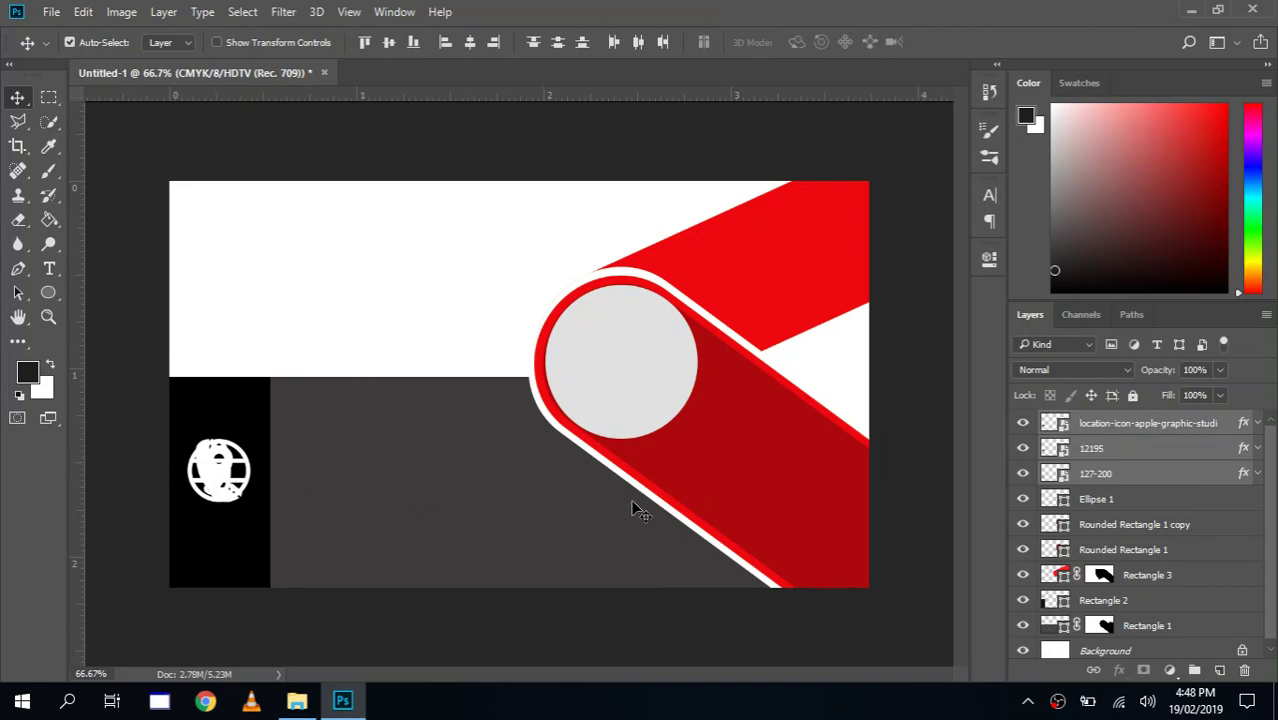
{"action": "left_click", "coordinate": [1022, 476]}
{"action": "left_click", "coordinate": [1022, 476]}
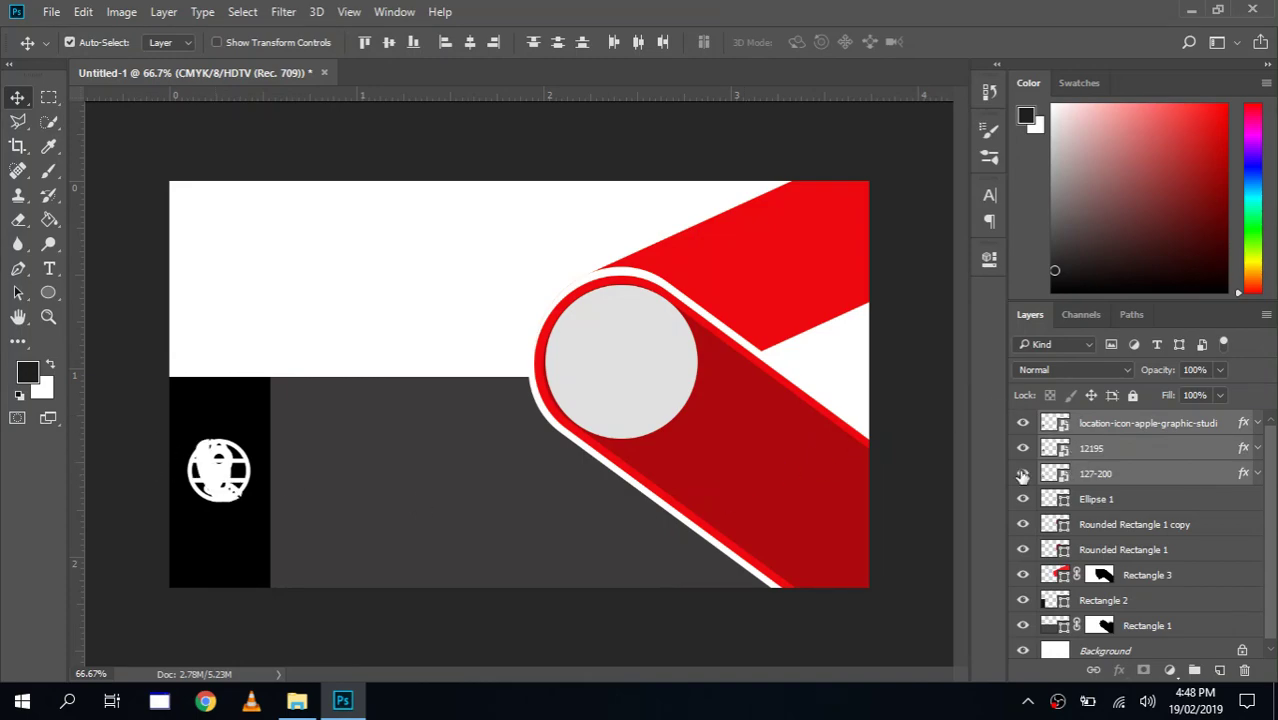
{"action": "left_click", "coordinate": [1090, 476]}
{"action": "left_click_drag", "start_coordinate": [214, 467], "coordinate": [214, 437]}
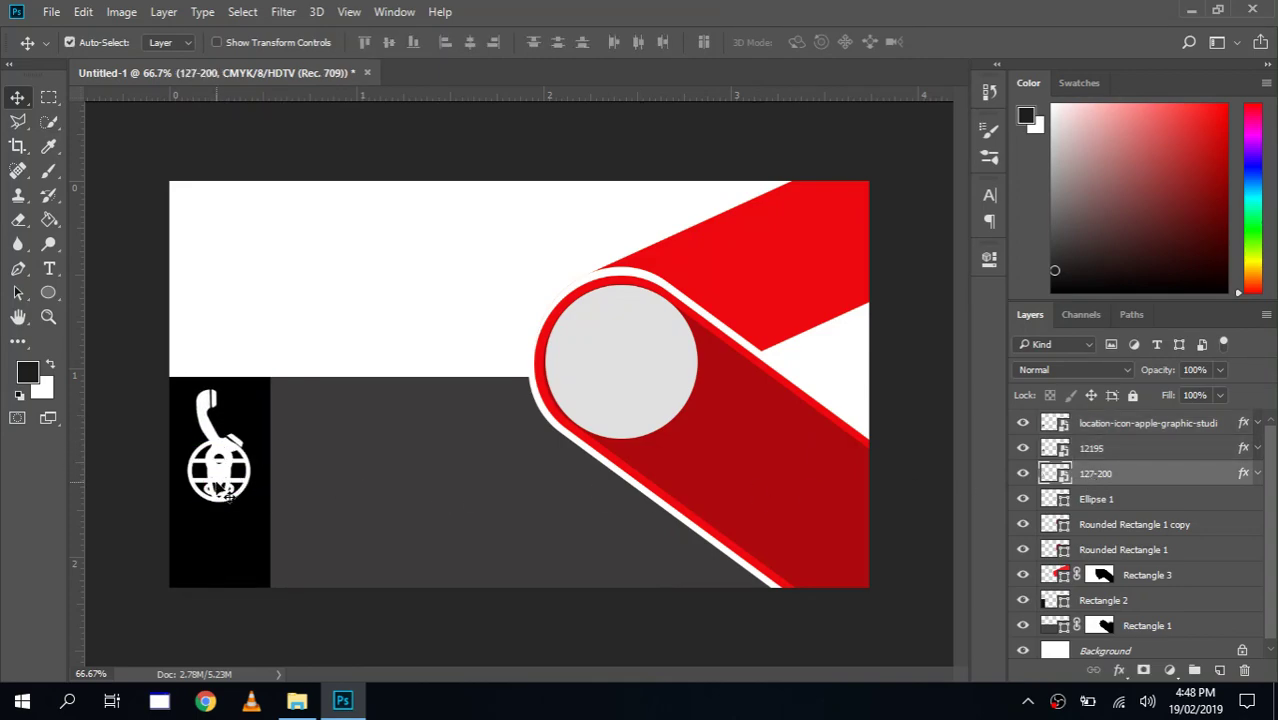
{"action": "key", "text": "ctrl"}
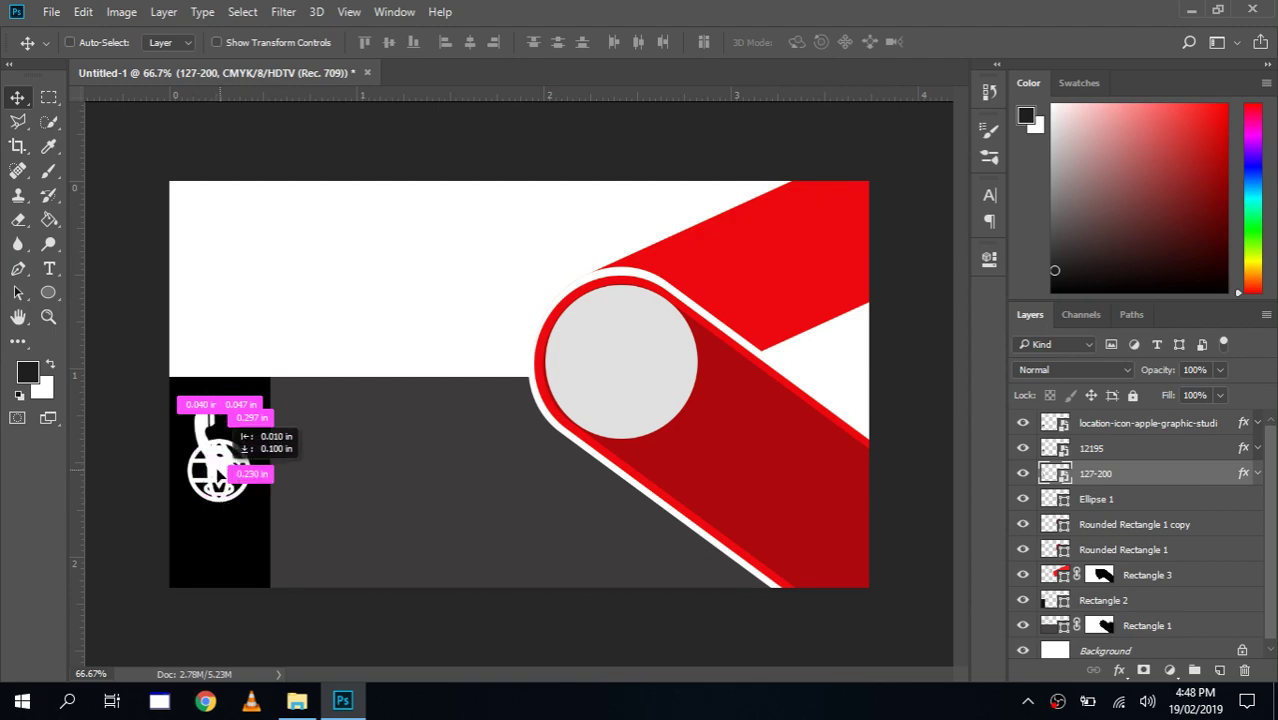
- Place the location pin below the globe and lower the globe slightly
{"action": "left_click", "coordinate": [1108, 451]}
{"action": "left_click", "coordinate": [1024, 451]}
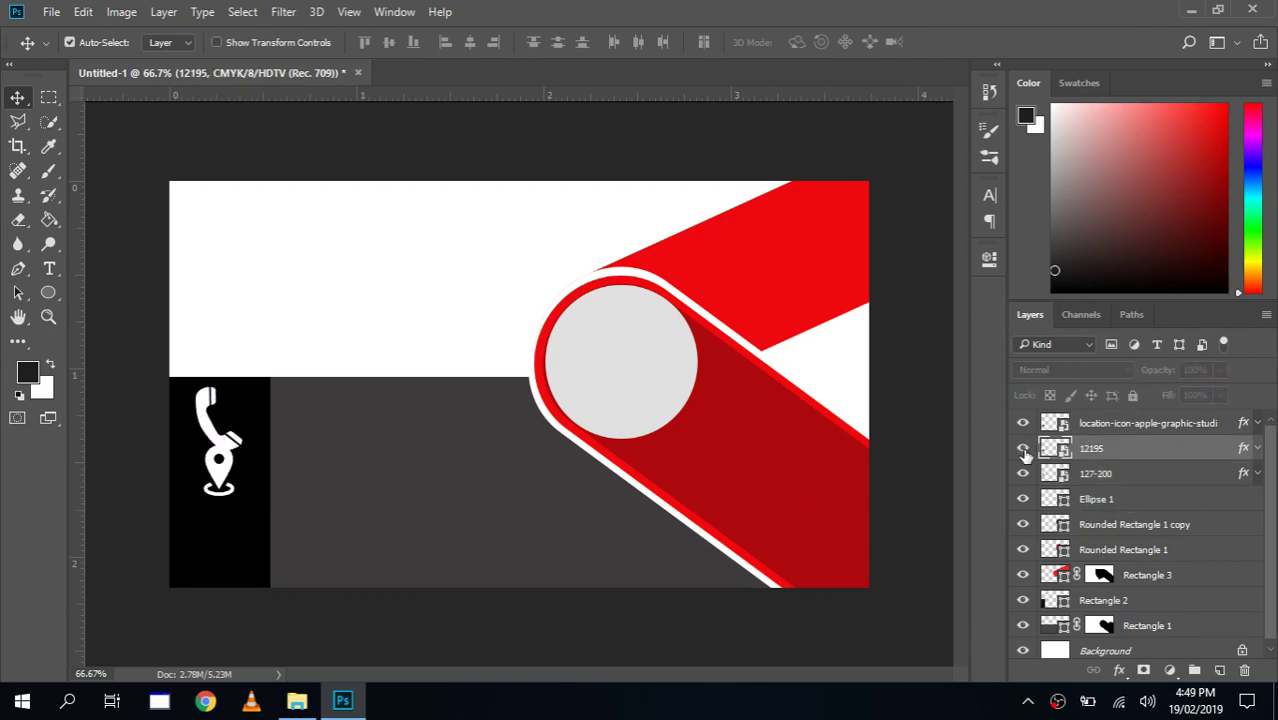
{"action": "left_click", "coordinate": [1024, 451]}
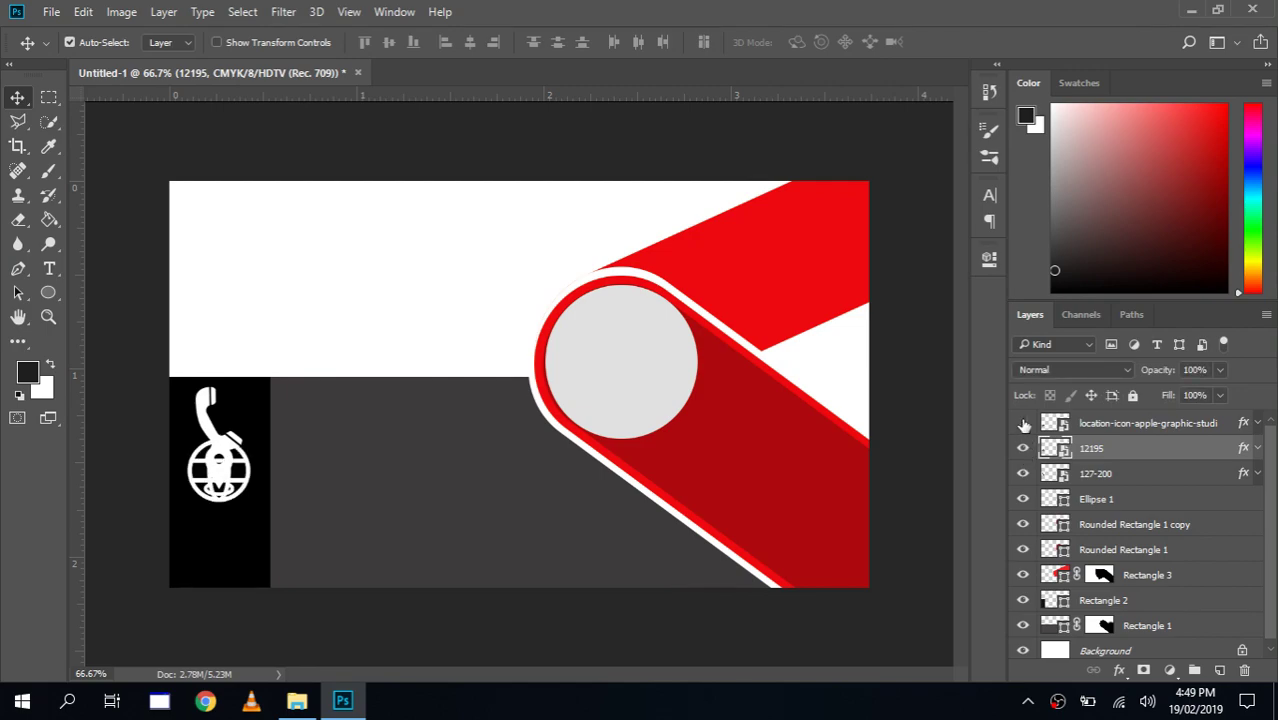
{"action": "left_click", "coordinate": [1024, 425]}
{"action": "left_click", "coordinate": [1024, 425]}
{"action": "left_click", "coordinate": [1096, 432]}
{"action": "left_click_drag", "start_coordinate": [230, 484], "coordinate": [232, 562]}
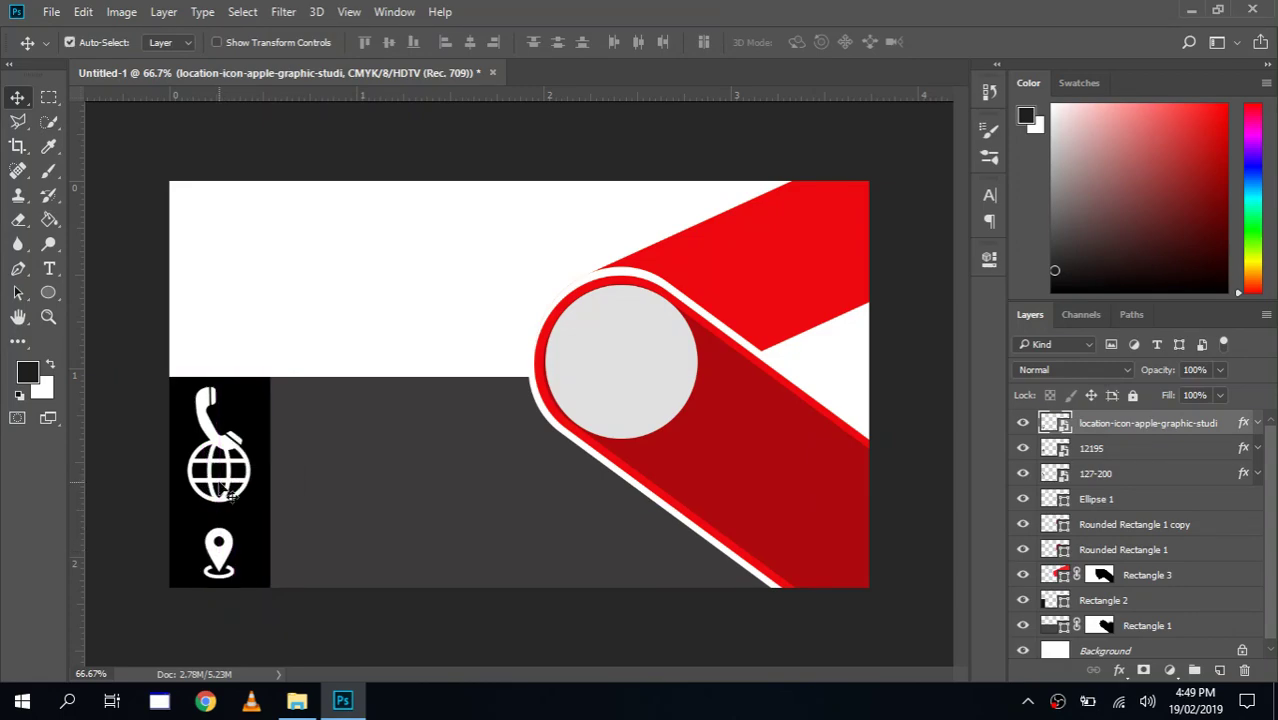
{"action": "left_click_drag", "start_coordinate": [228, 492], "coordinate": [230, 506]}
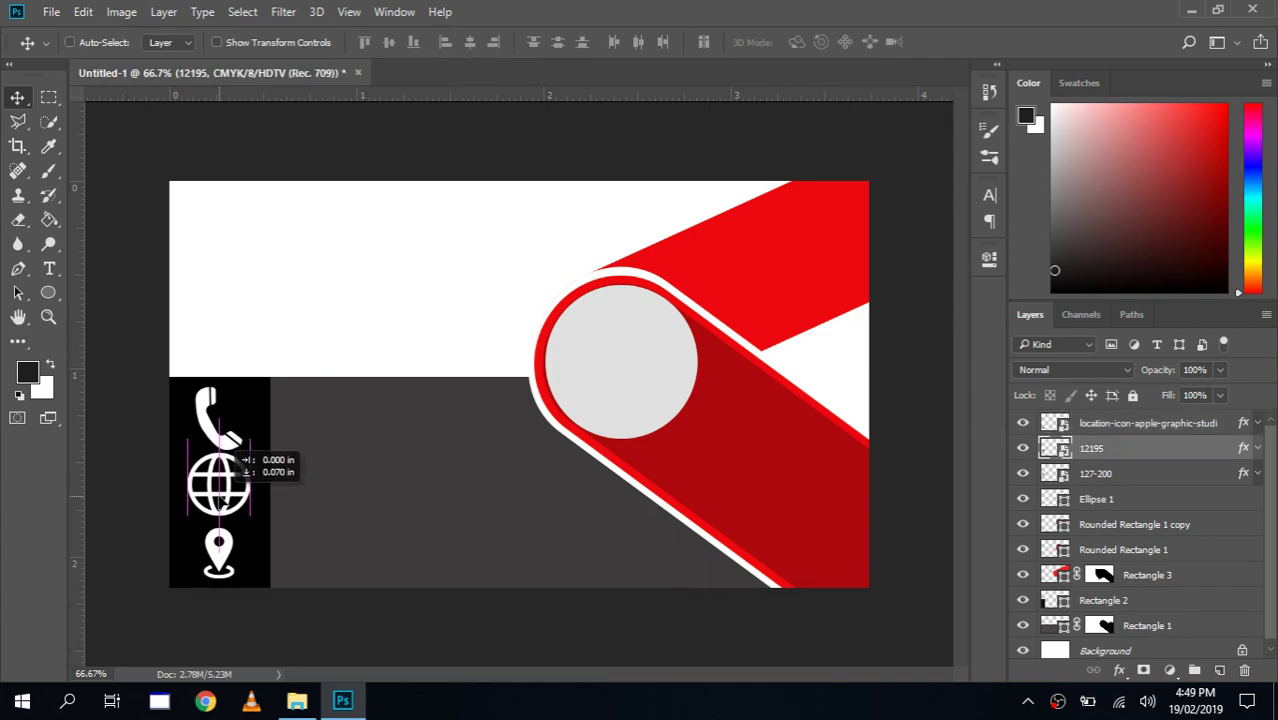
{"action": "left_click_drag", "start_coordinate": [230, 506], "coordinate": [231, 512]}
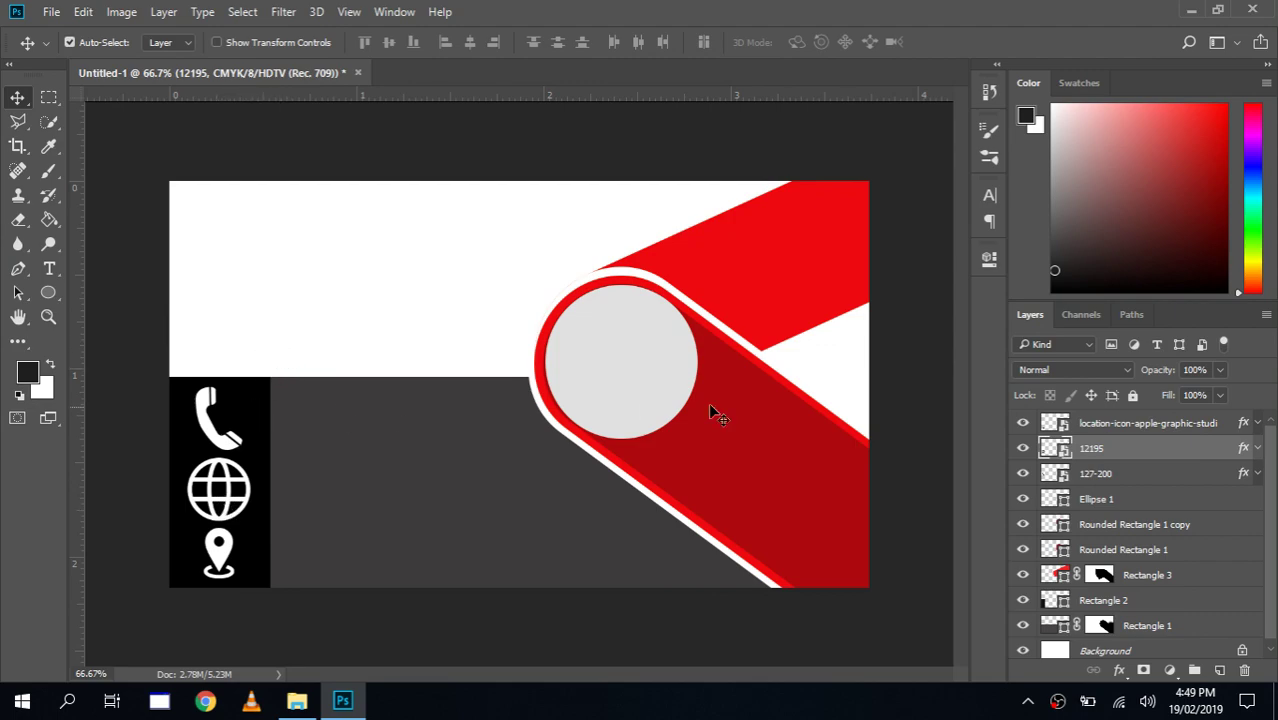
- Select the phone, globe and location icon layers and distribute their vertical centers evenly
{"action": "left_click", "coordinate": [1106, 474], "text": "shift"}
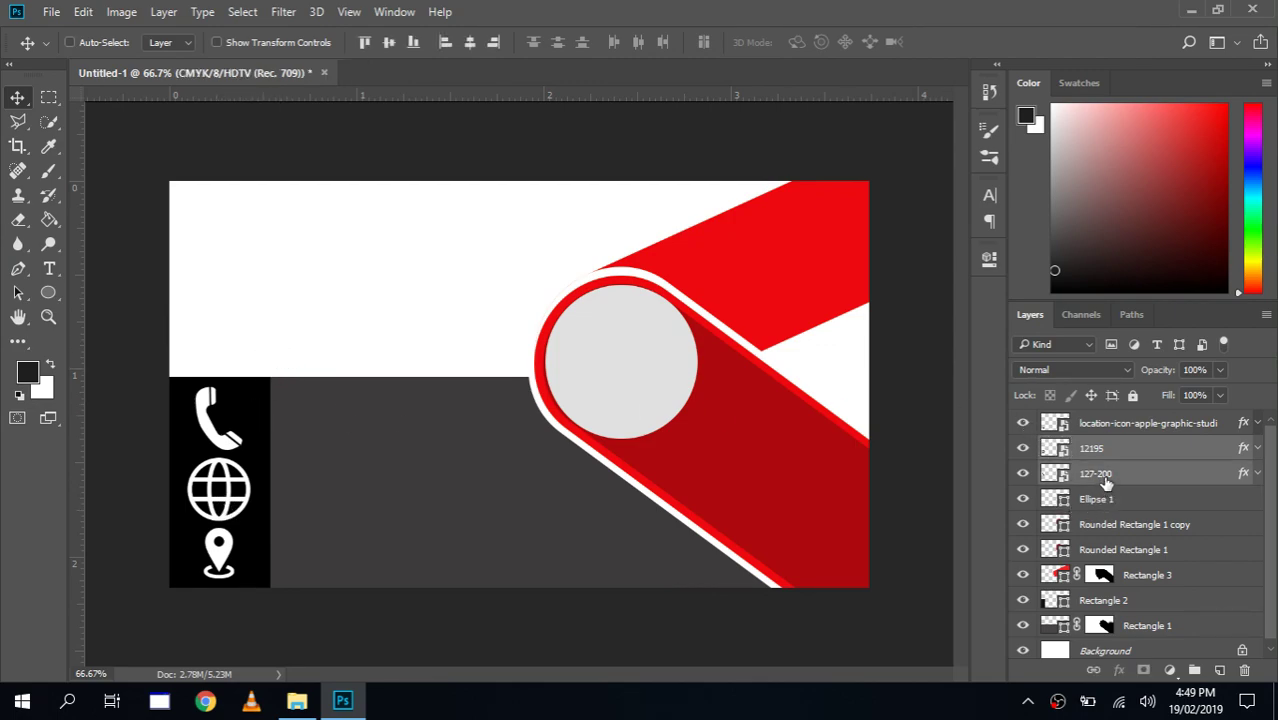
{"action": "left_click", "coordinate": [1106, 426], "text": "shift"}
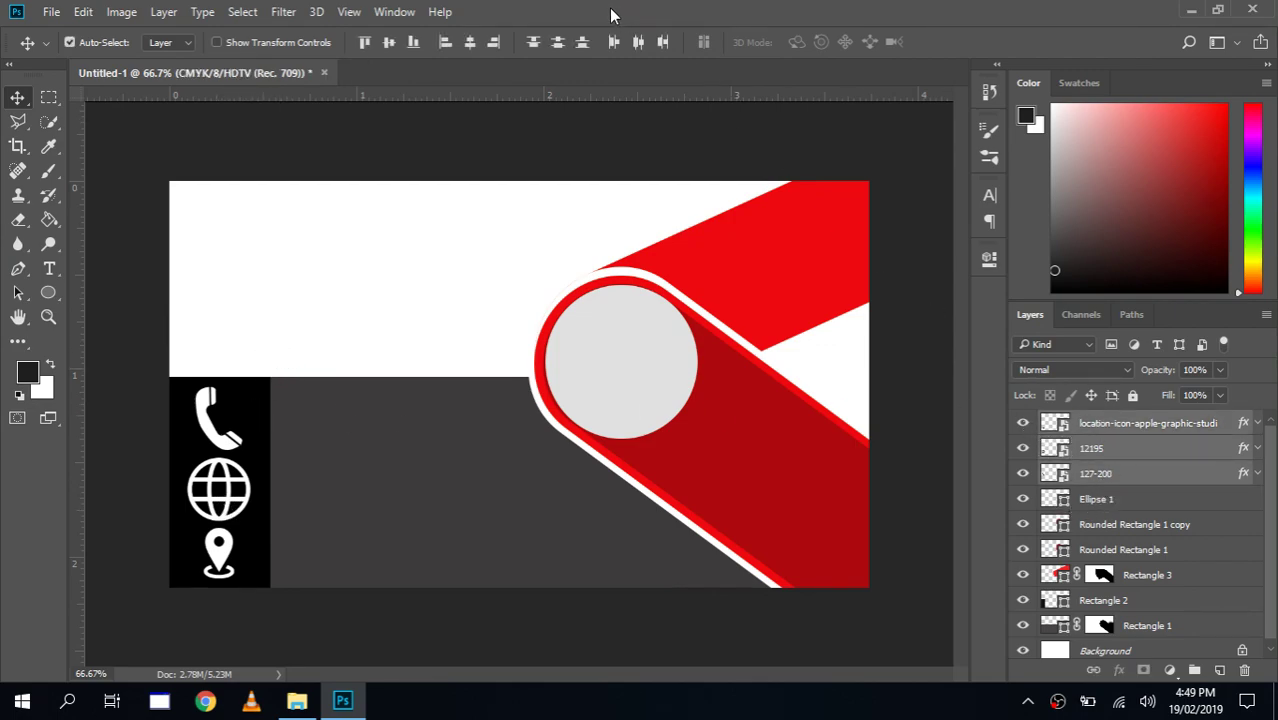
{"action": "left_click", "coordinate": [559, 53]}
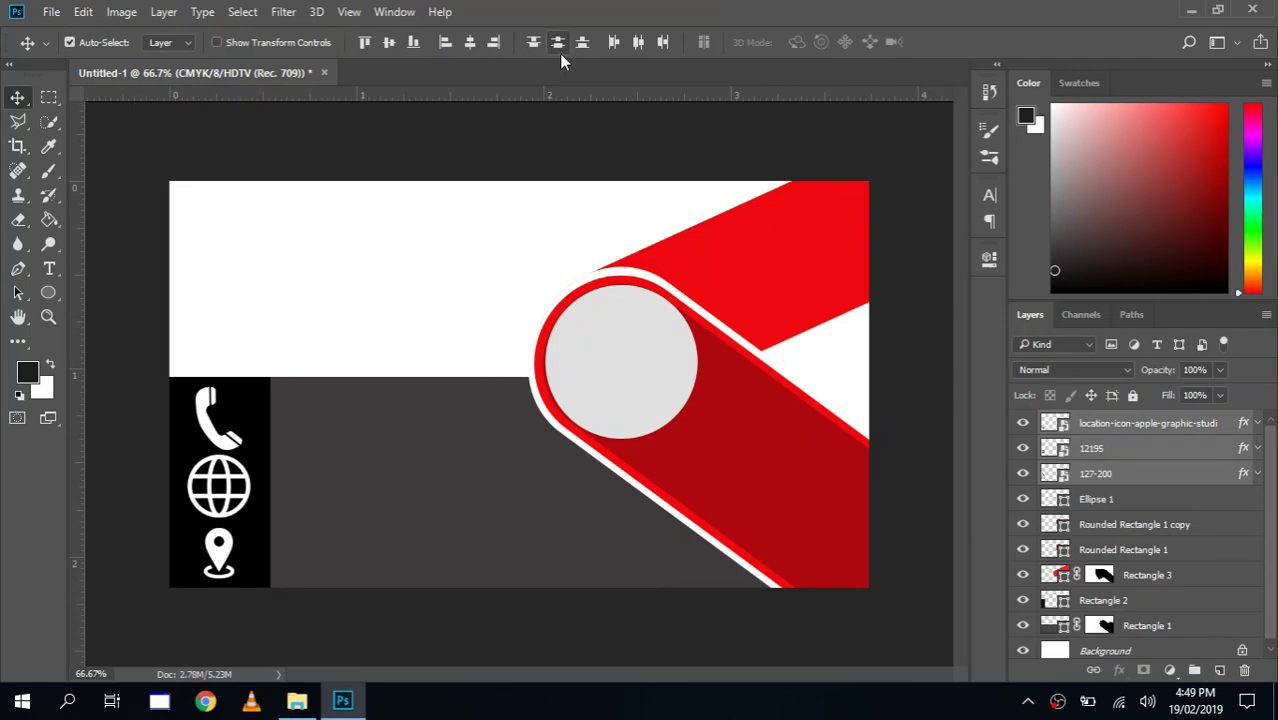
{"action": "left_click", "coordinate": [581, 49]}
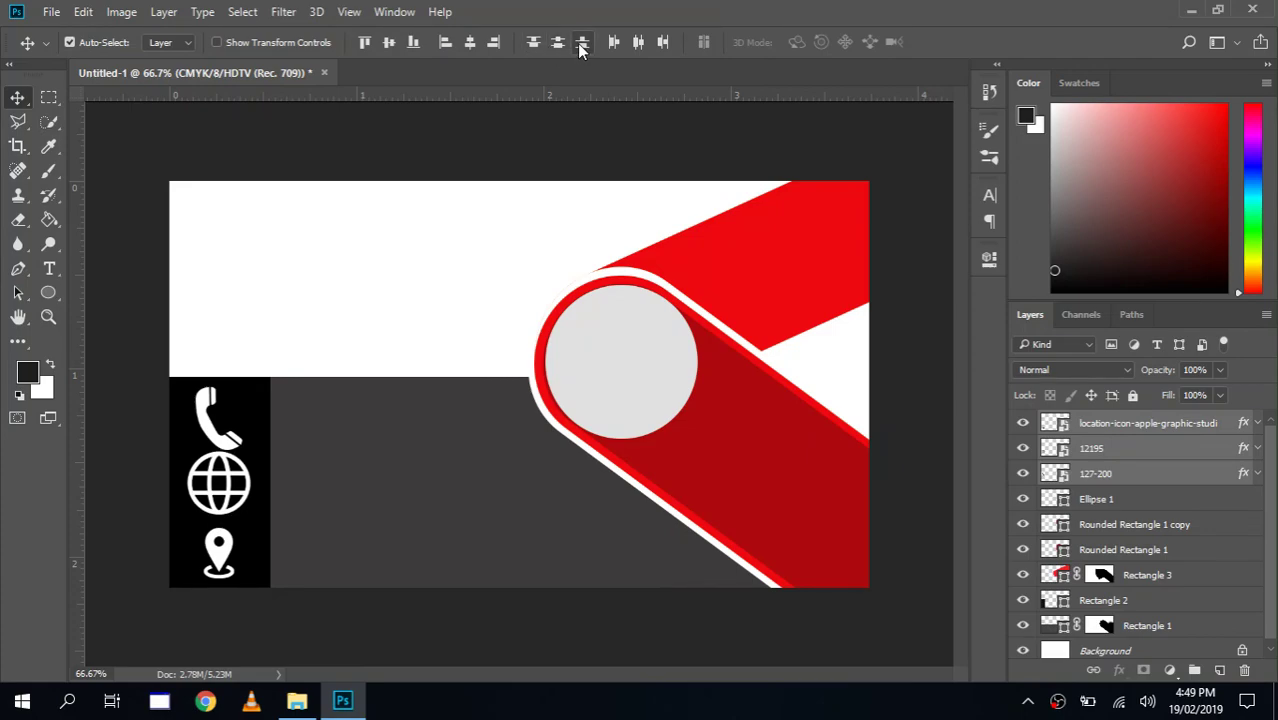
{"action": "left_click", "coordinate": [533, 47]}
{"action": "left_click", "coordinate": [533, 47]}
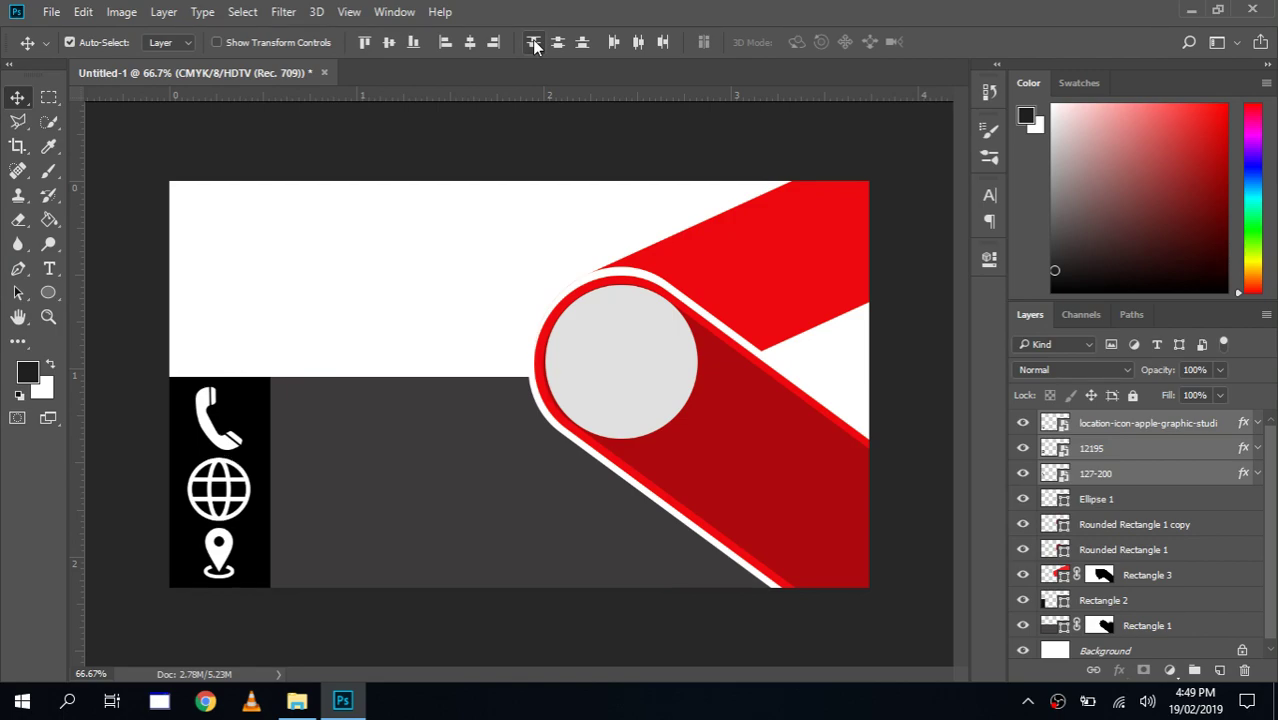
{"action": "left_click", "coordinate": [557, 43]}
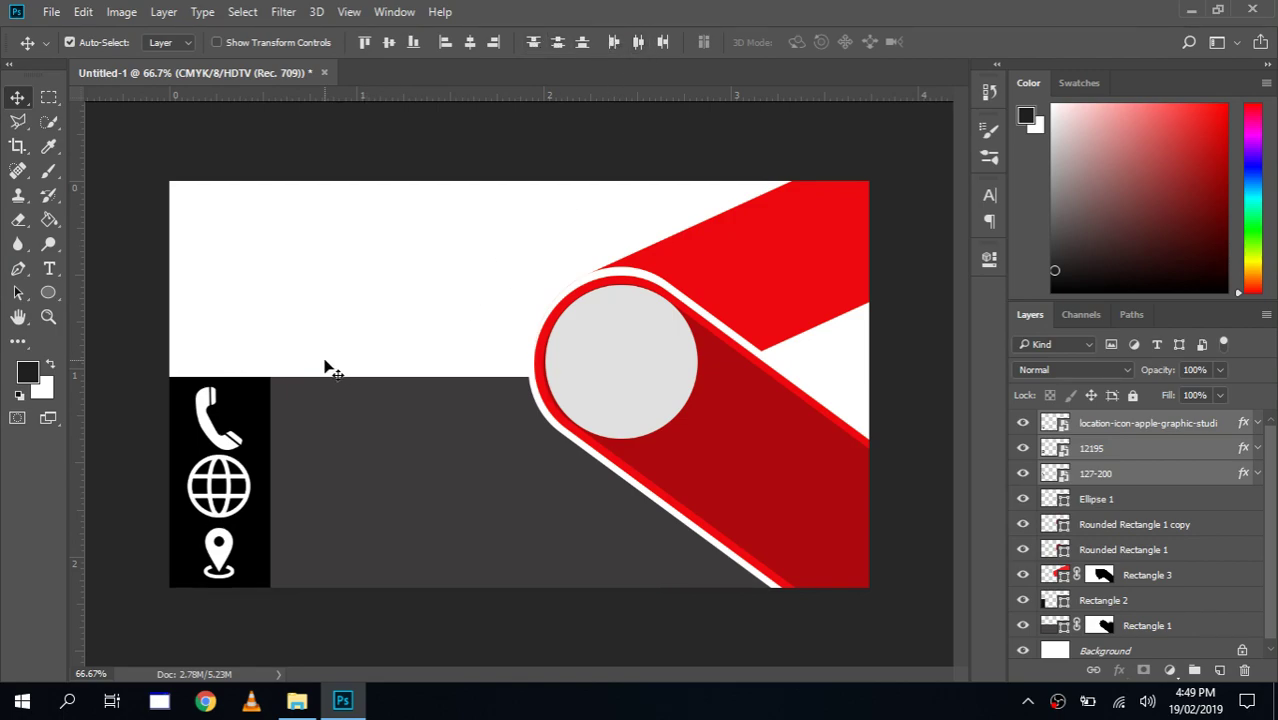
- Move the three-icon group up-left inside the black panel at full size and commit
{"action": "key", "text": "ctrl+t"}
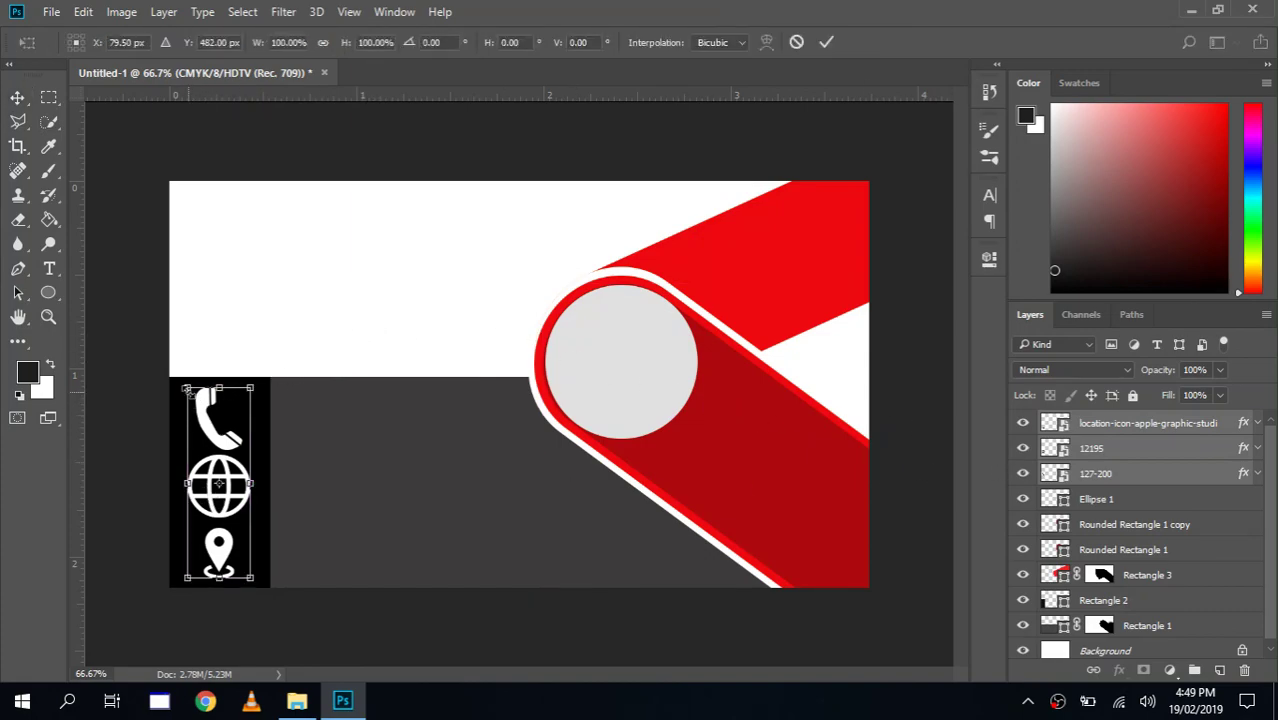
{"action": "left_click_drag", "start_coordinate": [187, 388], "coordinate": [213, 412]}
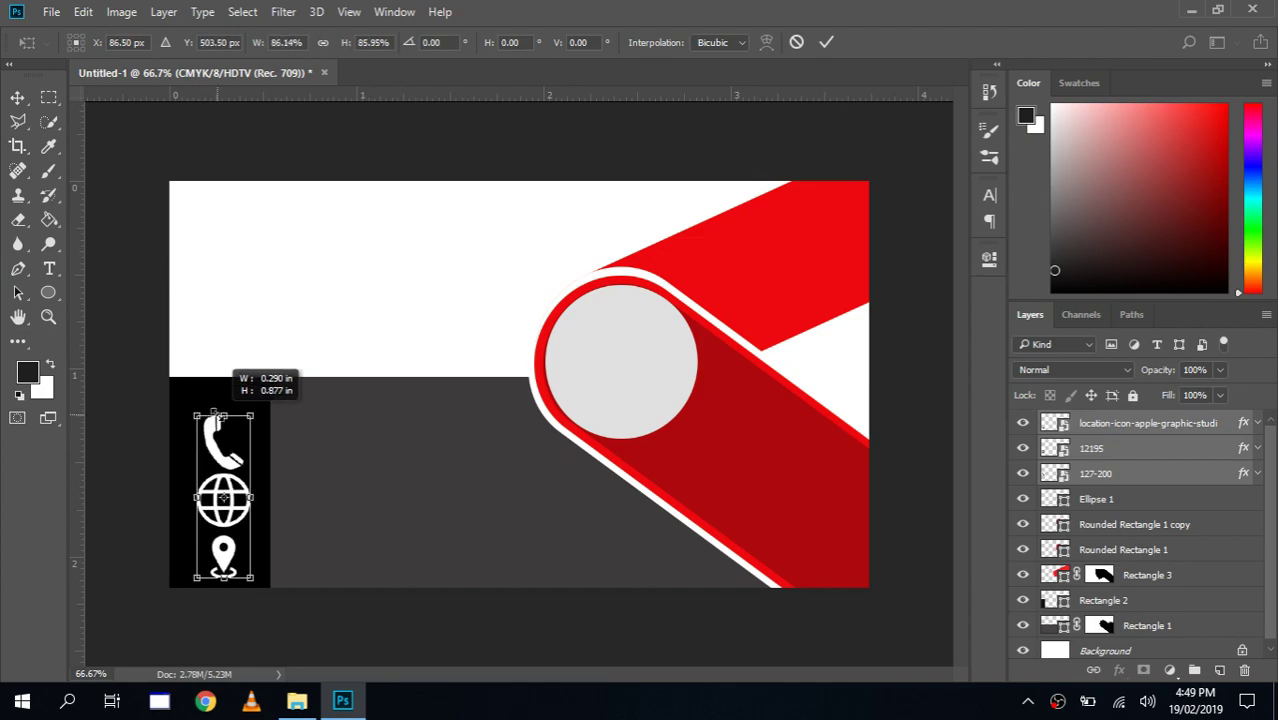
{"action": "mouse_move", "coordinate": [213, 412]}
{"action": "left_mouse_down"}
{"action": "mouse_move", "coordinate": [204, 398]}
{"action": "mouse_move", "coordinate": [211, 407]}
{"action": "left_mouse_up"}
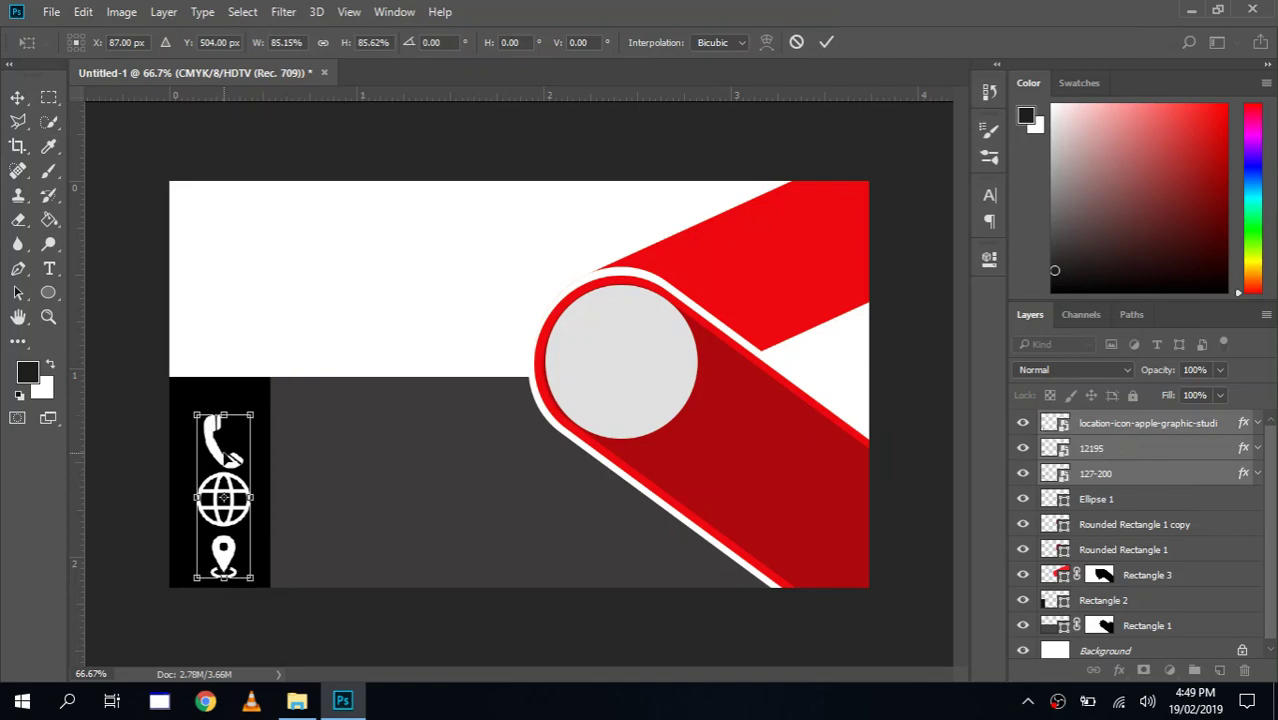
{"action": "mouse_move", "coordinate": [211, 407]}
{"action": "left_mouse_down"}
{"action": "mouse_move", "coordinate": [212, 381]}
{"action": "mouse_move", "coordinate": [217, 440]}
{"action": "left_mouse_up"}
{"action": "key", "text": "Up"}
{"action": "key", "text": "Up"}
{"action": "key", "text": "Up"}
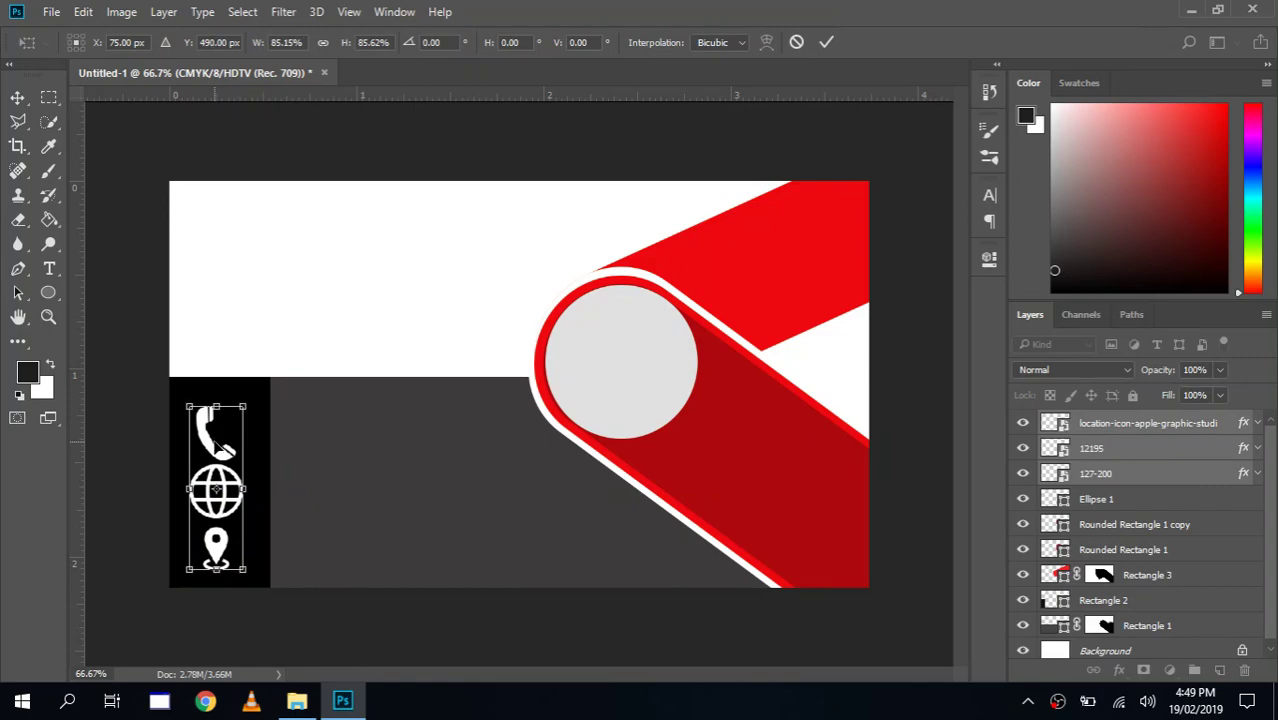
{"action": "key", "text": "Up"}
{"action": "key", "text": "Up"}
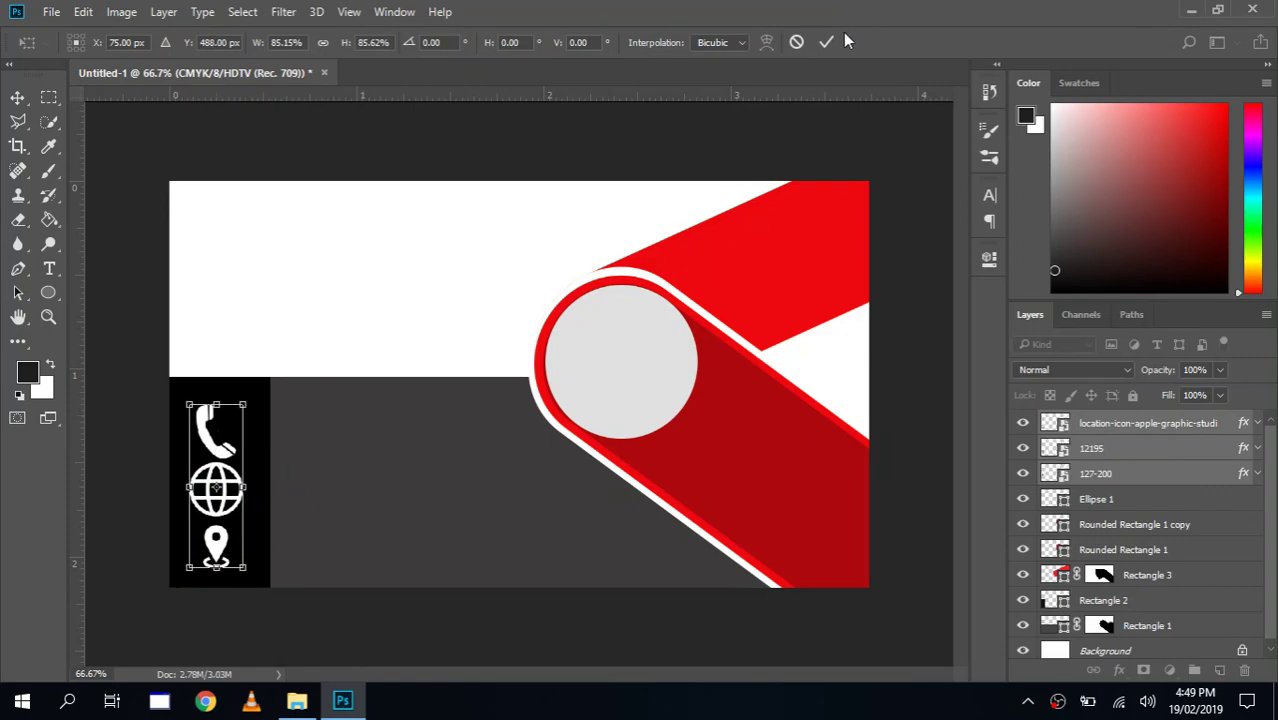
{"action": "left_click", "coordinate": [824, 42]}
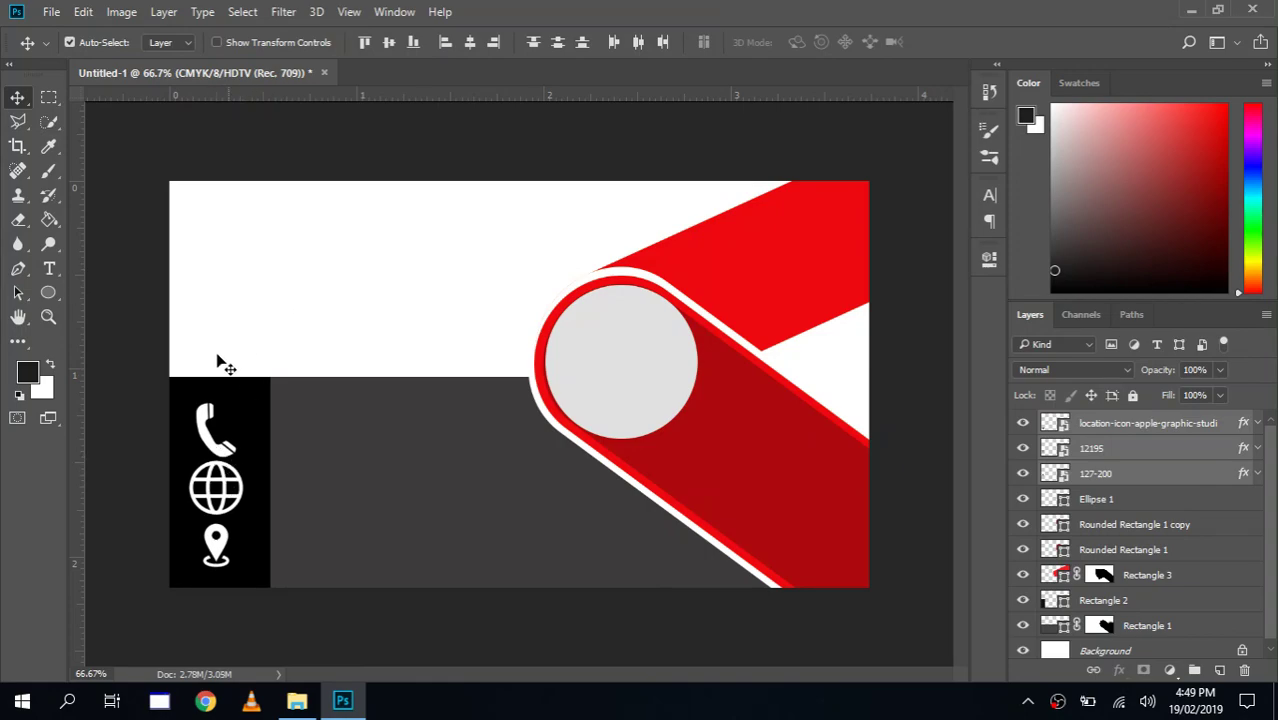
- Nudge the phone and globe icons up 2 px each, then drag the Businessman-Image photo onto the card
{"action": "left_click", "coordinate": [225, 442]}
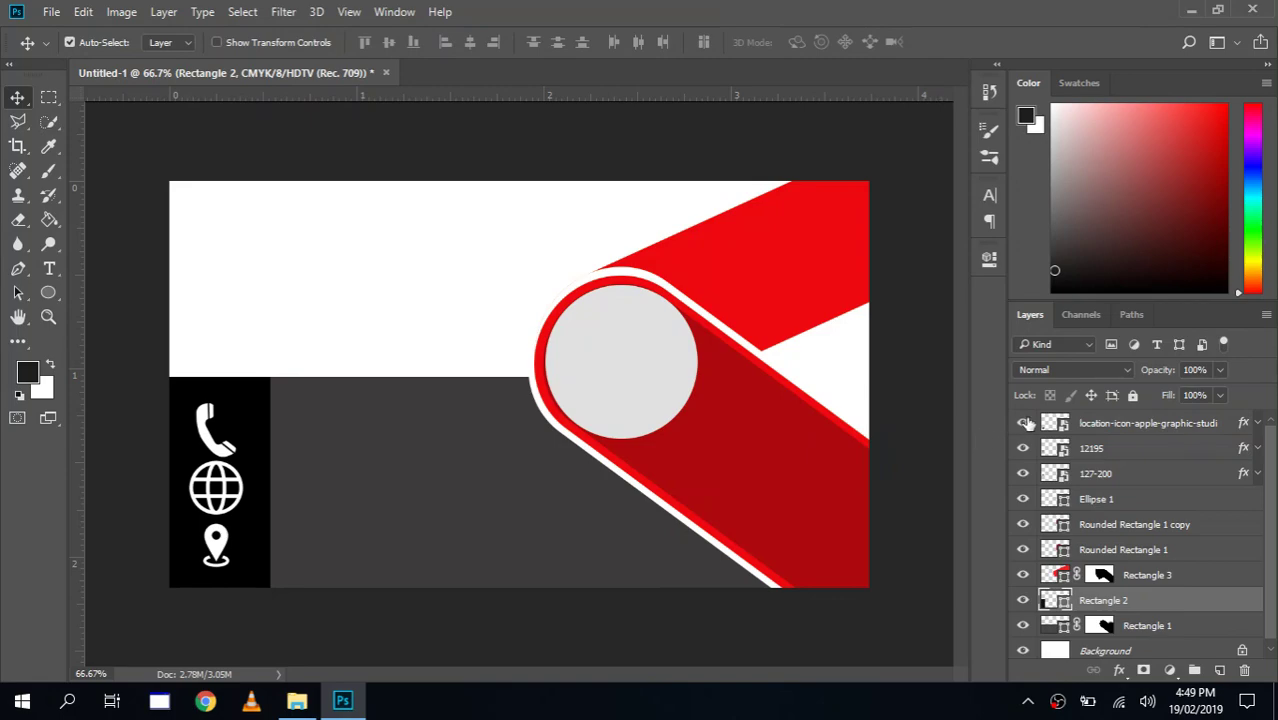
{"action": "left_click", "coordinate": [1132, 428]}
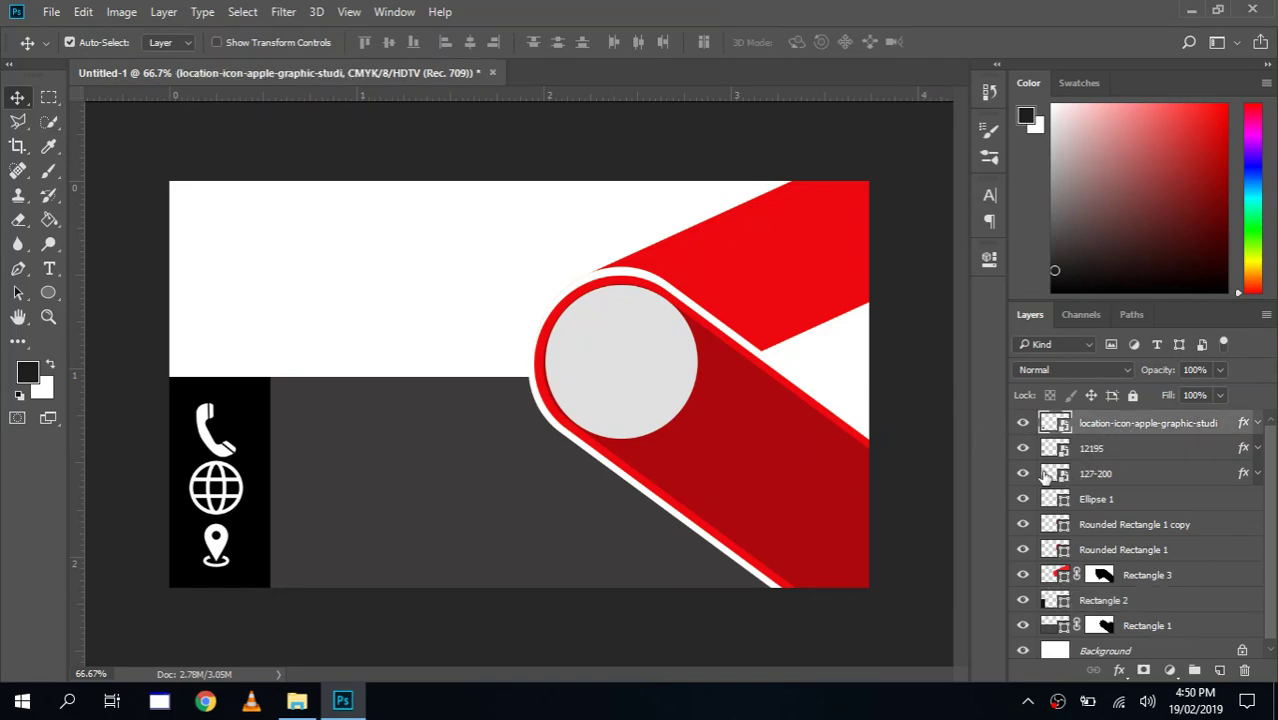
{"action": "left_click", "coordinate": [1024, 478]}
{"action": "left_click", "coordinate": [1024, 478]}
{"action": "left_click", "coordinate": [1125, 477]}
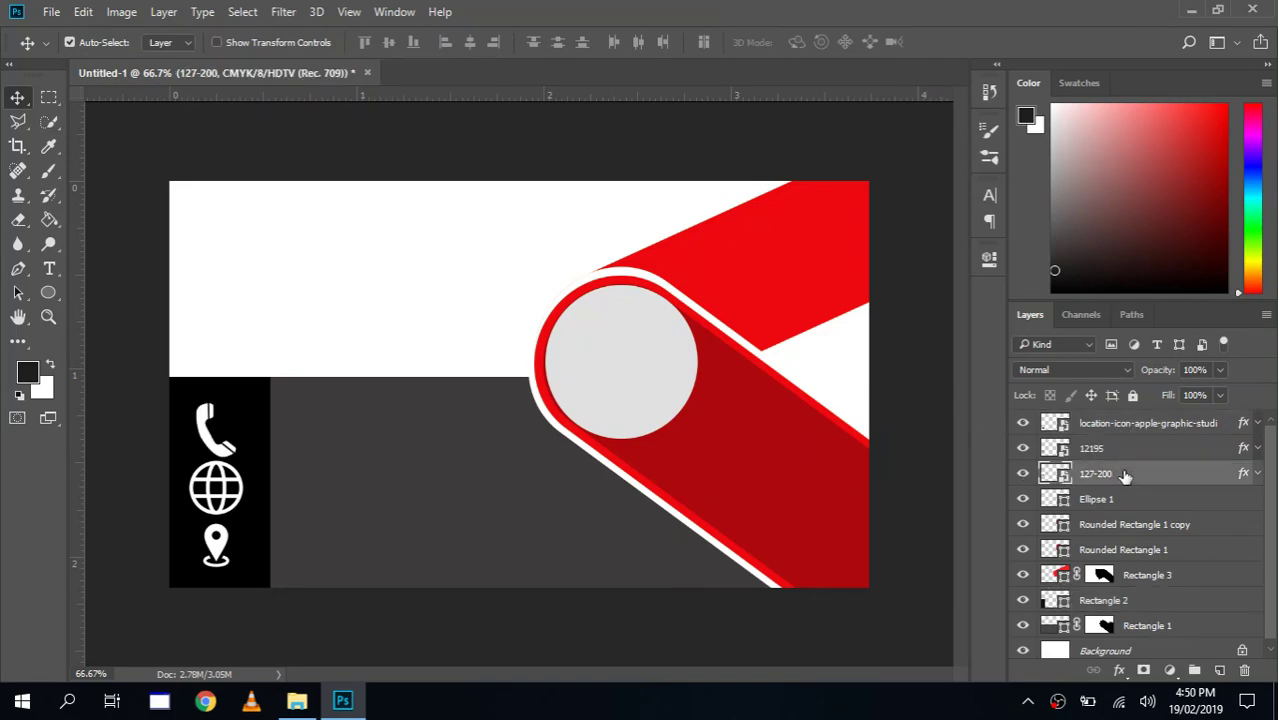
{"action": "key", "text": "Up"}
{"action": "key", "text": "Up"}
{"action": "key", "text": "Up"}
{"action": "key", "text": "Up"}
{"action": "key", "text": "Up"}
{"action": "key", "text": "Up"}
{"action": "key", "text": "Up"}
{"action": "key", "text": "Up"}
{"action": "key", "text": "Up"}
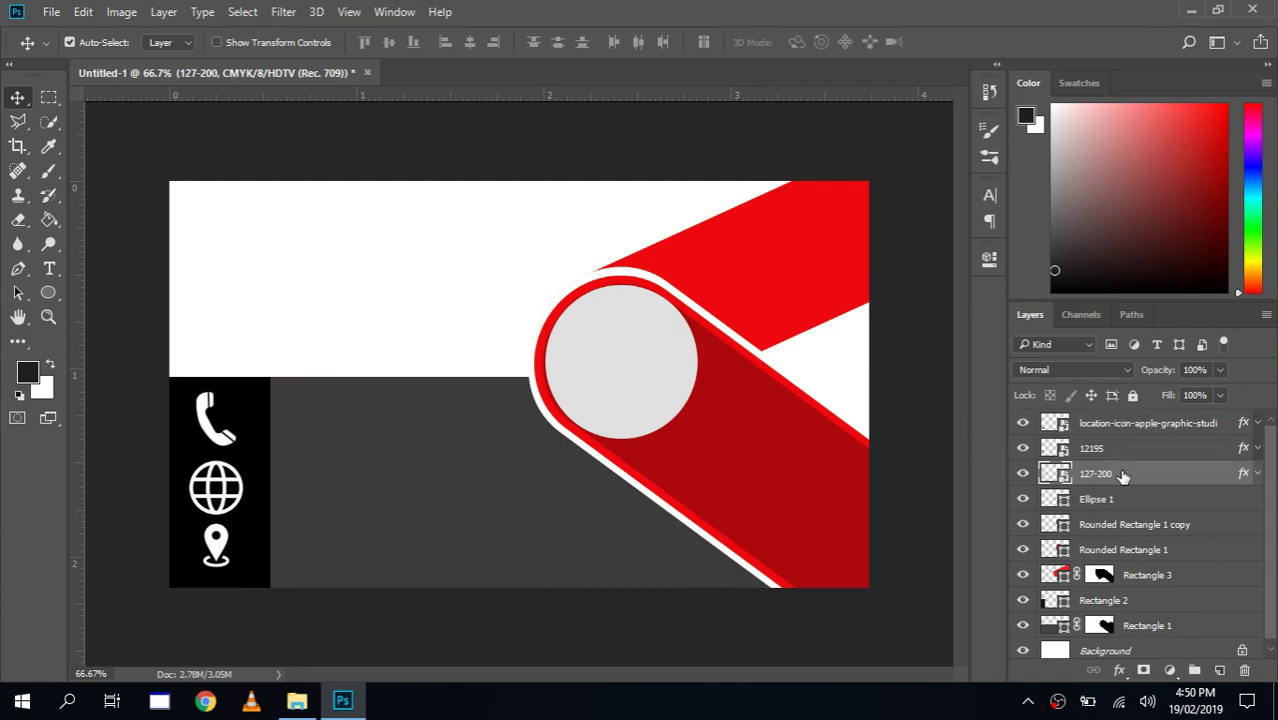
{"action": "key", "text": "Up"}
{"action": "key", "text": "Up"}
{"action": "left_click", "coordinate": [1123, 452]}
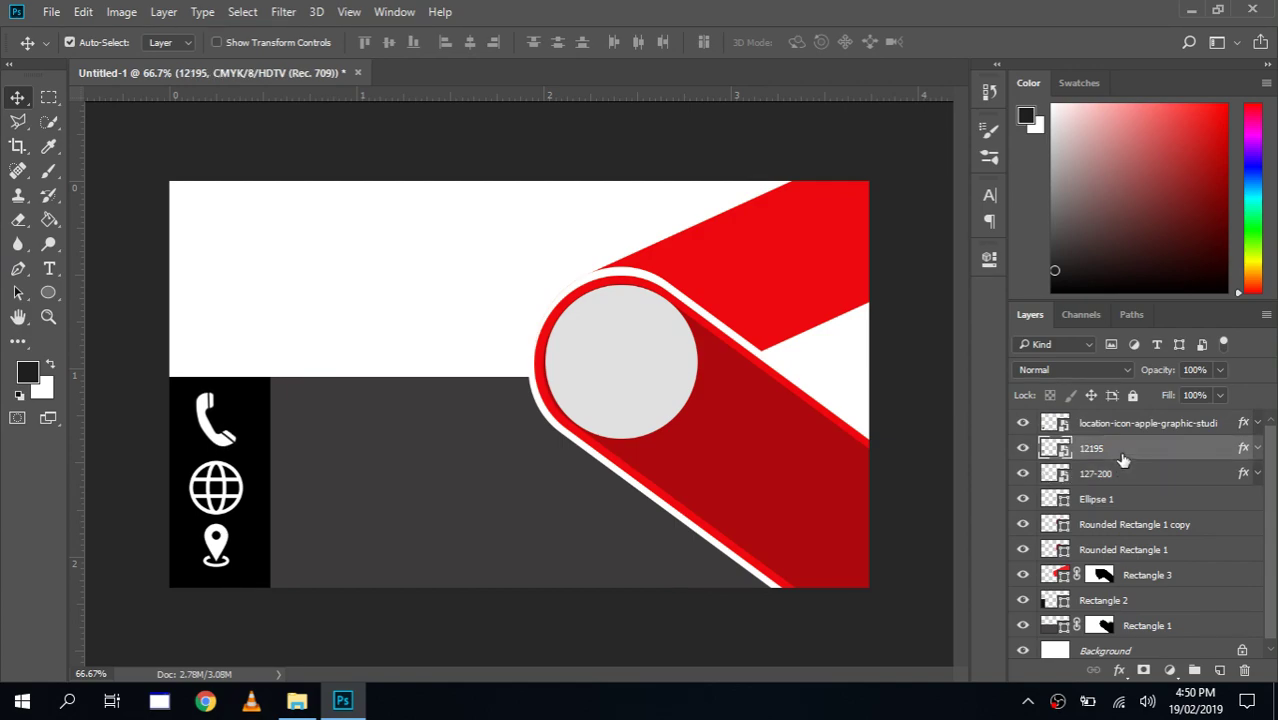
{"action": "key", "text": "Up"}
{"action": "key", "text": "Up"}
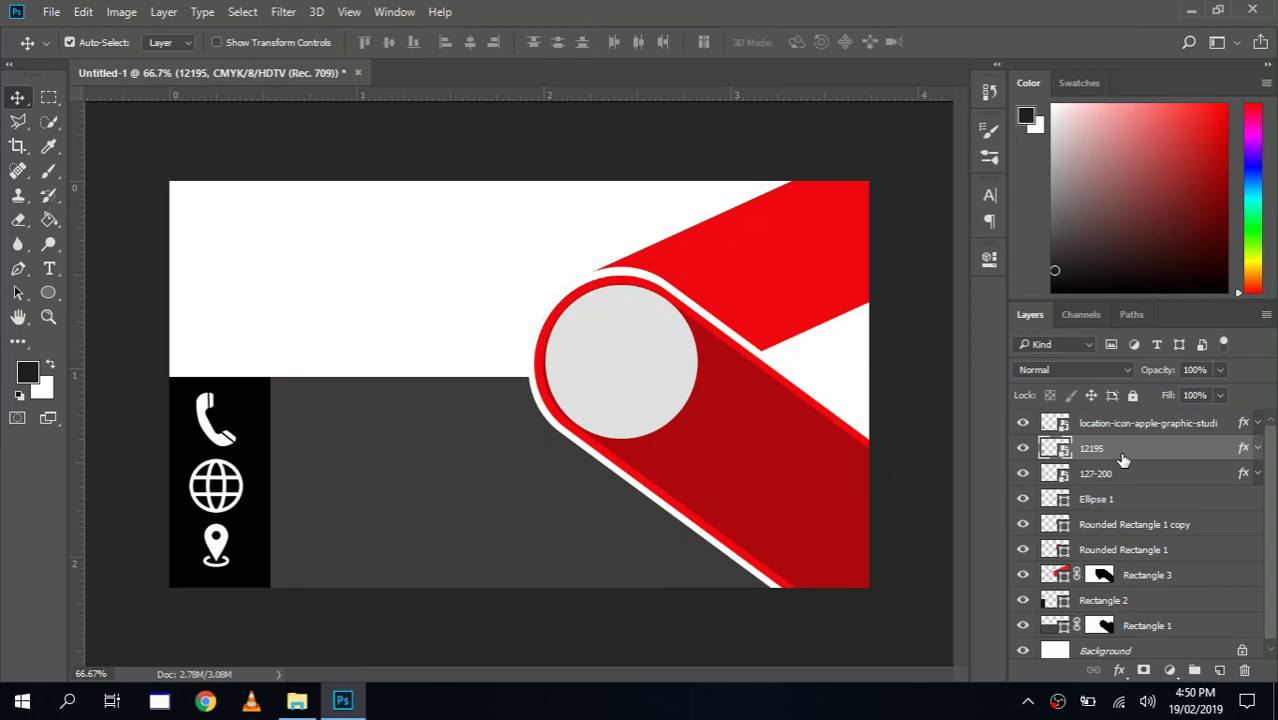
{"action": "key", "text": "Up"}
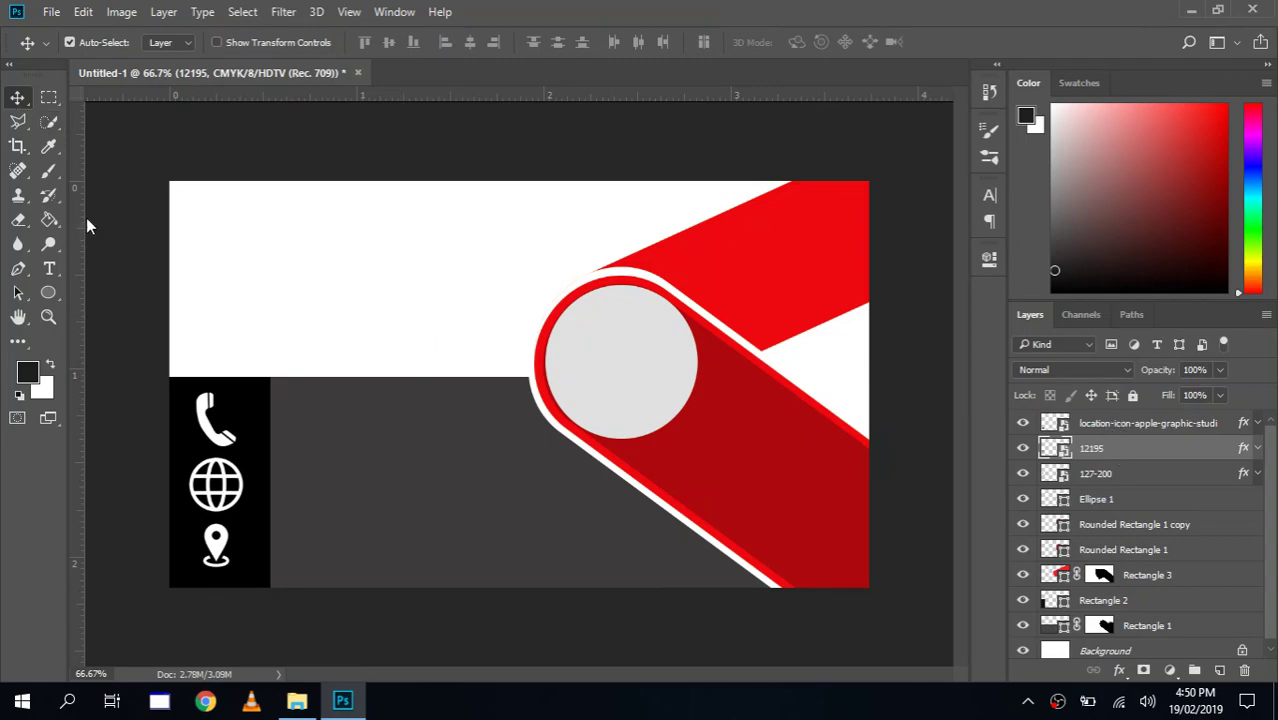
{"action": "left_click", "coordinate": [297, 700]}
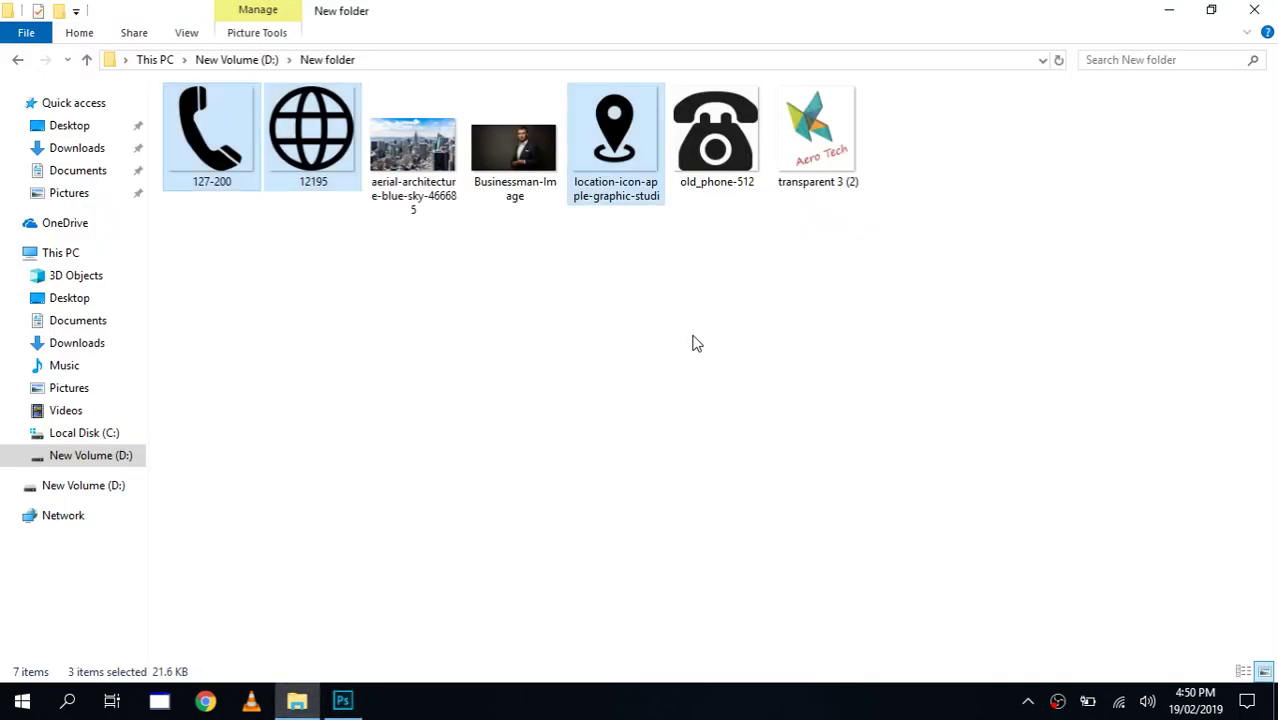
{"action": "mouse_move", "coordinate": [512, 150]}
{"action": "left_mouse_down"}
{"action": "mouse_move", "coordinate": [534, 484]}
{"action": "mouse_move", "coordinate": [607, 412]}
{"action": "left_mouse_up"}
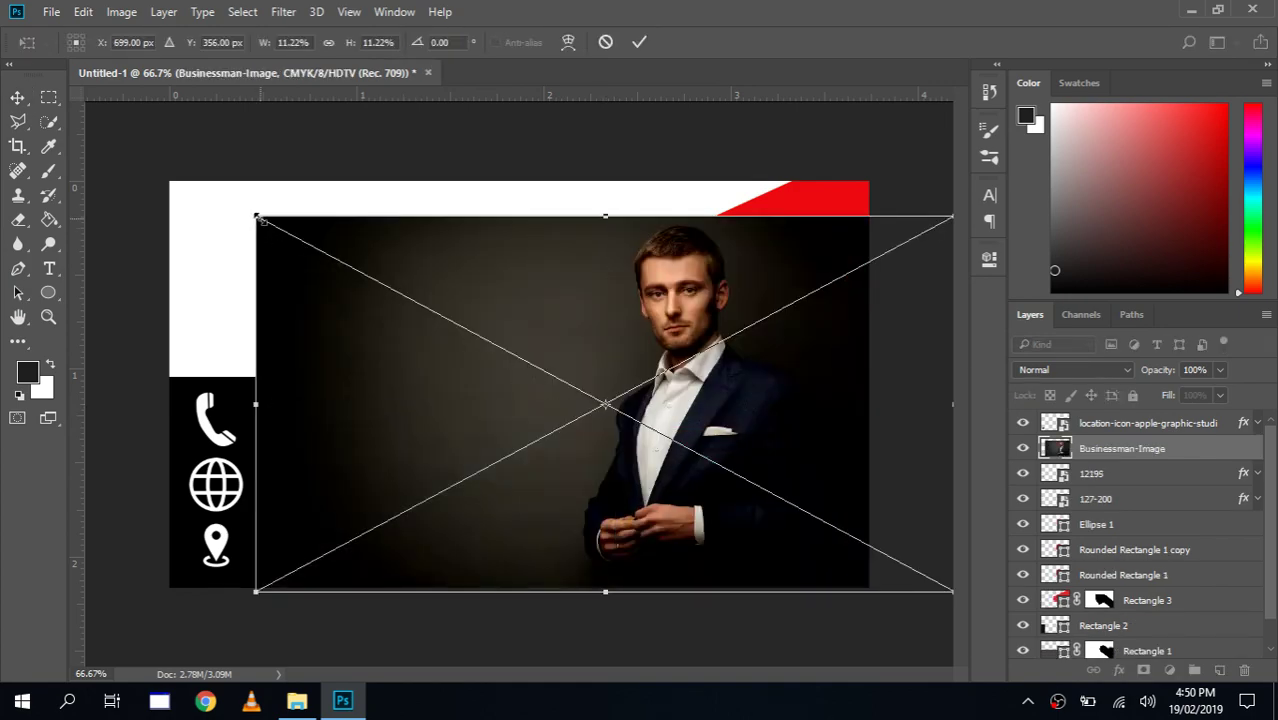
- Scale down the Businessman-Image photo and move it over the grey circle
{"action": "left_click_drag", "start_coordinate": [257, 216], "coordinate": [590, 342]}
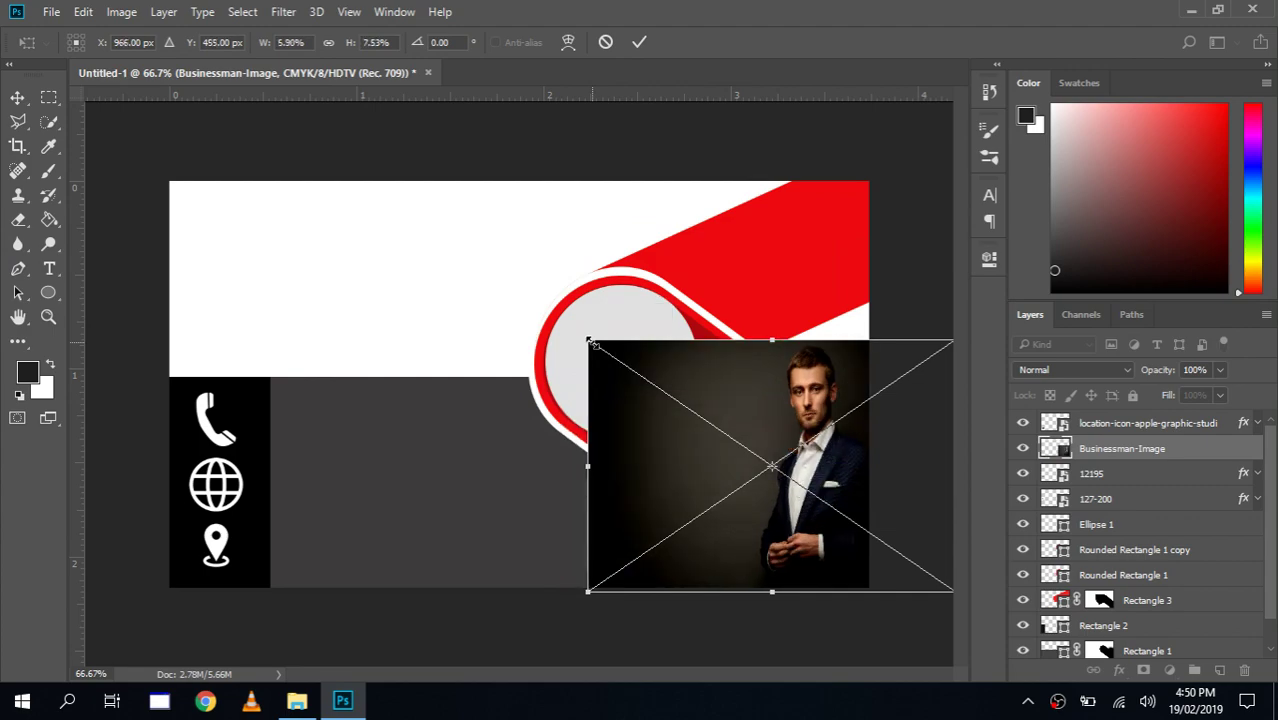
{"action": "key", "text": "ctrl+z"}
{"action": "left_click_drag", "start_coordinate": [257, 216], "coordinate": [595, 383]}
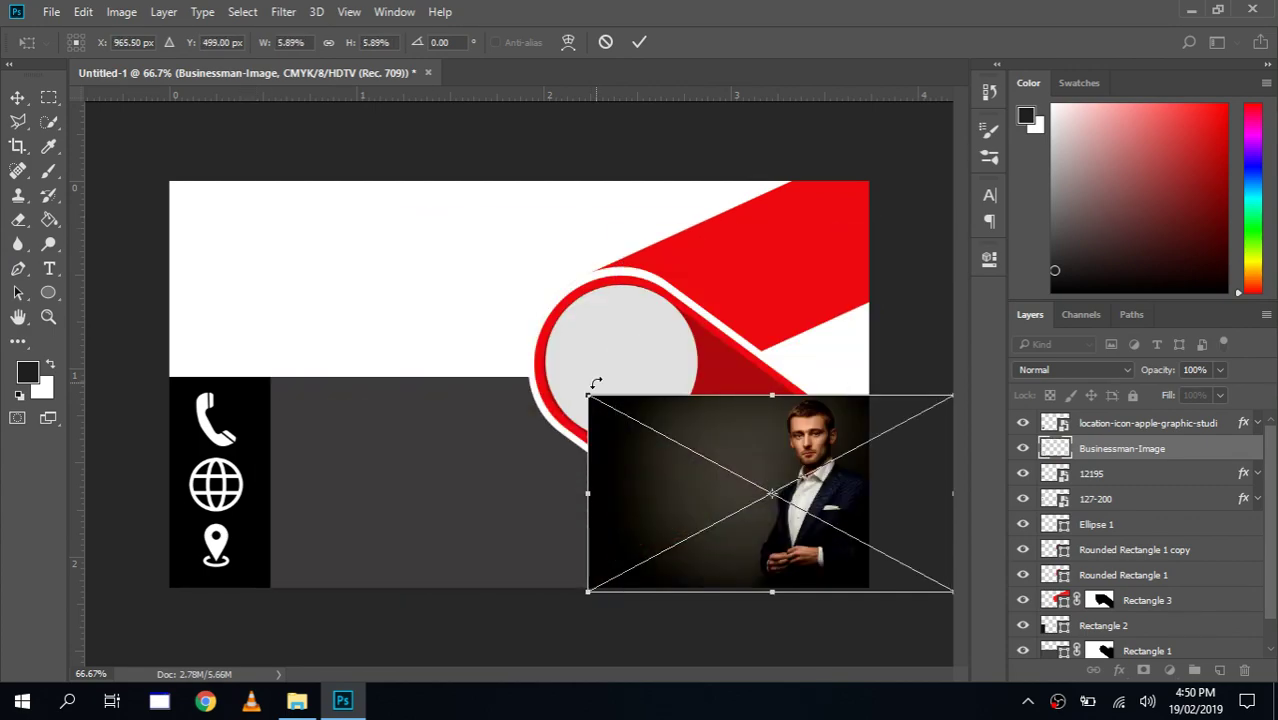
{"action": "mouse_move", "coordinate": [782, 430]}
{"action": "left_mouse_down"}
{"action": "mouse_move", "coordinate": [598, 315]}
{"action": "mouse_move", "coordinate": [588, 292]}
{"action": "left_mouse_up"}
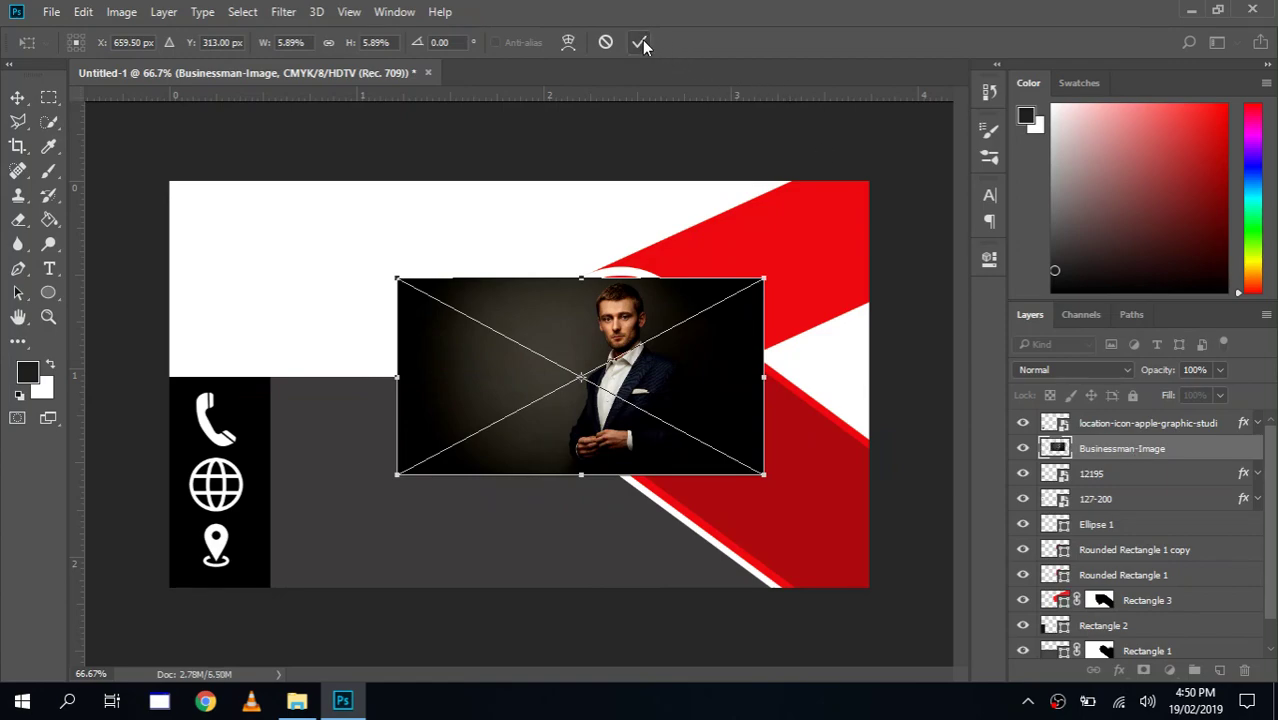
{"action": "key", "text": "Return"}
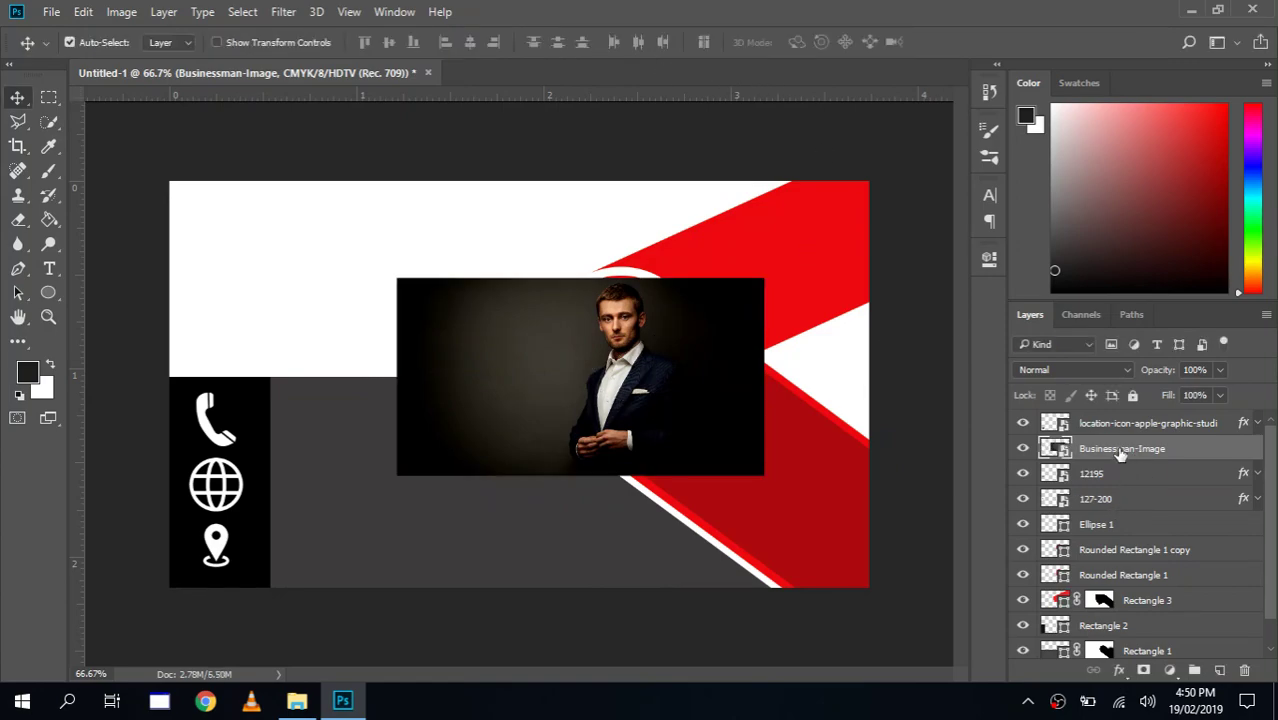
- Clip the photo to Ellipse 1, fine-tune its position, then drag the 'transparent 3 (2)' logo toward Photoshop
{"action": "left_click_drag", "start_coordinate": [1121, 450], "coordinate": [1118, 500]}
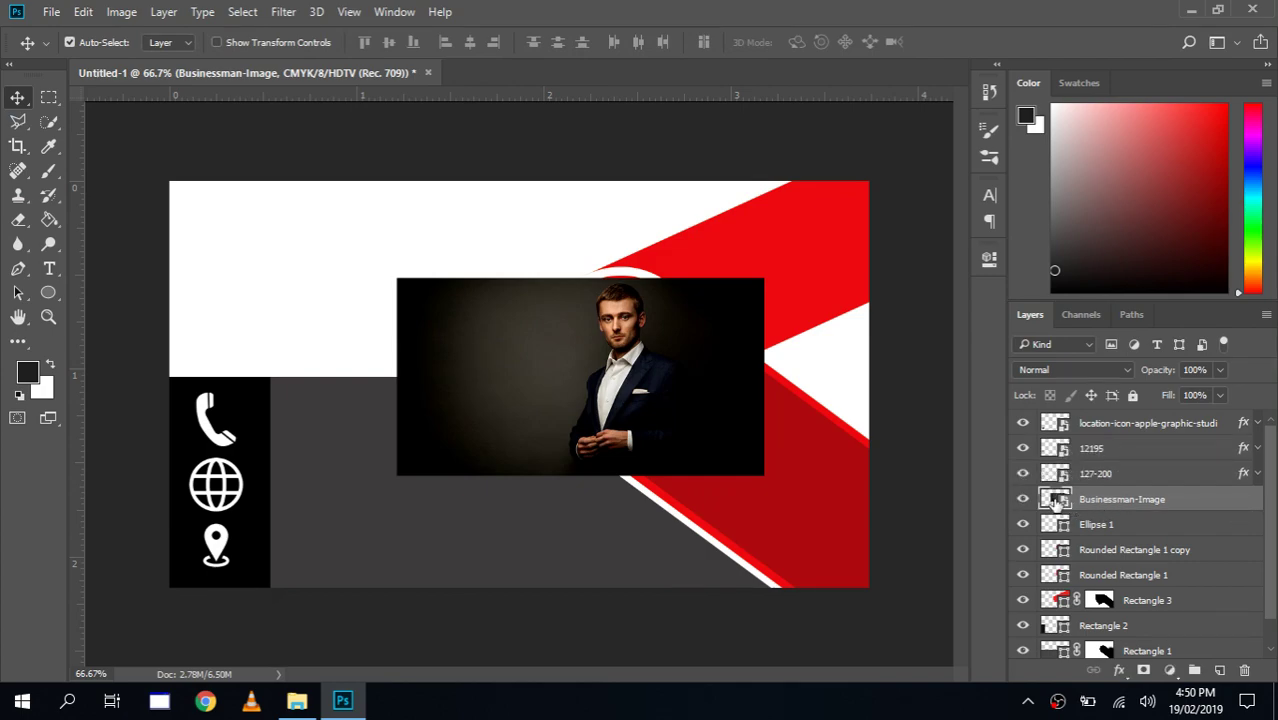
{"action": "right_click", "coordinate": [1075, 503]}
{"action": "left_click", "coordinate": [815, 494]}
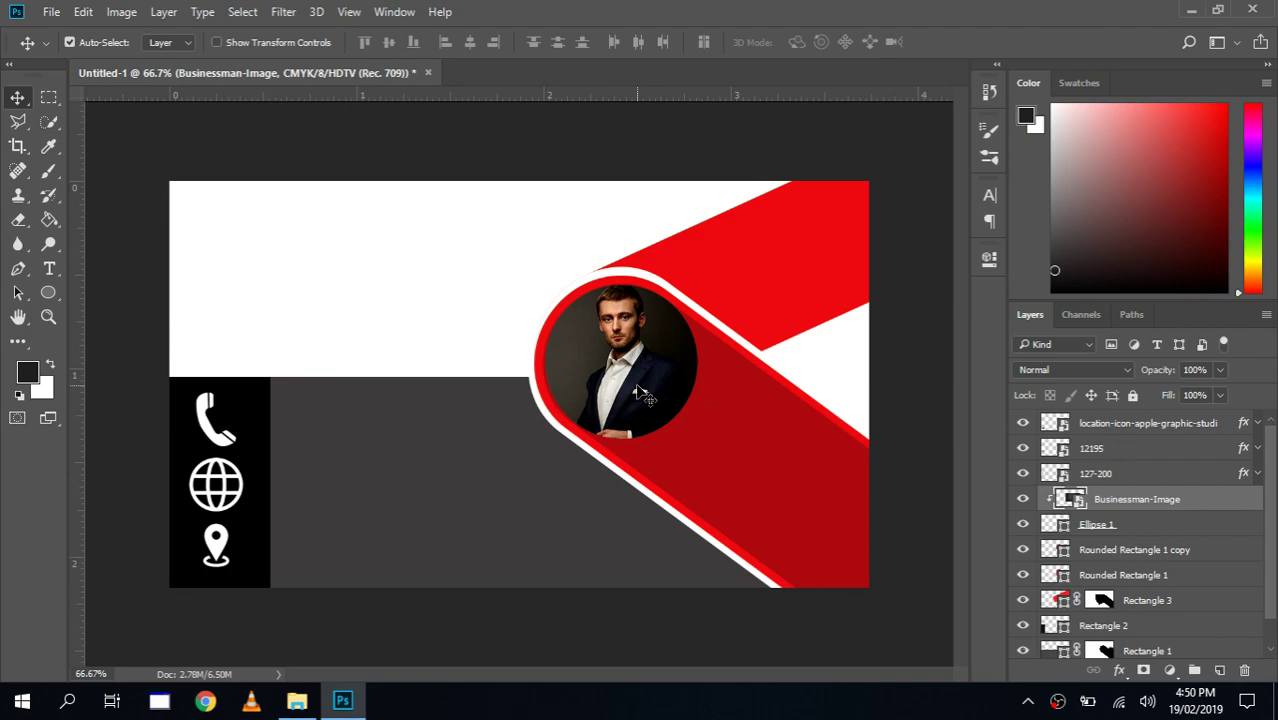
{"action": "left_click_drag", "start_coordinate": [637, 390], "coordinate": [633, 392]}
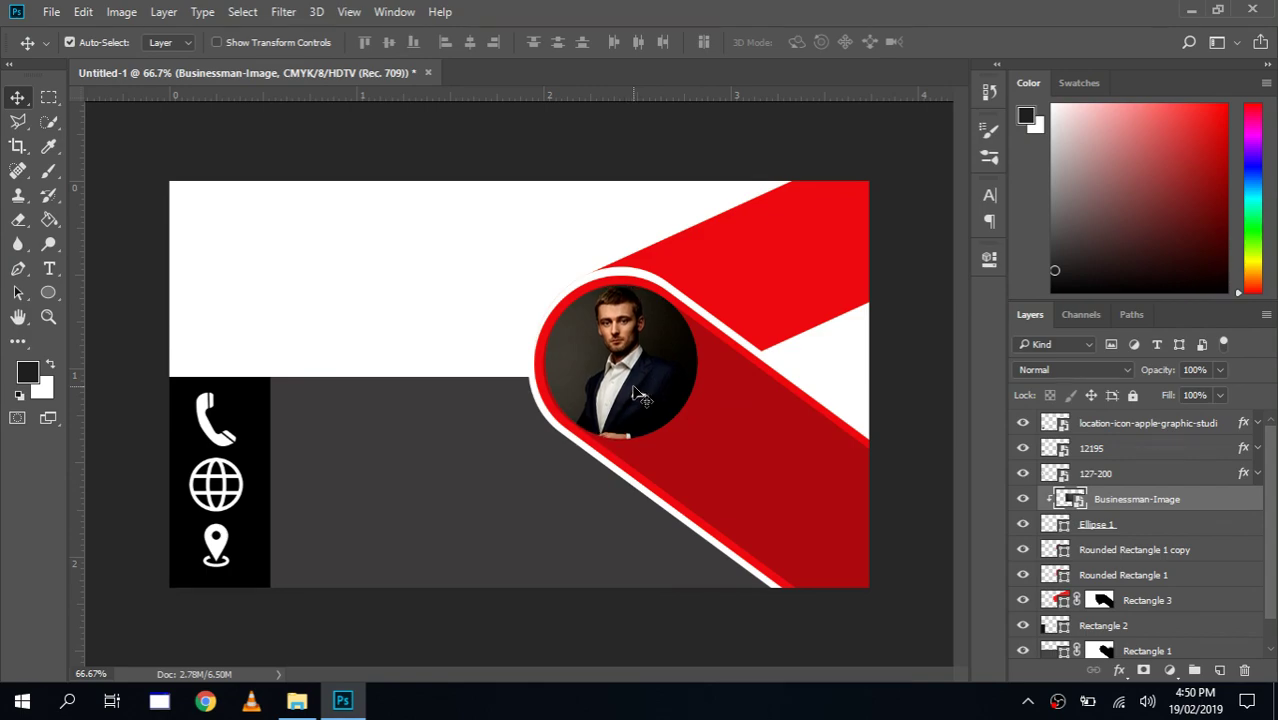
{"action": "left_click_drag", "start_coordinate": [632, 391], "coordinate": [634, 390]}
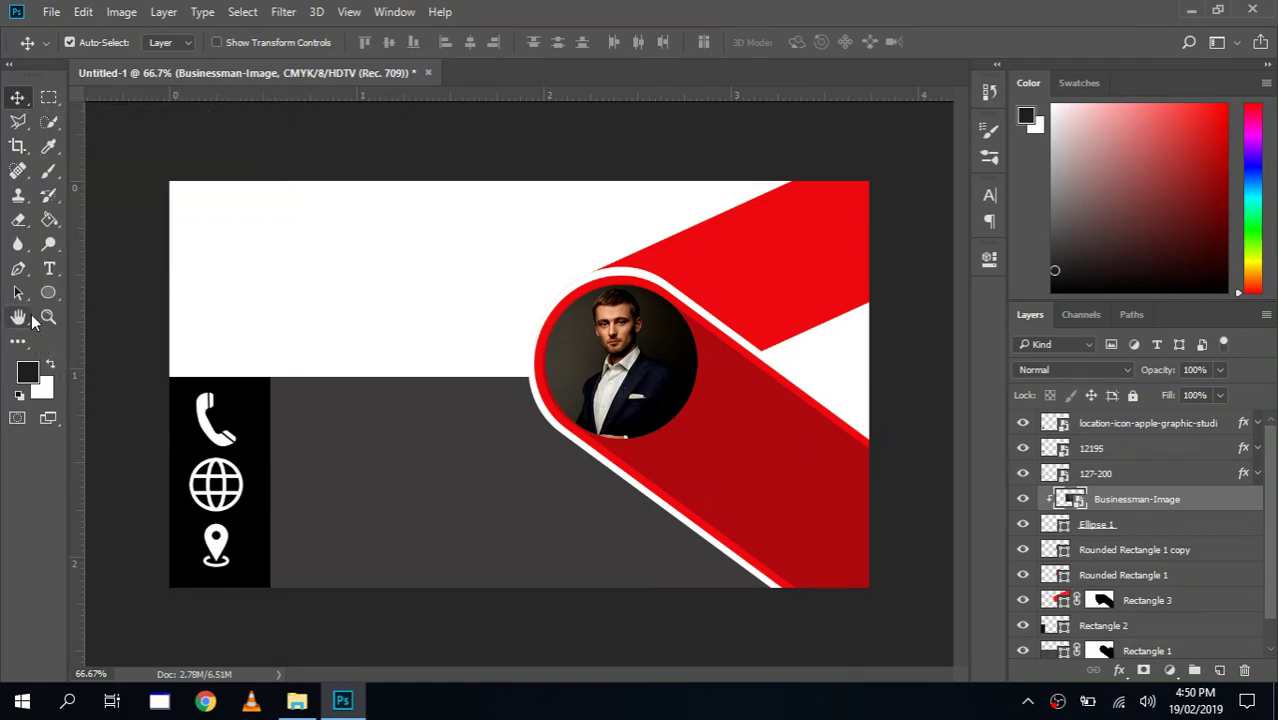
{"action": "left_click", "coordinate": [296, 700]}
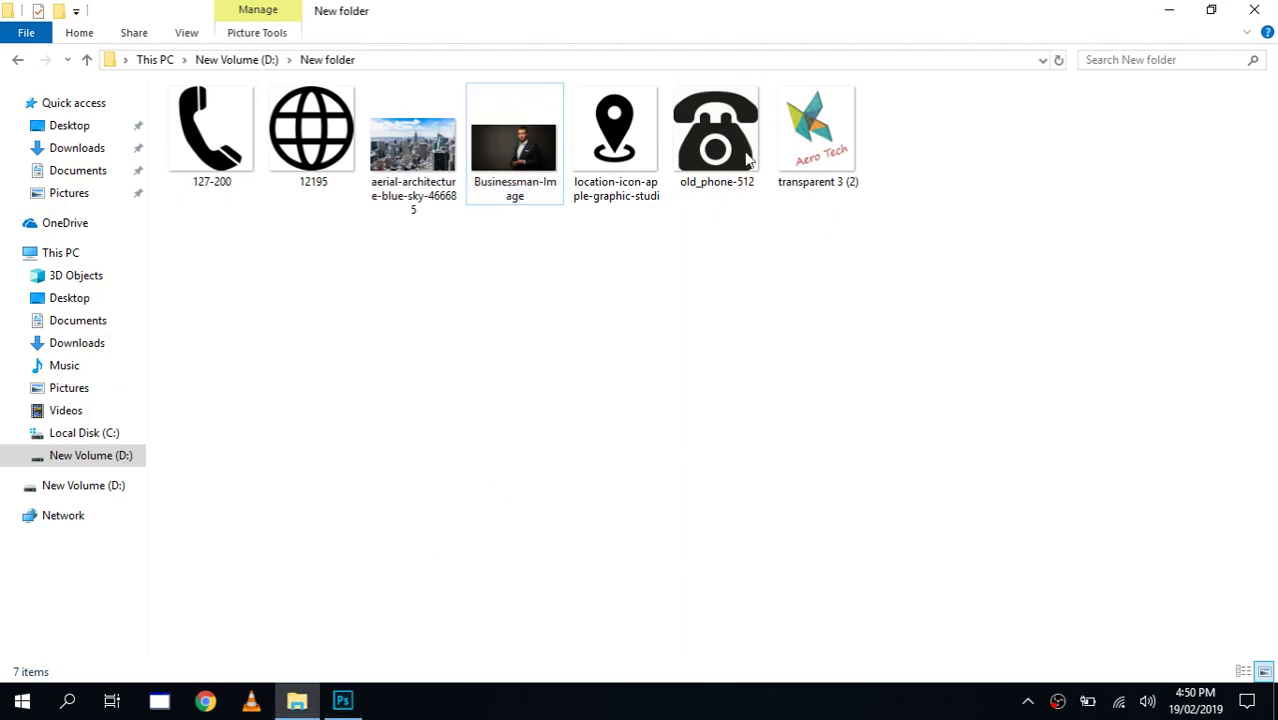
{"action": "left_click_drag", "start_coordinate": [812, 135], "coordinate": [333, 652]}
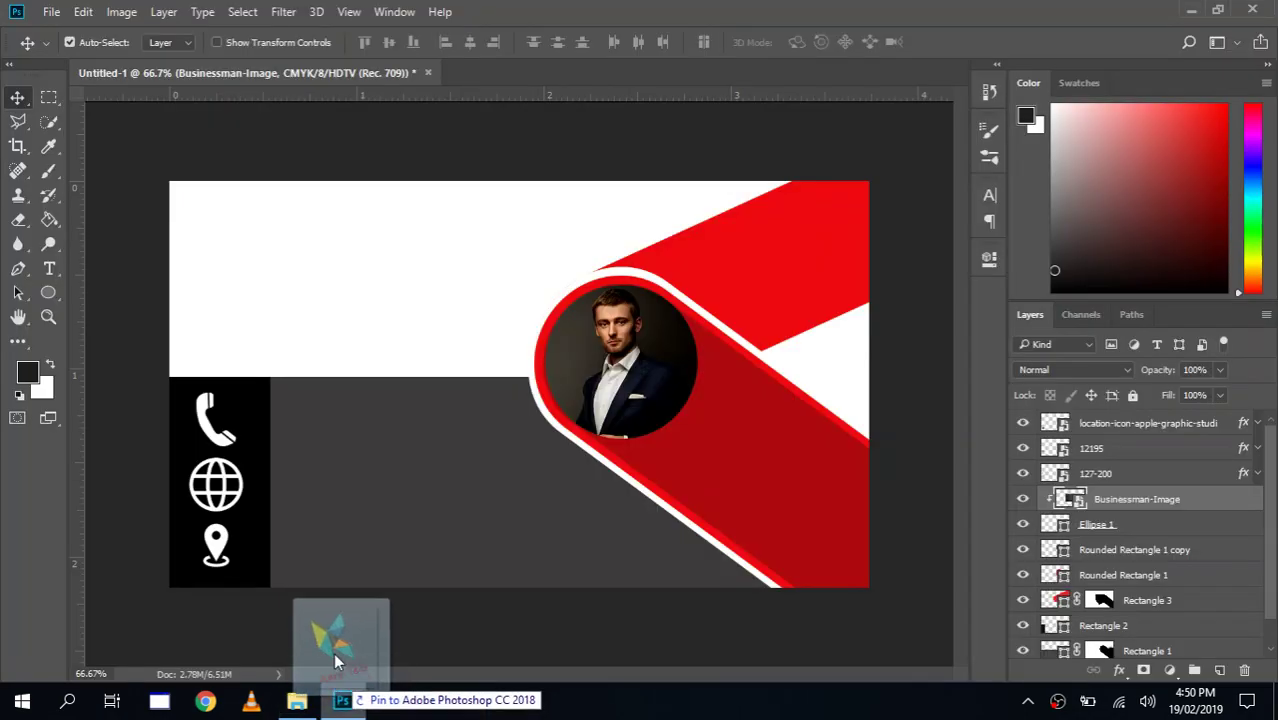
- Drop the 'transparent 3 (2)' logo on the card, scale it to about 25%, and place it top-left
{"action": "left_click_drag", "start_coordinate": [333, 652], "coordinate": [236, 248]}
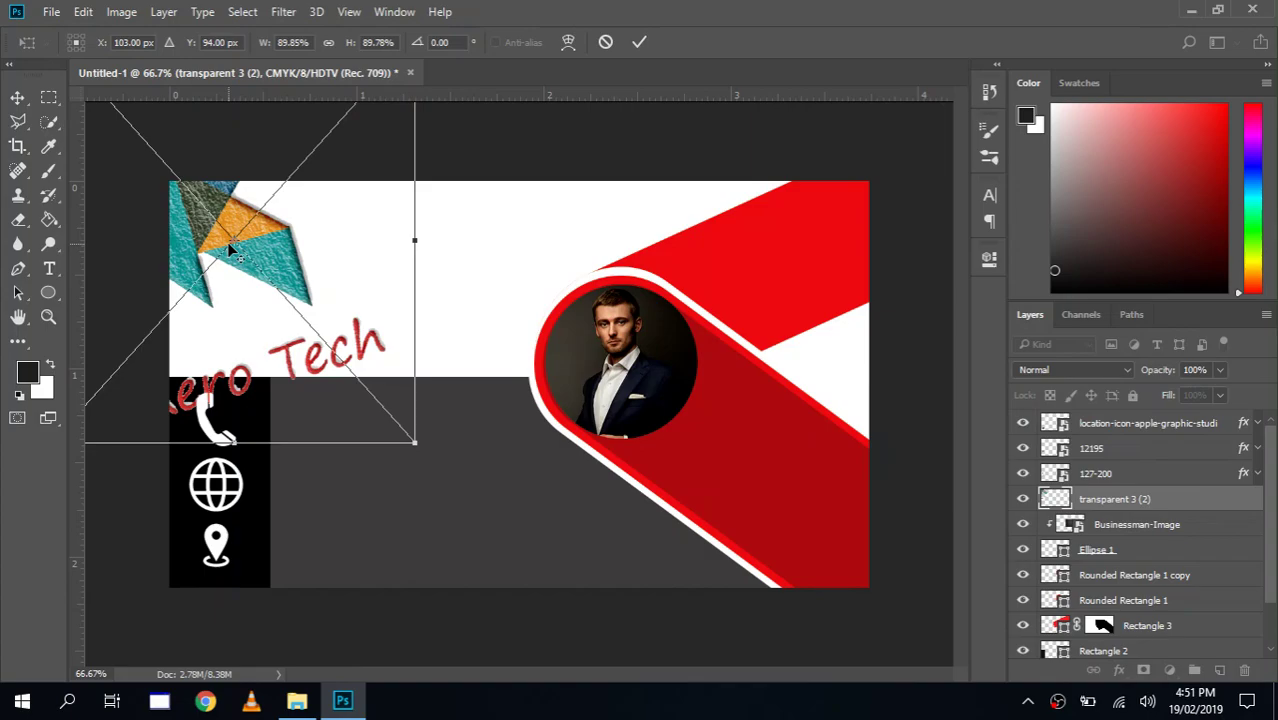
{"action": "mouse_move", "coordinate": [230, 249]}
{"action": "left_mouse_down"}
{"action": "mouse_move", "coordinate": [355, 290]}
{"action": "mouse_move", "coordinate": [380, 351]}
{"action": "left_mouse_up"}
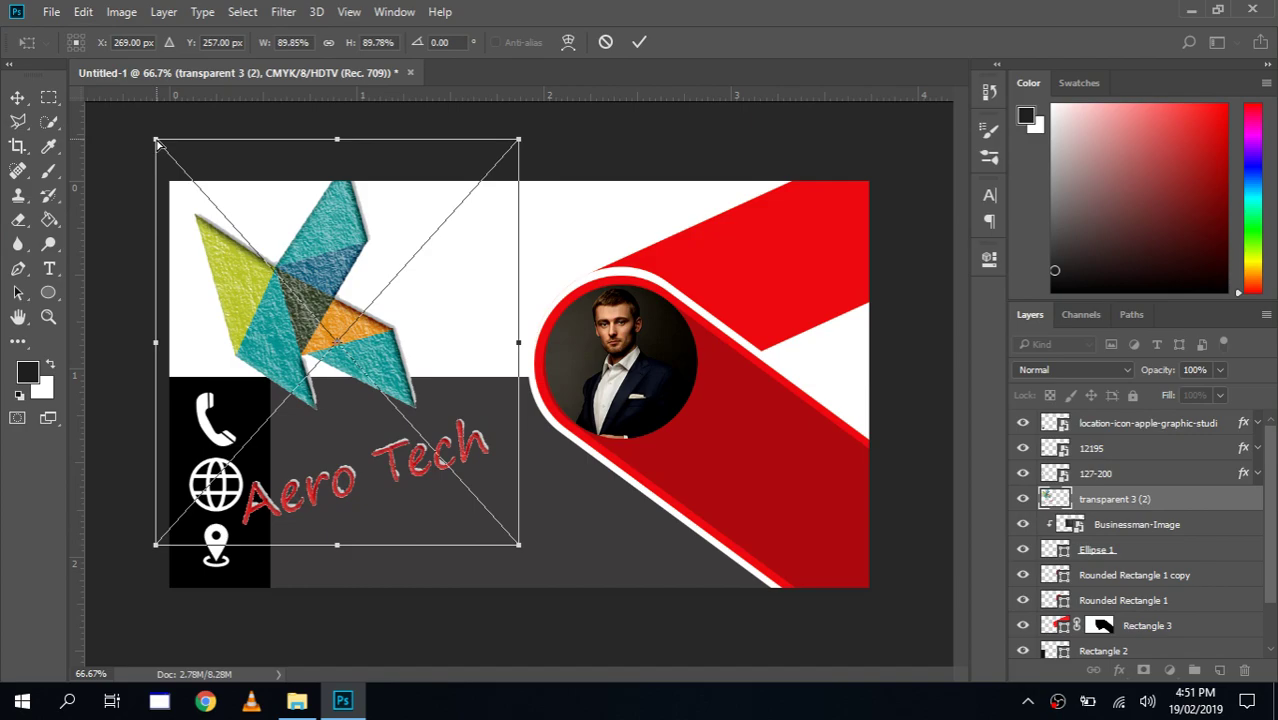
{"action": "left_click_drag", "start_coordinate": [157, 143], "coordinate": [380, 345]}
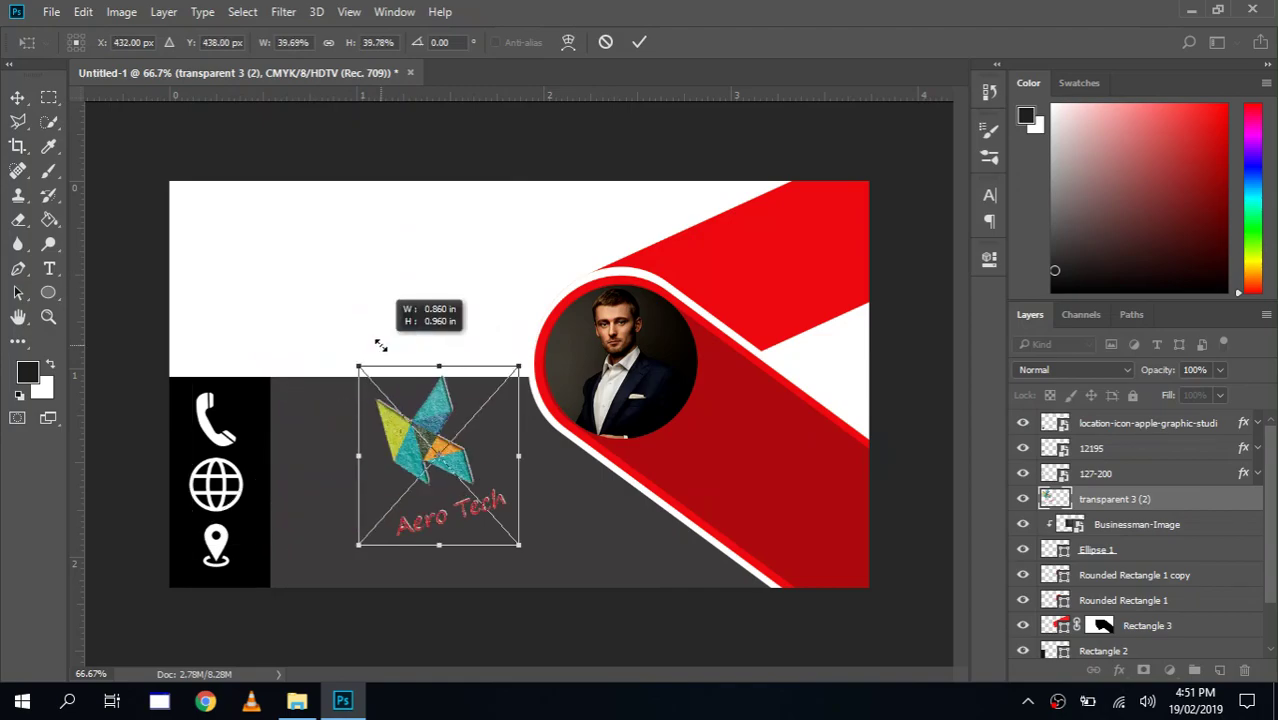
{"action": "left_click_drag", "start_coordinate": [380, 345], "coordinate": [405, 397]}
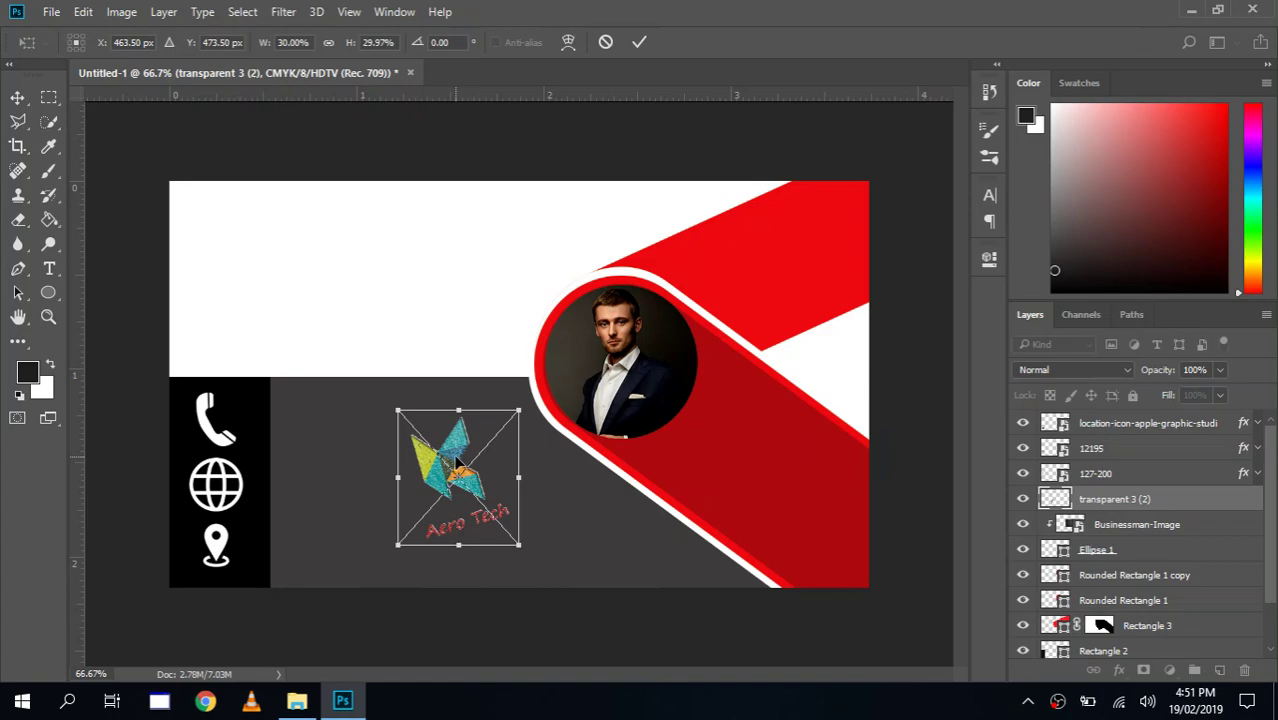
{"action": "left_click_drag", "start_coordinate": [457, 462], "coordinate": [238, 242]}
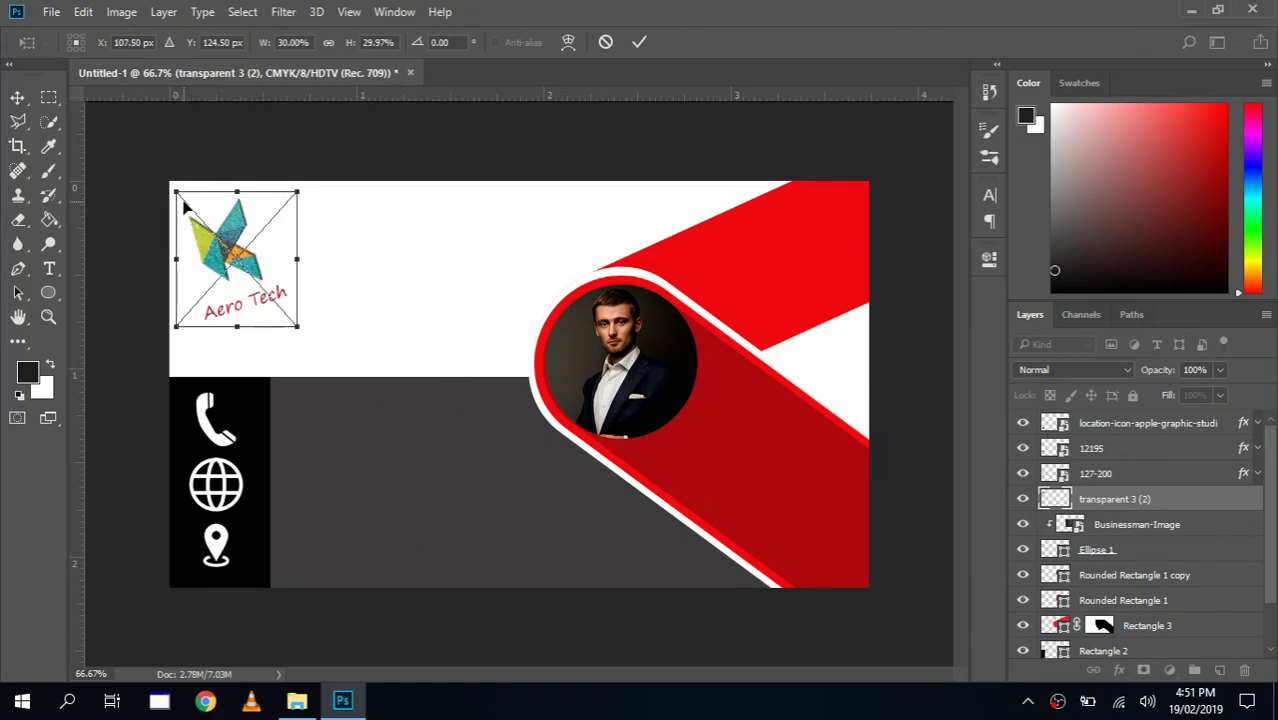
{"action": "left_click_drag", "start_coordinate": [178, 190], "coordinate": [201, 215]}
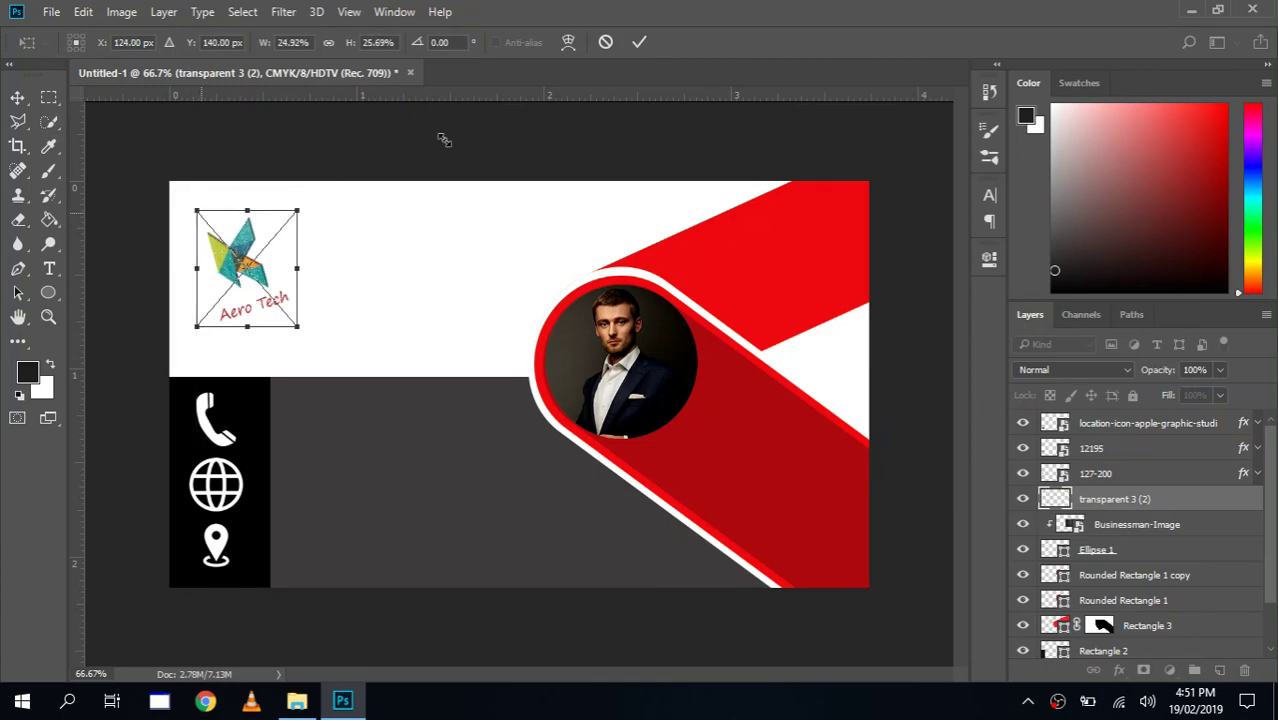
{"action": "left_click", "coordinate": [640, 42]}
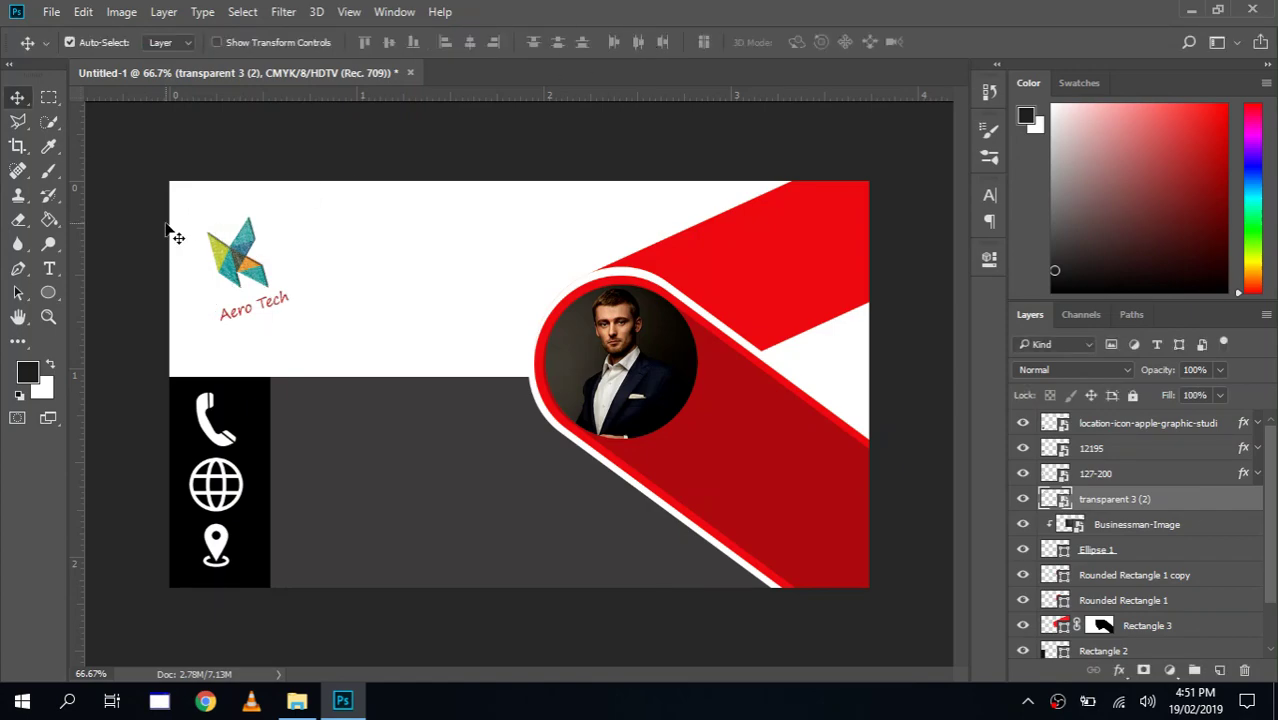
- Type the heading 'Aerotech Graphics' to the right of the logo, correcting the typo
{"action": "left_click", "coordinate": [49, 268]}
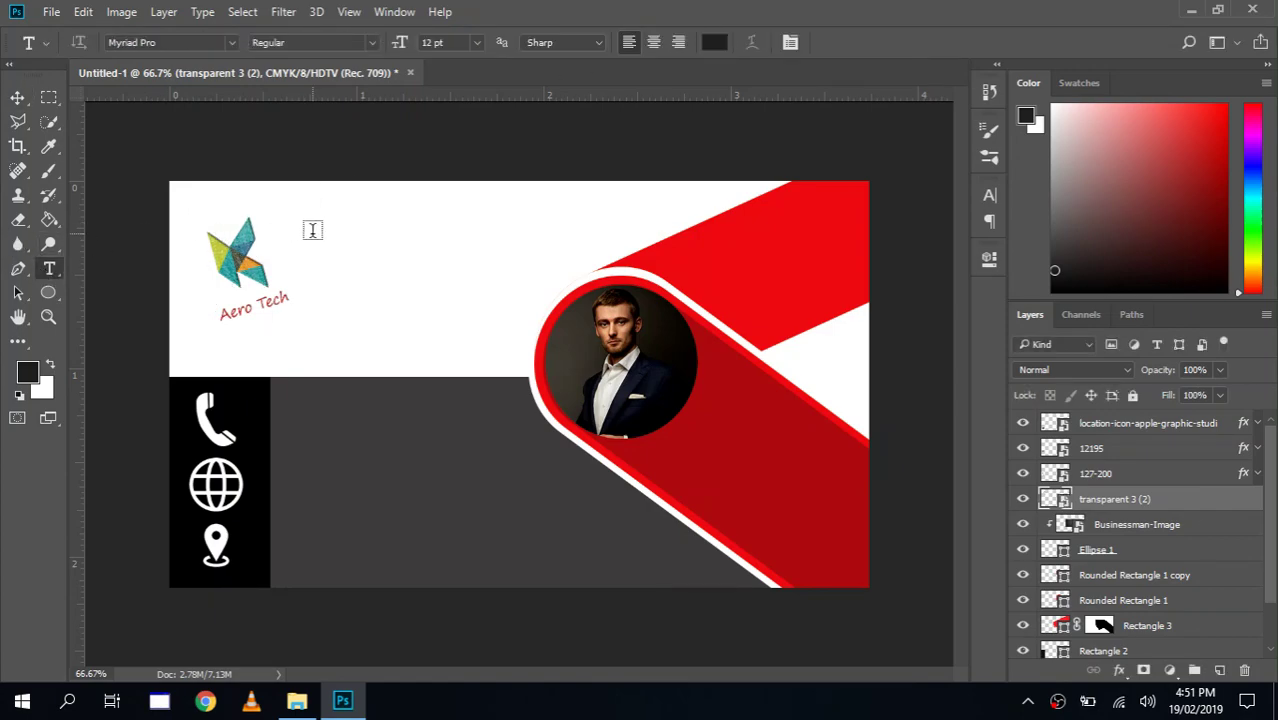
{"action": "left_click", "coordinate": [326, 314]}
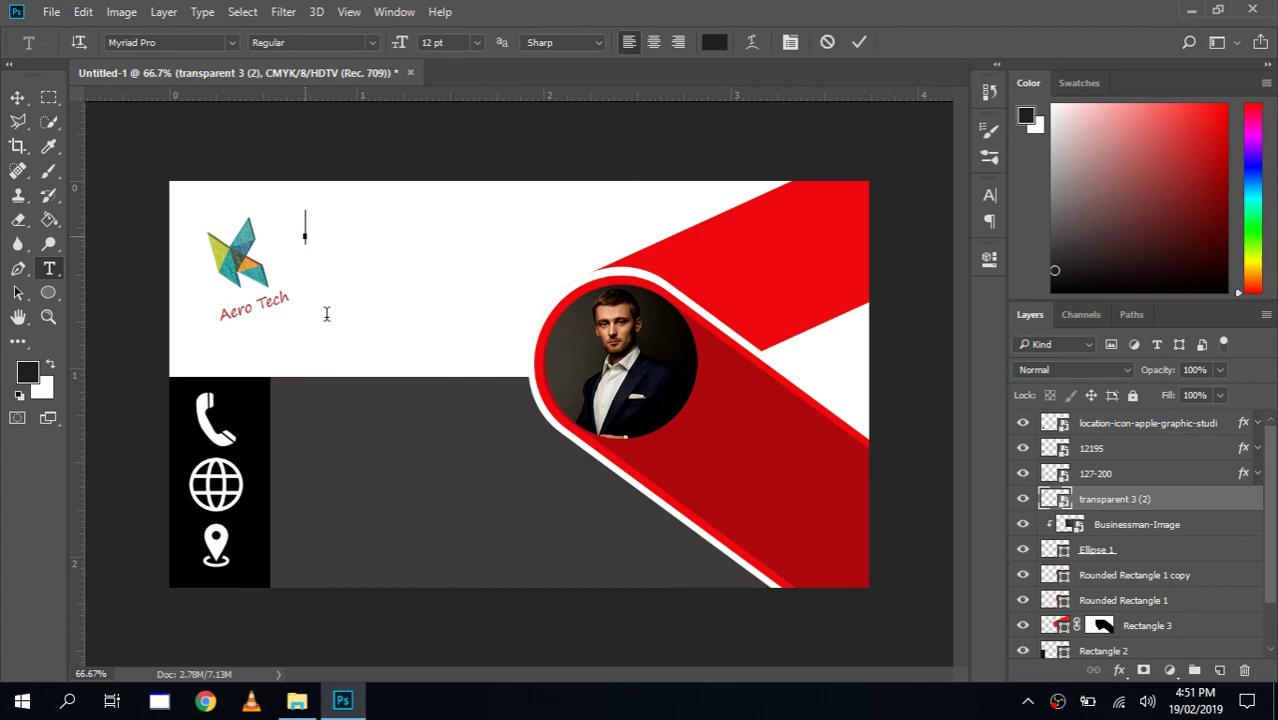
{"action": "type", "text": "Aero"}
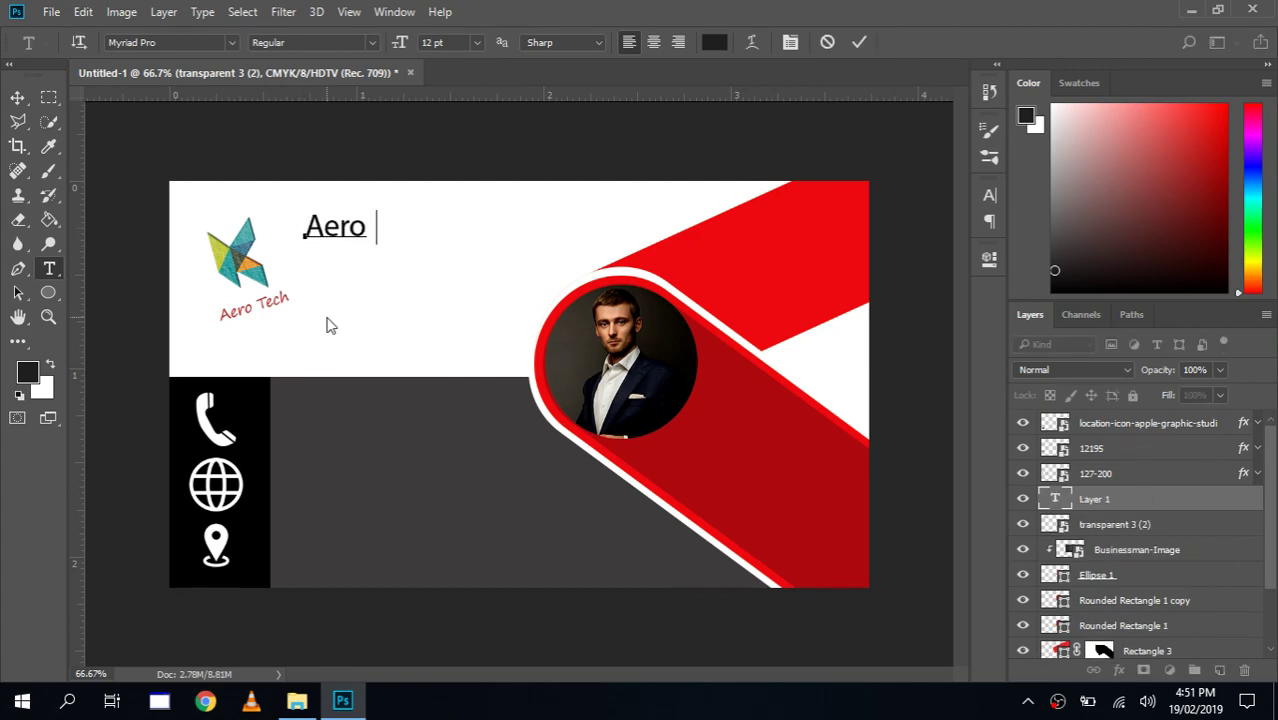
{"action": "type", "text": "tech Grap"}
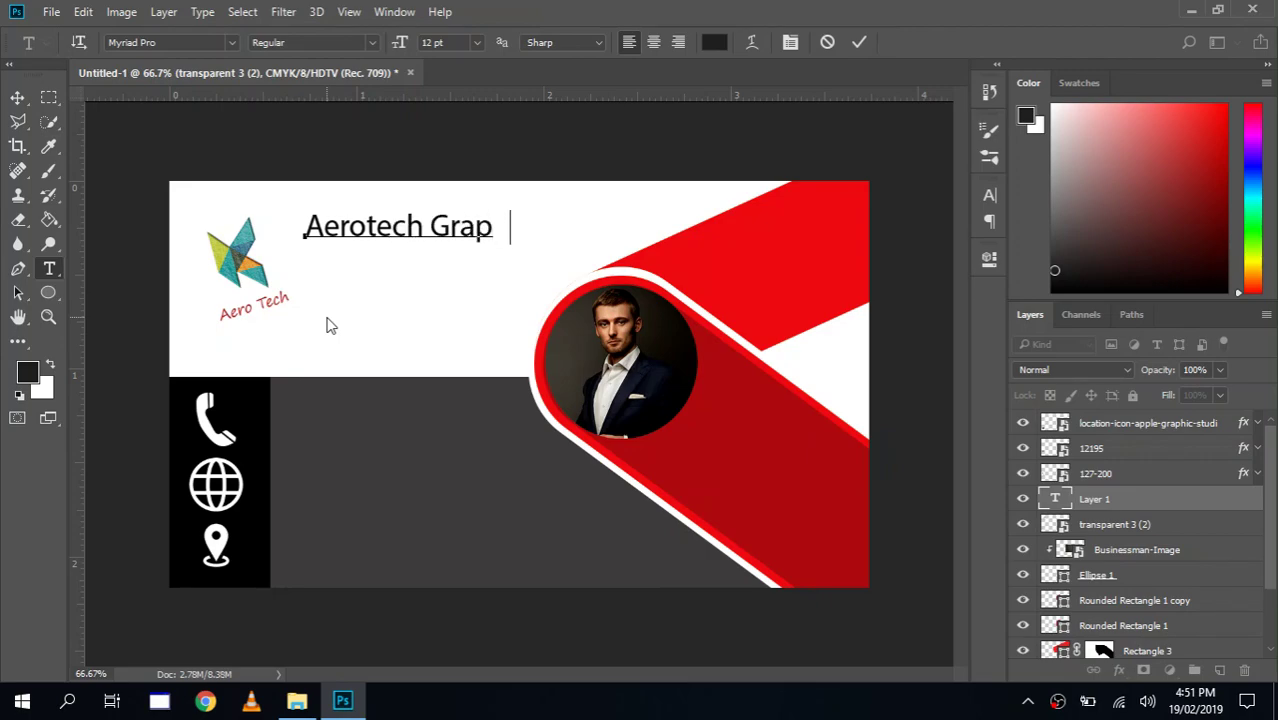
{"action": "type", "text": "hocs"}
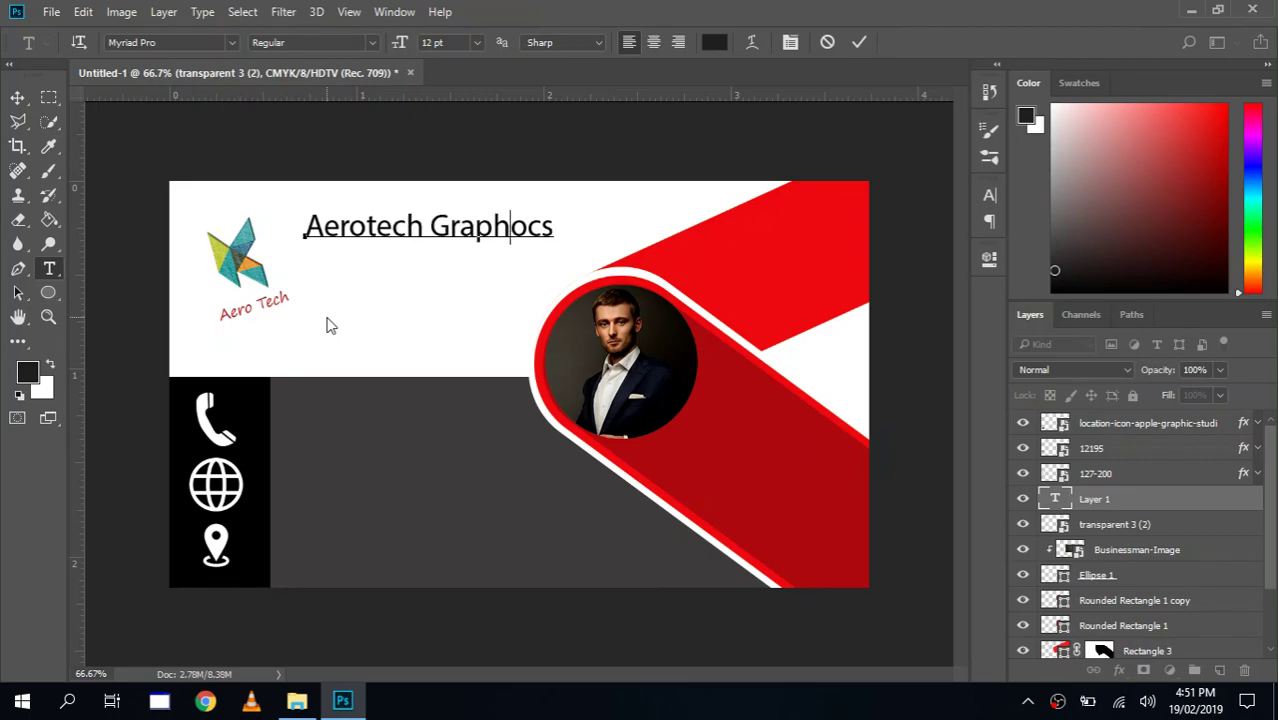
{"action": "key", "text": "Delete"}
{"action": "key", "text": "Delete"}
{"action": "key", "text": "Delete"}
{"action": "type", "text": "ics"}
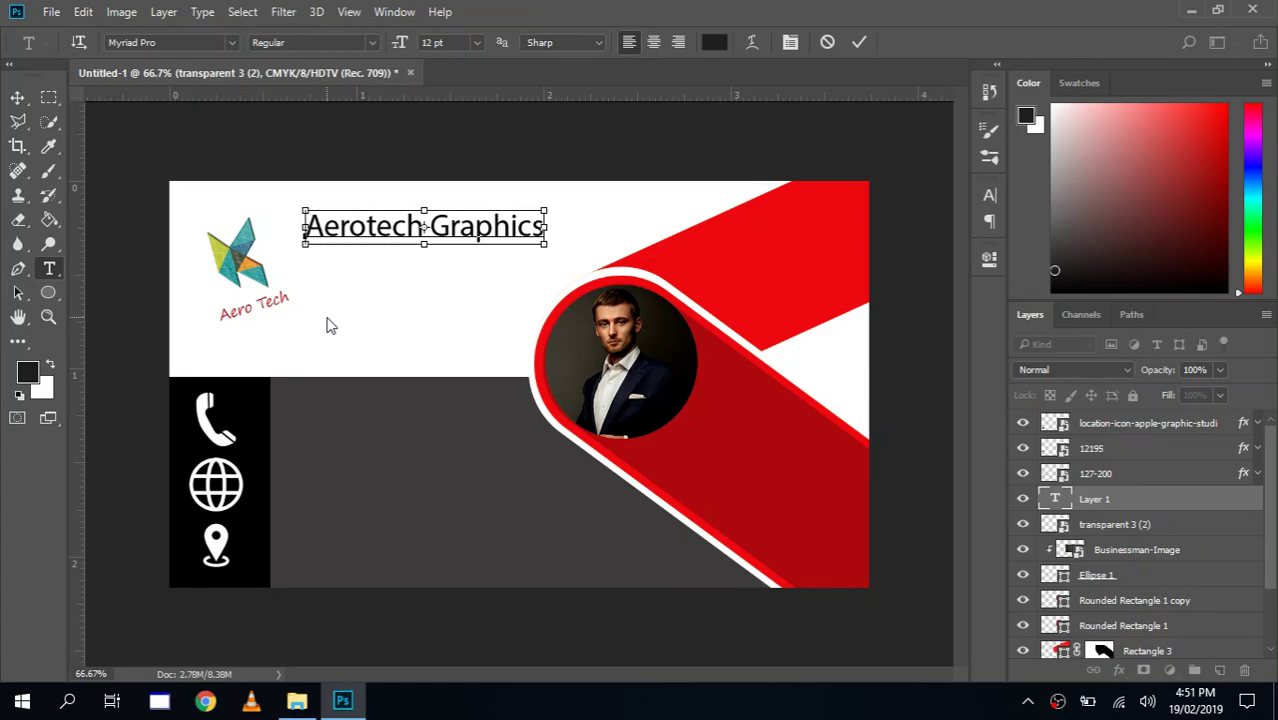
- Make the whole heading near-black and Bold
{"action": "key", "text": "ctrl+a"}
{"action": "left_click", "coordinate": [707, 44]}
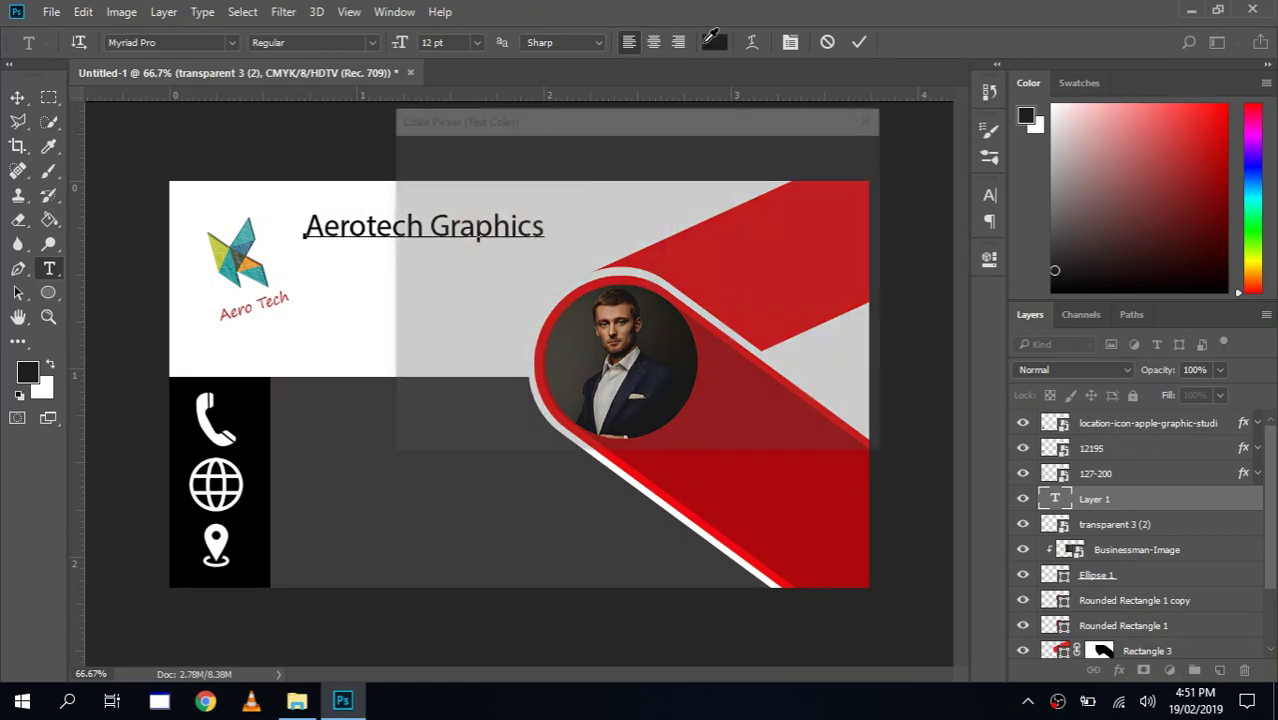
{"action": "left_click", "coordinate": [401, 386]}
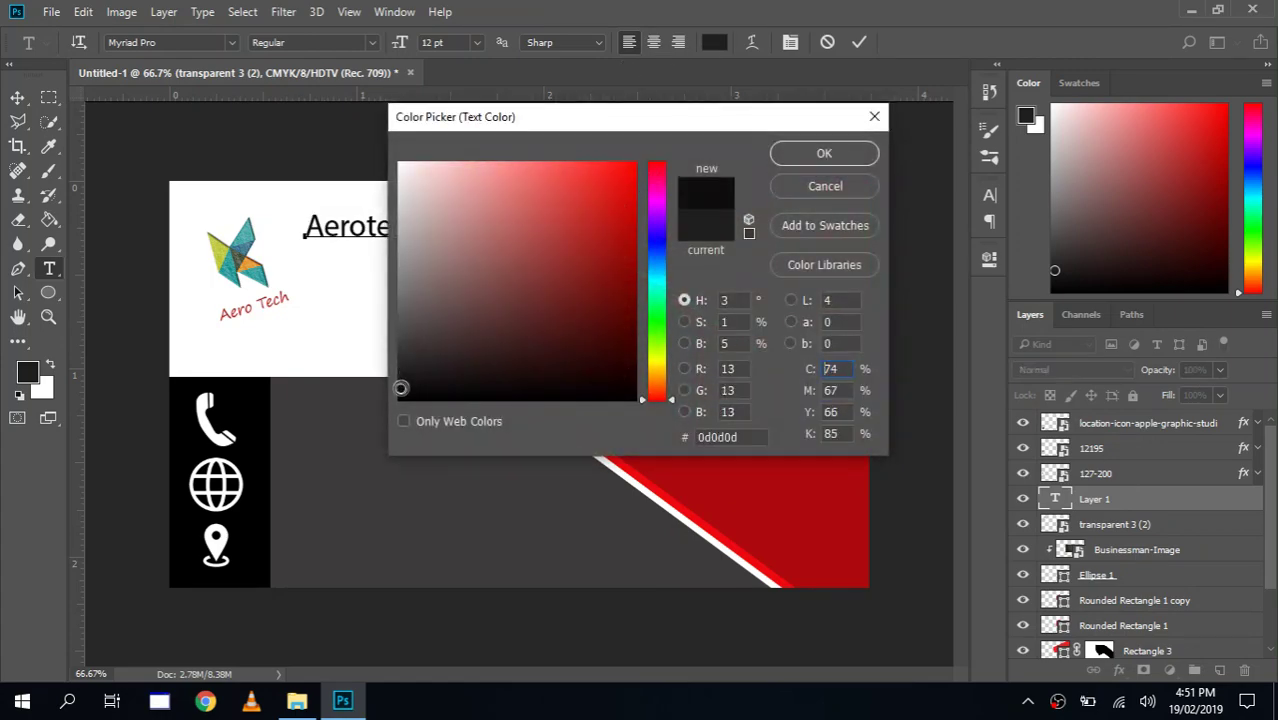
{"action": "left_click", "coordinate": [824, 153]}
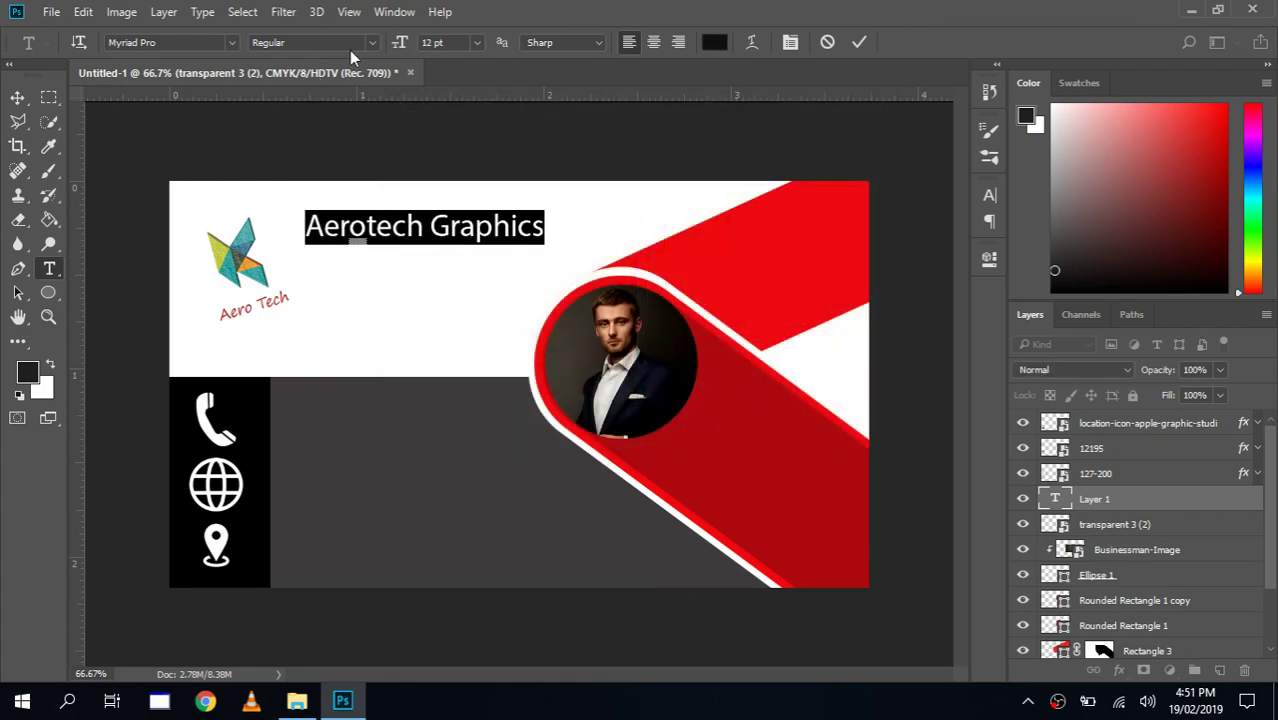
{"action": "left_click", "coordinate": [376, 42]}
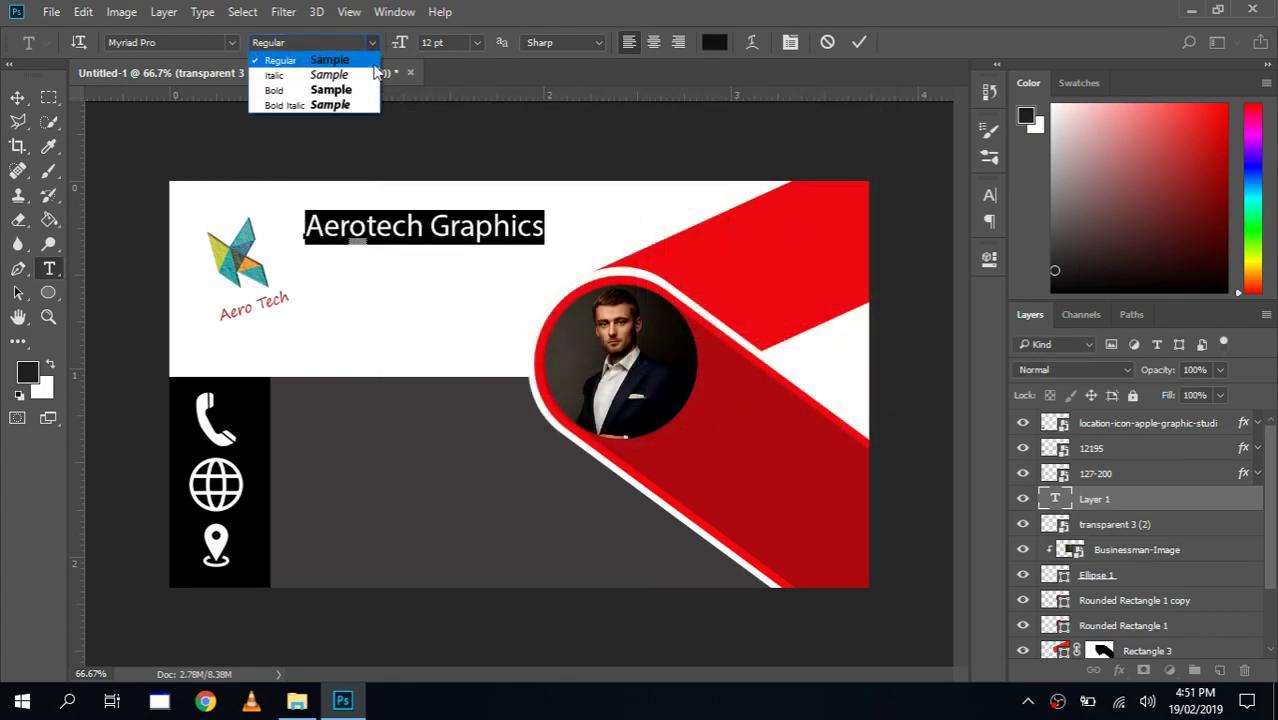
{"action": "left_click", "coordinate": [362, 96]}
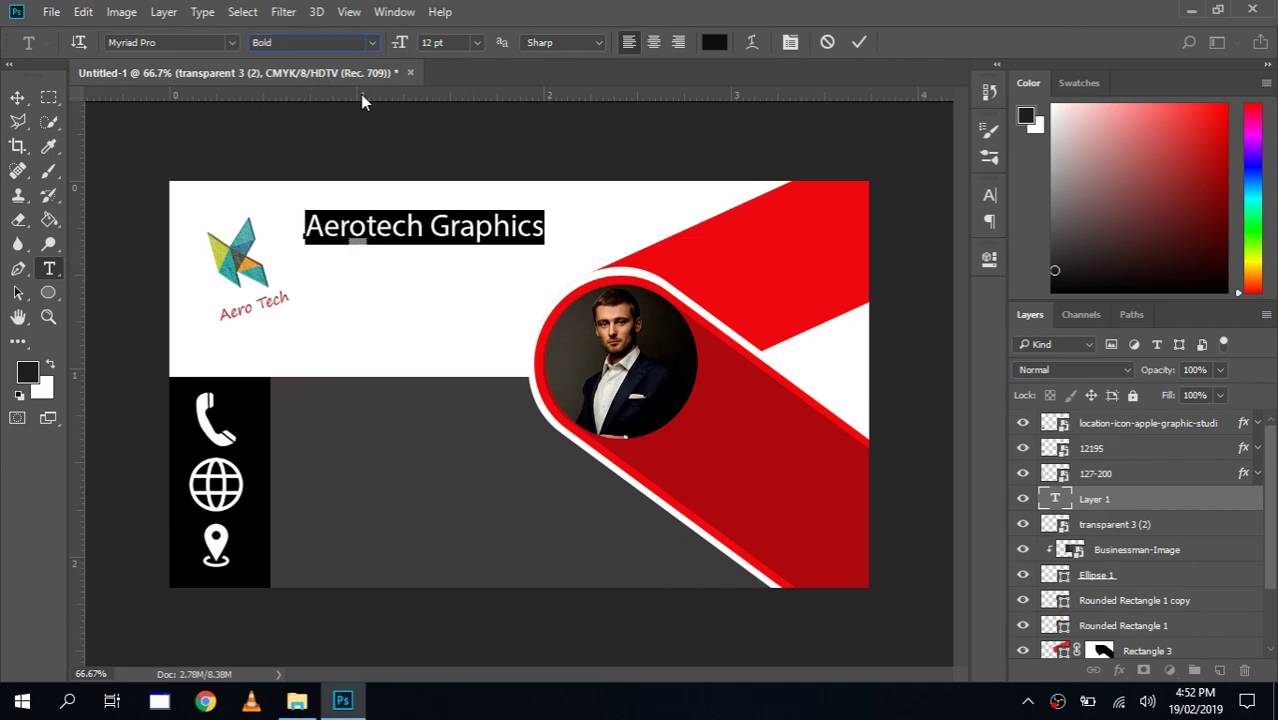
- Colour the word 'Graphics' red ed2024 sampled from the band, and commit the text
{"action": "left_click", "coordinate": [437, 227]}
{"action": "left_click_drag", "start_coordinate": [439, 227], "coordinate": [562, 230]}
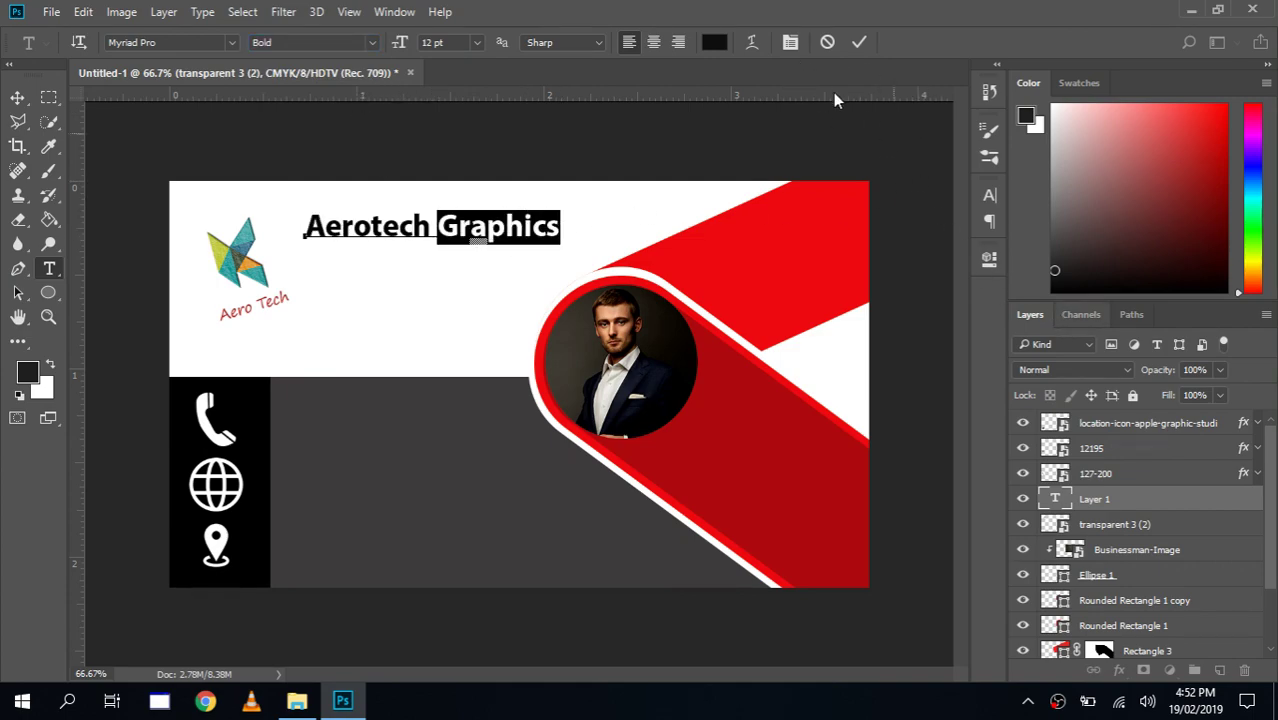
{"action": "left_click", "coordinate": [707, 42]}
{"action": "left_click", "coordinate": [707, 42]}
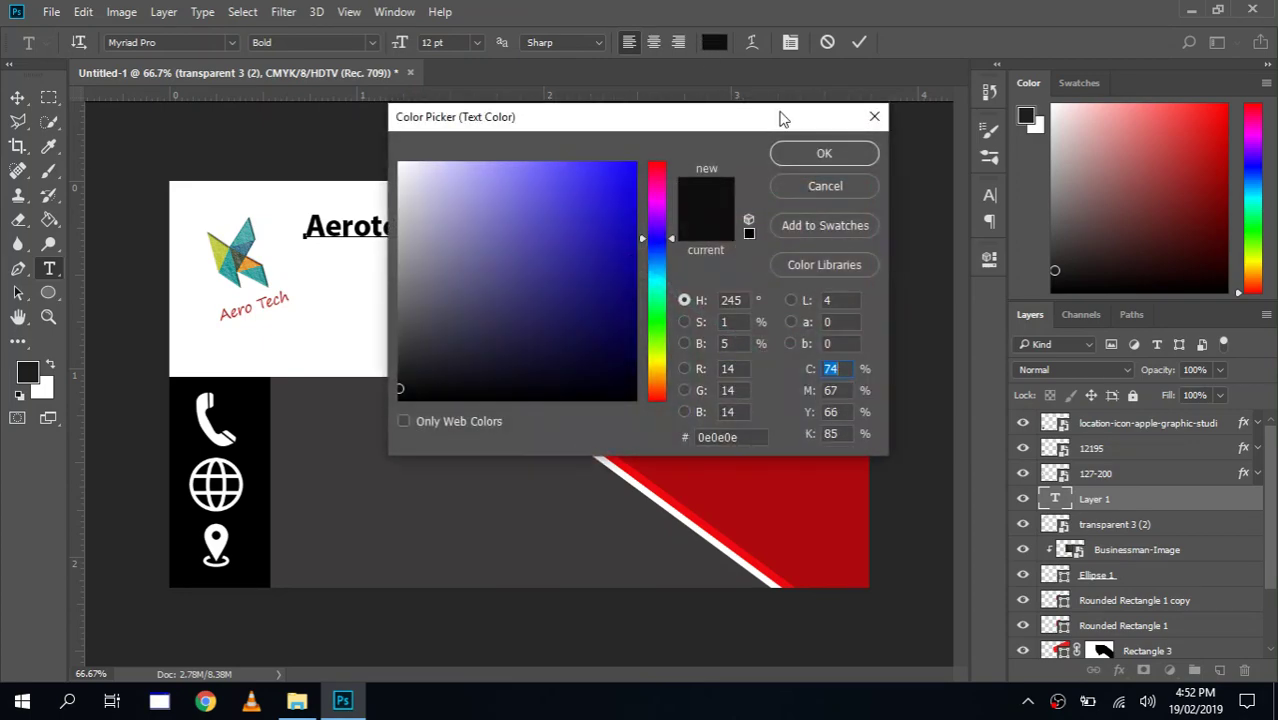
{"action": "left_click_drag", "start_coordinate": [783, 118], "coordinate": [1234, 68]}
{"action": "left_click", "coordinate": [754, 268]}
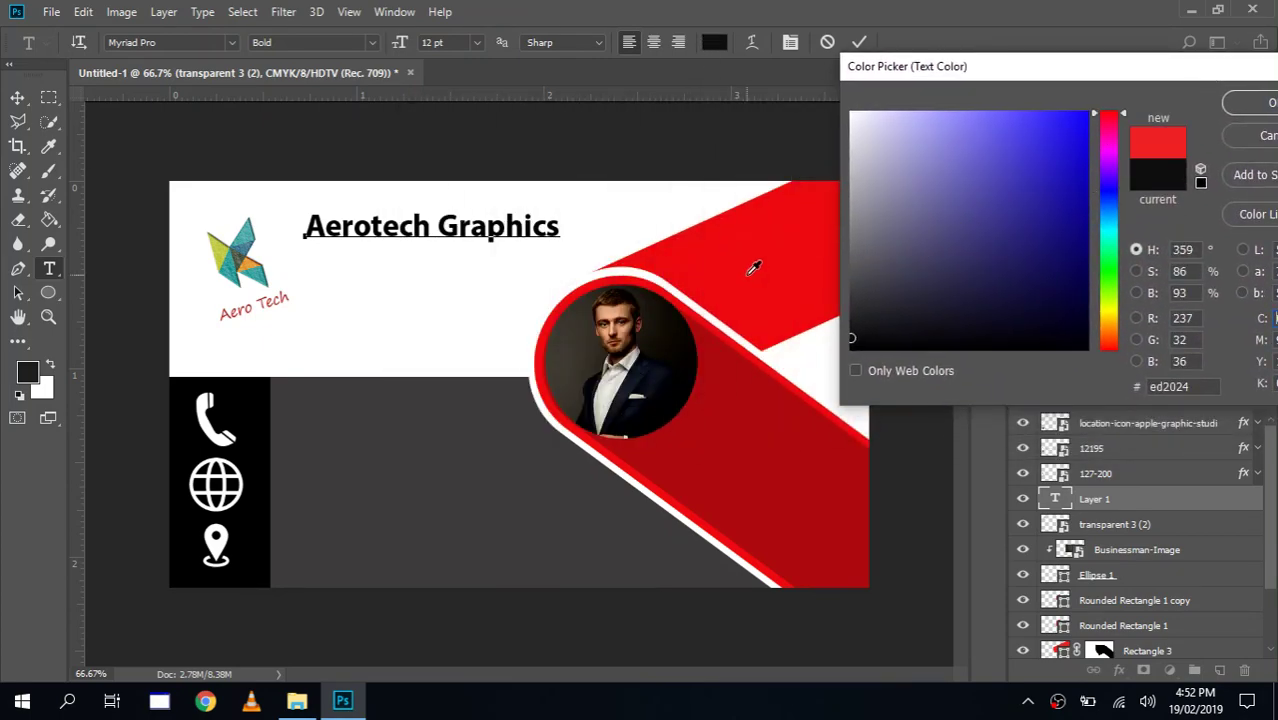
{"action": "left_click", "coordinate": [1240, 104]}
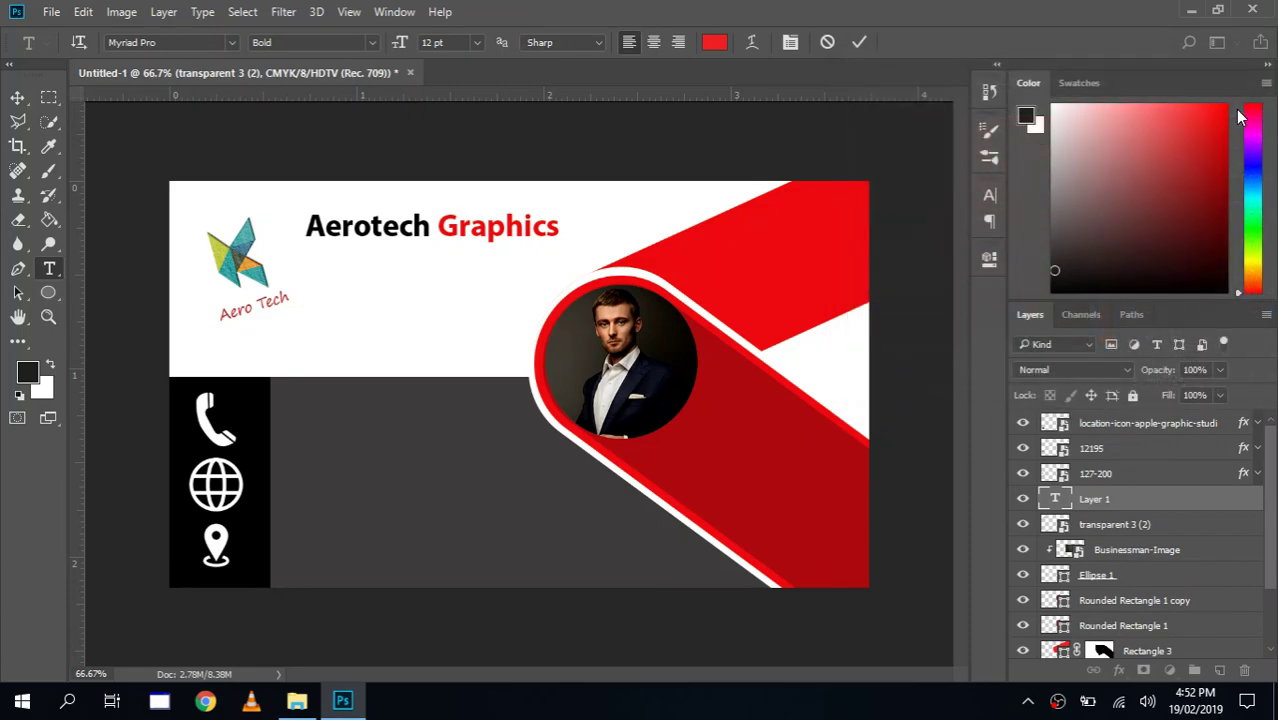
{"action": "left_click", "coordinate": [858, 42]}
{"action": "left_click", "coordinate": [609, 385]}
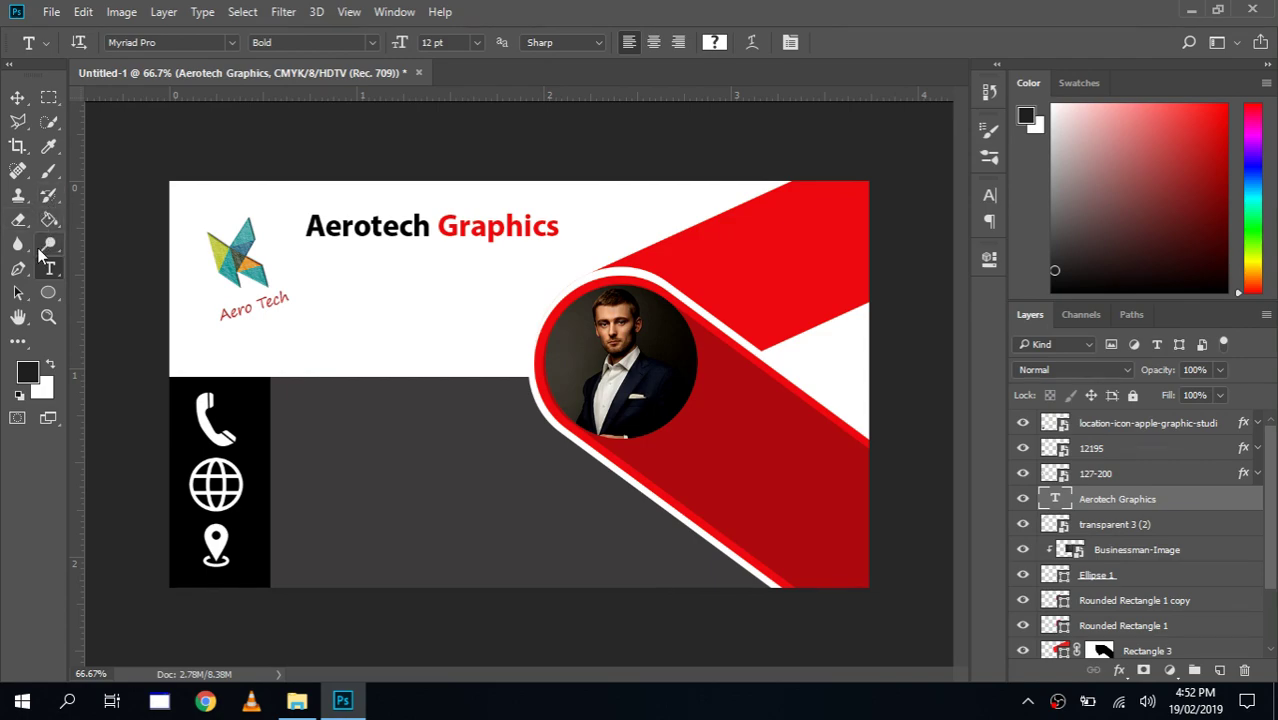
{"action": "left_click", "coordinate": [50, 221]}
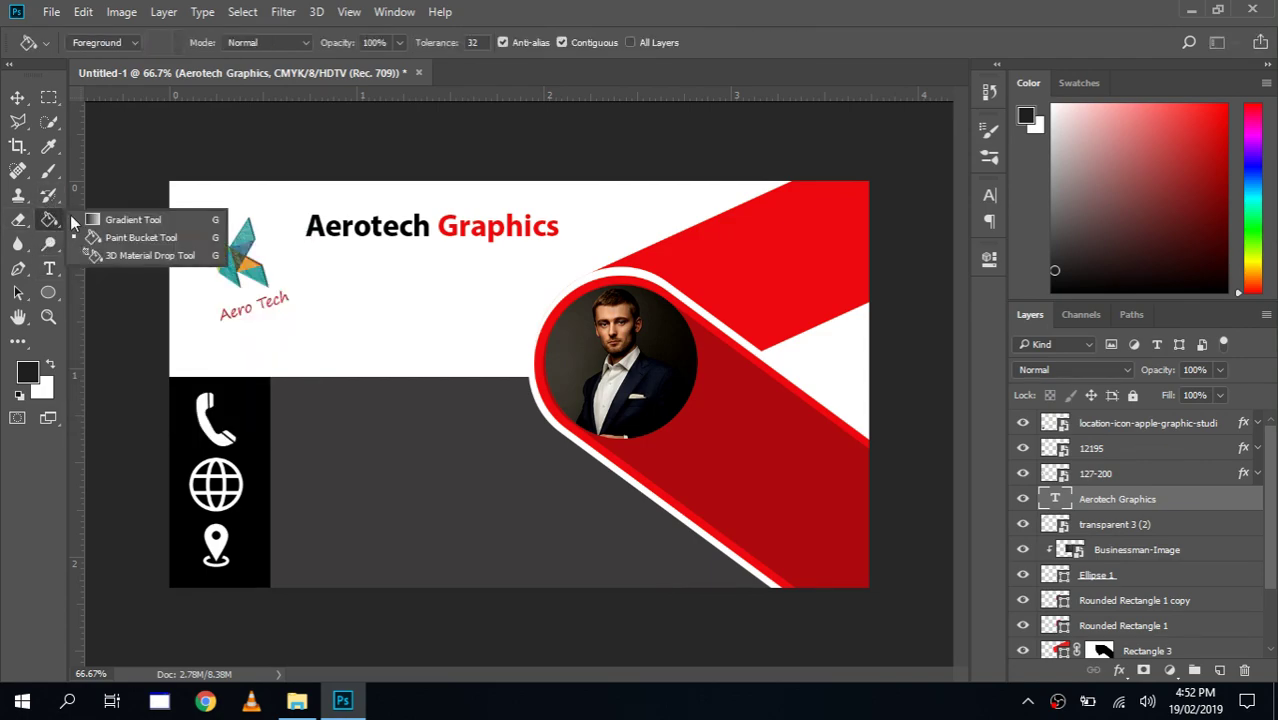
{"action": "left_click", "coordinate": [105, 214]}
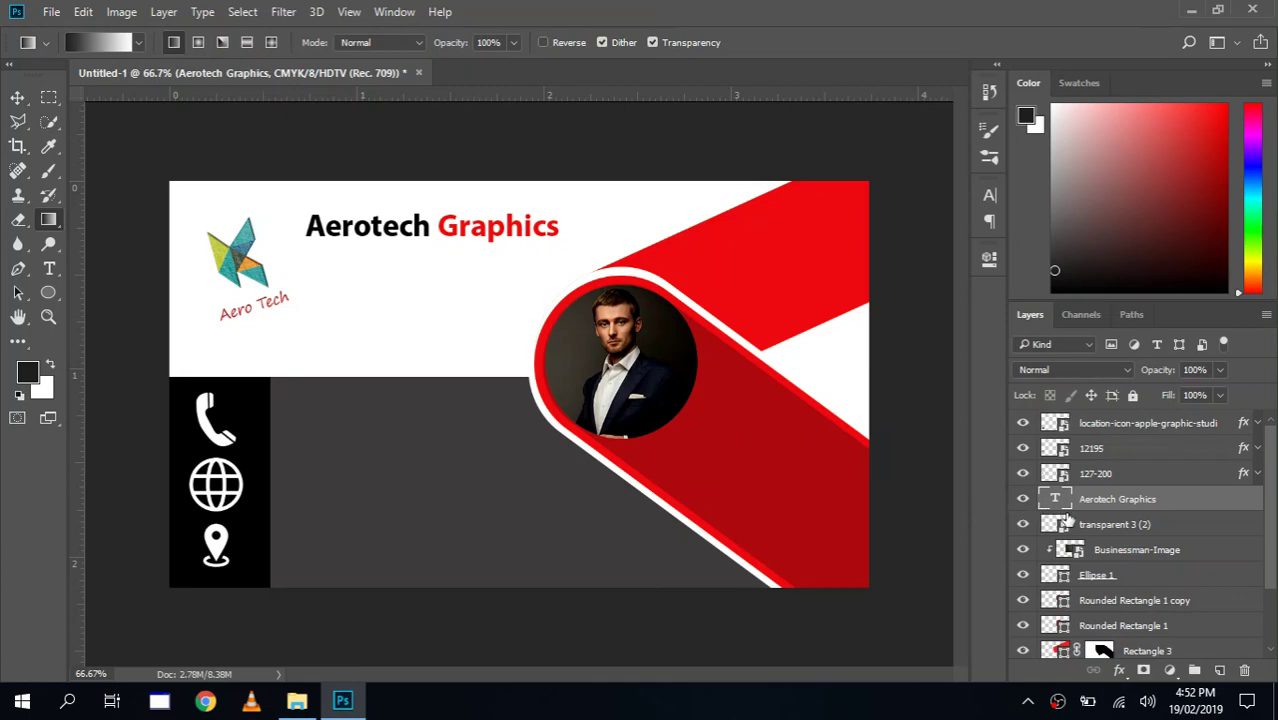
{"action": "left_click_drag", "start_coordinate": [1272, 490], "coordinate": [1272, 540]}
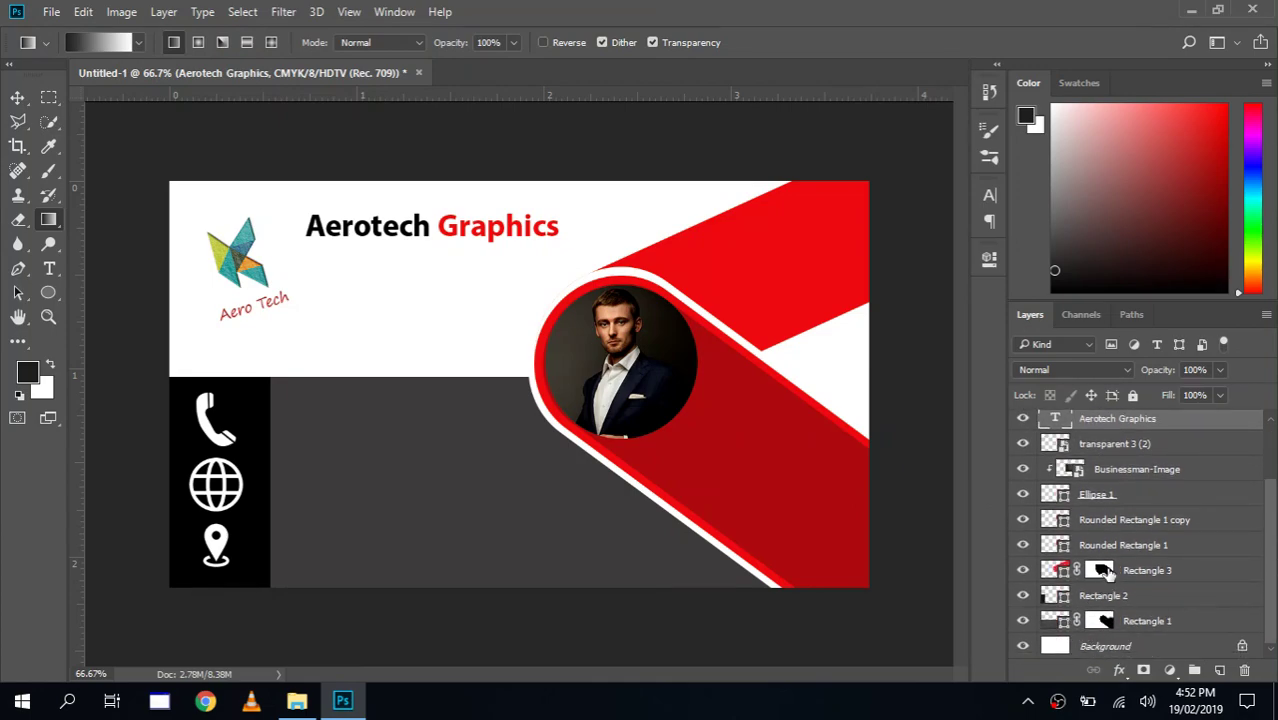
{"action": "left_click", "coordinate": [1102, 570]}
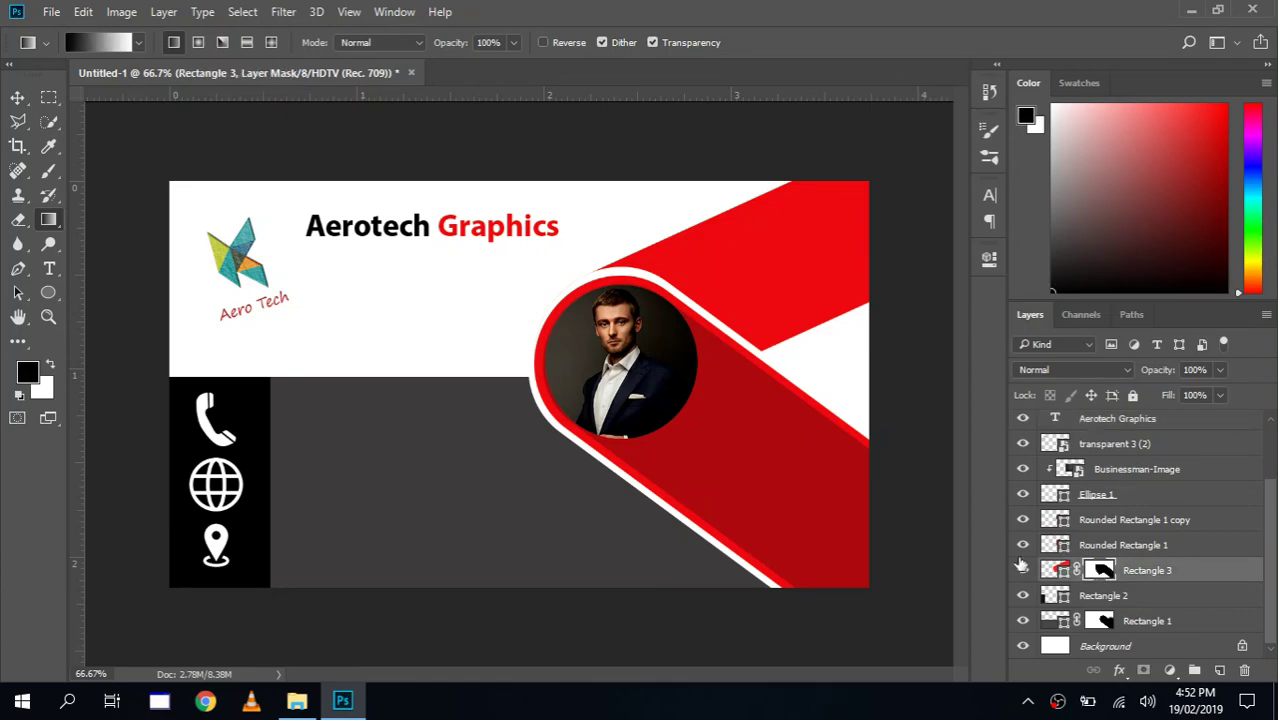
{"action": "left_click_drag", "start_coordinate": [827, 516], "coordinate": [722, 451]}
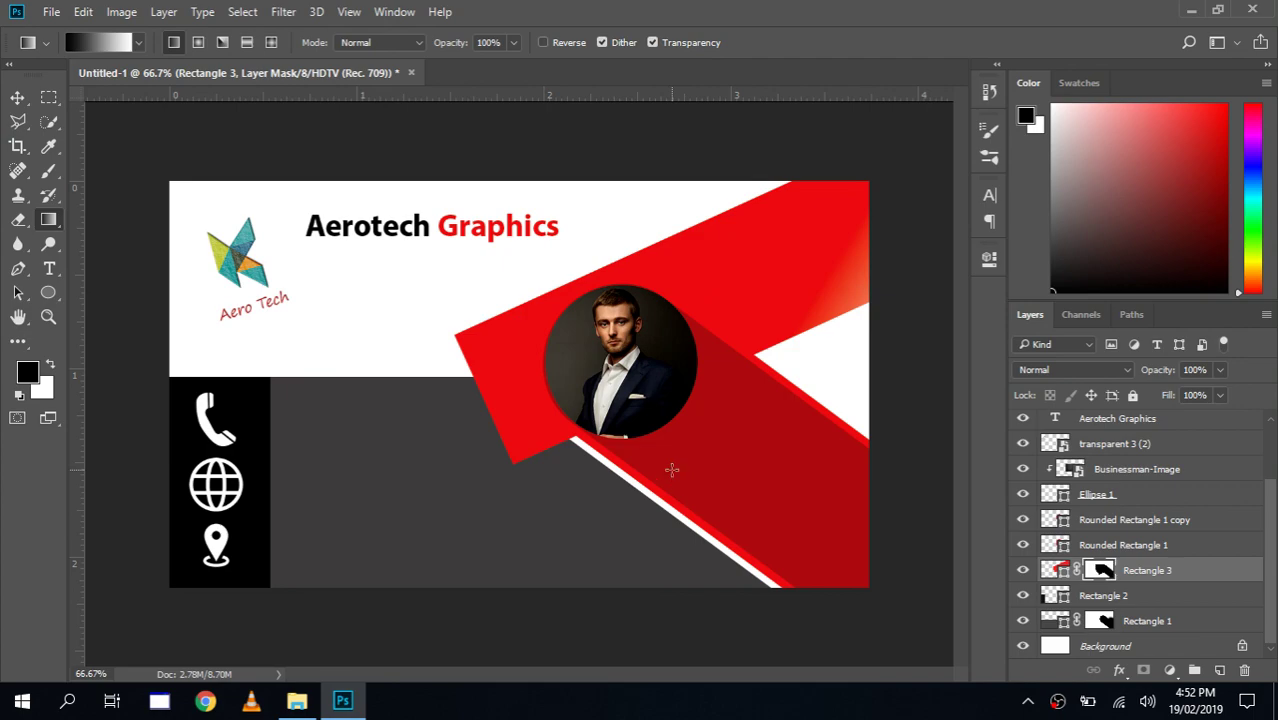
{"action": "key", "text": "ctrl+z"}
{"action": "left_click", "coordinate": [1105, 620]}
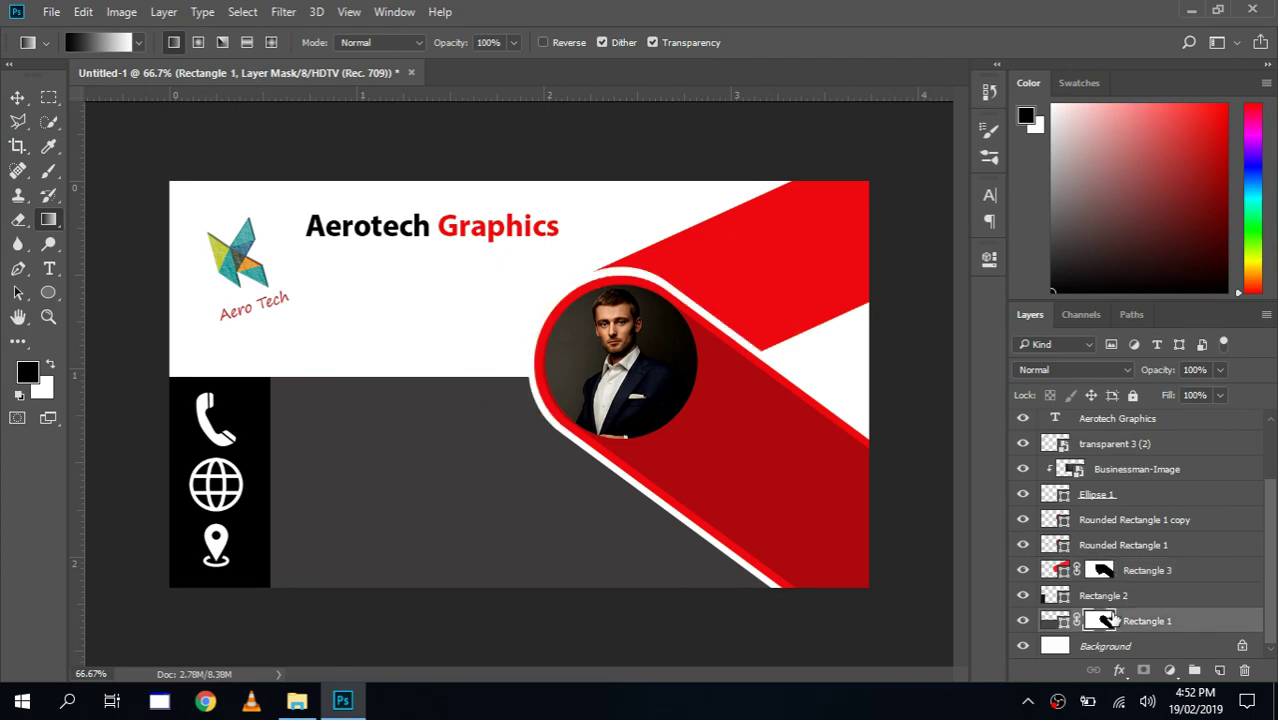
{"action": "left_click", "coordinate": [138, 42]}
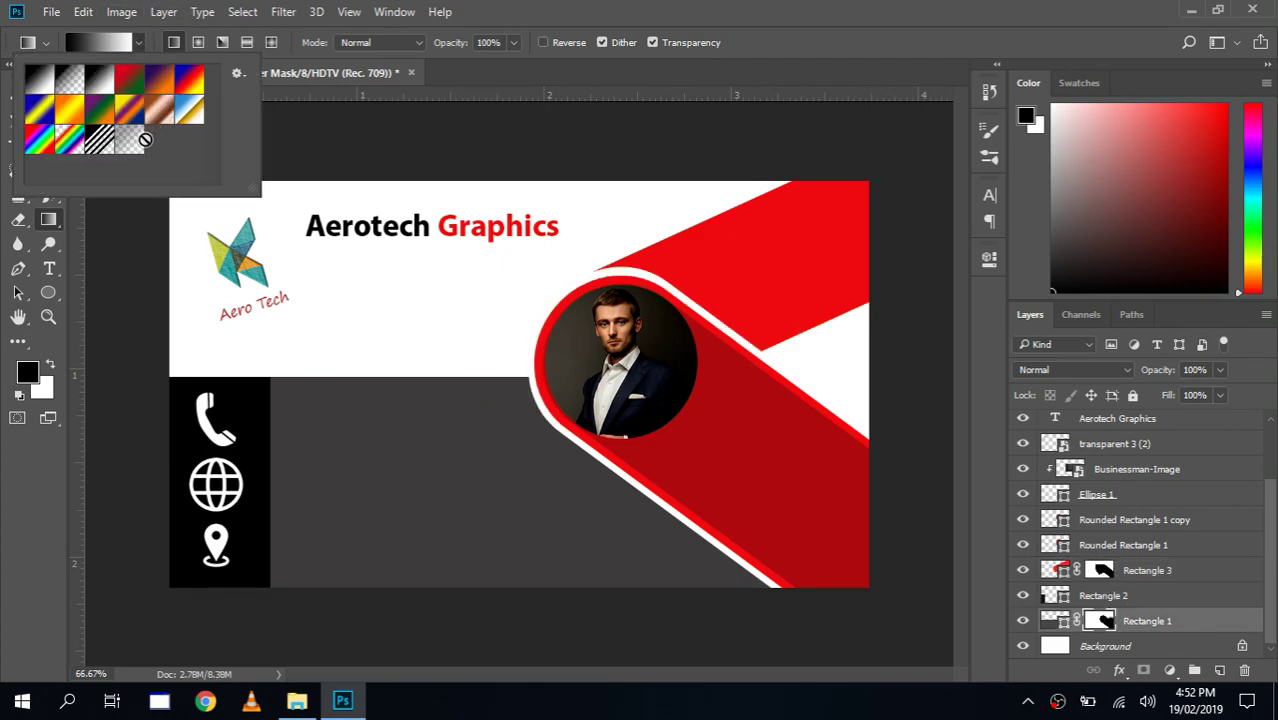
{"action": "left_click", "coordinate": [134, 141]}
{"action": "left_click", "coordinate": [829, 513]}
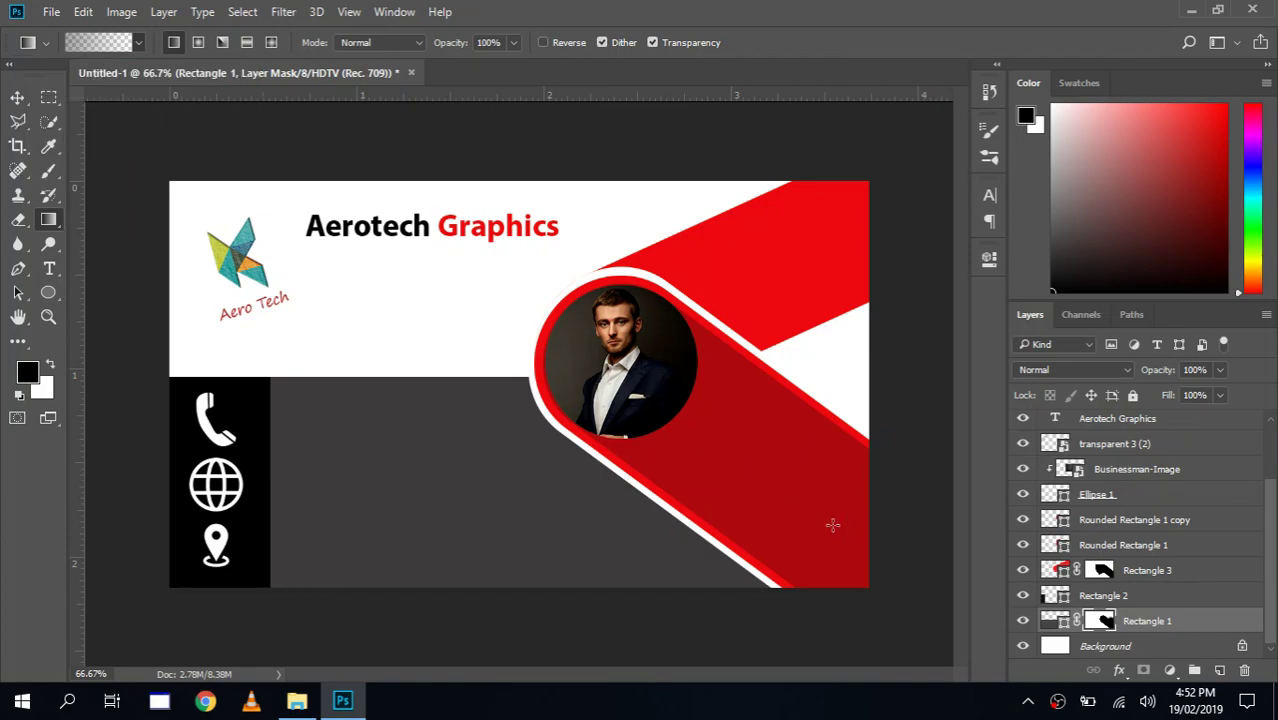
{"action": "left_click_drag", "start_coordinate": [830, 520], "coordinate": [582, 352]}
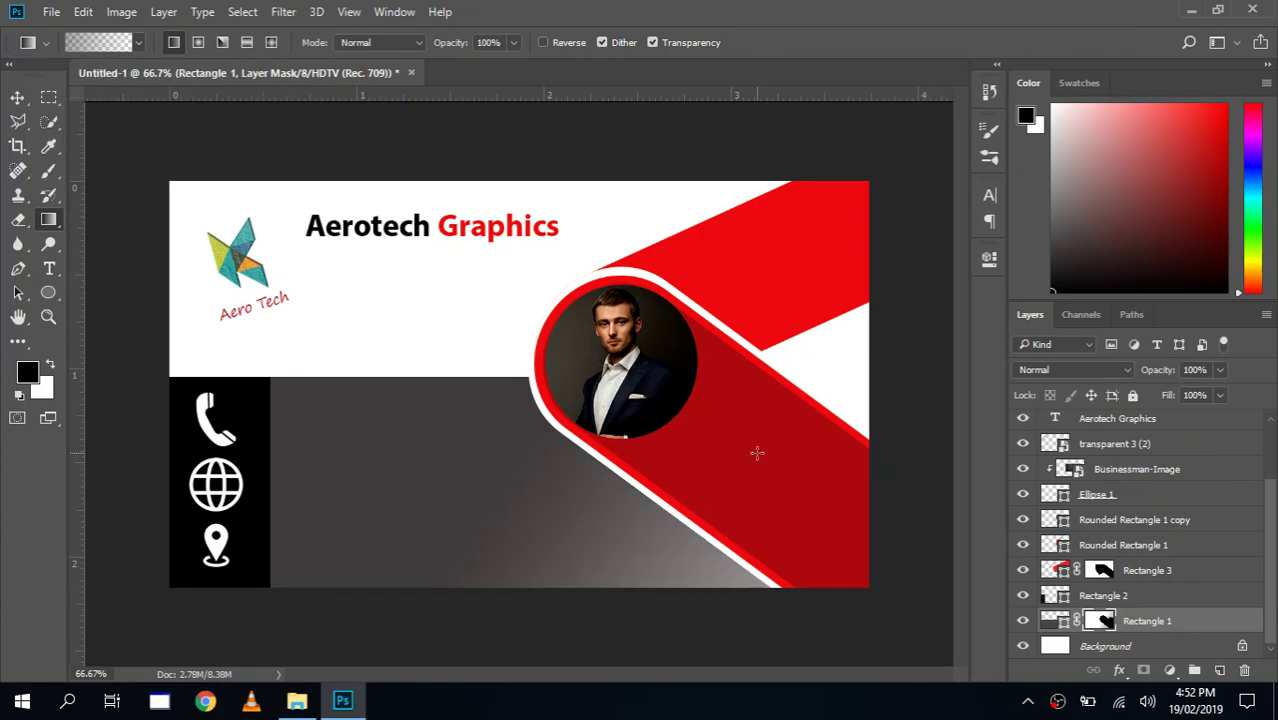
{"action": "key", "text": "ctrl+z"}
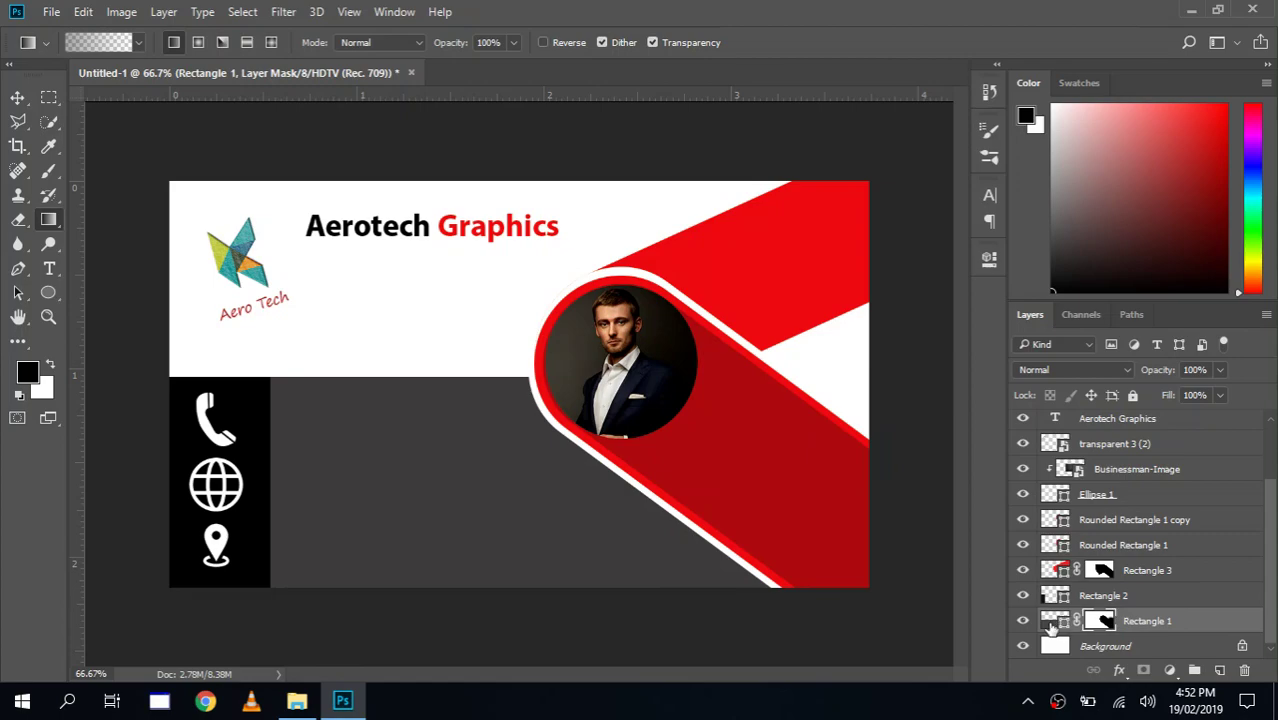
{"action": "left_click", "coordinate": [1027, 577]}
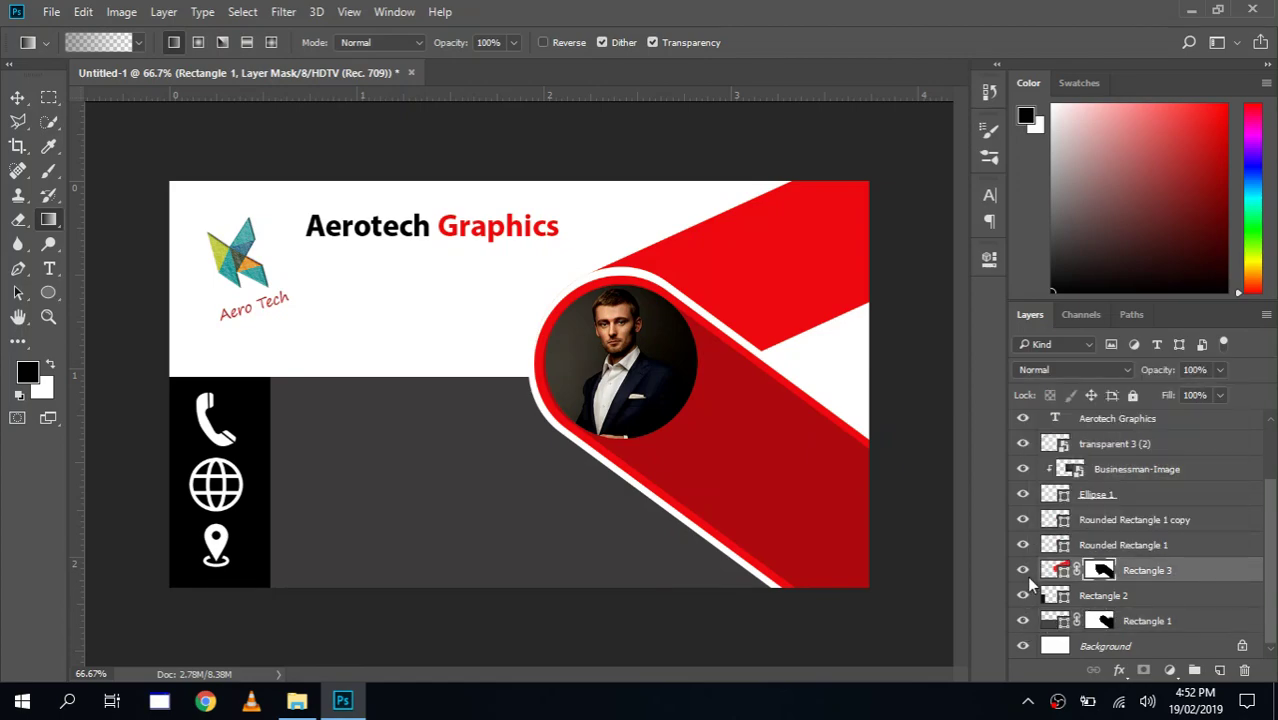
{"action": "left_click", "coordinate": [1022, 547]}
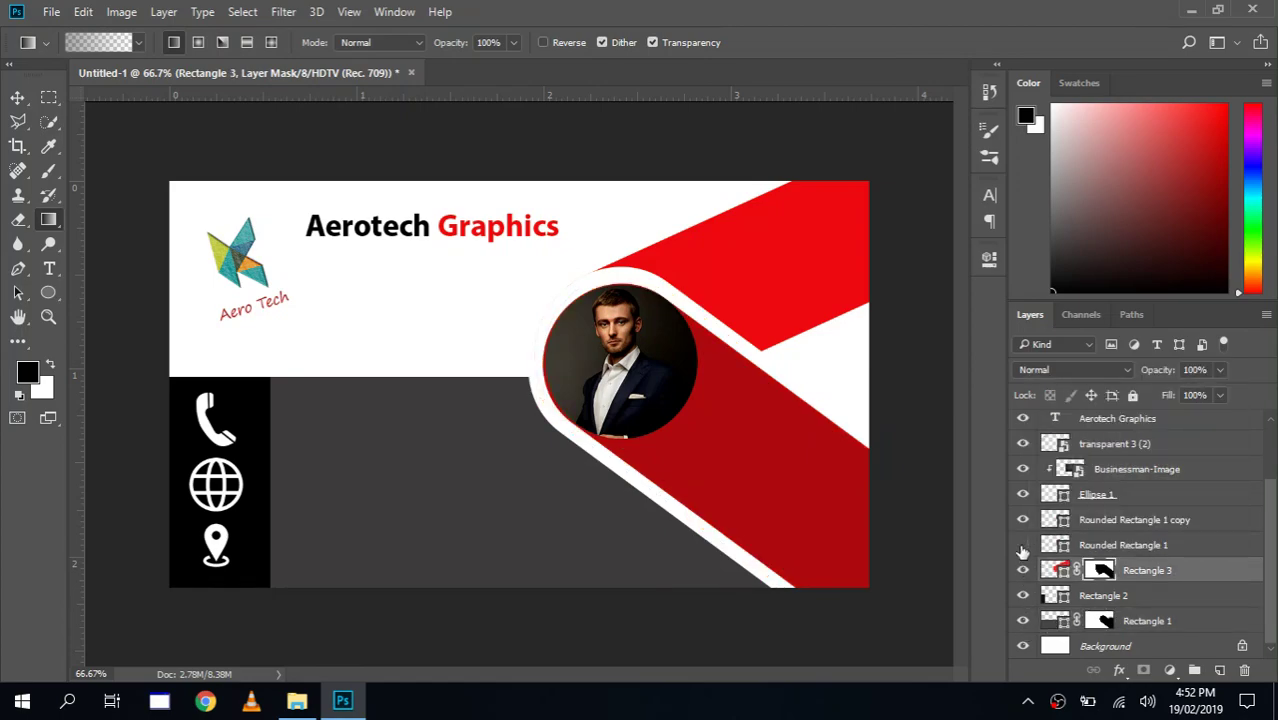
{"action": "left_click", "coordinate": [1022, 547]}
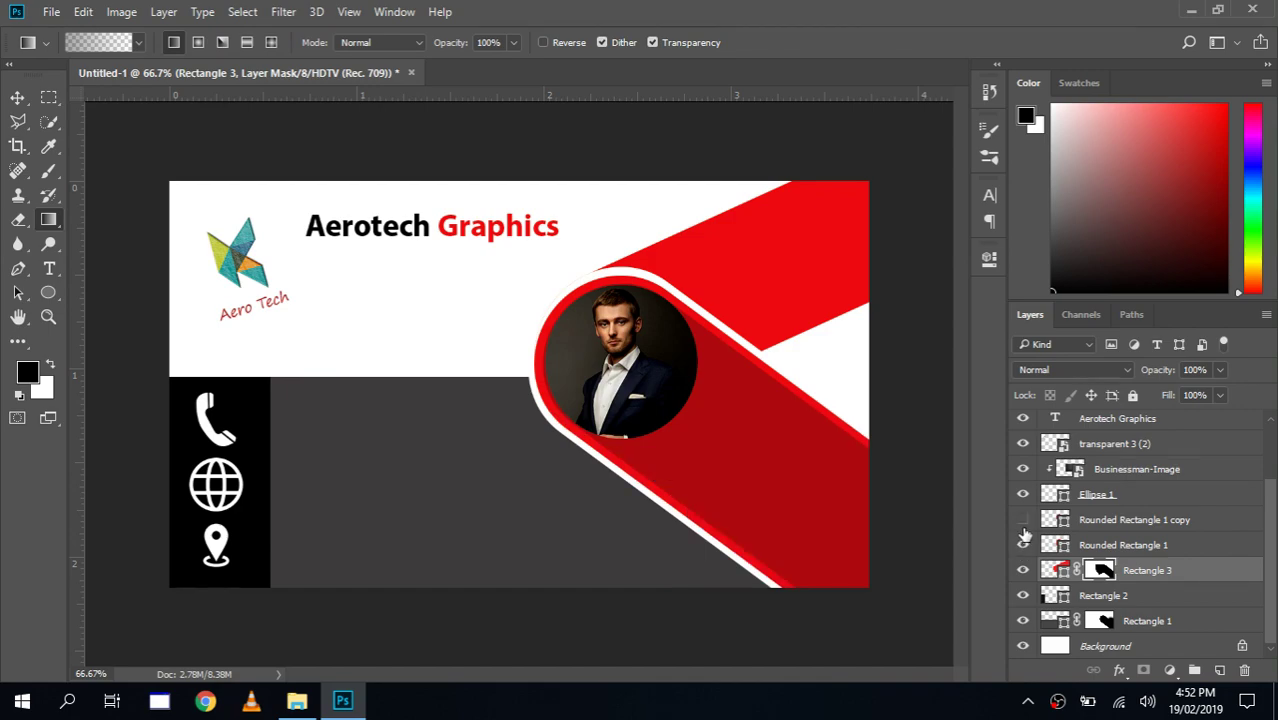
{"action": "left_click", "coordinate": [1022, 519]}
{"action": "left_click", "coordinate": [1106, 524]}
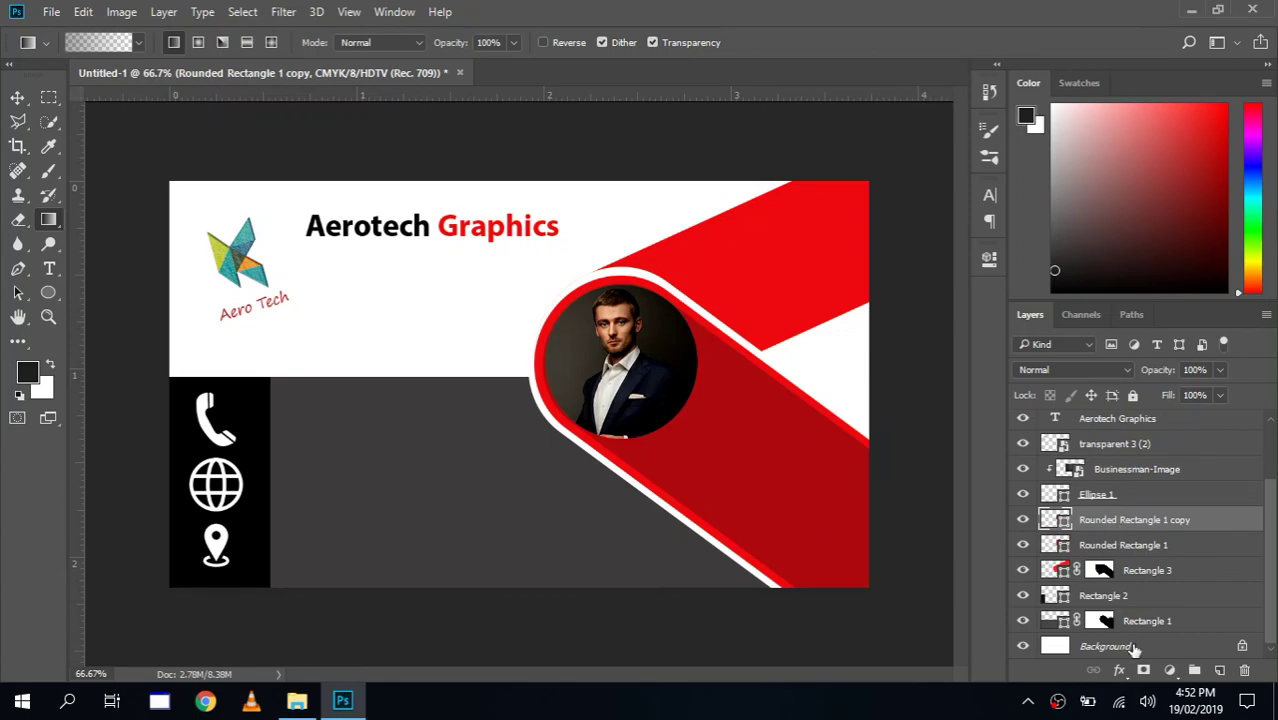
- Add a layer mask to Rounded Rectangle 1 copy and try several gradient fades across the red band
{"action": "left_click", "coordinate": [1143, 670]}
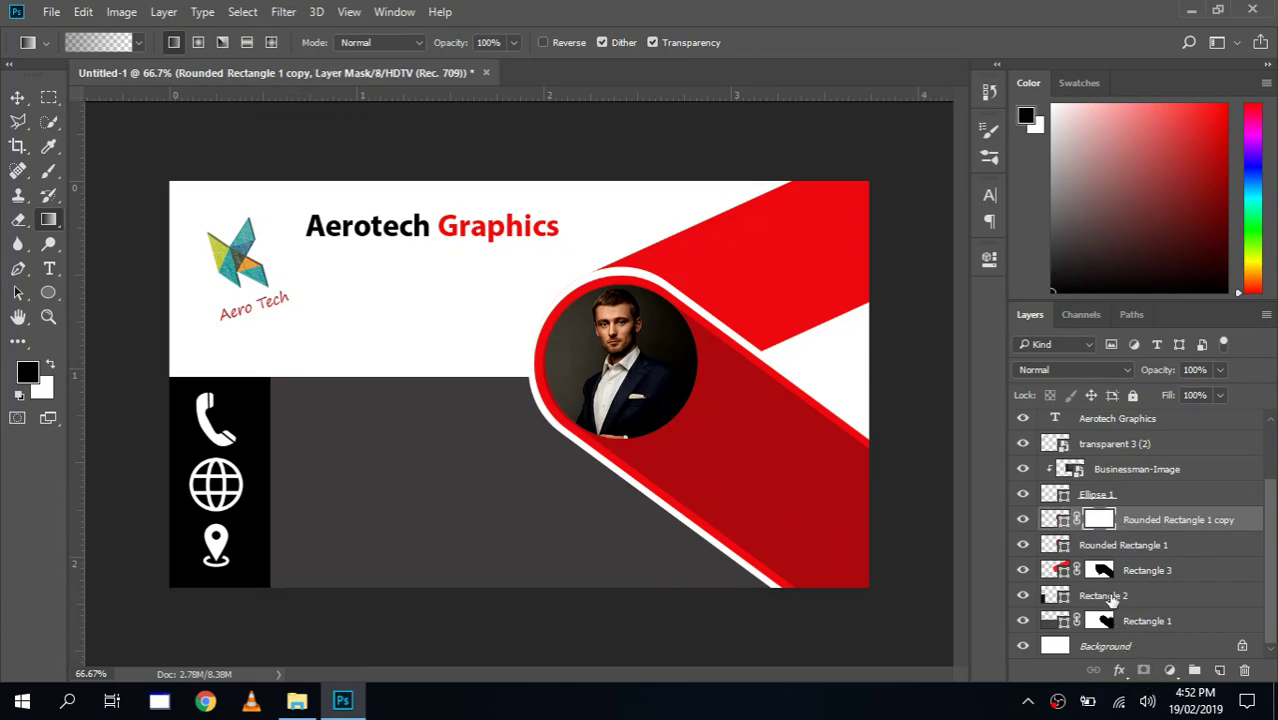
{"action": "left_click_drag", "start_coordinate": [850, 512], "coordinate": [680, 403]}
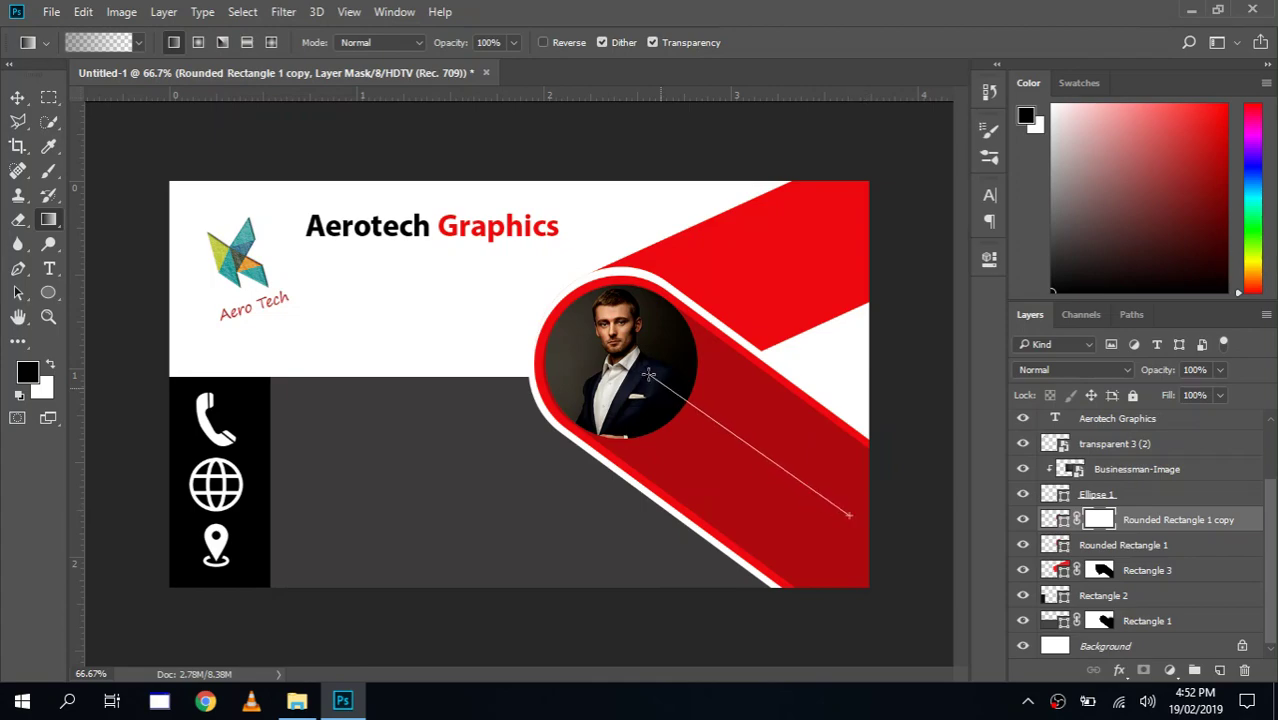
{"action": "left_click_drag", "start_coordinate": [846, 528], "coordinate": [632, 380]}
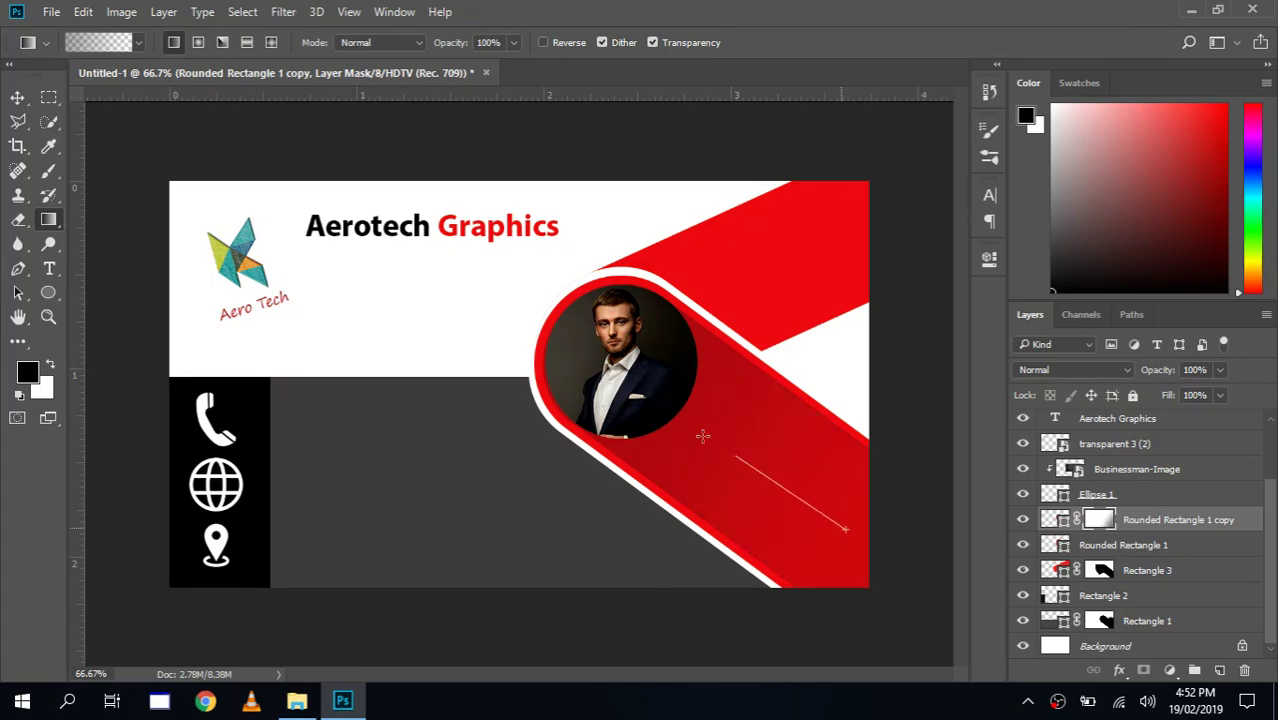
{"action": "left_click_drag", "start_coordinate": [712, 430], "coordinate": [794, 472]}
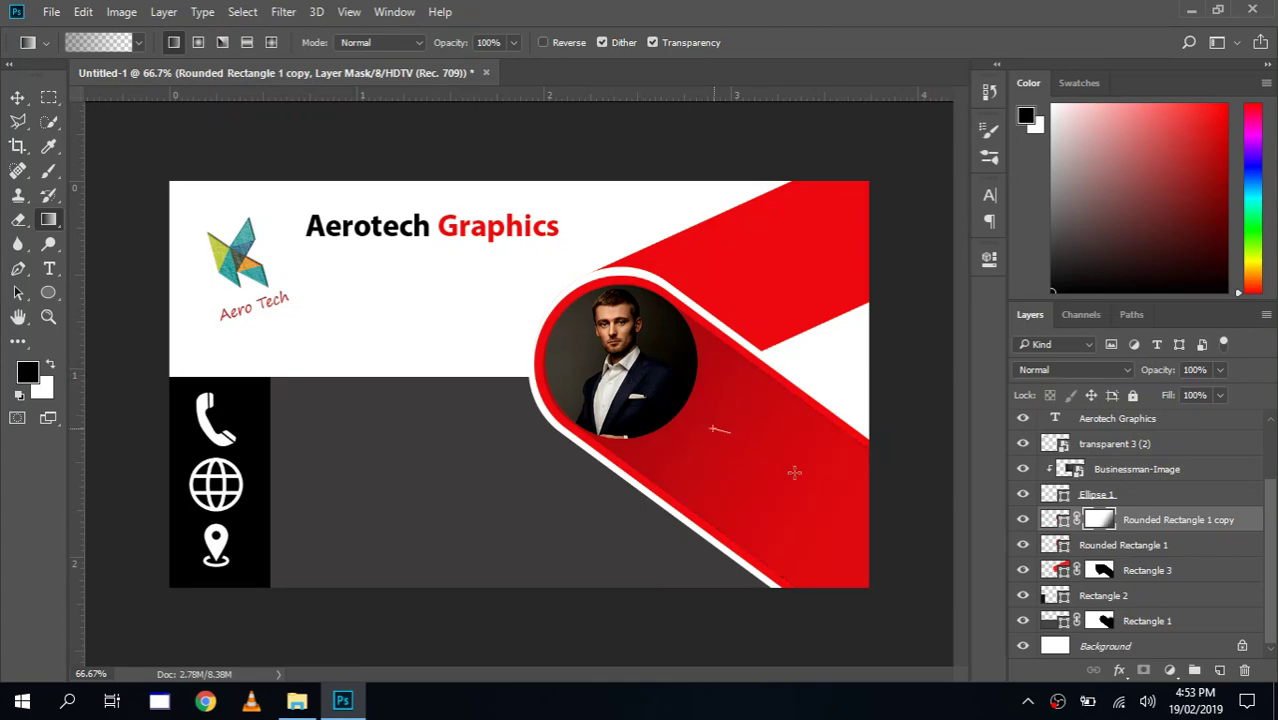
{"action": "left_click_drag", "start_coordinate": [912, 554], "coordinate": [756, 460]}
{"action": "mouse_move", "coordinate": [698, 420]}
{"action": "left_mouse_down"}
{"action": "mouse_move", "coordinate": [904, 558]}
{"action": "mouse_move", "coordinate": [575, 320]}
{"action": "left_mouse_up"}
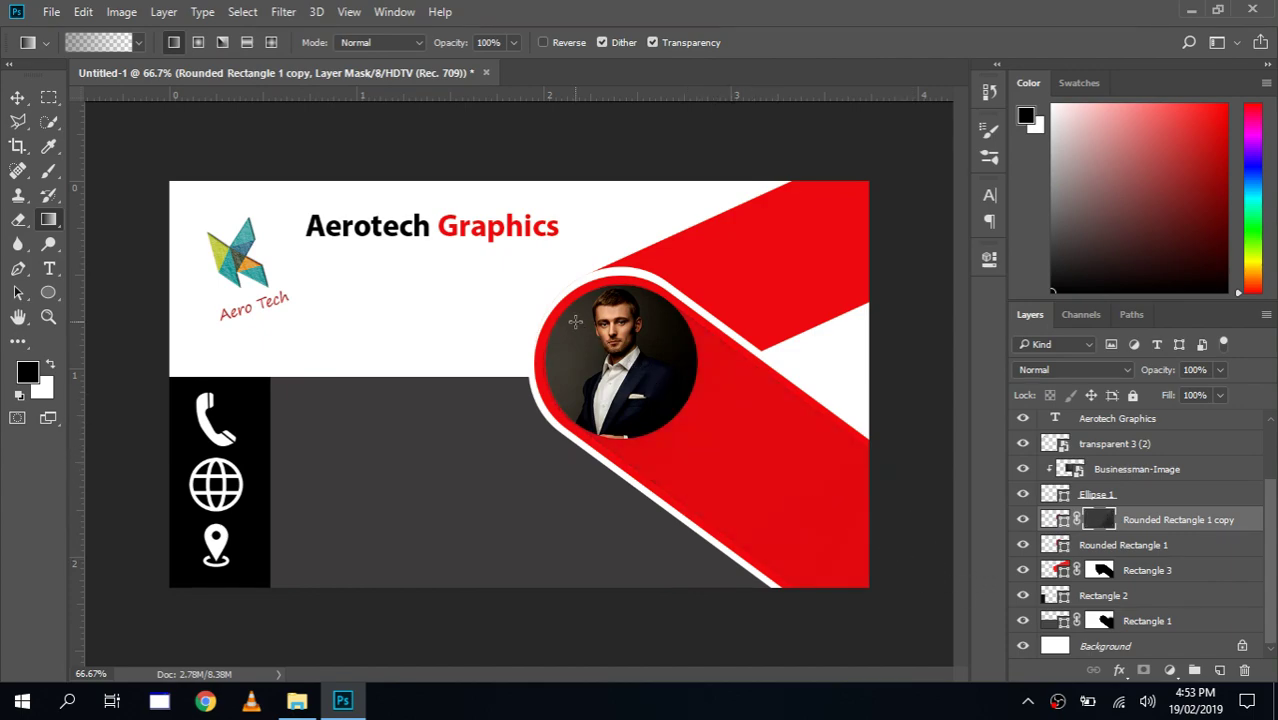
{"action": "left_click_drag", "start_coordinate": [831, 515], "coordinate": [609, 376]}
{"action": "left_click_drag", "start_coordinate": [818, 514], "coordinate": [896, 556]}
- Replace the band's mask with a fresh one and draw a single new gradient fade
{"action": "left_click", "coordinate": [17, 97]}
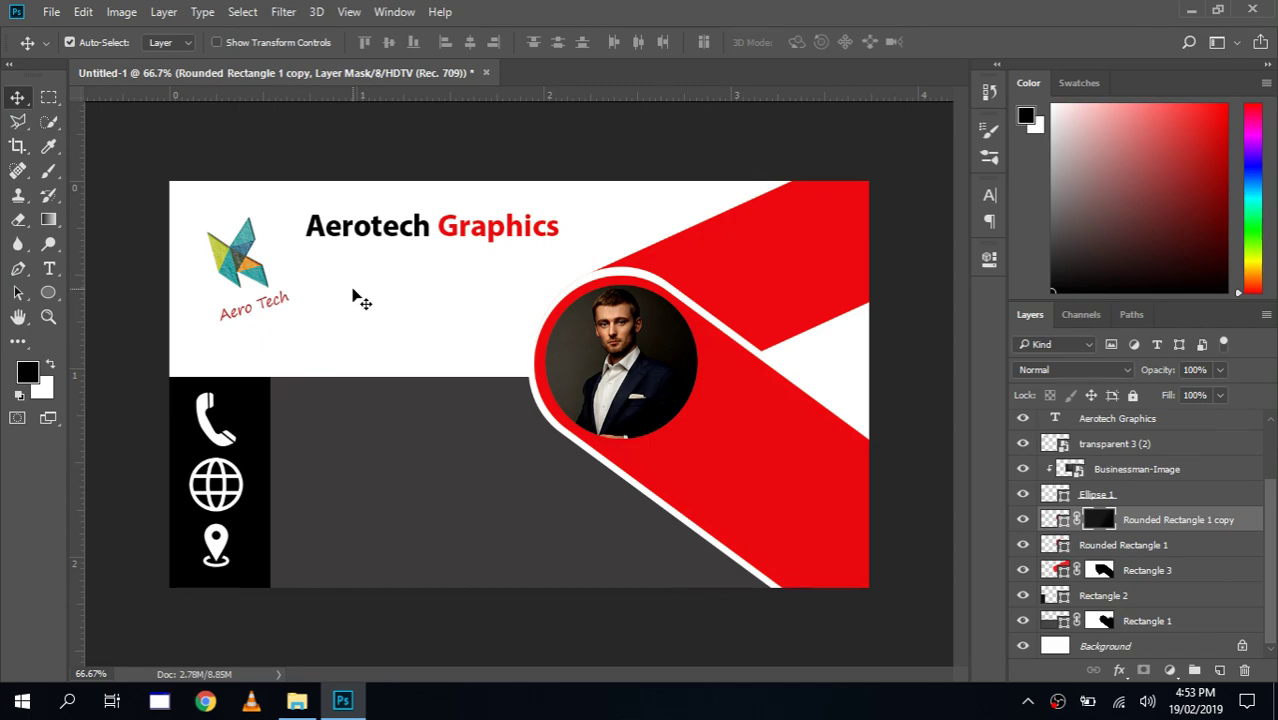
{"action": "right_click", "coordinate": [1100, 521]}
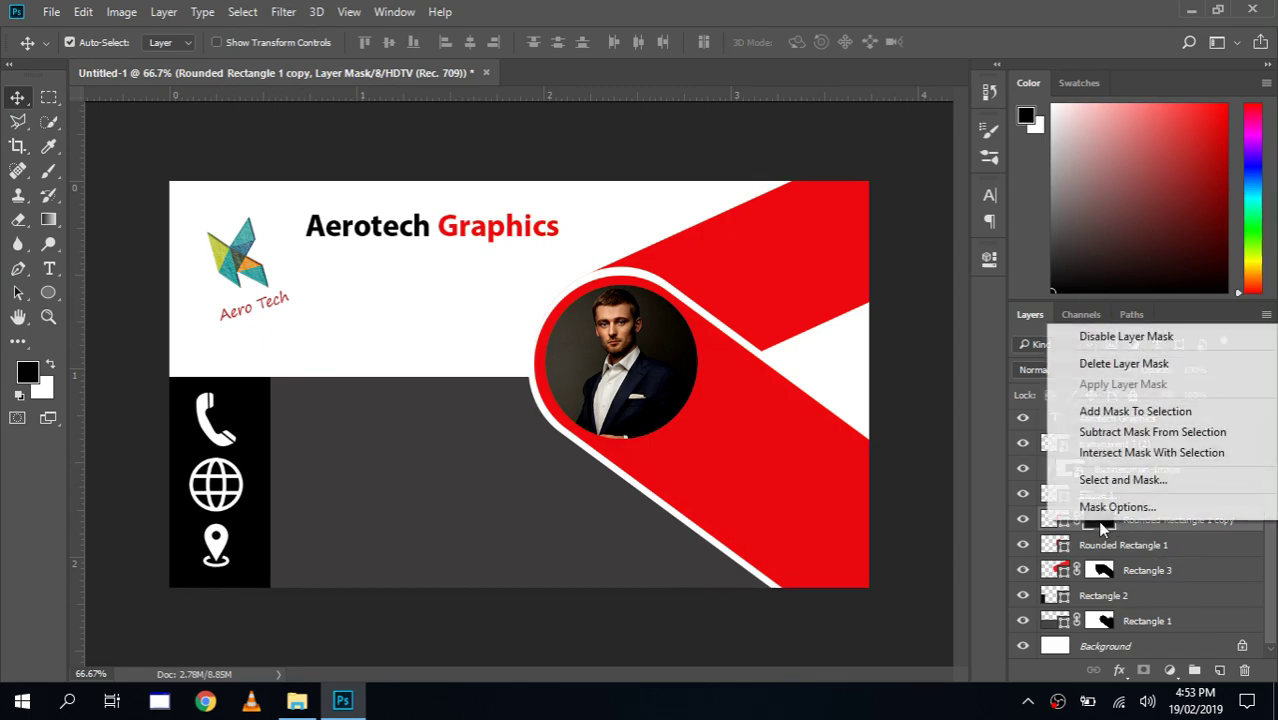
{"action": "left_click", "coordinate": [1101, 364]}
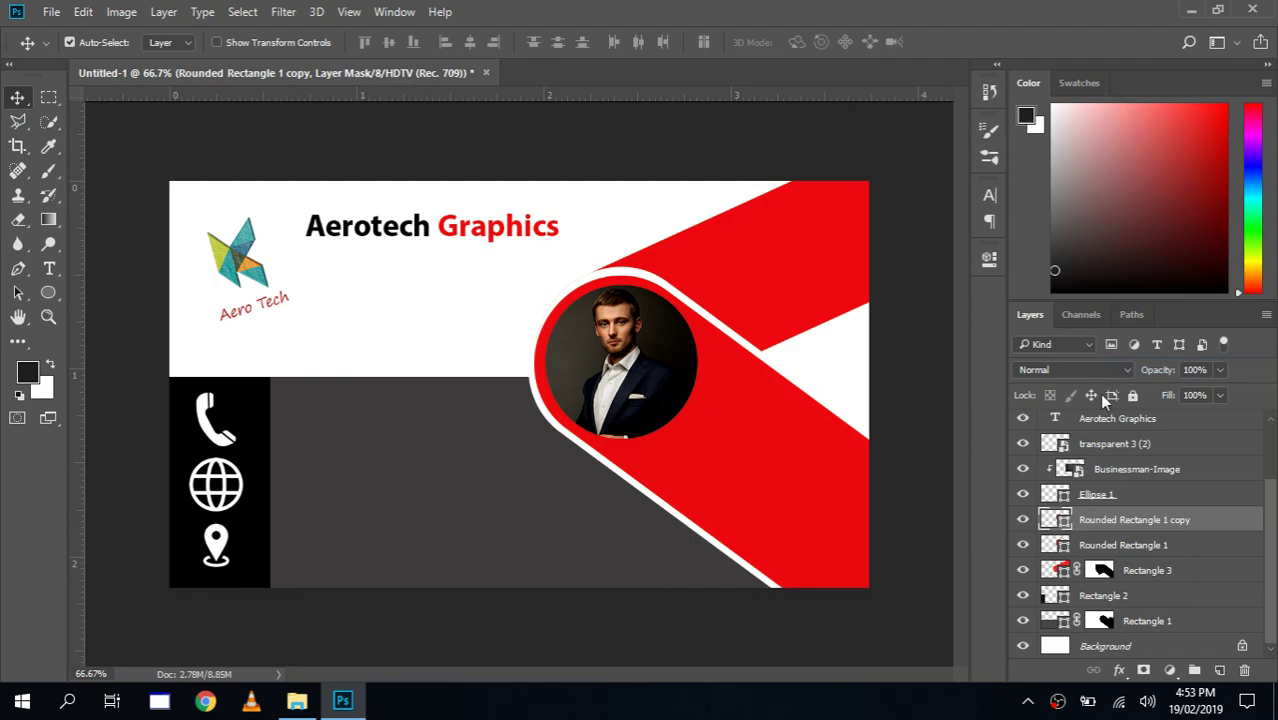
{"action": "left_click", "coordinate": [1143, 671]}
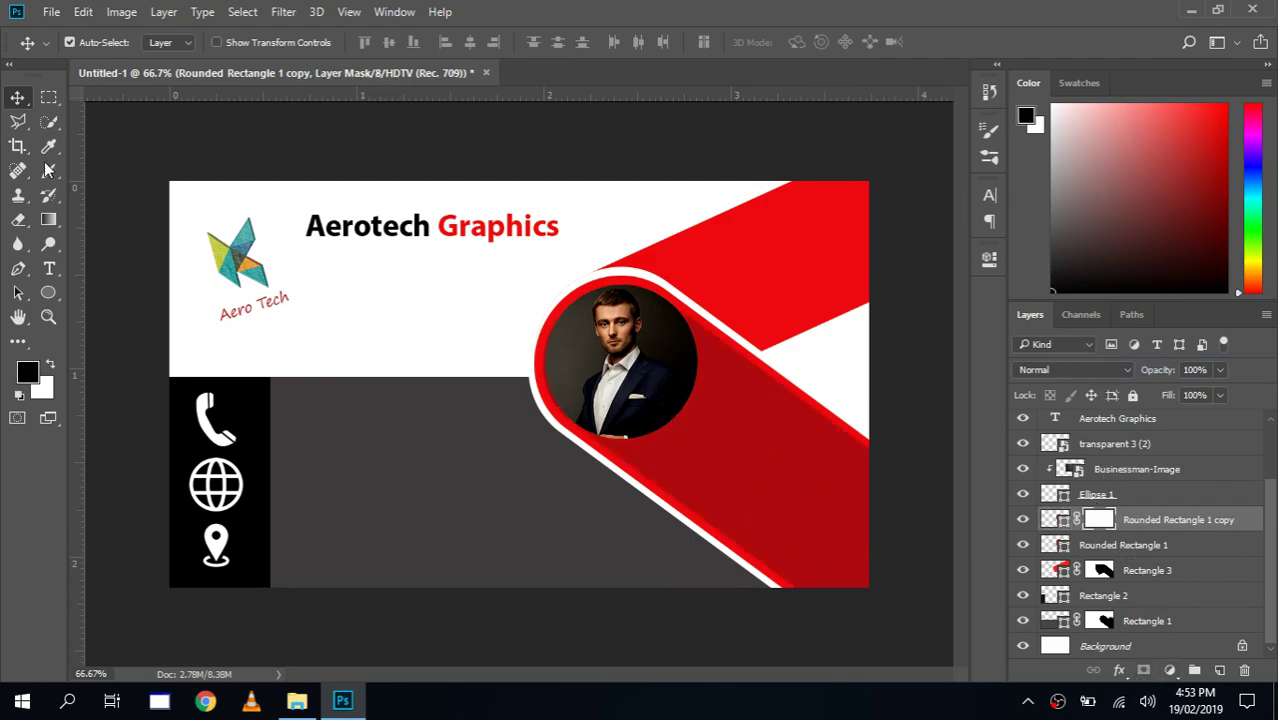
{"action": "left_click", "coordinate": [48, 219]}
{"action": "left_click_drag", "start_coordinate": [813, 515], "coordinate": [709, 441]}
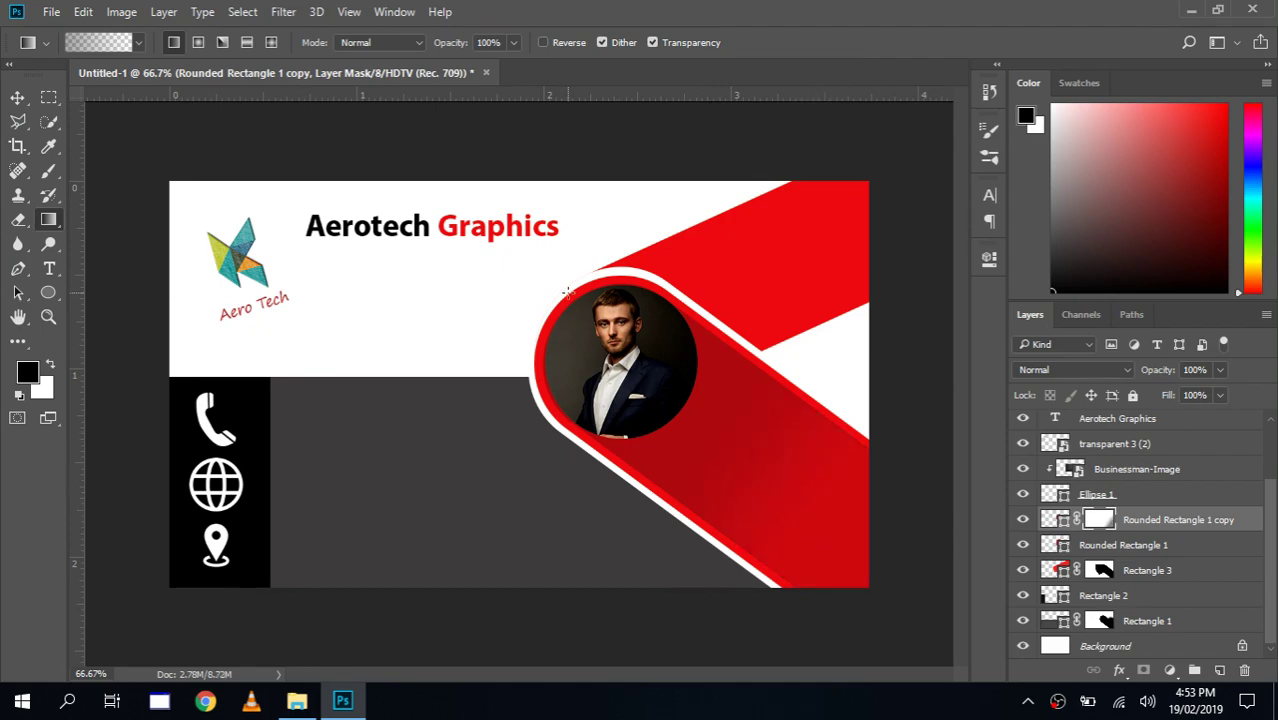
{"action": "left_click", "coordinate": [17, 99]}
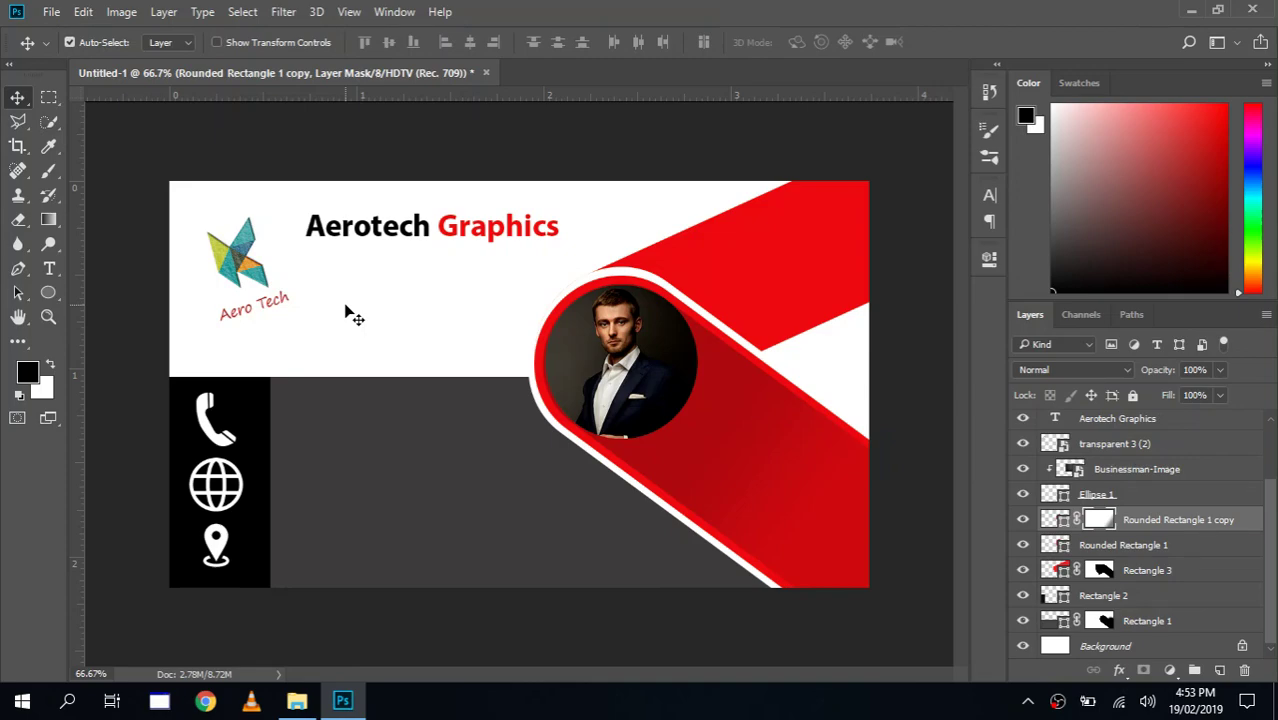
- Type the tagline 'Graphic Design Service' below the Aerotech Graphics heading
{"action": "left_click", "coordinate": [49, 268]}
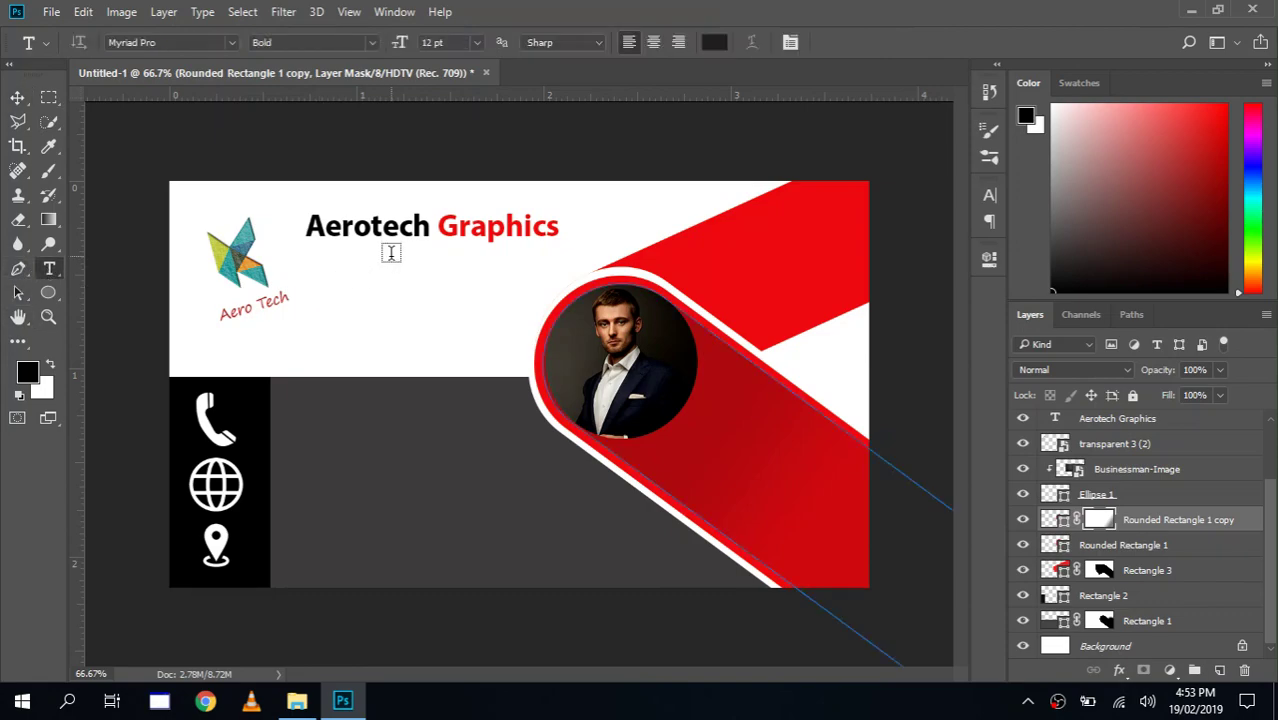
{"action": "left_click", "coordinate": [321, 258]}
{"action": "type", "text": "Graphi"}
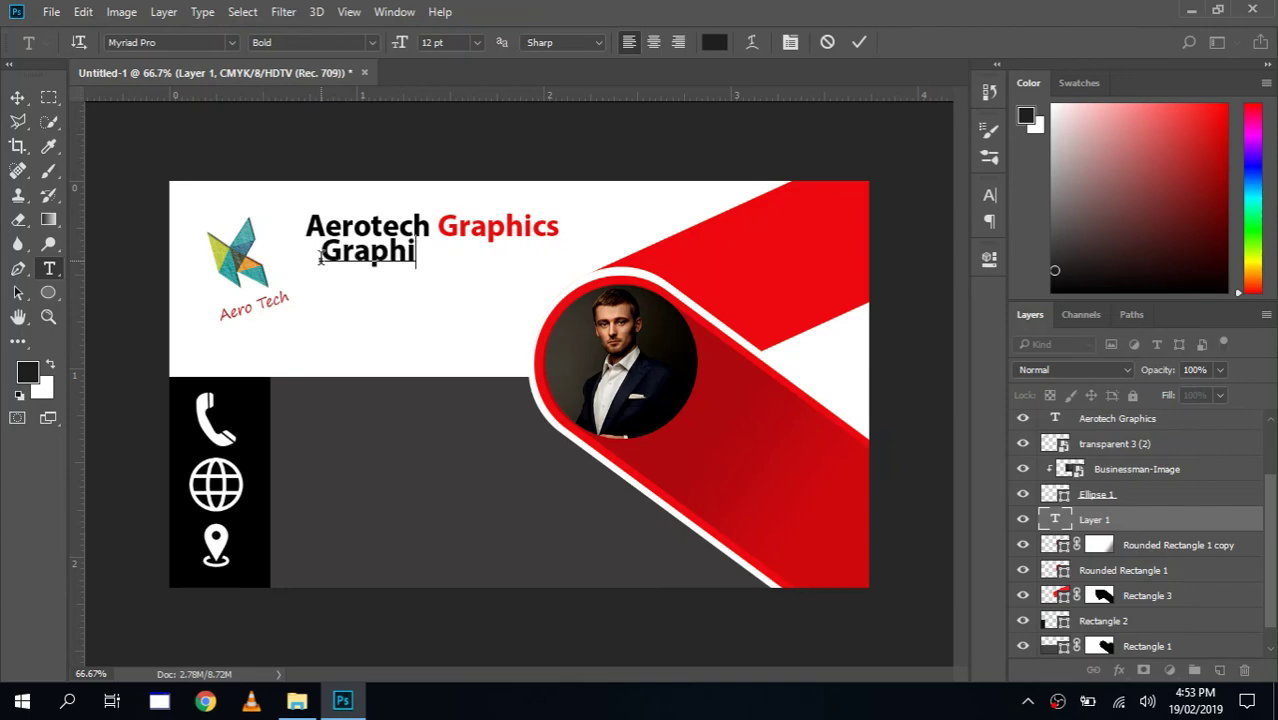
{"action": "type", "text": "c Desg"}
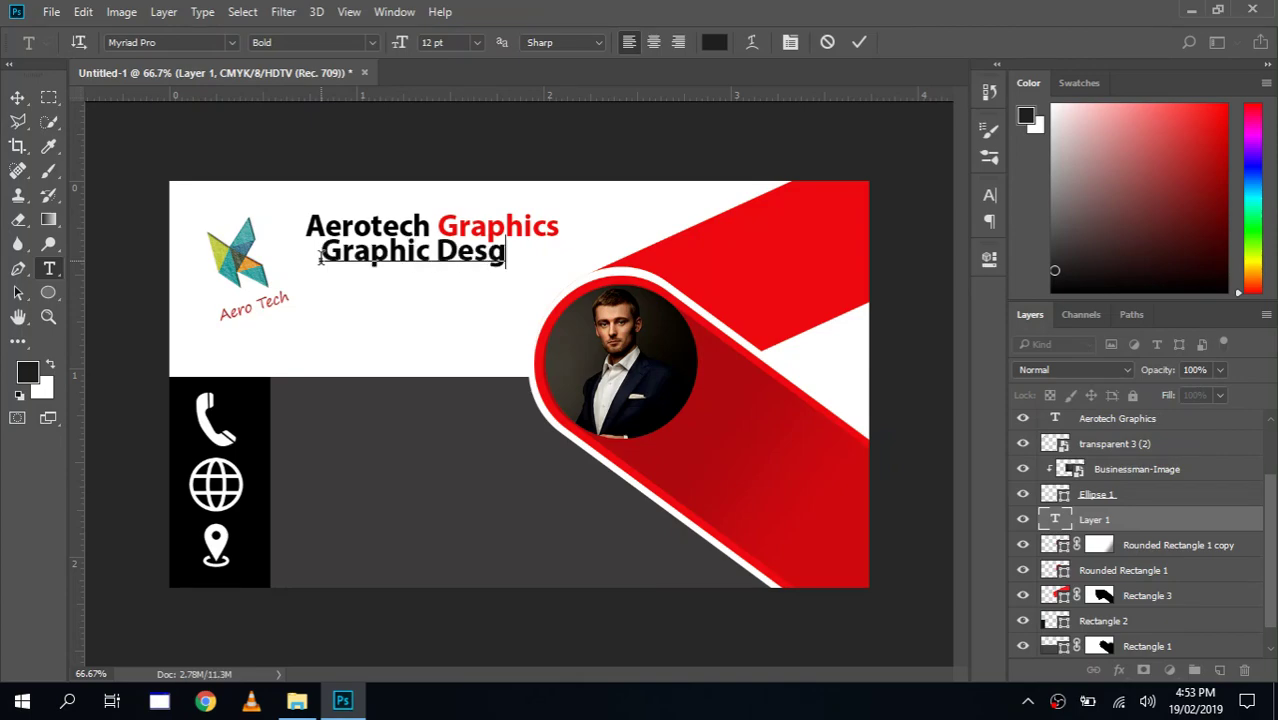
{"action": "key", "text": "BackSpace"}
{"action": "type", "text": "ign S"}
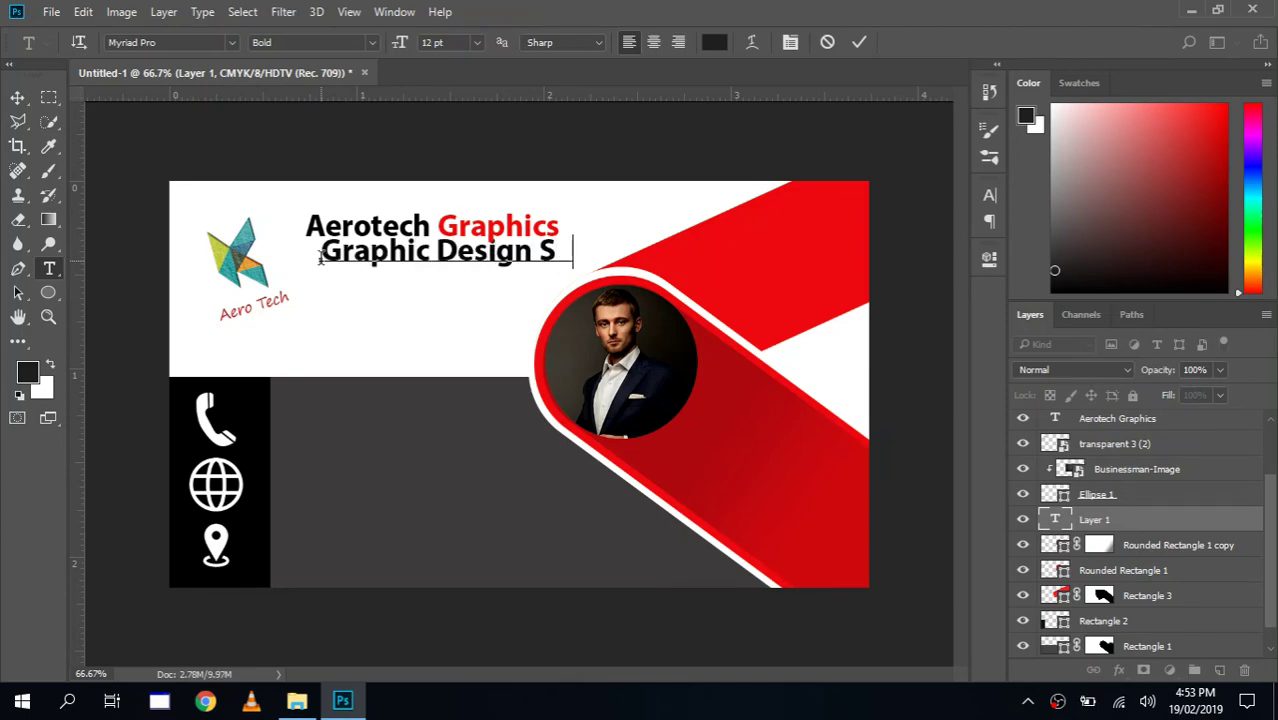
{"action": "type", "text": "ervice"}
- Make the tagline dark grey 373333 at 8 pt font size
{"action": "key", "text": "ctrl+a"}
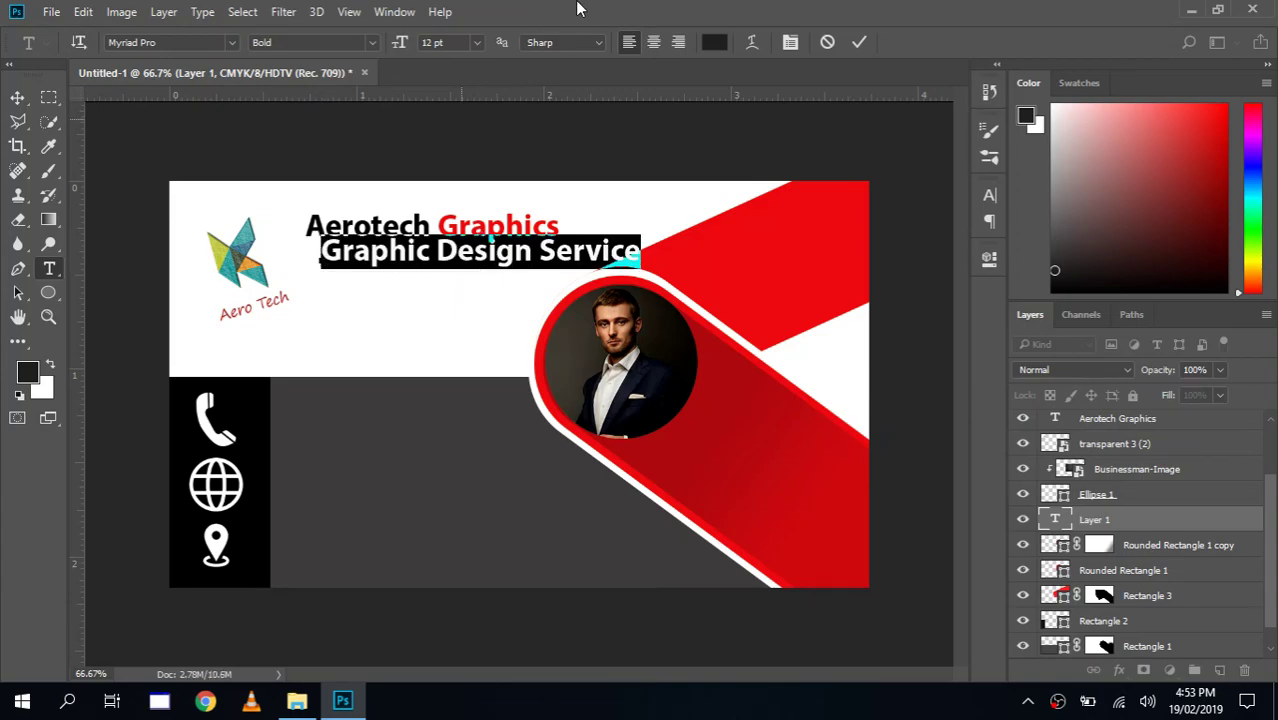
{"action": "left_click", "coordinate": [714, 42]}
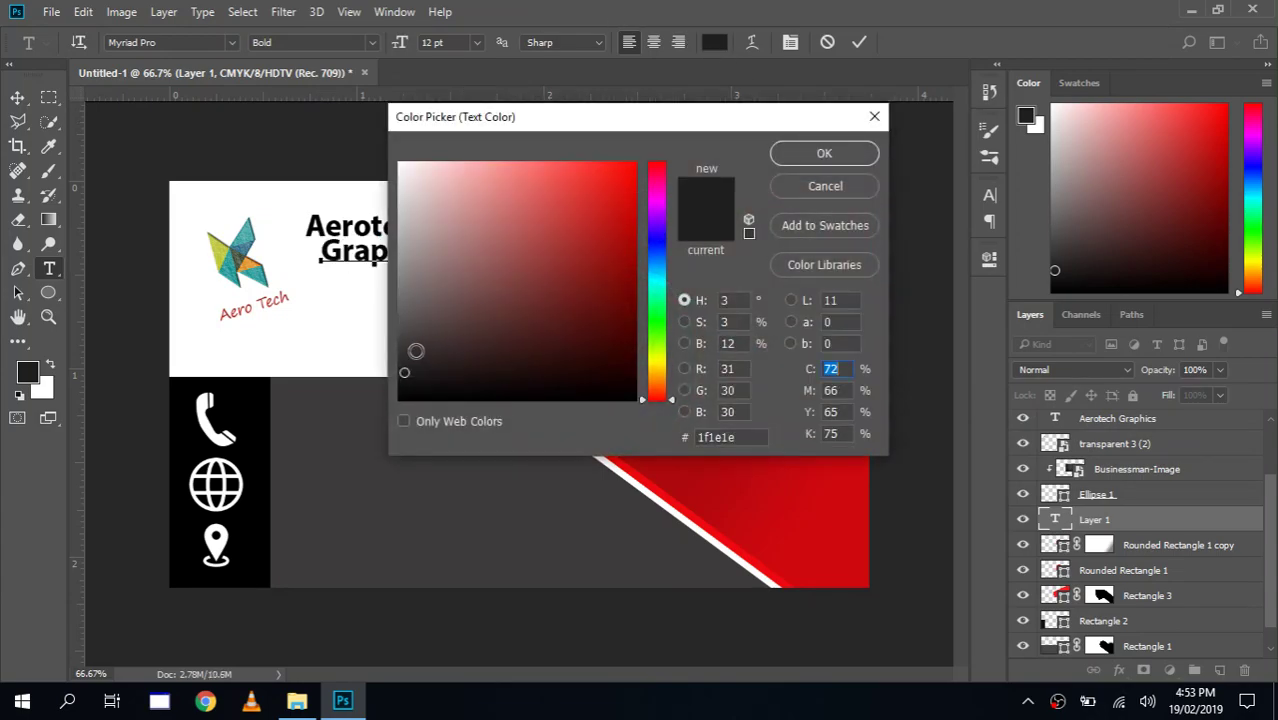
{"action": "left_click", "coordinate": [412, 348]}
{"action": "left_click", "coordinate": [797, 154]}
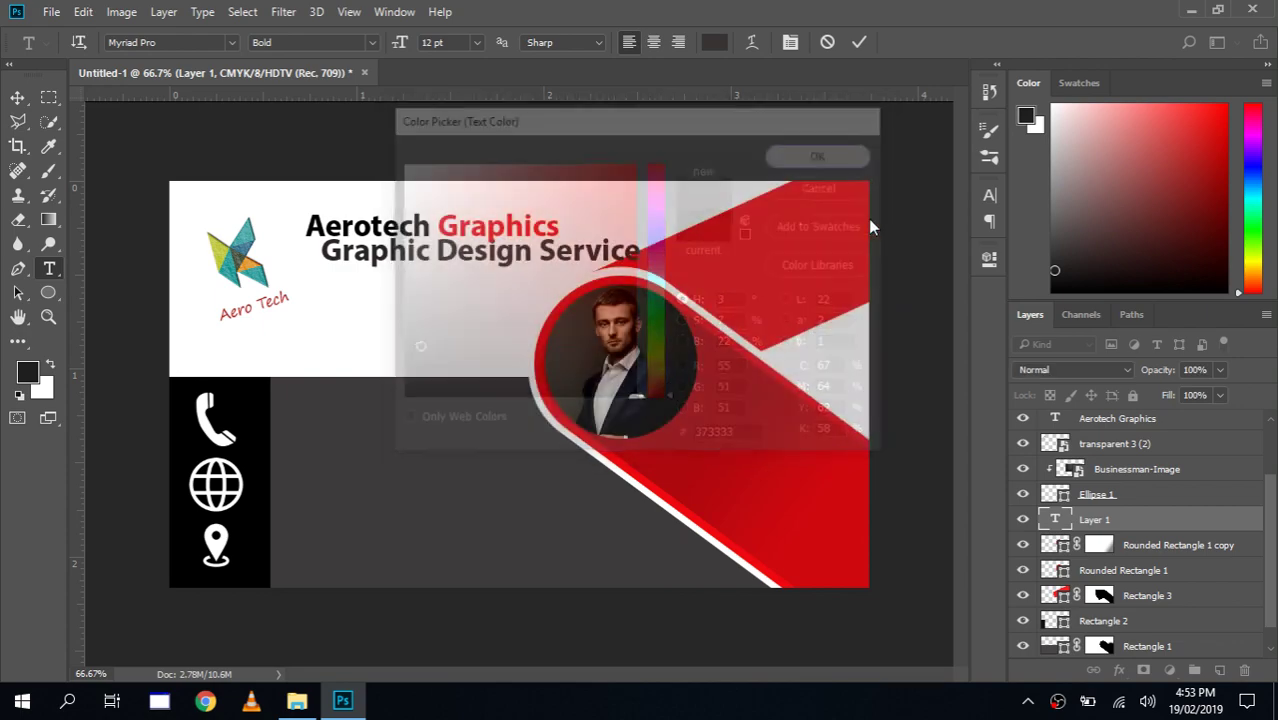
{"action": "left_click", "coordinate": [990, 197]}
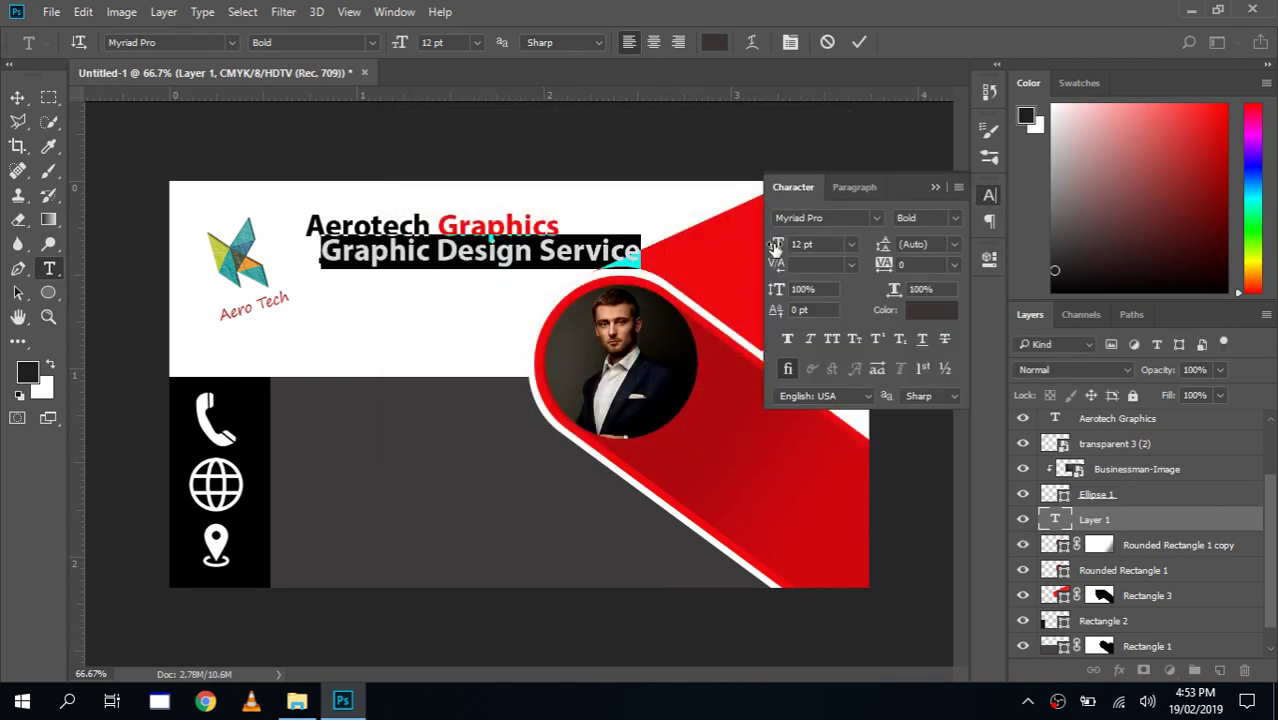
{"action": "type", "text": "10"}
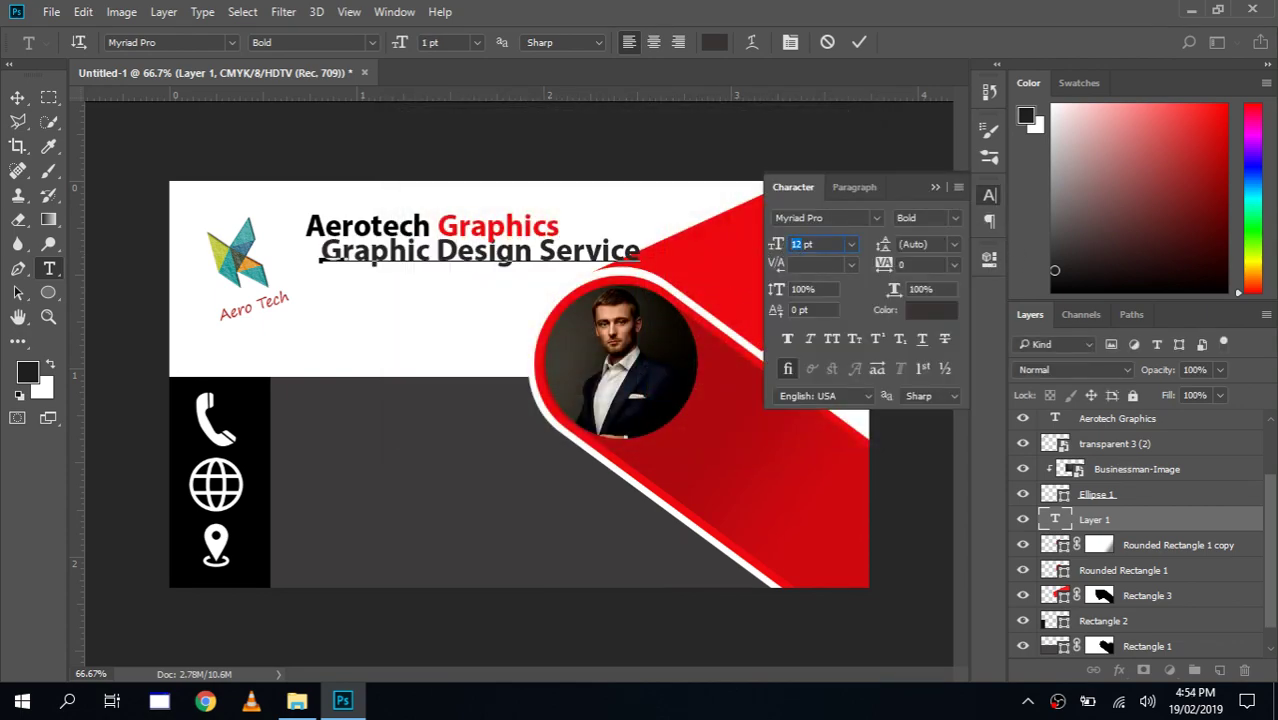
{"action": "key", "text": "Return"}
{"action": "type", "text": "8"}
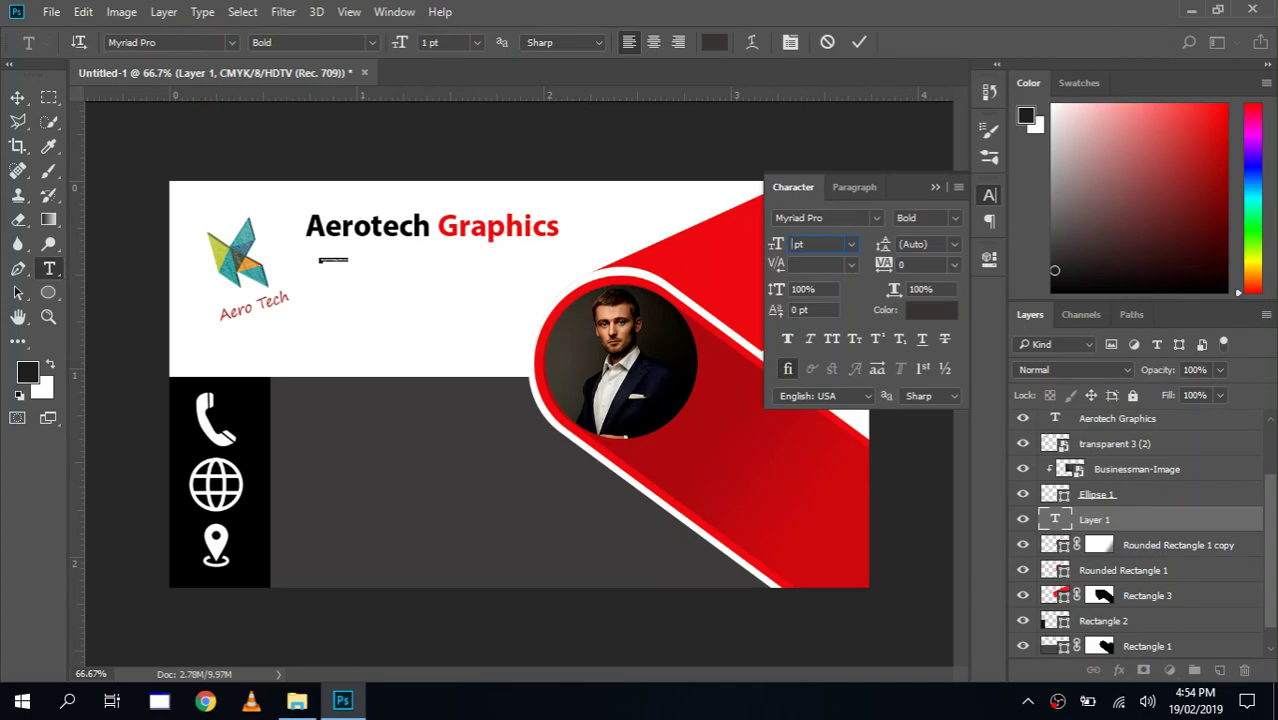
{"action": "key", "text": "Return"}
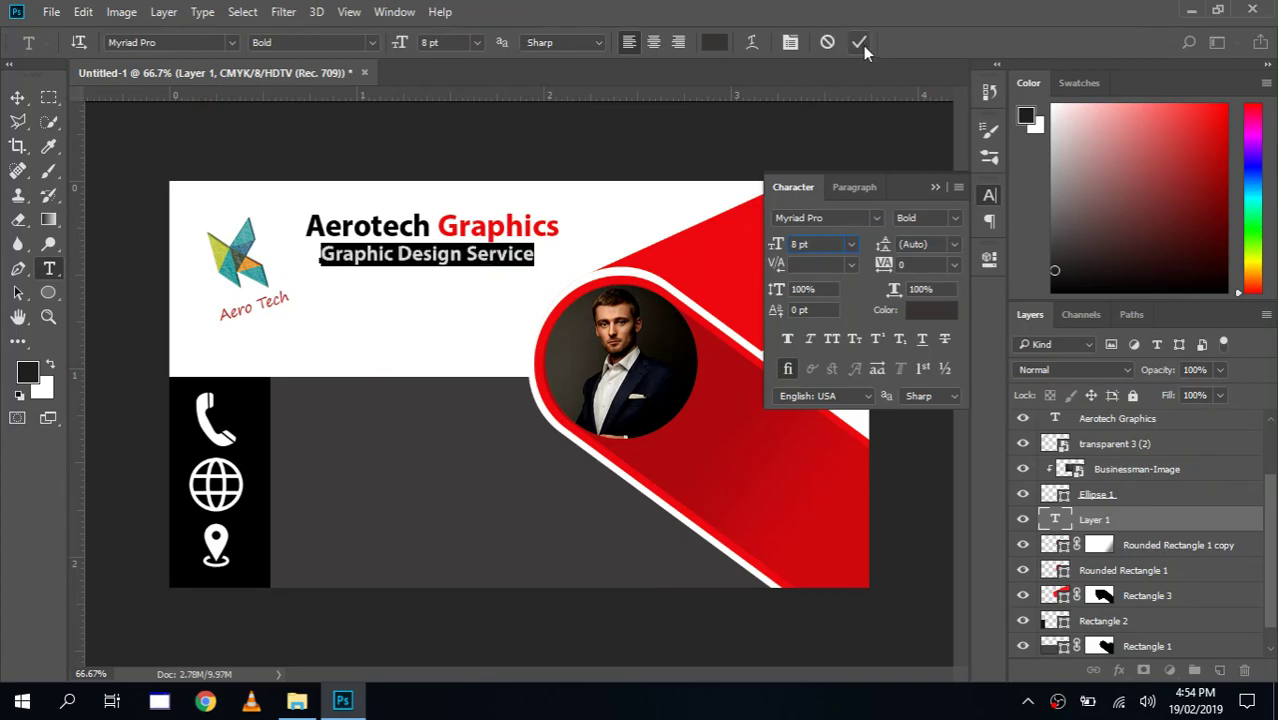
- Position the tagline neatly under the heading, nudging it slightly left
{"action": "key", "text": "ctrl+h"}
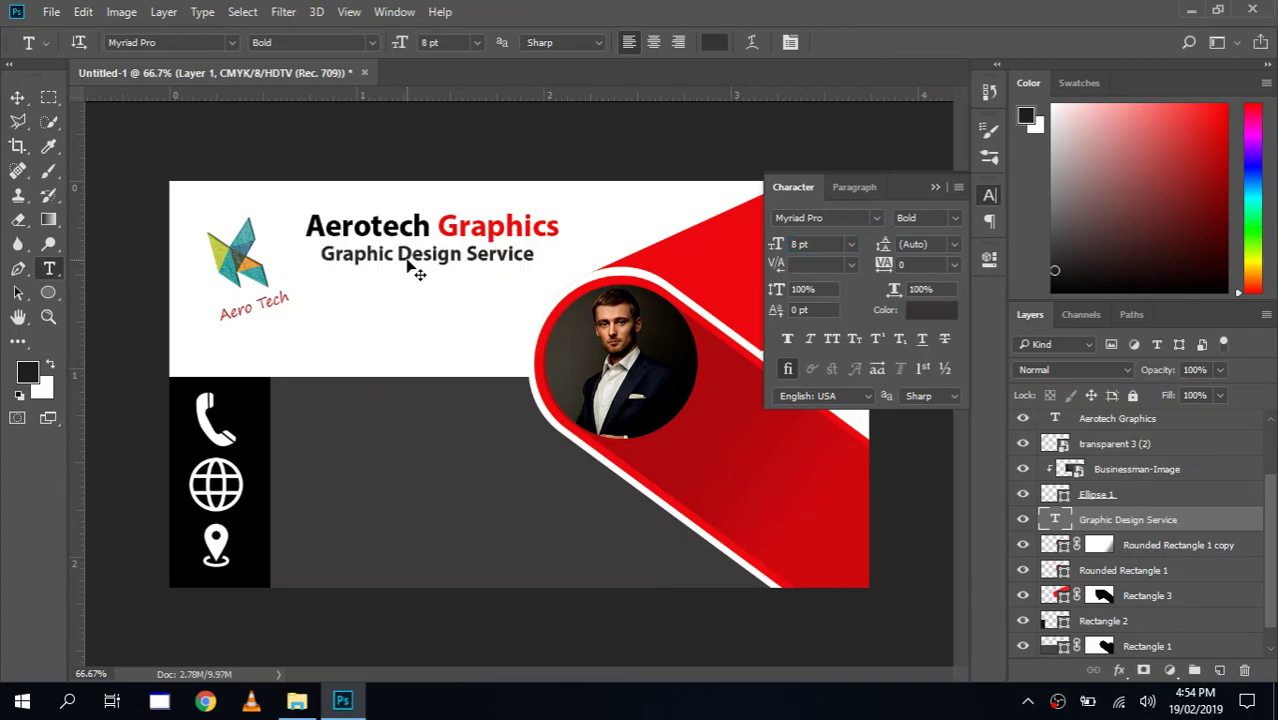
{"action": "left_click_drag", "start_coordinate": [414, 270], "coordinate": [435, 257]}
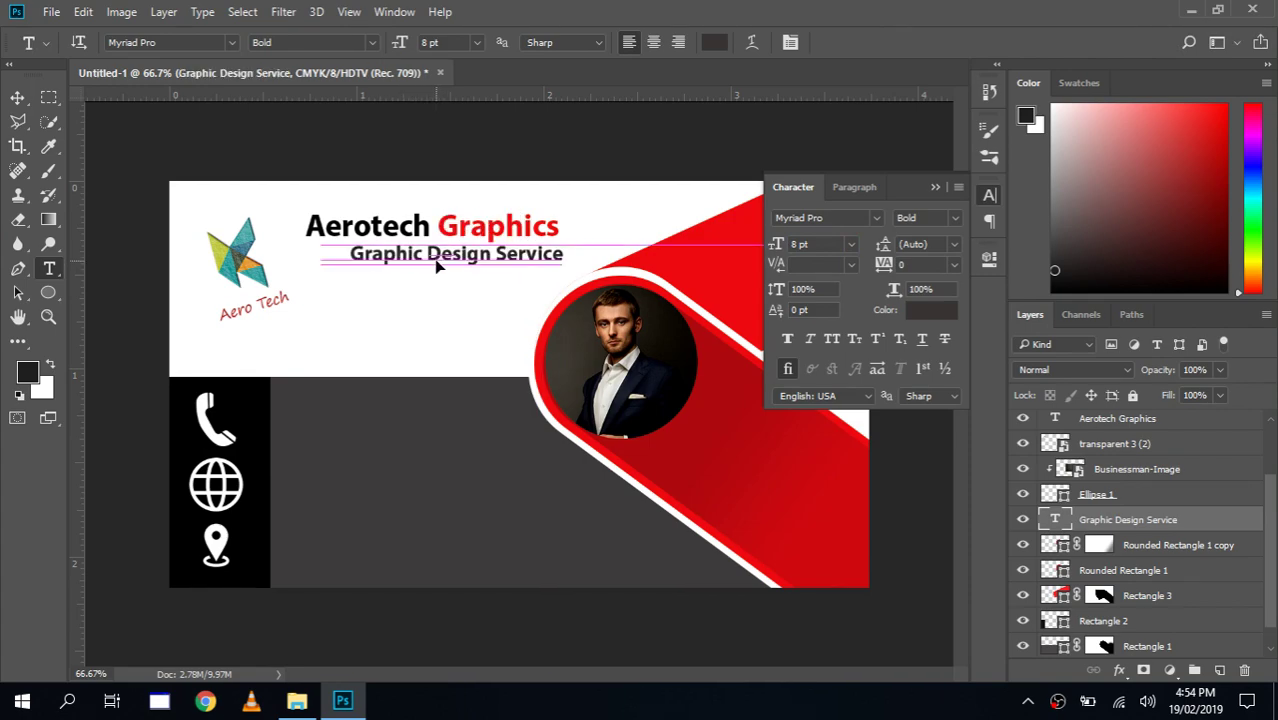
{"action": "left_click", "coordinate": [934, 187]}
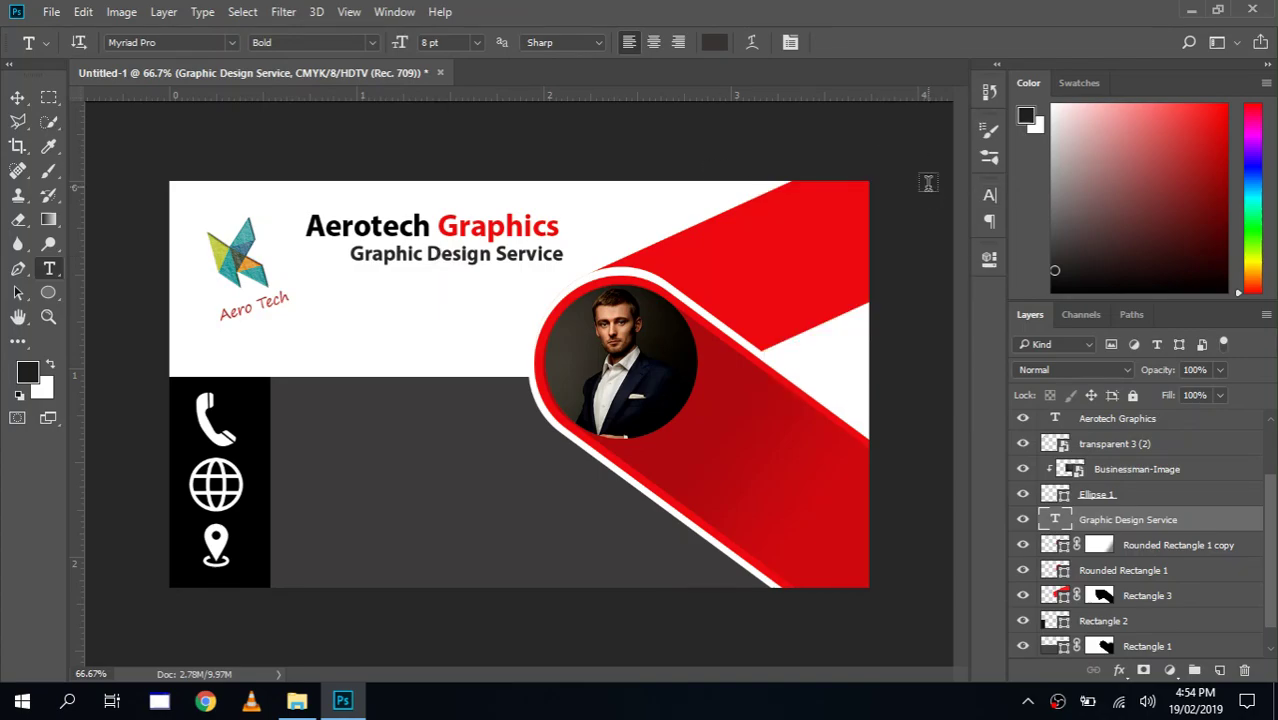
{"action": "left_click", "coordinate": [17, 97]}
{"action": "key", "text": "Left"}
{"action": "key", "text": "Left"}
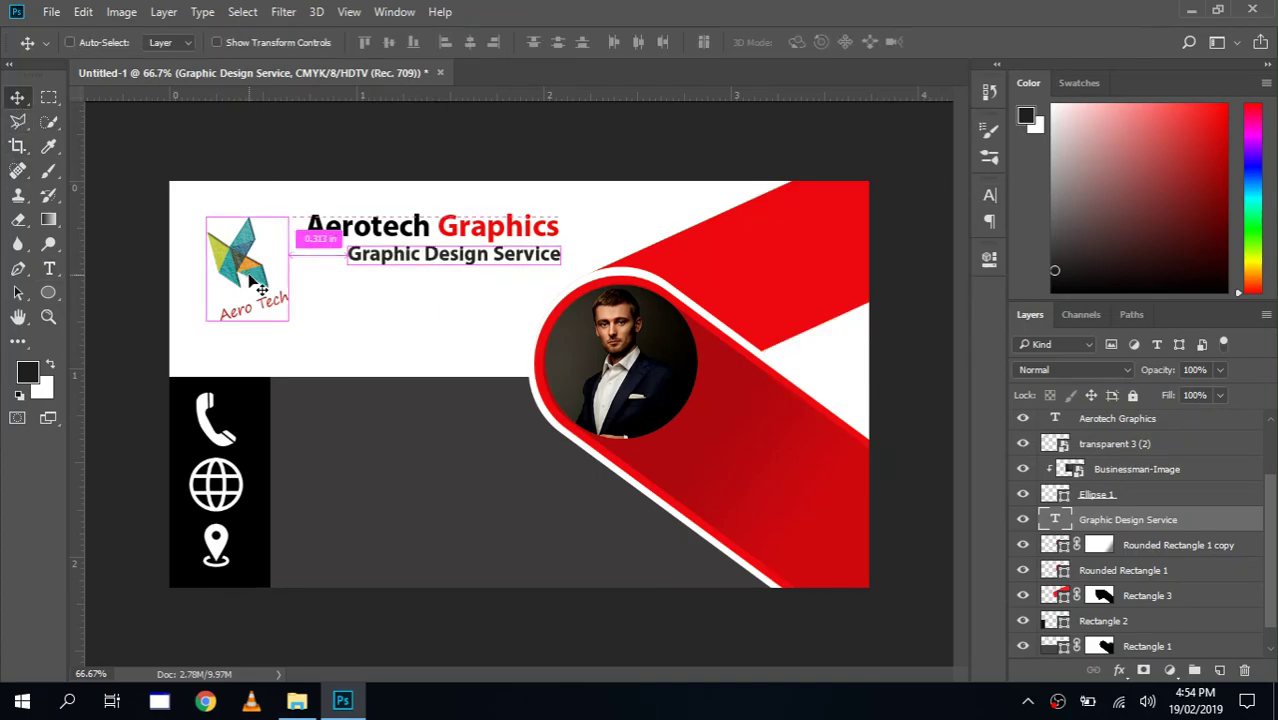
{"action": "key", "text": "Left"}
{"action": "key", "text": "Left"}
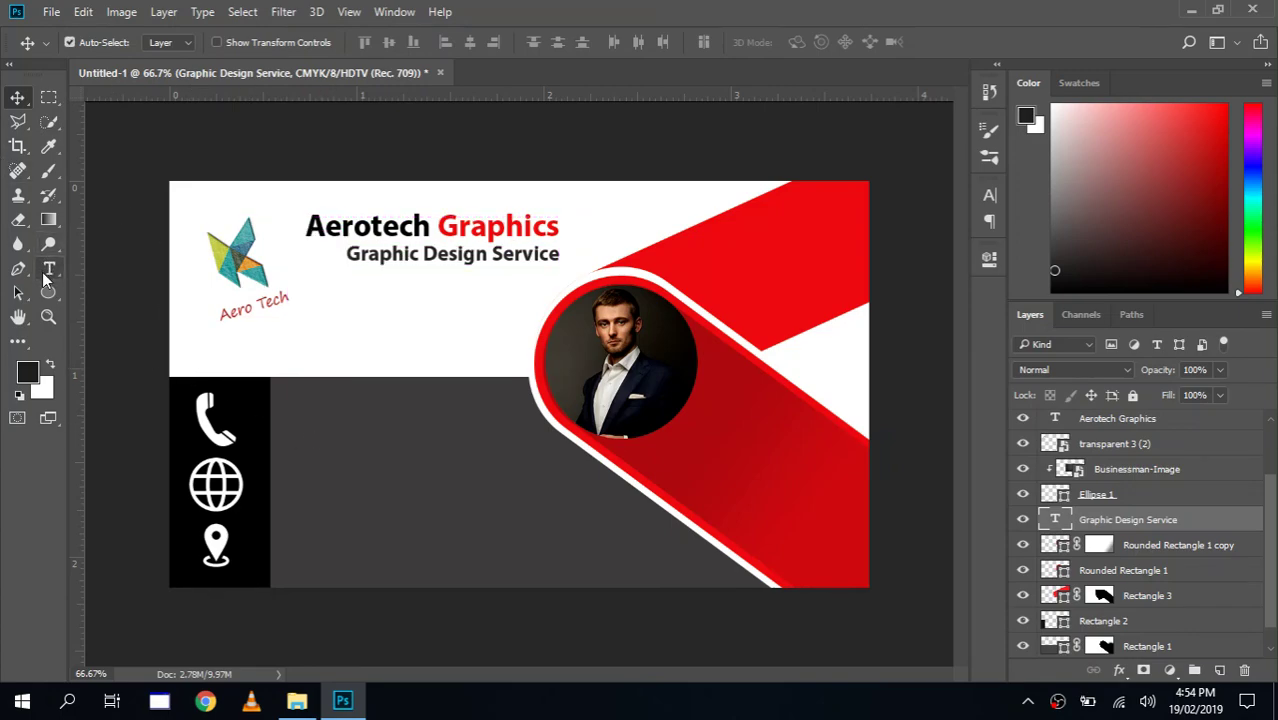
- Add a white phone number beside the phone icon and Alt-drag a copy onto the line below
{"action": "left_click", "coordinate": [48, 268]}
{"action": "left_click", "coordinate": [1051, 105]}
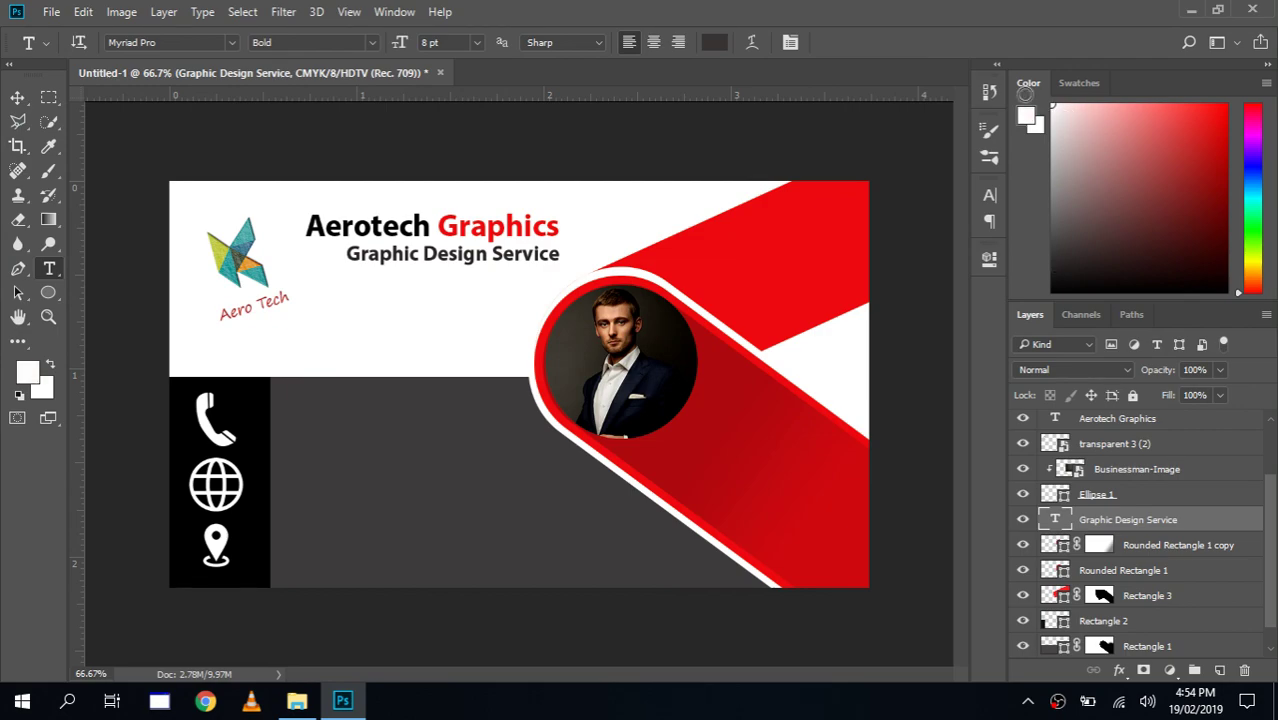
{"action": "left_click", "coordinate": [282, 403]}
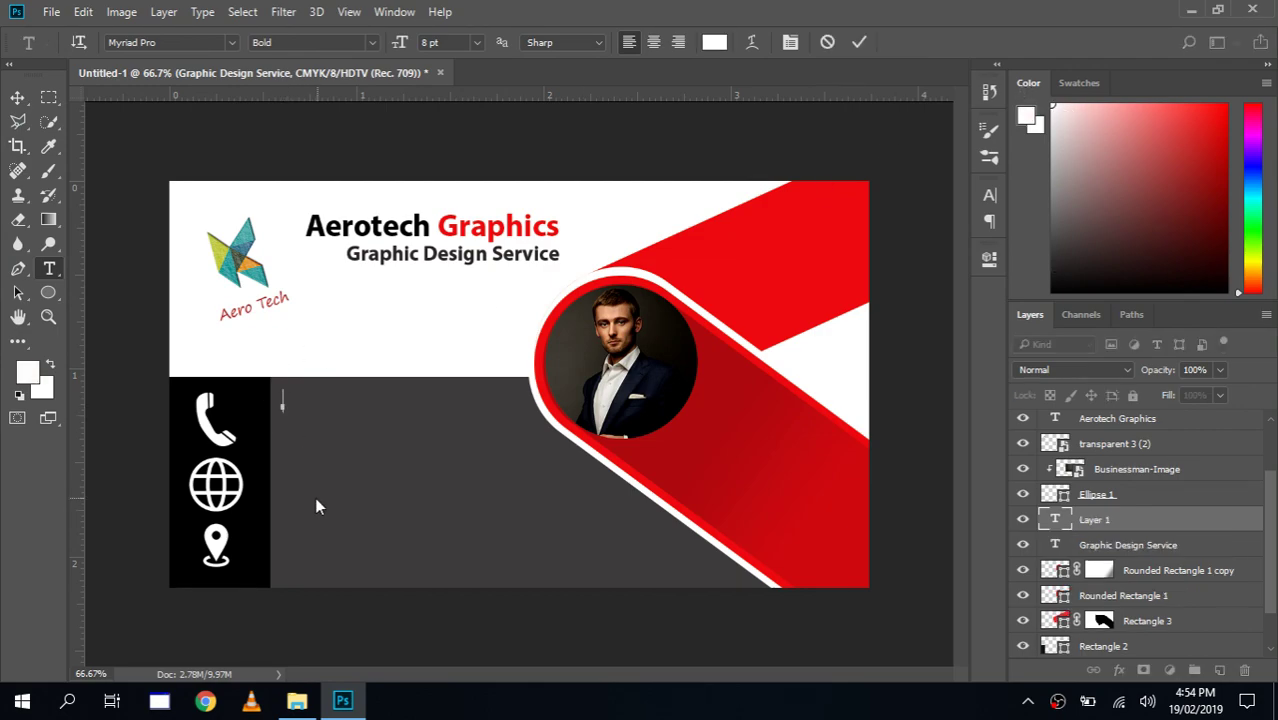
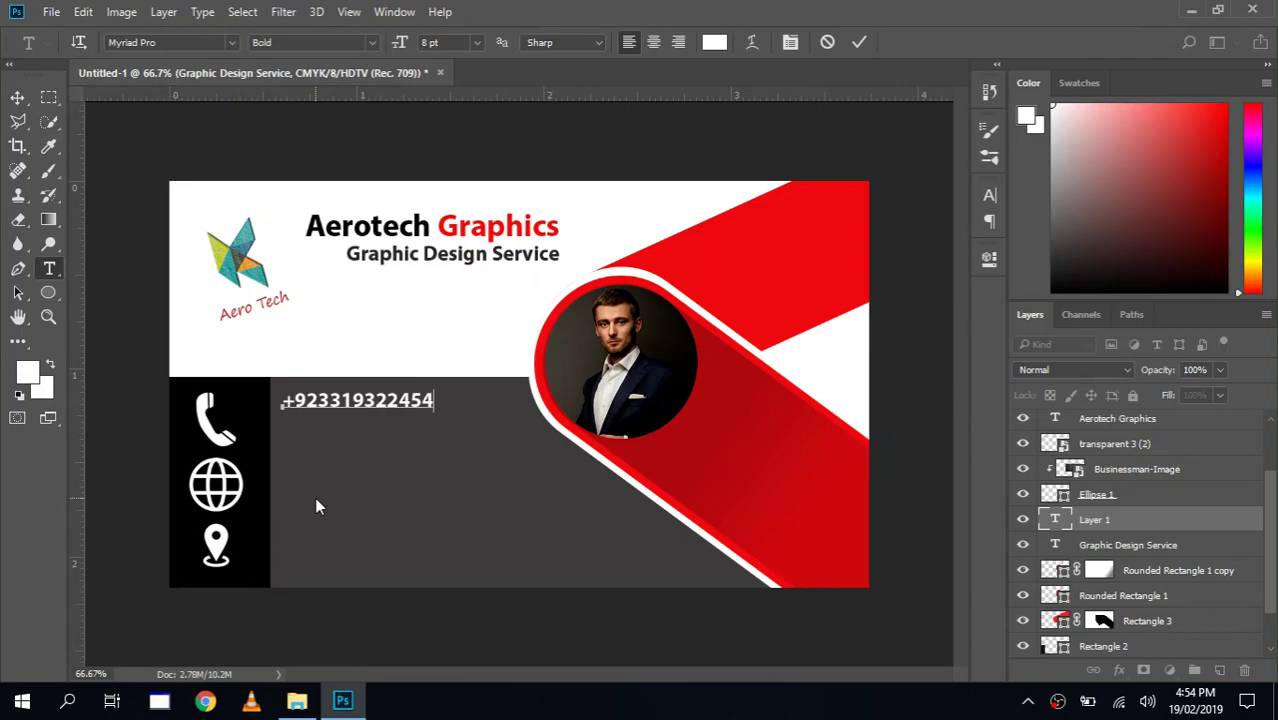
{"action": "left_click", "coordinate": [17, 97]}
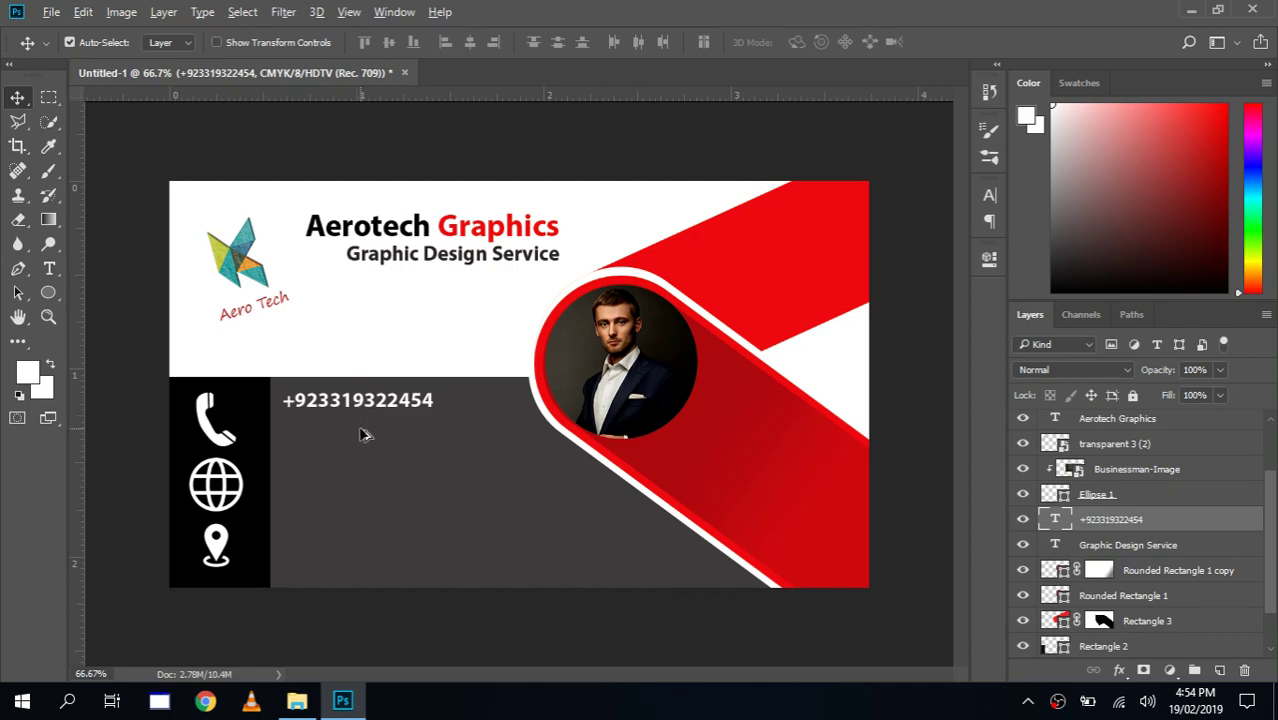
{"action": "left_click_drag", "start_coordinate": [366, 411], "coordinate": [368, 442]}
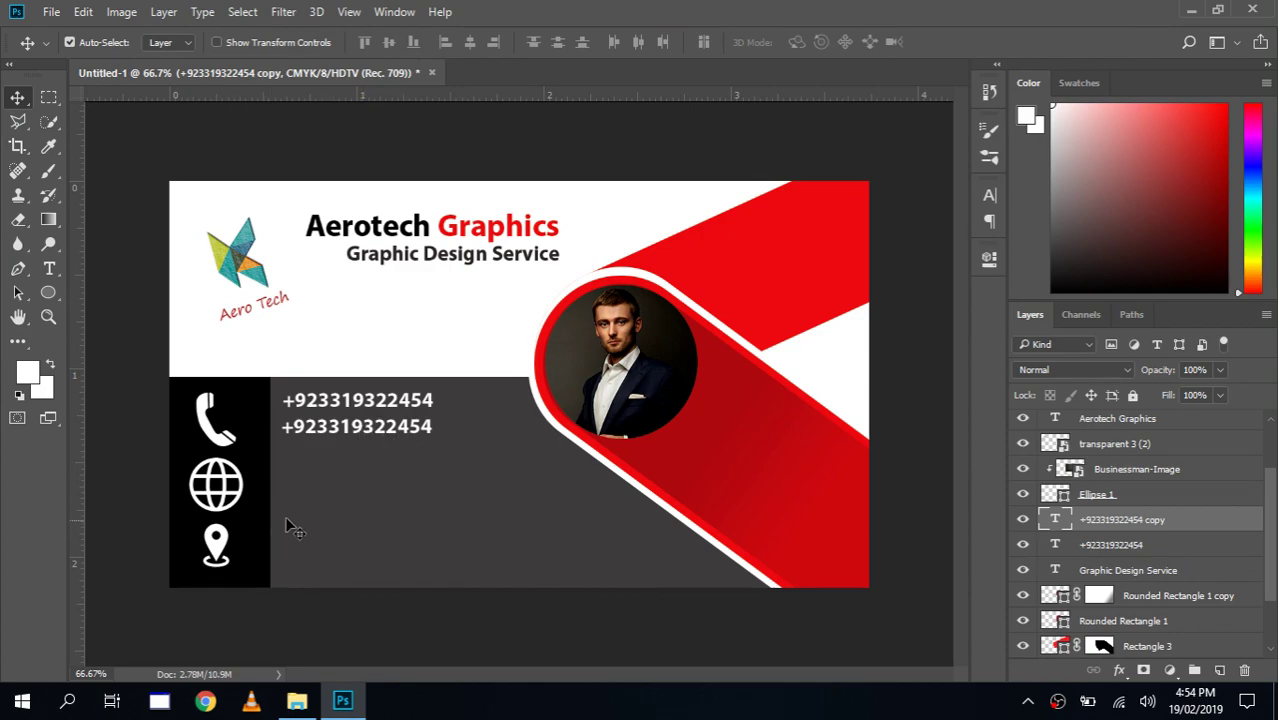
{"action": "left_click", "coordinate": [49, 268]}
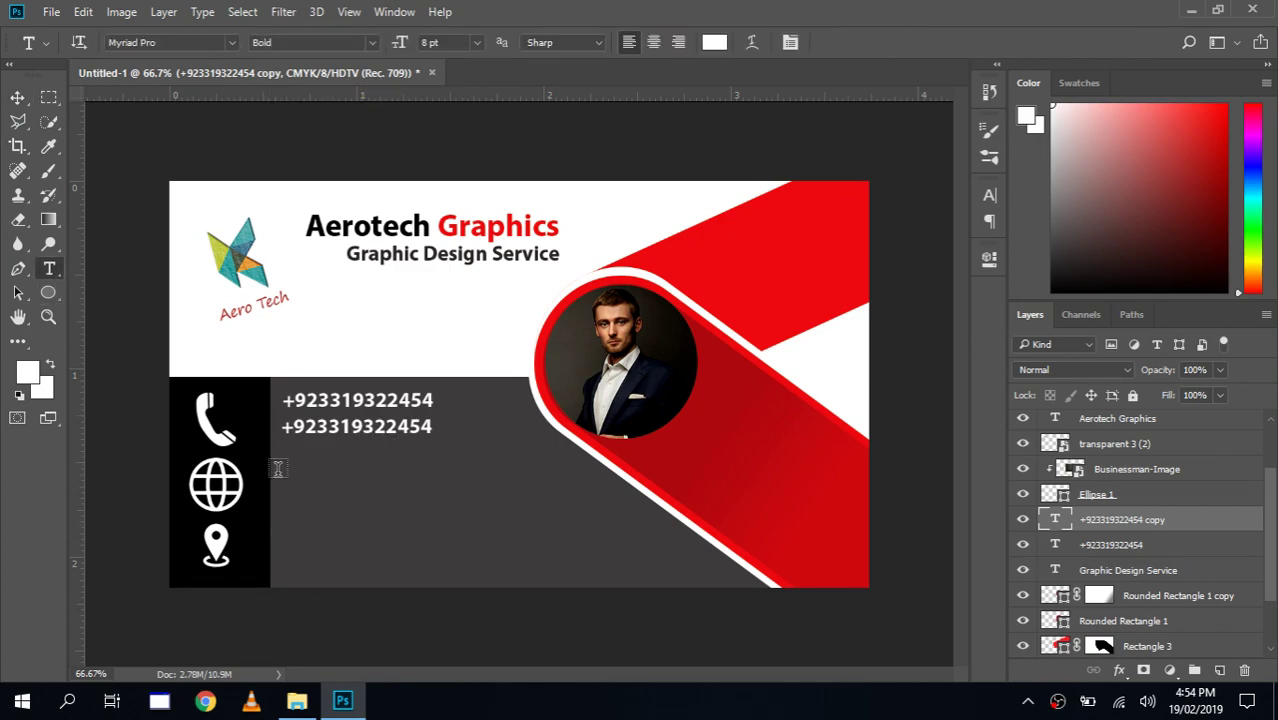
- Add an 'email.com' placeholder line beside the globe icon and duplicate it below
{"action": "left_click", "coordinate": [279, 470]}
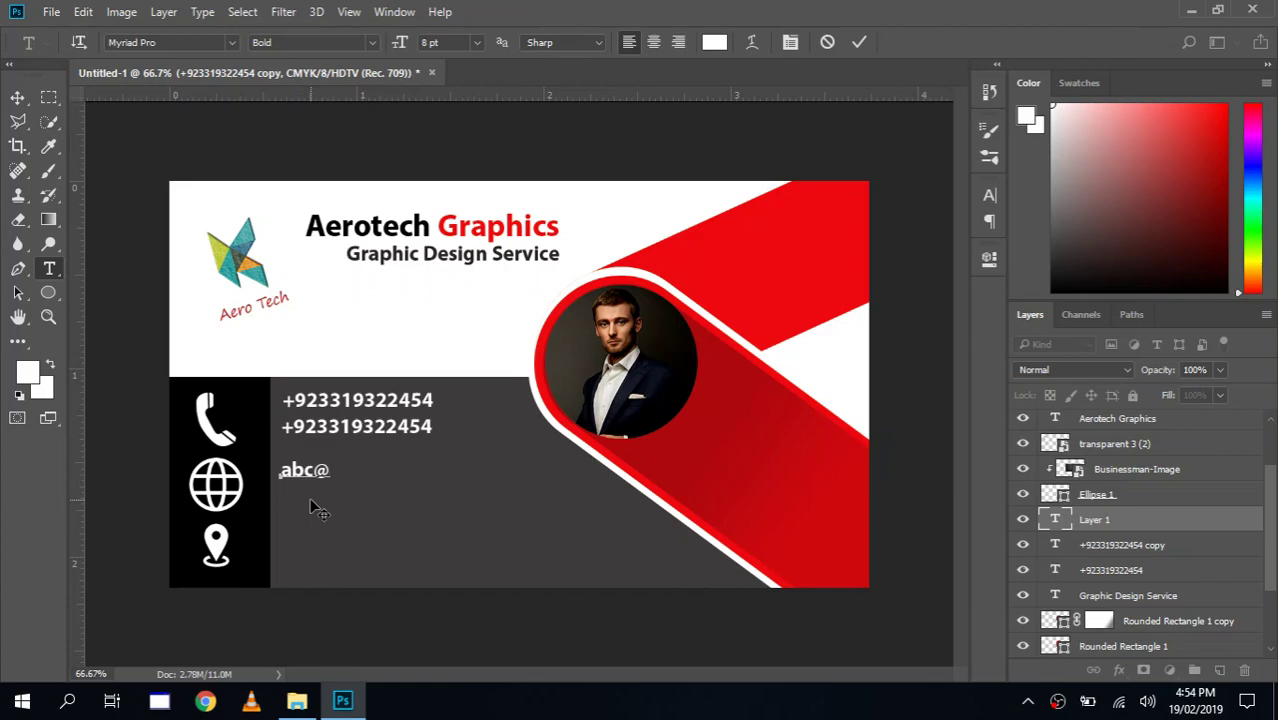
{"action": "type", "text": "email.co"}
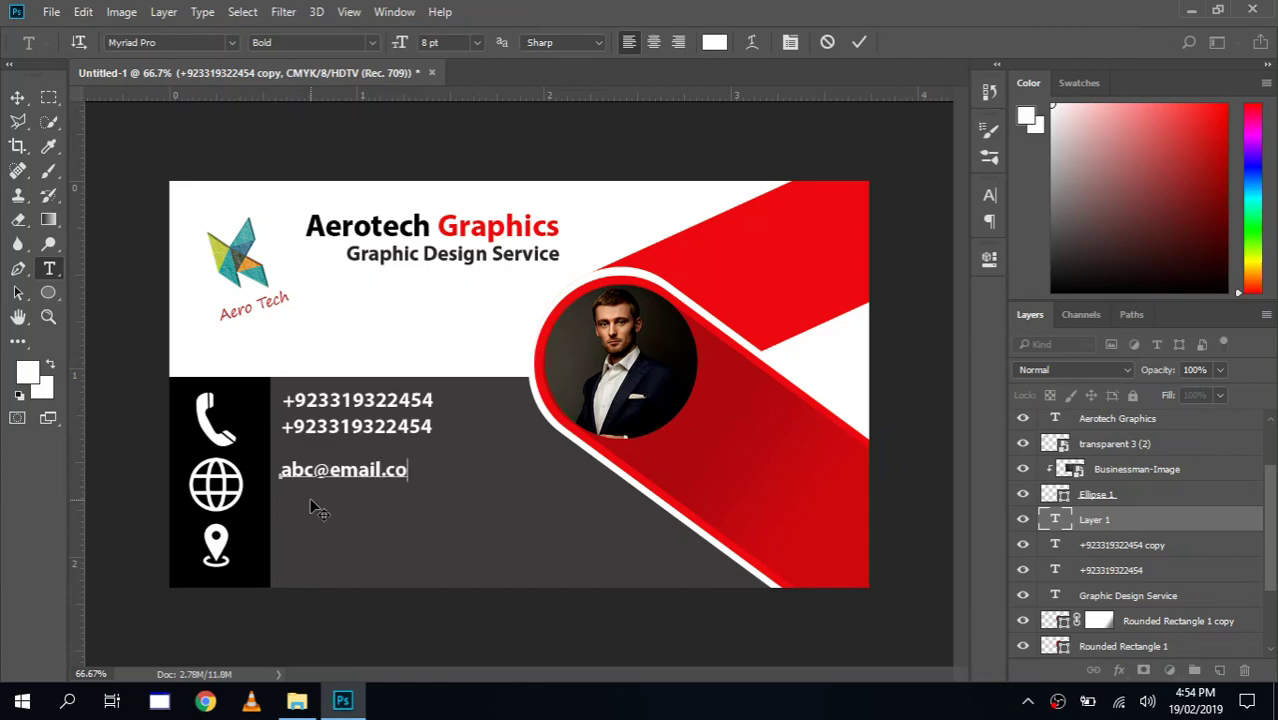
{"action": "type", "text": "m"}
{"action": "key", "text": "ctrl"}
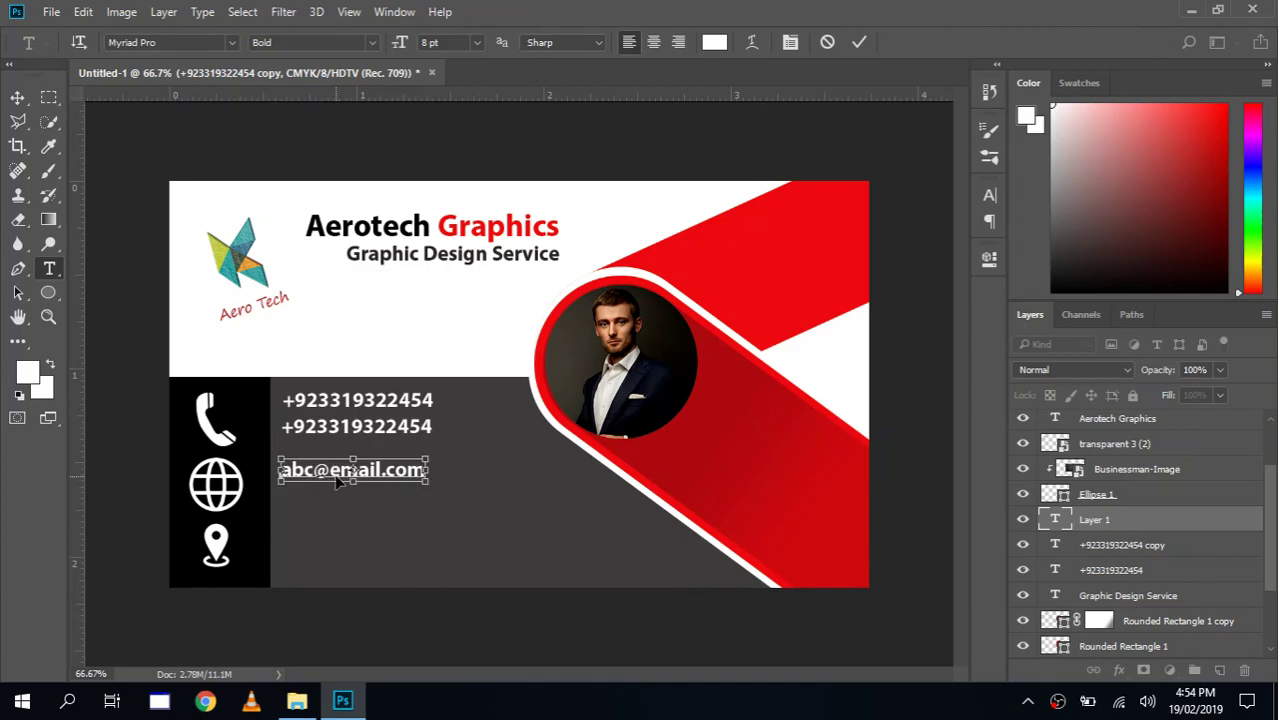
{"action": "key", "text": "ctrl+Return"}
{"action": "left_click", "coordinate": [17, 97]}
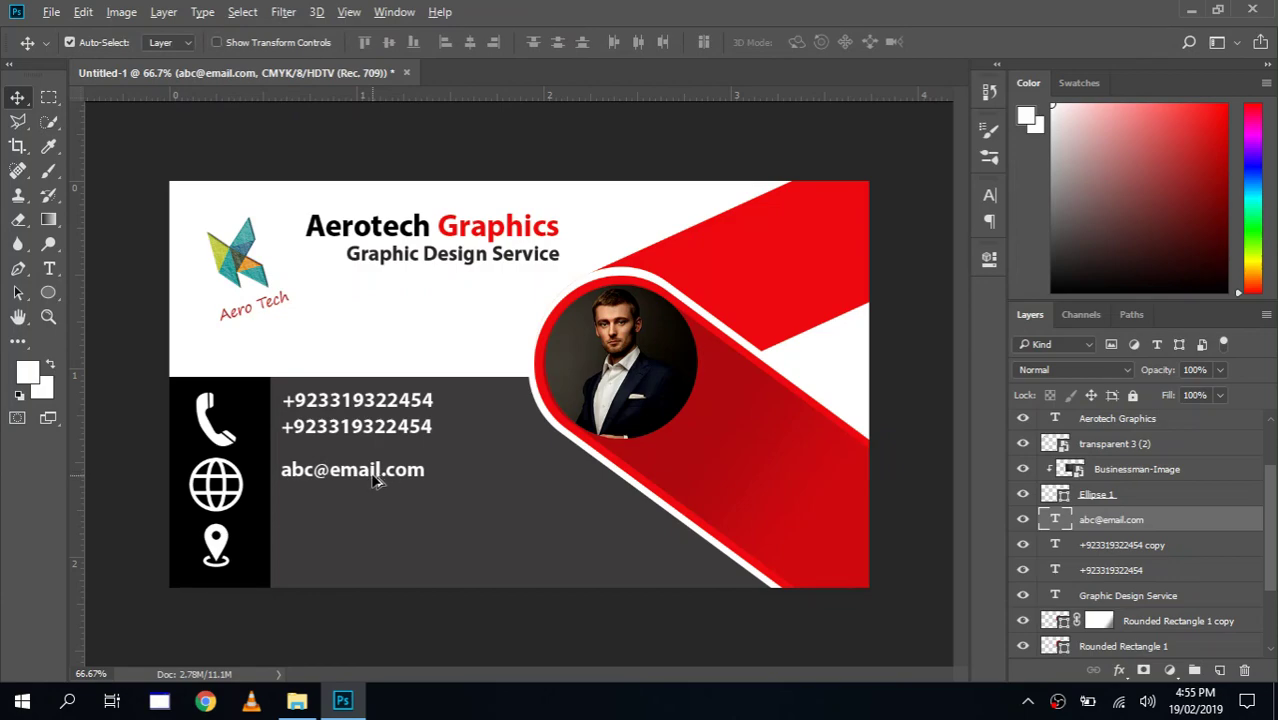
{"action": "left_click_drag", "start_coordinate": [375, 476], "coordinate": [372, 503]}
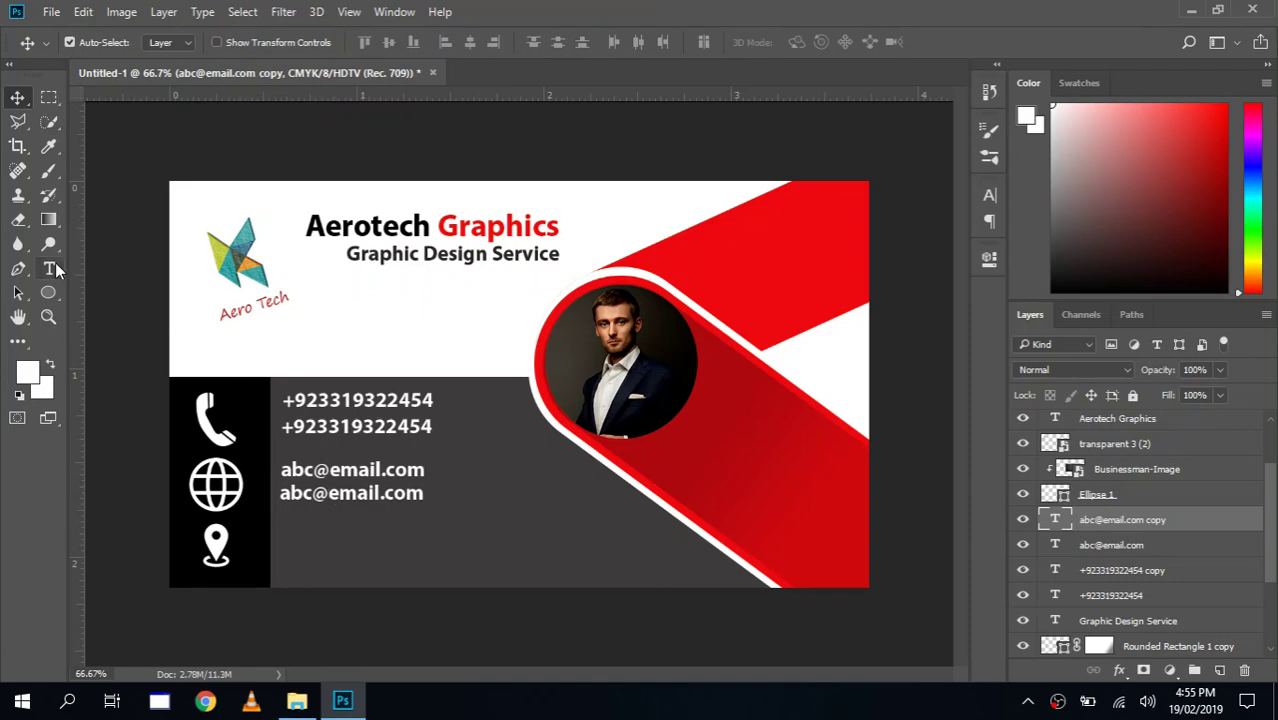
- Replace the first e-mail line with the company's gmail contact address
{"action": "left_click", "coordinate": [50, 268]}
{"action": "left_click_drag", "start_coordinate": [313, 470], "coordinate": [278, 470]}
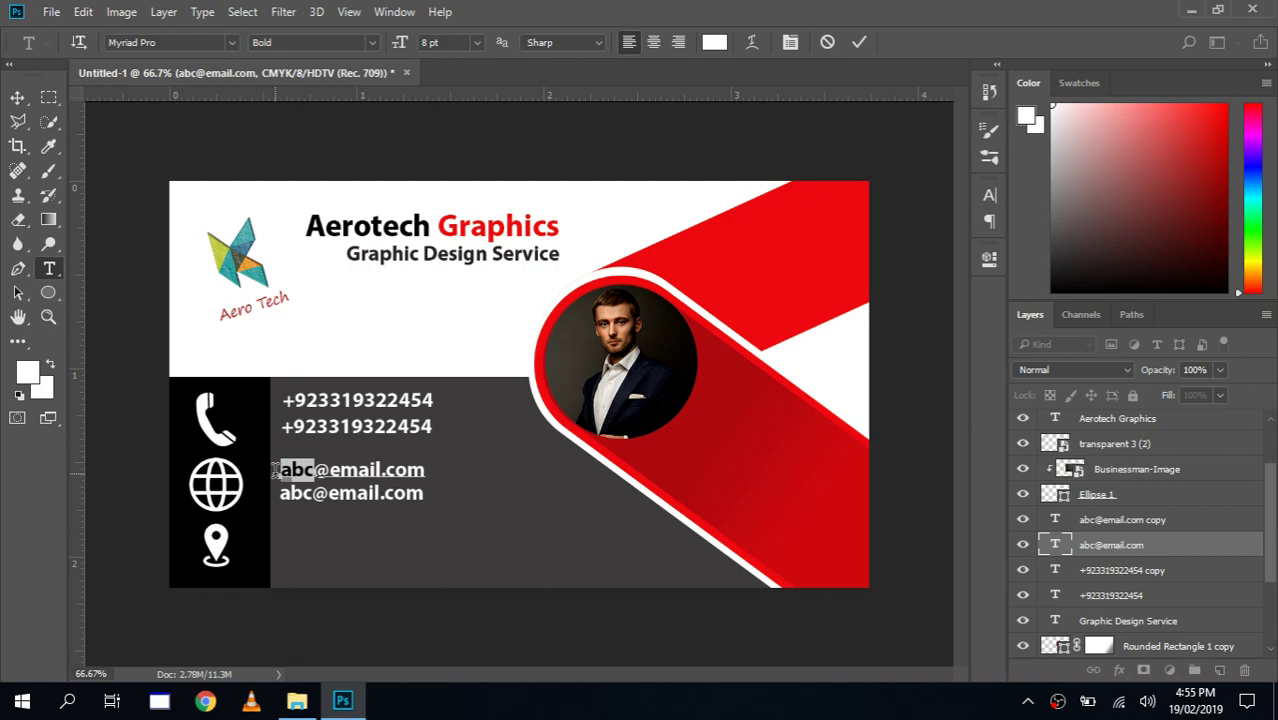
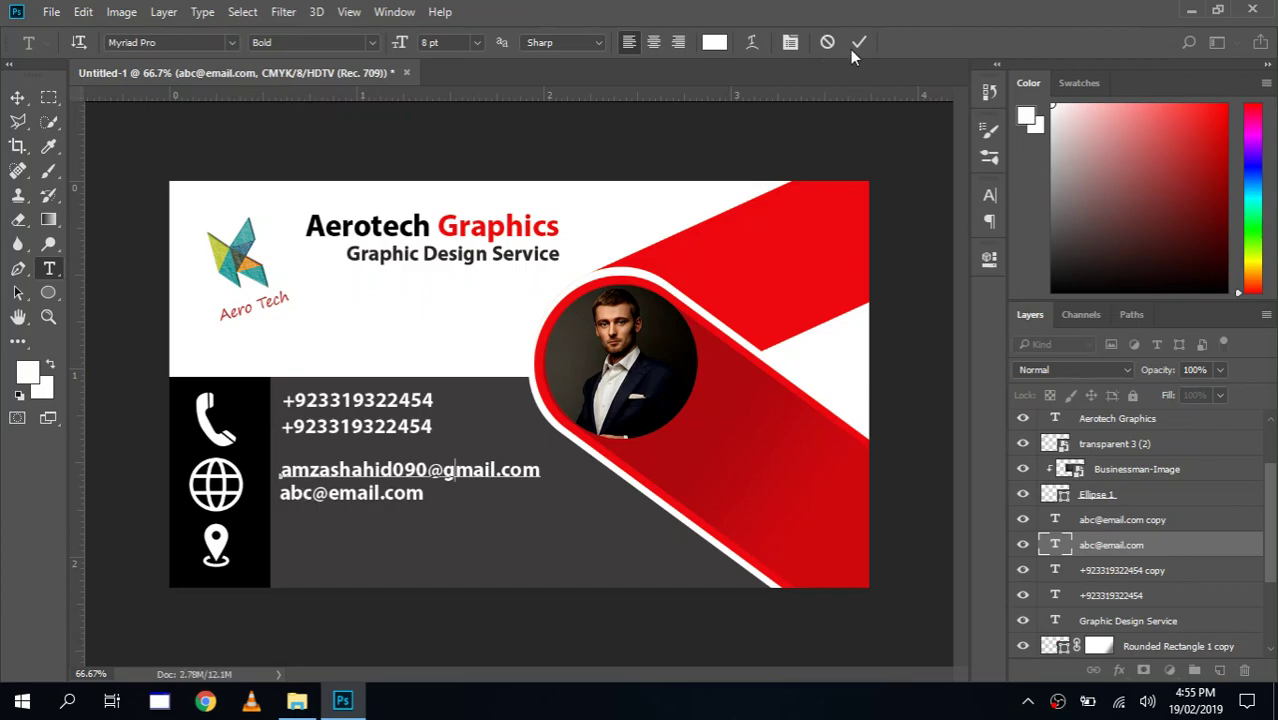
{"action": "left_click", "coordinate": [857, 45]}
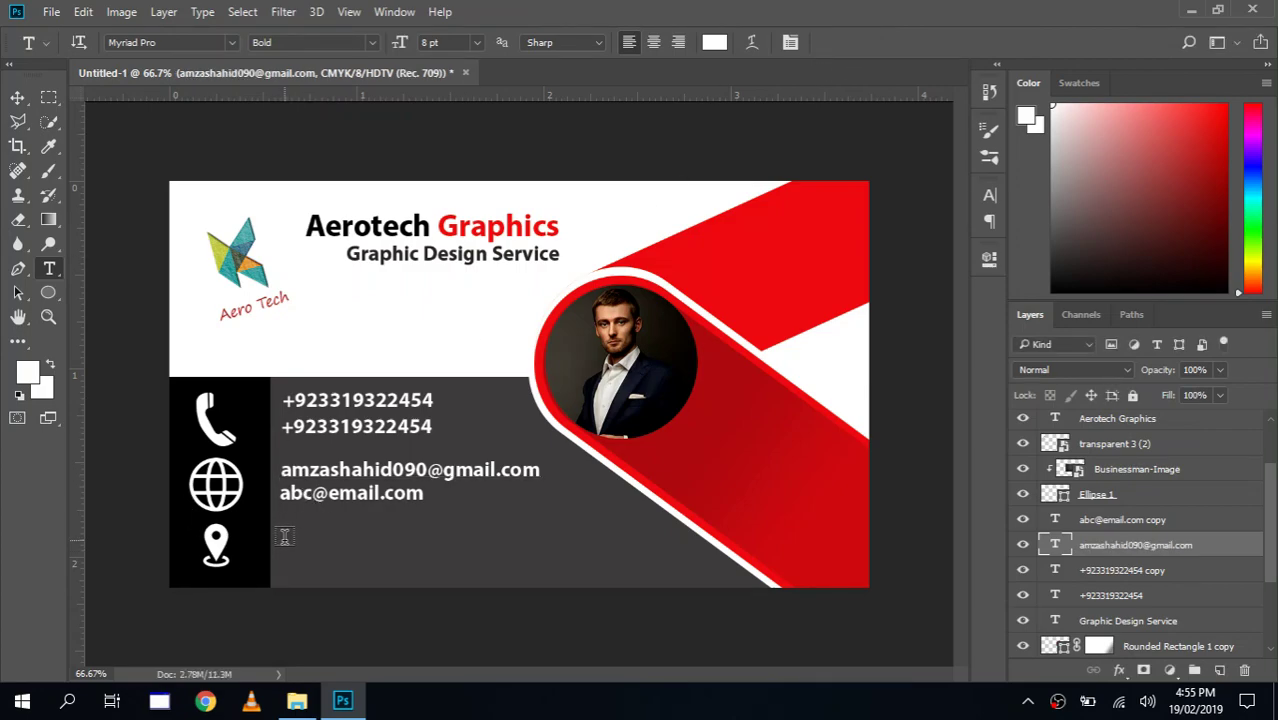
- Type the address 'Mansehra. KPK. Pakistan' beside the location pin
{"action": "left_click", "coordinate": [284, 537]}
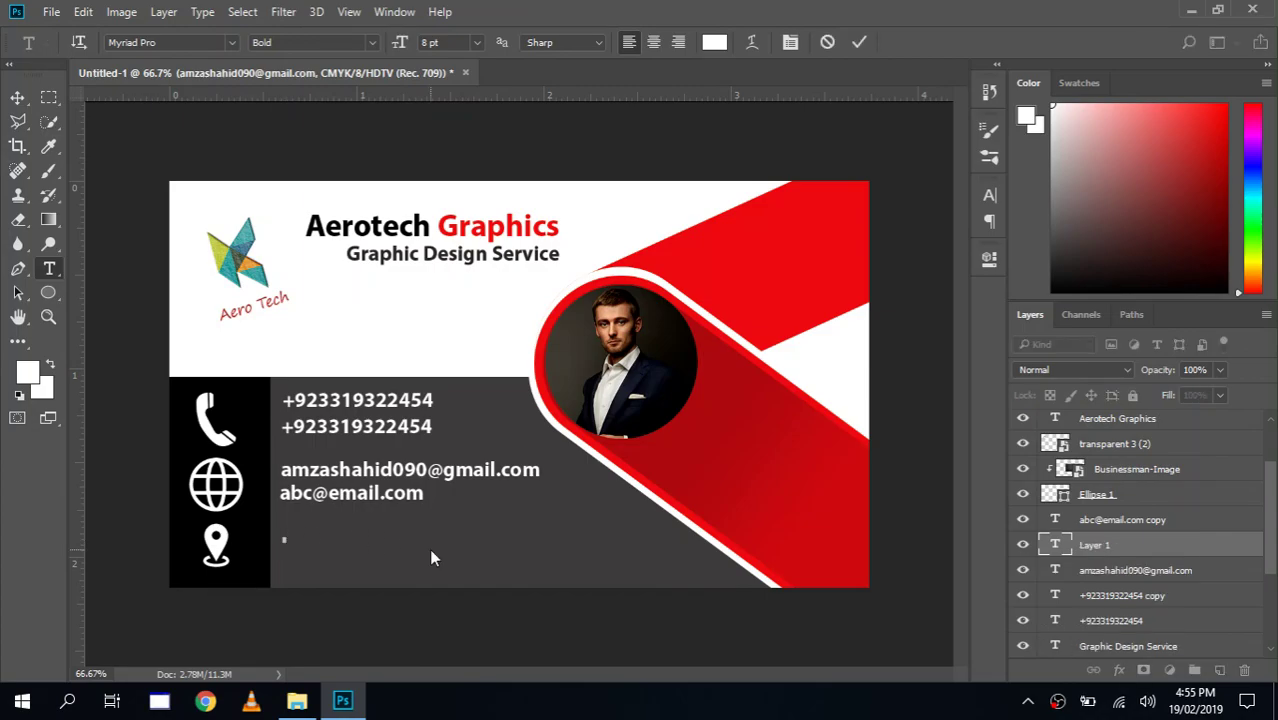
{"action": "type", "text": "Khyber"}
{"action": "key", "text": "Left"}
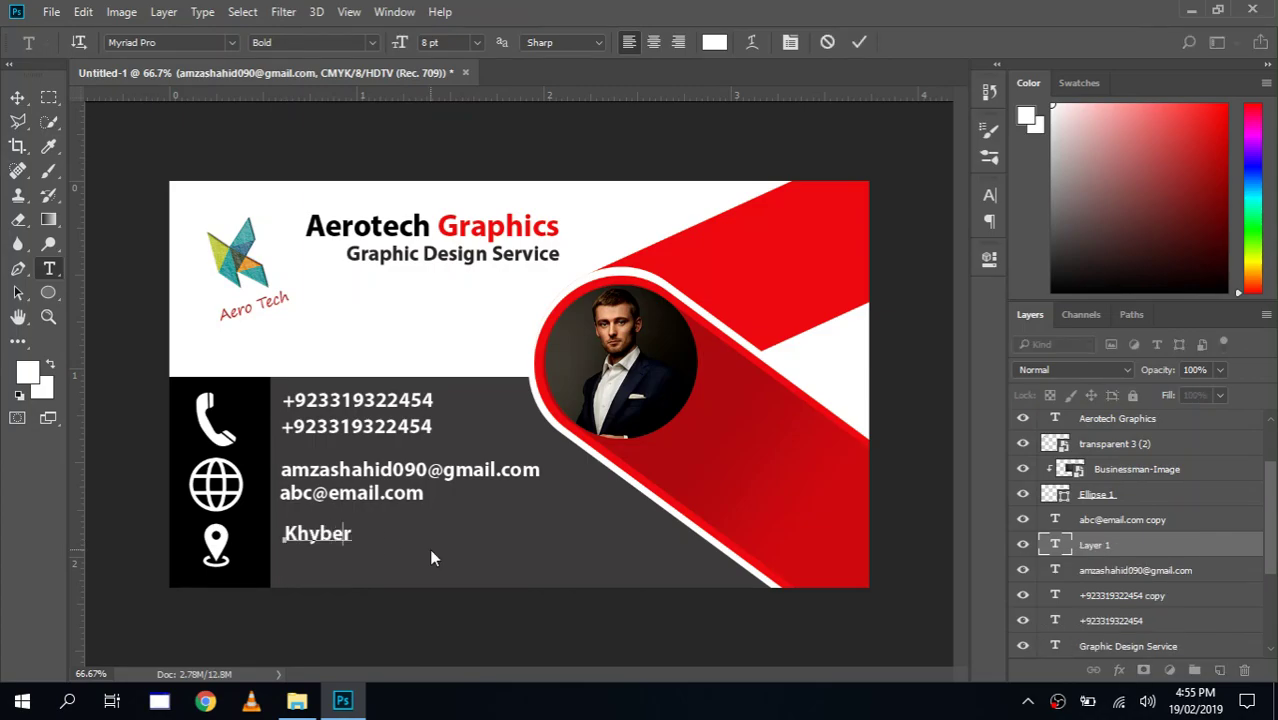
{"action": "key", "text": "Left"}
{"action": "key", "text": "Left"}
{"action": "key", "text": "Left"}
{"action": "key", "text": "Left"}
{"action": "key", "text": "Left"}
{"action": "key", "text": "ctrl+a"}
{"action": "key", "text": "BackSpace"}
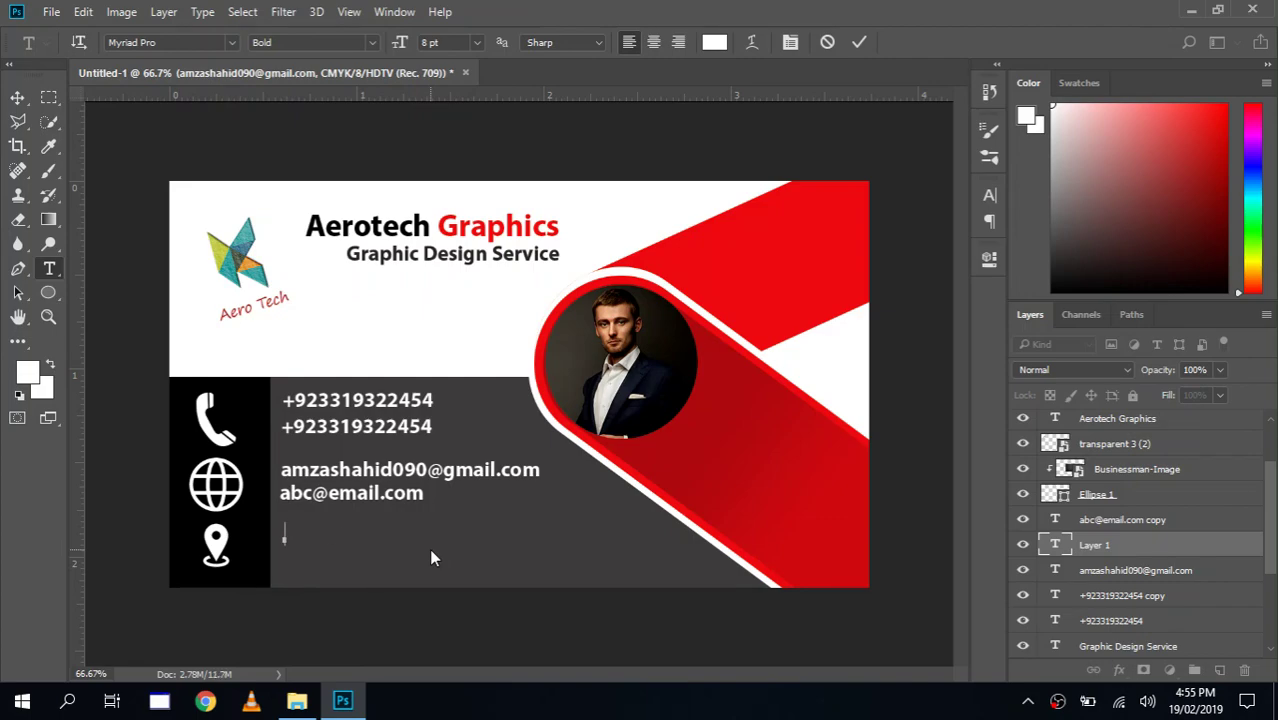
{"action": "type", "text": "Mansehra"}
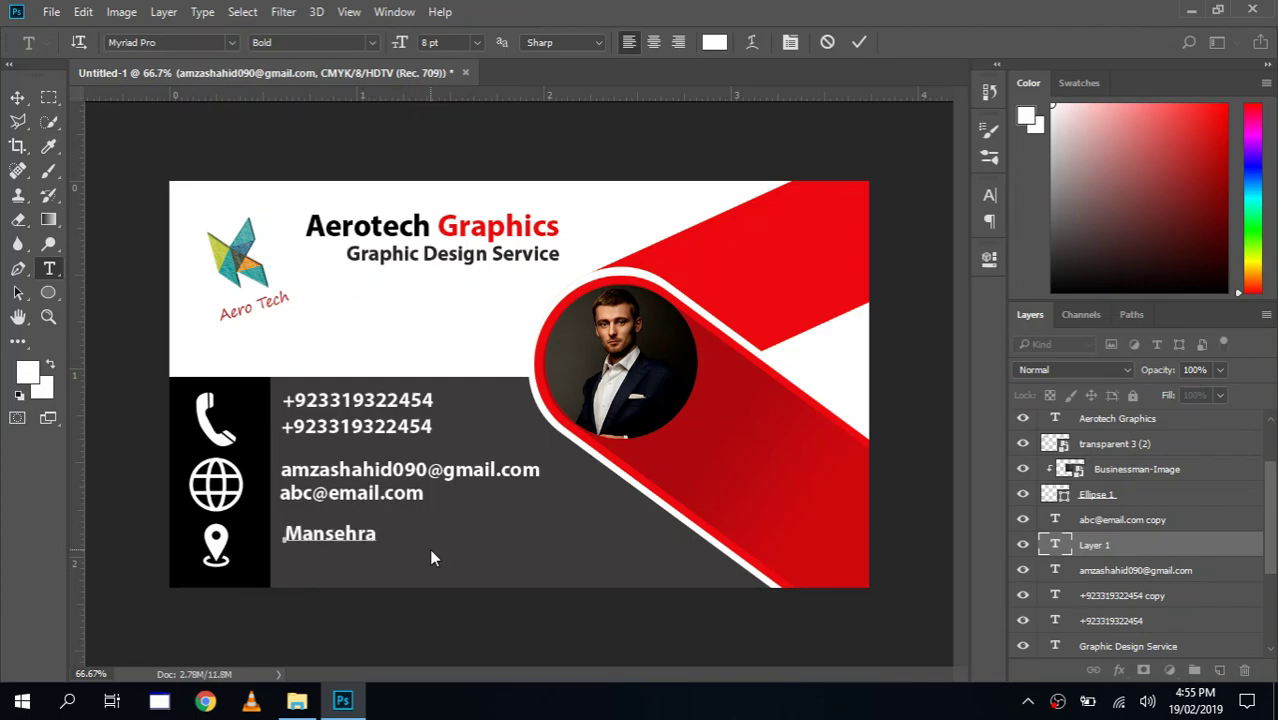
{"action": "type", "text": ". KPK. P"}
{"action": "type", "text": "ak"}
{"action": "type", "text": "istan"}
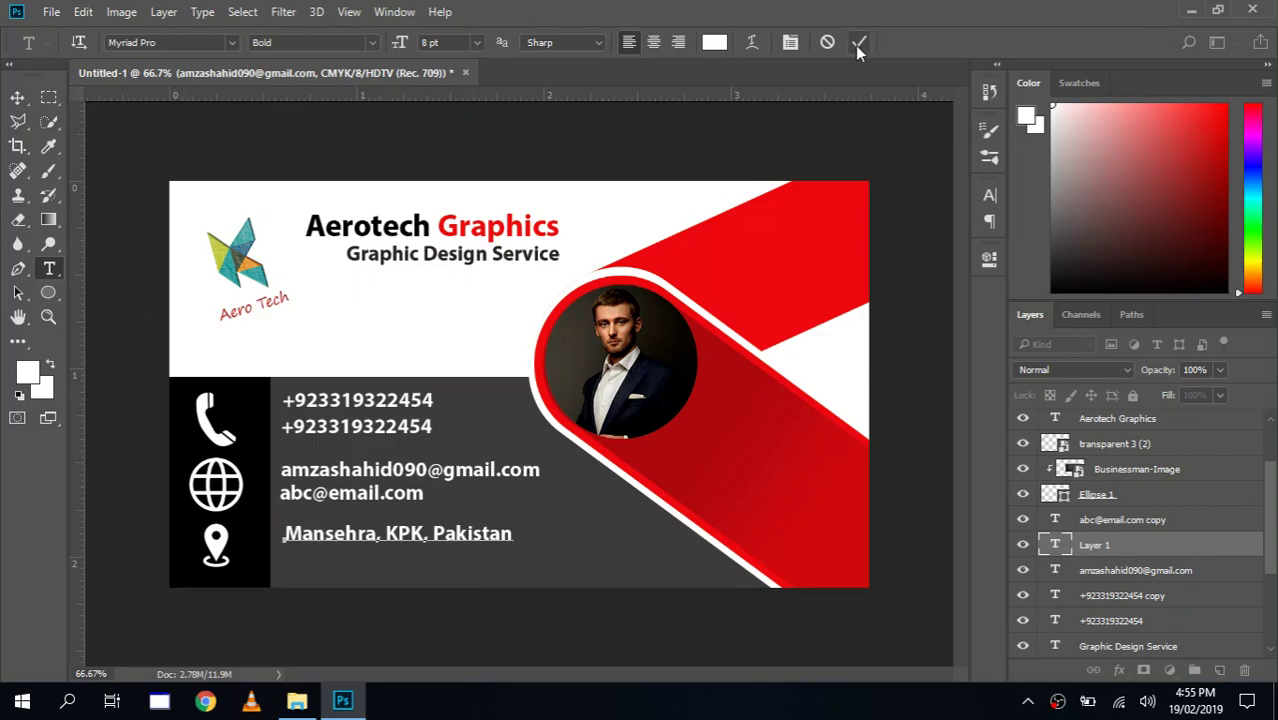
{"action": "key", "text": "ctrl+Return"}
- Move the address line down level with the pin icon and place the caret at its end
{"action": "left_click", "coordinate": [17, 97]}
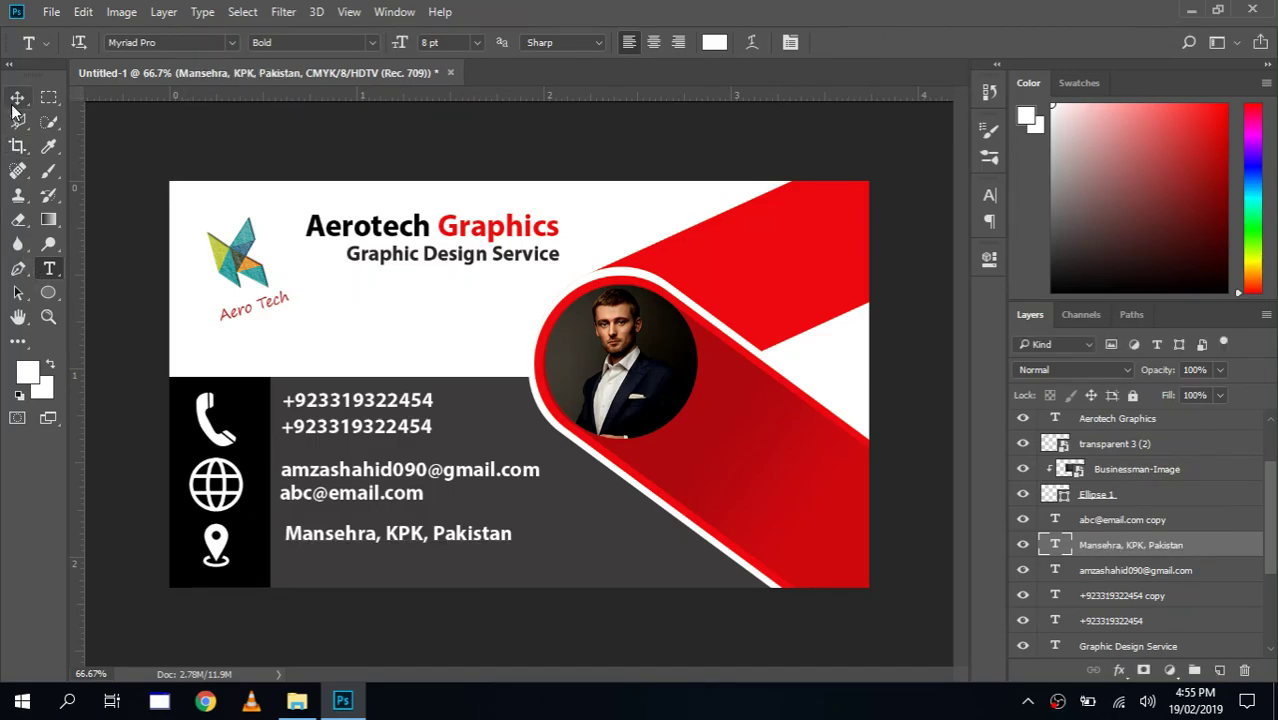
{"action": "left_click", "coordinate": [368, 548]}
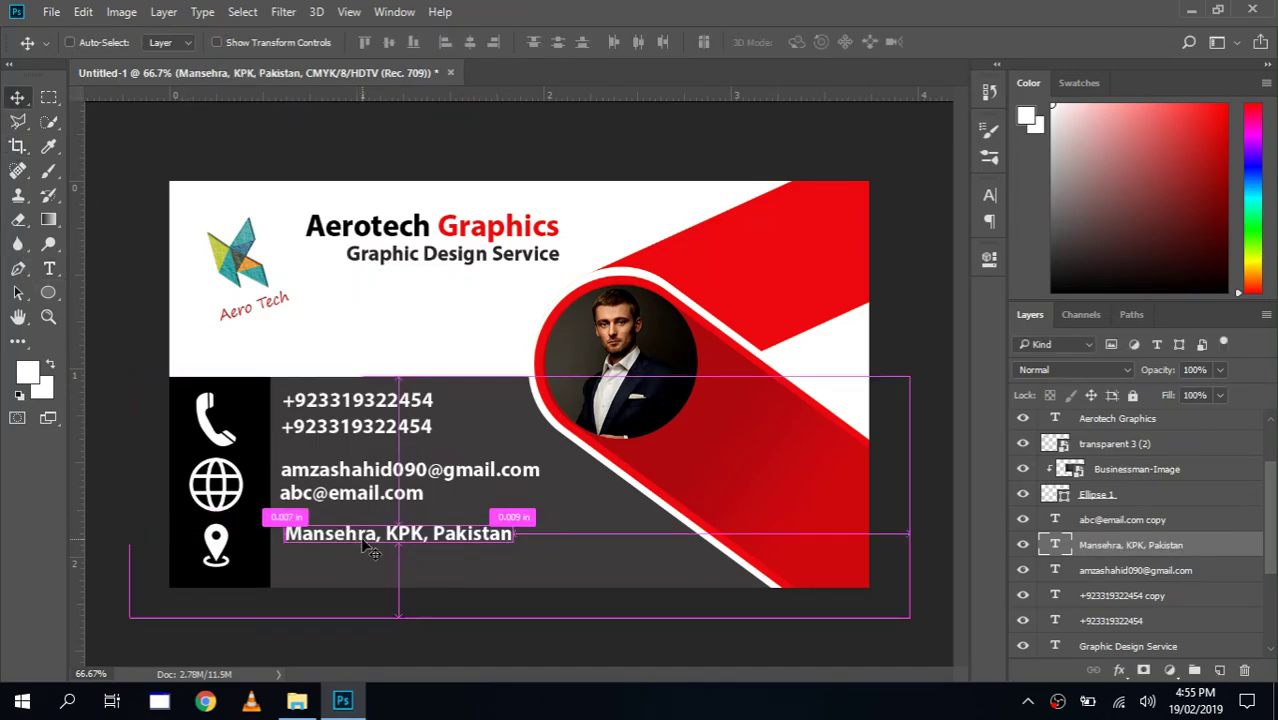
{"action": "left_click_drag", "start_coordinate": [363, 538], "coordinate": [372, 550]}
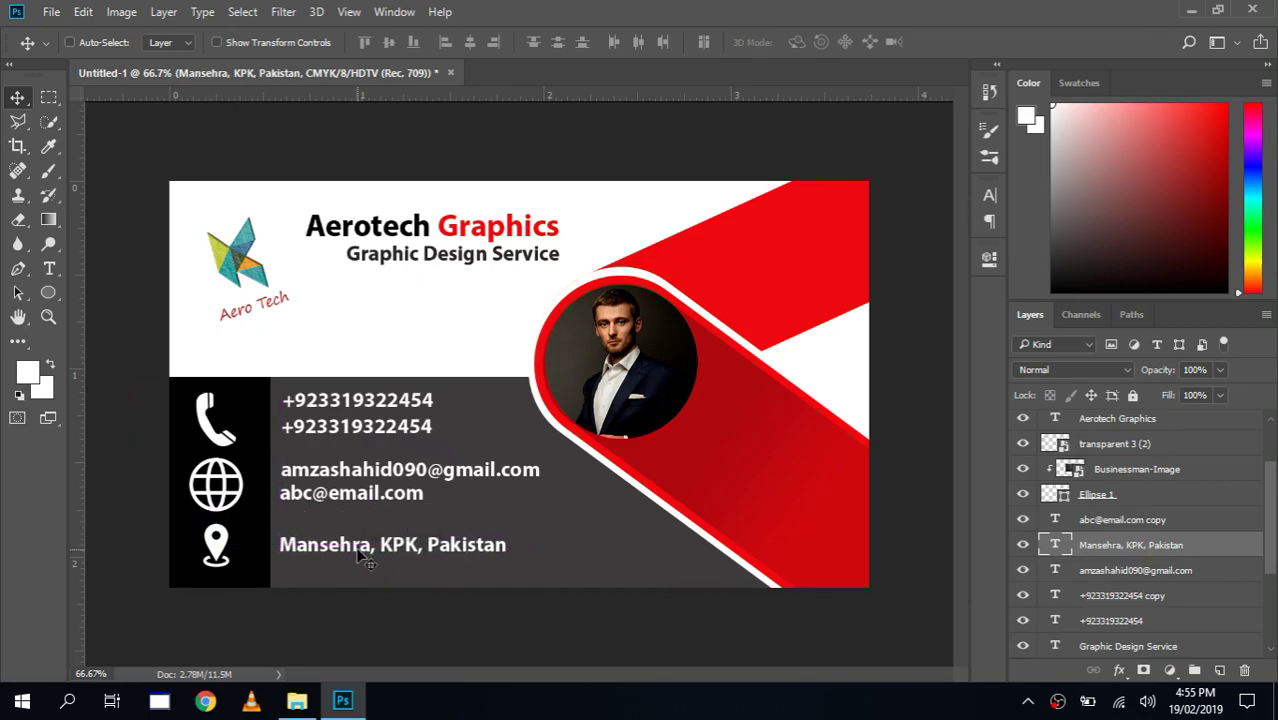
{"action": "left_click", "coordinate": [52, 270]}
{"action": "left_click", "coordinate": [509, 544]}
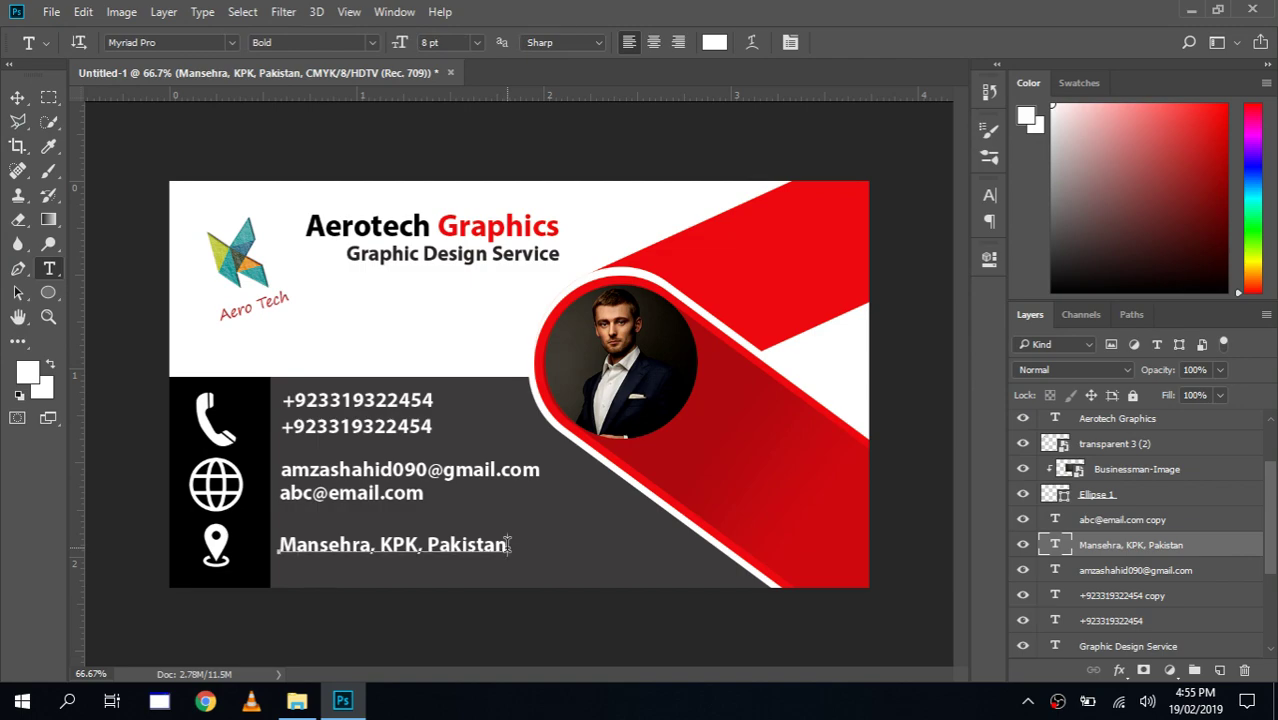
- End the address with a full stop, commit it, and select the location-icon layer
{"action": "type", "text": "."}
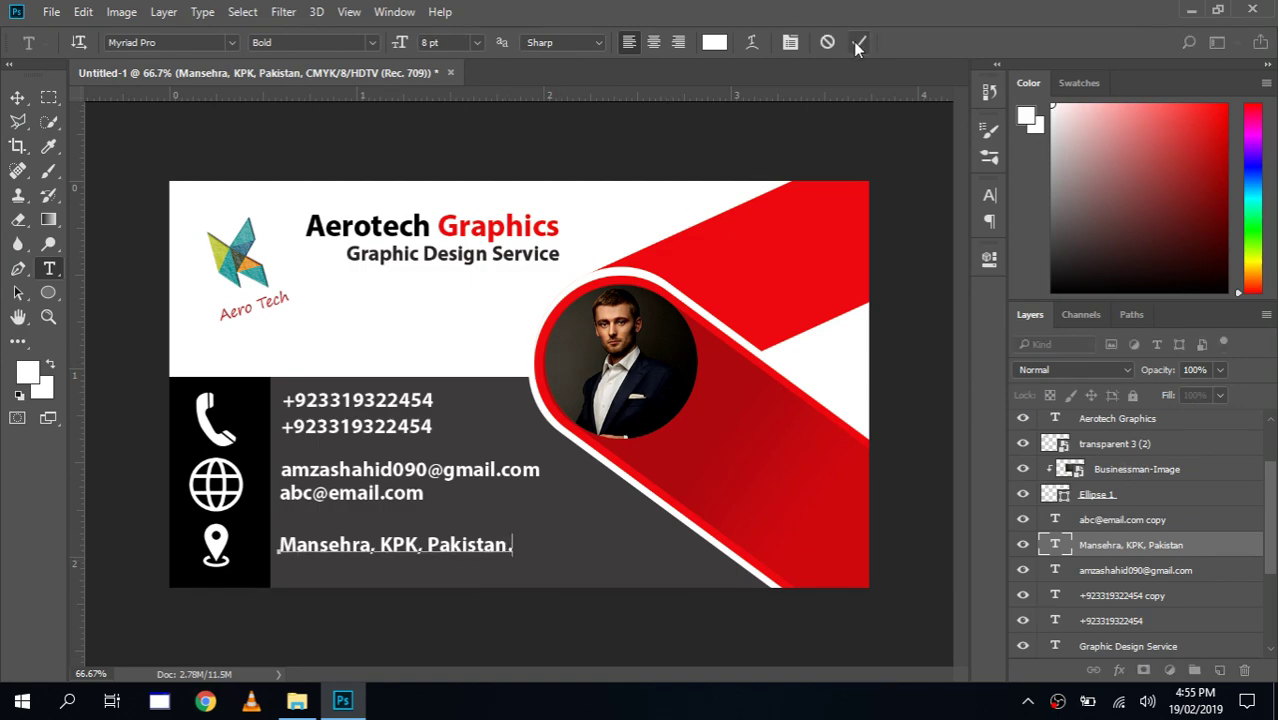
{"action": "left_click", "coordinate": [858, 43]}
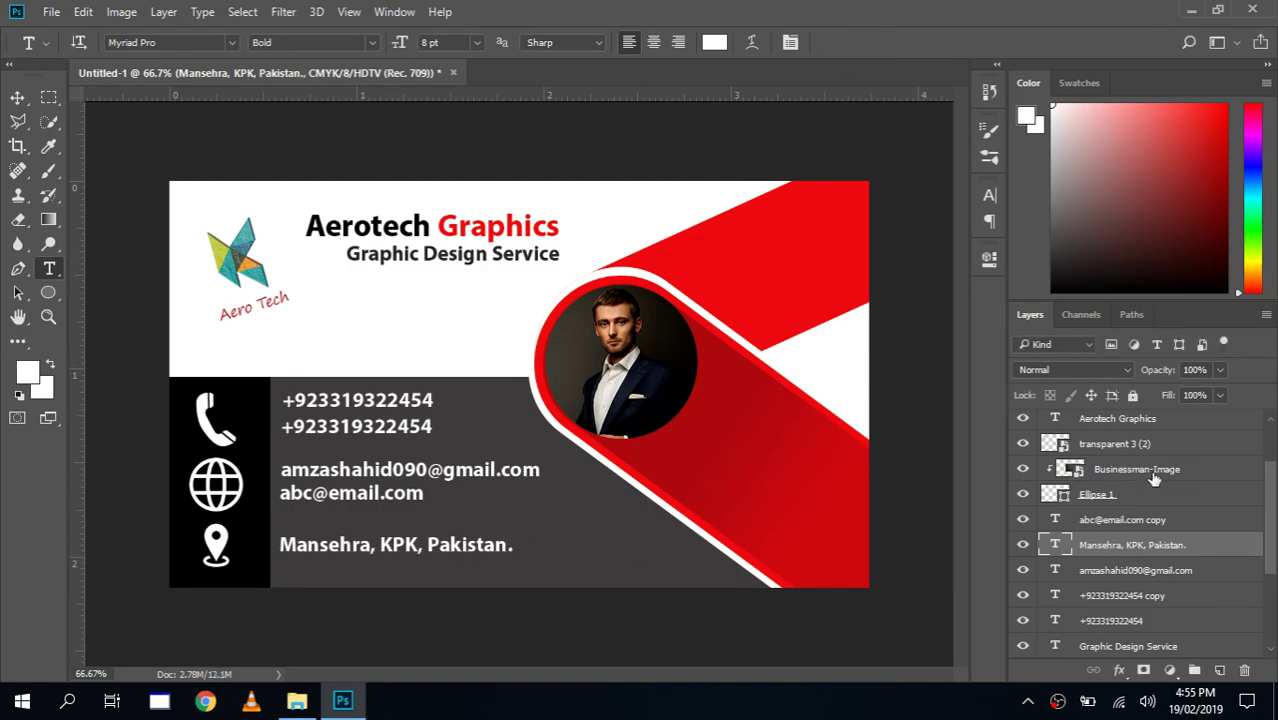
{"action": "scroll", "coordinate": [1274, 478], "scroll_direction": "up", "scroll_amount": 3}
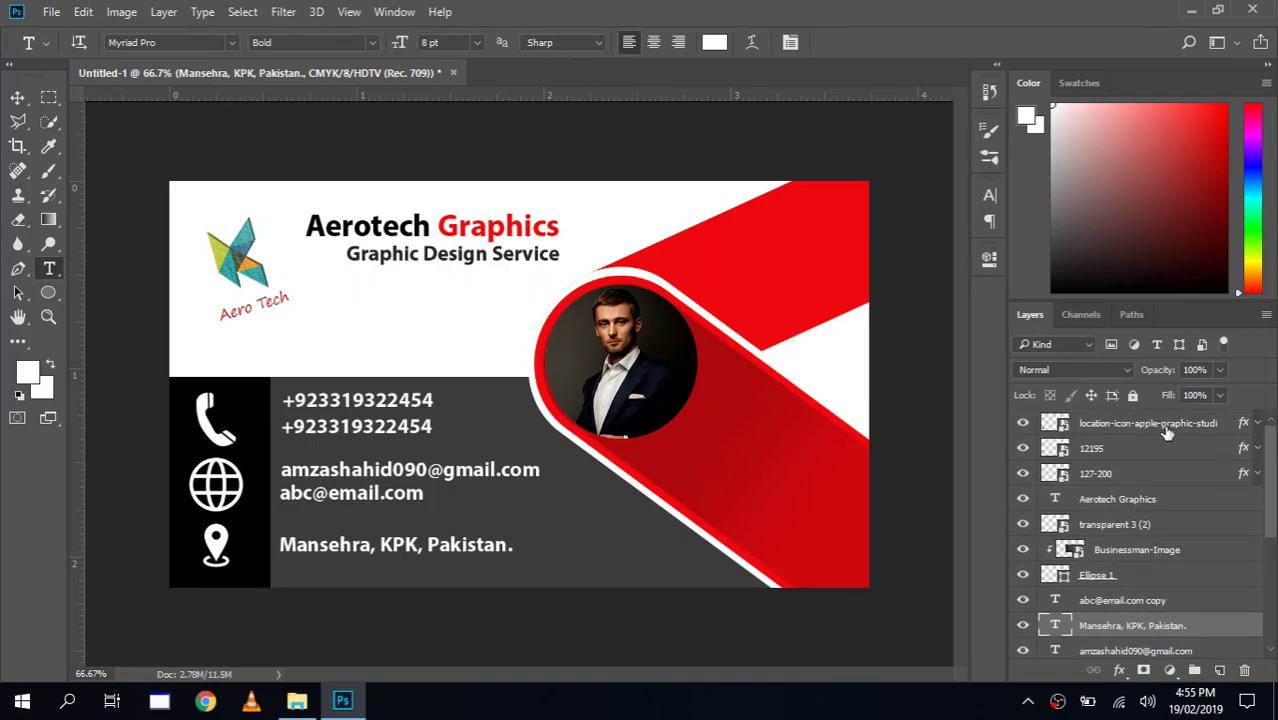
{"action": "left_click", "coordinate": [1166, 428]}
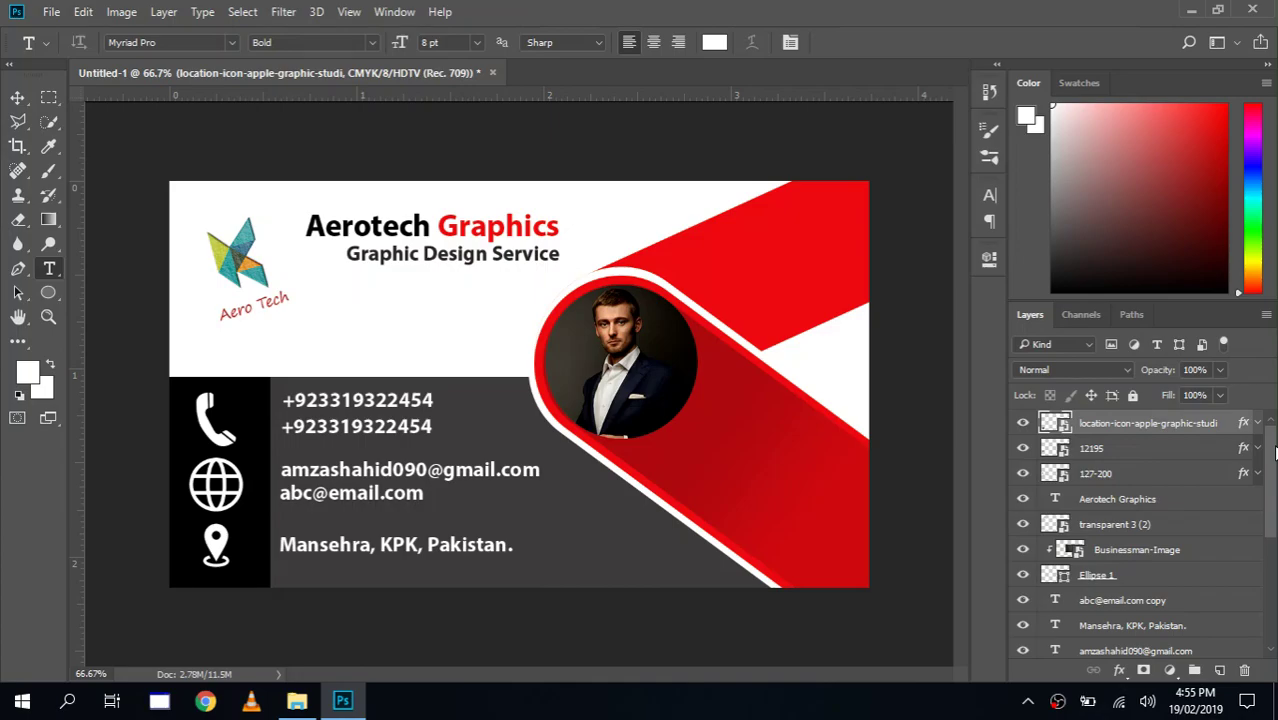
- Add the person's name on the red band beside the portrait
{"action": "left_click", "coordinate": [682, 428]}
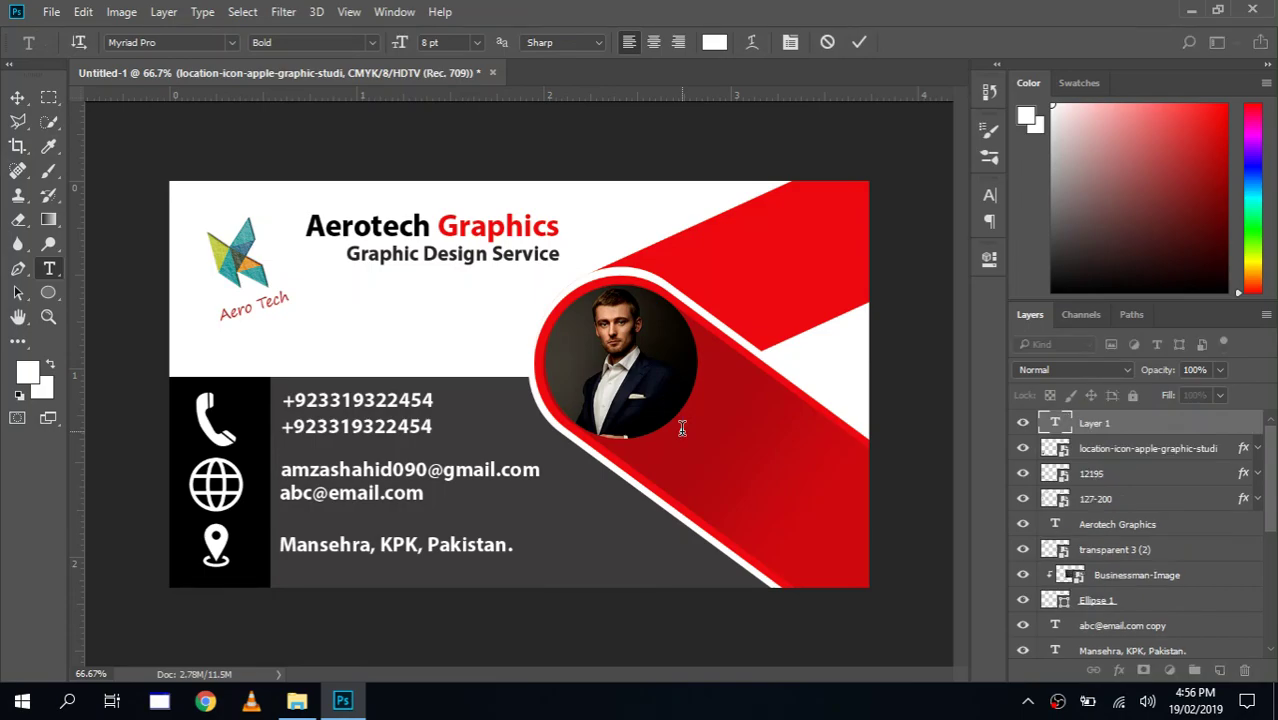
{"action": "type", "text": "John S"}
{"action": "type", "text": "mith"}
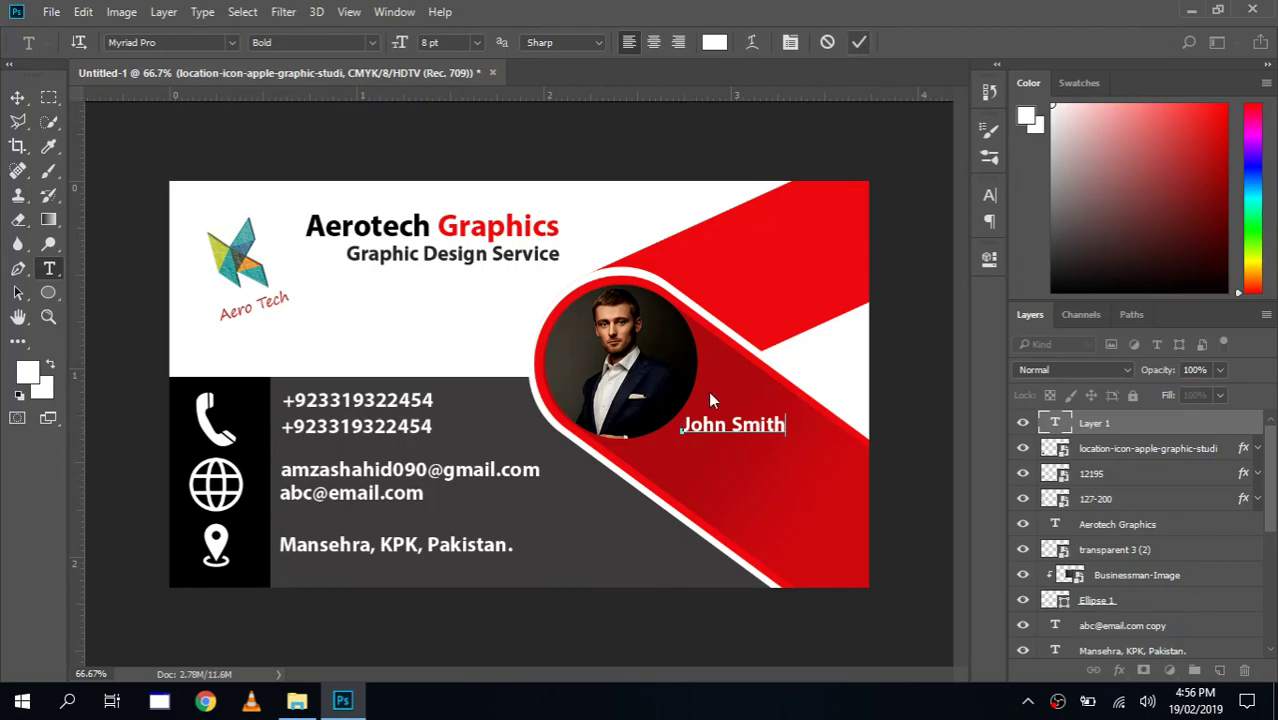
{"action": "left_click", "coordinate": [710, 400]}
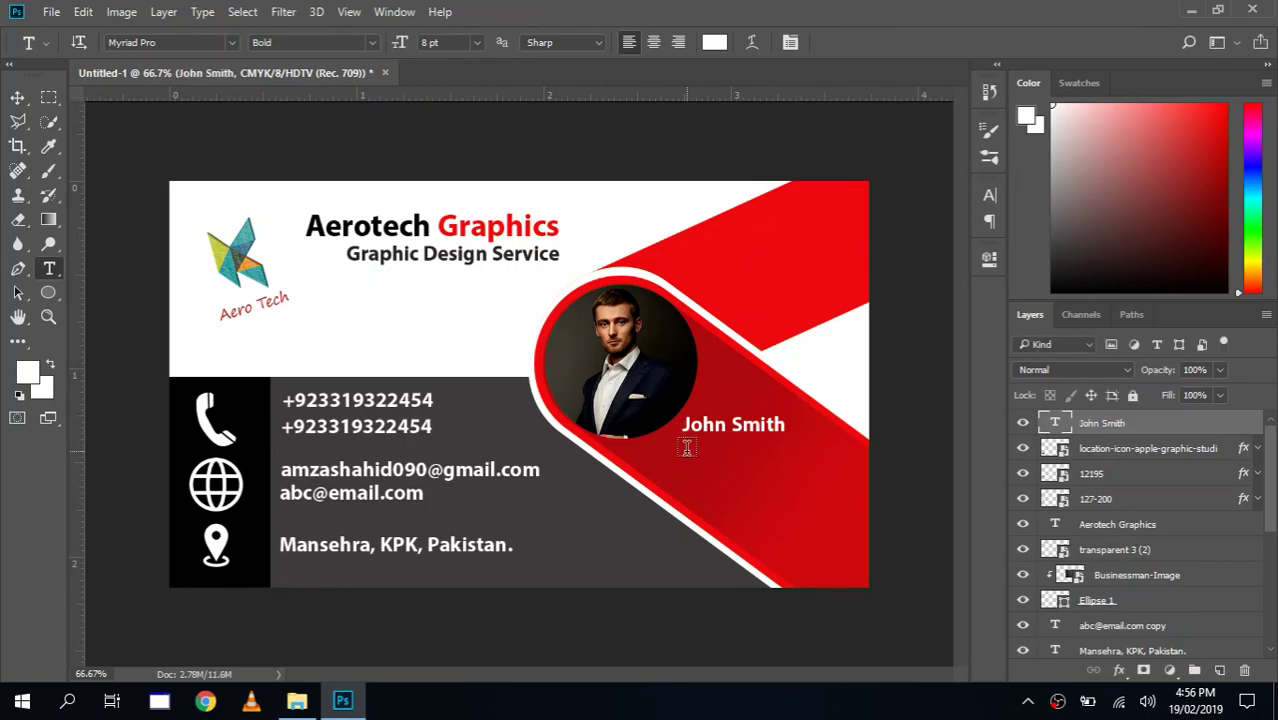
- Add the job title 'Graphics Designer' on a line below the name
{"action": "left_click", "coordinate": [685, 449]}
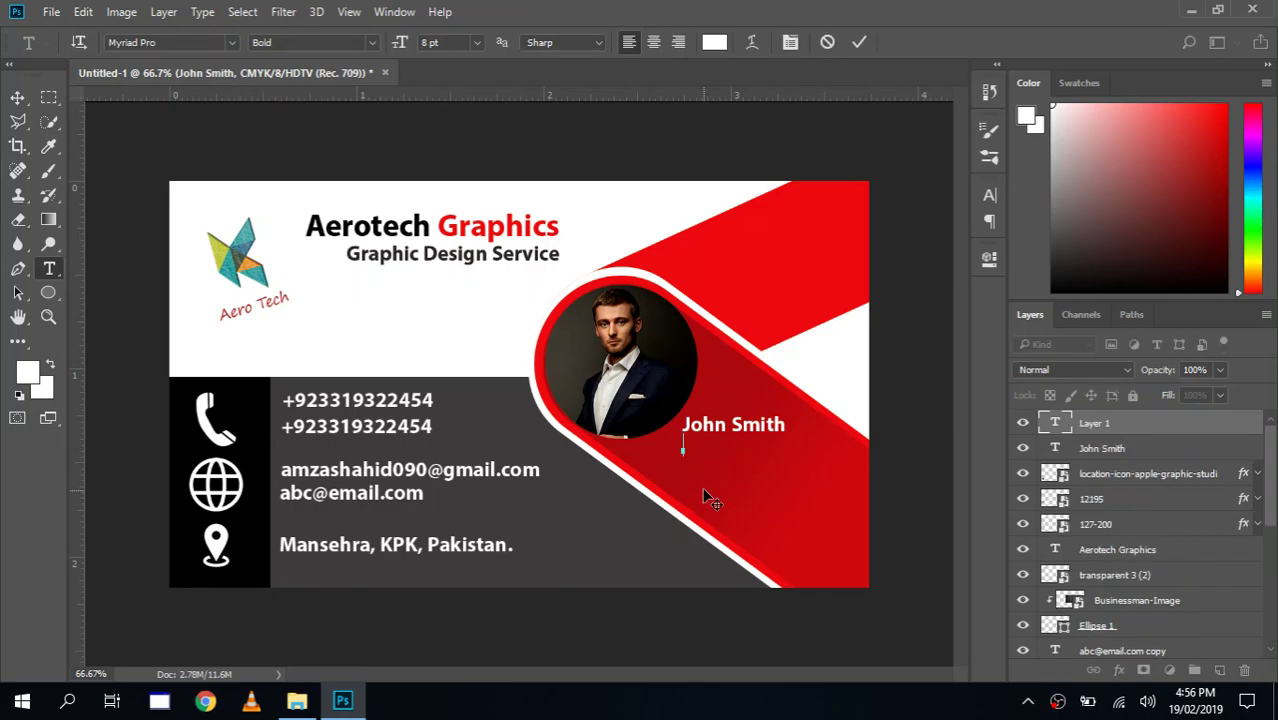
{"action": "type", "text": "Grao"}
{"action": "key", "text": "BackSpace"}
{"action": "type", "text": "p"}
{"action": "type", "text": "hics"}
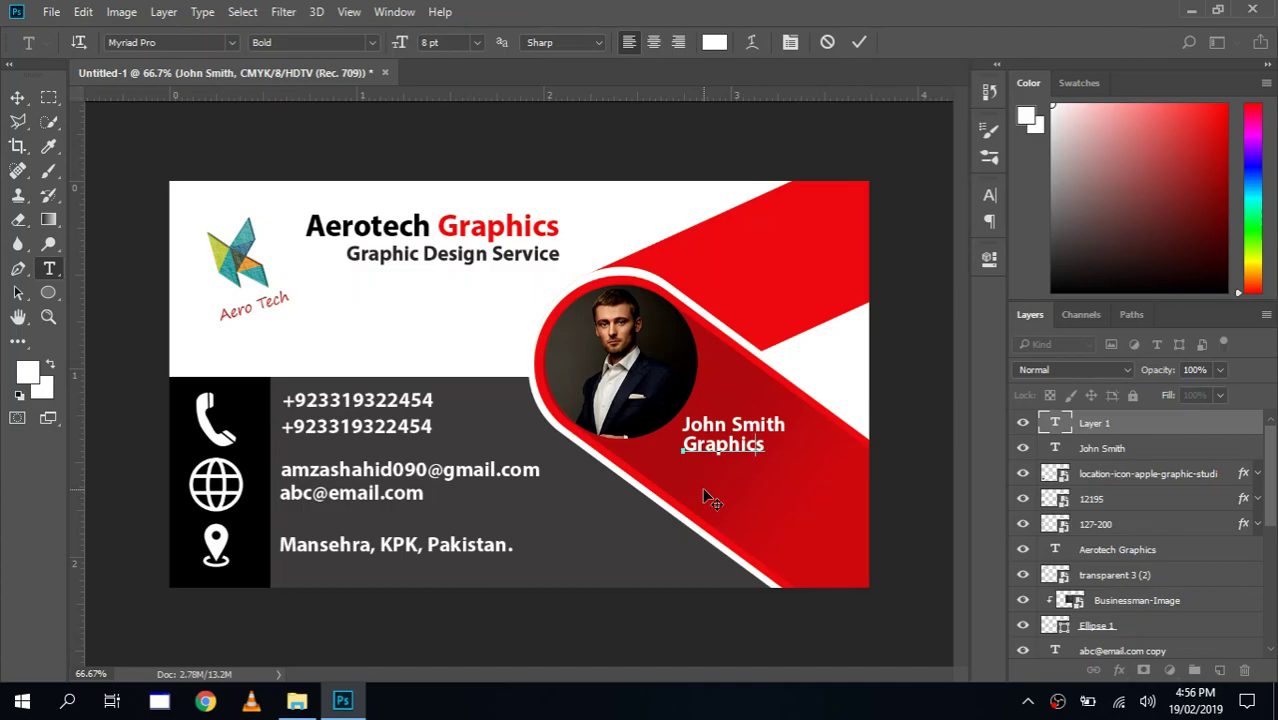
{"action": "key", "text": "BackSpace"}
{"action": "type", "text": "s Desi"}
{"action": "type", "text": "g"}
{"action": "key", "text": "BackSpace"}
{"action": "type", "text": "ign"}
{"action": "key", "text": "BackSpace"}
{"action": "type", "text": "er"}
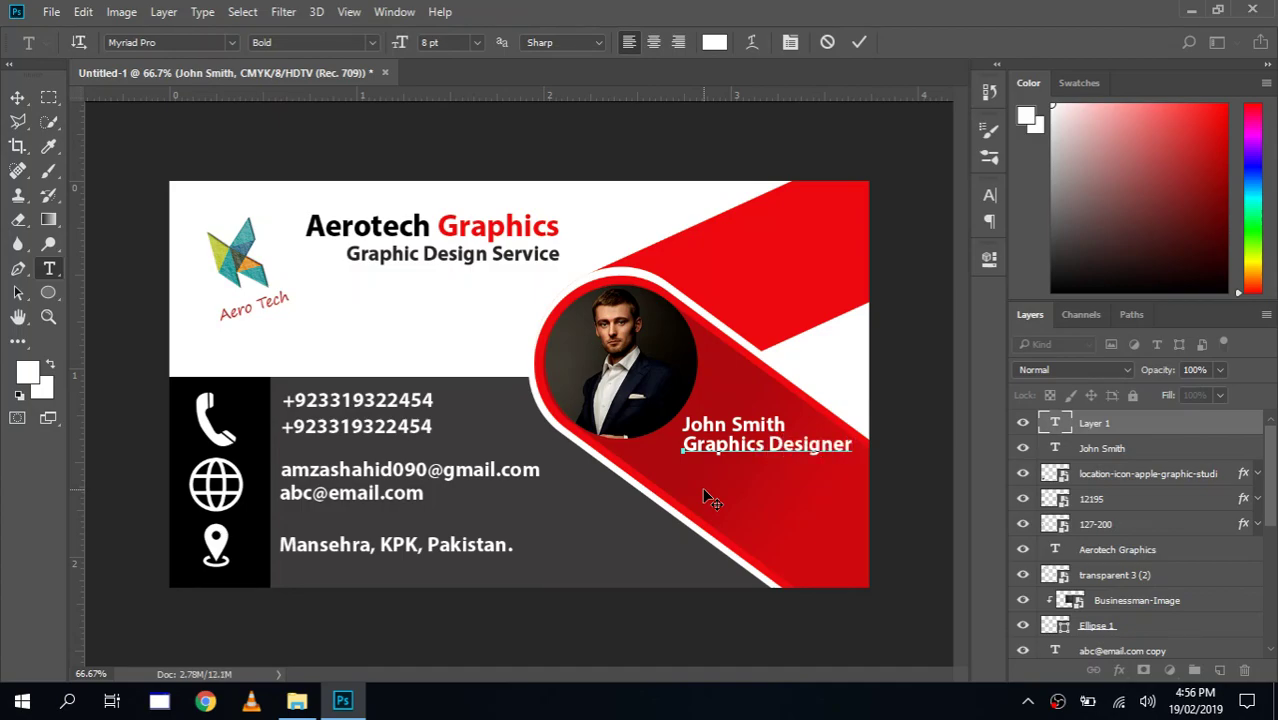
{"action": "key", "text": "ctrl"}
{"action": "left_click", "coordinate": [859, 42]}
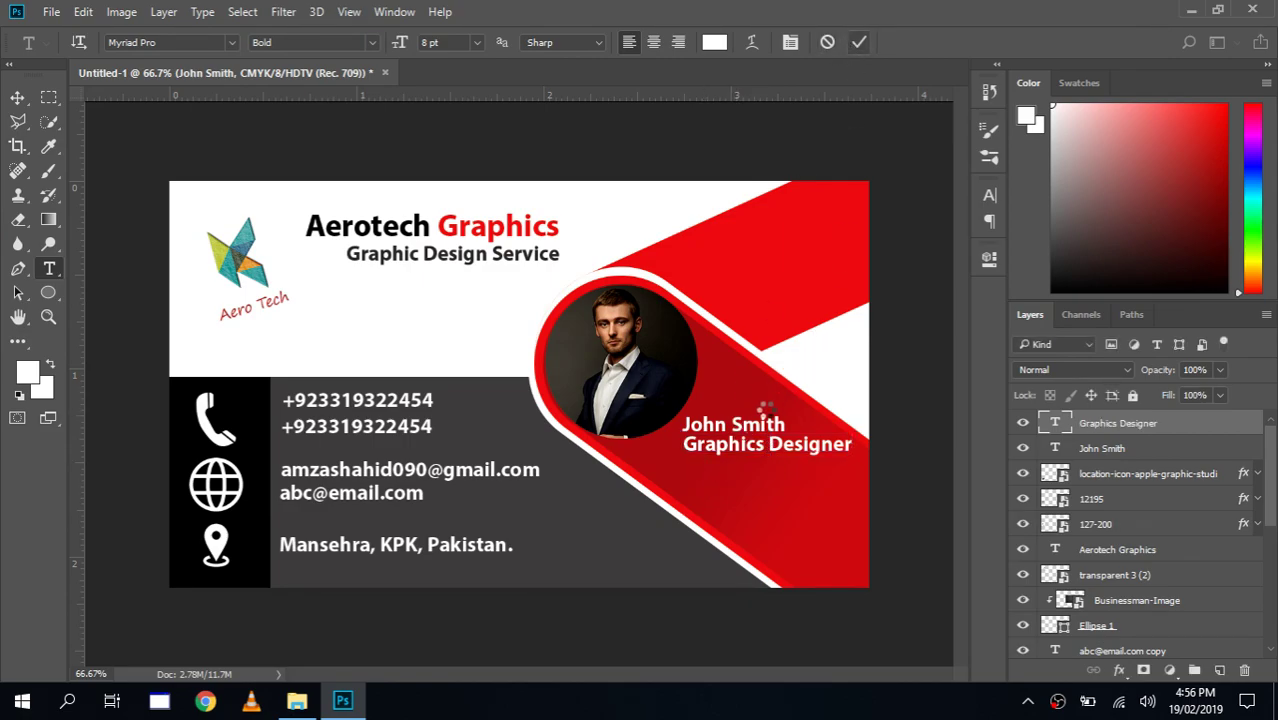
{"action": "left_click", "coordinate": [761, 424]}
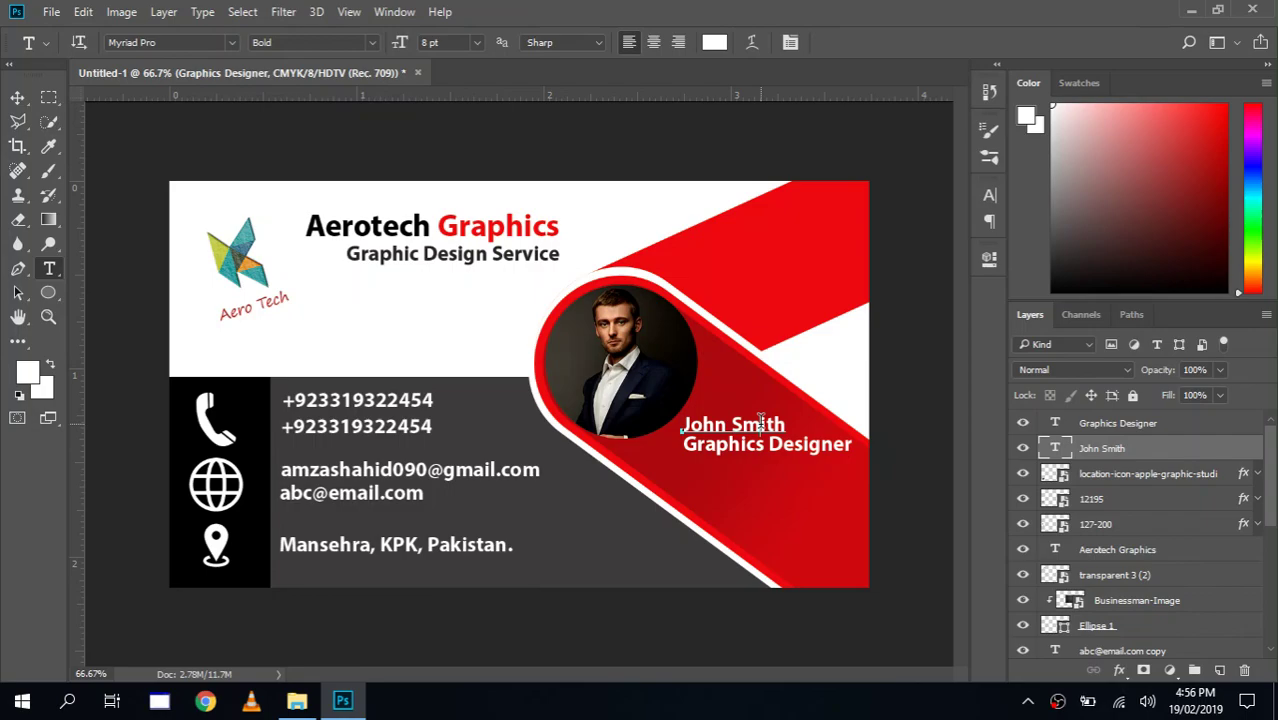
- Render the name in small caps
{"action": "triple_click", "coordinate": [761, 424]}
{"action": "left_click", "coordinate": [990, 194]}
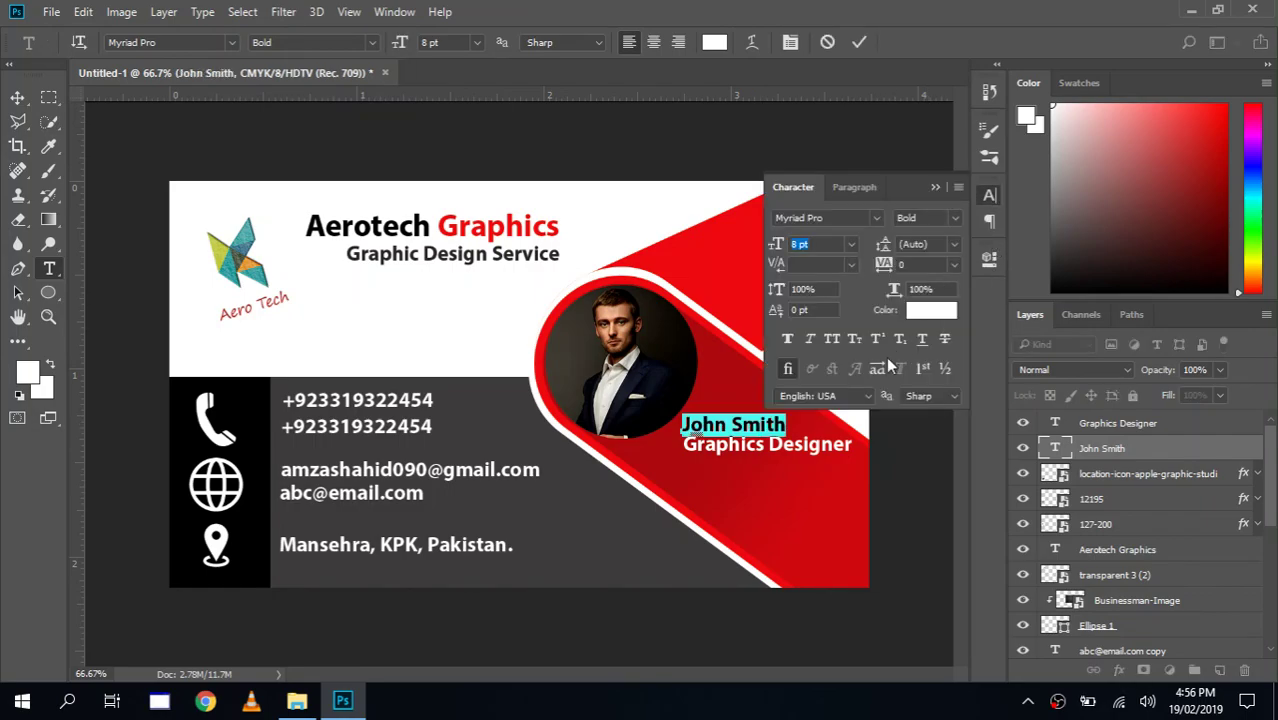
{"action": "left_click", "coordinate": [853, 340]}
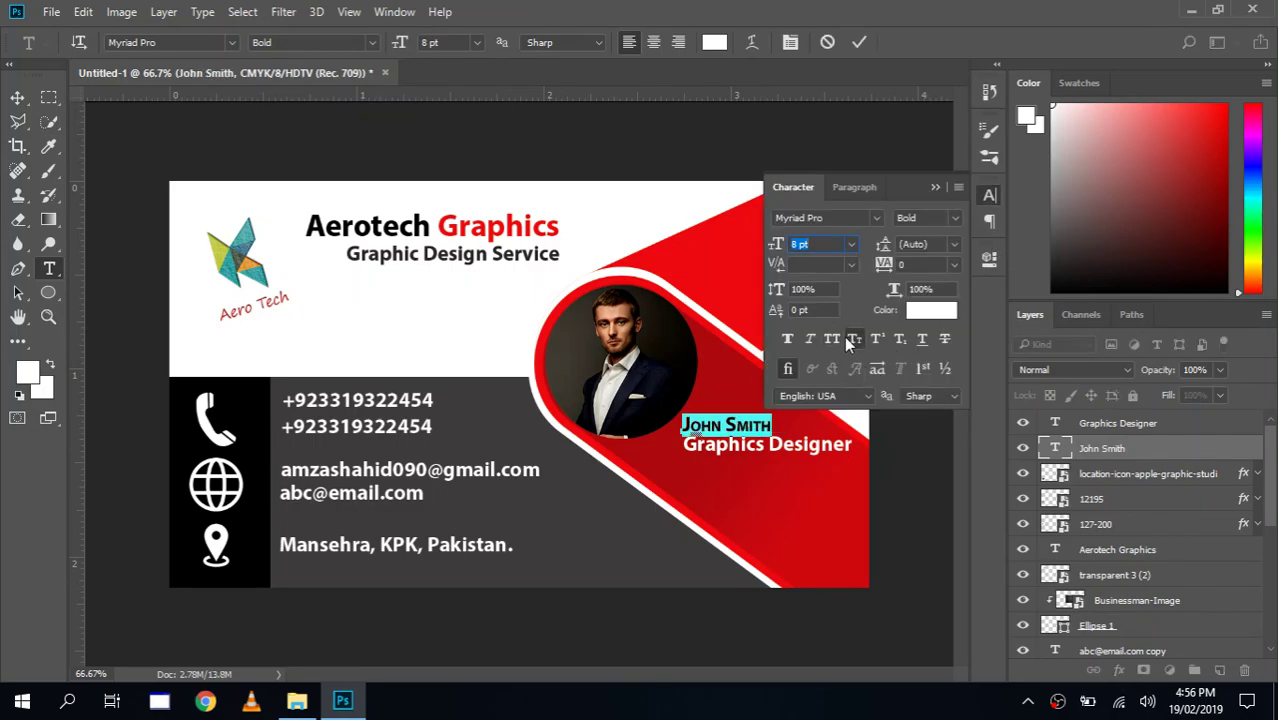
{"action": "left_click", "coordinate": [937, 187]}
{"action": "left_click", "coordinate": [859, 42]}
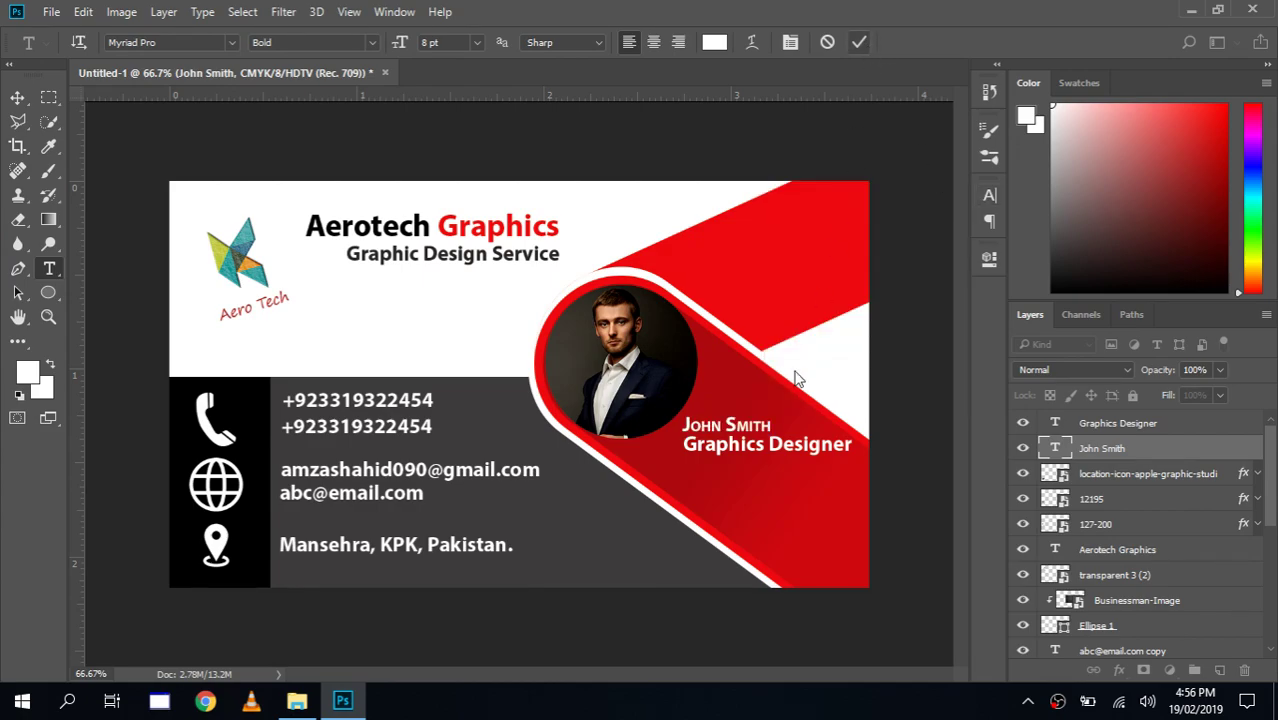
- Colour the Graphics Designer job title grey
{"action": "left_click", "coordinate": [766, 444]}
{"action": "key", "text": "ctrl+a"}
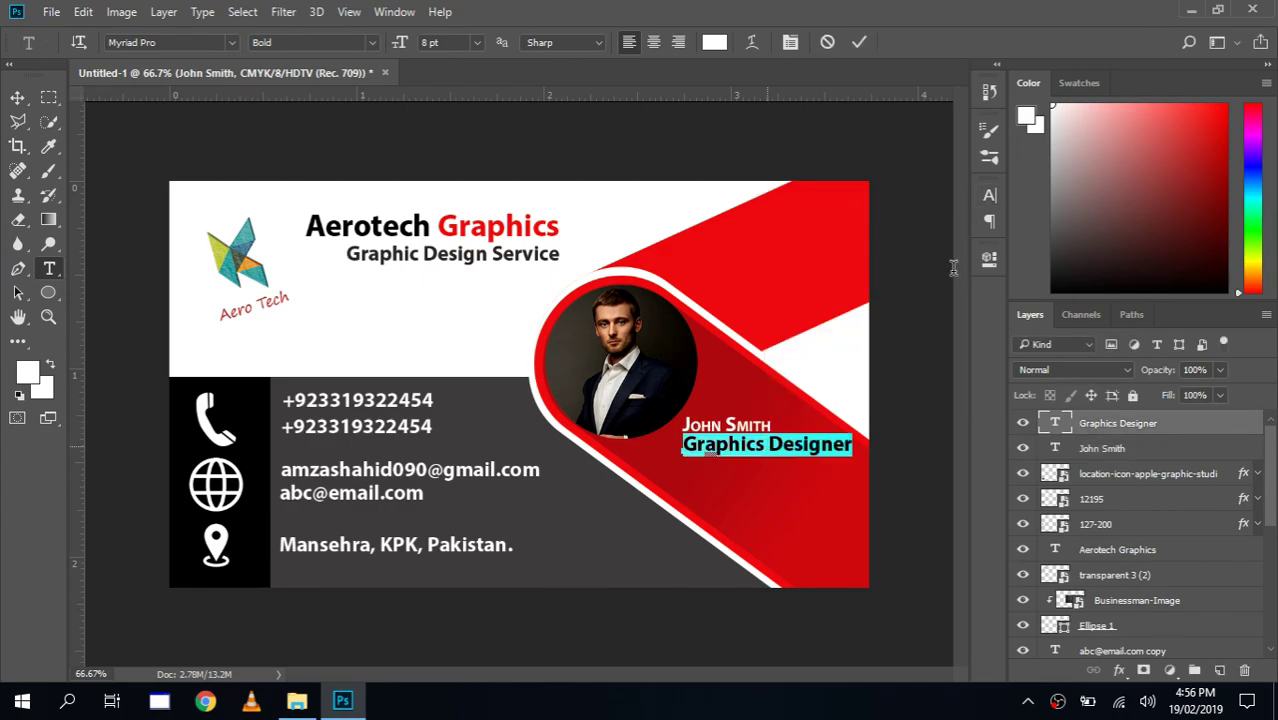
{"action": "left_click", "coordinate": [989, 196]}
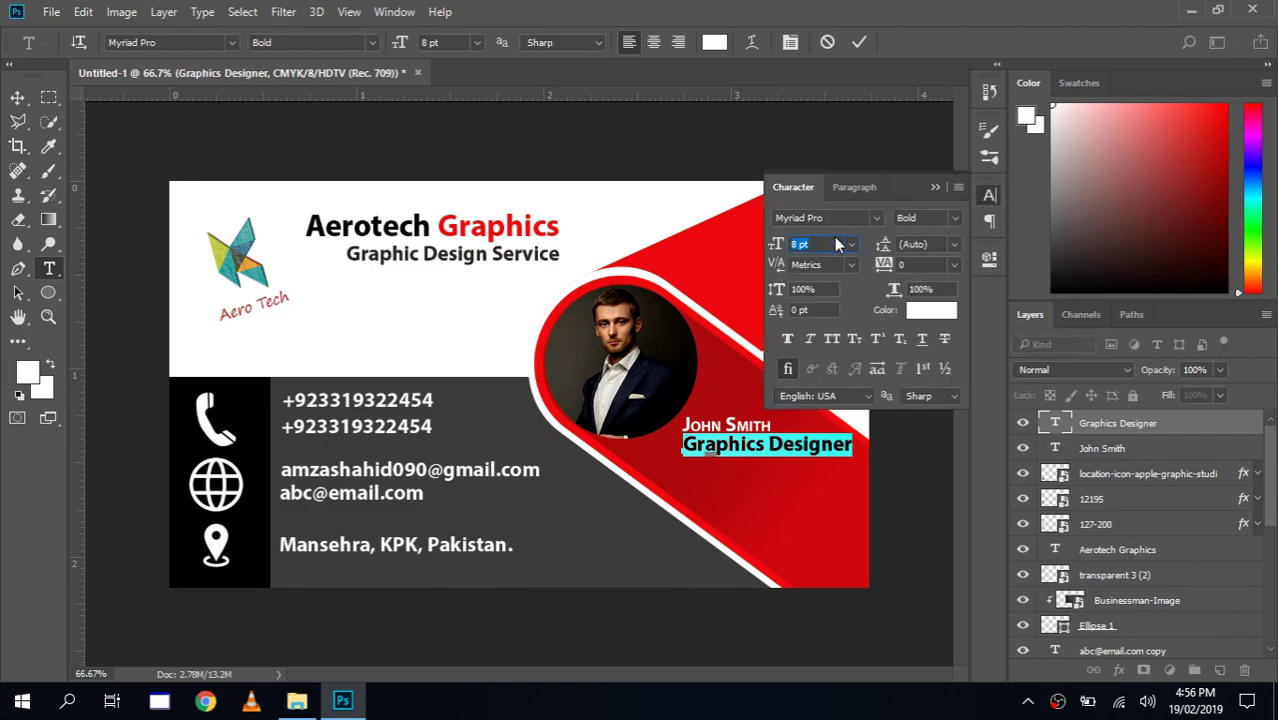
{"action": "left_click", "coordinate": [914, 314]}
{"action": "left_click", "coordinate": [410, 288]}
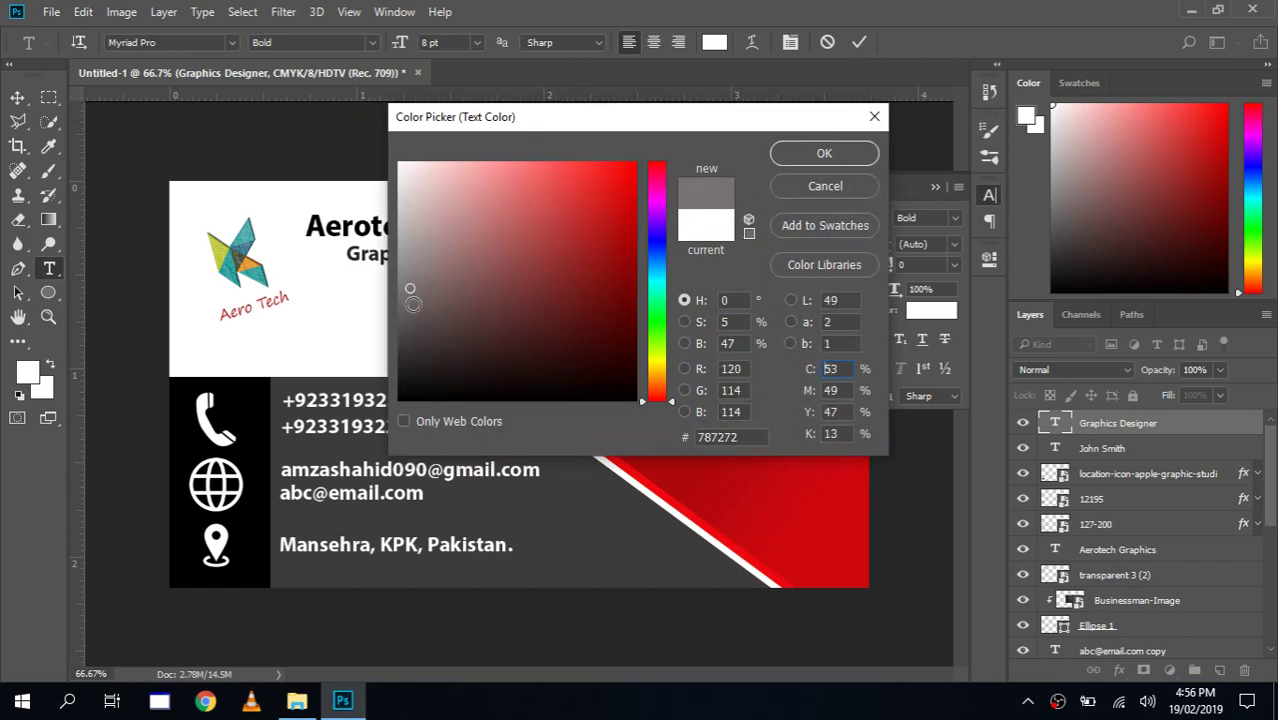
{"action": "left_click", "coordinate": [851, 148]}
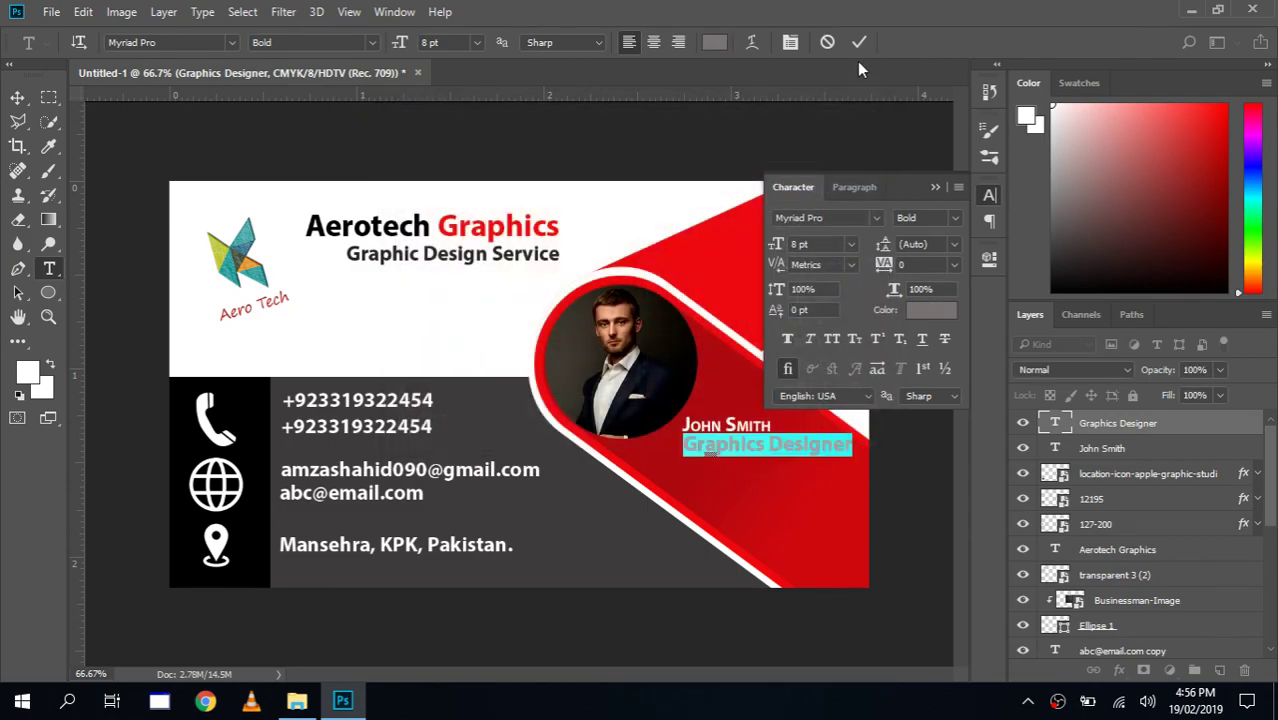
{"action": "key", "text": "ctrl+h"}
{"action": "left_click", "coordinate": [791, 240]}
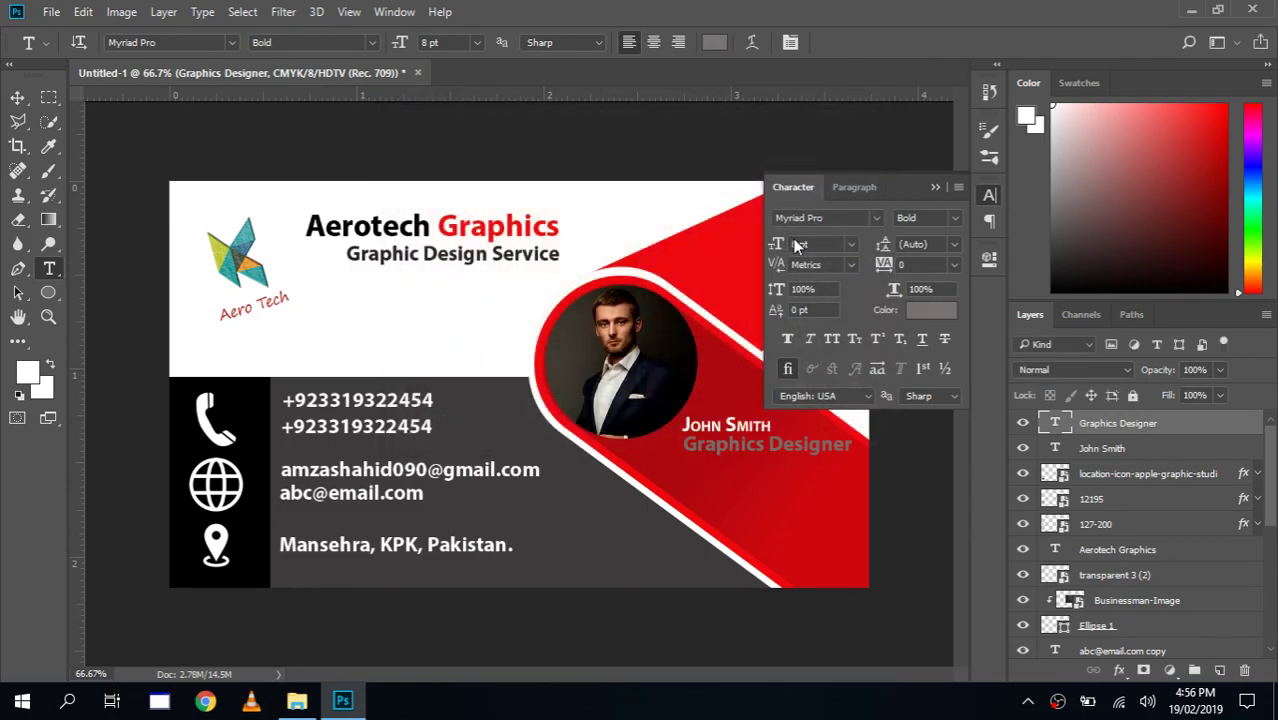
- Set the job title's font size to 5 pt and commit the edit
{"action": "double_click", "coordinate": [796, 244]}
{"action": "left_click", "coordinate": [735, 448]}
{"action": "left_click", "coordinate": [735, 448]}
{"action": "key", "text": "ctrl+a"}
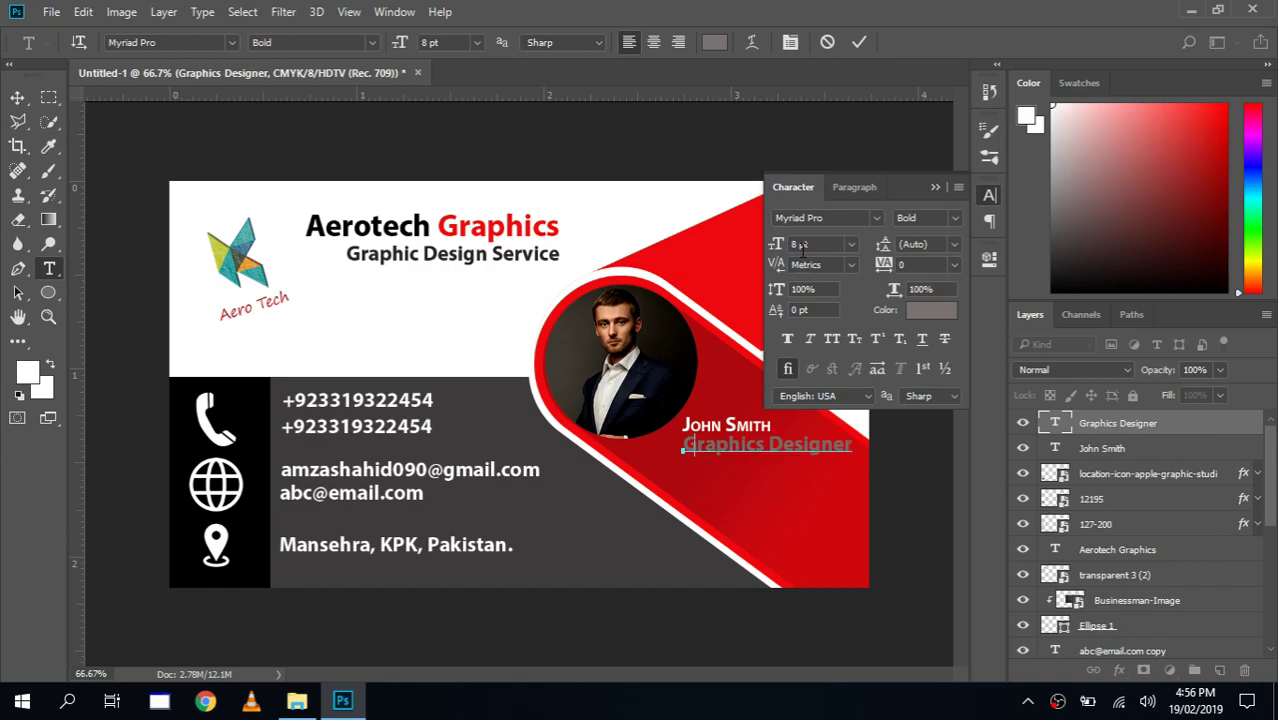
{"action": "type", "text": "5"}
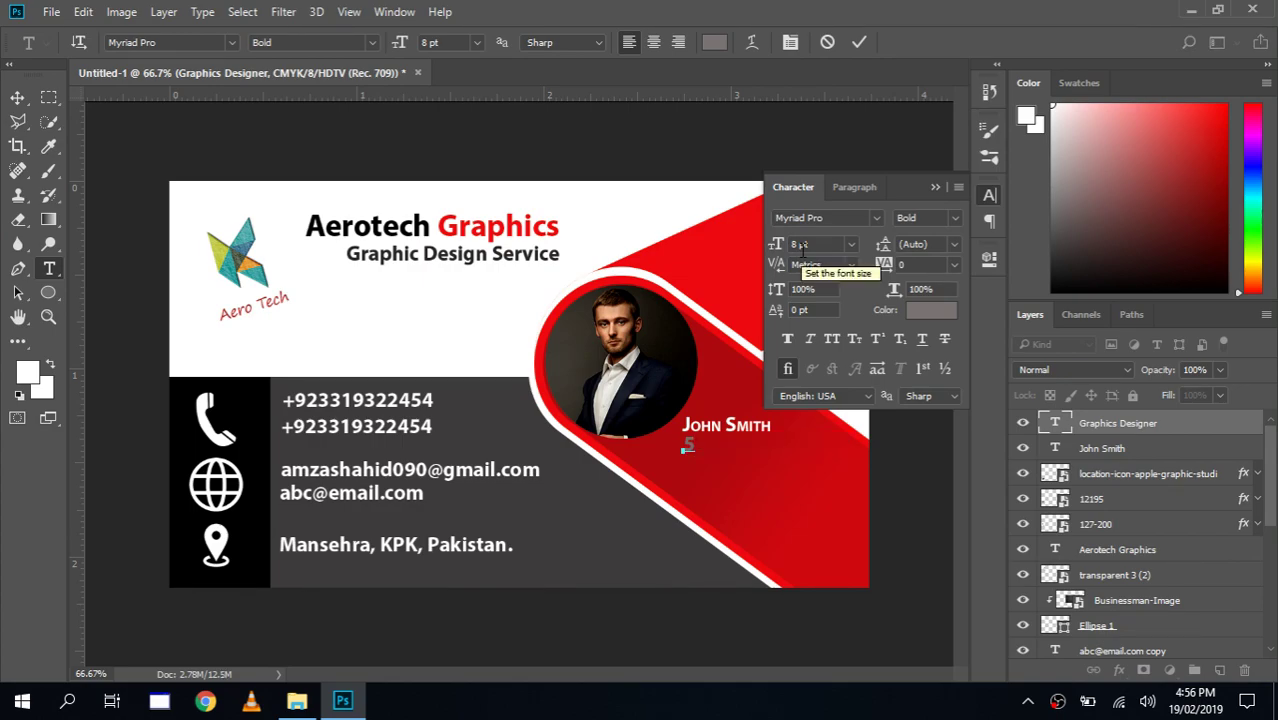
{"action": "key", "text": "ctrl+z"}
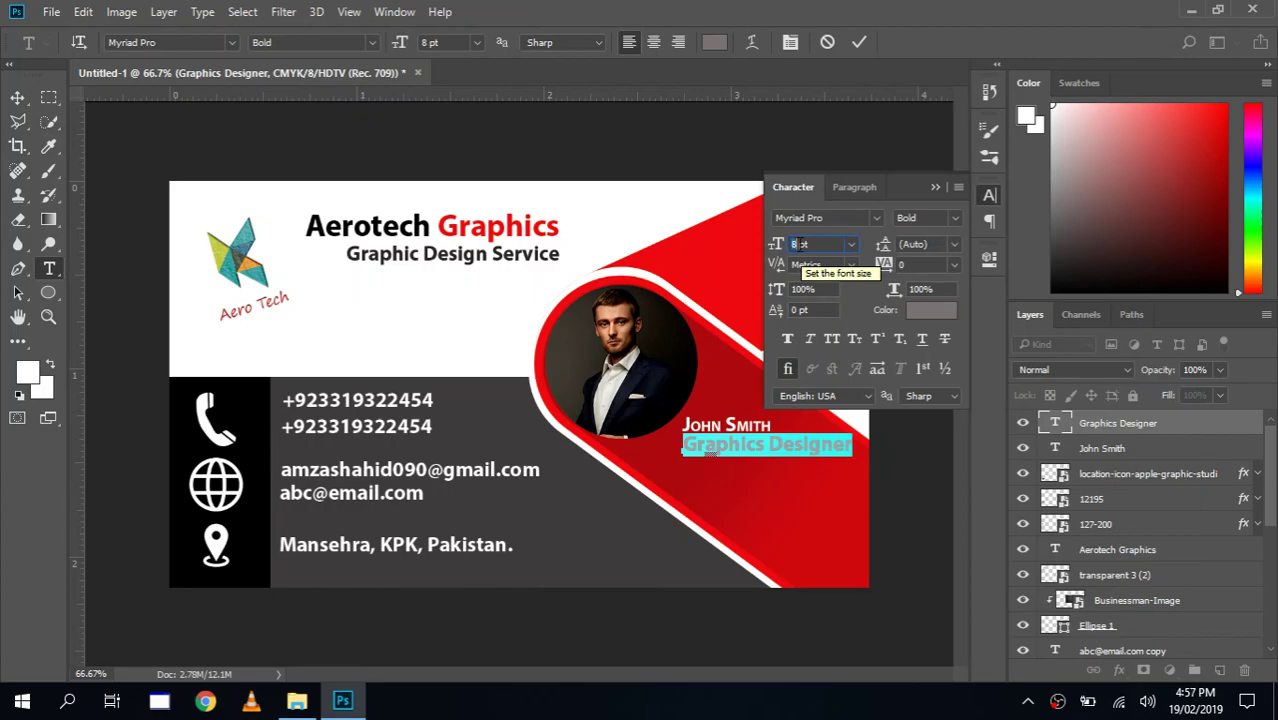
{"action": "left_click", "coordinate": [798, 244]}
{"action": "type", "text": "5"}
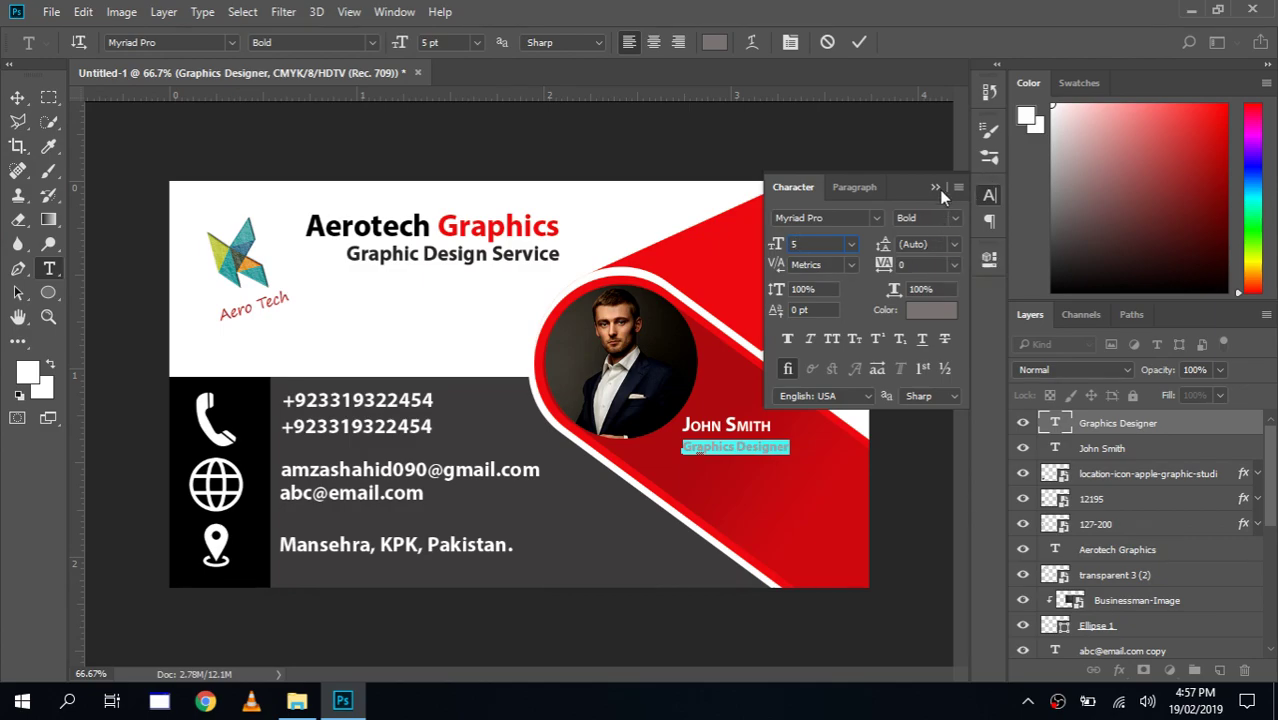
{"action": "key", "text": "Return"}
{"action": "left_click", "coordinate": [865, 51]}
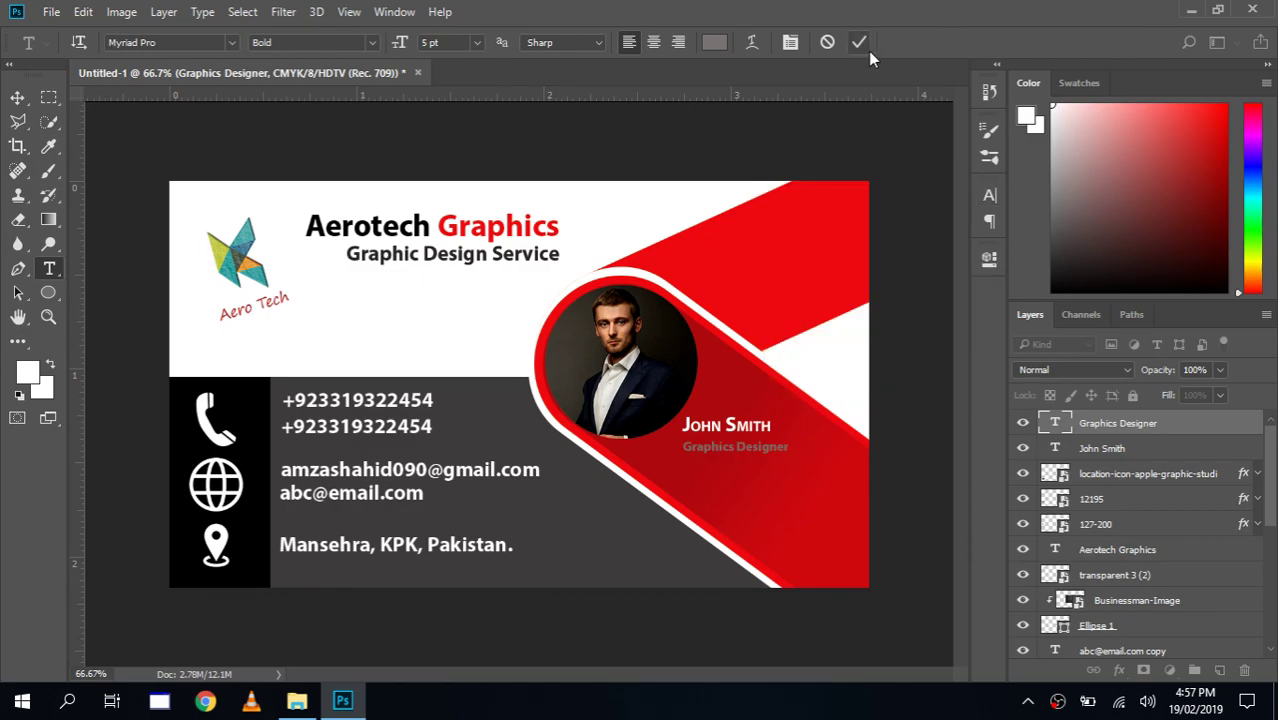
{"action": "left_click", "coordinate": [16, 98]}
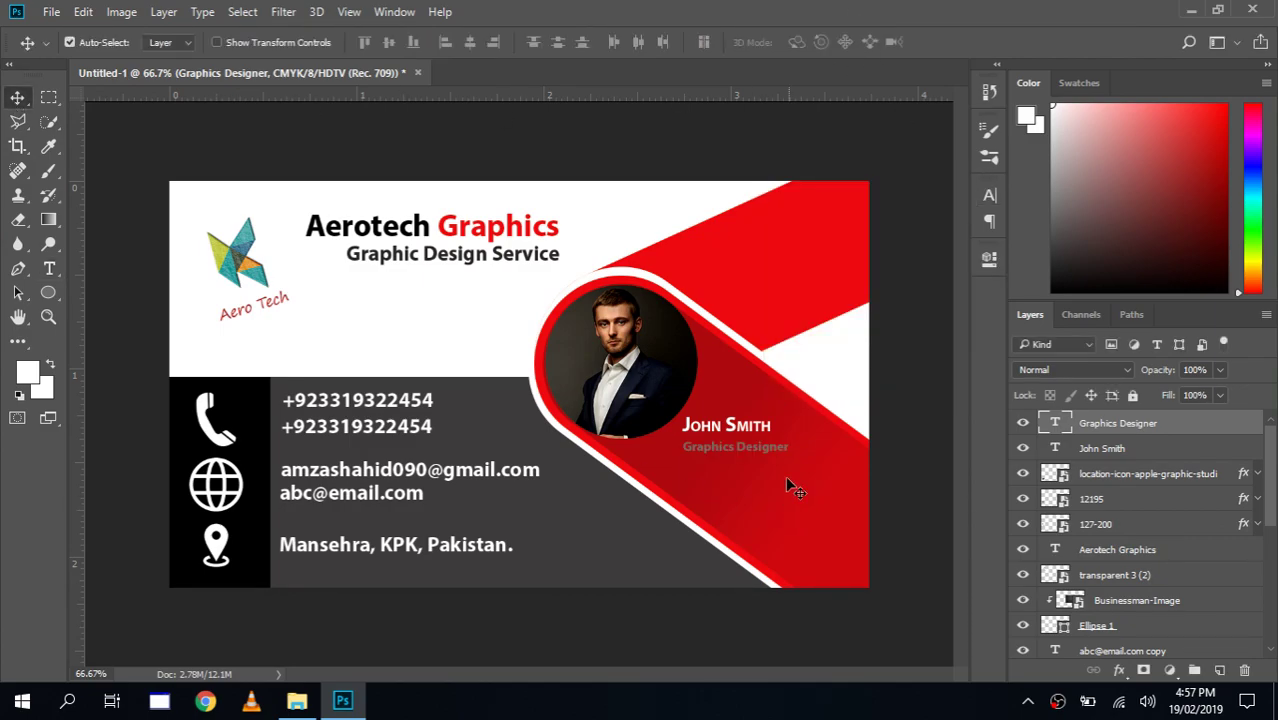
- Nudge the Graphics Designer subtitle slightly up and right, then review the layer stack
{"action": "left_click_drag", "start_coordinate": [757, 454], "coordinate": [760, 446]}
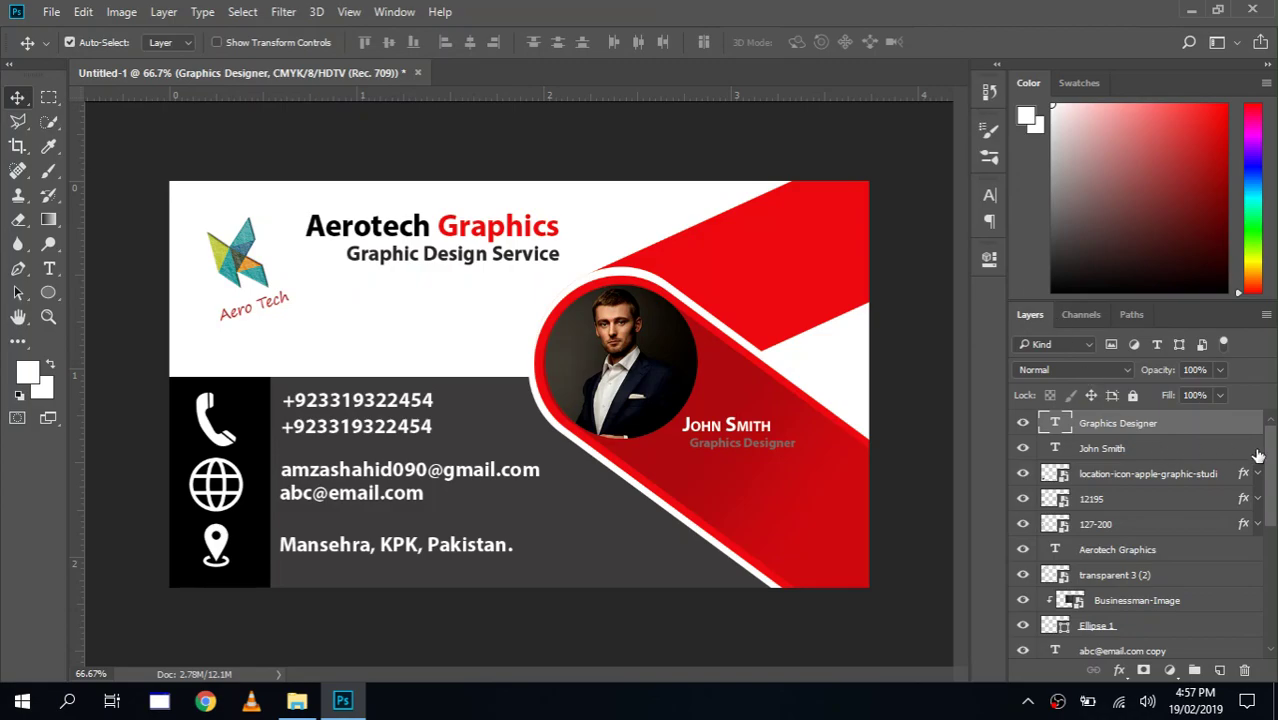
{"action": "left_click_drag", "start_coordinate": [1274, 520], "coordinate": [1275, 655]}
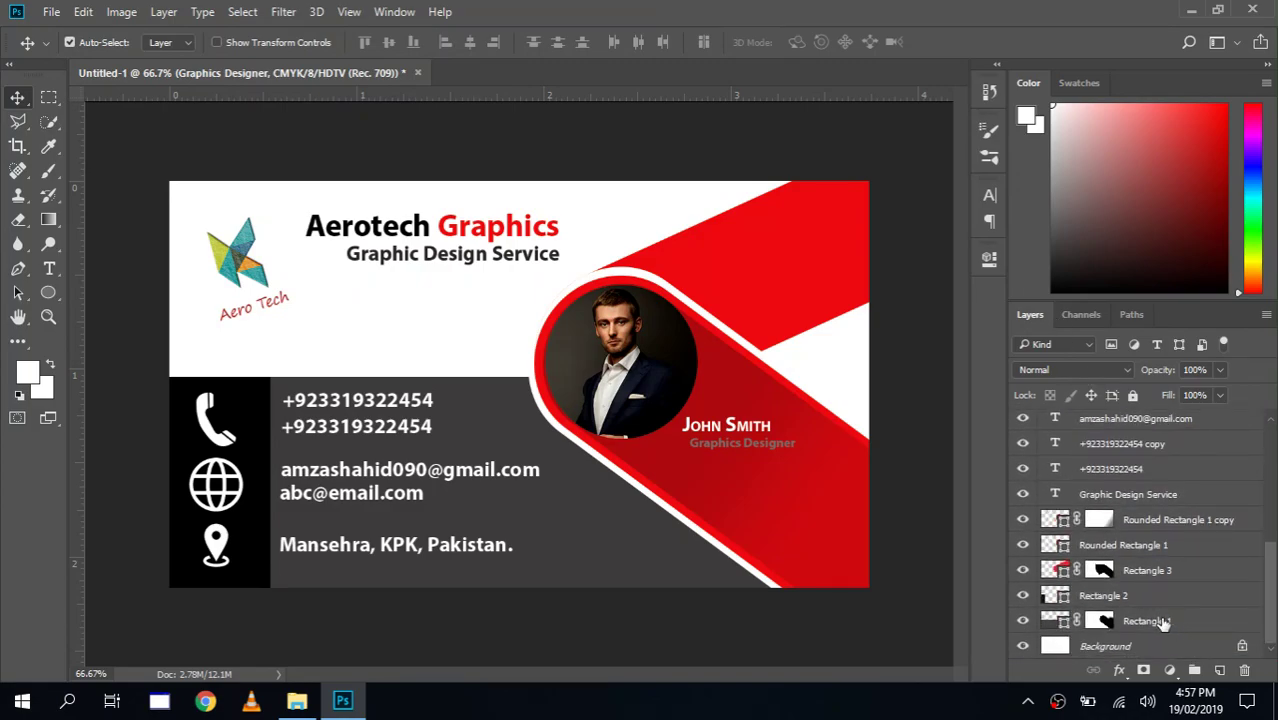
{"action": "left_click", "coordinate": [1264, 618]}
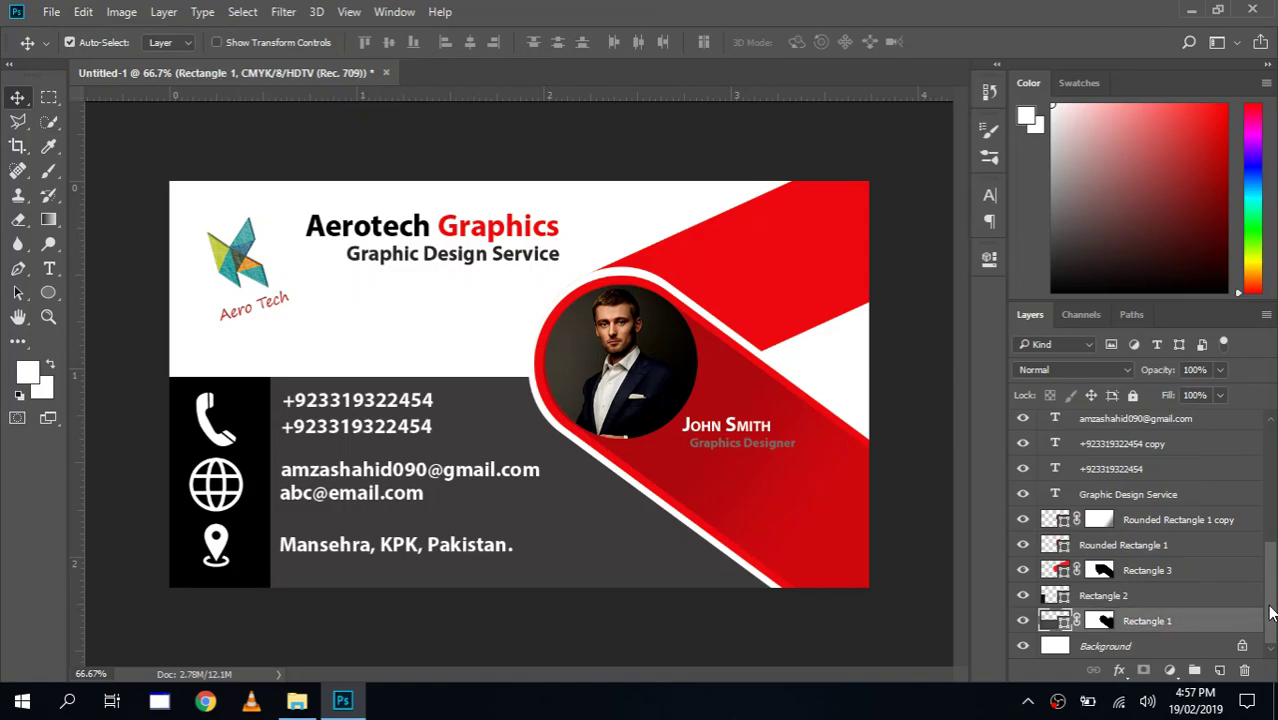
{"action": "left_click_drag", "start_coordinate": [1268, 618], "coordinate": [1270, 440]}
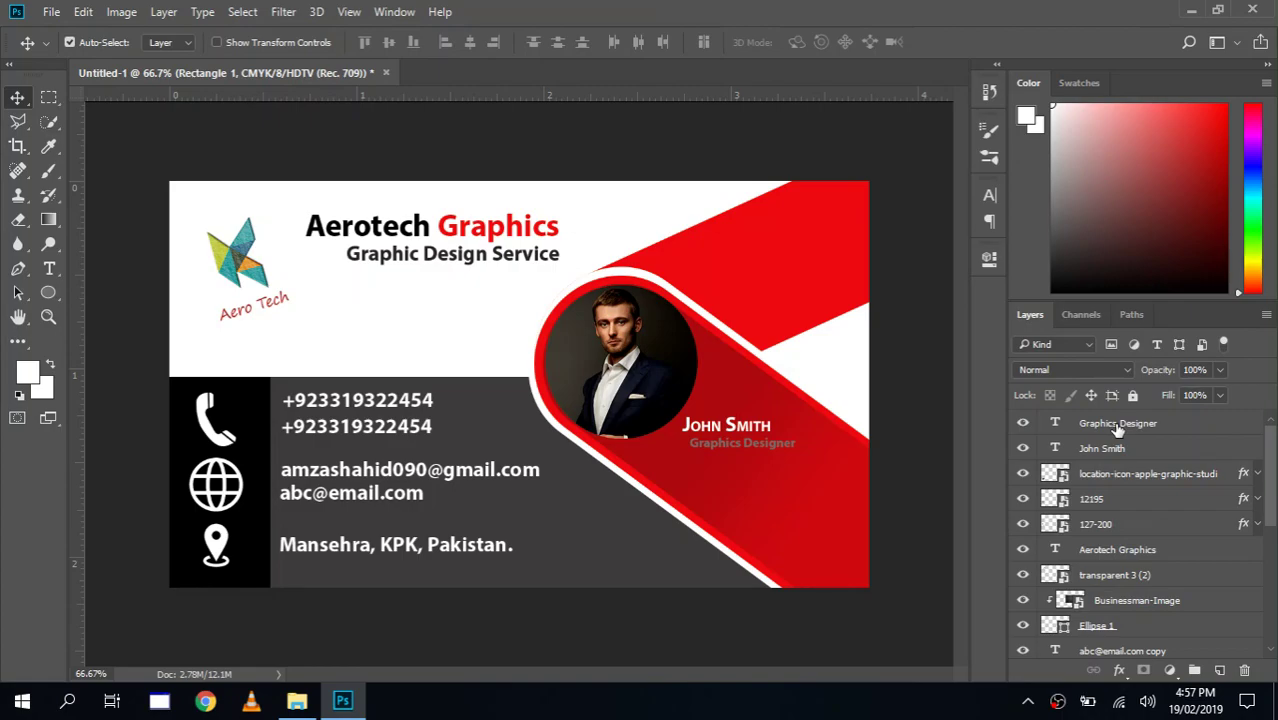
{"action": "left_click", "coordinate": [1117, 428]}
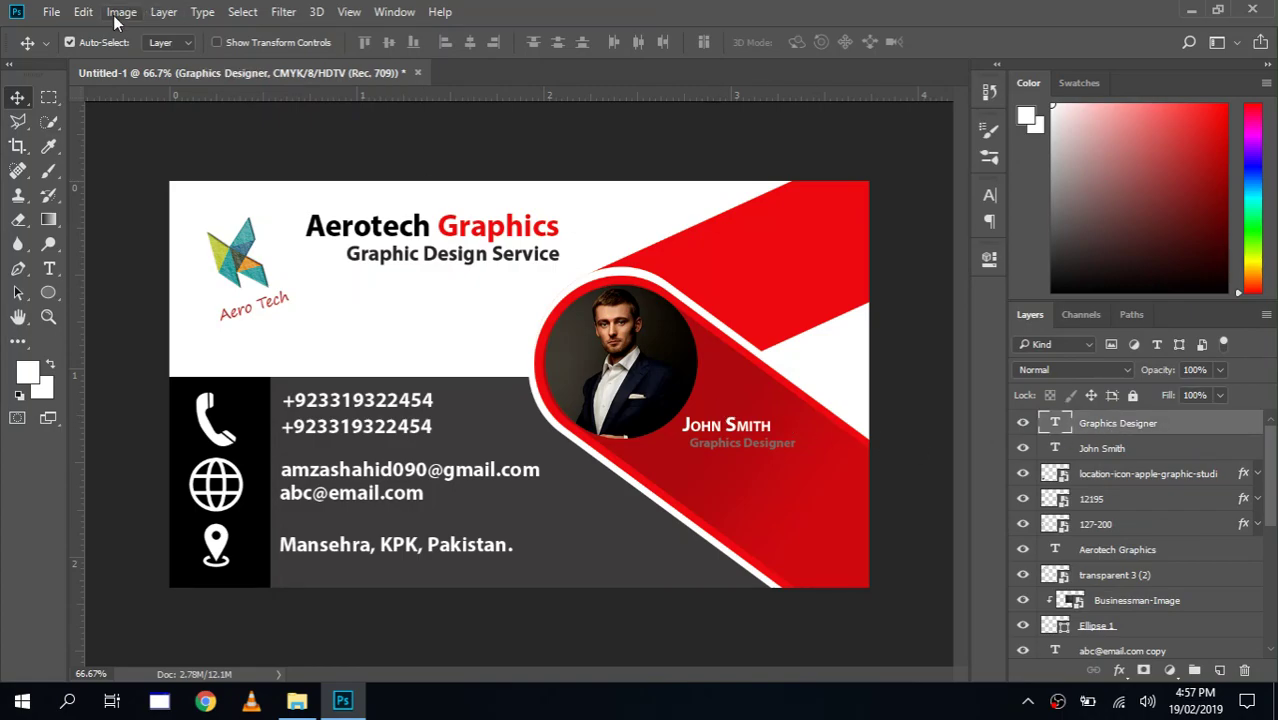
{"action": "left_click", "coordinate": [145, 213]}
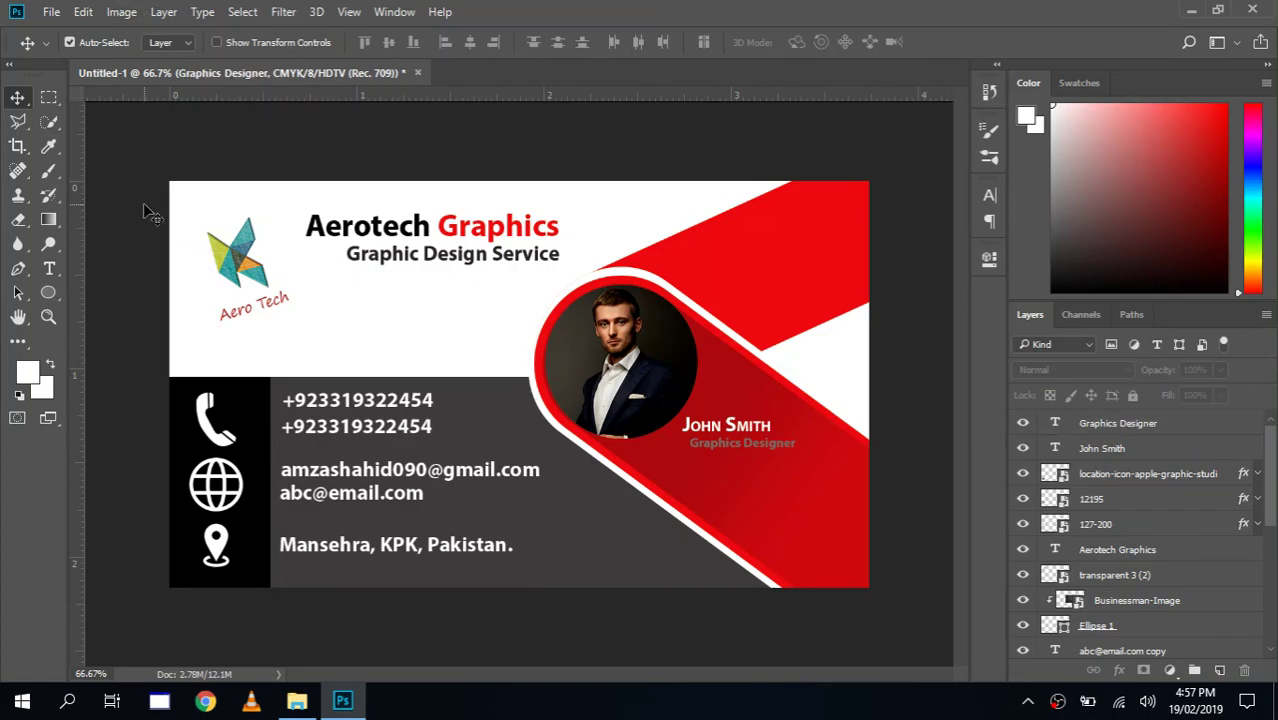
- Browse the Image and Edit menus
{"action": "left_click", "coordinate": [110, 14]}
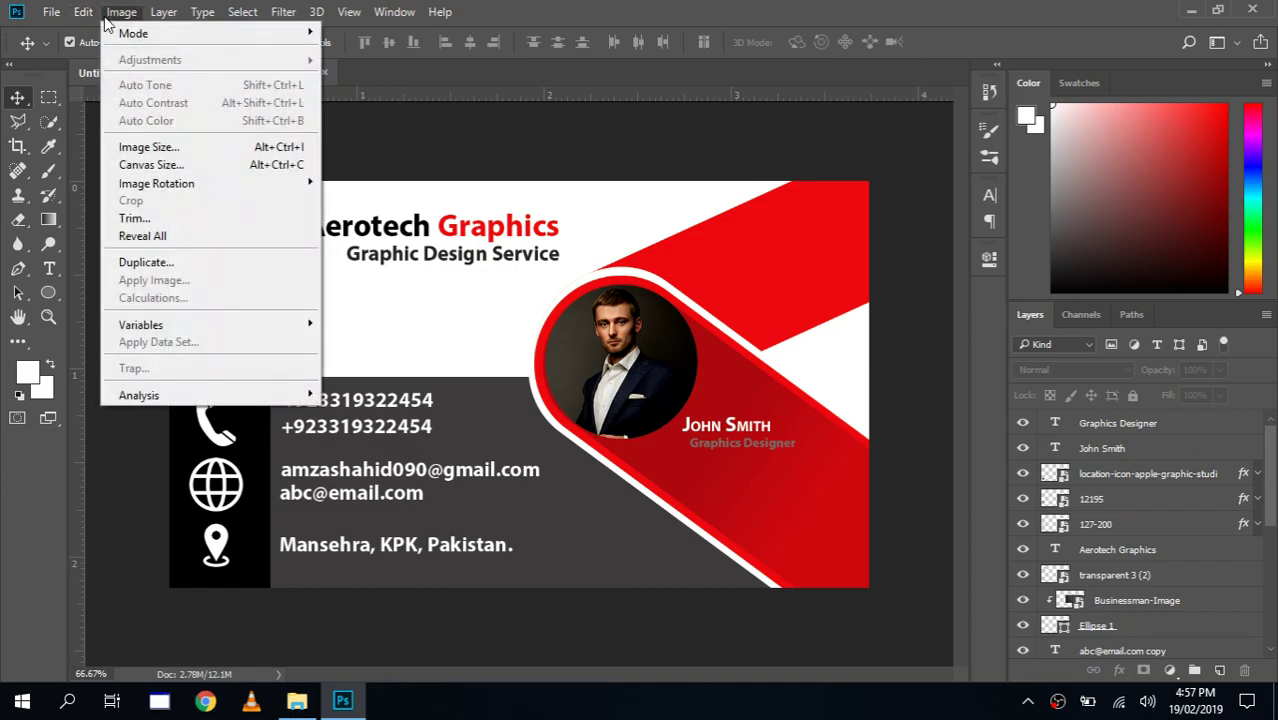
{"action": "left_click", "coordinate": [80, 14]}
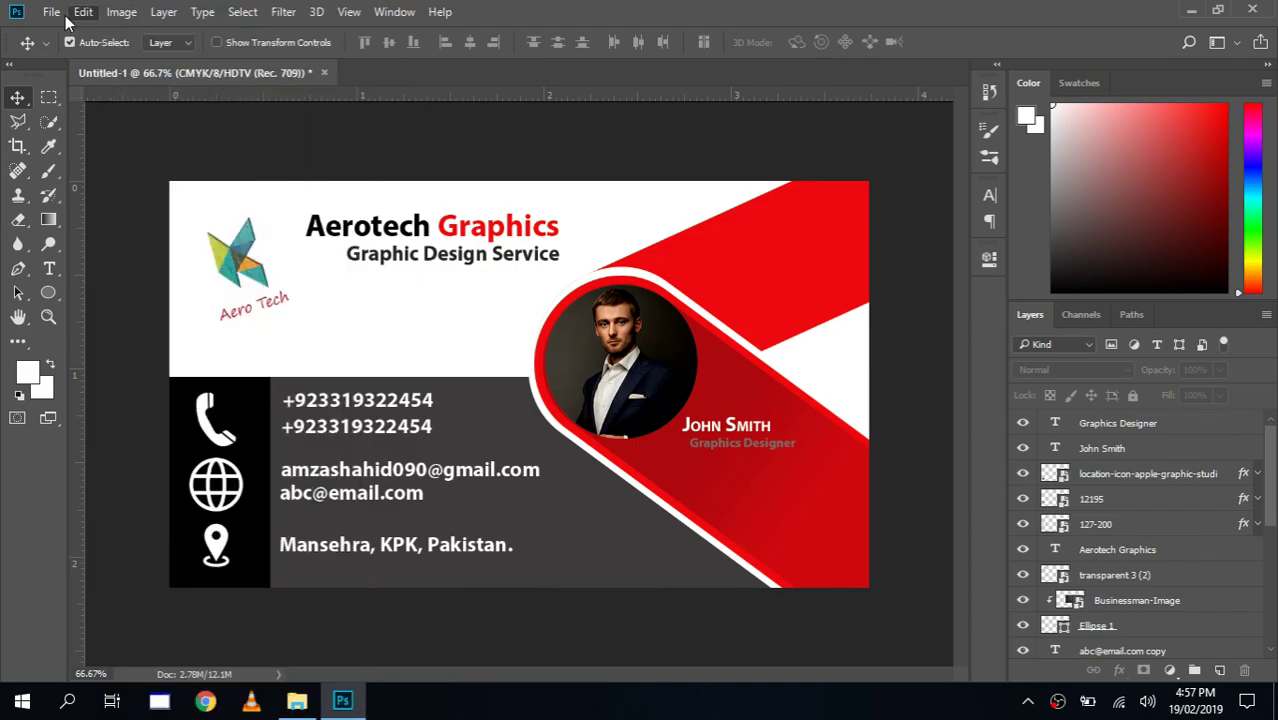
{"action": "left_click", "coordinate": [51, 14]}
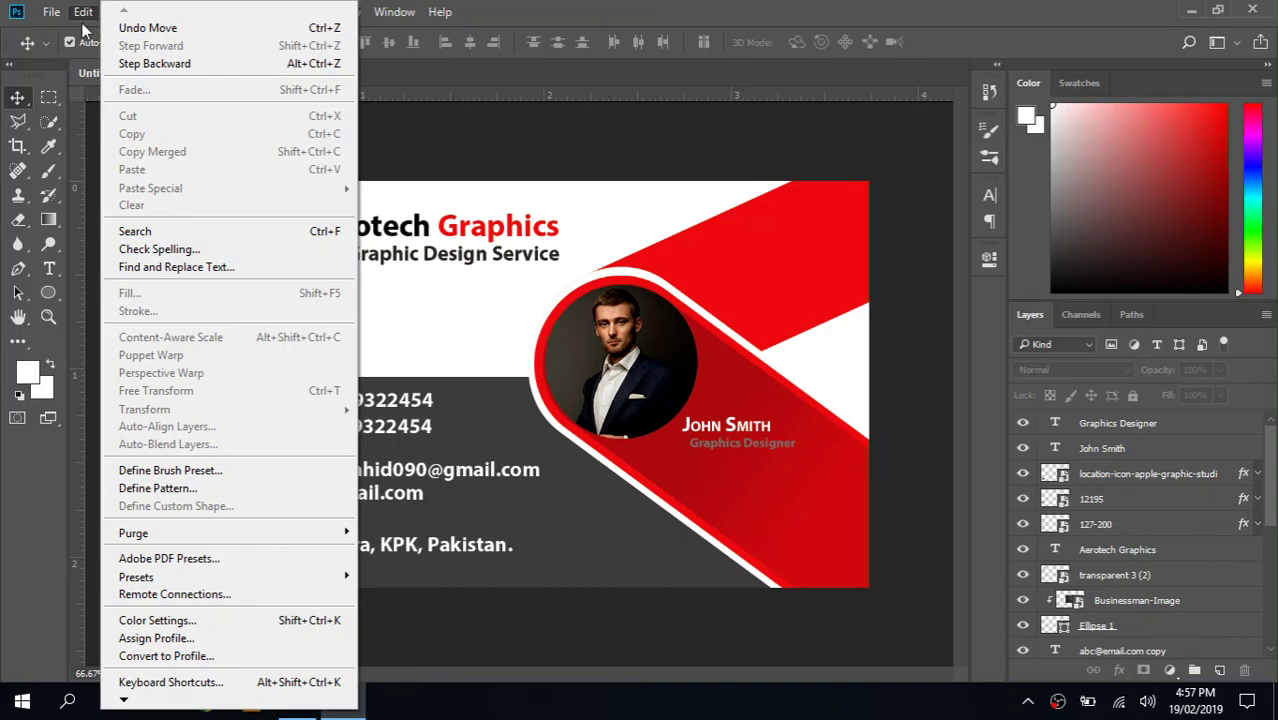
{"action": "left_click", "coordinate": [83, 12]}
- Duplicate the card document as a new document named 'Back'
{"action": "left_click", "coordinate": [121, 12]}
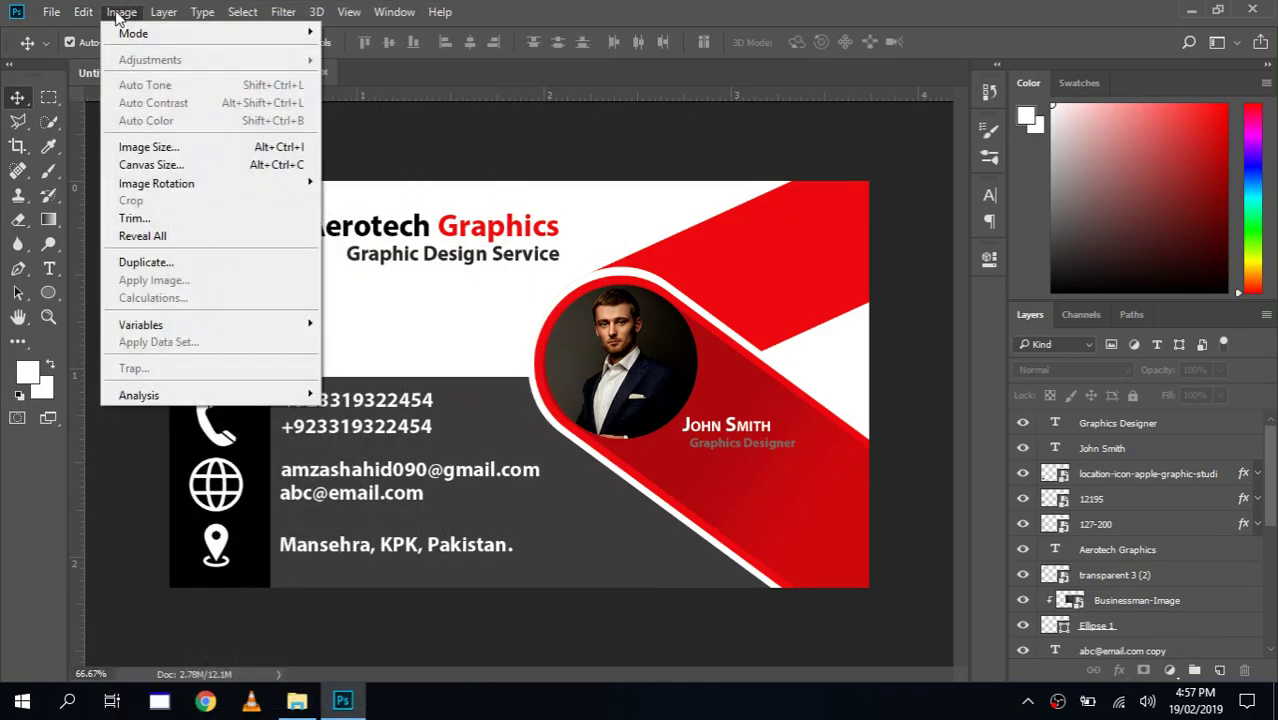
{"action": "left_click", "coordinate": [155, 262]}
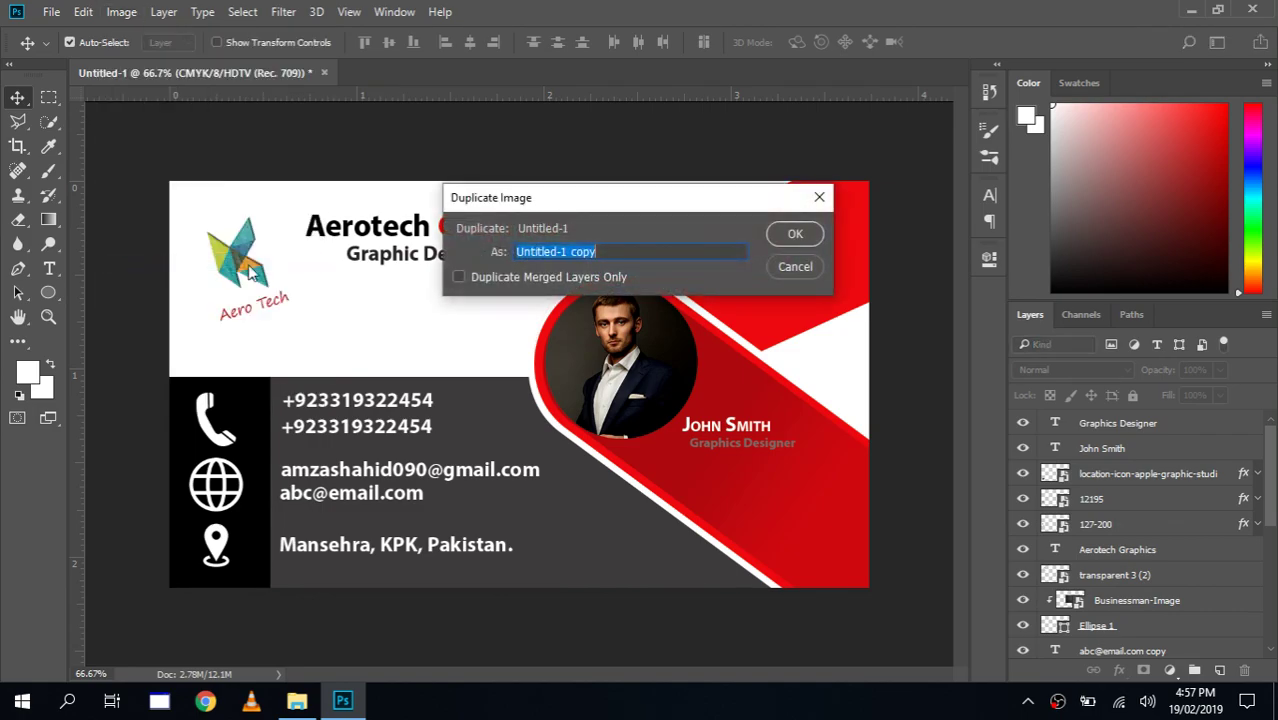
{"action": "type", "text": "Back"}
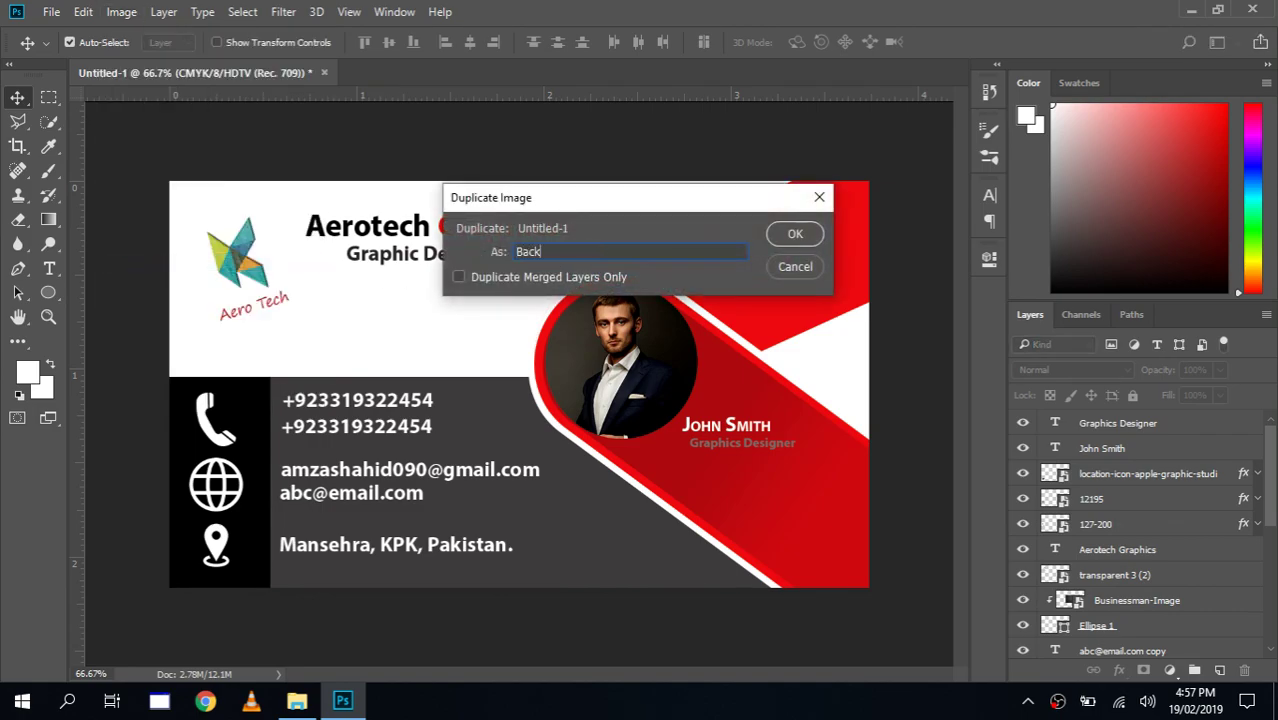
{"action": "key", "text": "Return"}
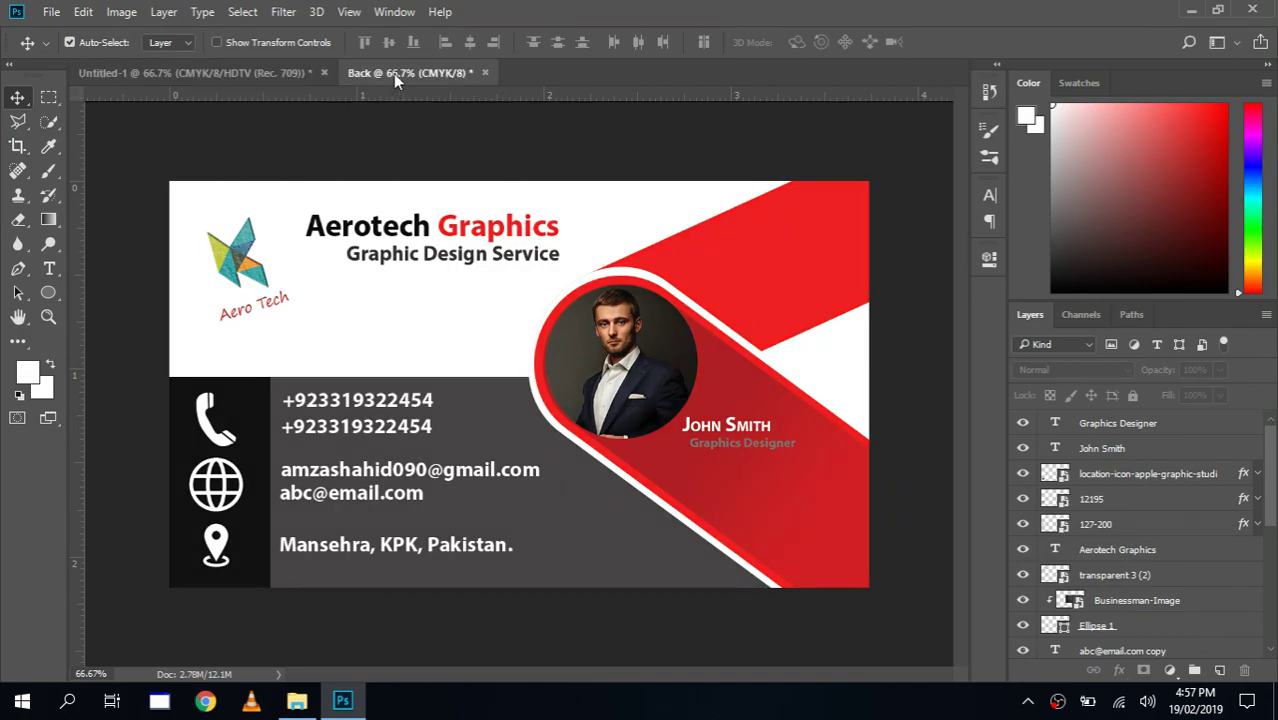
- Check the custom proof condition under View > Proof Setup on the Back document
{"action": "left_click", "coordinate": [292, 76]}
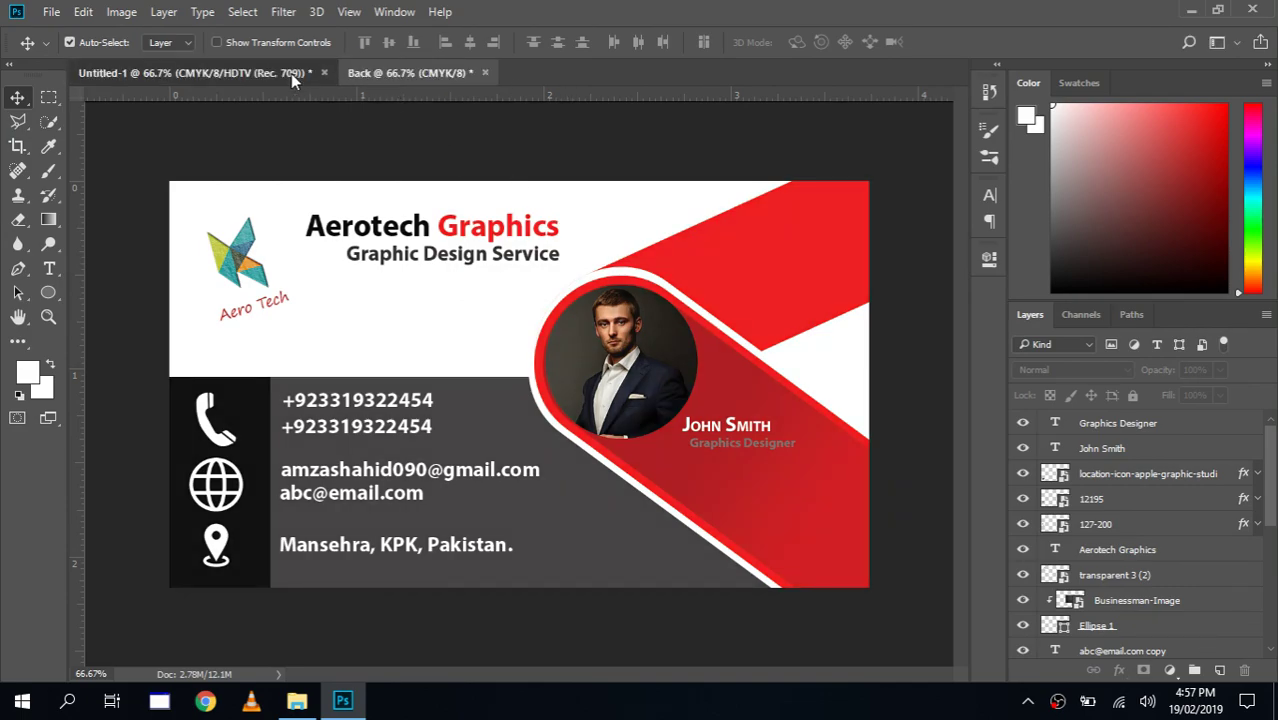
{"action": "left_click", "coordinate": [405, 73]}
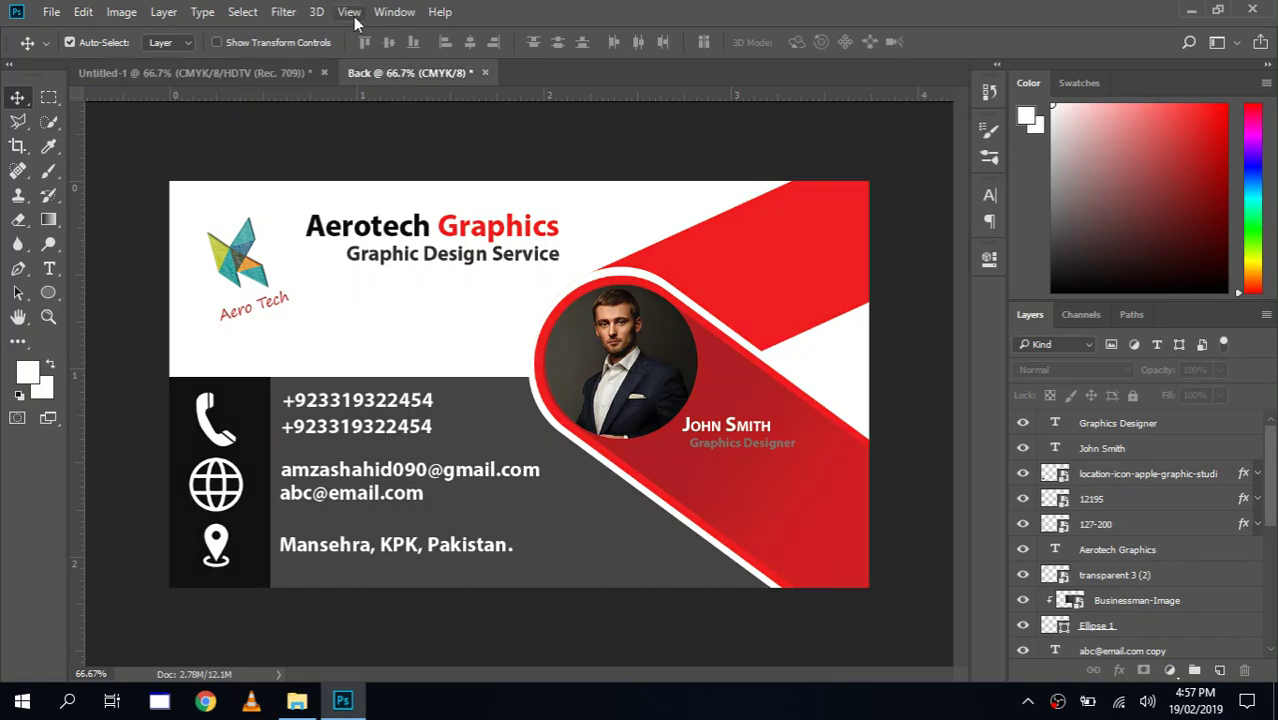
{"action": "left_click", "coordinate": [349, 12]}
{"action": "left_click", "coordinate": [612, 31]}
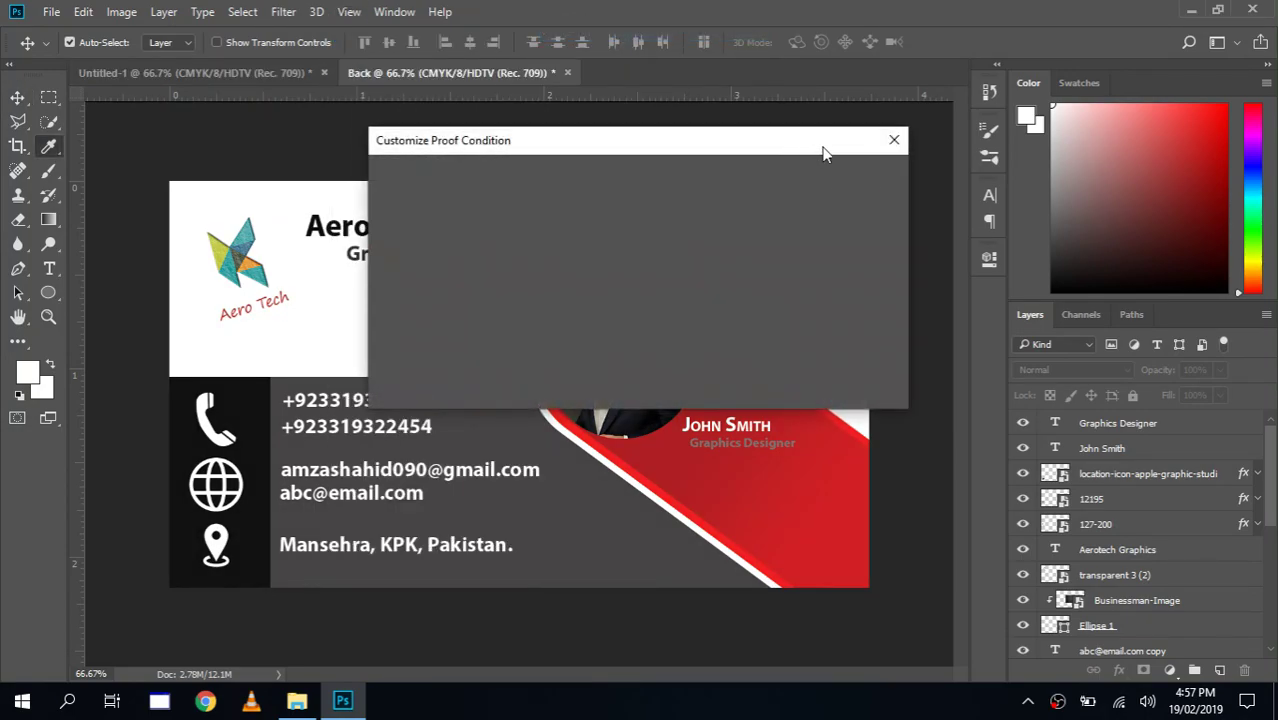
{"action": "left_click", "coordinate": [857, 178]}
{"action": "key", "text": "v"}
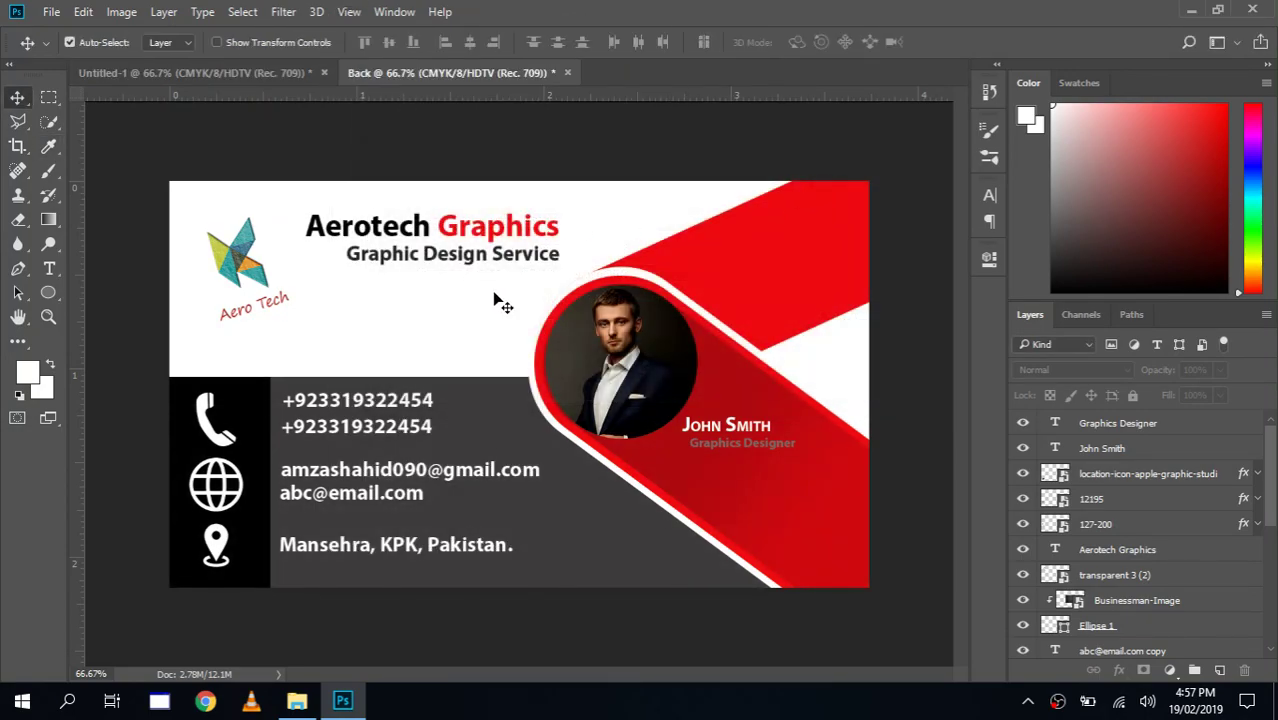
- Delete the name, job title, location icon and 127-200 layers from the Back copy
{"action": "left_click", "coordinate": [283, 78]}
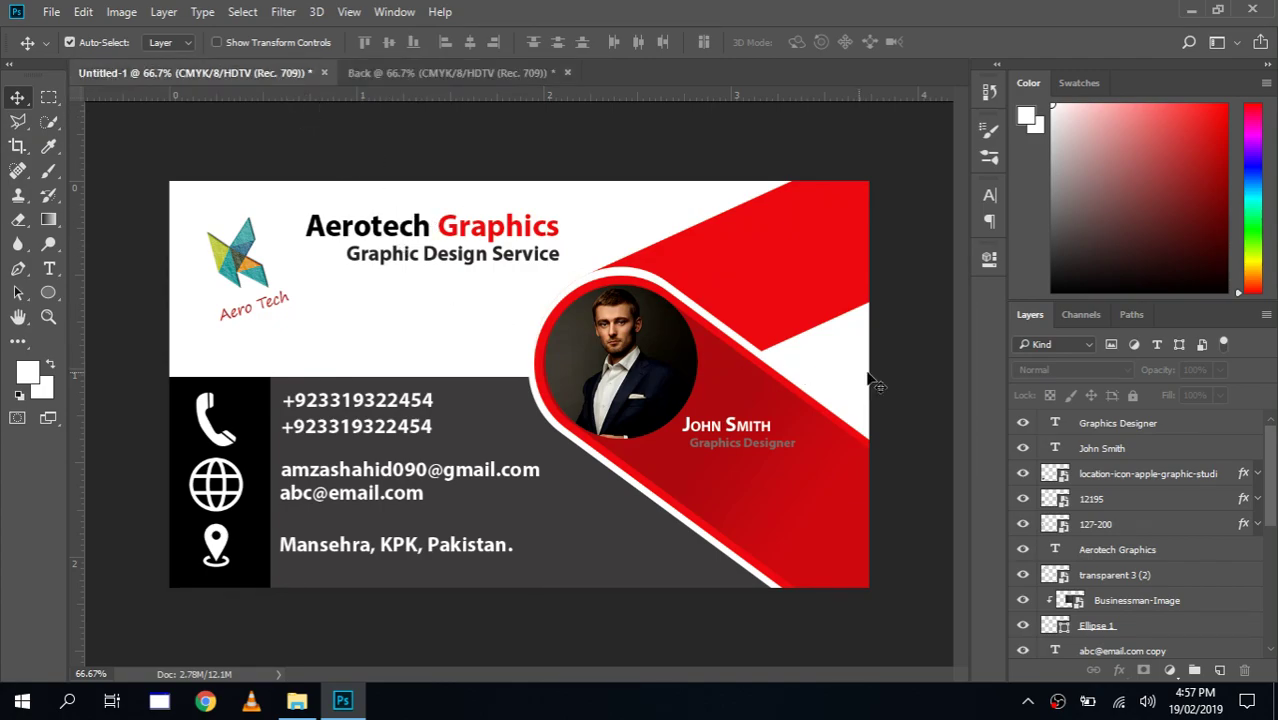
{"action": "left_click", "coordinate": [435, 72]}
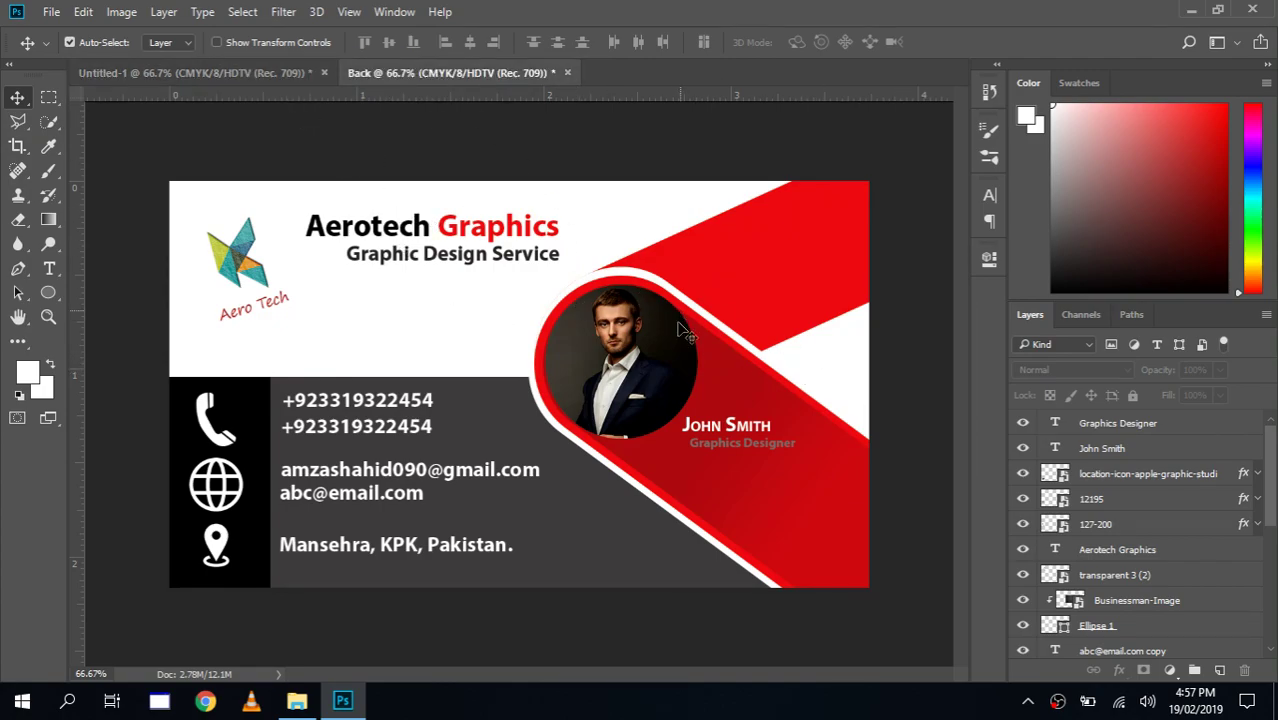
{"action": "left_click", "coordinate": [1125, 430]}
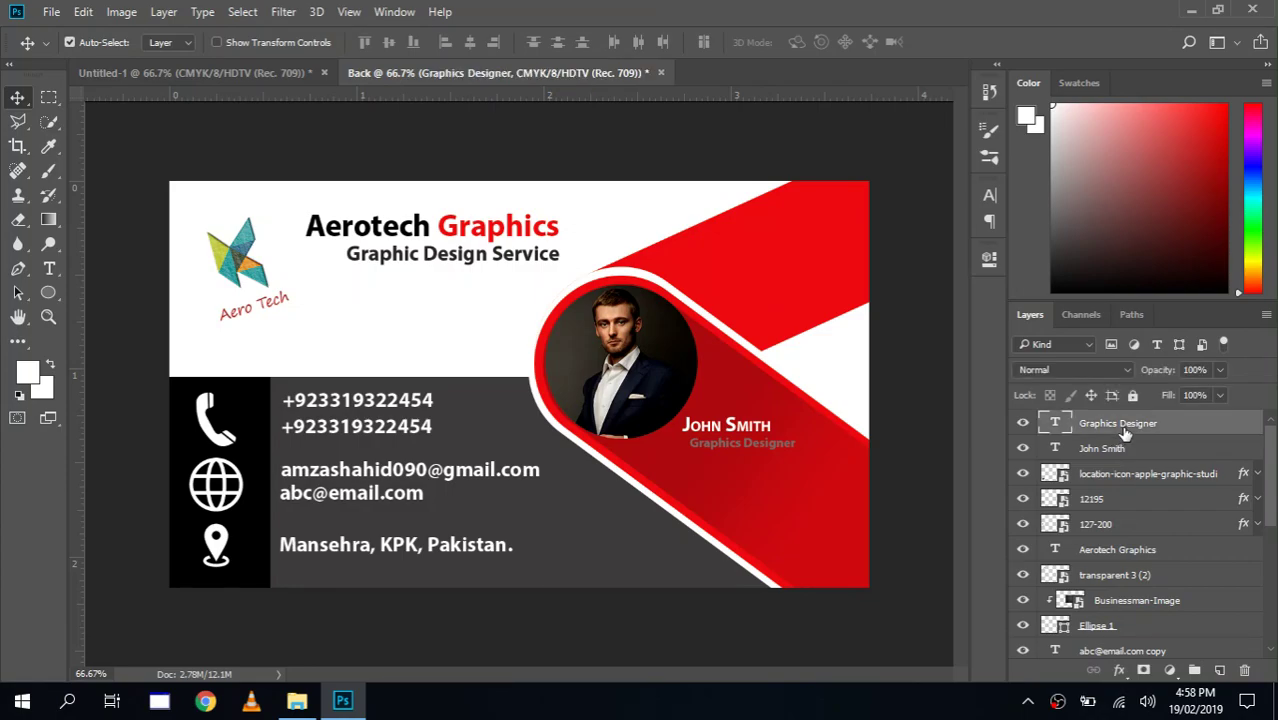
{"action": "key", "text": "shift+Down"}
{"action": "key", "text": "shift+Up"}
{"action": "key", "text": "ctrl"}
{"action": "left_click", "coordinate": [1124, 447], "text": "ctrl"}
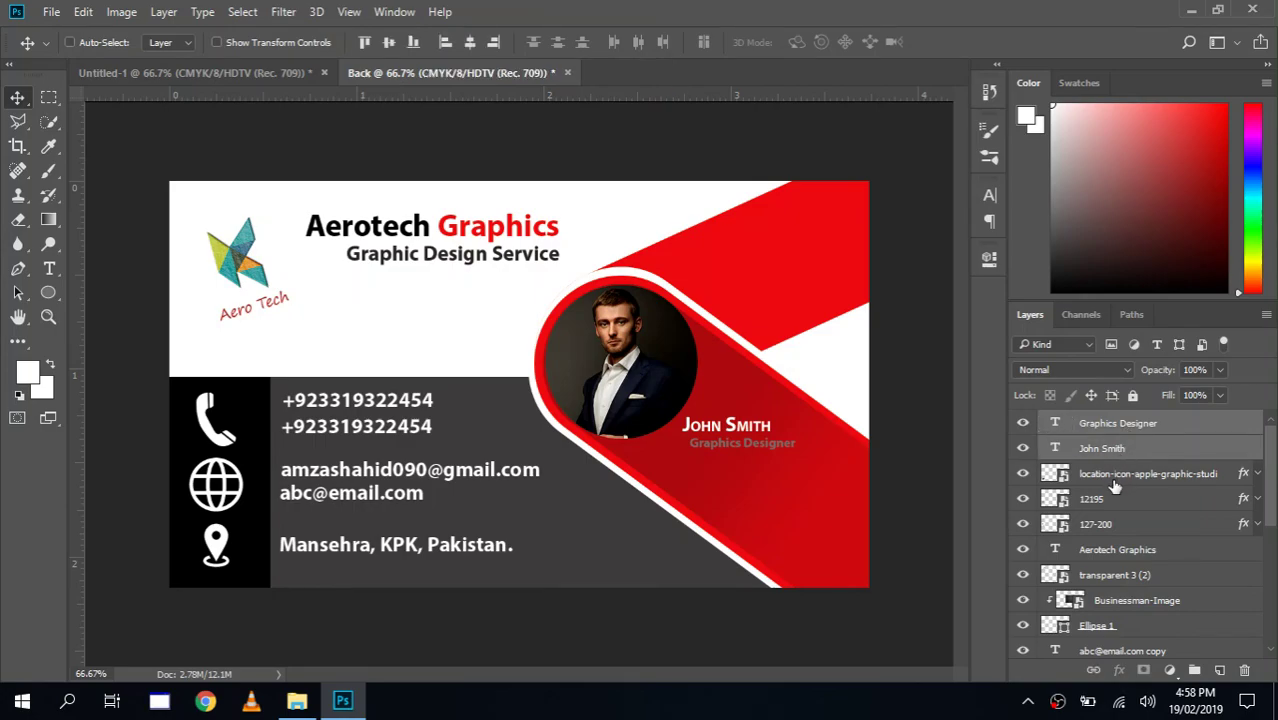
{"action": "left_click", "coordinate": [1114, 482], "text": "ctrl"}
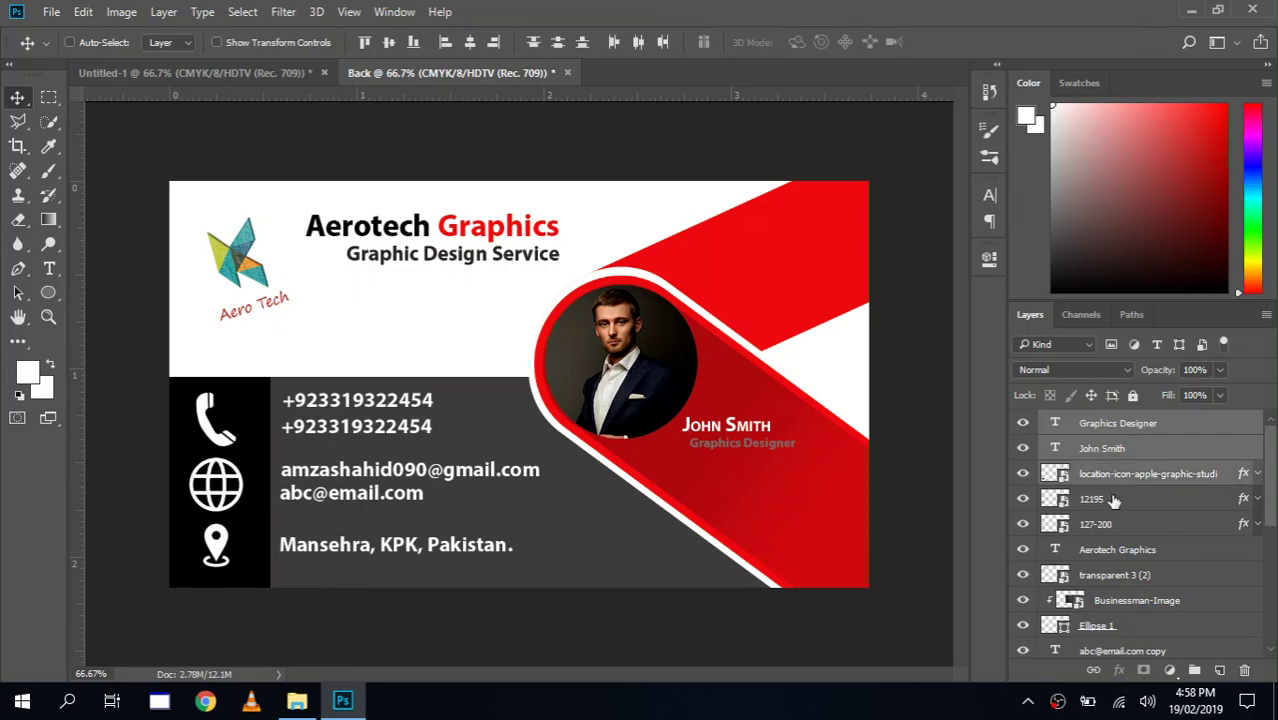
{"action": "left_click", "coordinate": [1114, 528], "text": "ctrl"}
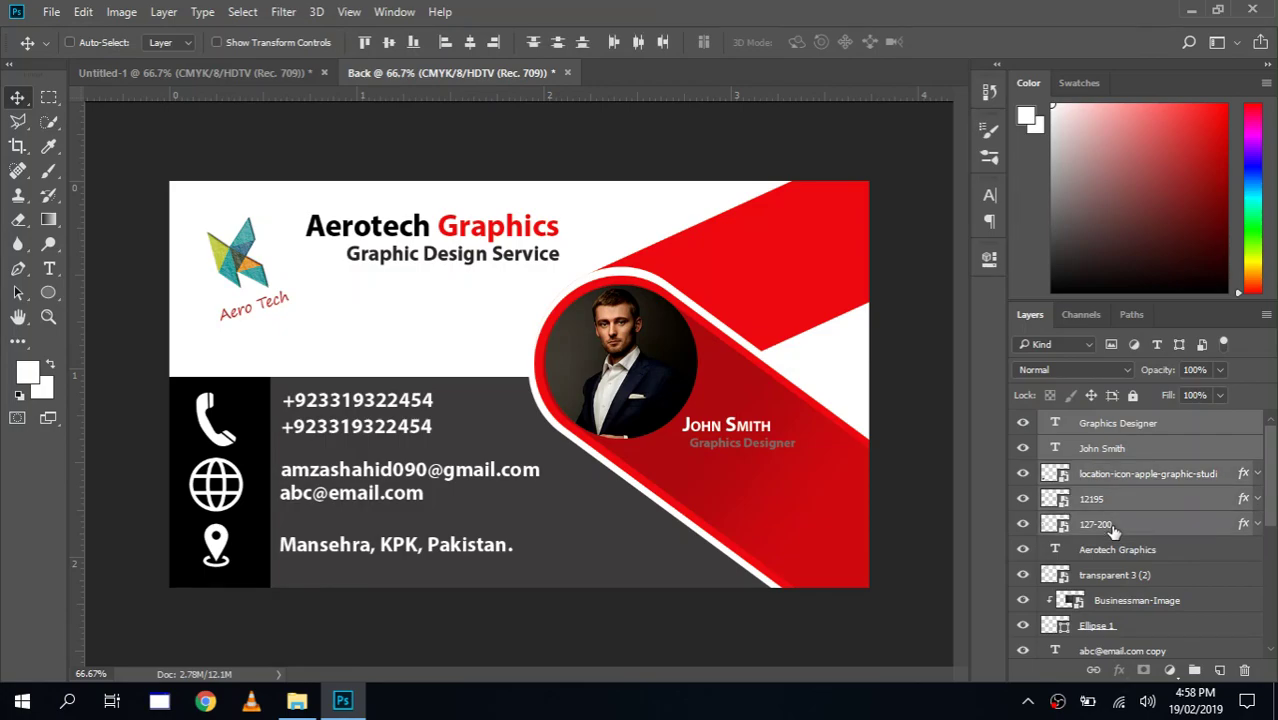
{"action": "key", "text": "Delete"}
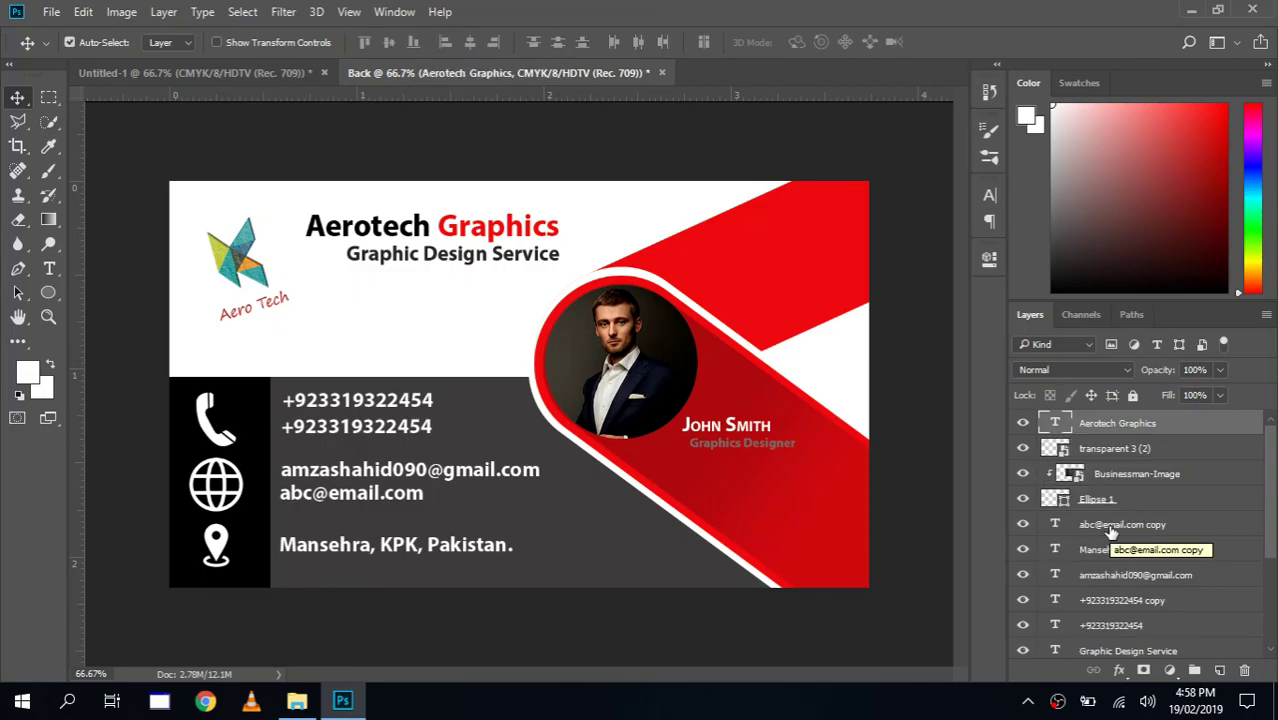
- Delete the businessman portrait and its Ellipse 1 circle
{"action": "left_click", "coordinate": [1136, 450]}
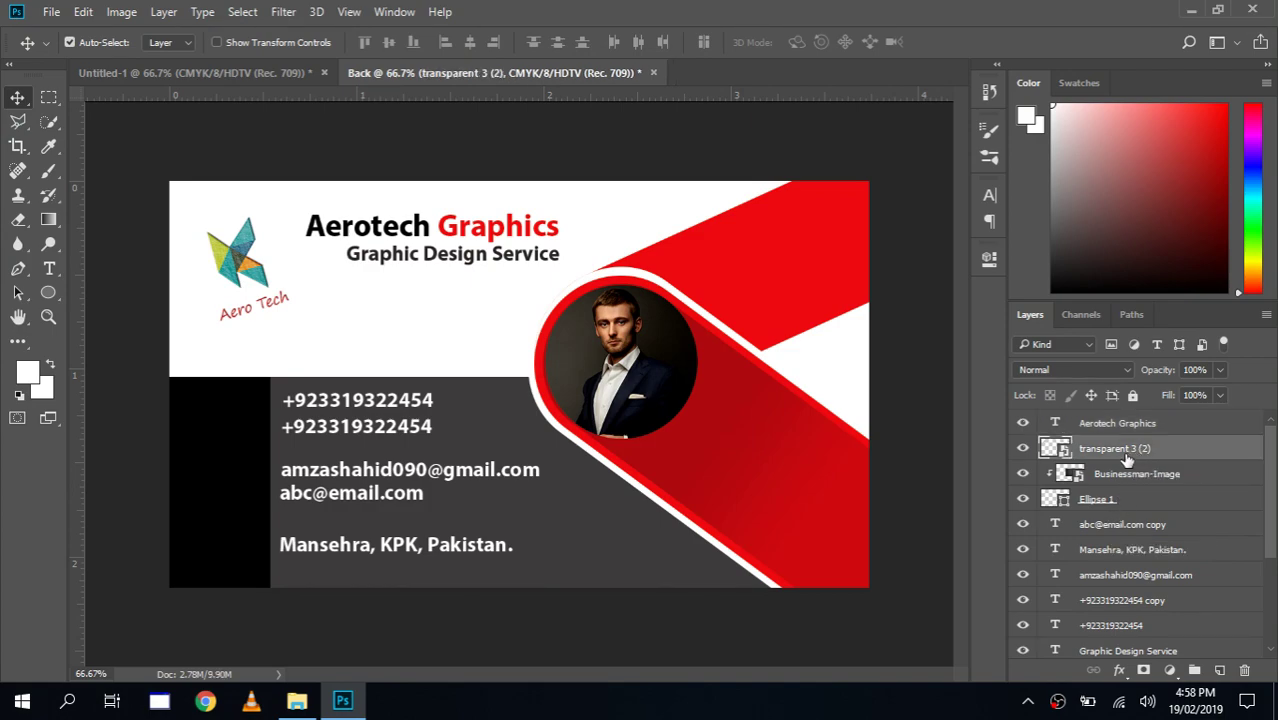
{"action": "left_click", "coordinate": [1114, 480]}
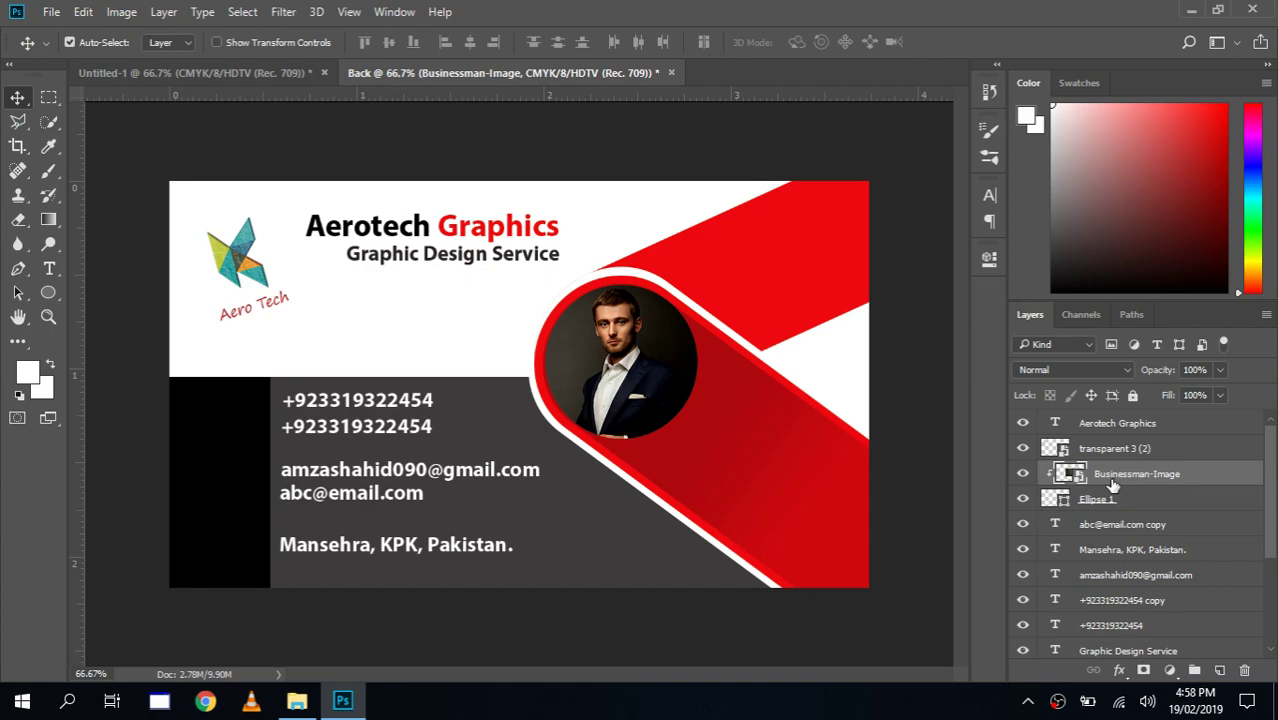
{"action": "key", "text": "Delete"}
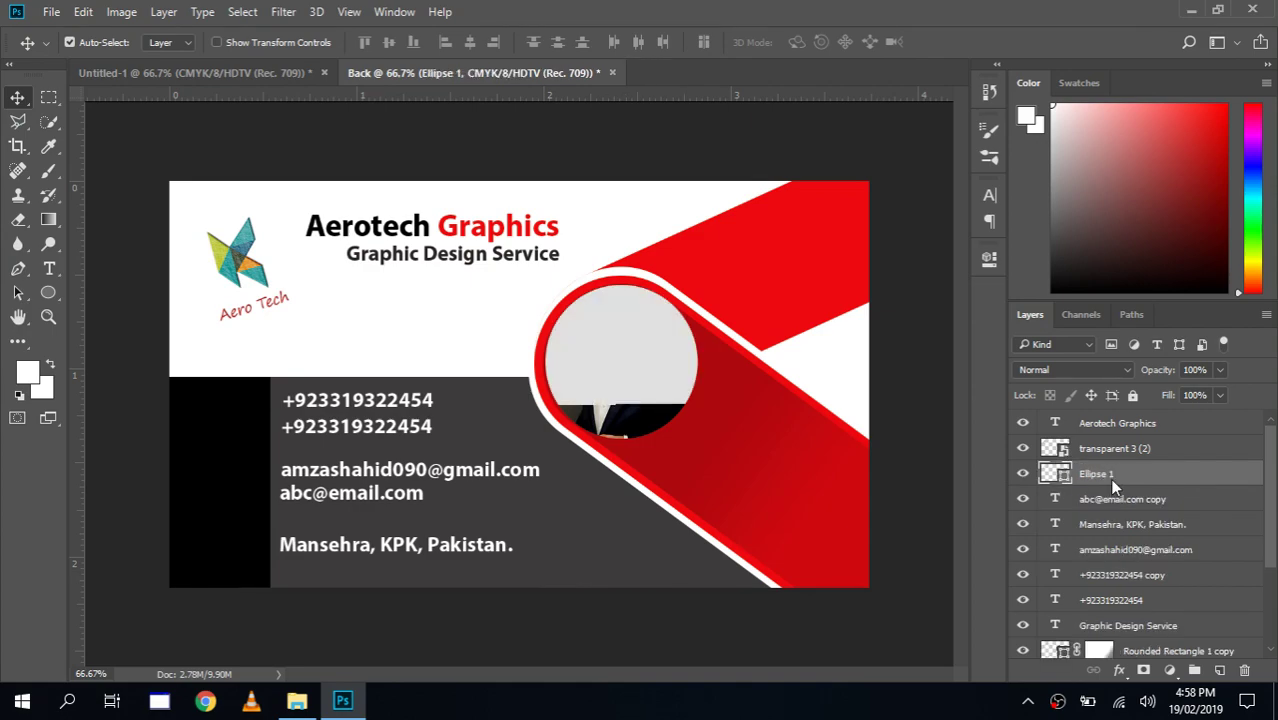
{"action": "key", "text": "Delete"}
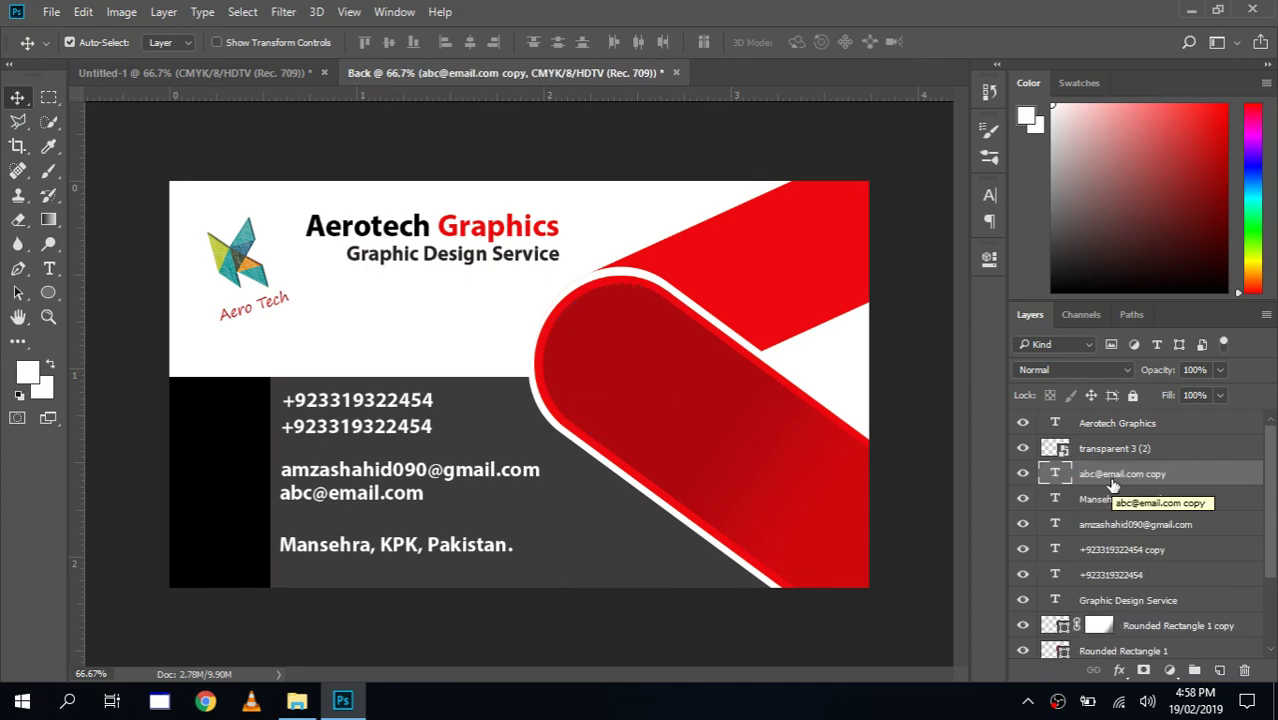
- Delete the contact text layers and the black Rectangle 2 strip
{"action": "left_click", "coordinate": [1099, 605], "text": "shift"}
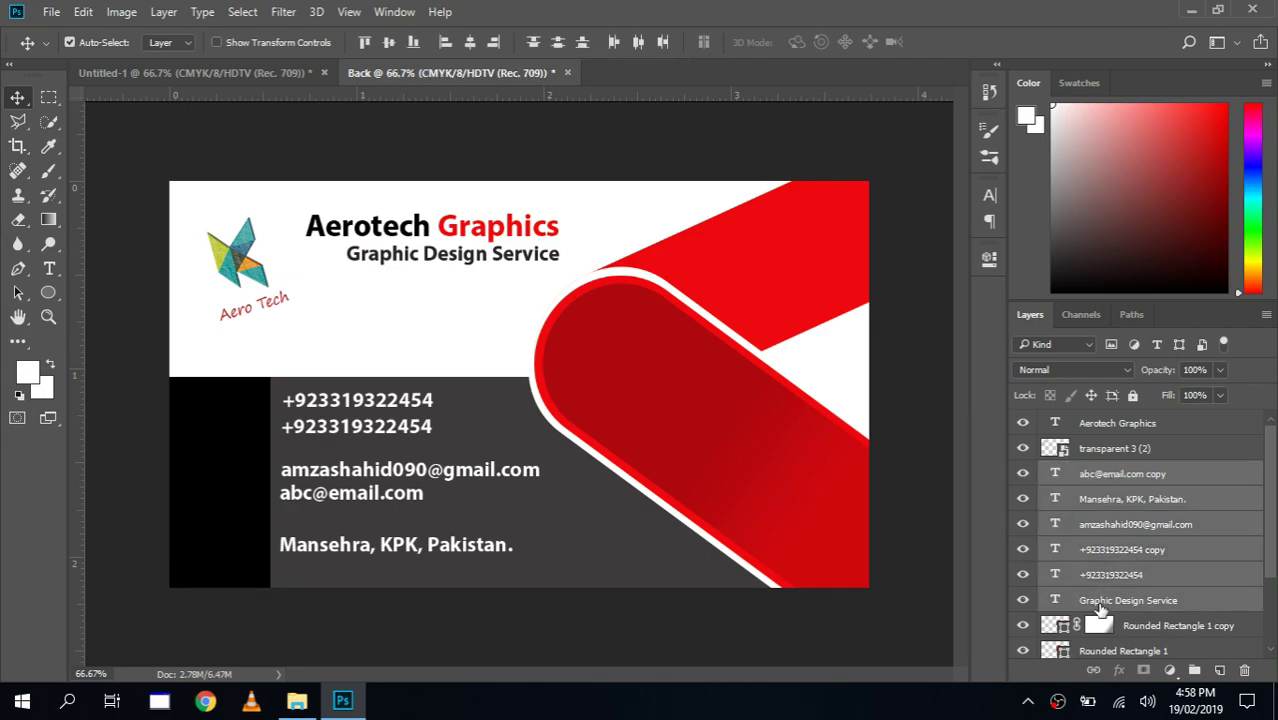
{"action": "key", "text": "Delete"}
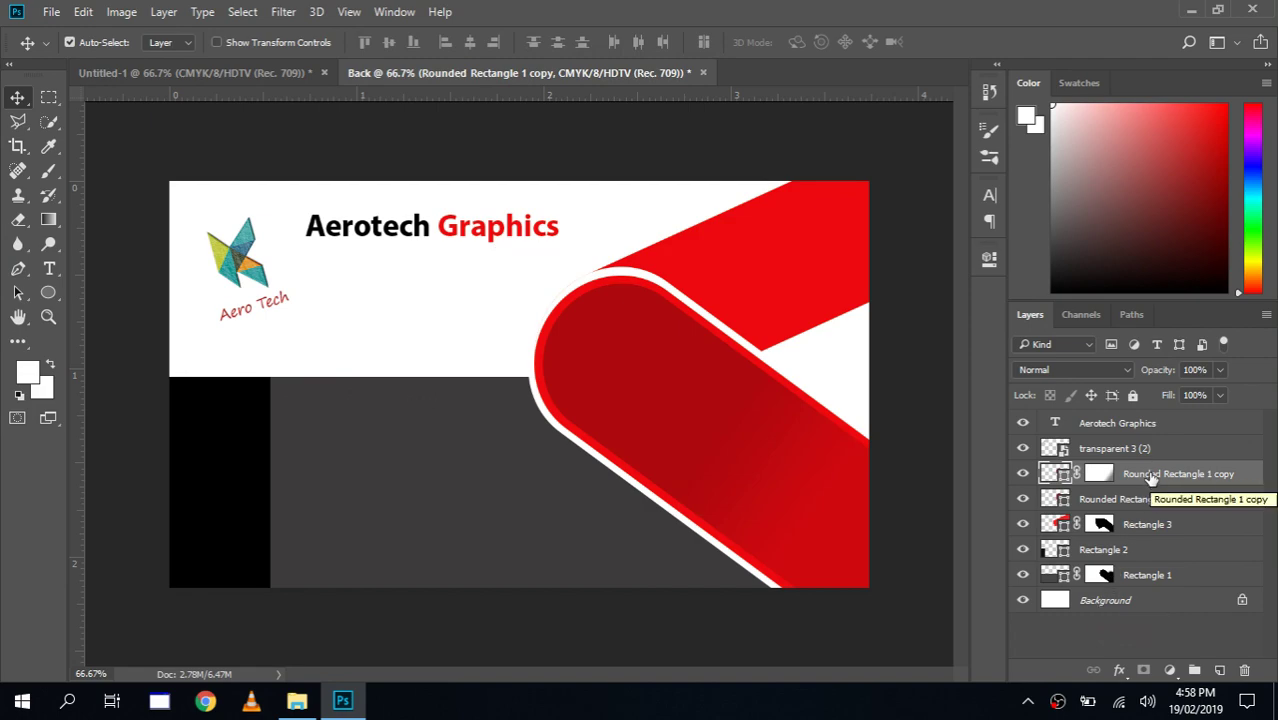
{"action": "left_click", "coordinate": [1102, 550]}
{"action": "key", "text": "Delete"}
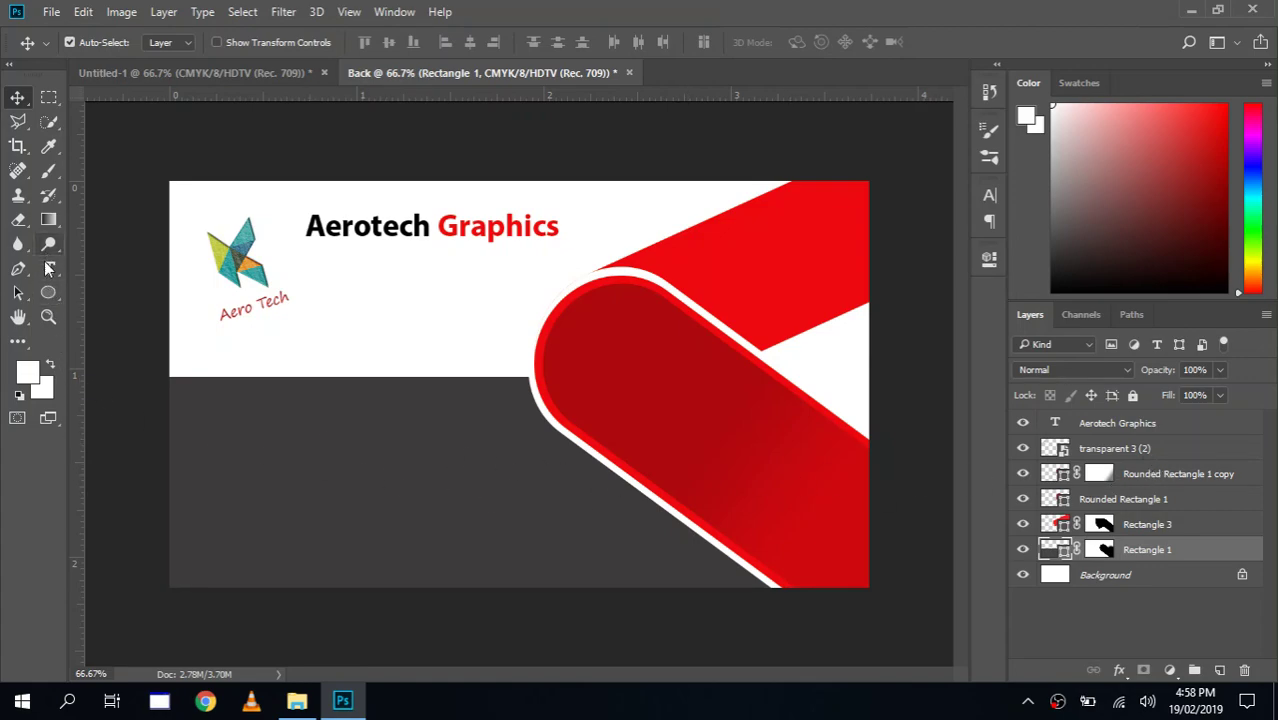
- Draw a wide light grey 906 × 206 px rectangle band across the card's lower-left area
{"action": "left_click", "coordinate": [48, 292]}
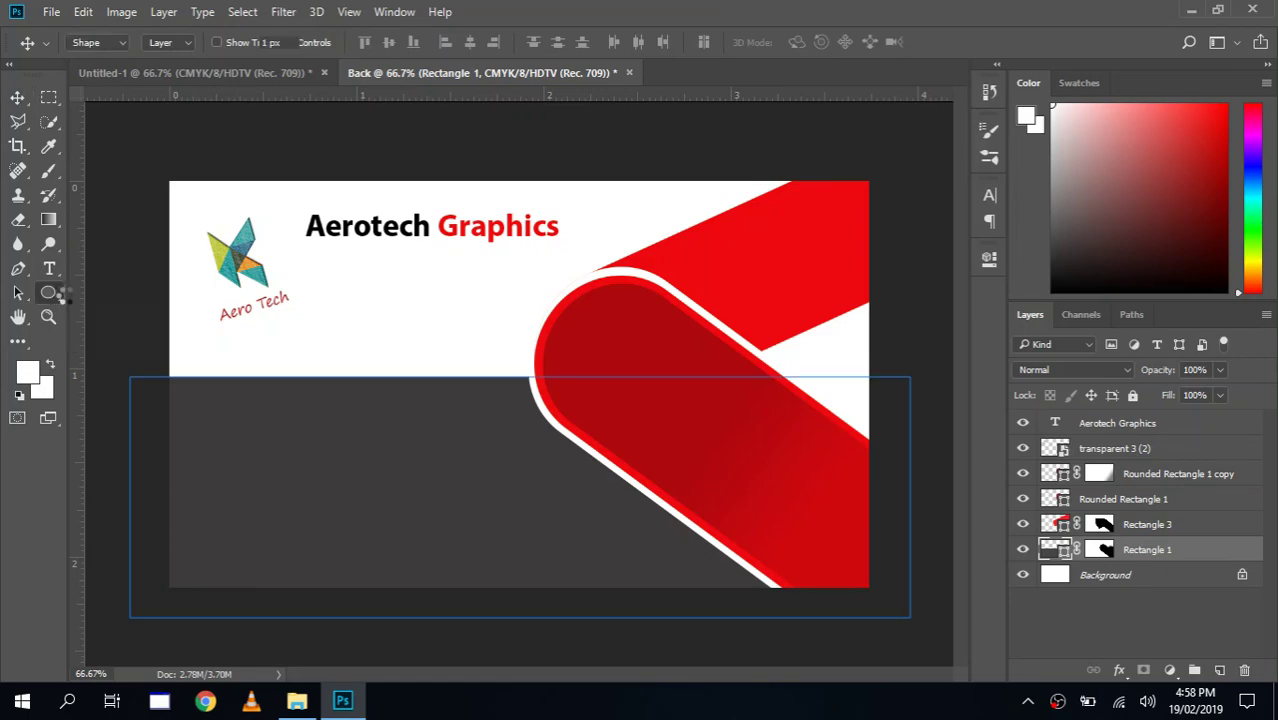
{"action": "right_click", "coordinate": [58, 293]}
{"action": "left_click", "coordinate": [90, 295]}
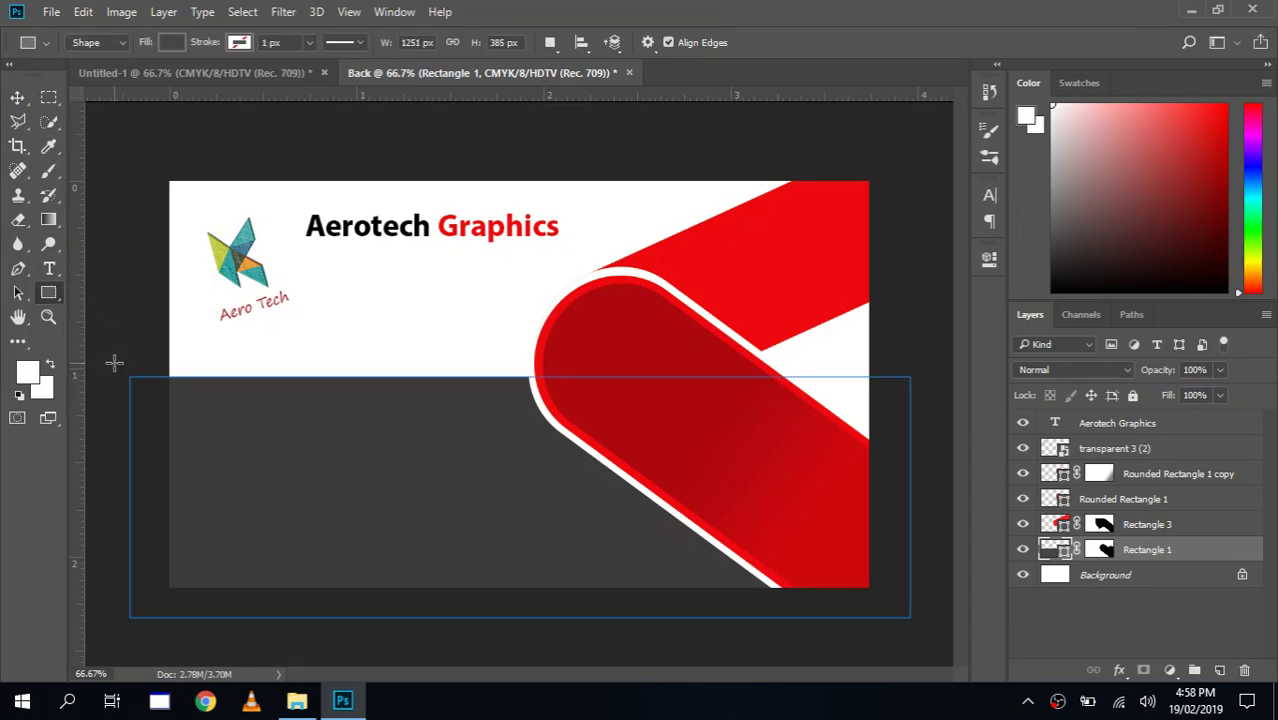
{"action": "mouse_move", "coordinate": [110, 363]}
{"action": "left_mouse_down"}
{"action": "mouse_move", "coordinate": [231, 446]}
{"action": "mouse_move", "coordinate": [674, 490]}
{"action": "left_mouse_up"}
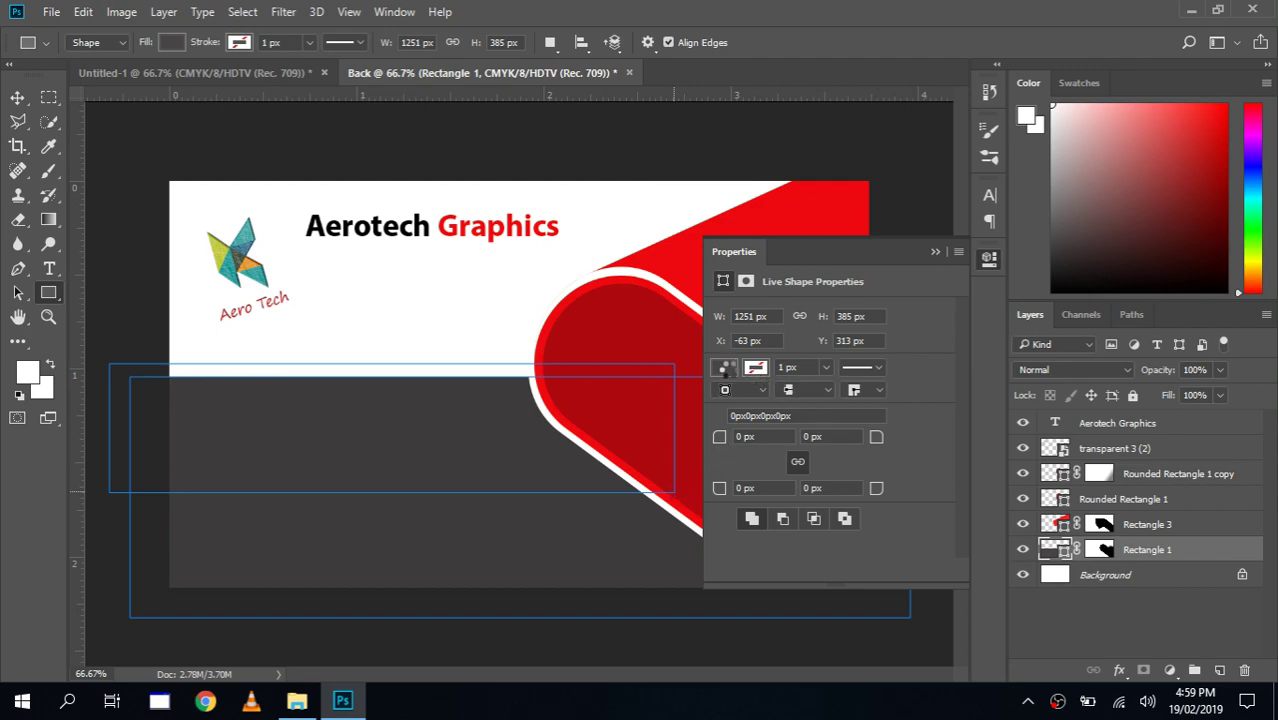
{"action": "left_click", "coordinate": [724, 368]}
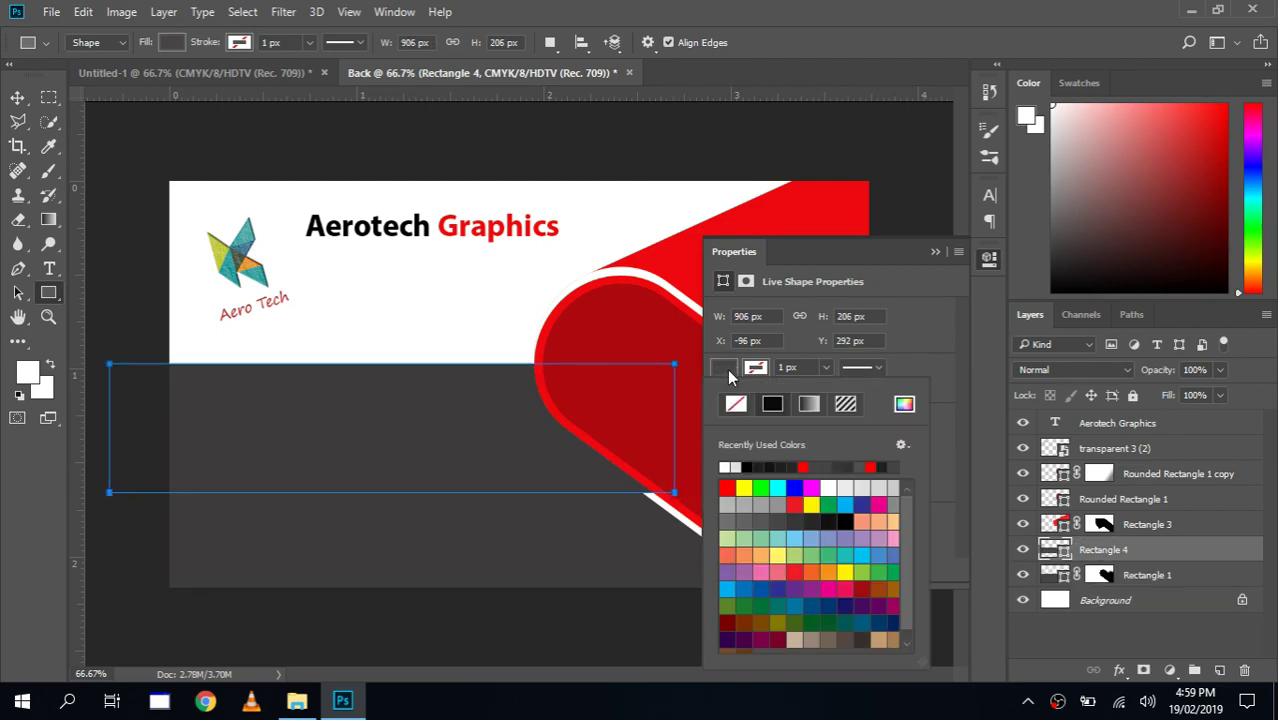
{"action": "left_click", "coordinate": [727, 467]}
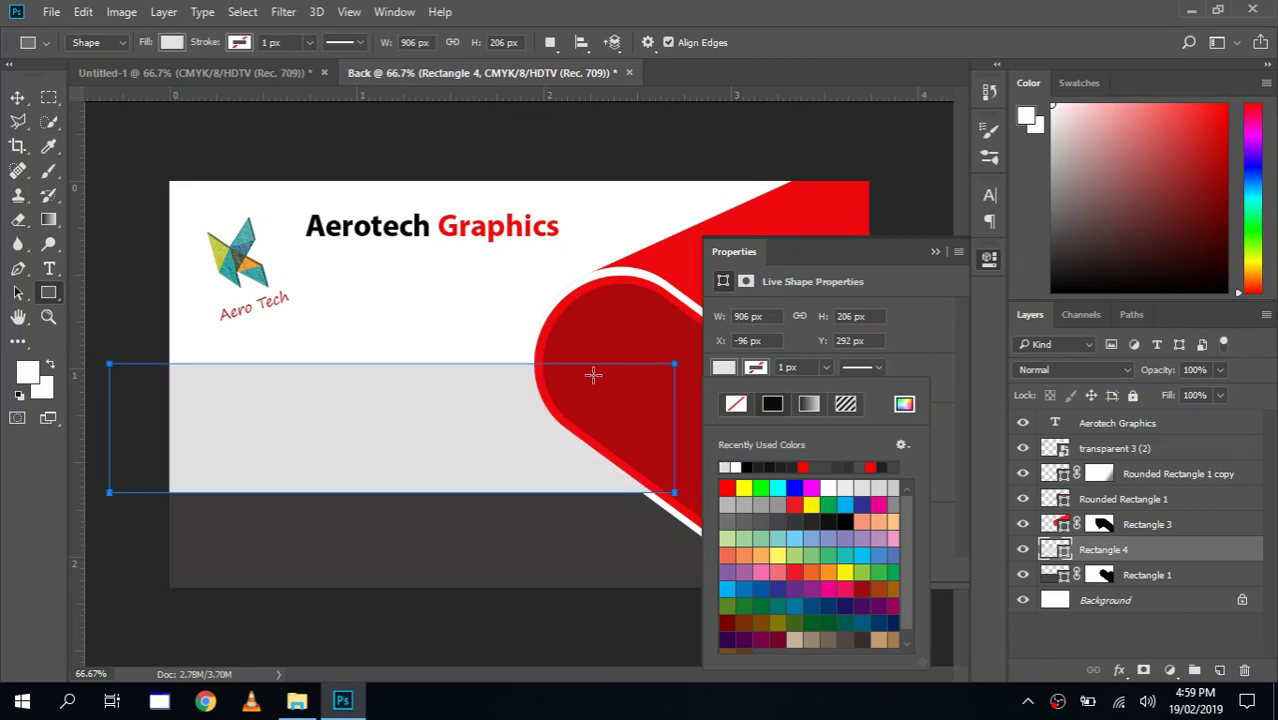
{"action": "left_click", "coordinate": [937, 251]}
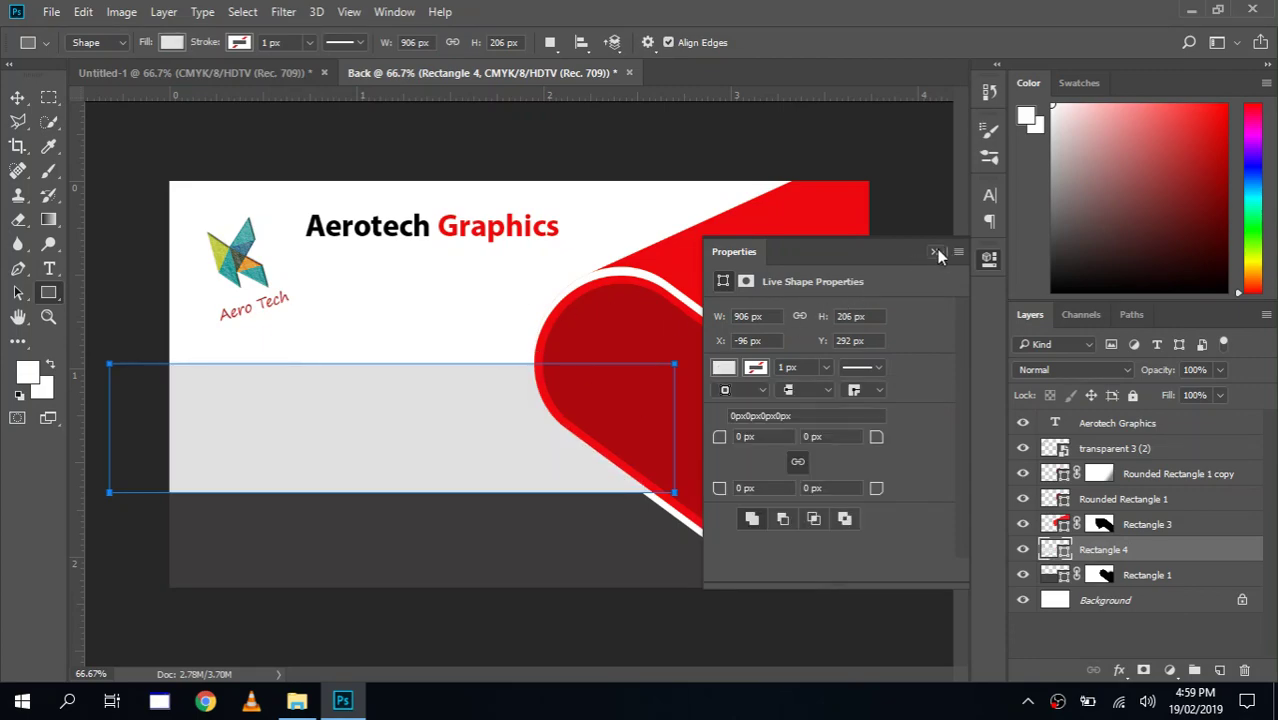
{"action": "left_click", "coordinate": [937, 251]}
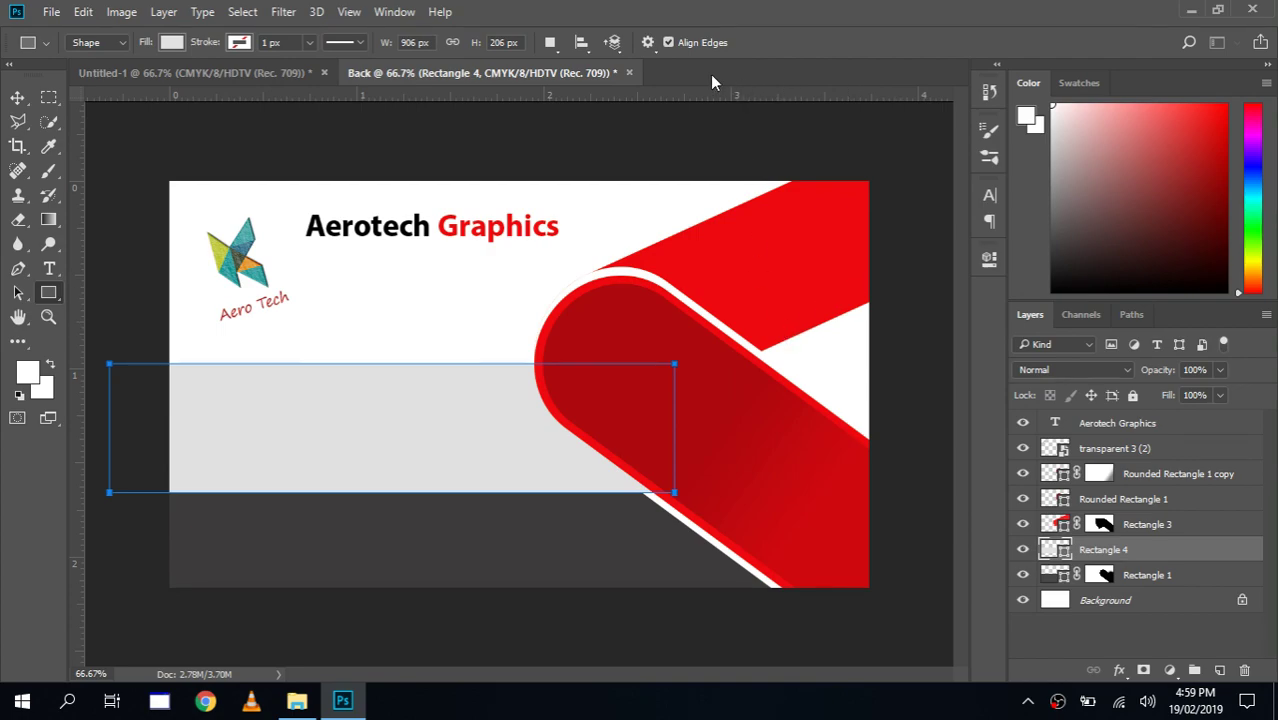
{"action": "left_click", "coordinate": [16, 98]}
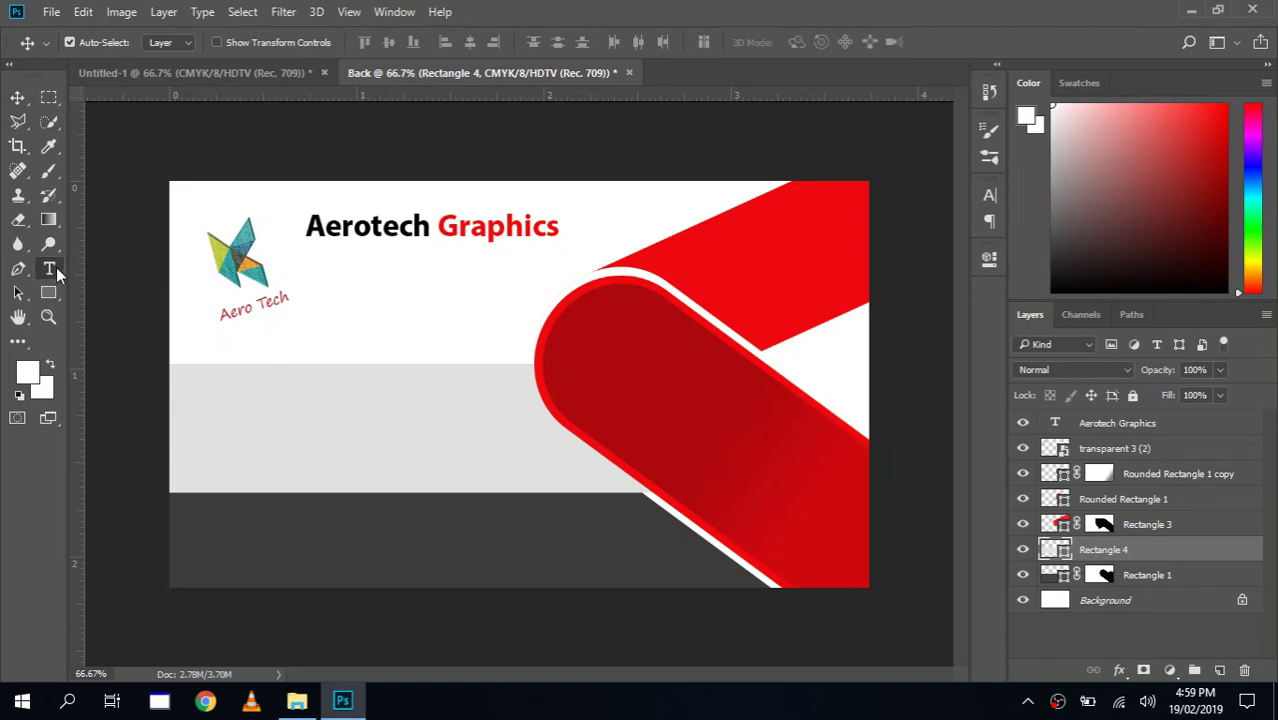
- Add the subtitle 'Graphic Design service' in grey #5e5656 under the Aerotech Graphics title
{"action": "left_click", "coordinate": [49, 268]}
{"action": "left_click", "coordinate": [357, 256]}
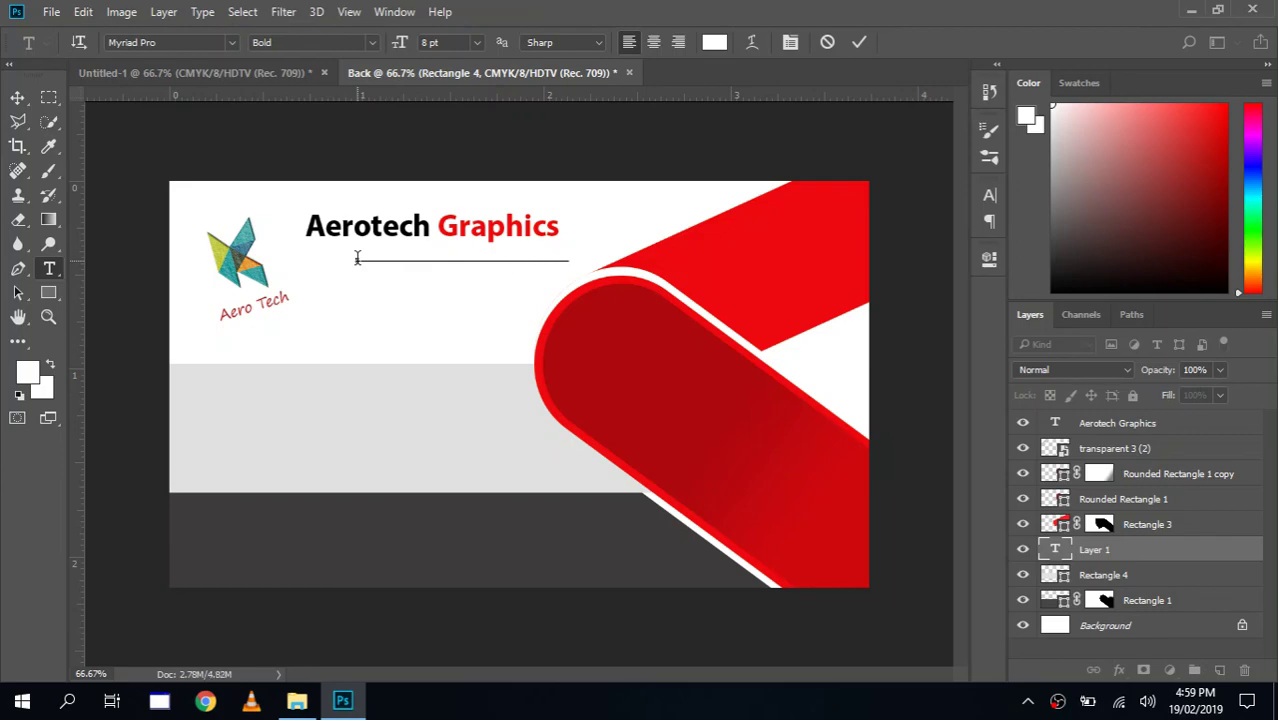
{"action": "key", "text": "ctrl+a"}
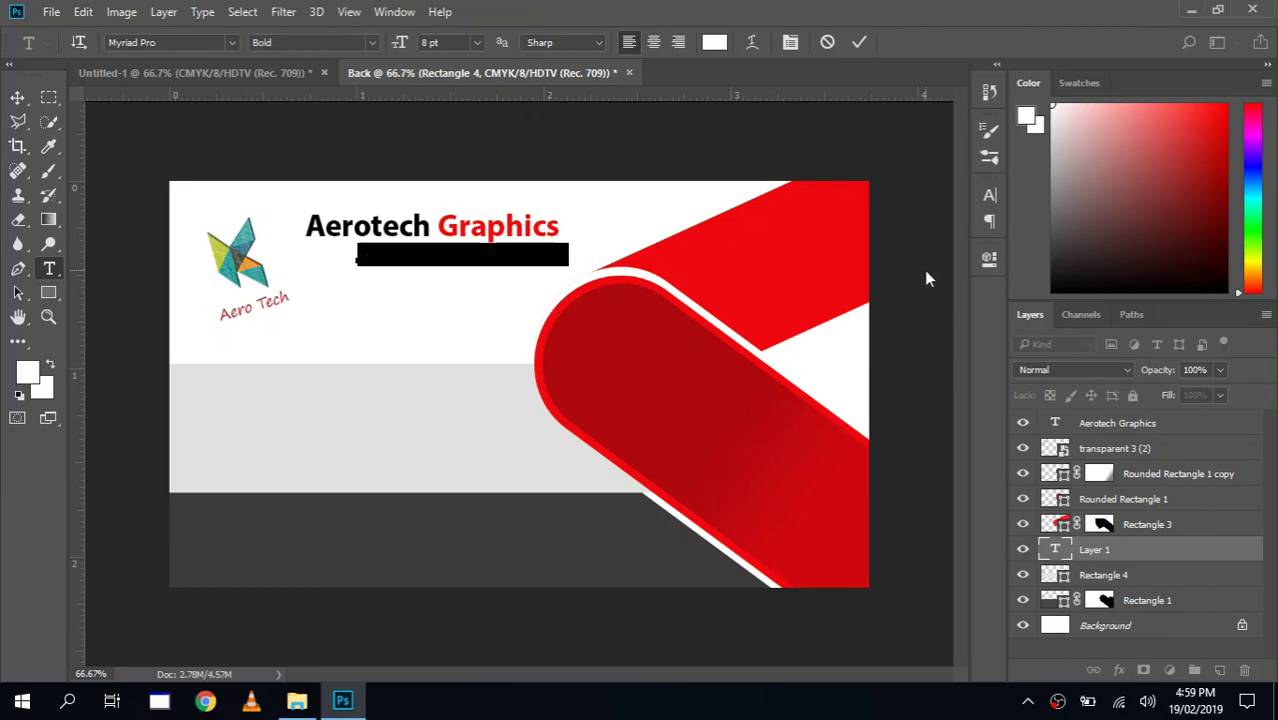
{"action": "left_click", "coordinate": [714, 42]}
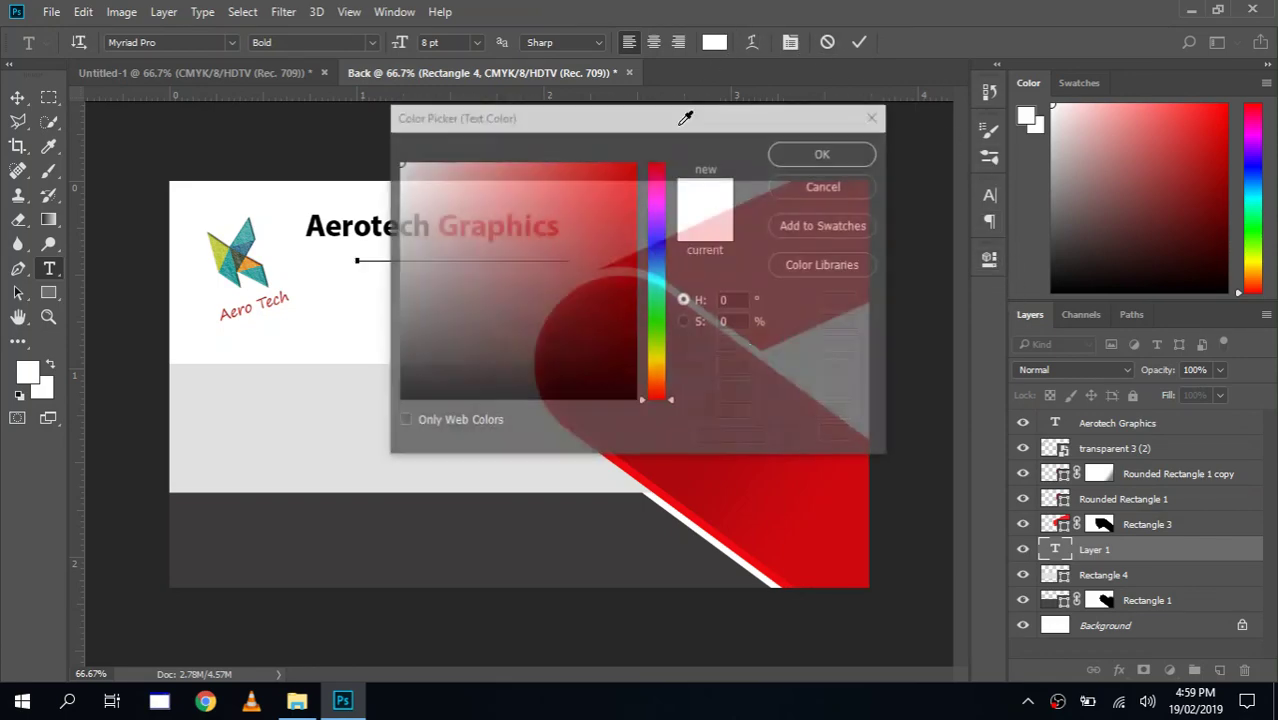
{"action": "left_click", "coordinate": [417, 312]}
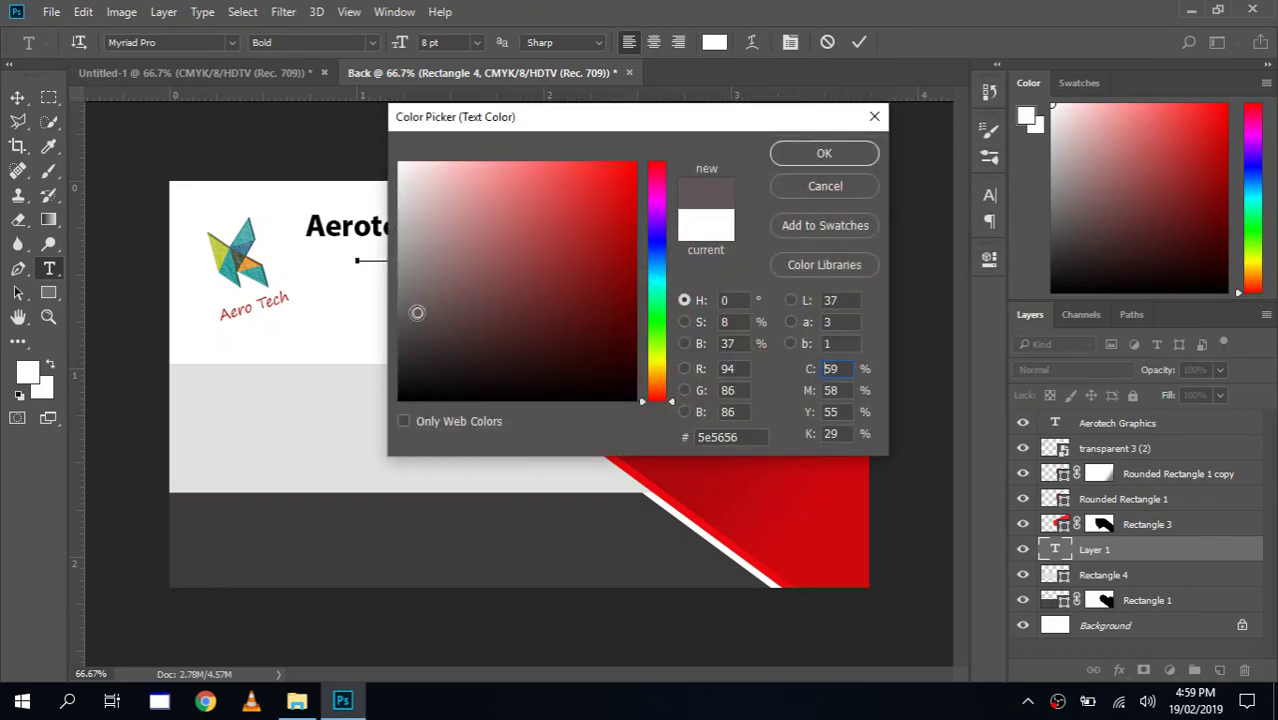
{"action": "left_click", "coordinate": [824, 153]}
{"action": "left_click", "coordinate": [862, 47]}
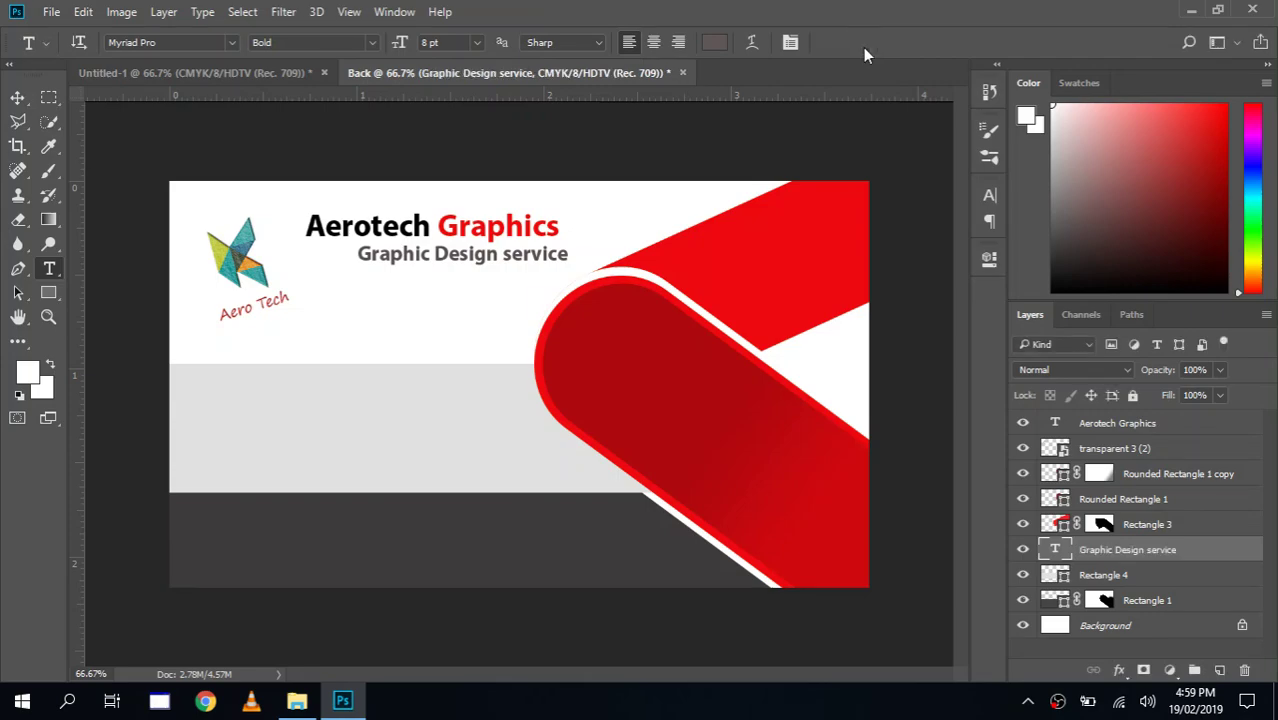
{"action": "key", "text": "ctrl+Left"}
{"action": "key", "text": "ctrl+Left"}
{"action": "key", "text": "ctrl+Left"}
{"action": "key", "text": "ctrl+Left"}
{"action": "key", "text": "ctrl+Left"}
{"action": "key", "text": "ctrl+Left"}
{"action": "key", "text": "ctrl+Left"}
{"action": "key", "text": "ctrl+Left"}
{"action": "key", "text": "ctrl+Left"}
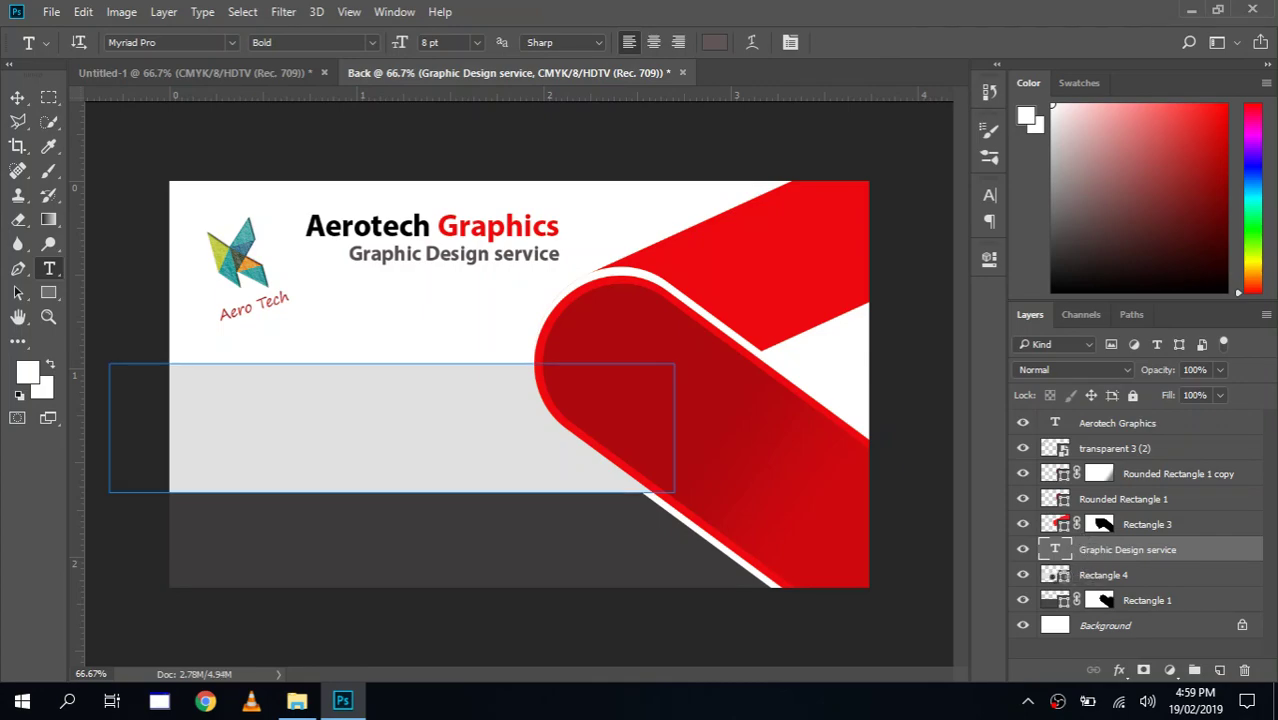
- Change the Rectangle 4 band's fill to white (#ffffff)
{"action": "left_click", "coordinate": [1098, 576]}
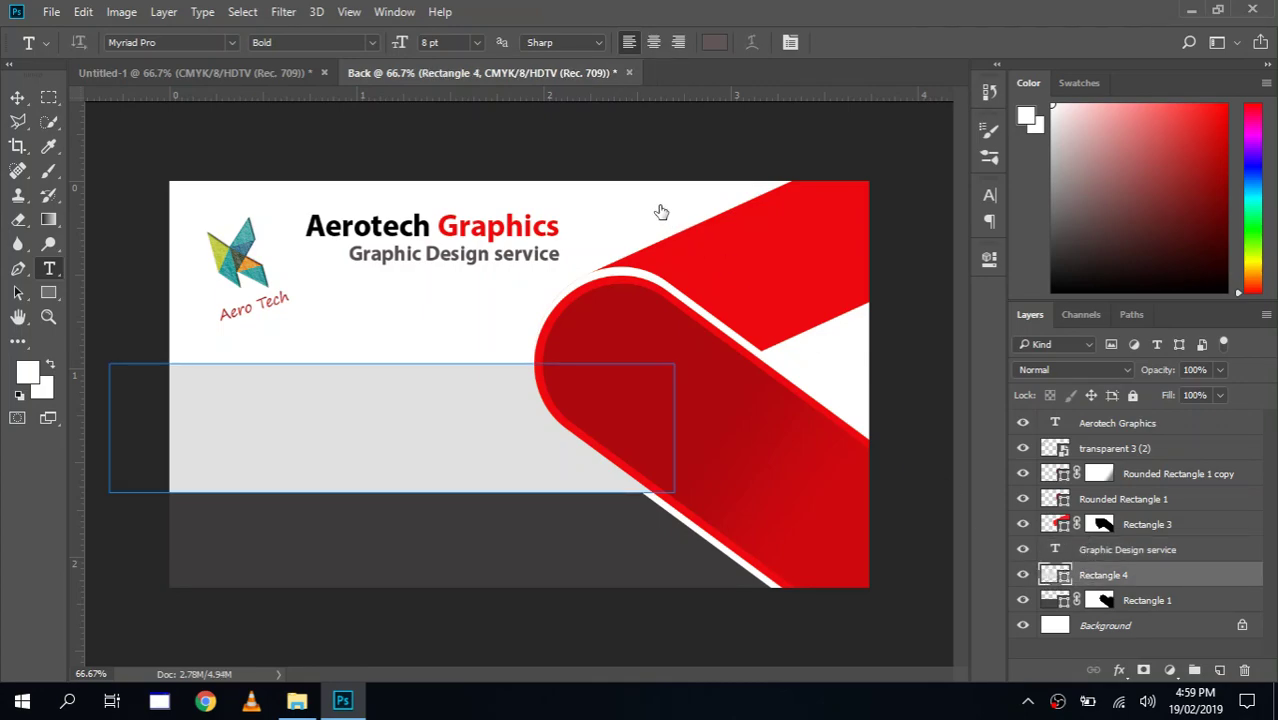
{"action": "left_click_drag", "start_coordinate": [760, 122], "coordinate": [1034, 194]}
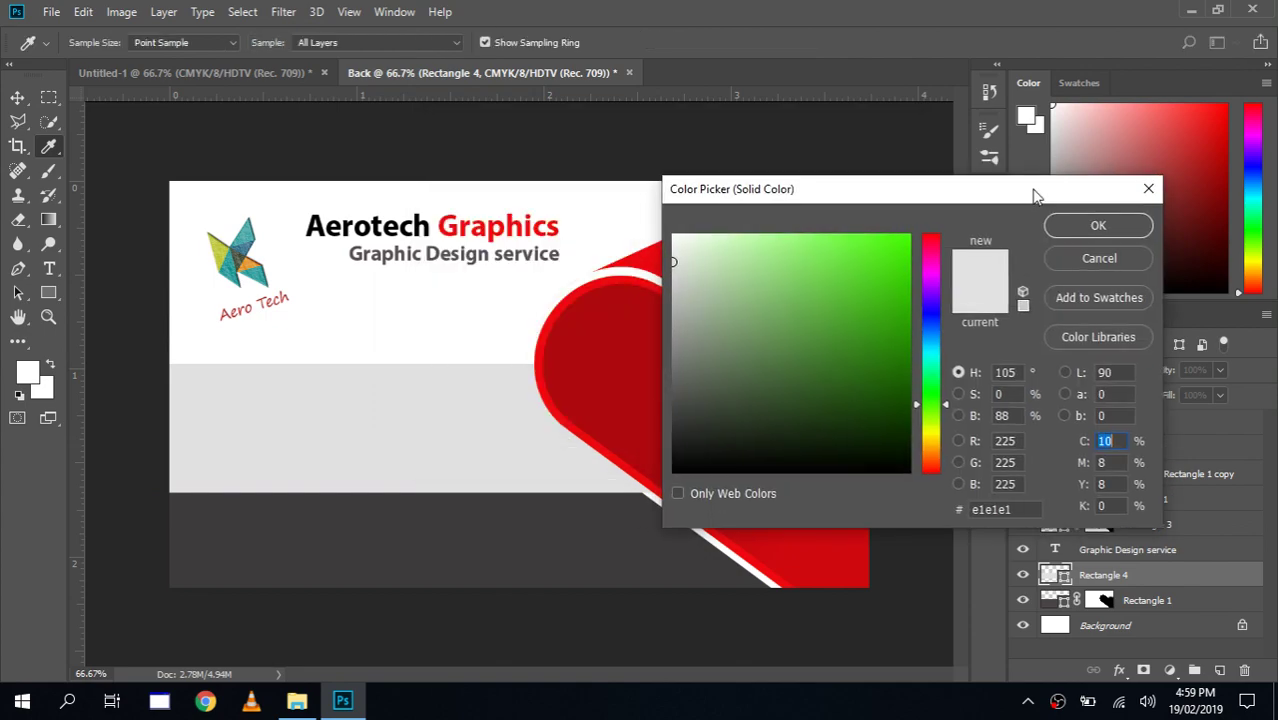
{"action": "left_click", "coordinate": [612, 215]}
{"action": "left_click", "coordinate": [1098, 225]}
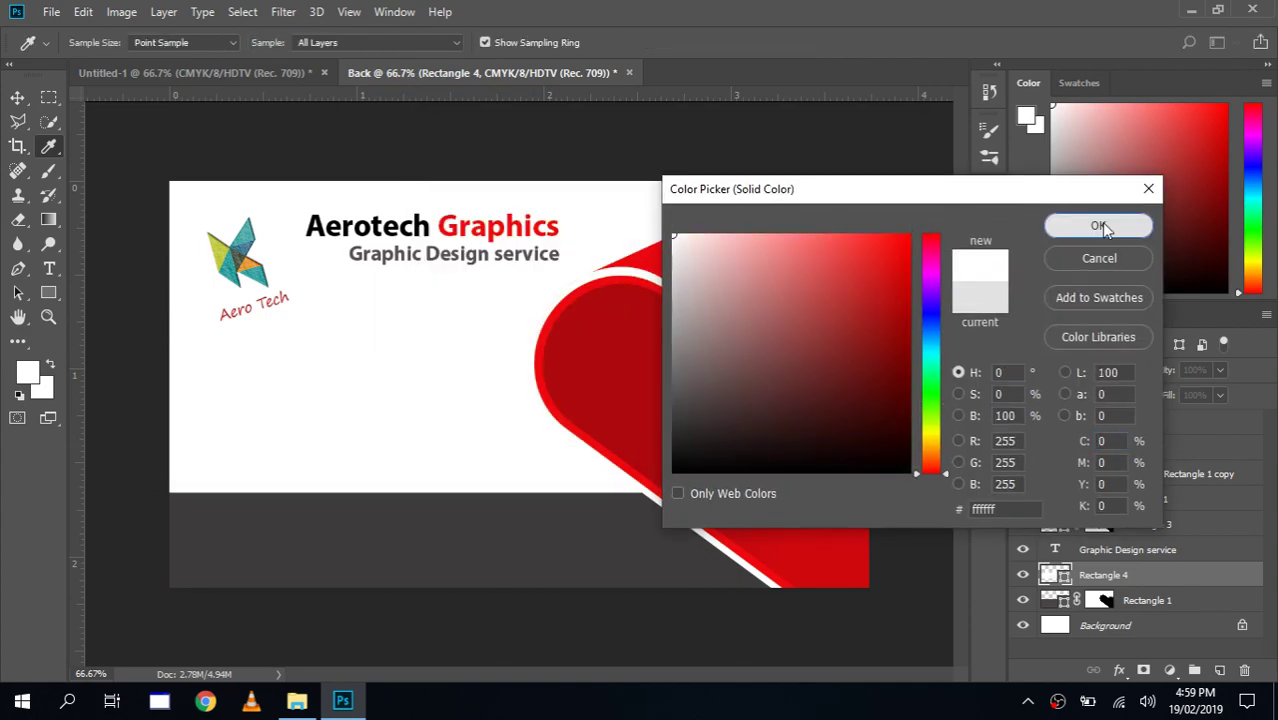
{"action": "key", "text": "t"}
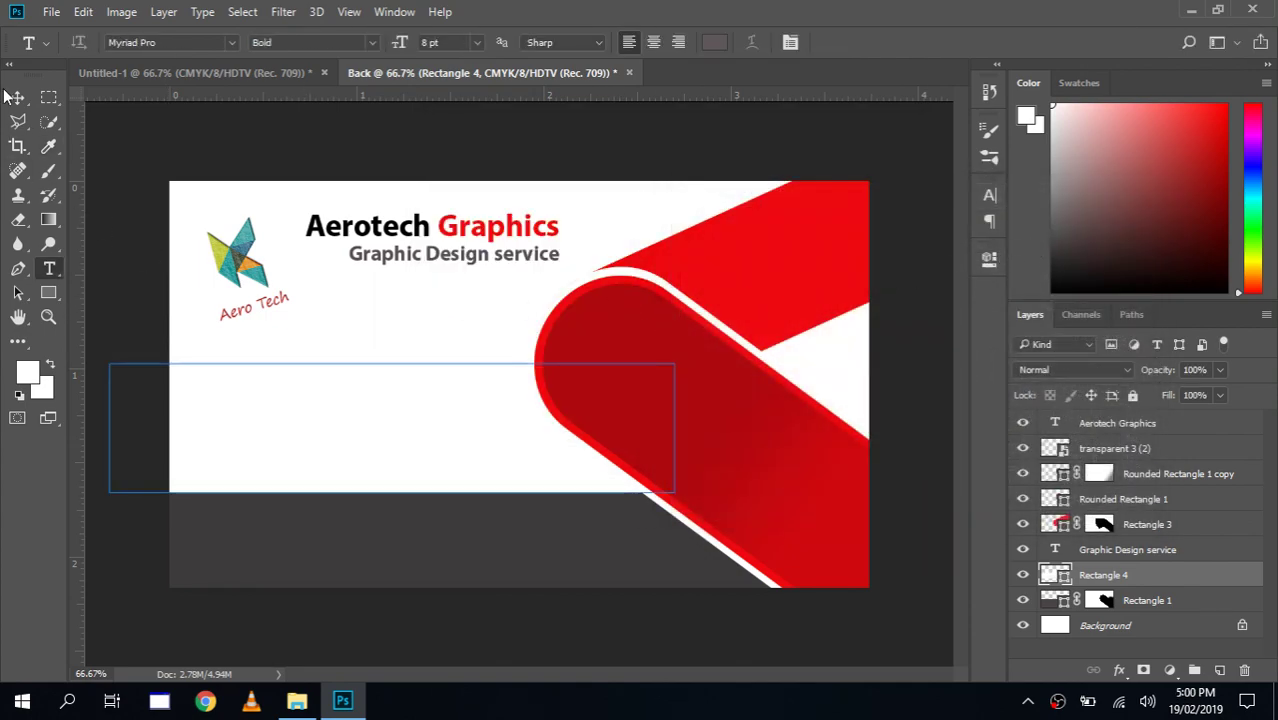
{"action": "left_click", "coordinate": [17, 97]}
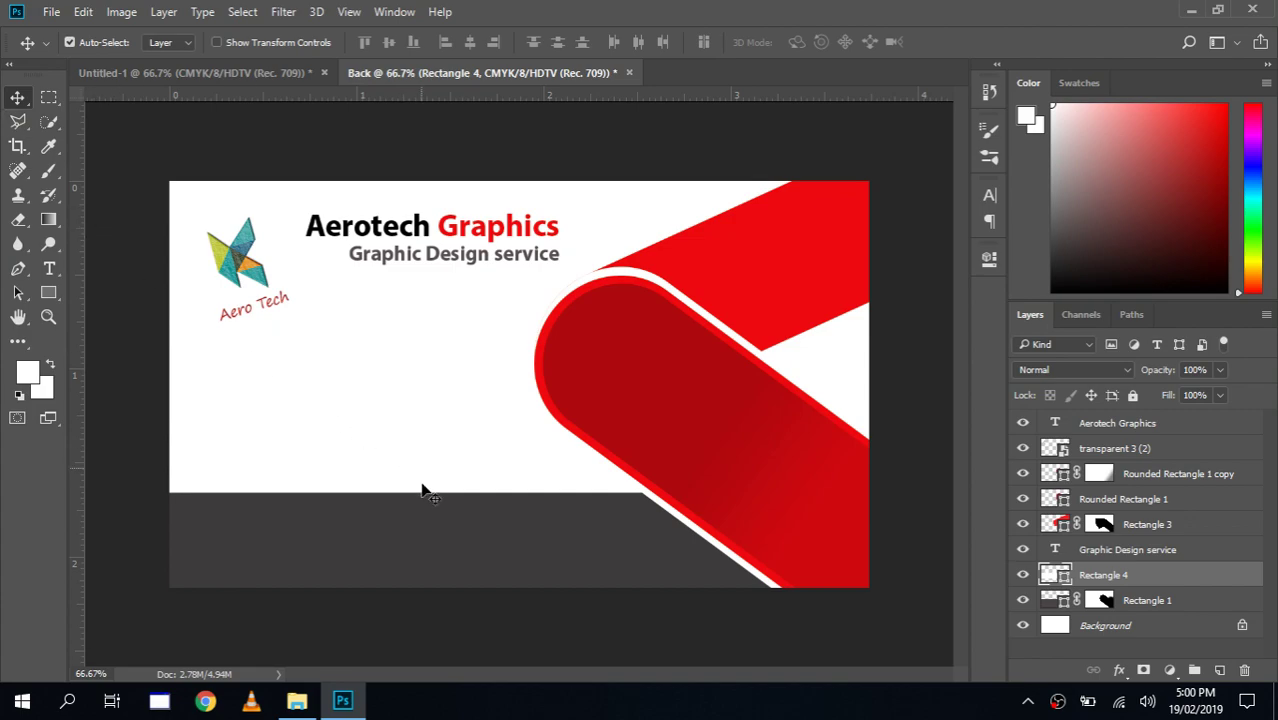
- Drag the aerial city skyline photo from File Explorer into the Back card and commit the placement
{"action": "left_click", "coordinate": [297, 700]}
{"action": "left_click_drag", "start_coordinate": [412, 150], "coordinate": [350, 700]}
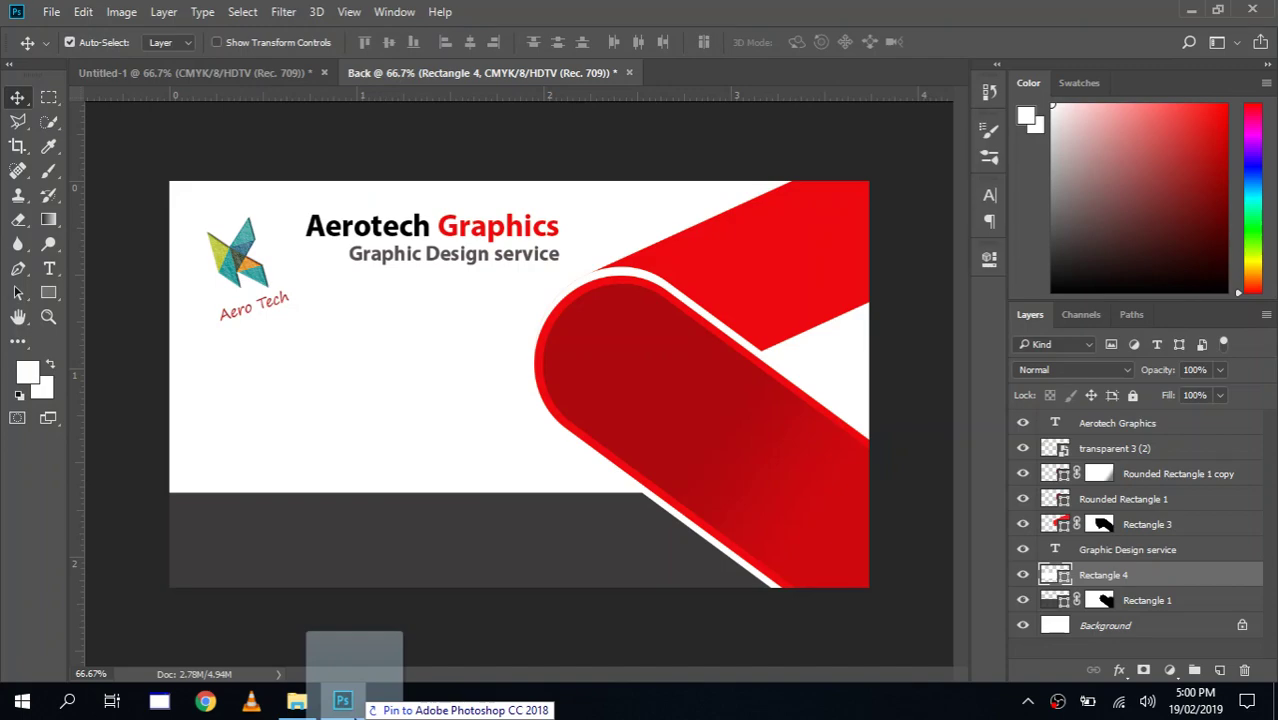
{"action": "mouse_move", "coordinate": [354, 712]}
{"action": "left_mouse_down"}
{"action": "mouse_move", "coordinate": [323, 712]}
{"action": "mouse_move", "coordinate": [557, 415]}
{"action": "mouse_move", "coordinate": [552, 403]}
{"action": "left_mouse_up"}
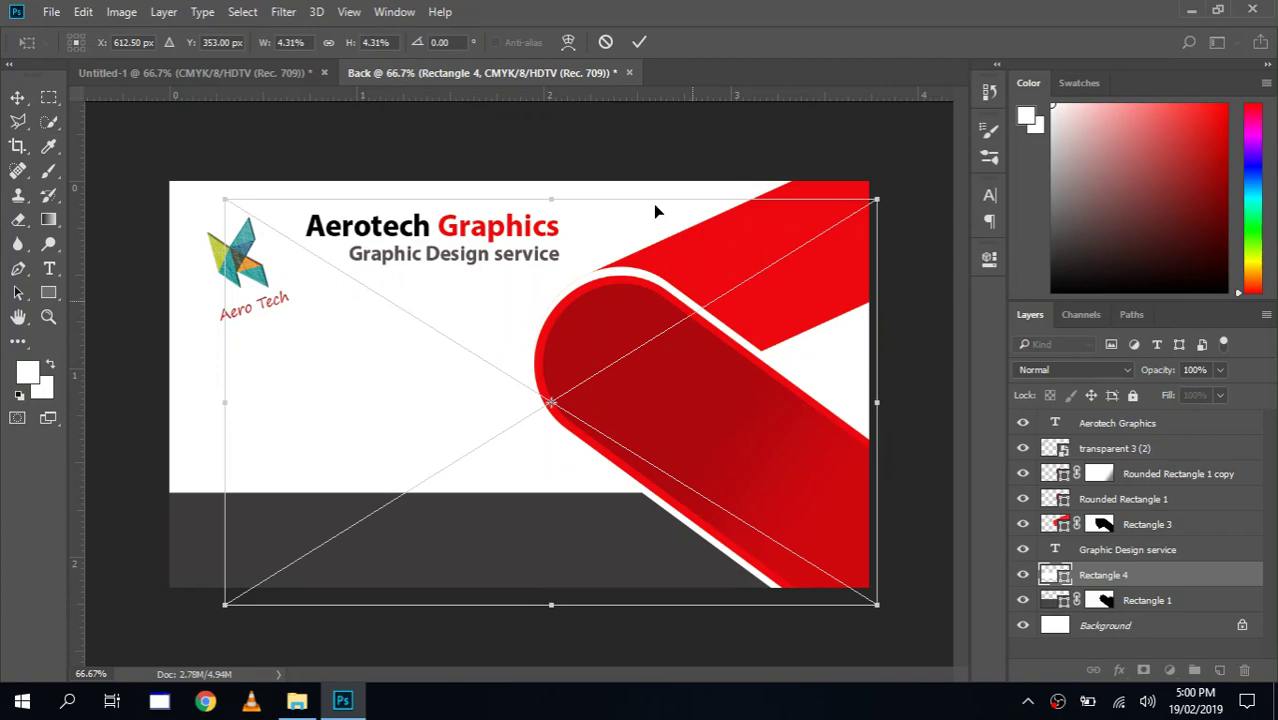
{"action": "left_click", "coordinate": [642, 47]}
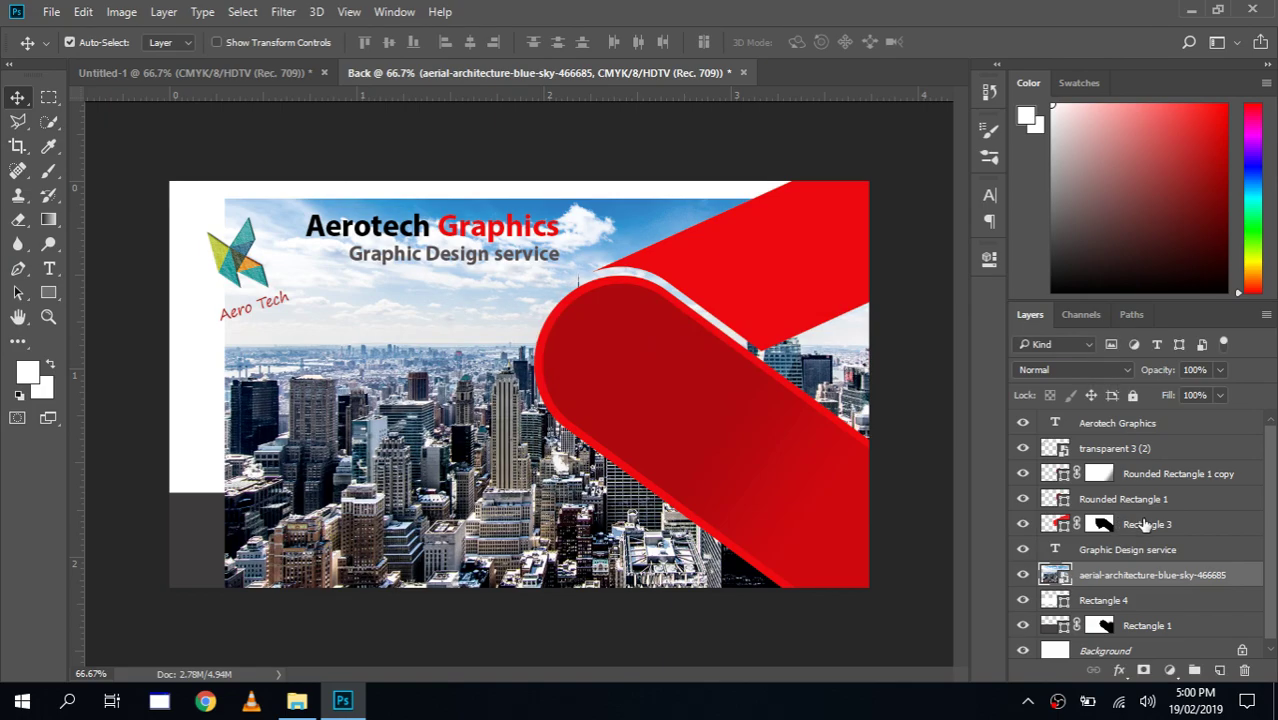
- Toggle Rectangle 3's visibility to compare, then select it together with Rounded Rectangle 1
{"action": "left_click", "coordinate": [1145, 524]}
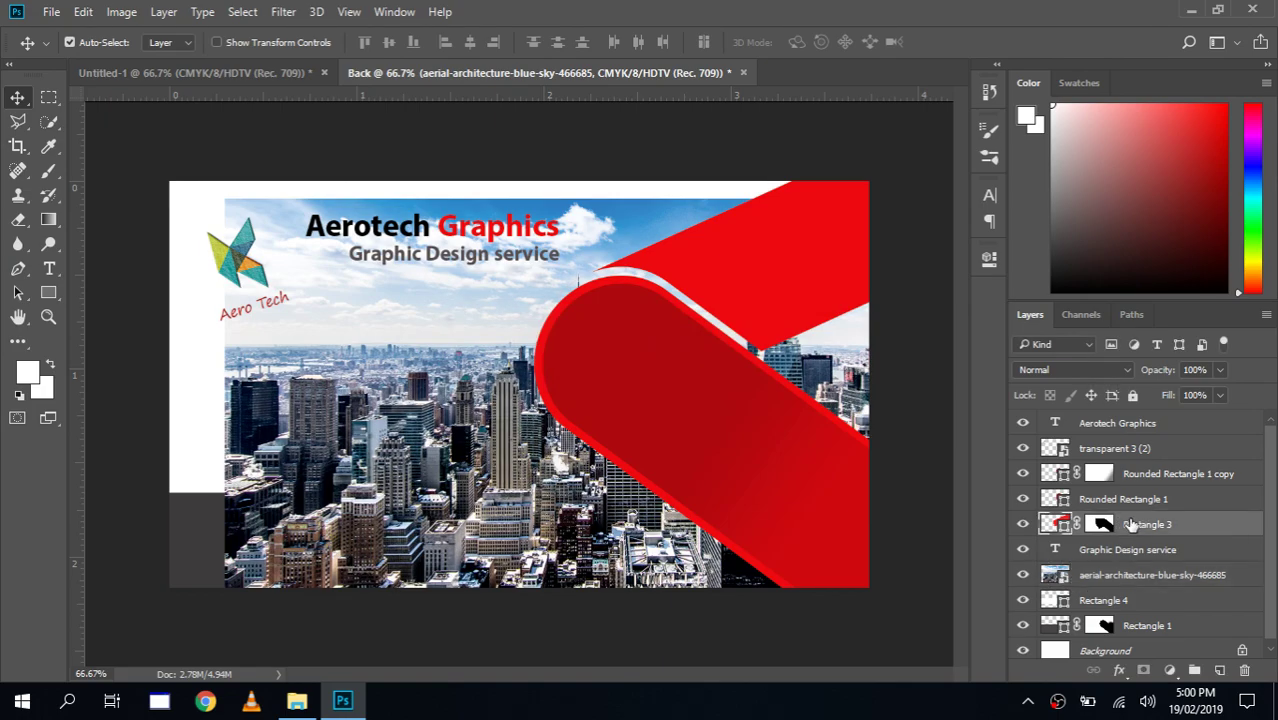
{"action": "left_click", "coordinate": [1023, 505]}
{"action": "left_click", "coordinate": [1023, 505]}
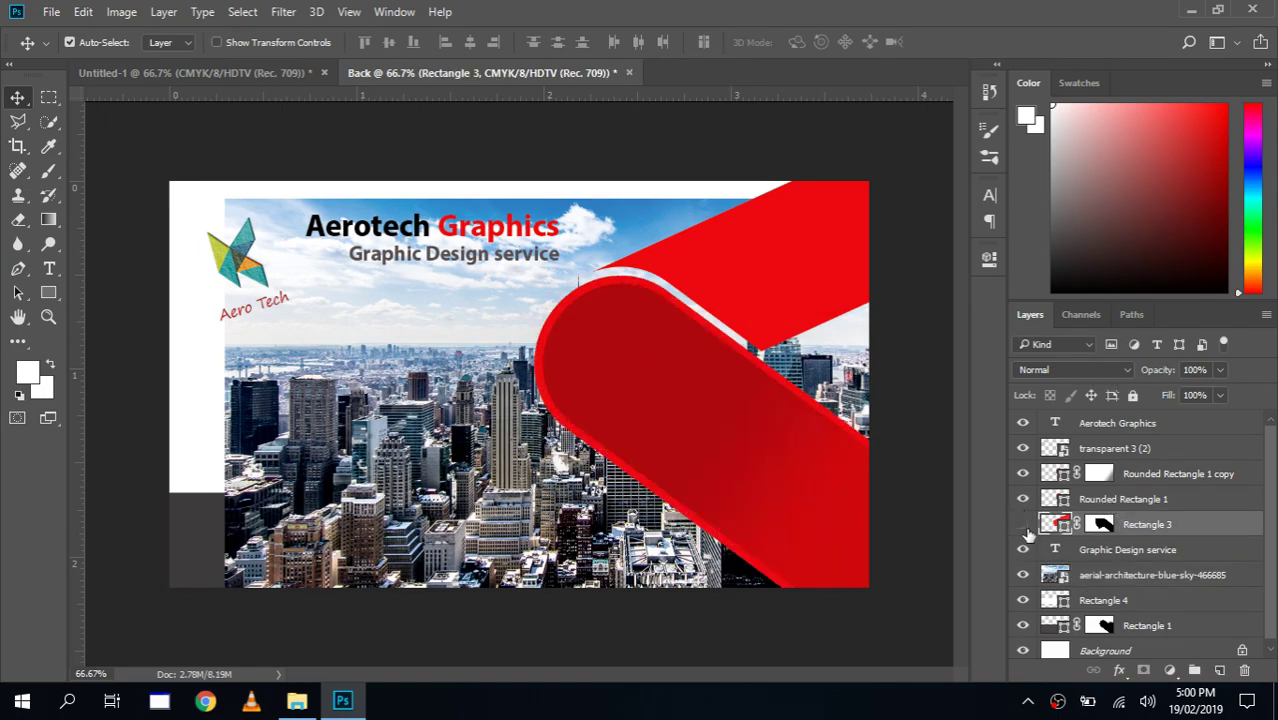
{"action": "left_click", "coordinate": [1024, 526]}
{"action": "left_click", "coordinate": [1023, 524]}
{"action": "left_click", "coordinate": [1135, 500], "text": "shift"}
- Try merging the two red shapes, undo it, and inspect the rounded rectangle layers
{"action": "right_click", "coordinate": [1128, 516]}
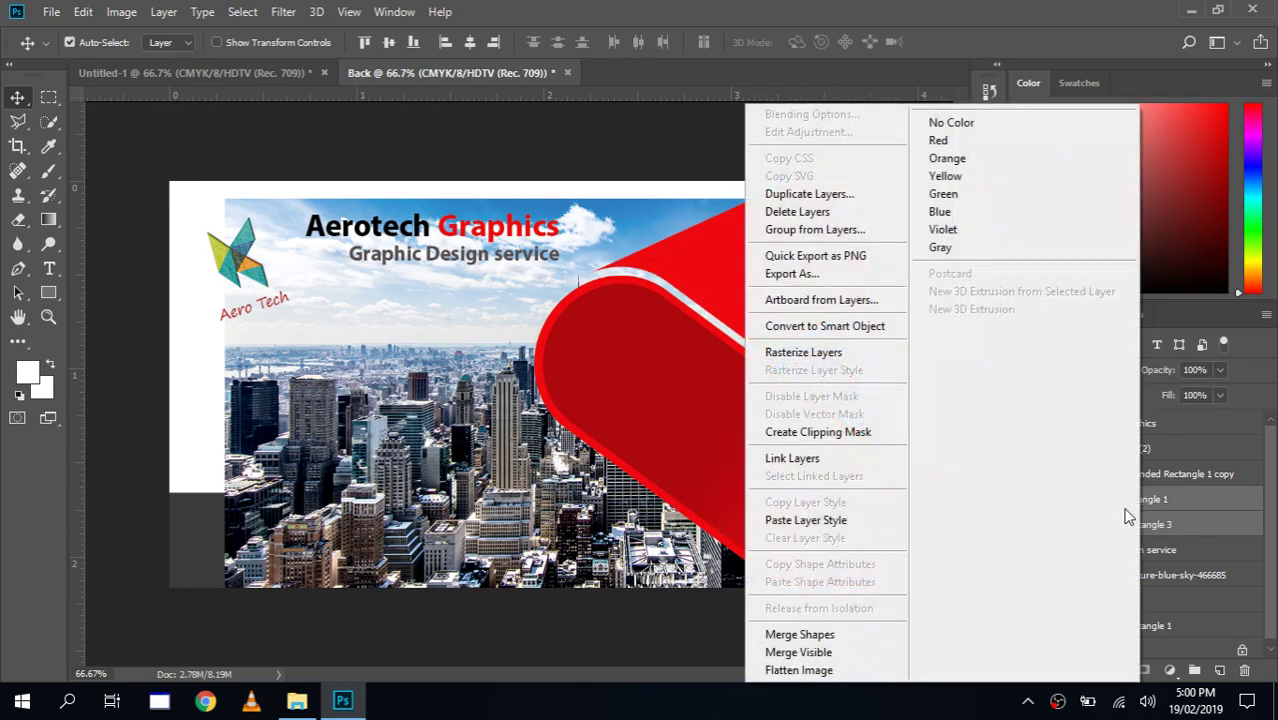
{"action": "left_click", "coordinate": [815, 636]}
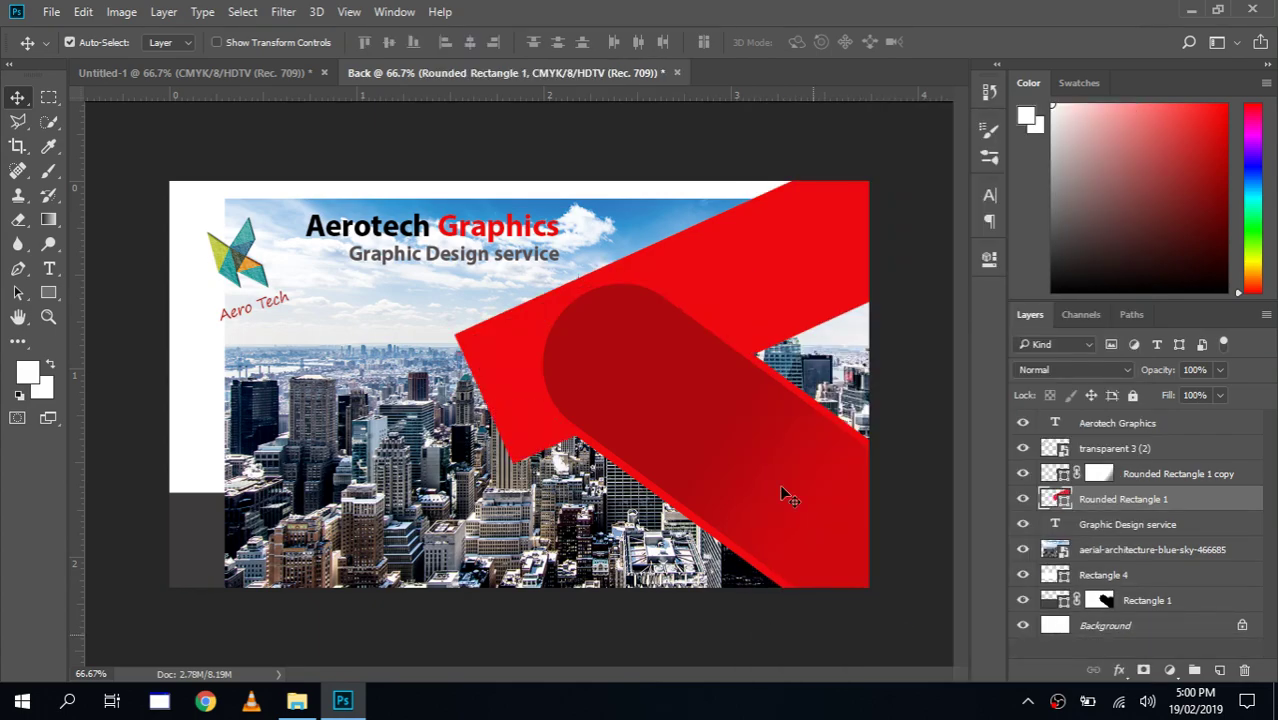
{"action": "key", "text": "ctrl+z"}
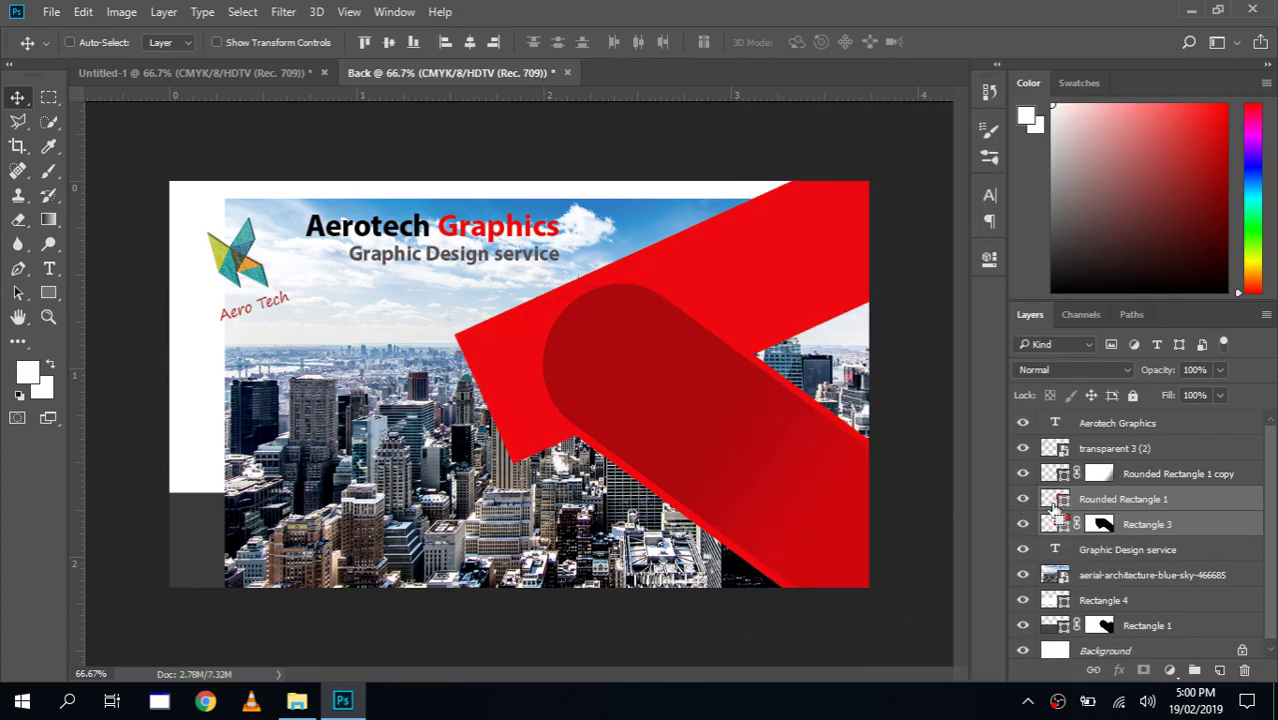
{"action": "key", "text": "ctrl"}
{"action": "left_click", "coordinate": [1148, 507]}
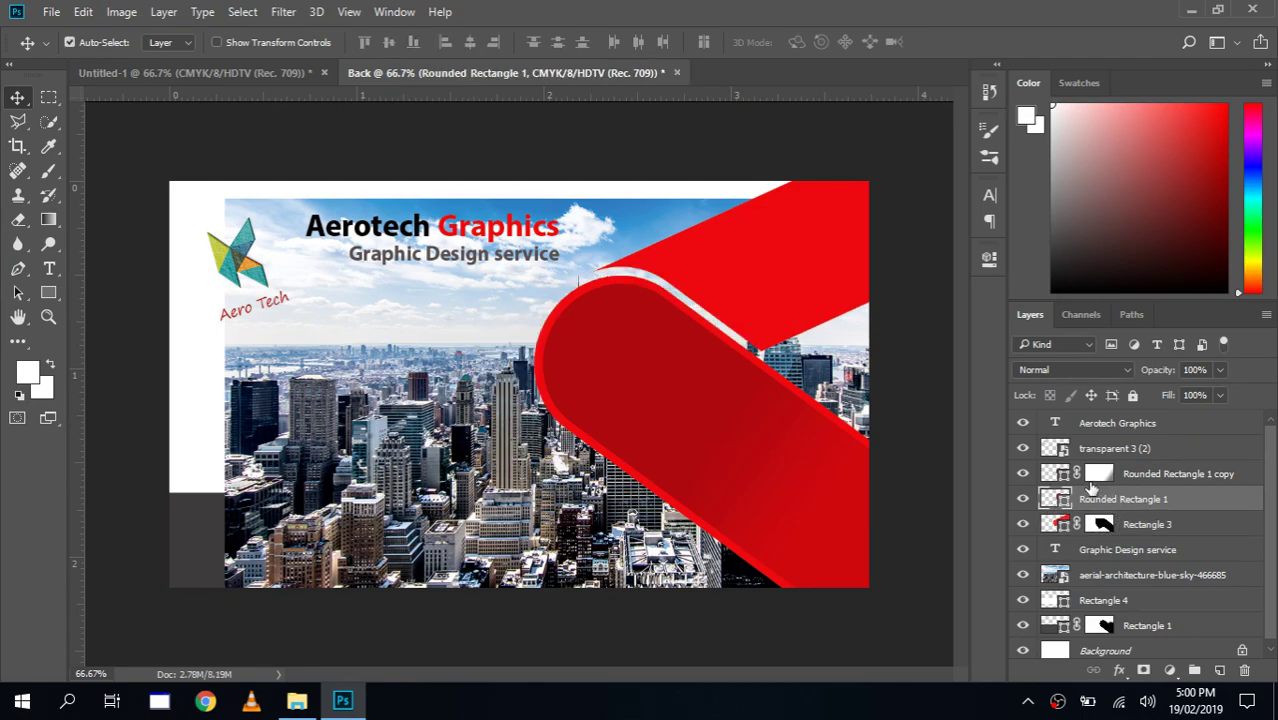
{"action": "left_click", "coordinate": [1023, 475]}
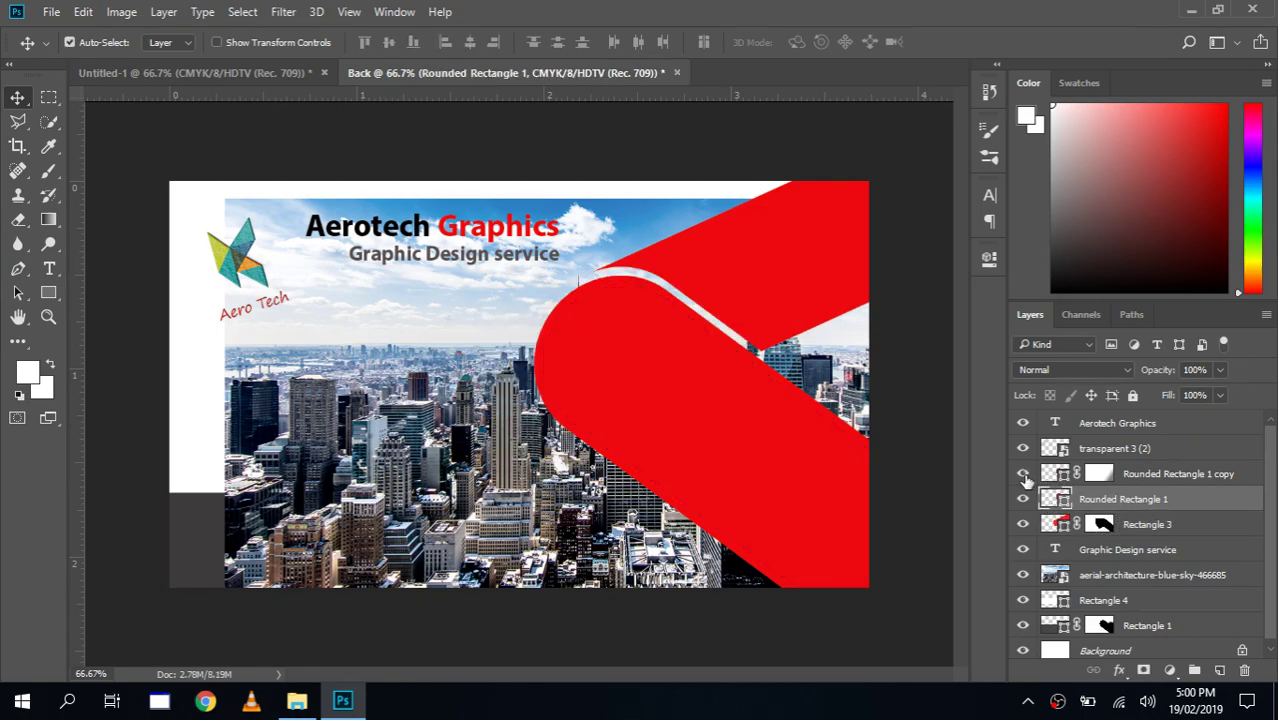
{"action": "left_click", "coordinate": [1161, 483], "text": "ctrl"}
{"action": "right_click", "coordinate": [1161, 484]}
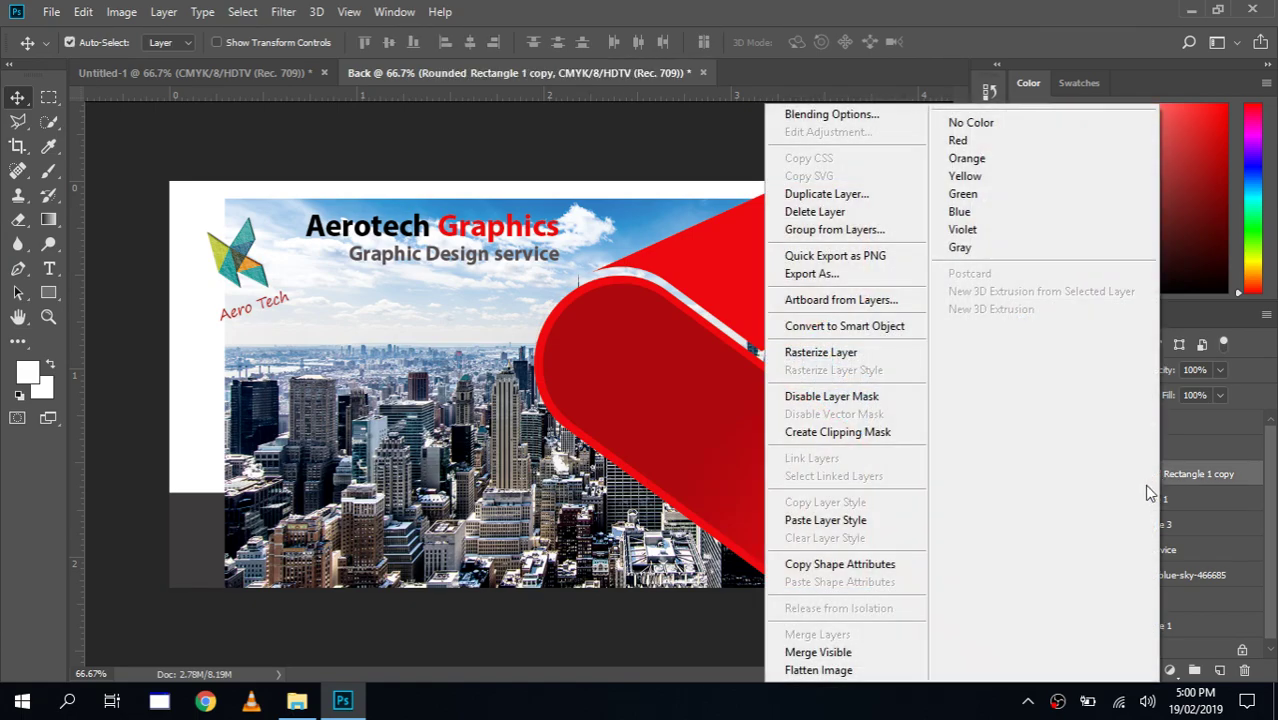
{"action": "key", "text": "Escape"}
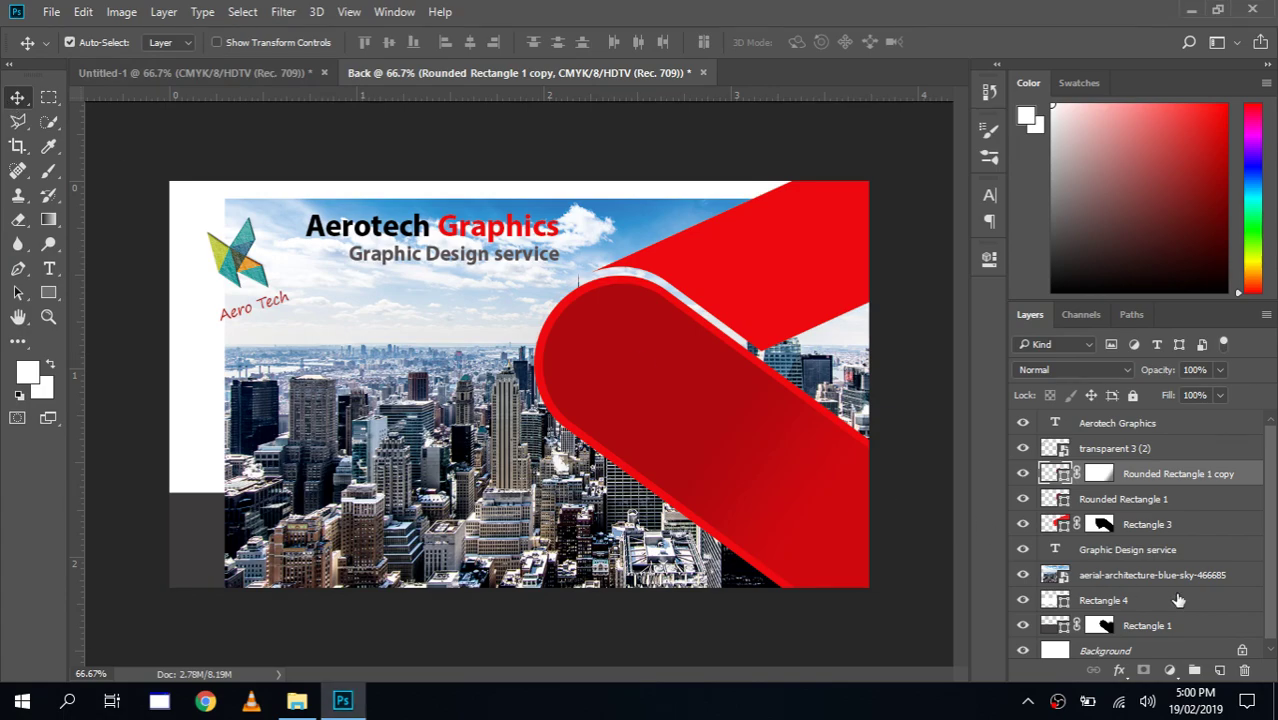
- Check Rectangle 3's mask options and toggle its visibility to compare the red shapes
{"action": "left_click", "coordinate": [1108, 530]}
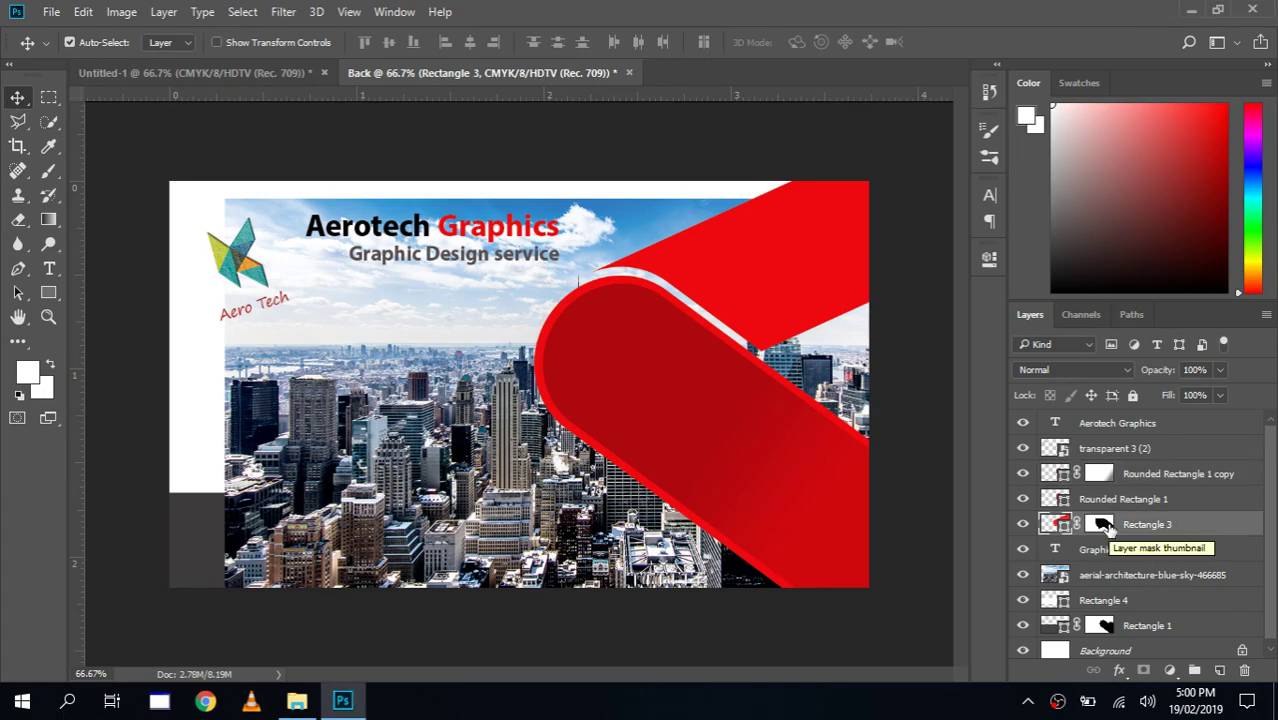
{"action": "right_click", "coordinate": [1108, 530]}
{"action": "left_click", "coordinate": [1133, 537]}
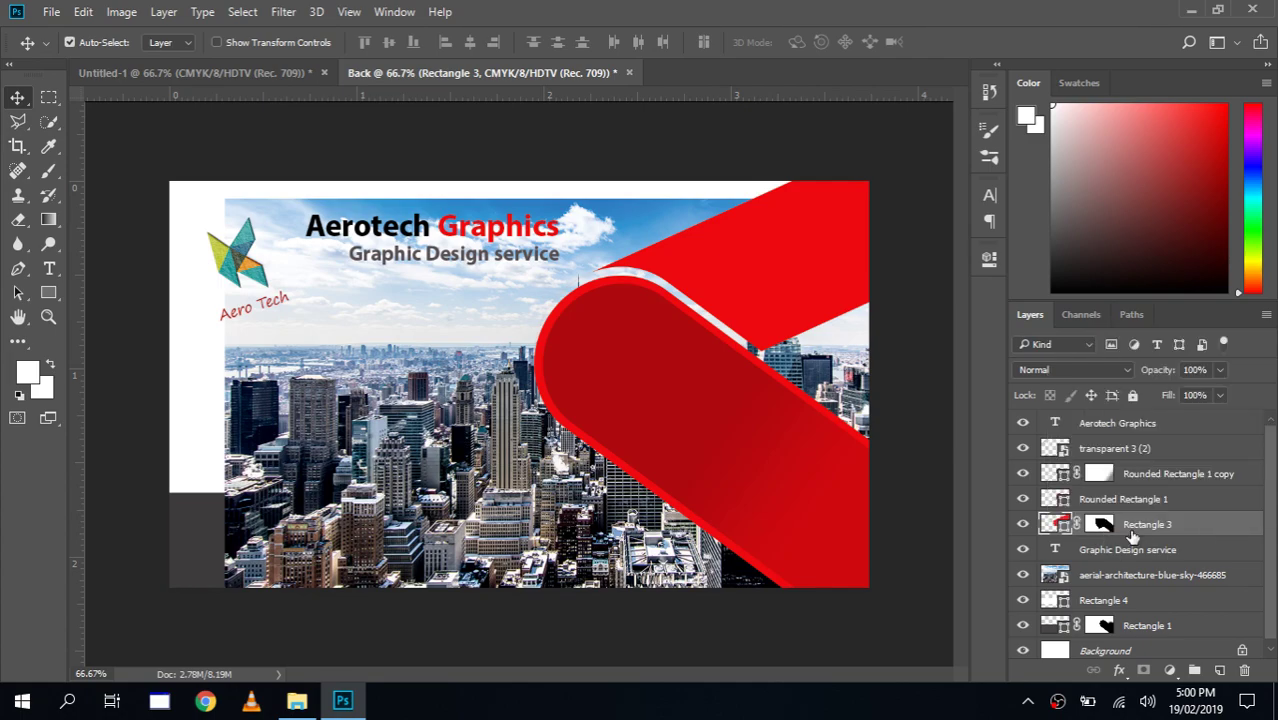
{"action": "left_click", "coordinate": [1023, 499]}
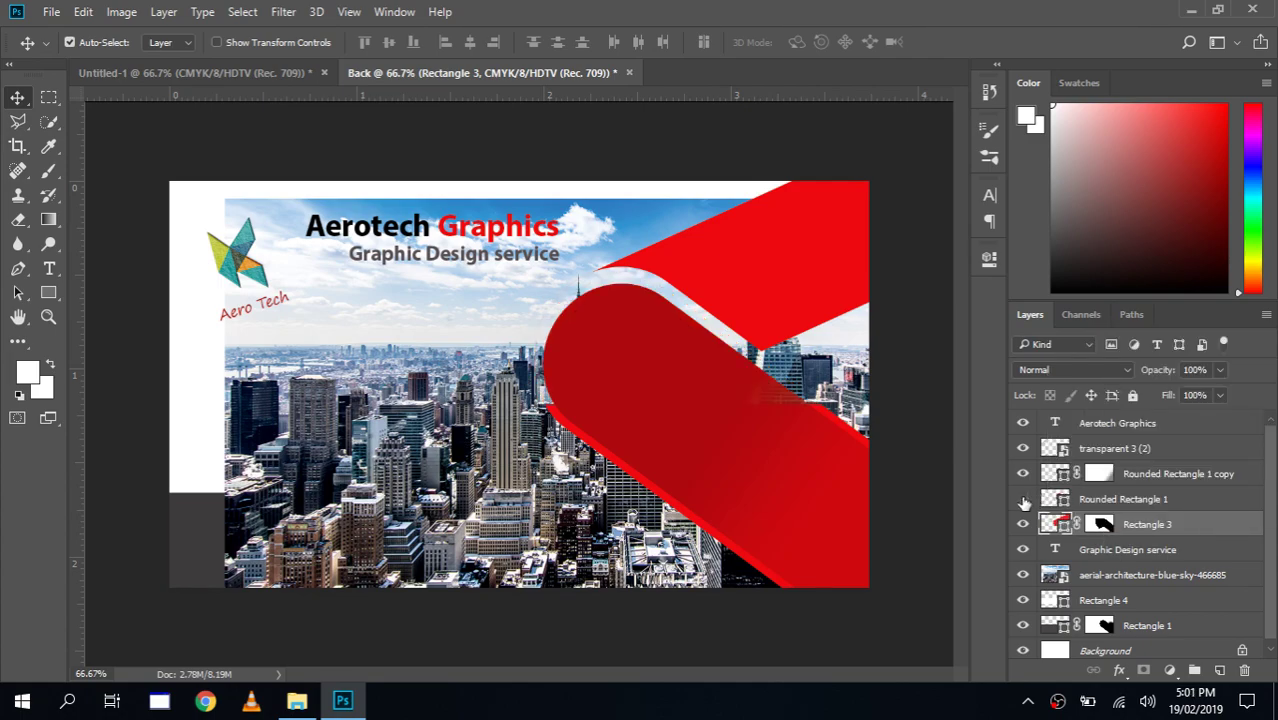
{"action": "left_click", "coordinate": [1023, 499]}
{"action": "left_click", "coordinate": [1023, 524]}
{"action": "left_click", "coordinate": [1023, 527]}
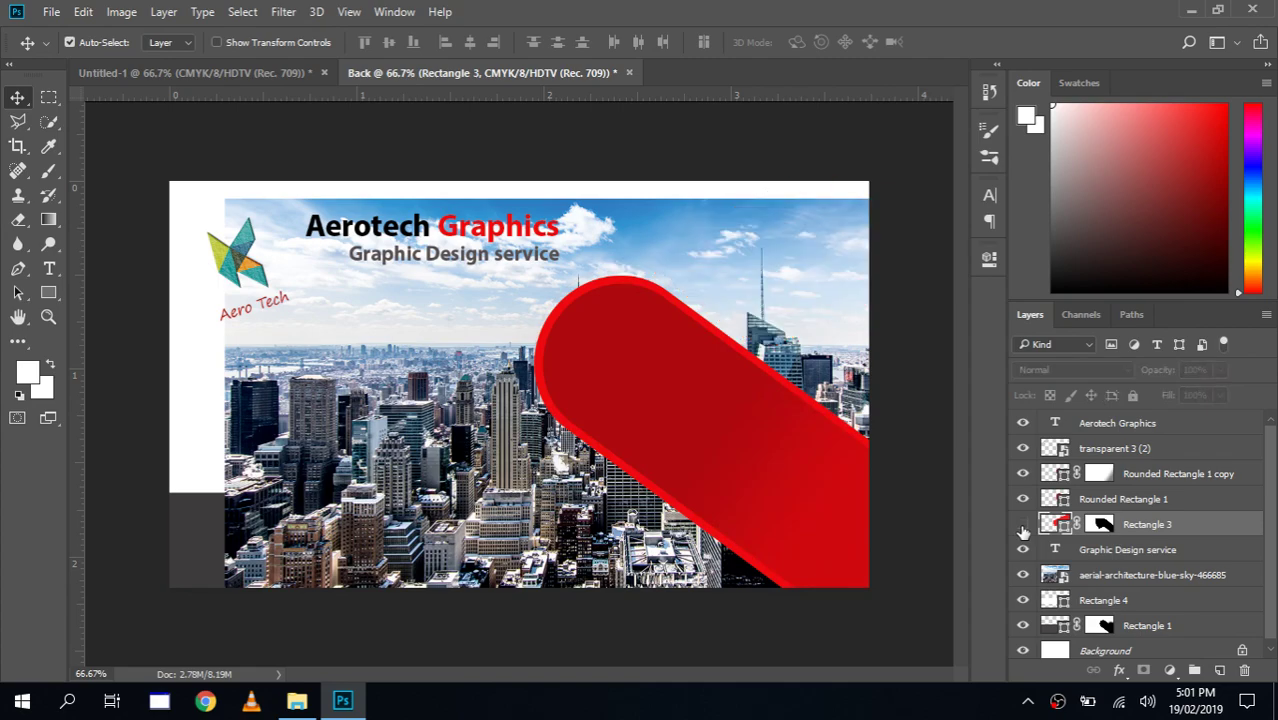
{"action": "left_click", "coordinate": [1023, 524]}
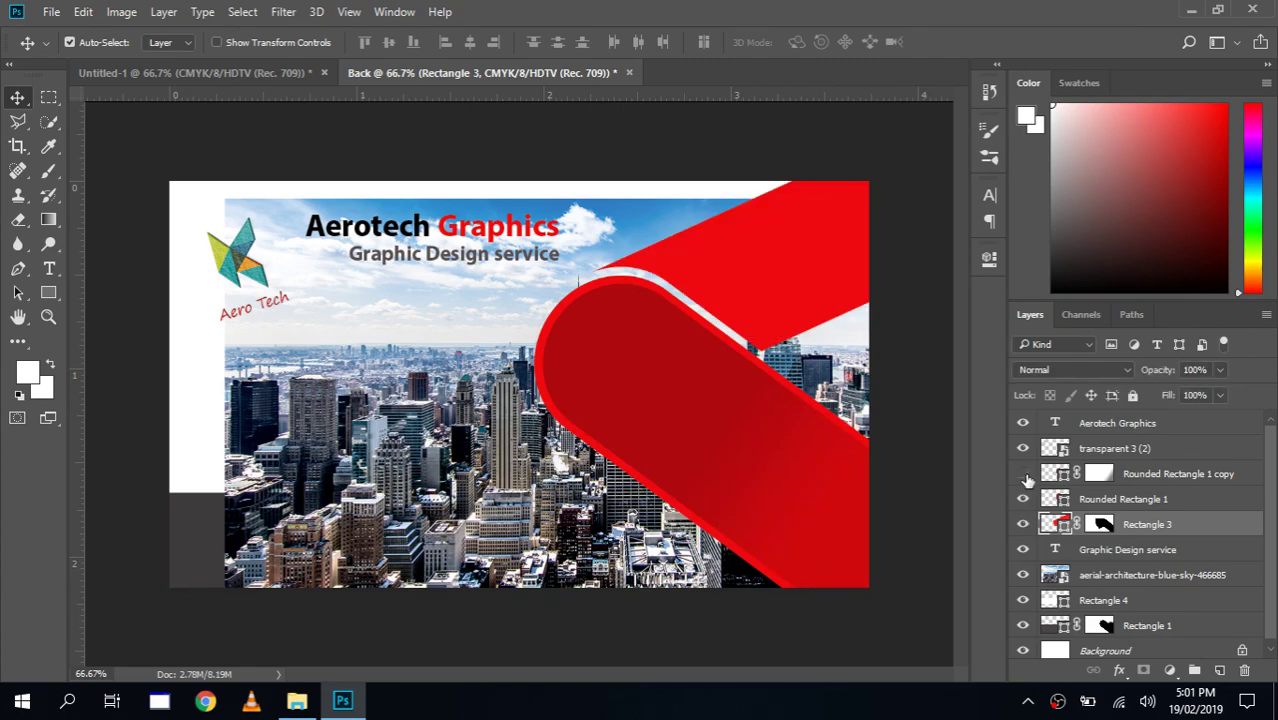
- Compare the darker Rounded Rectangle 1 copy overlay, then choose Delete Layer on it
{"action": "left_click", "coordinate": [1028, 480]}
{"action": "left_click", "coordinate": [1024, 474]}
{"action": "right_click", "coordinate": [1158, 472]}
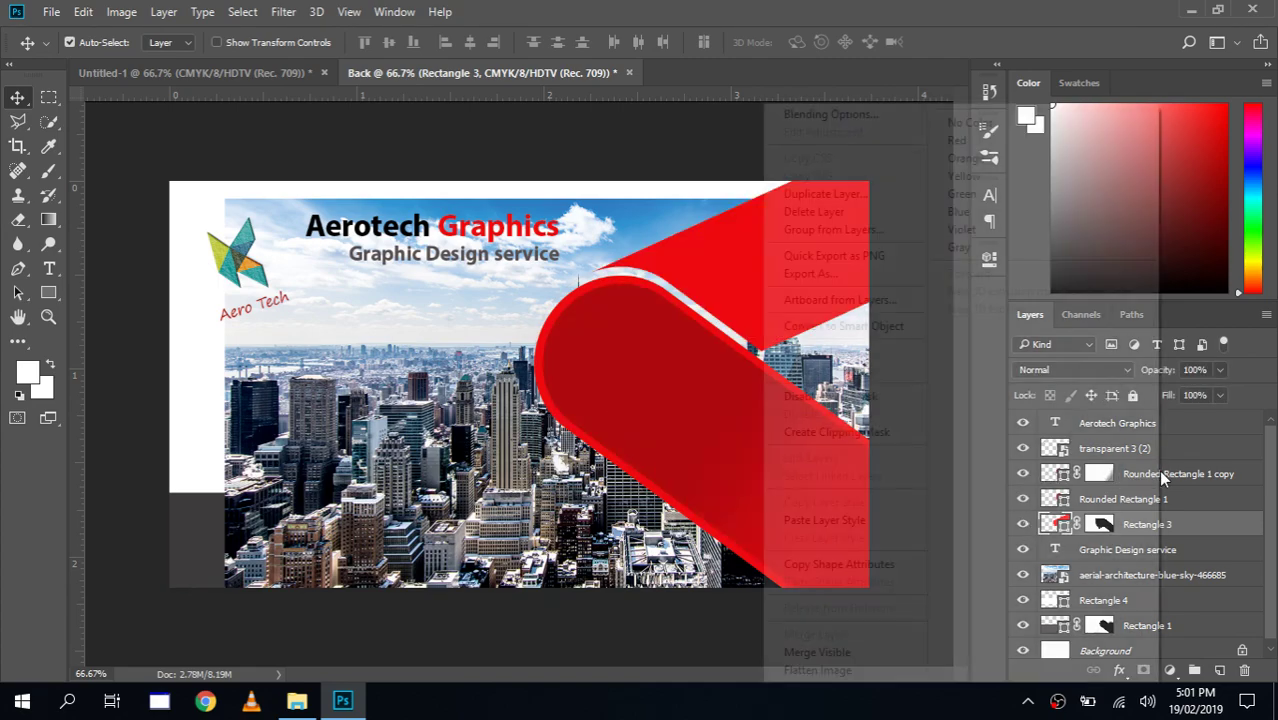
{"action": "left_click", "coordinate": [824, 212]}
- Confirm deleting the copy layer, then try removing Rectangle 3 and its mask, undoing both
{"action": "left_click", "coordinate": [567, 278]}
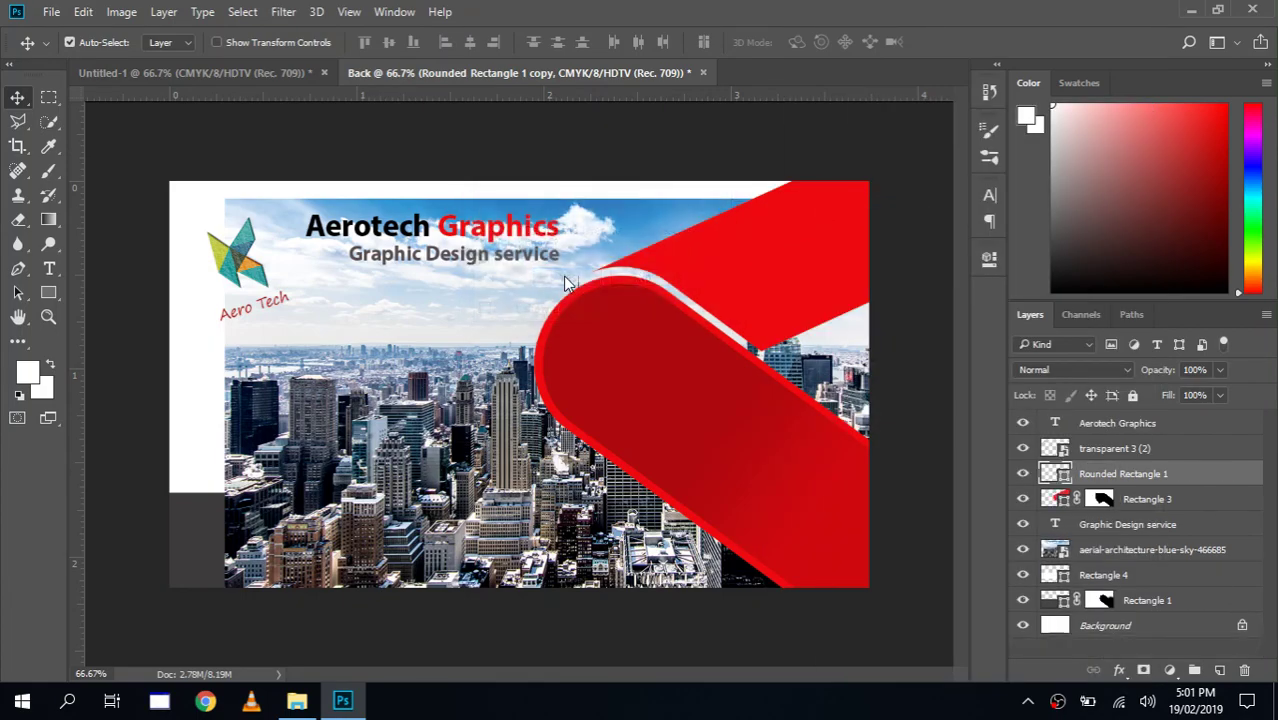
{"action": "left_click", "coordinate": [1131, 505], "text": "shift"}
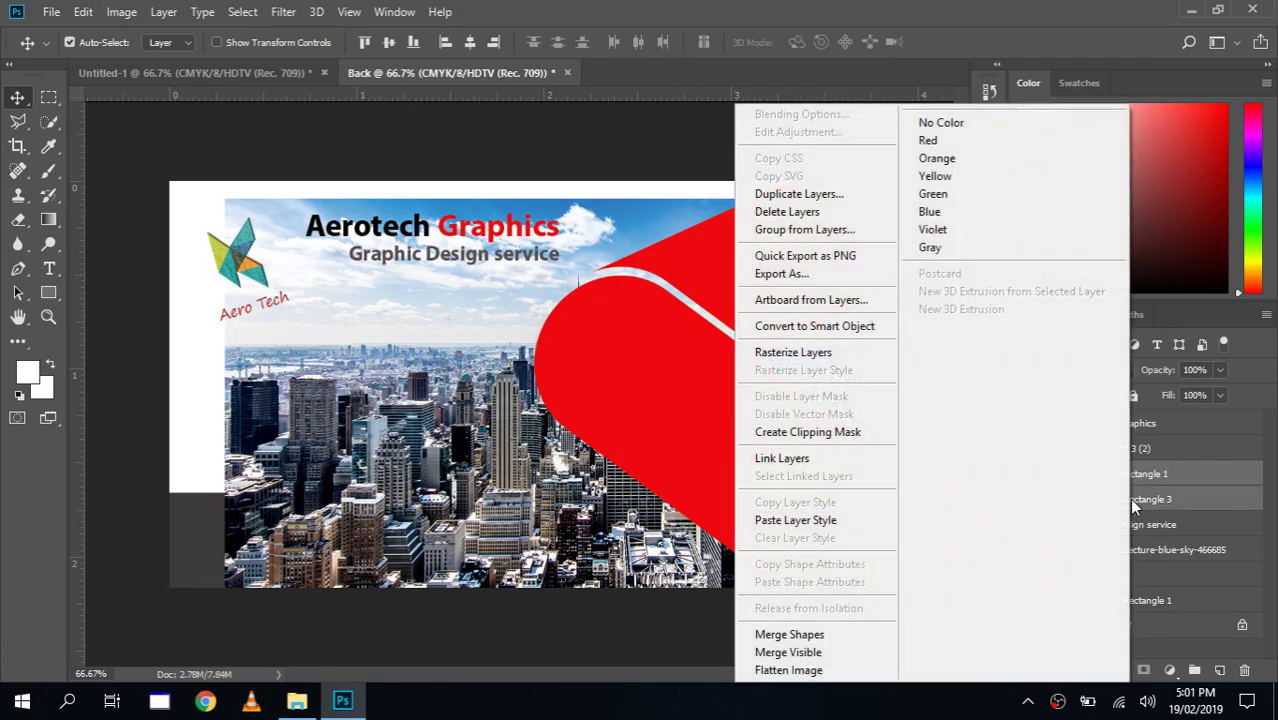
{"action": "right_click", "coordinate": [1131, 505]}
{"action": "left_click", "coordinate": [1145, 500]}
{"action": "left_click", "coordinate": [1095, 503]}
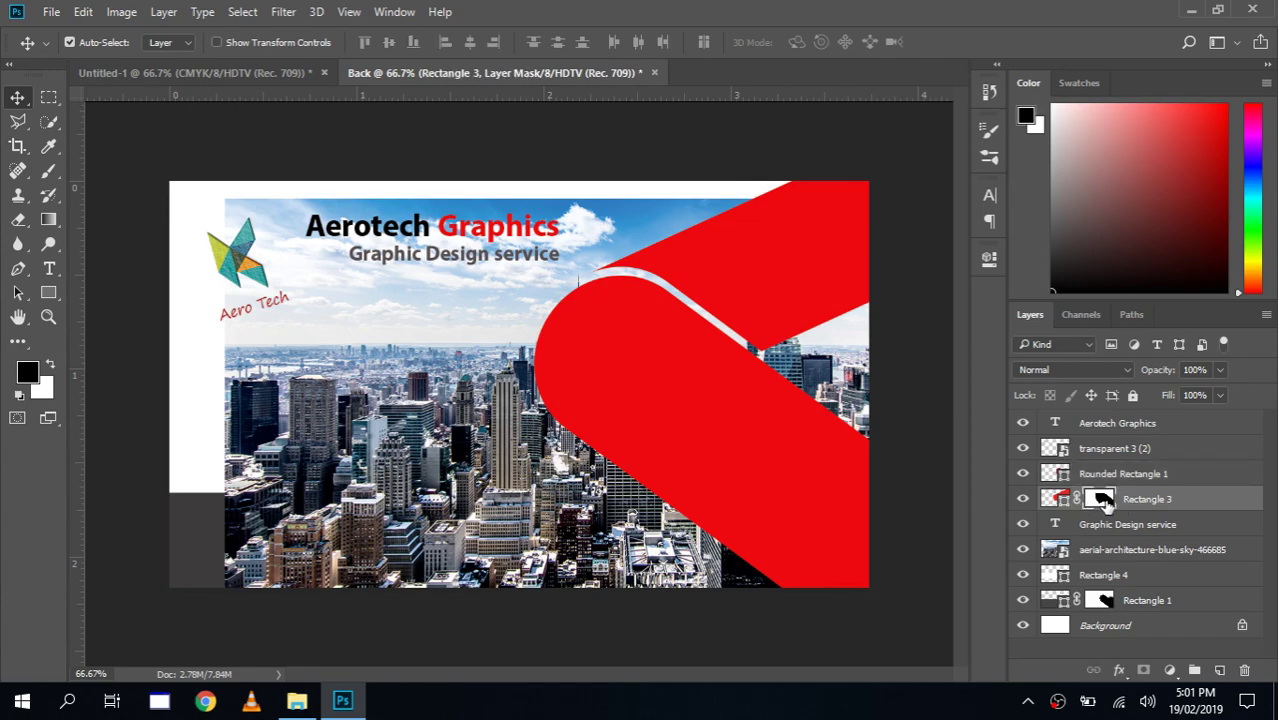
{"action": "key", "text": "Delete"}
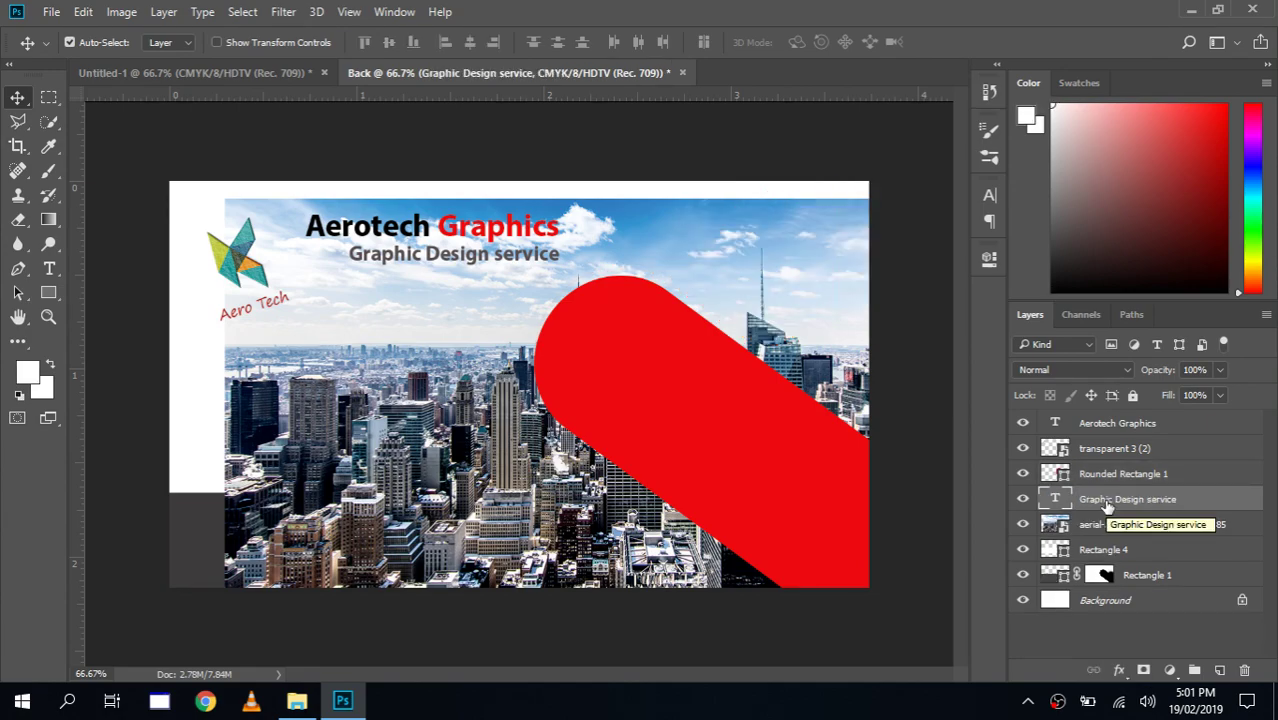
{"action": "key", "text": "ctrl+z"}
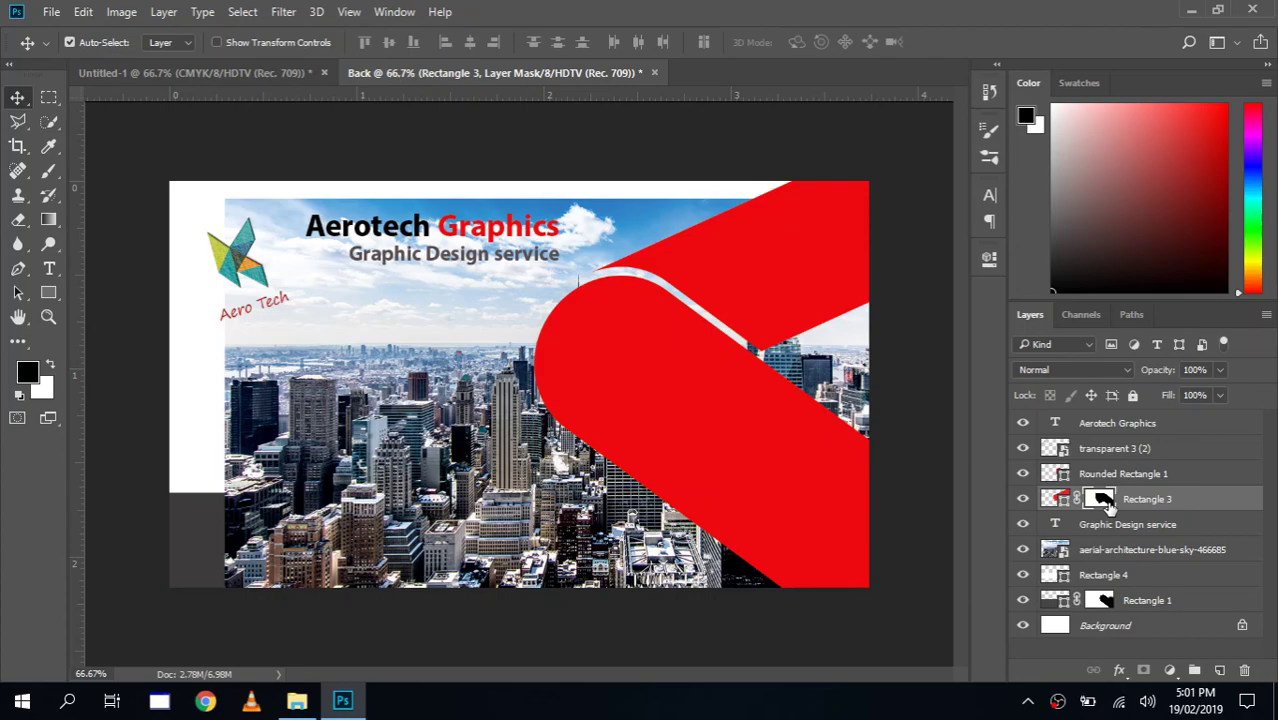
{"action": "right_click", "coordinate": [1108, 506]}
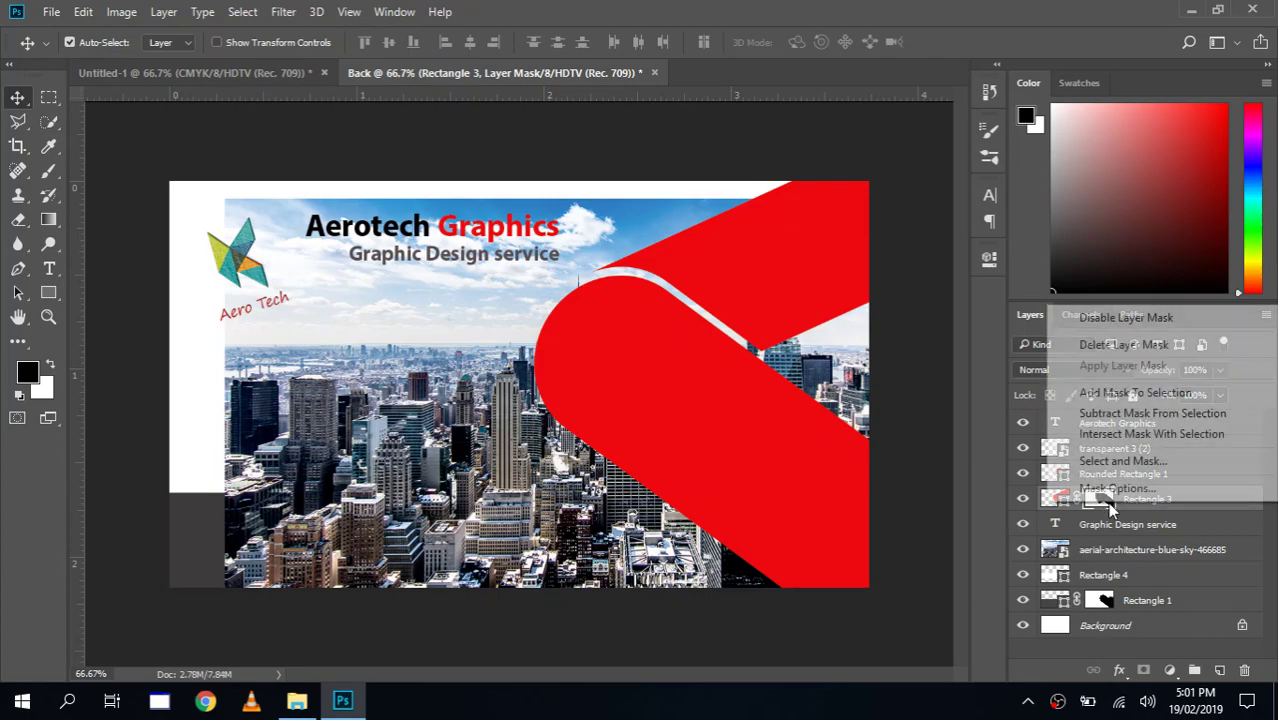
{"action": "left_click", "coordinate": [1130, 343]}
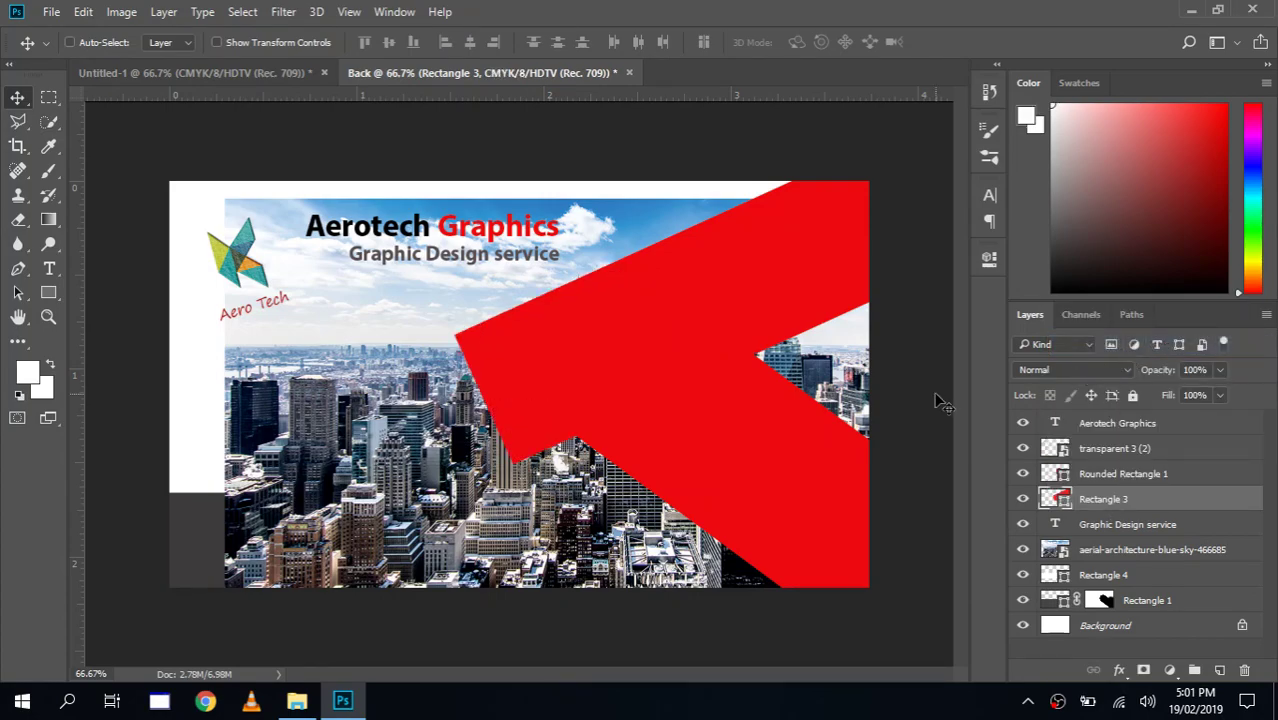
{"action": "key", "text": "ctrl+z"}
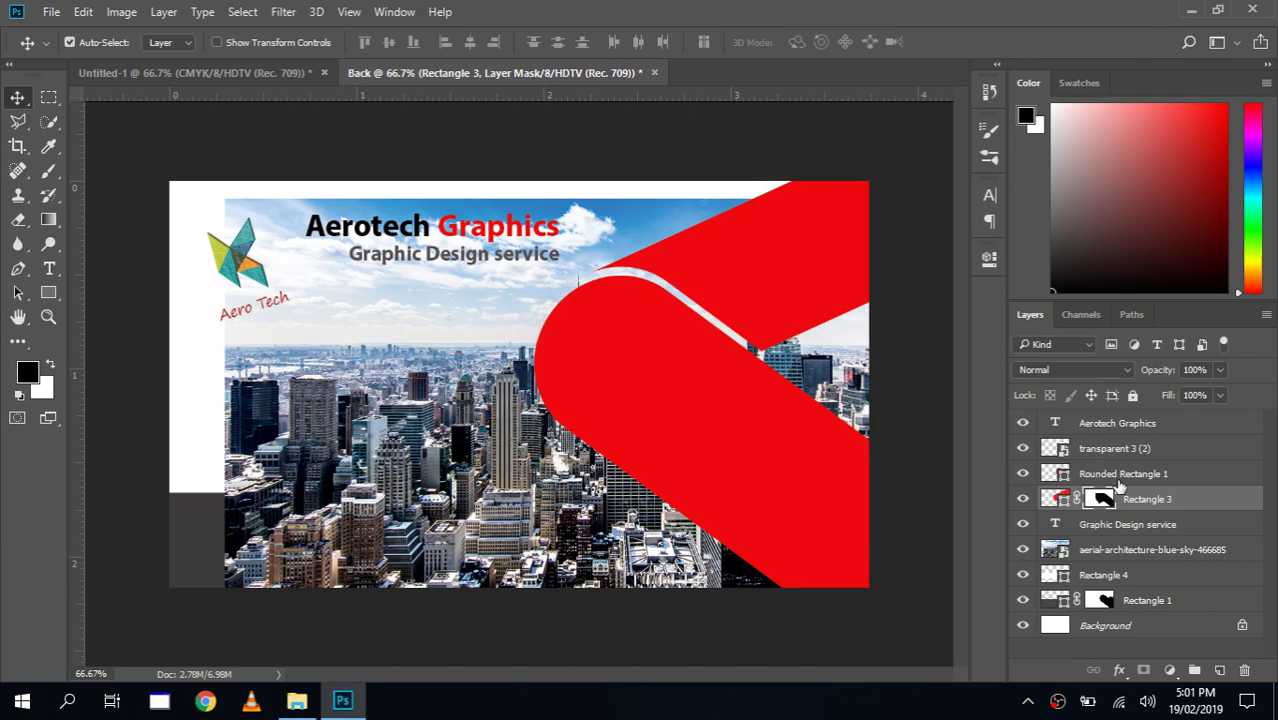
- Group Rounded Rectangle 1 and Rectangle 3 and merge the group into one layer, Group 1
{"action": "left_click", "coordinate": [1116, 478]}
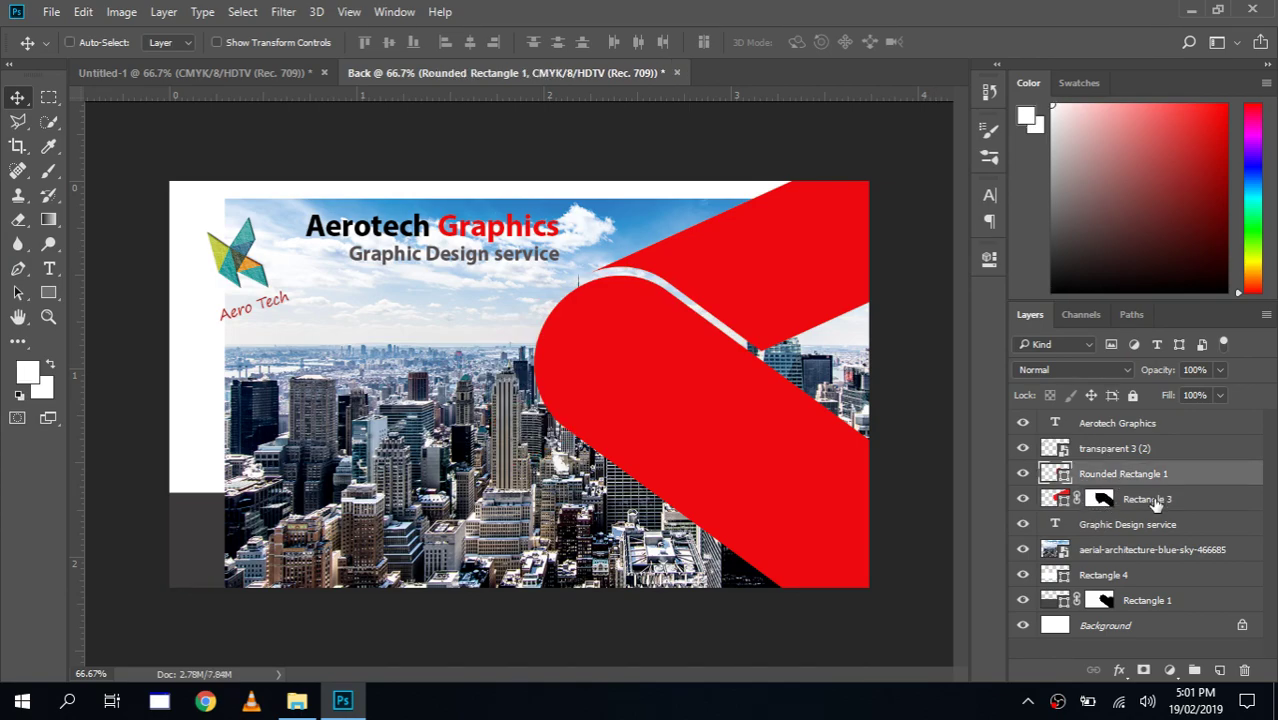
{"action": "left_click", "coordinate": [1155, 500], "text": "shift"}
{"action": "right_click", "coordinate": [1155, 503]}
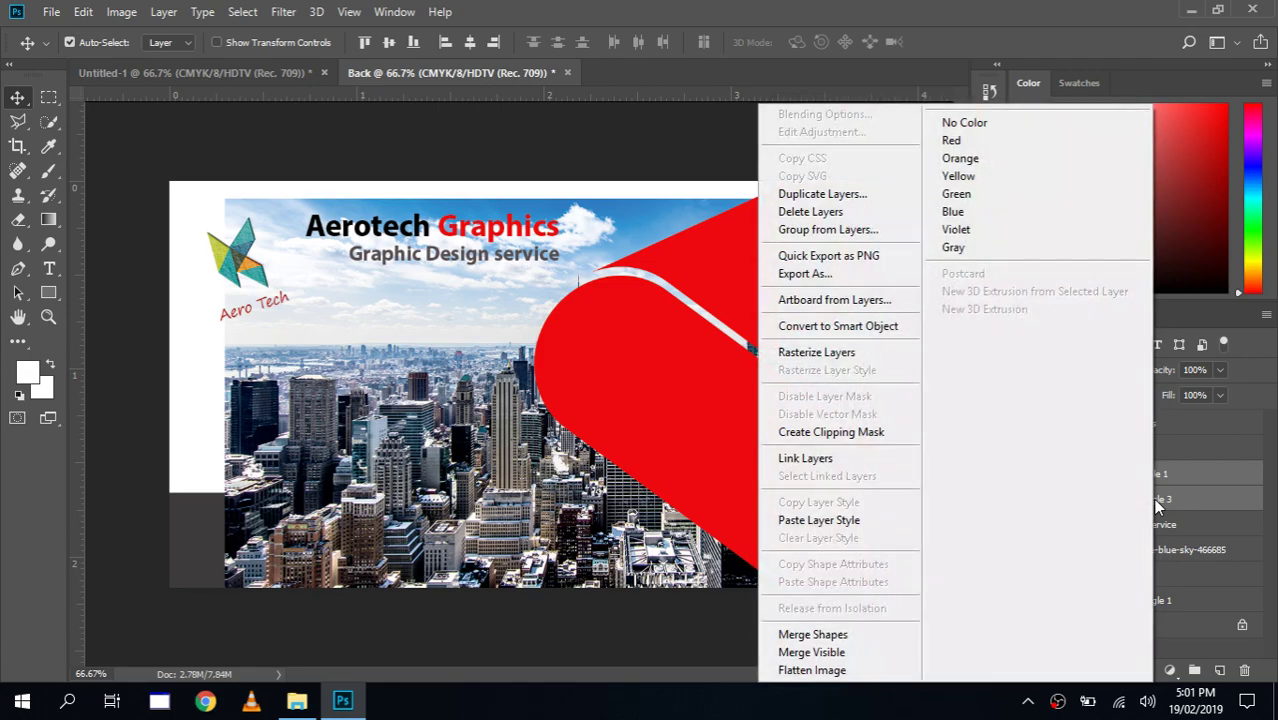
{"action": "left_click", "coordinate": [903, 637]}
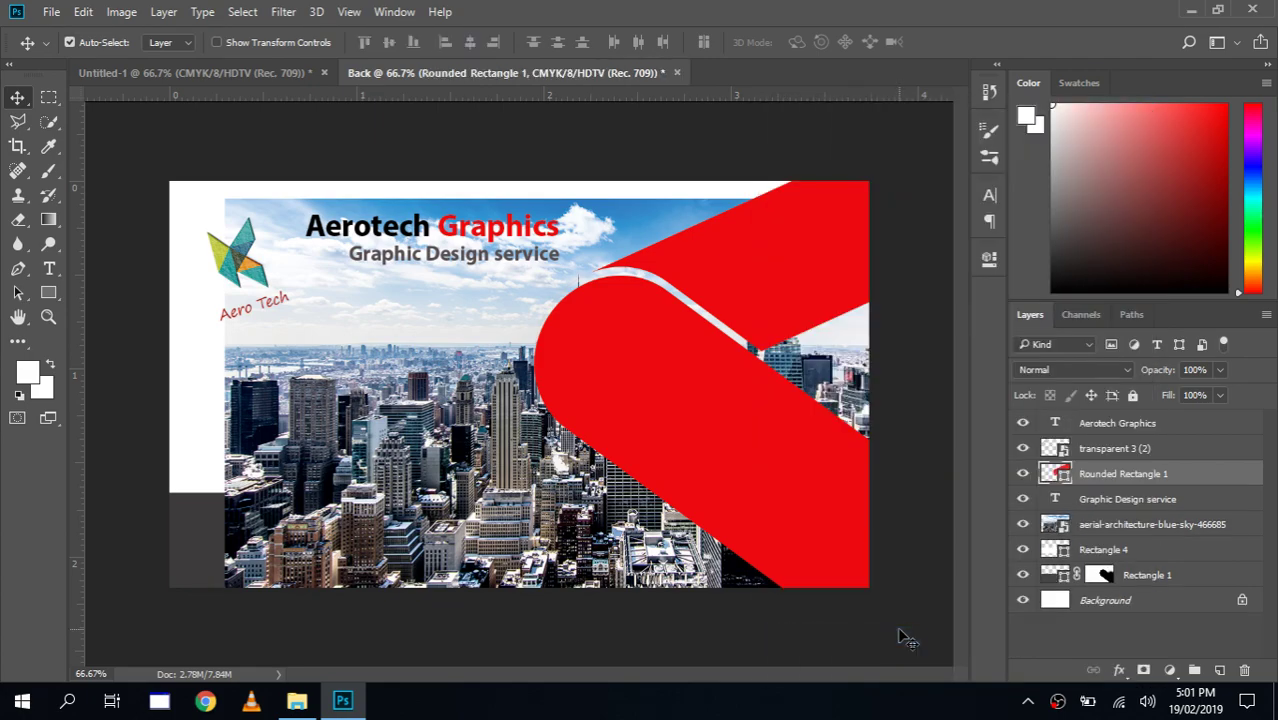
{"action": "key", "text": "ctrl+z"}
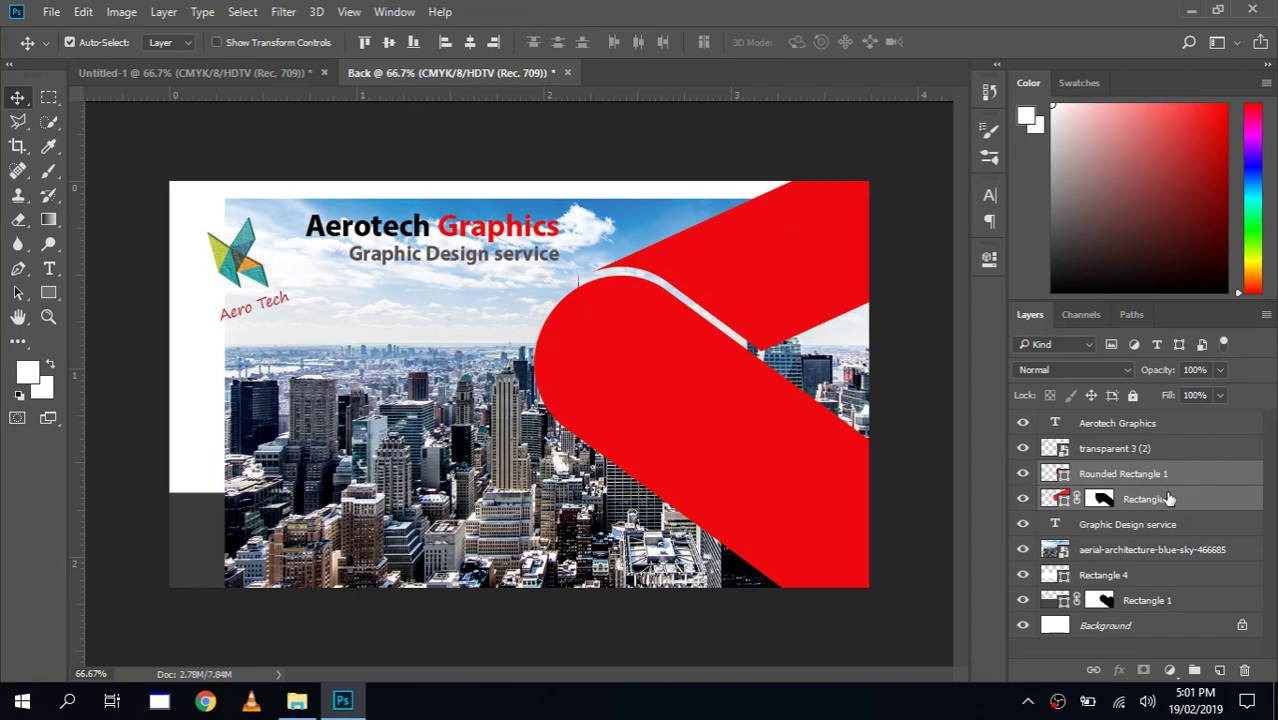
{"action": "left_click", "coordinate": [1196, 677]}
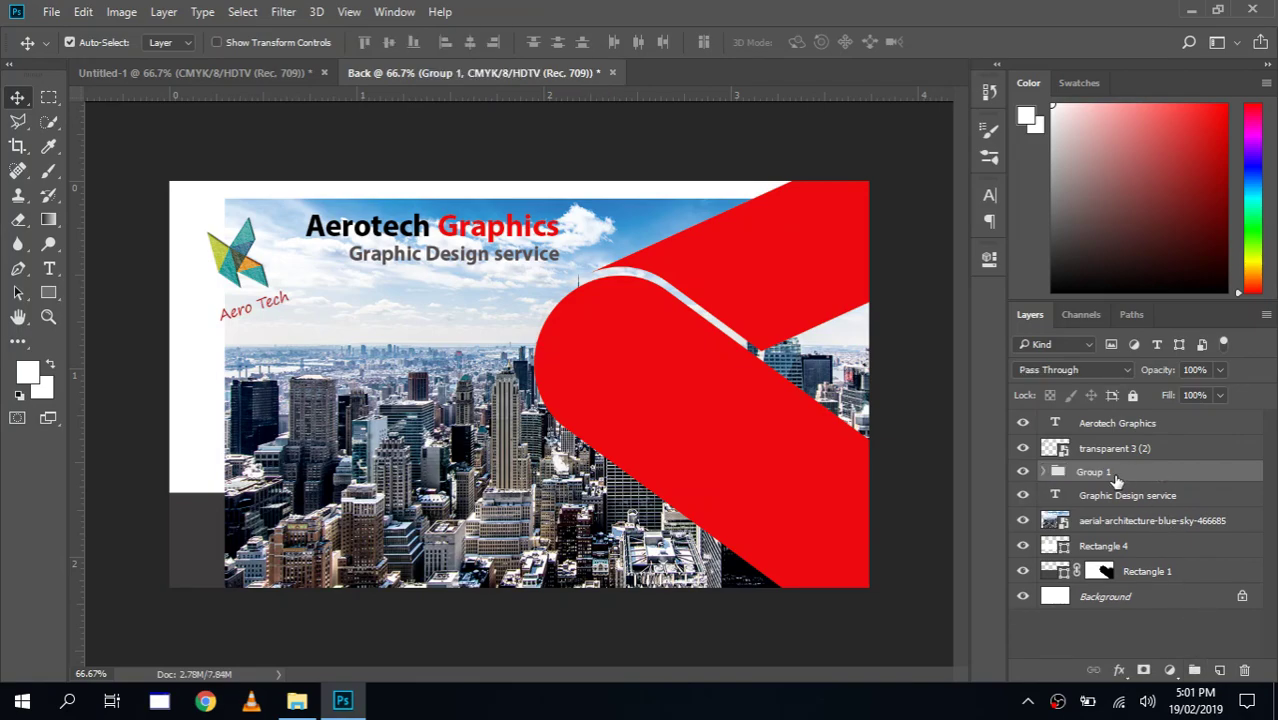
{"action": "right_click", "coordinate": [1116, 480]}
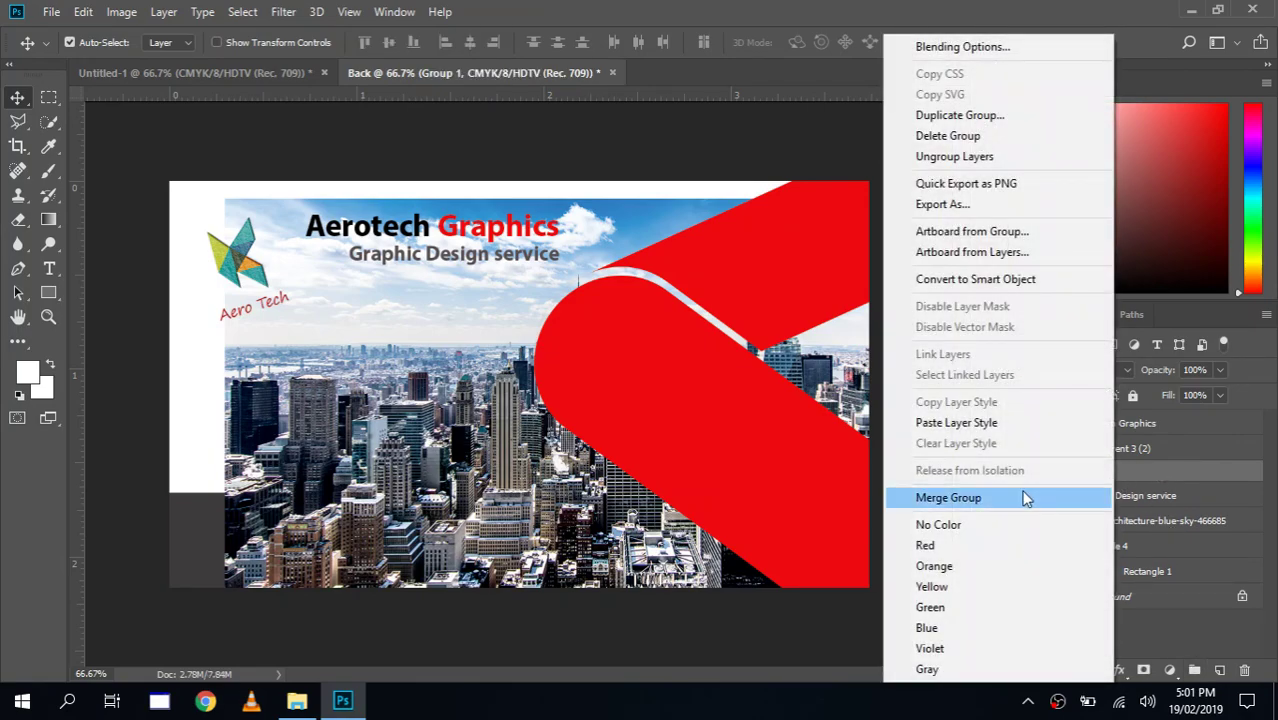
{"action": "left_click", "coordinate": [1024, 500]}
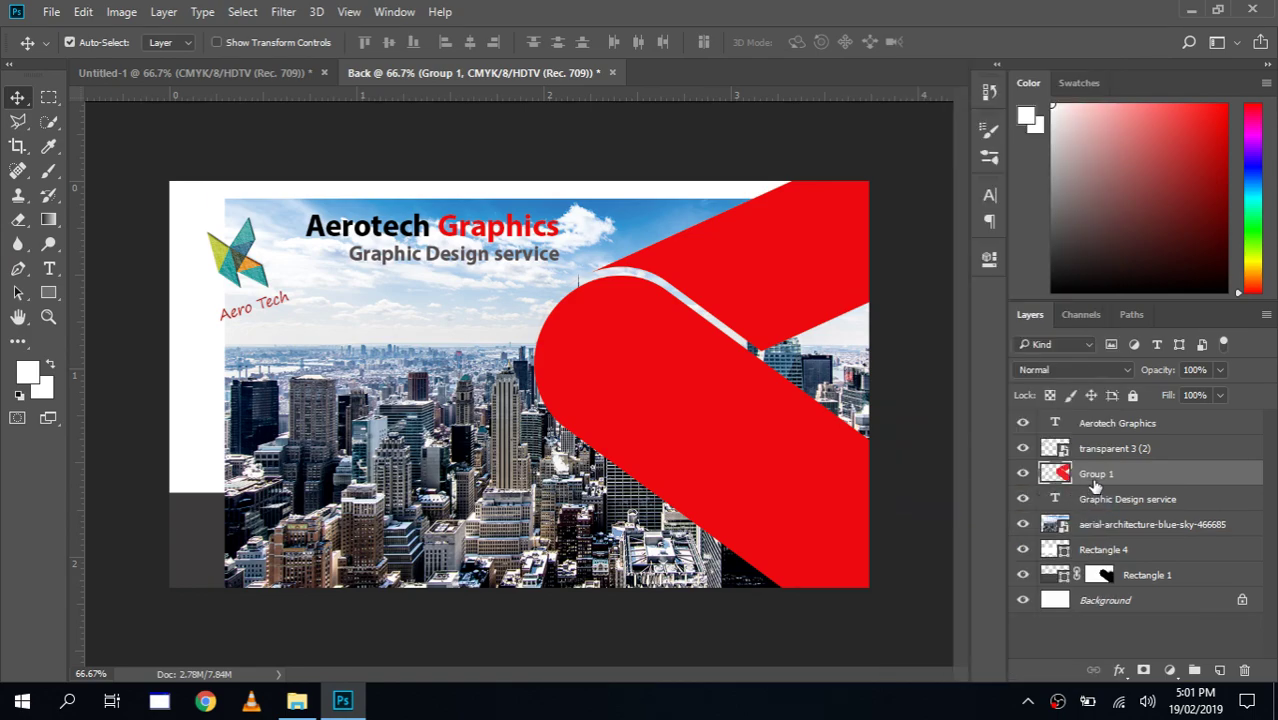
- Clip the skyline photo to Group 1 above it, blended with Multiply at 90% opacity
{"action": "left_click_drag", "start_coordinate": [401, 328], "coordinate": [552, 352]}
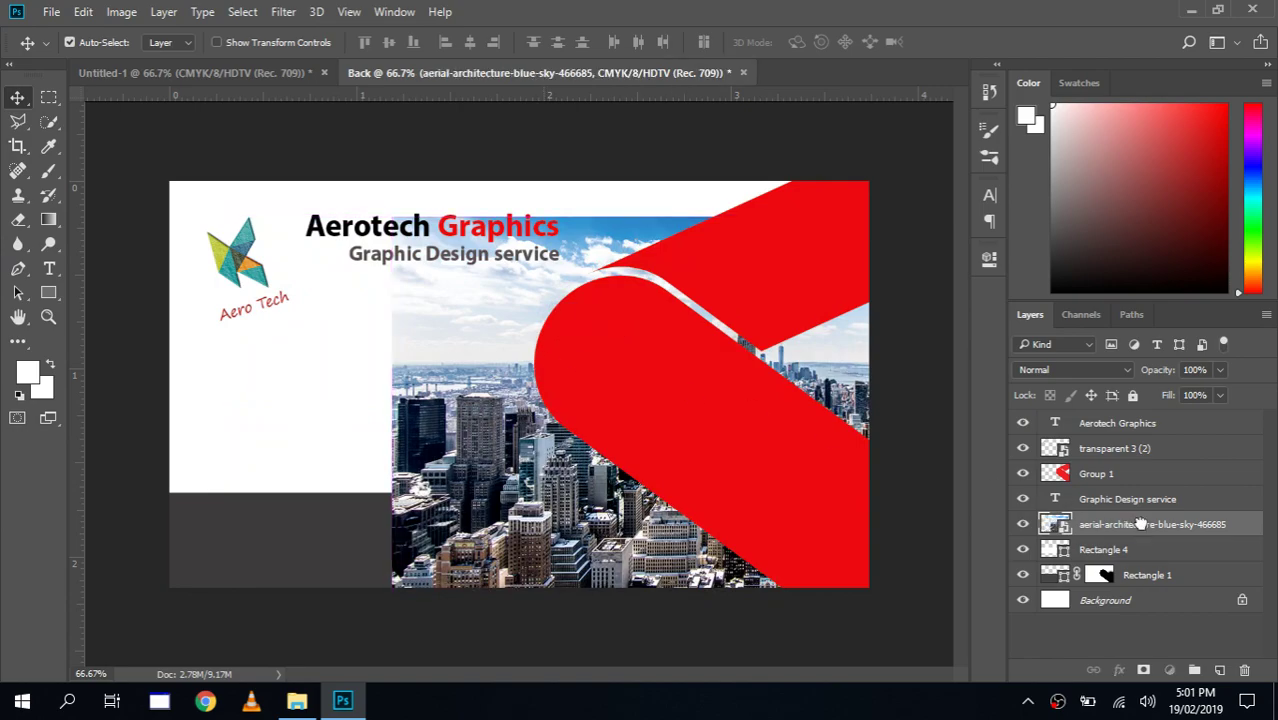
{"action": "left_click_drag", "start_coordinate": [1140, 524], "coordinate": [1136, 460]}
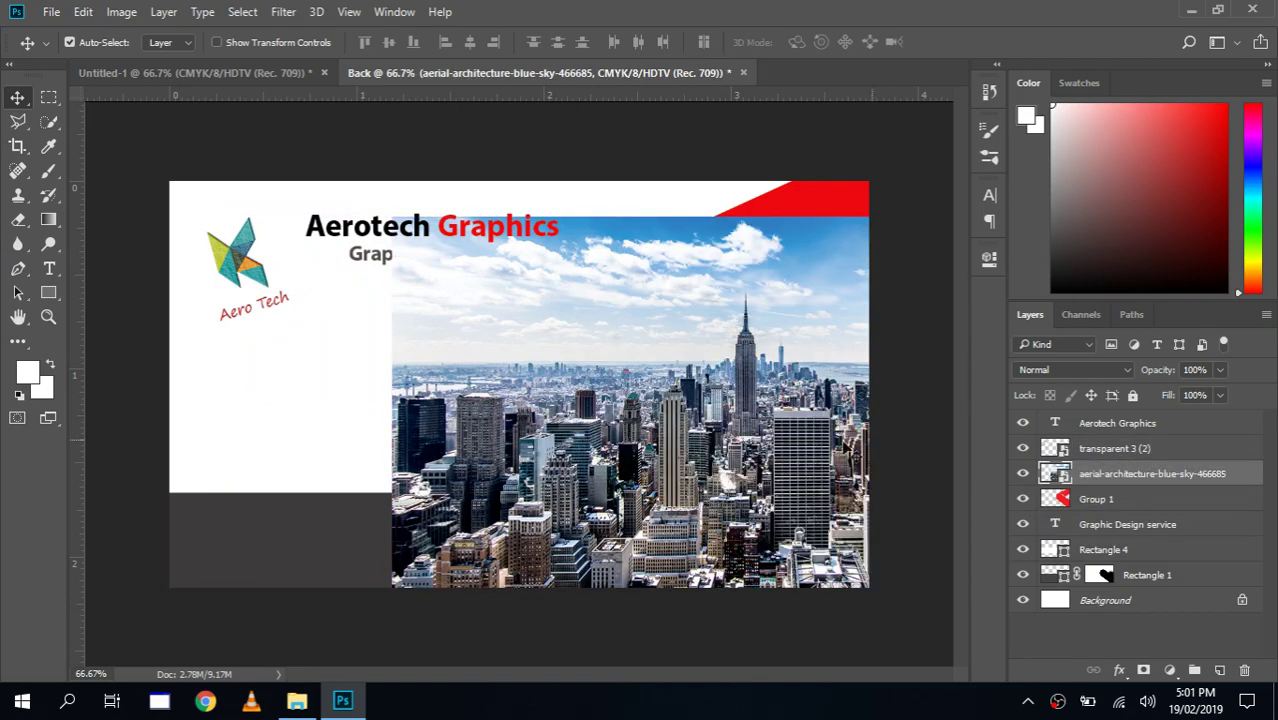
{"action": "left_click_drag", "start_coordinate": [752, 410], "coordinate": [741, 392]}
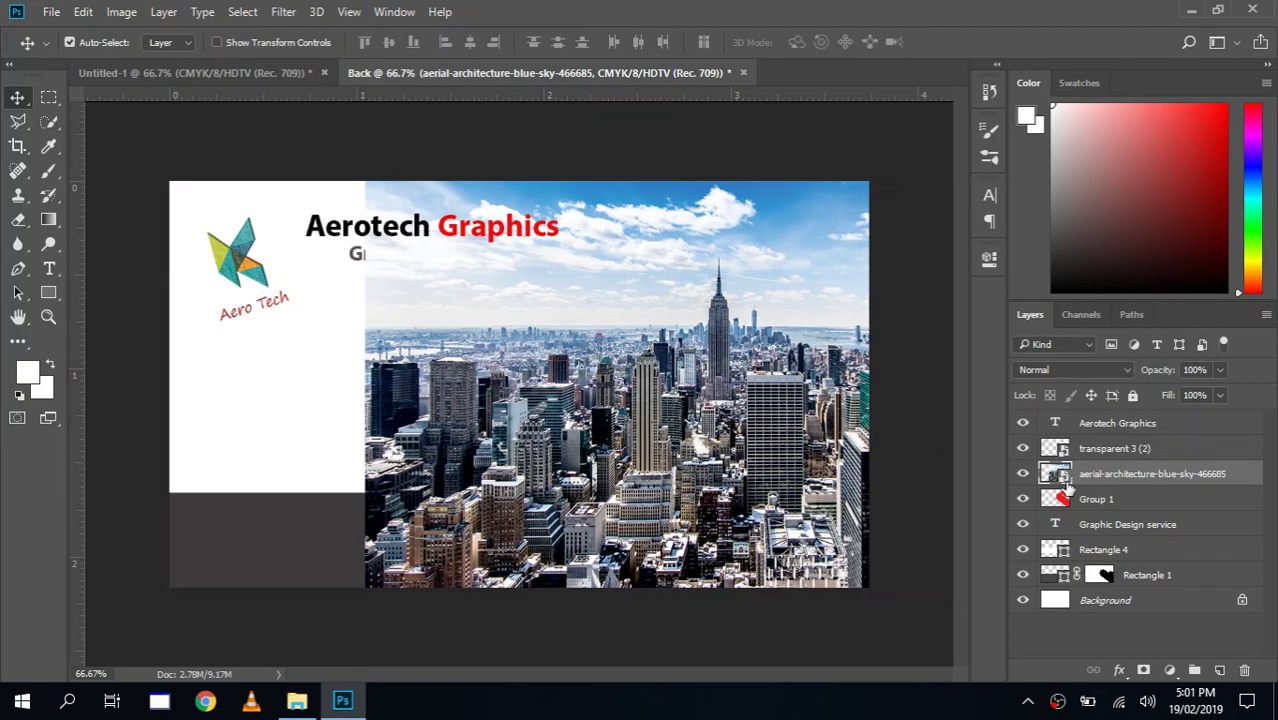
{"action": "right_click", "coordinate": [1097, 476]}
{"action": "left_click", "coordinate": [770, 496]}
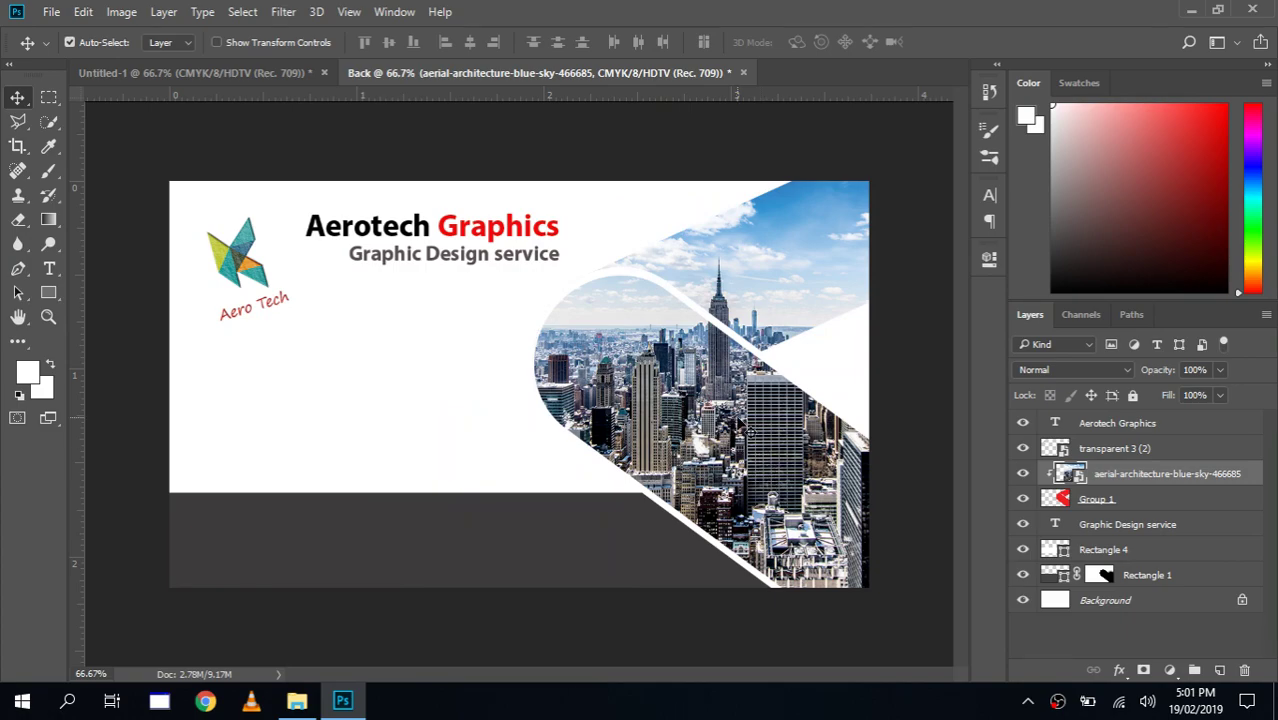
{"action": "left_click", "coordinate": [1123, 369]}
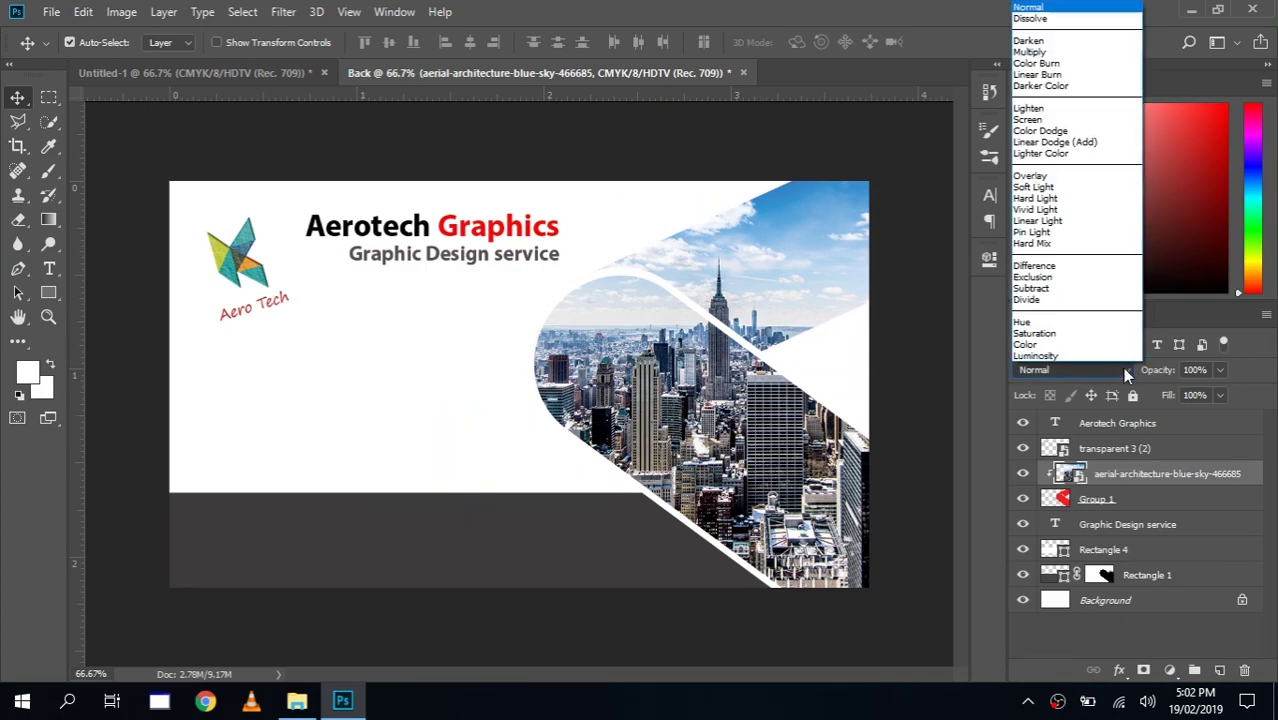
{"action": "left_click", "coordinate": [1087, 52]}
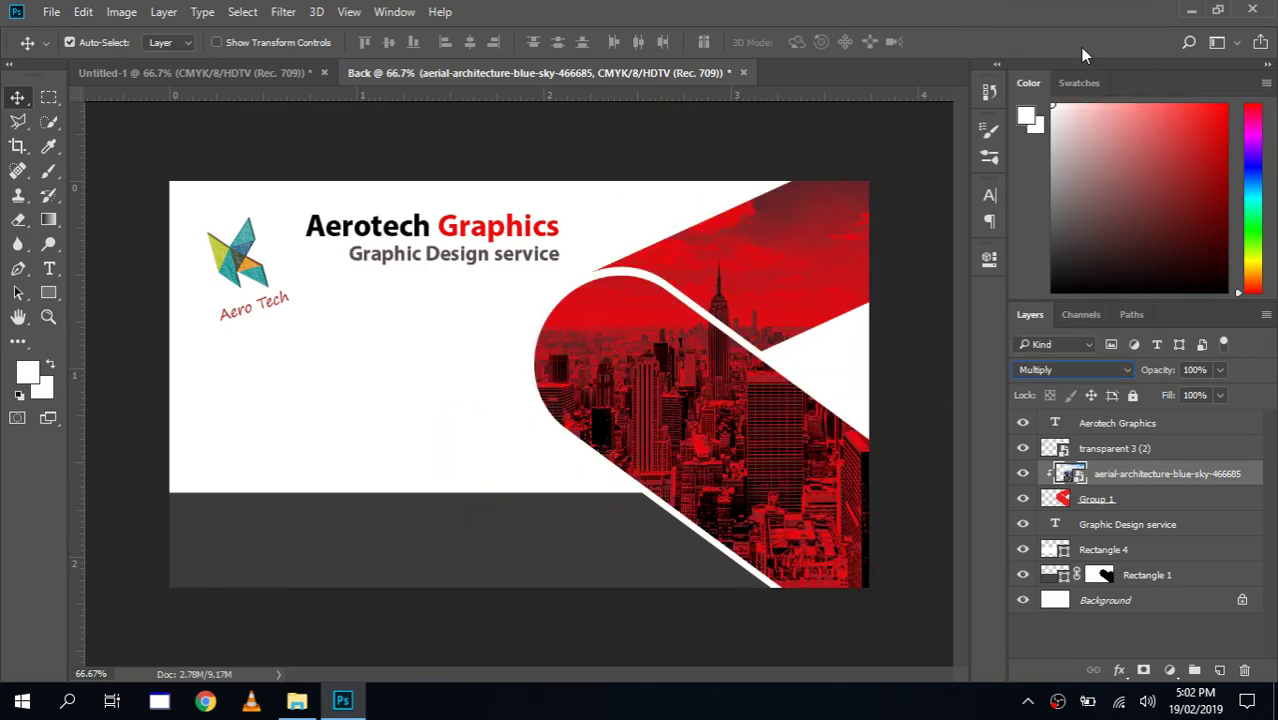
{"action": "left_click", "coordinate": [1220, 370]}
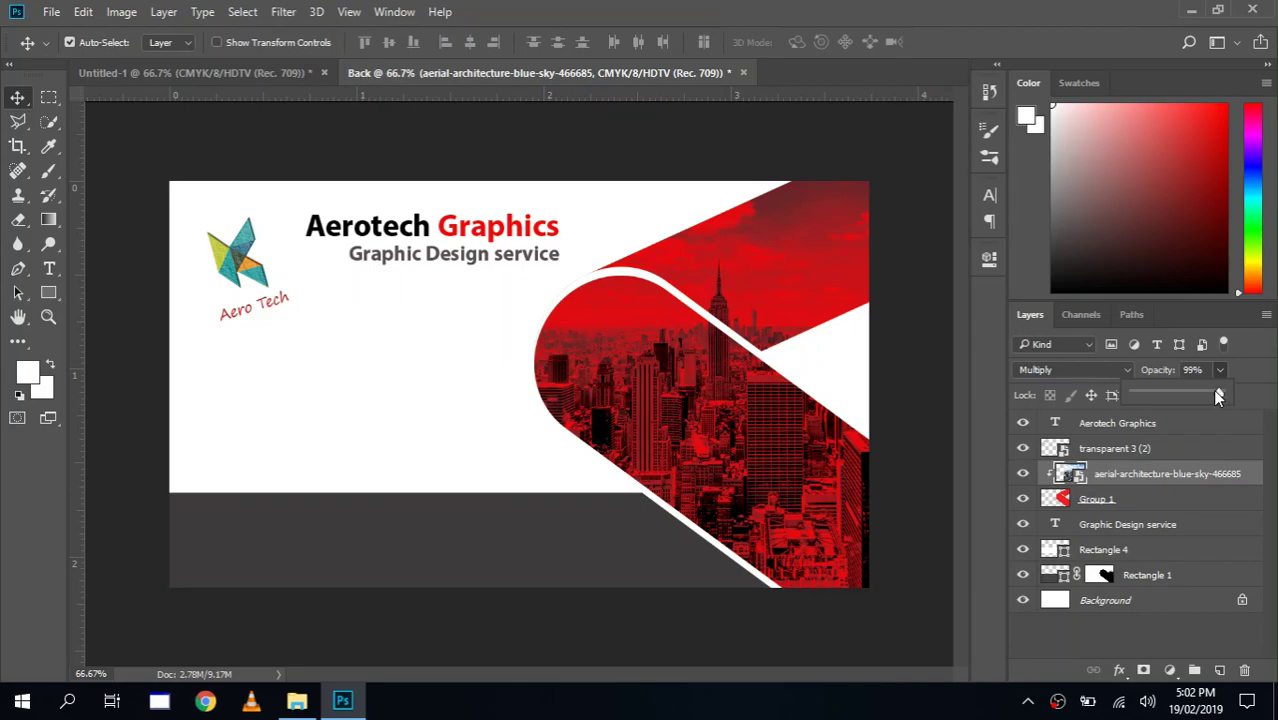
- Draw a paragraph text box below the white area filled with Lorem ipsum placeholder text
{"action": "left_click", "coordinate": [49, 268]}
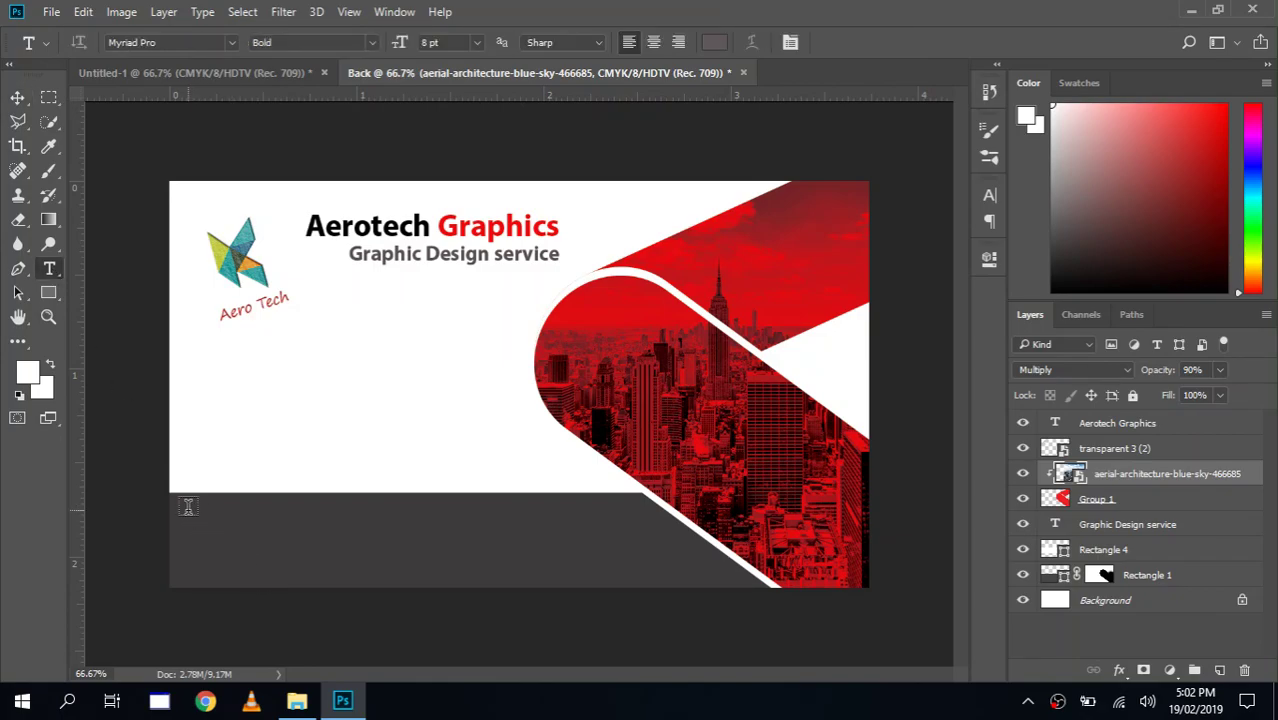
{"action": "left_click_drag", "start_coordinate": [188, 510], "coordinate": [639, 570]}
{"action": "left_click", "coordinate": [202, 12]}
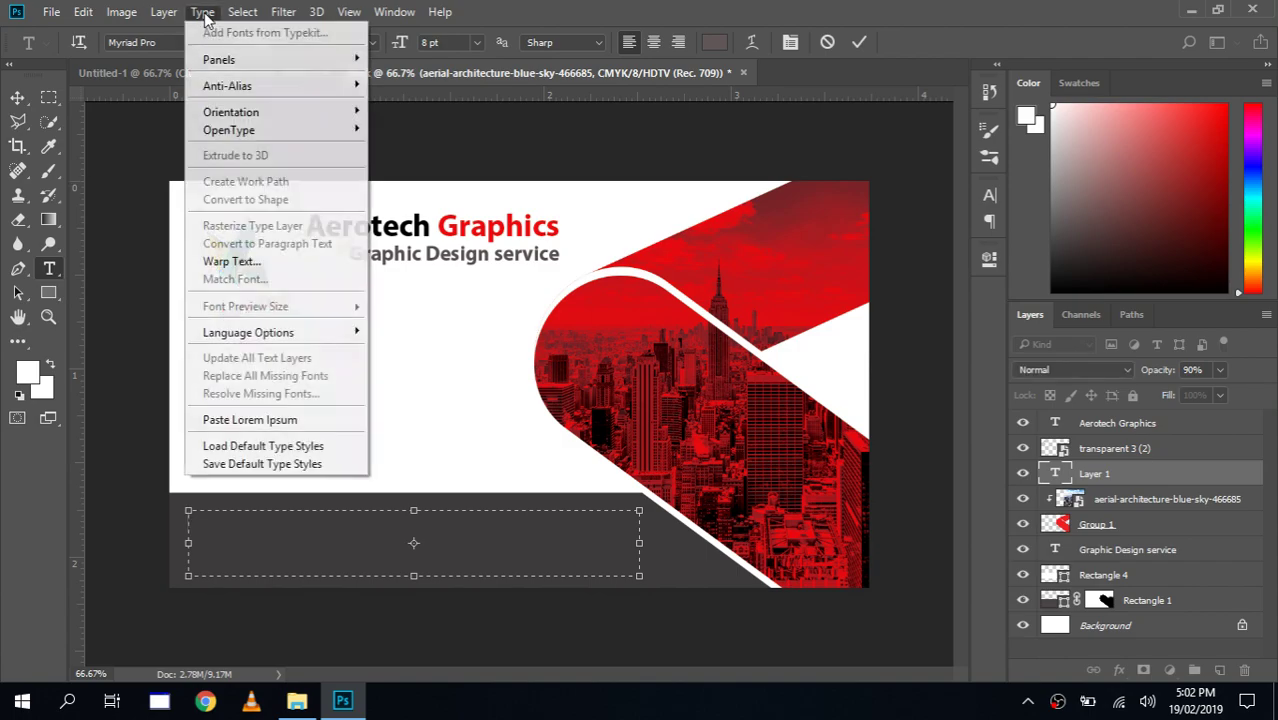
{"action": "left_click", "coordinate": [280, 433]}
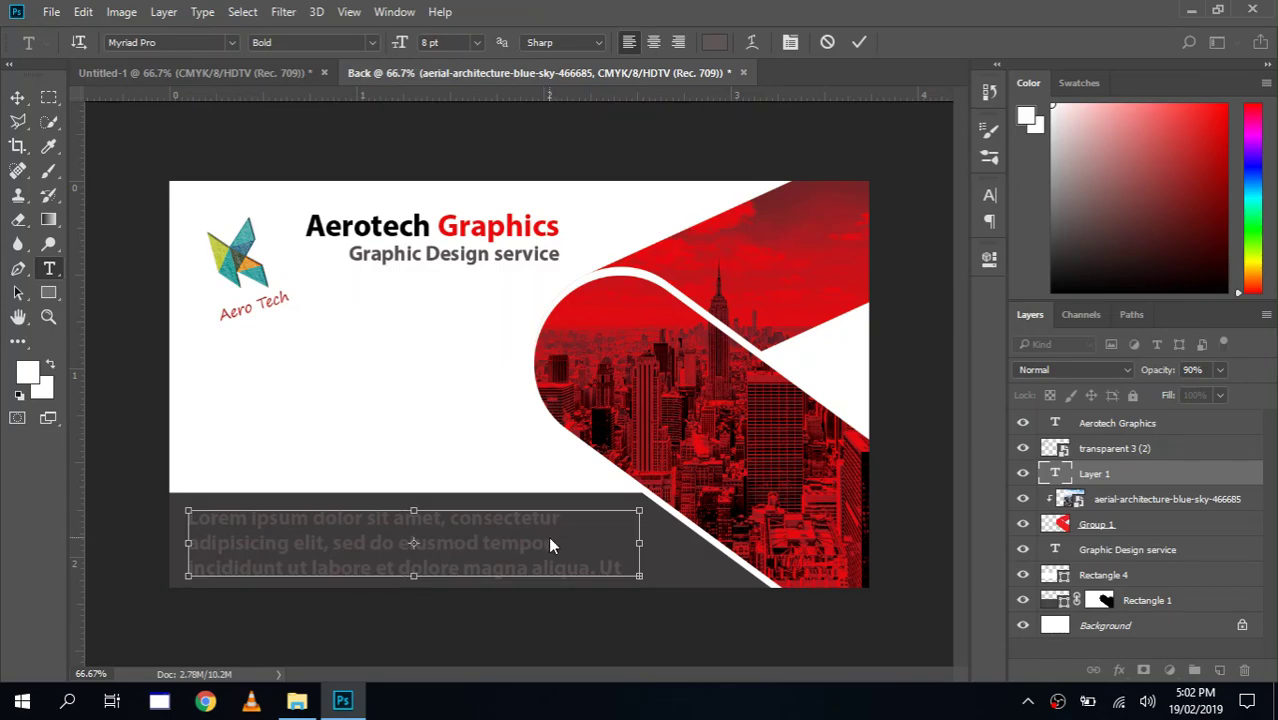
- Make the paragraph text near-white #fbf4f4 at 6 pt
{"action": "key", "text": "ctrl+a"}
{"action": "left_click", "coordinate": [713, 42]}
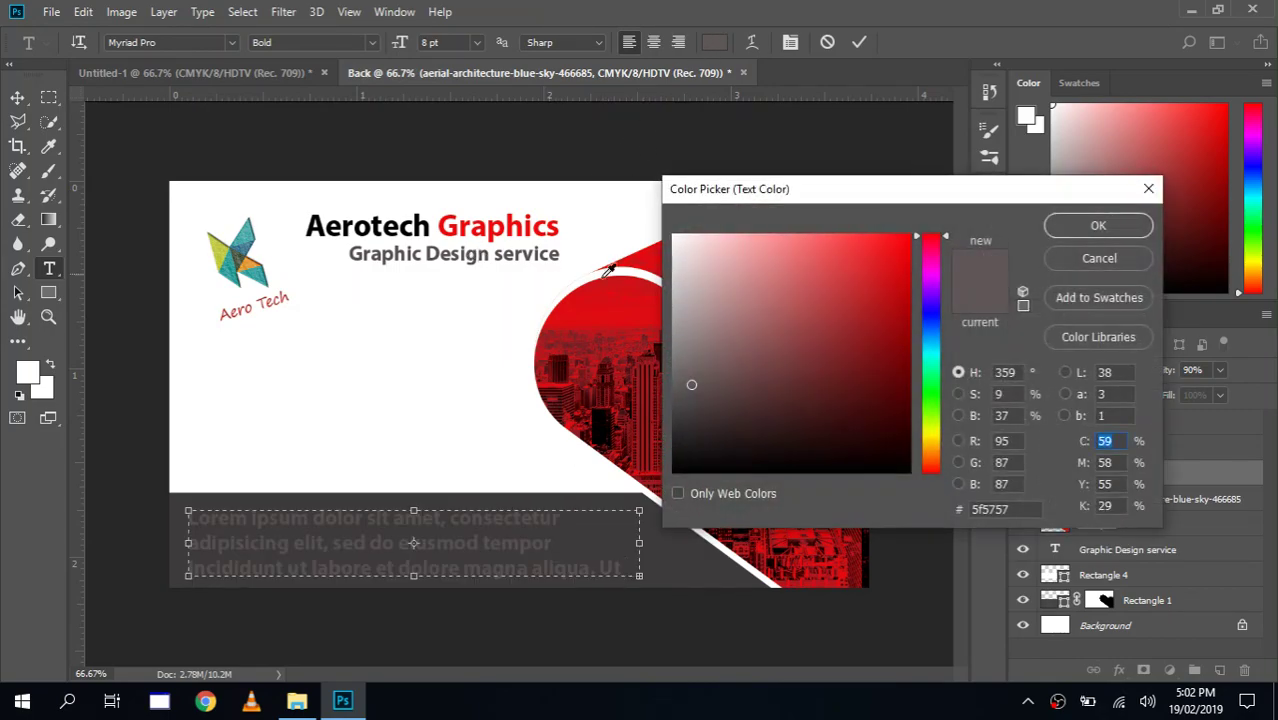
{"action": "left_click_drag", "start_coordinate": [685, 268], "coordinate": [656, 211]}
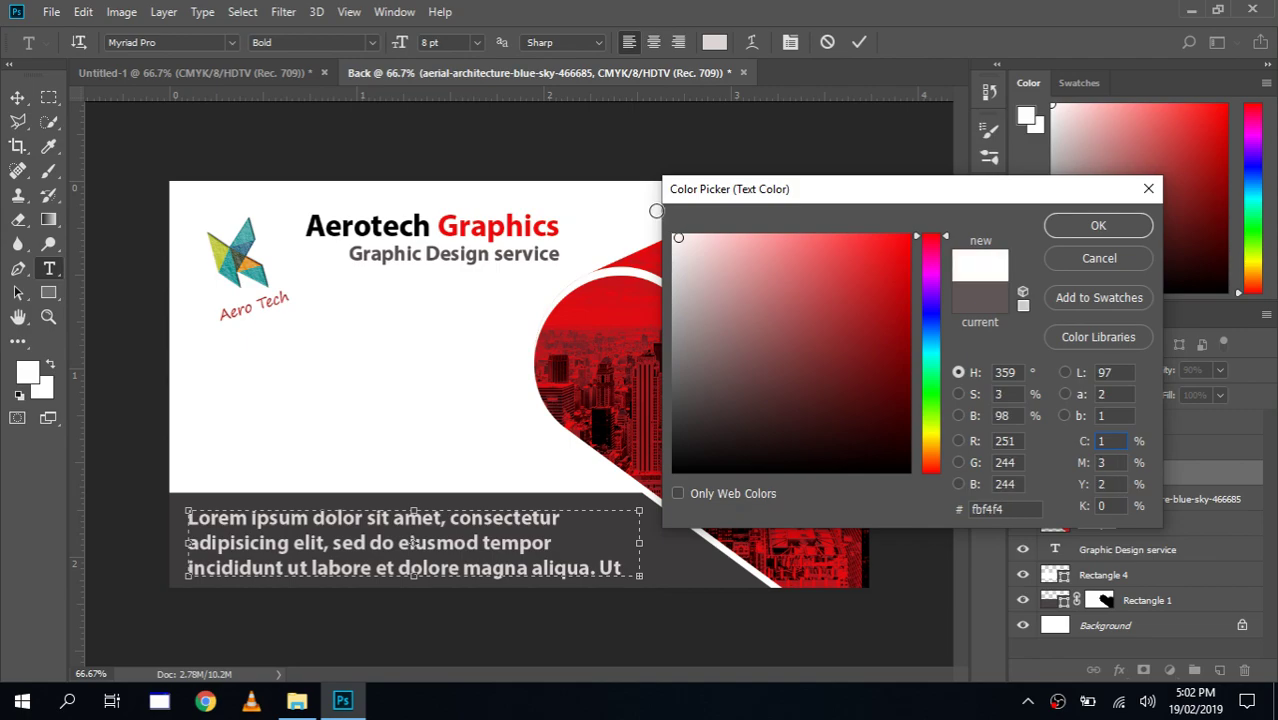
{"action": "left_click", "coordinate": [1098, 225]}
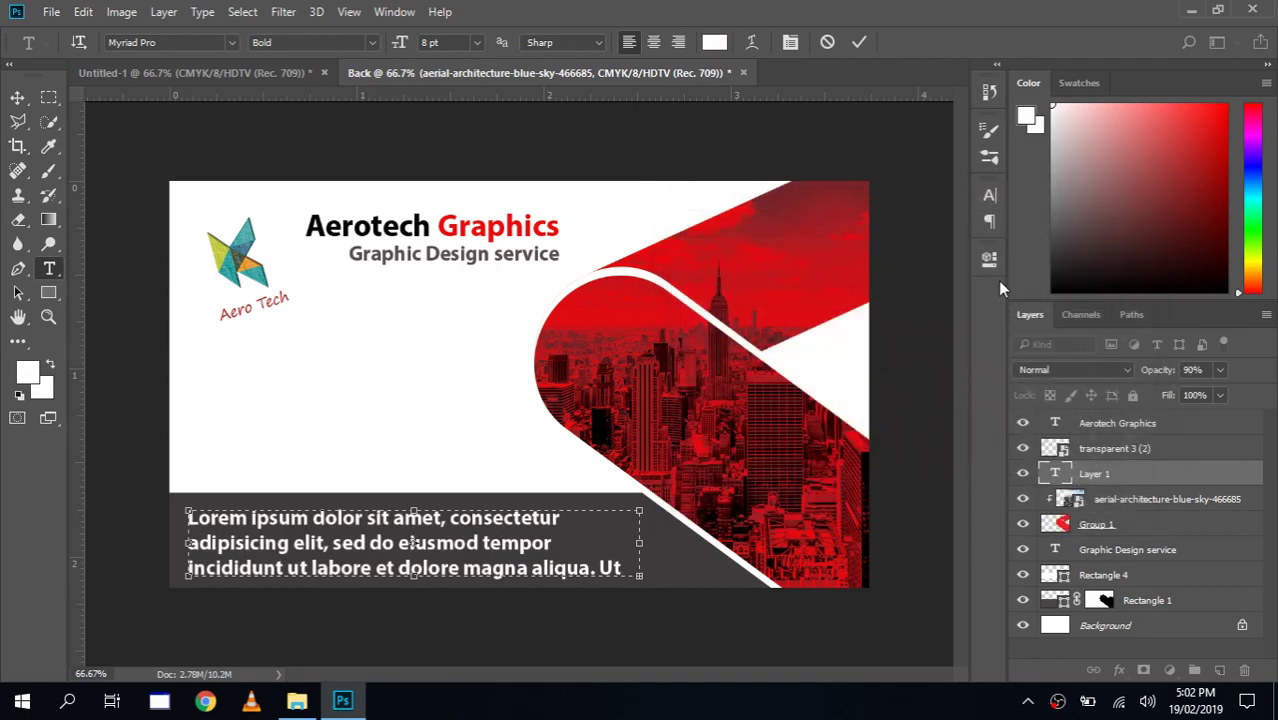
{"action": "left_click", "coordinate": [989, 196]}
{"action": "left_click", "coordinate": [800, 244]}
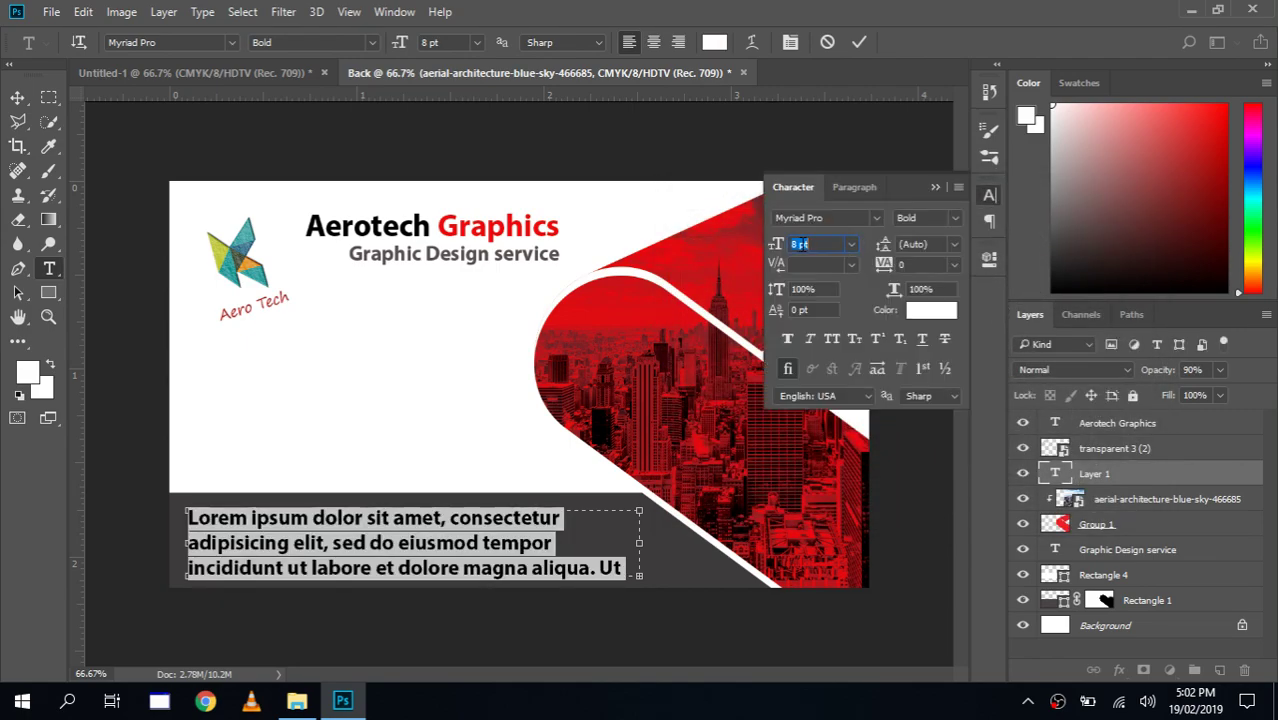
{"action": "key", "text": "Down"}
{"action": "key", "text": "Down"}
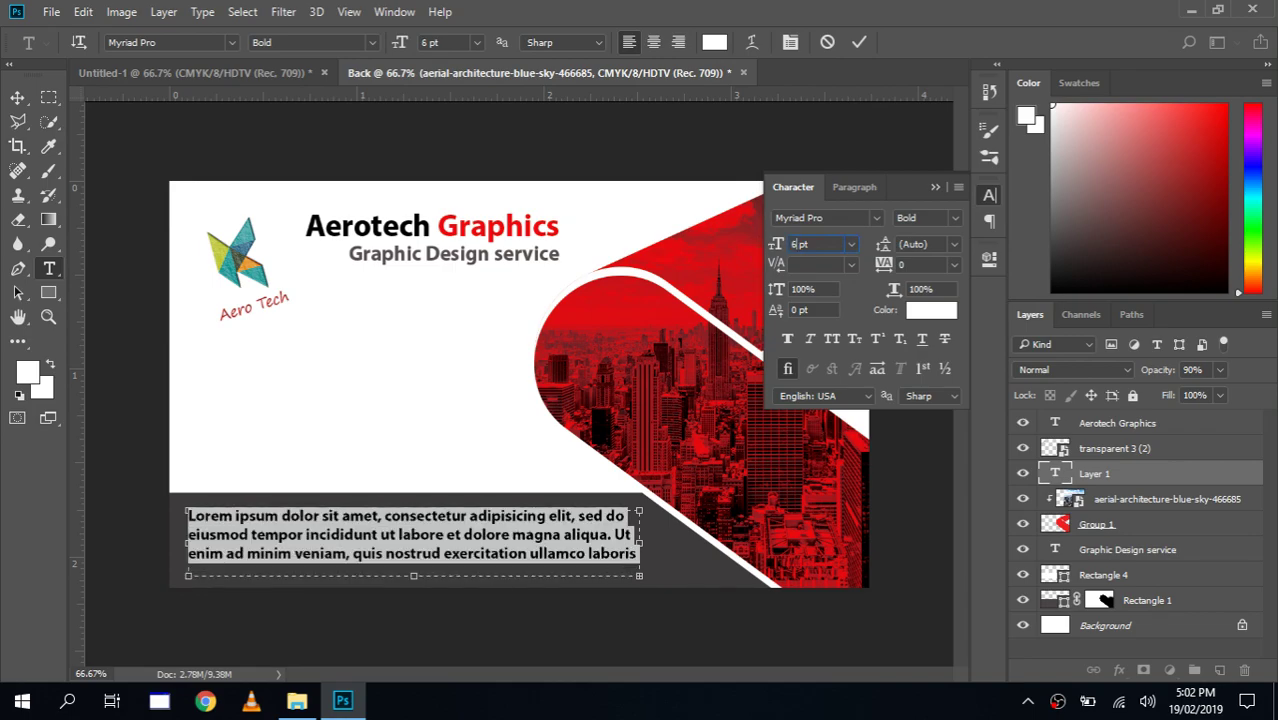
{"action": "left_click", "coordinate": [932, 188]}
{"action": "left_click", "coordinate": [858, 41]}
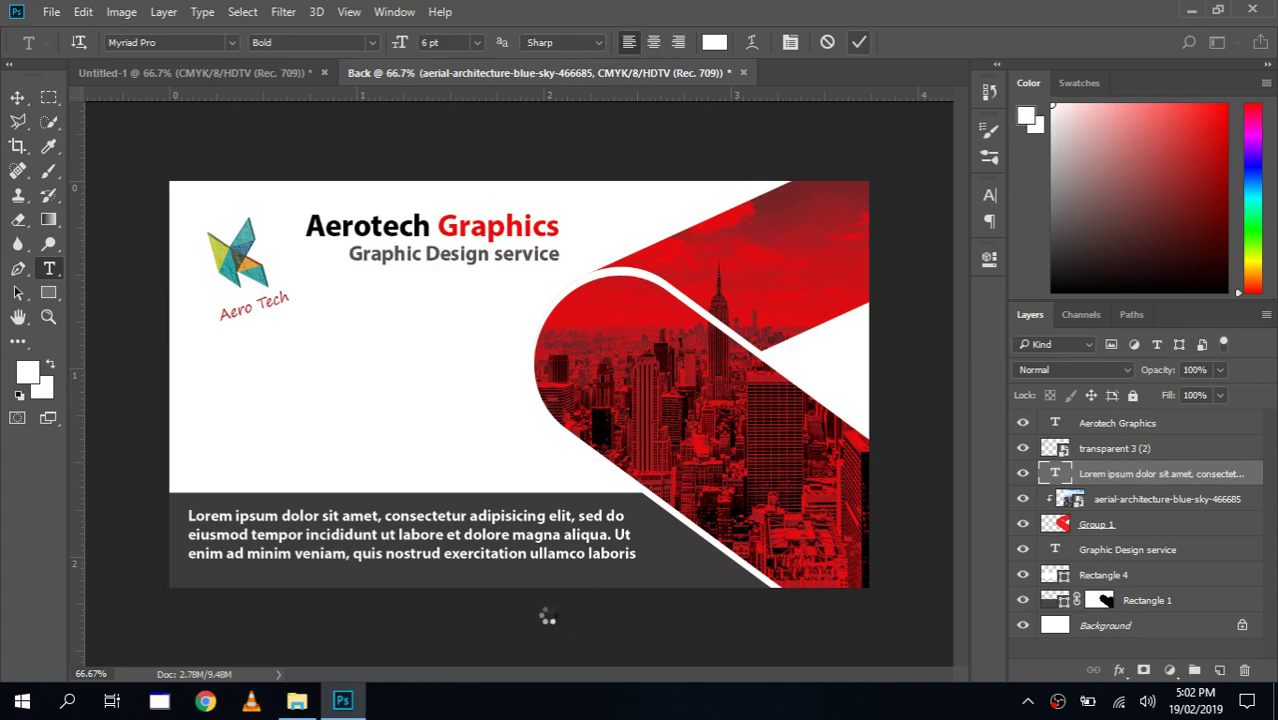
- Trim the paragraph to two lines and nudge it slightly lower on the card
{"action": "left_click", "coordinate": [549, 548]}
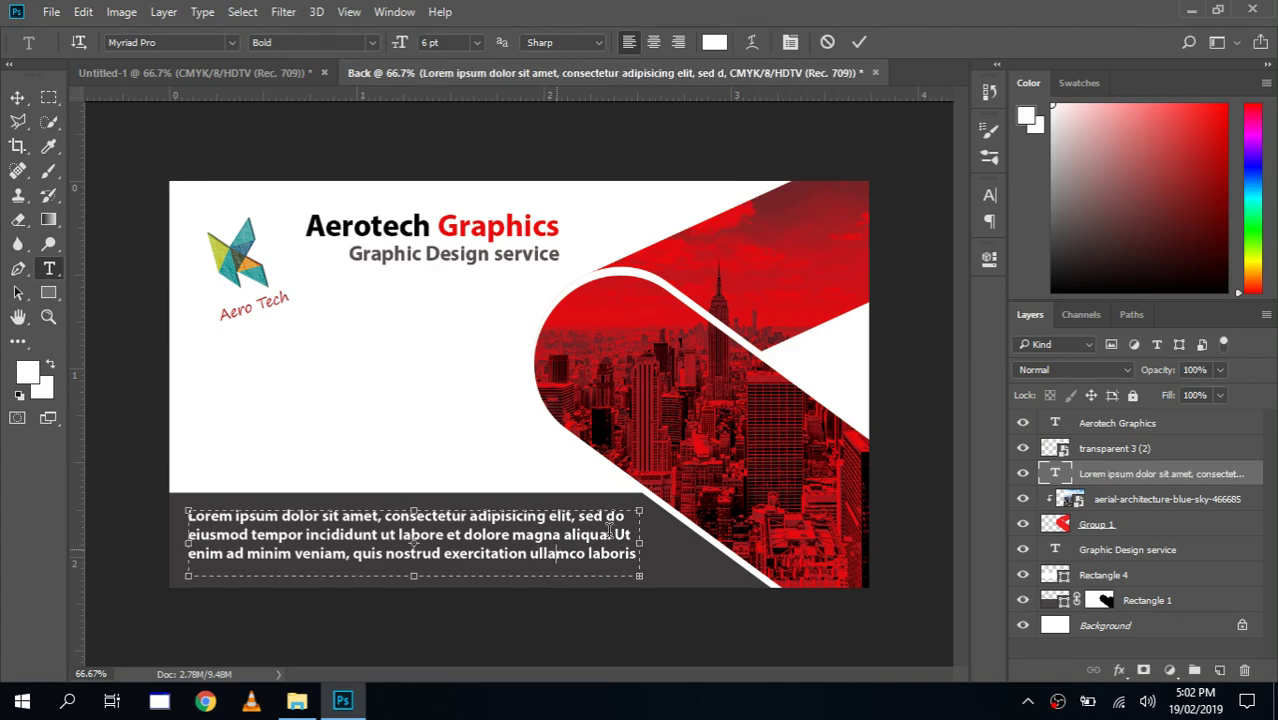
{"action": "left_click_drag", "start_coordinate": [613, 535], "coordinate": [637, 540]}
{"action": "key", "text": "shift+Down"}
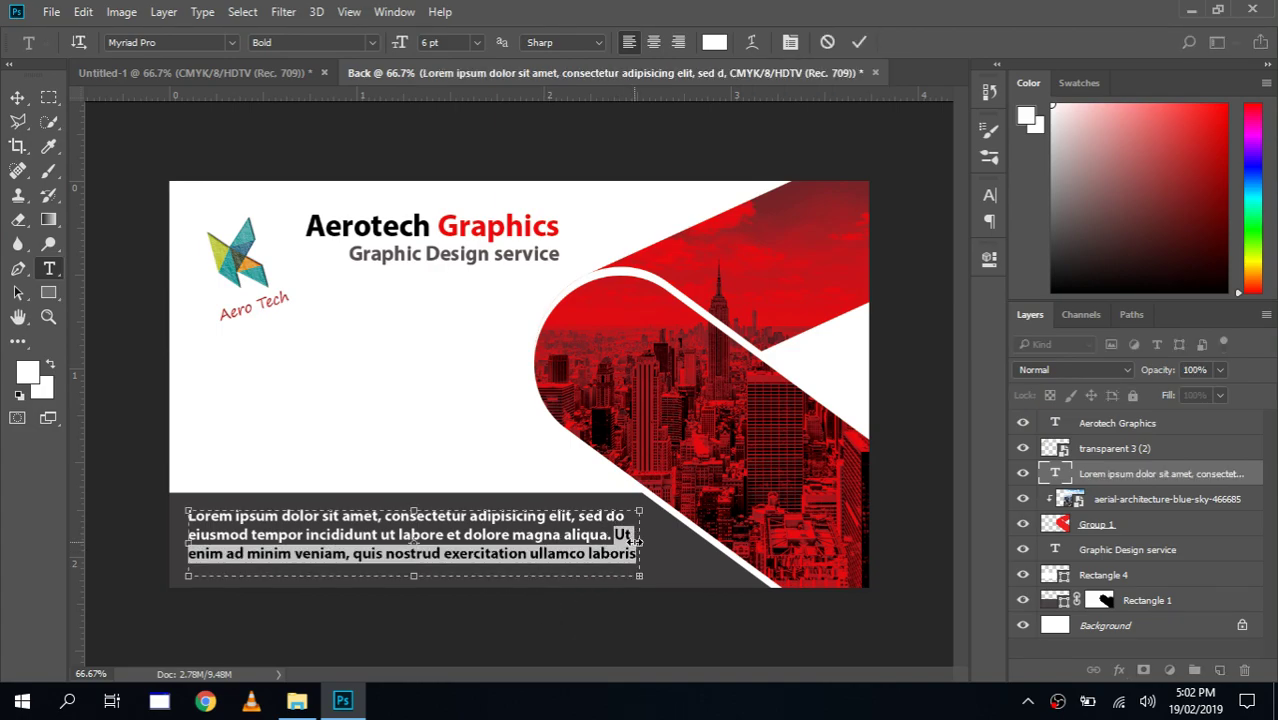
{"action": "key", "text": "BackSpace"}
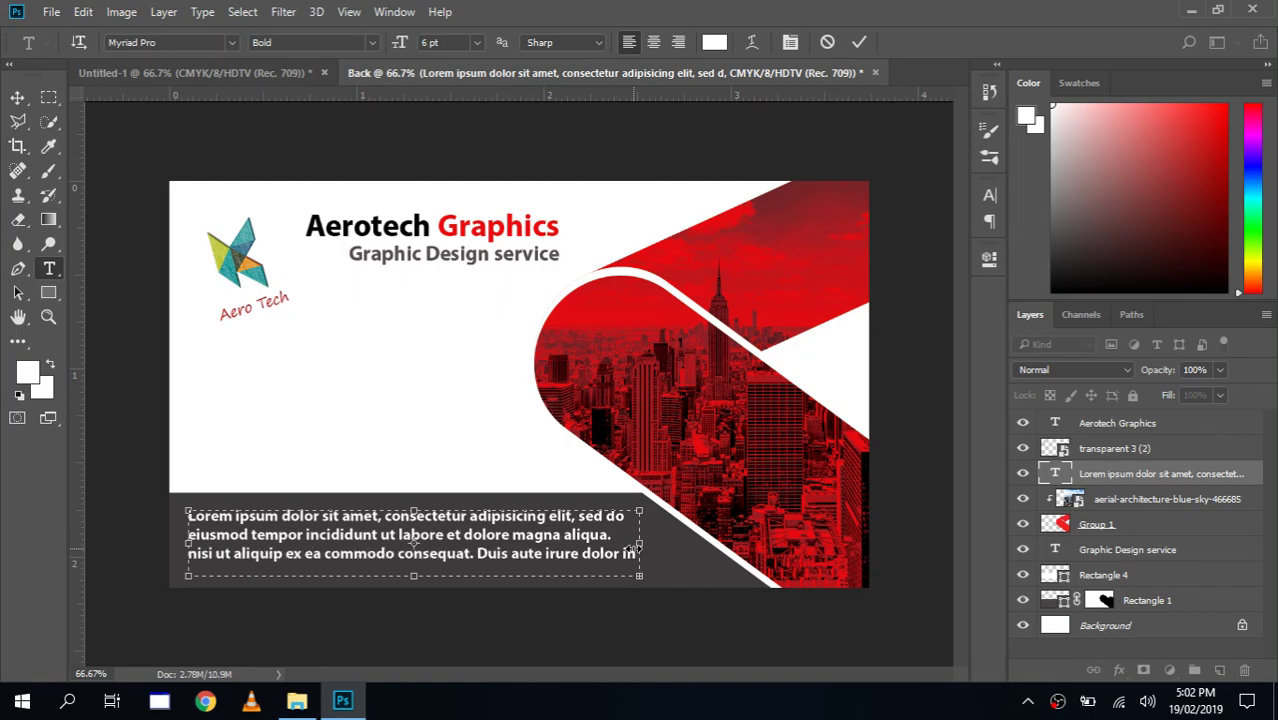
{"action": "key", "text": "shift+Down"}
{"action": "key", "text": "BackSpace"}
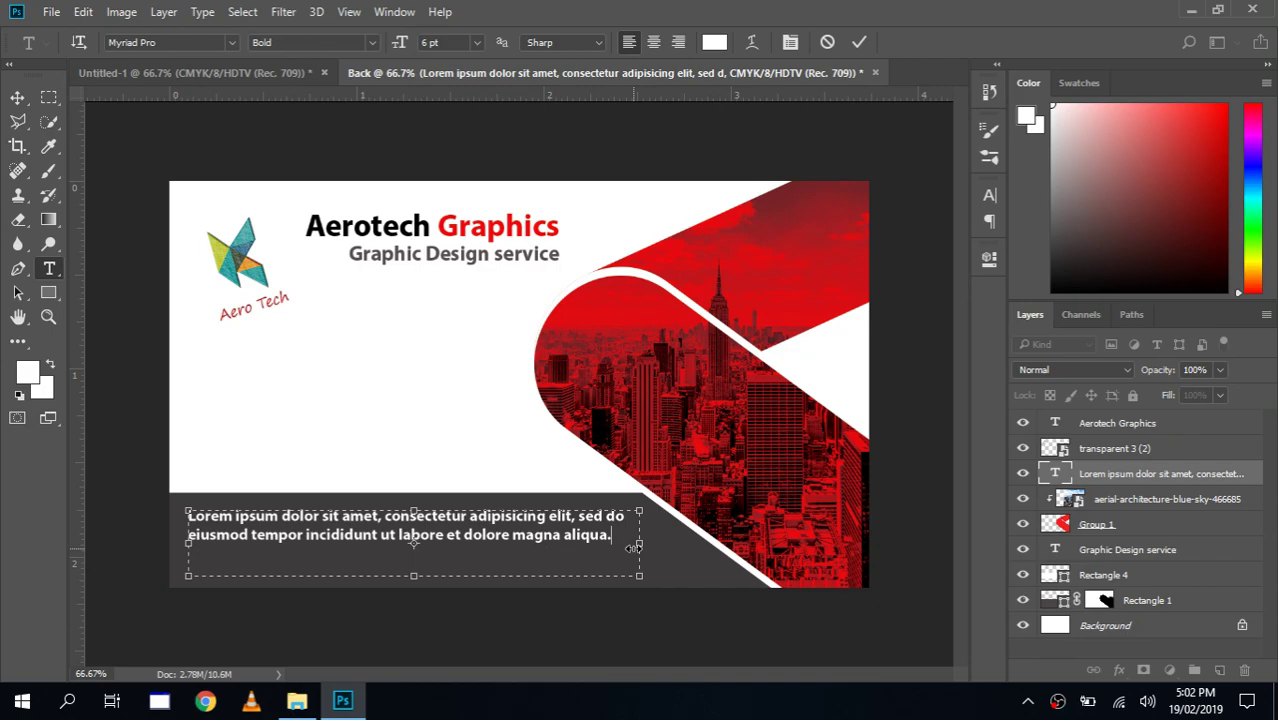
{"action": "left_click", "coordinate": [859, 41]}
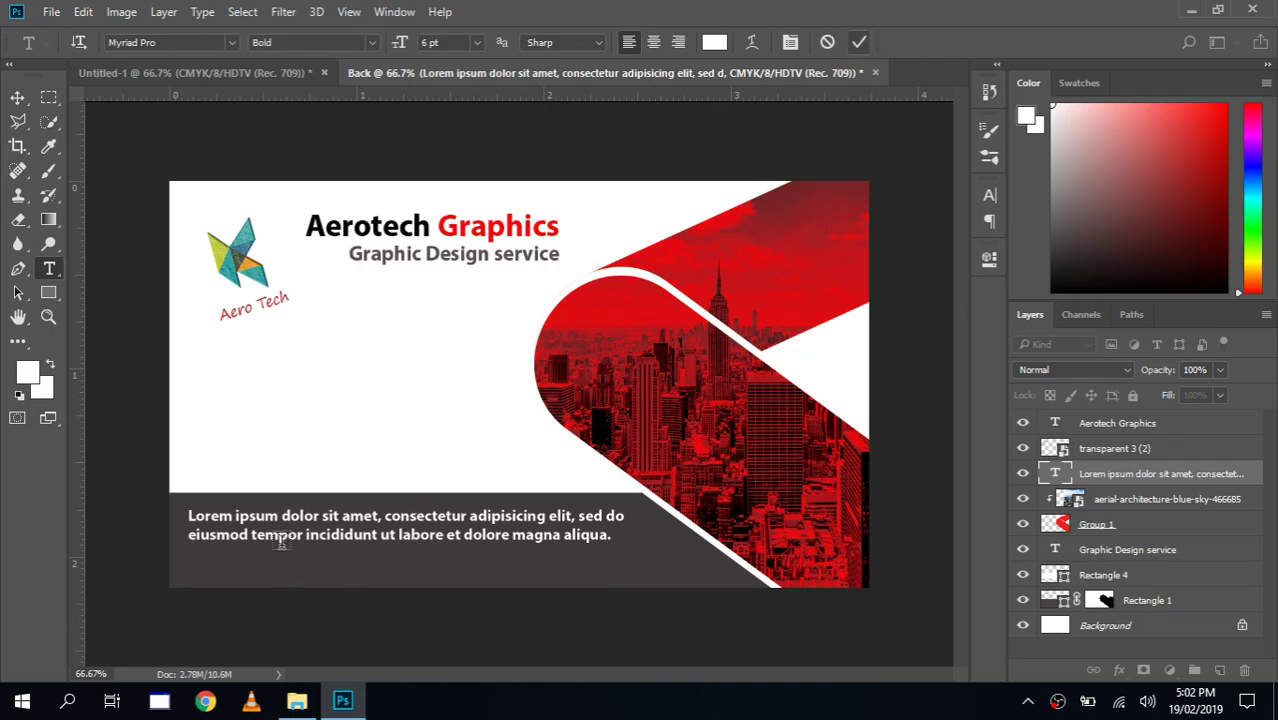
{"action": "left_click", "coordinate": [17, 97]}
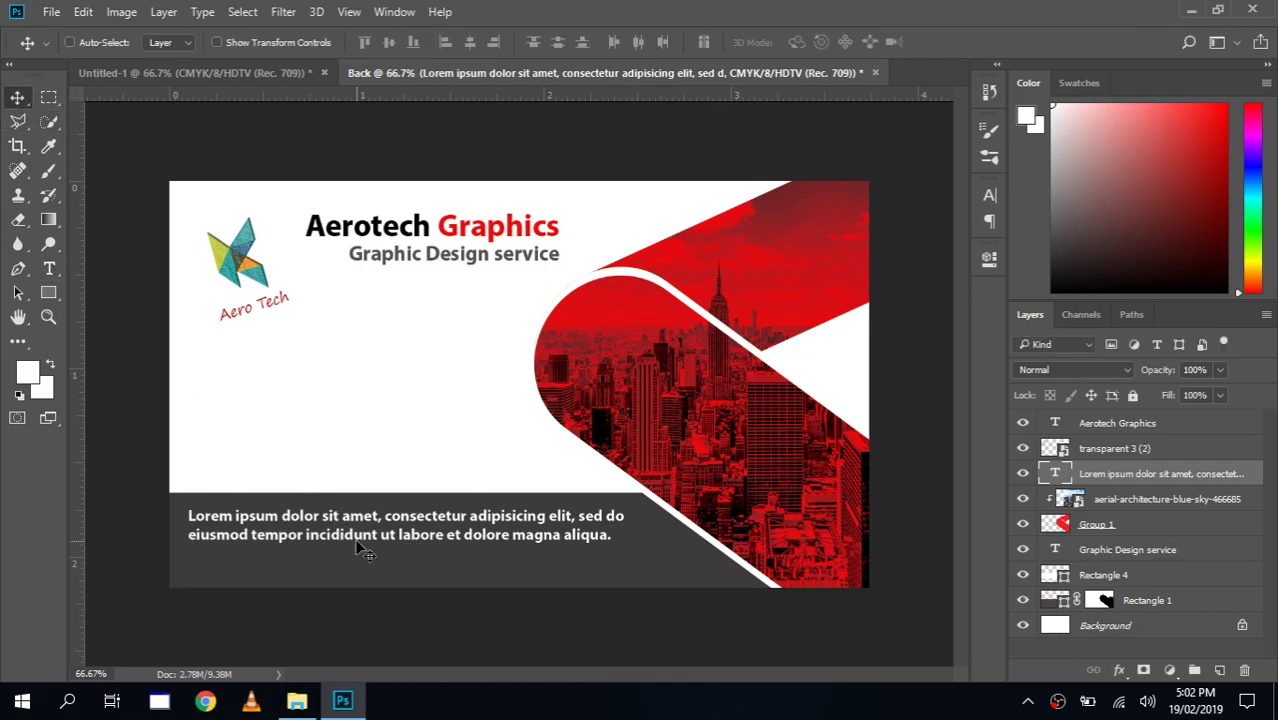
{"action": "left_click_drag", "start_coordinate": [355, 542], "coordinate": [354, 549]}
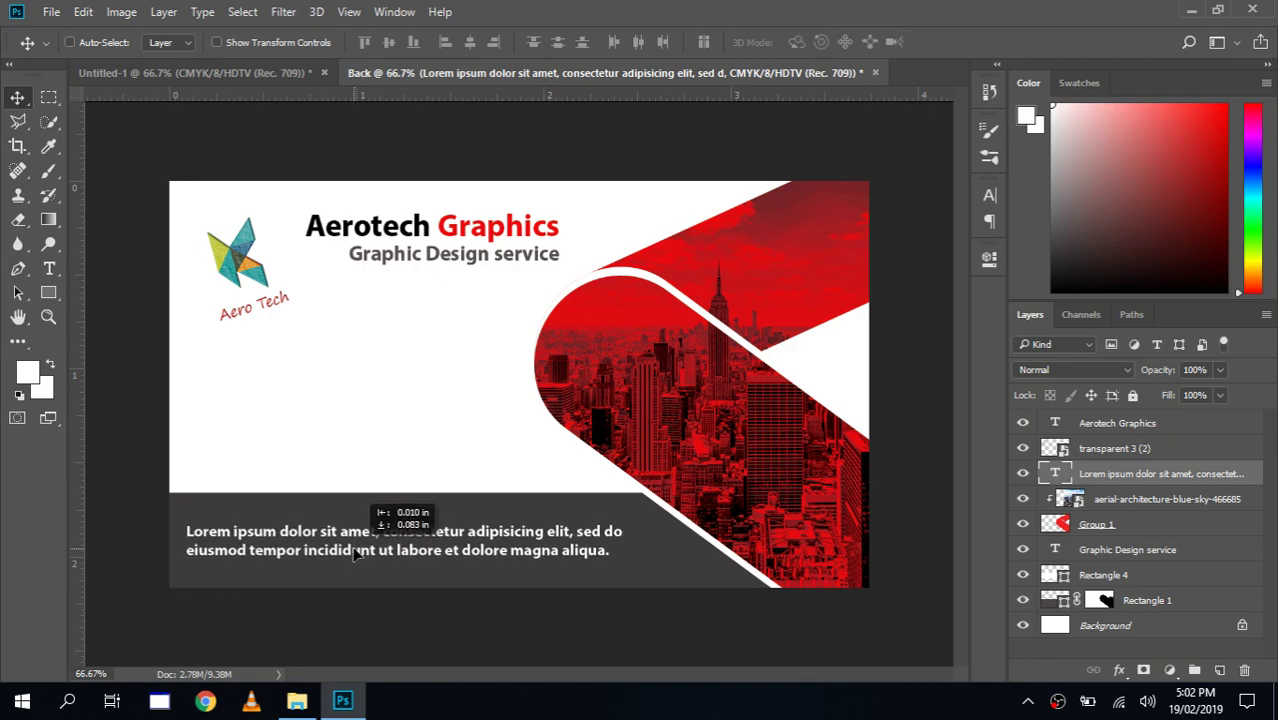
{"action": "key", "text": "ctrl"}
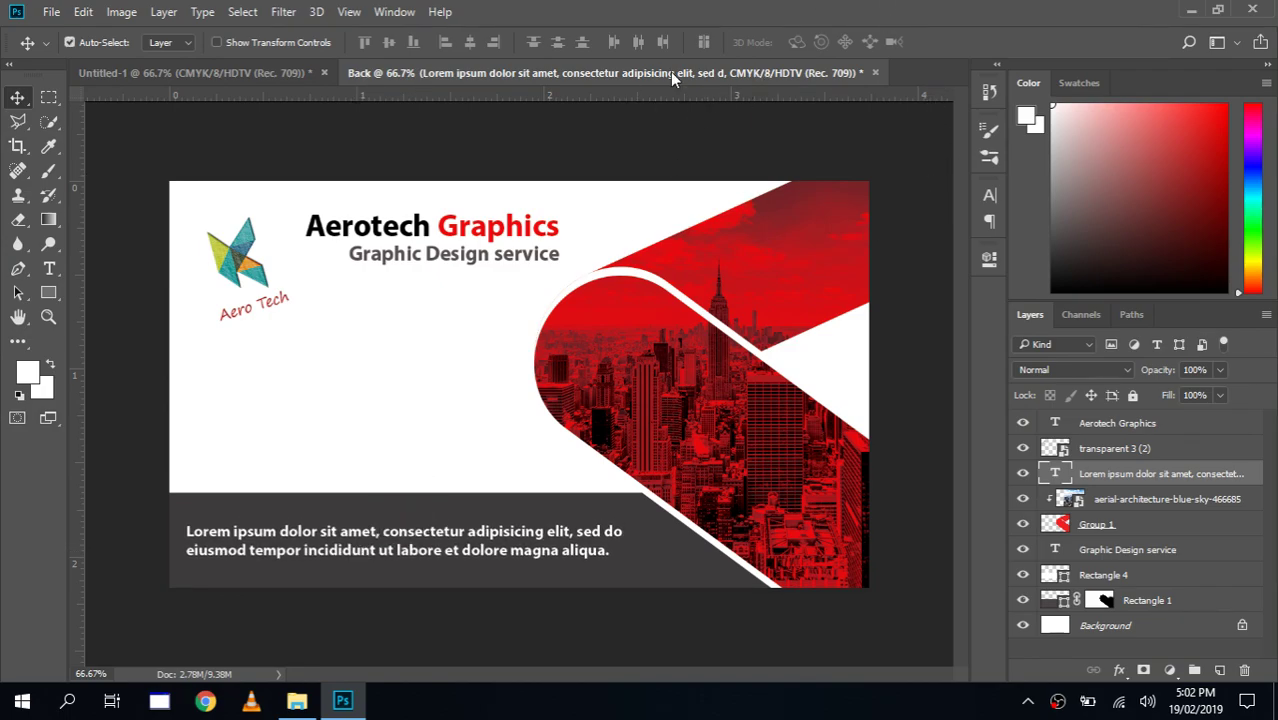
- In the Untitled-1 front card, group all layers into Group 1 and merge the group
{"action": "left_click", "coordinate": [243, 73]}
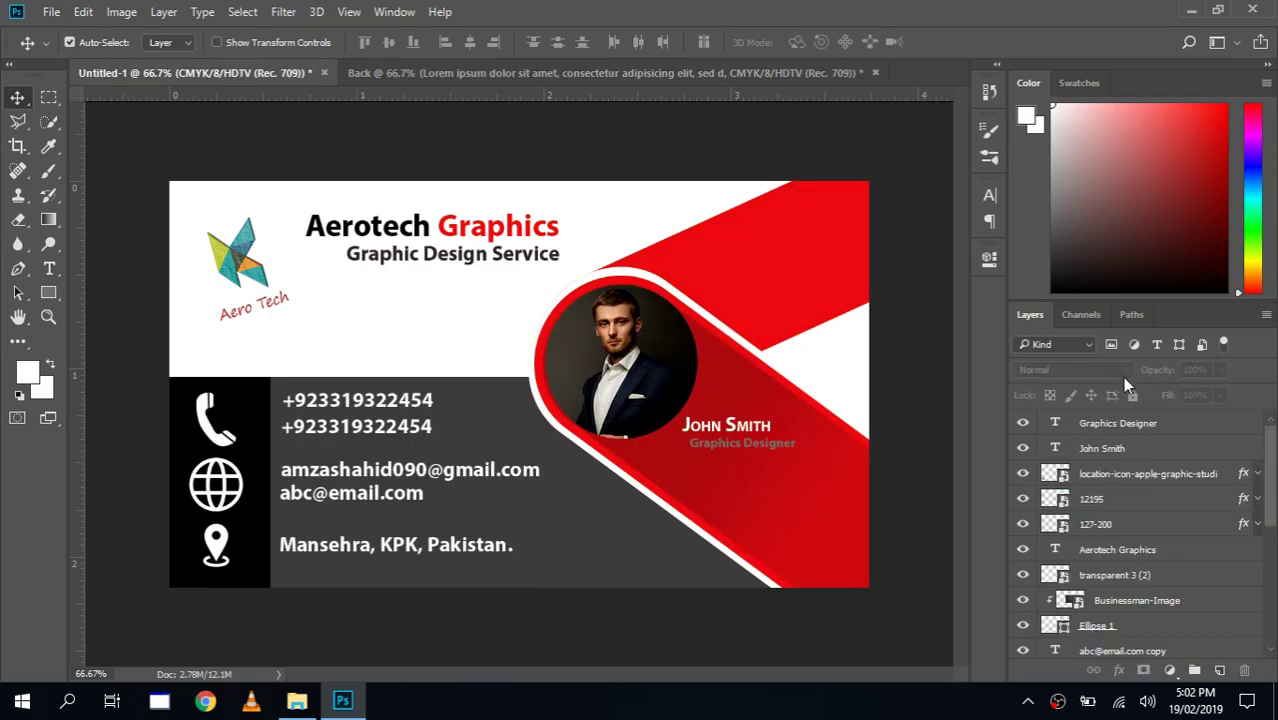
{"action": "left_click", "coordinate": [1133, 425]}
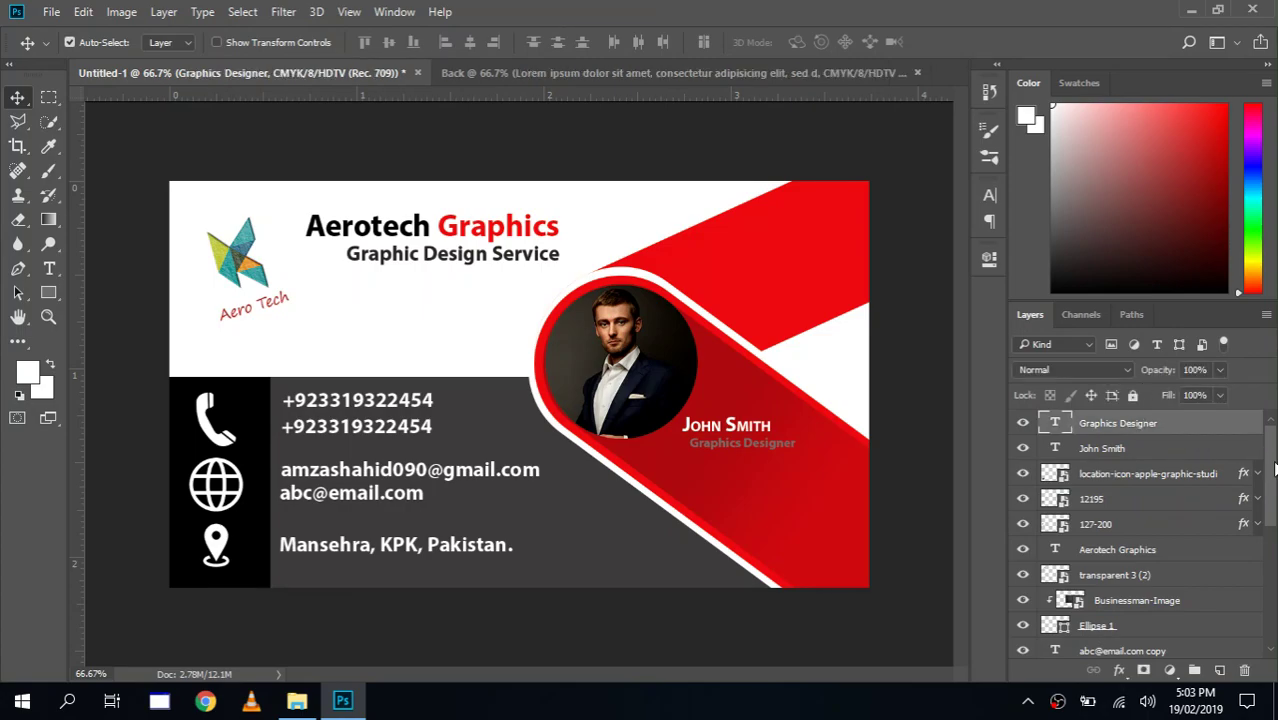
{"action": "left_click_drag", "start_coordinate": [1274, 475], "coordinate": [1274, 625]}
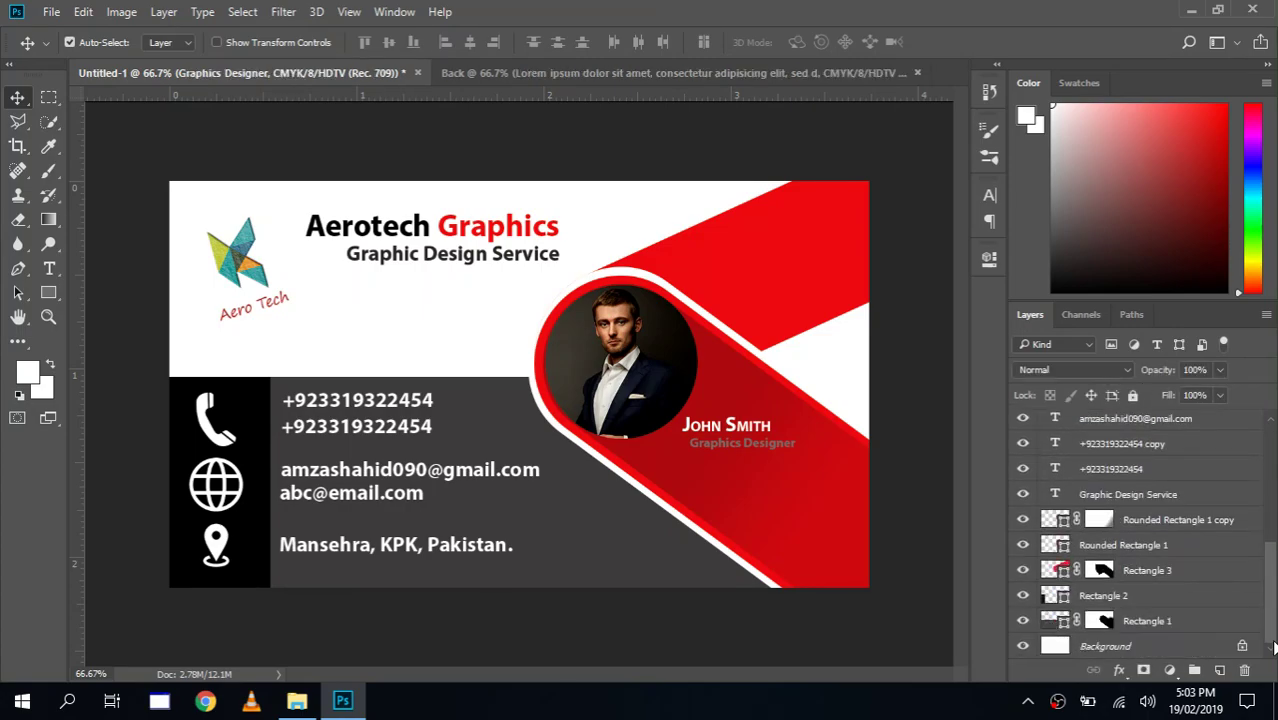
{"action": "left_click", "coordinate": [1140, 621], "text": "shift"}
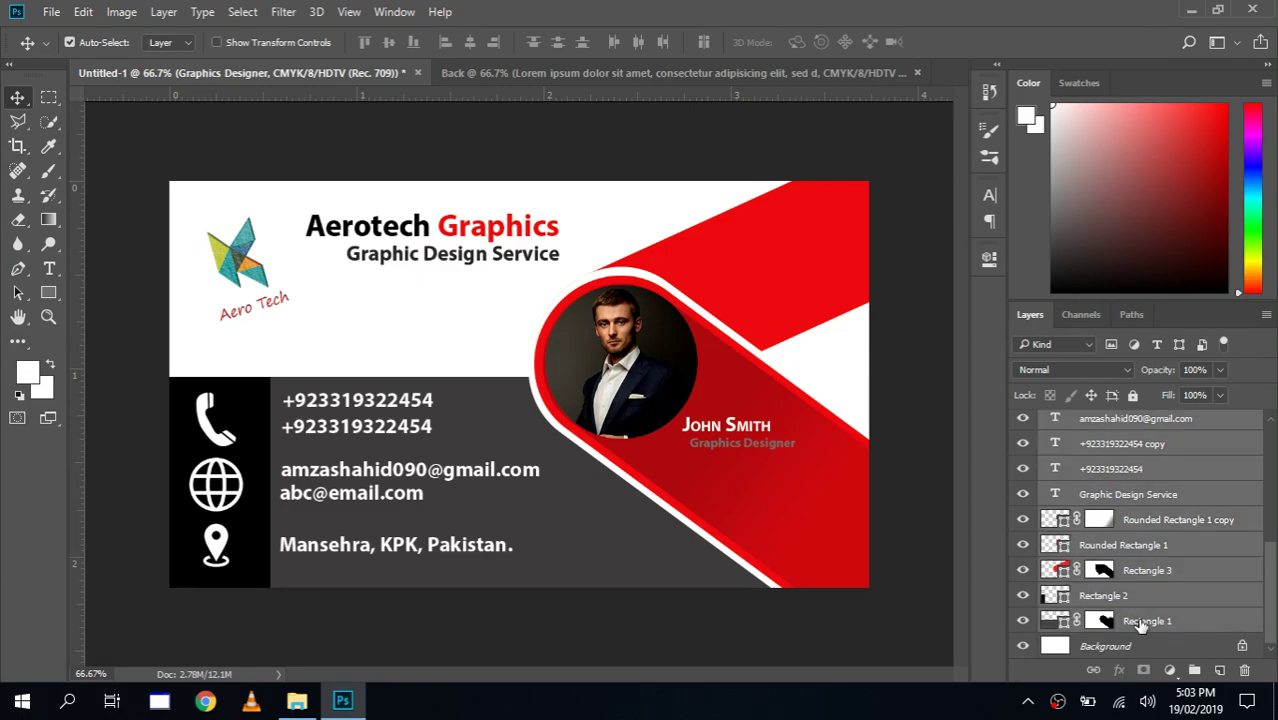
{"action": "left_click_drag", "start_coordinate": [1140, 621], "coordinate": [1196, 670]}
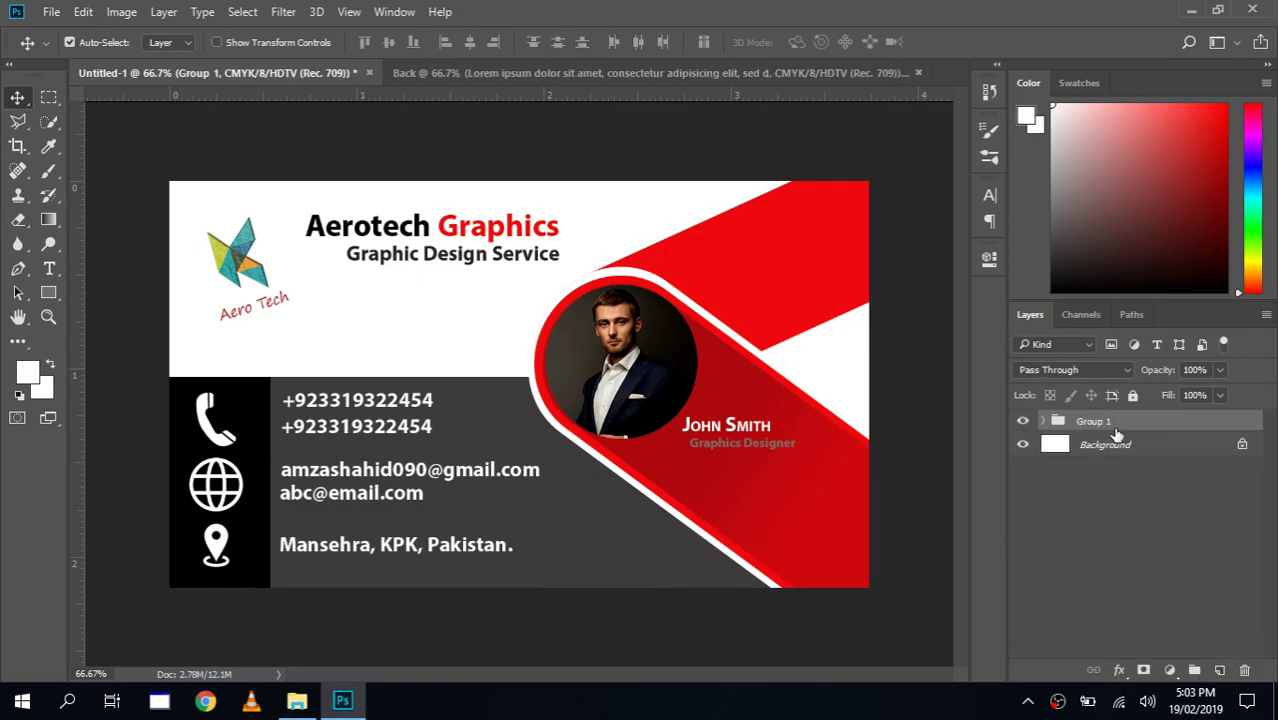
{"action": "right_click", "coordinate": [1117, 433]}
{"action": "left_click", "coordinate": [962, 496]}
- In the Back card, merge layers Aerotech Graphics through Rectangle 1 into one layer
{"action": "left_click", "coordinate": [541, 72]}
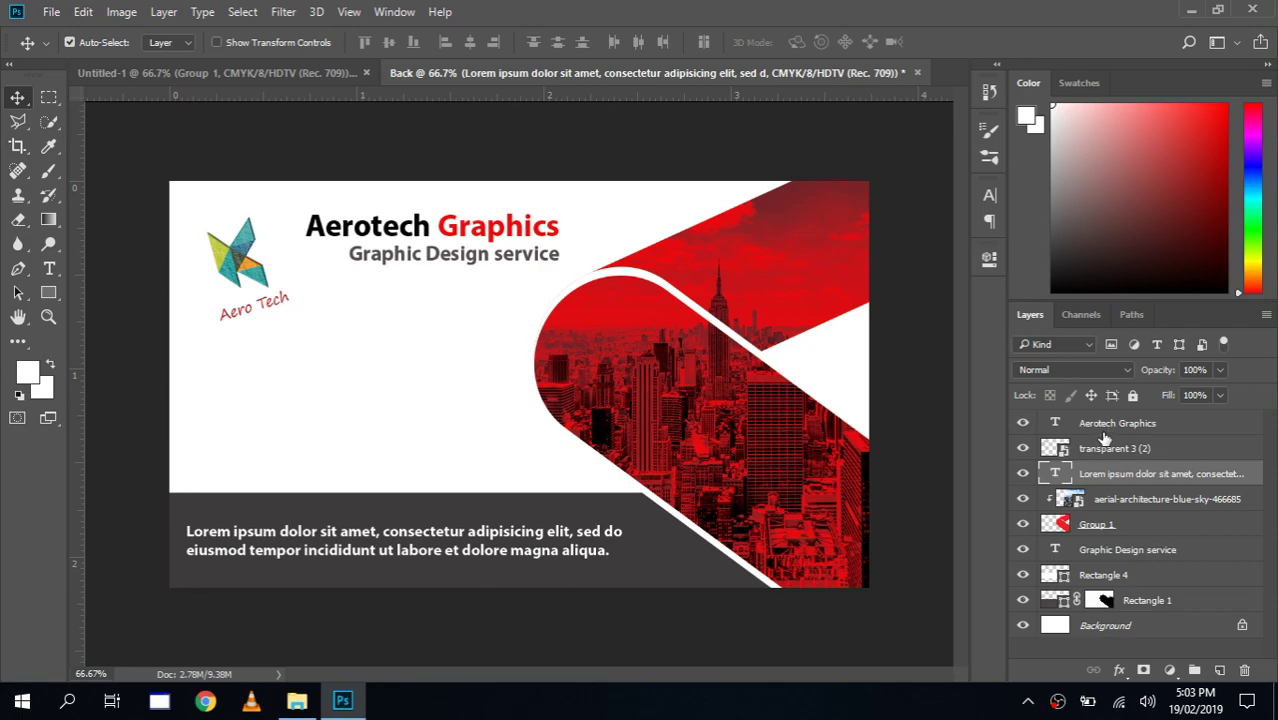
{"action": "left_click", "coordinate": [1100, 432]}
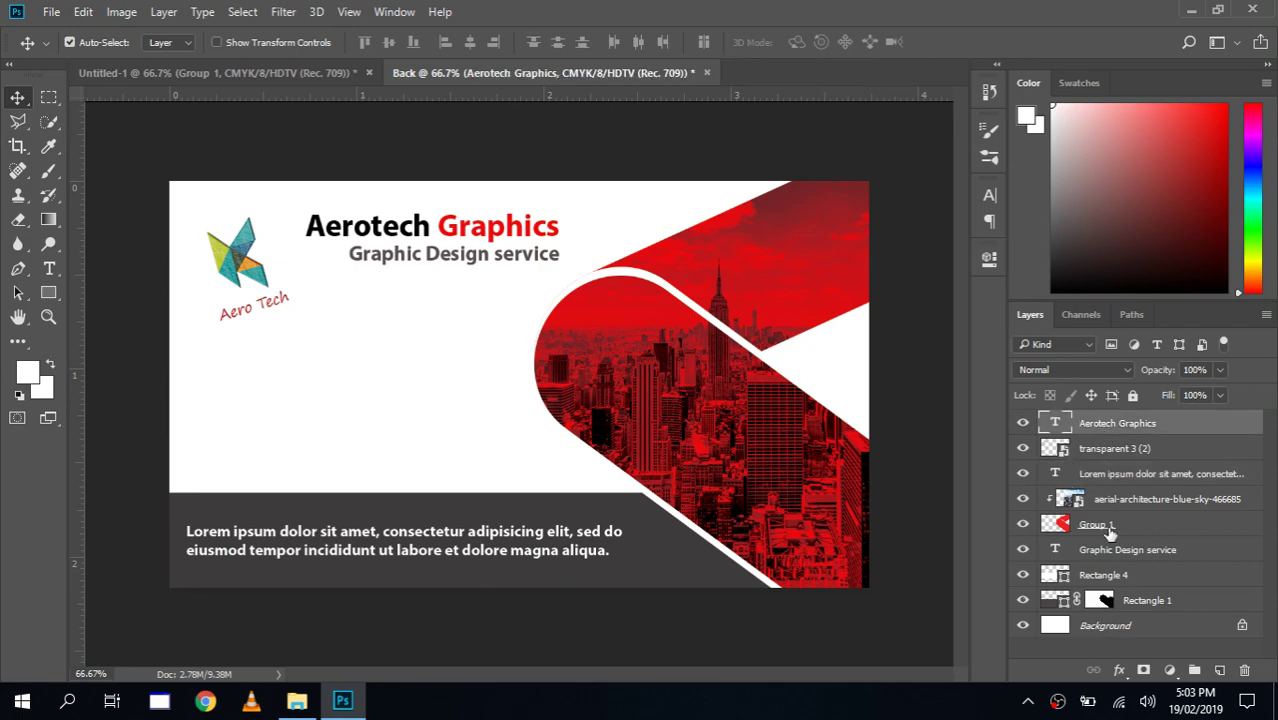
{"action": "left_click", "coordinate": [1173, 599], "text": "ctrl"}
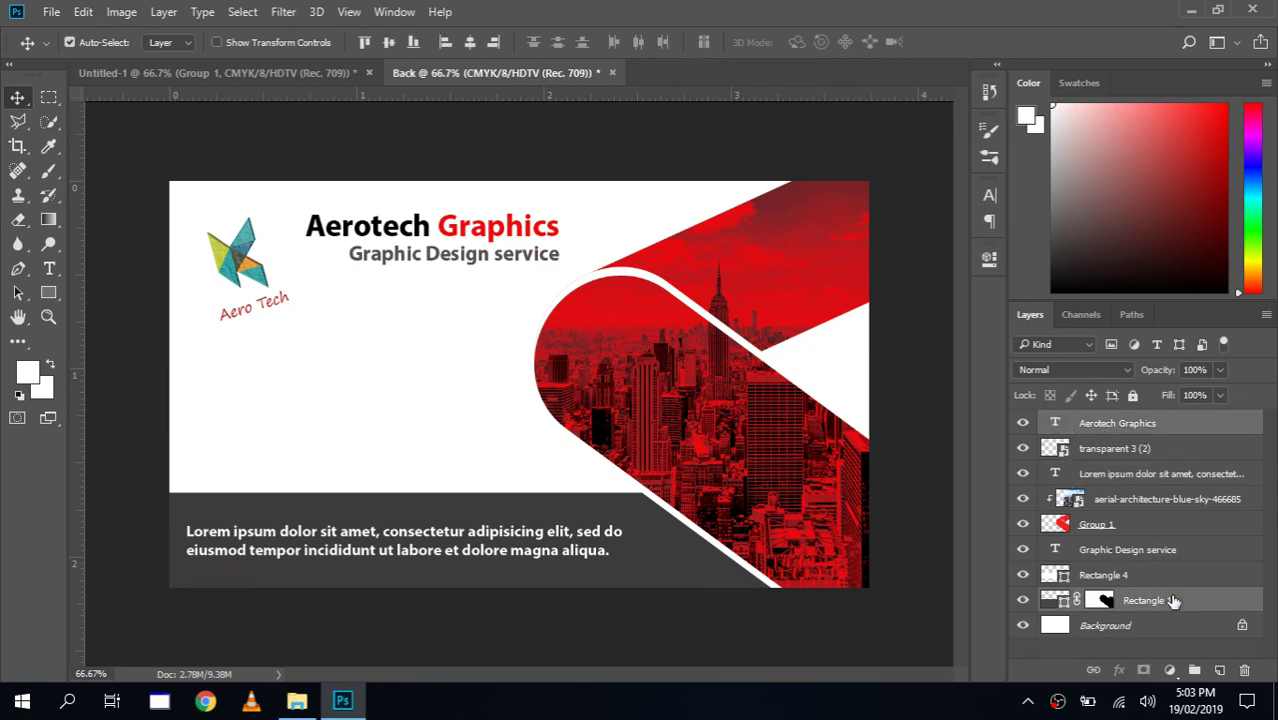
{"action": "left_click", "coordinate": [1141, 436]}
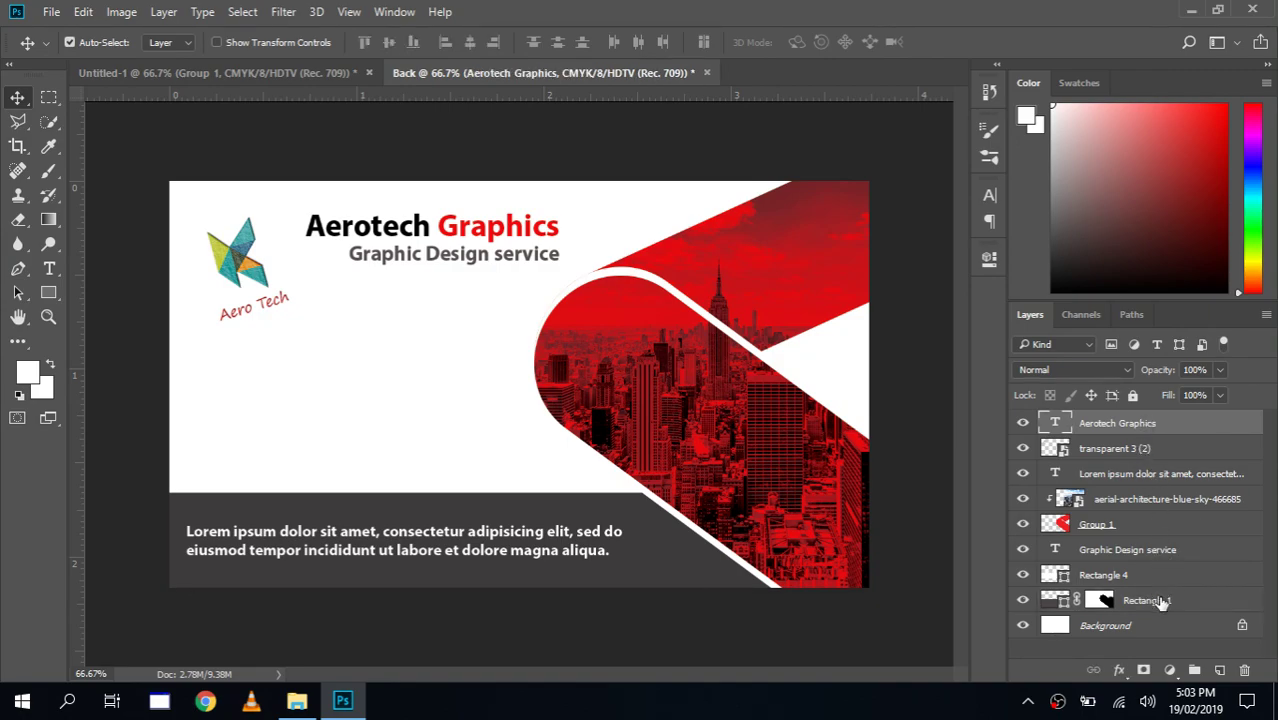
{"action": "left_click", "coordinate": [1160, 600], "text": "shift"}
{"action": "right_click", "coordinate": [1158, 596]}
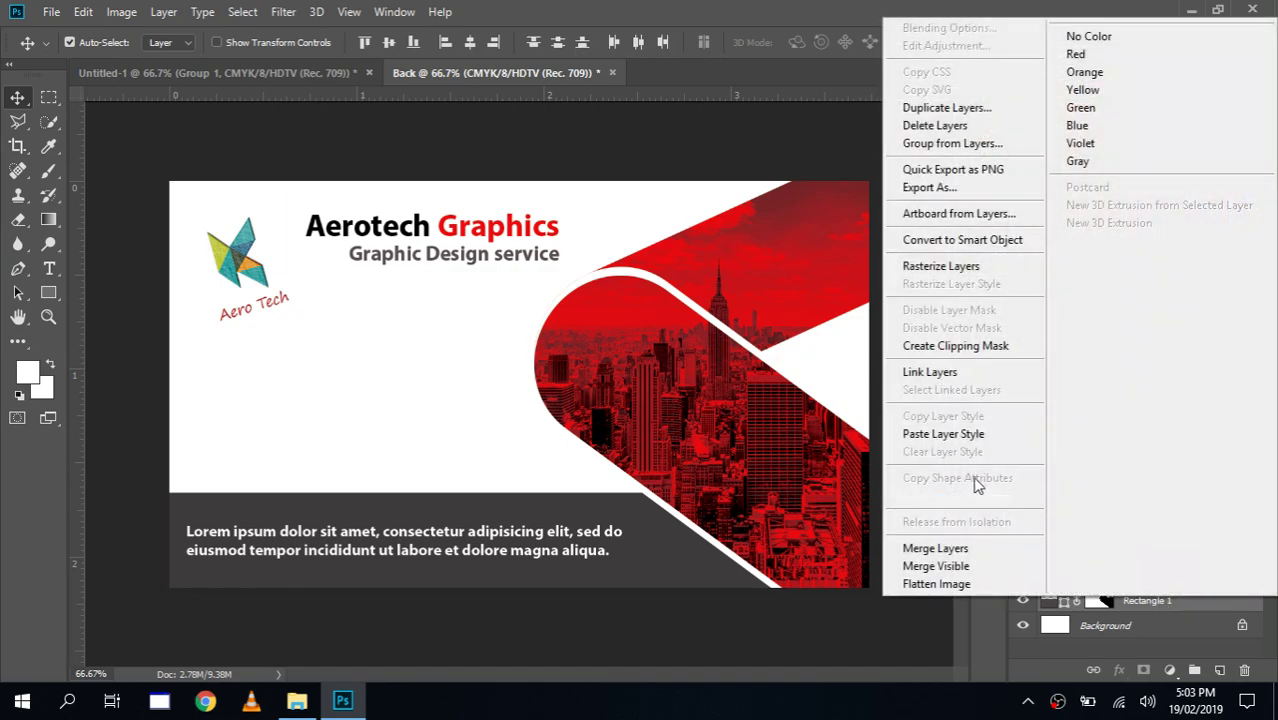
{"action": "left_click", "coordinate": [934, 548]}
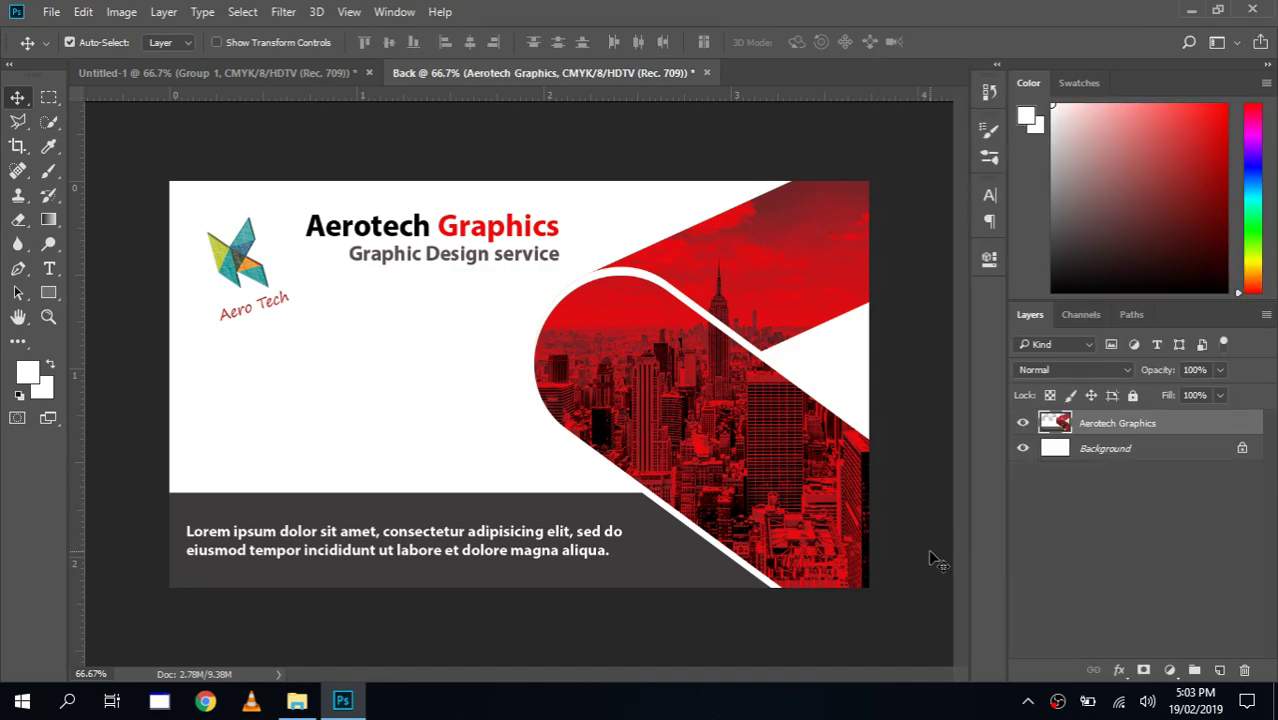
- Add a layer named BG below Aerotech Graphics and fill it with white
{"action": "left_click", "coordinate": [1218, 670]}
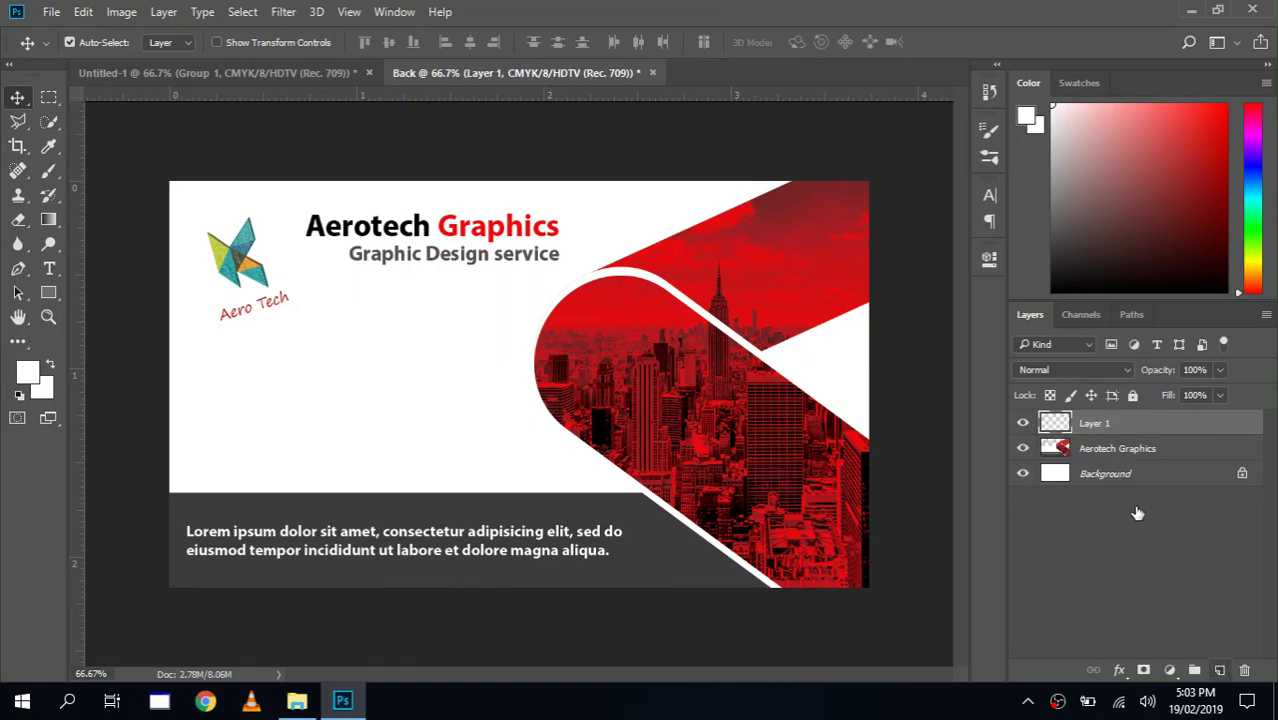
{"action": "double_click", "coordinate": [1095, 423]}
{"action": "type", "text": "BG"}
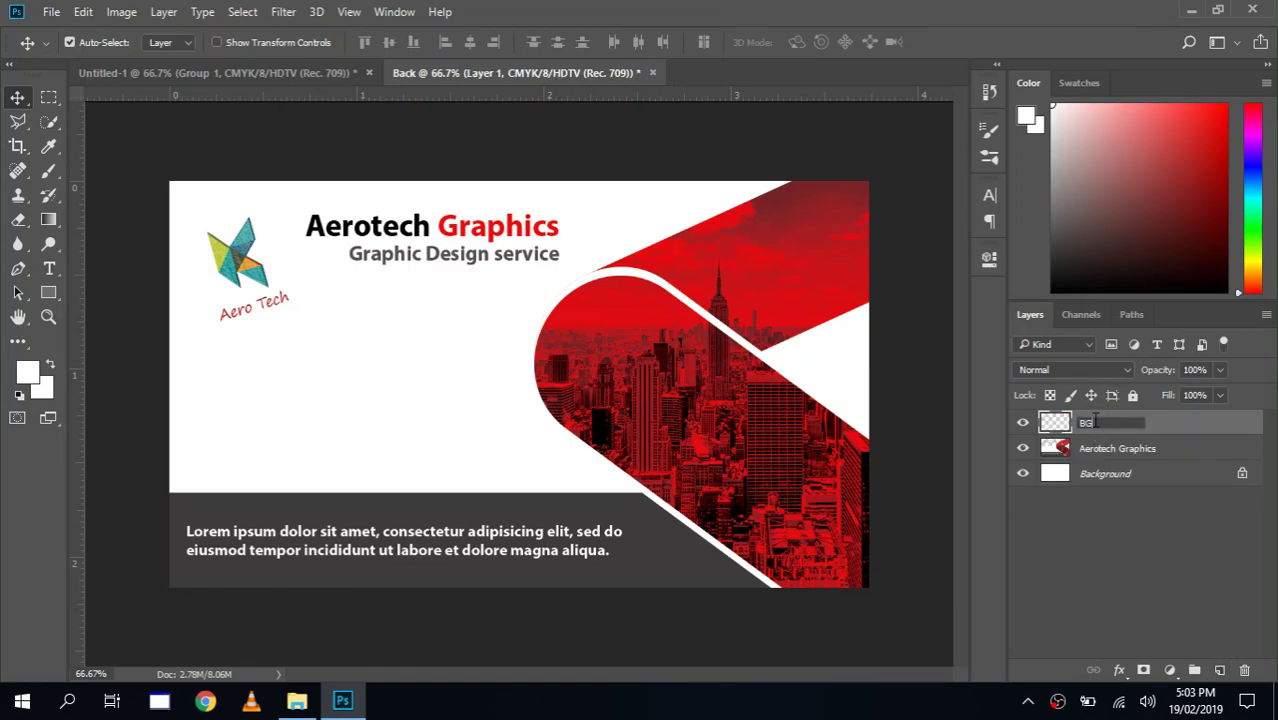
{"action": "key", "text": "Return"}
{"action": "left_click_drag", "start_coordinate": [1094, 427], "coordinate": [1066, 458]}
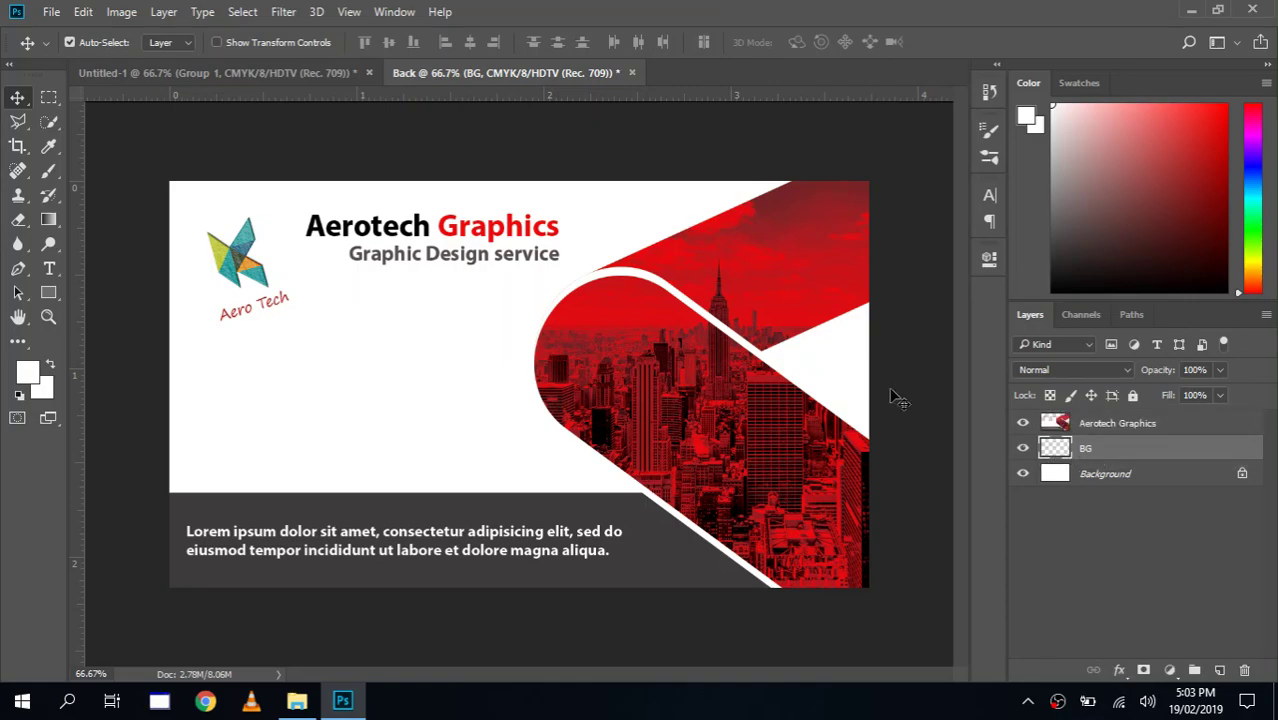
{"action": "left_click", "coordinate": [83, 11]}
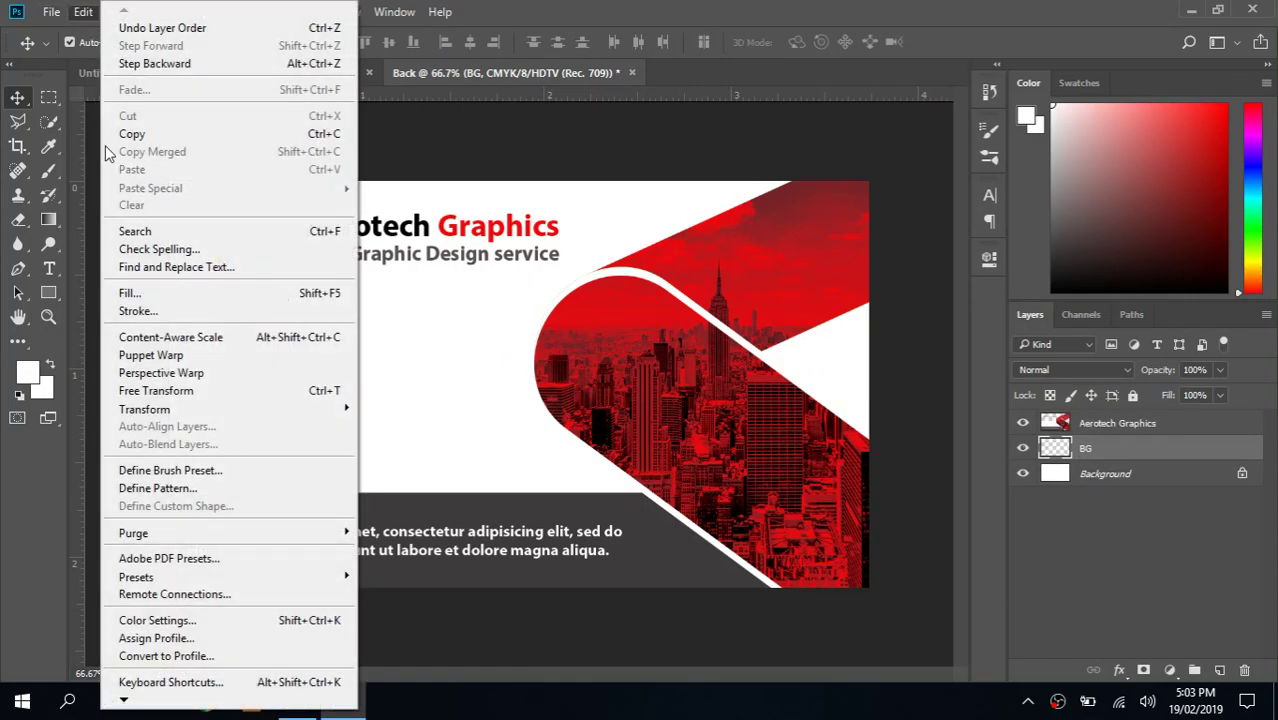
{"action": "left_click", "coordinate": [165, 293]}
{"action": "left_click", "coordinate": [758, 190]}
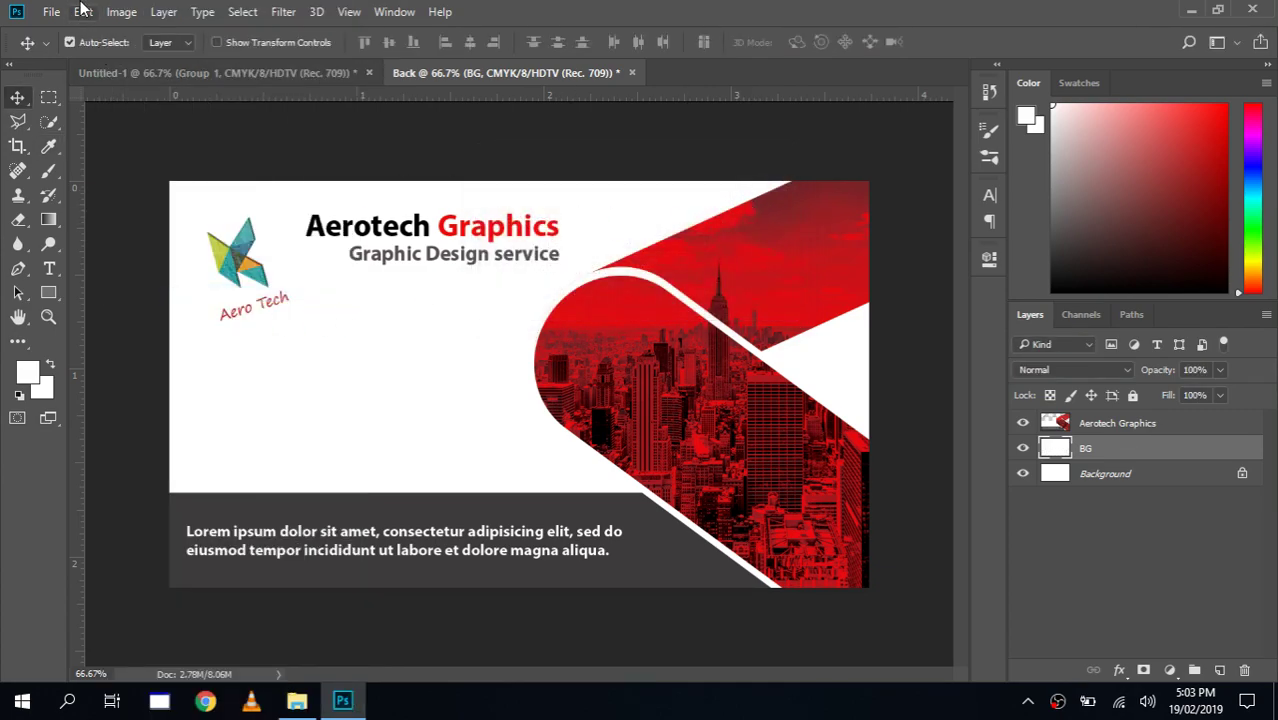
- In the front card, add a white-filled BG layer under Group 1 and merge them
{"action": "left_click", "coordinate": [244, 73]}
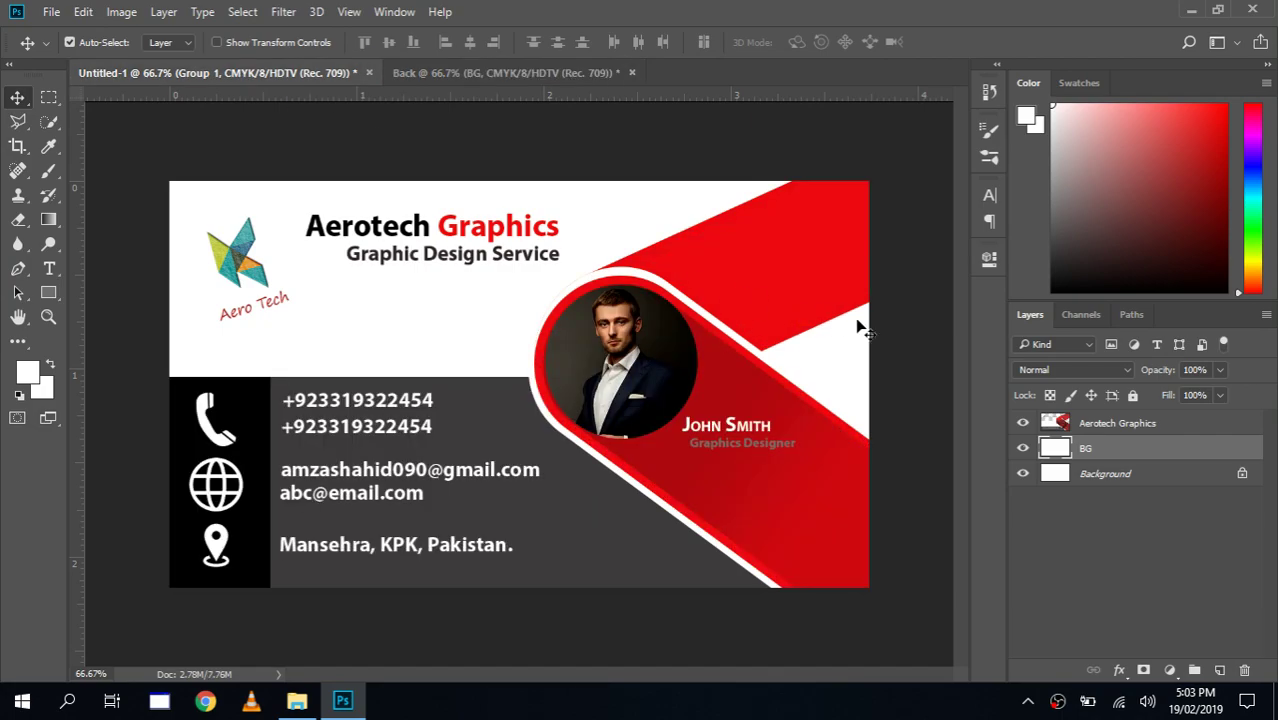
{"action": "left_click", "coordinate": [1219, 669]}
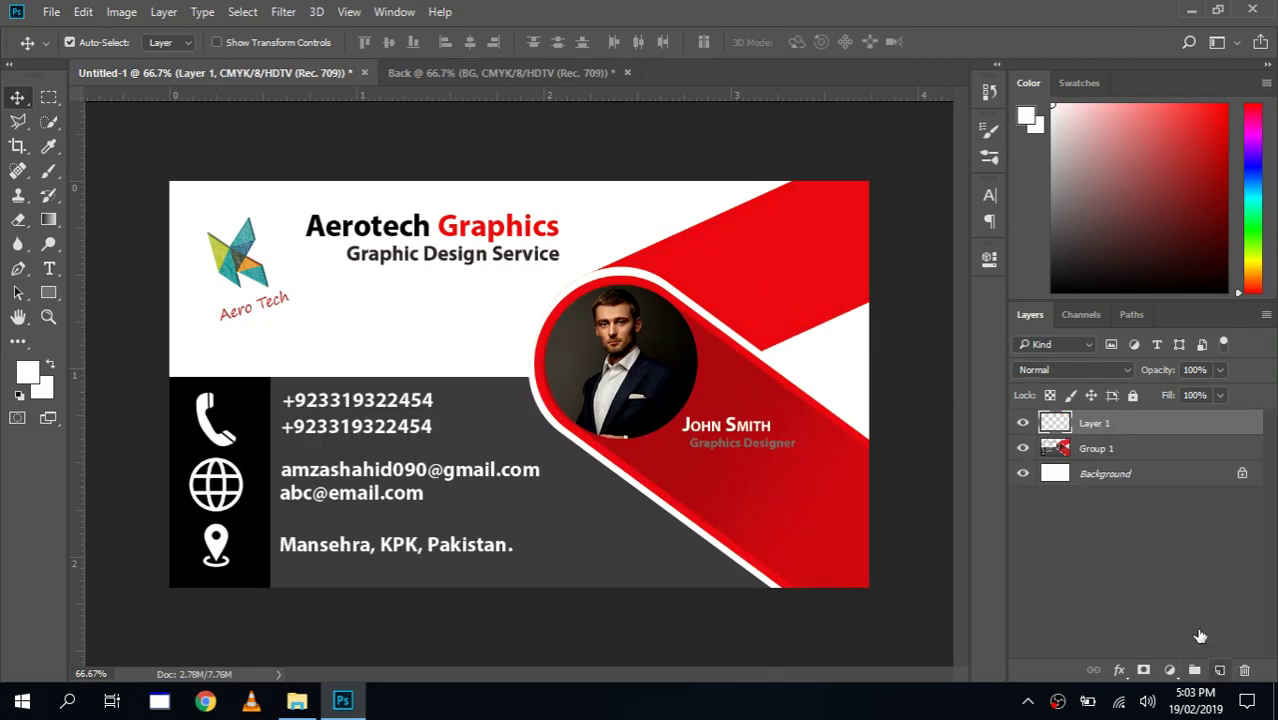
{"action": "double_click", "coordinate": [1096, 424]}
{"action": "type", "text": "BG"}
{"action": "key", "text": "Return"}
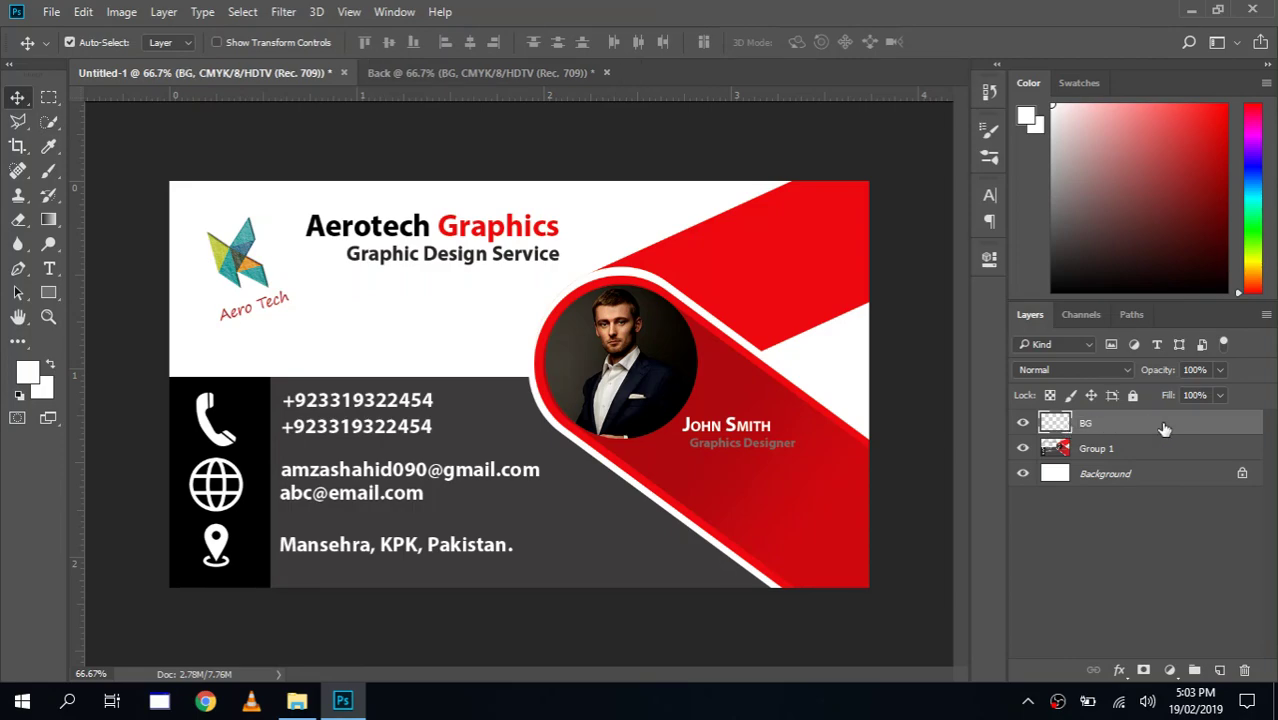
{"action": "left_click_drag", "start_coordinate": [1160, 449], "coordinate": [1157, 463]}
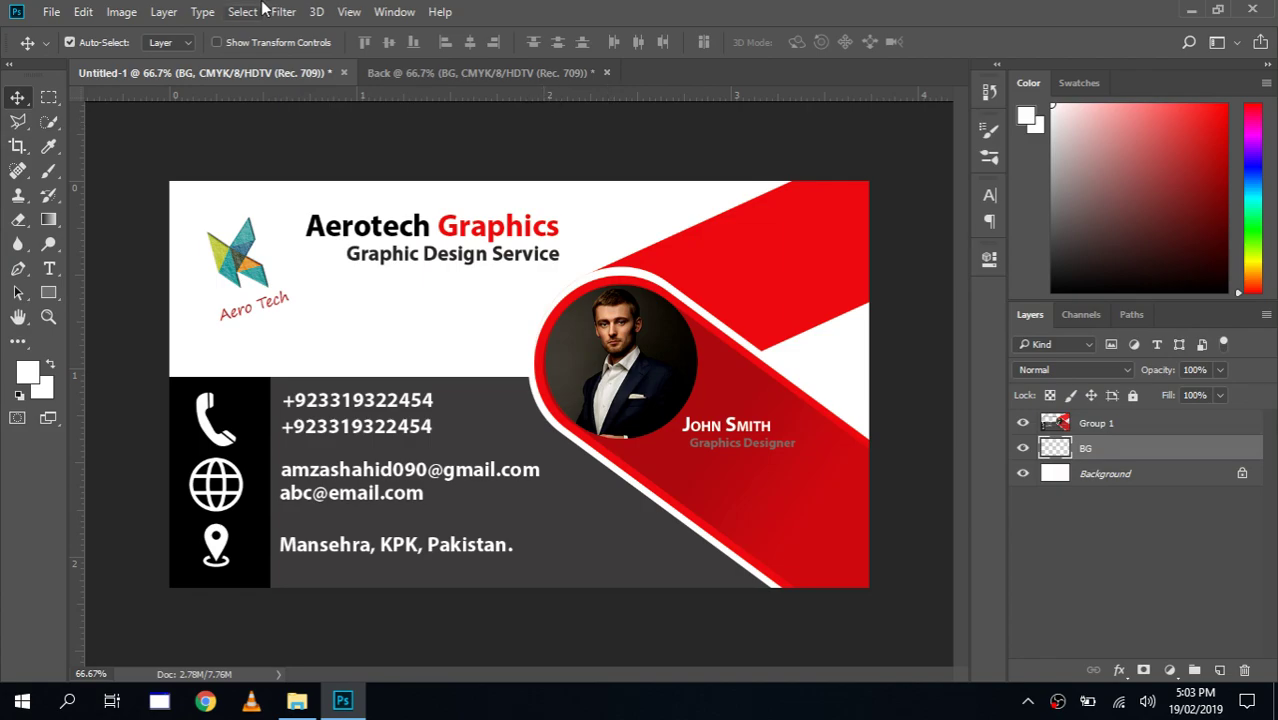
{"action": "left_click", "coordinate": [83, 11]}
{"action": "left_click", "coordinate": [137, 294]}
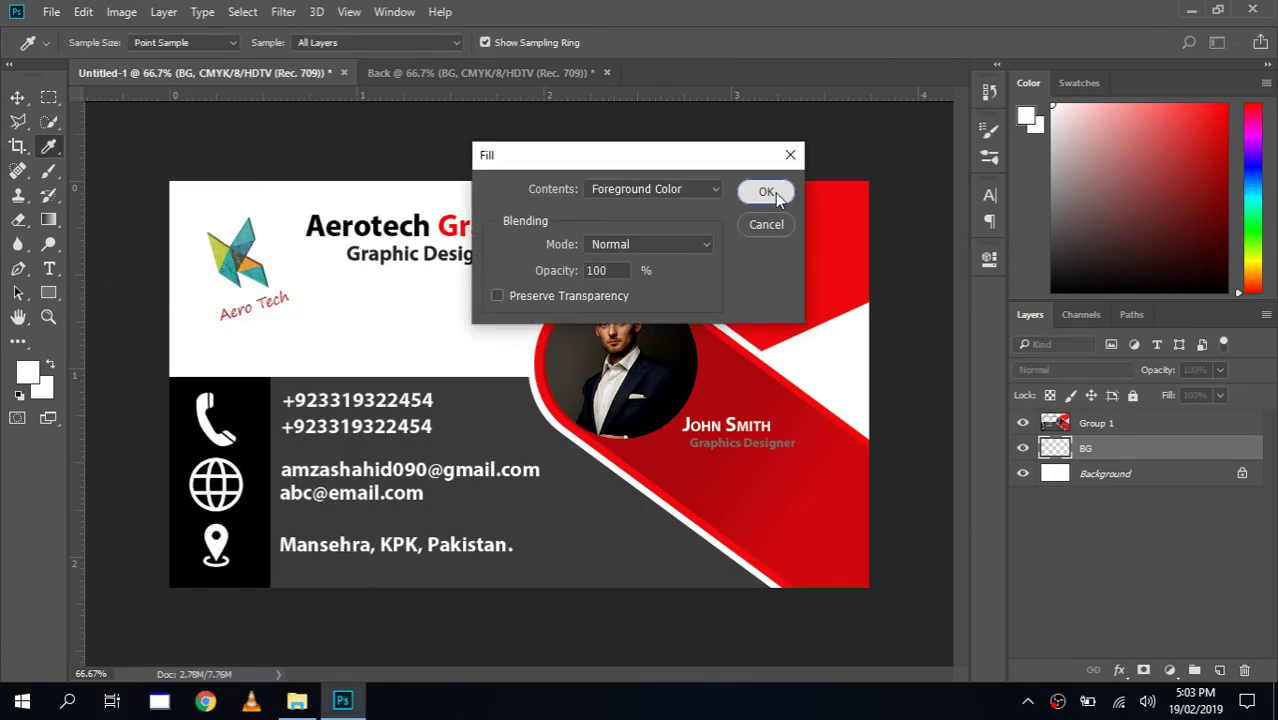
{"action": "left_click", "coordinate": [765, 191]}
{"action": "left_click", "coordinate": [1100, 428], "text": "shift"}
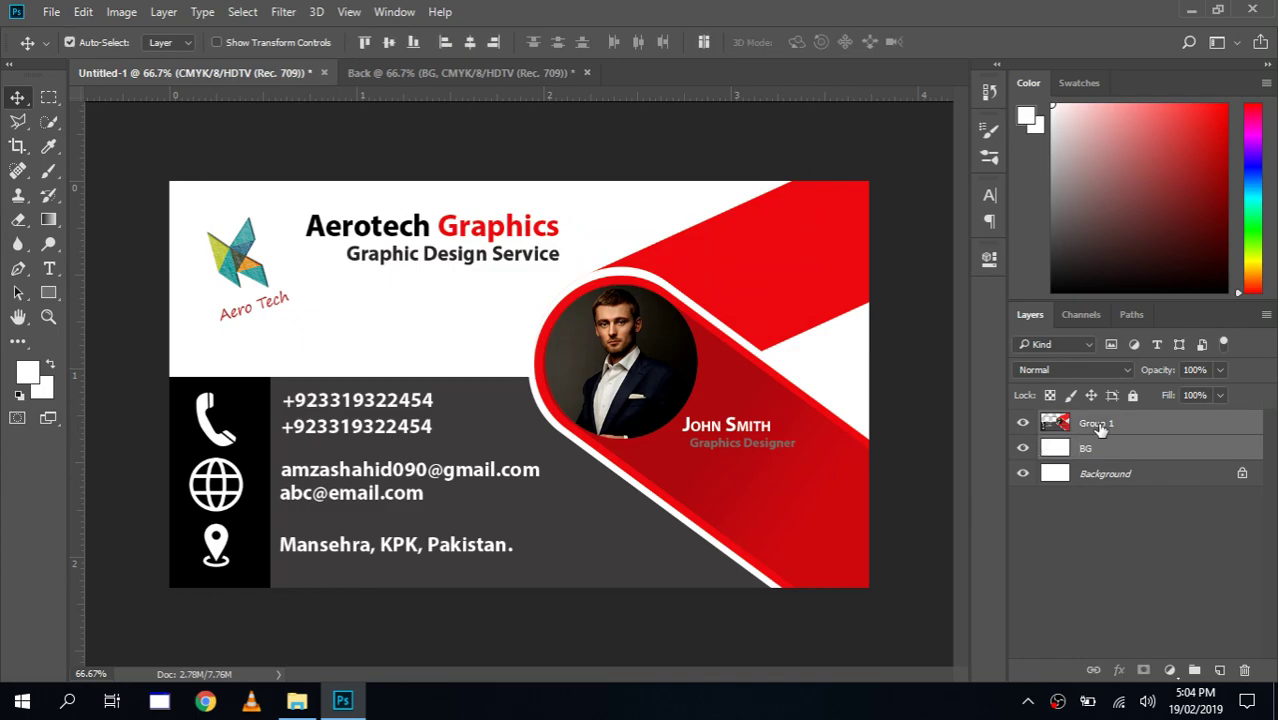
{"action": "right_click", "coordinate": [1066, 446]}
{"action": "left_click", "coordinate": [776, 636]}
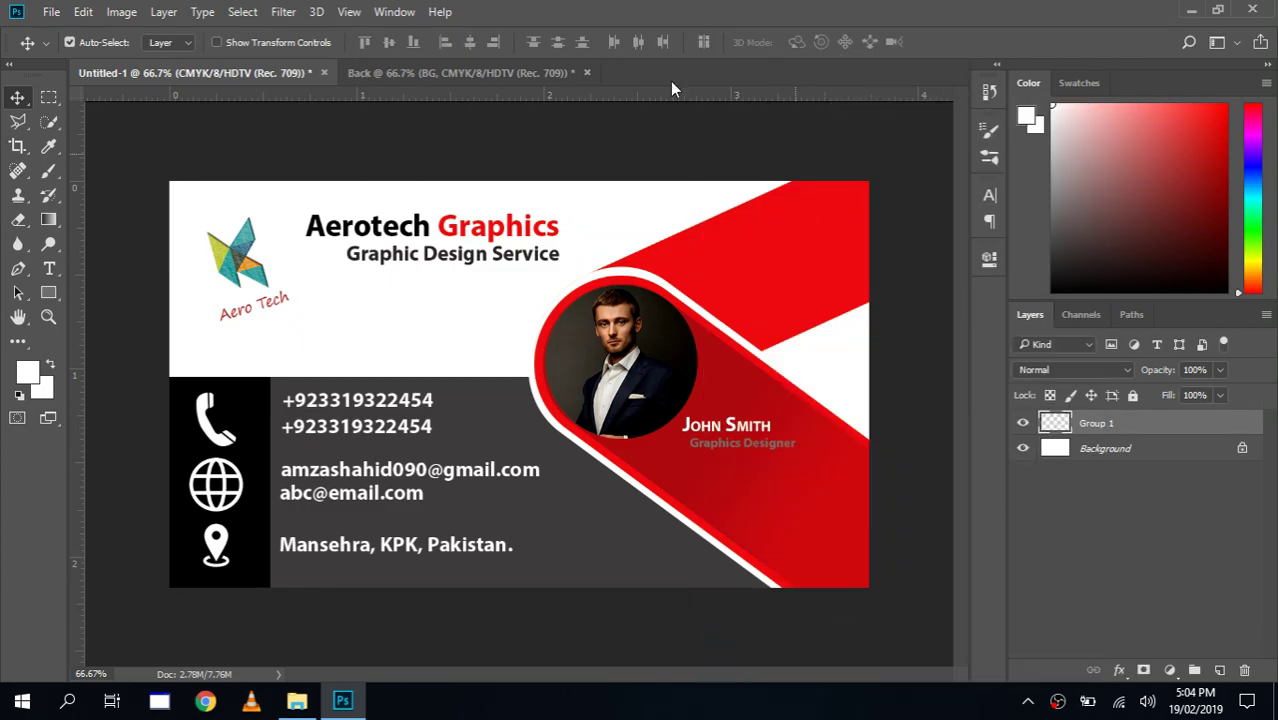
- Merge the back card's Aerotech Graphics and BG layers into one layer
{"action": "left_click", "coordinate": [558, 70]}
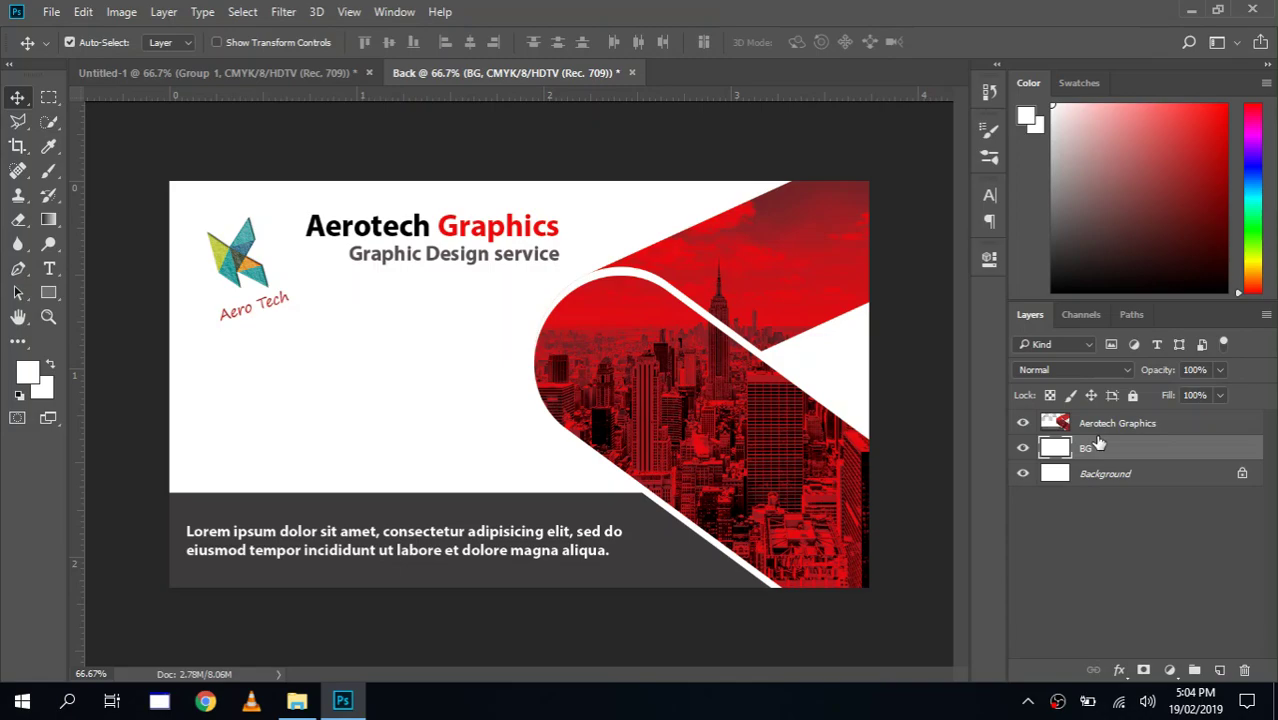
{"action": "left_click", "coordinate": [1103, 433]}
{"action": "right_click", "coordinate": [1103, 434]}
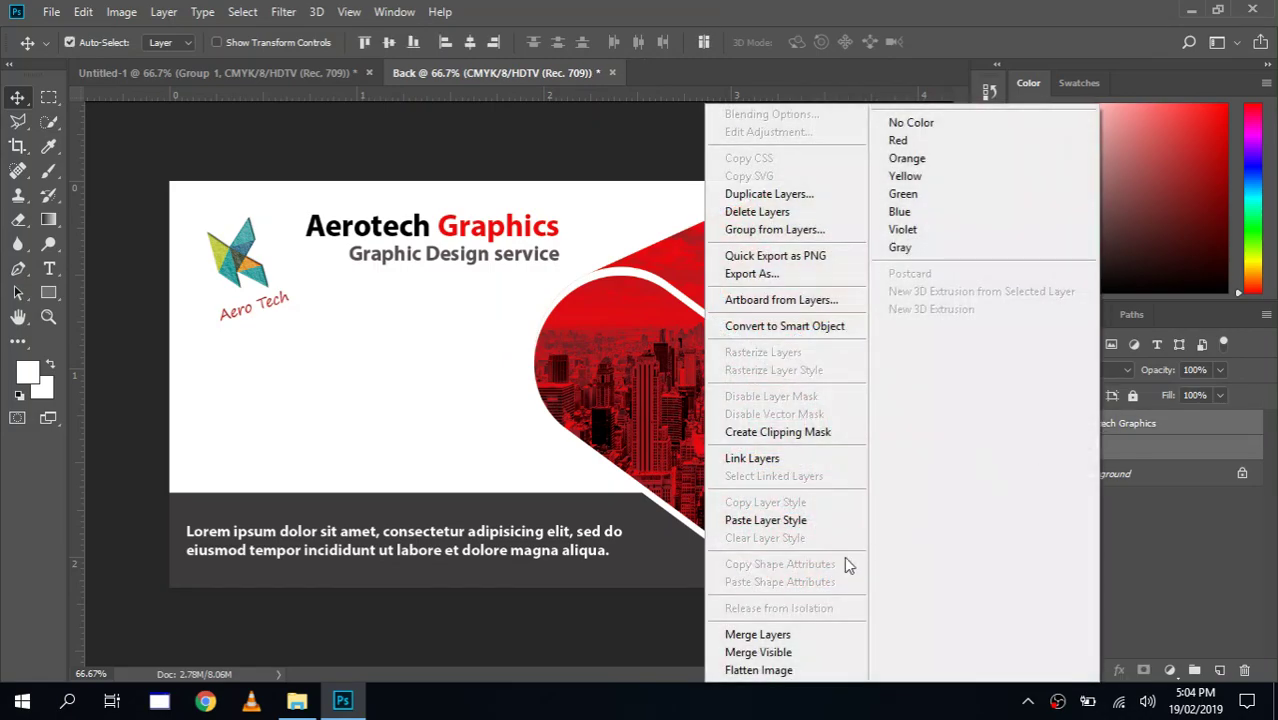
{"action": "left_click", "coordinate": [758, 635]}
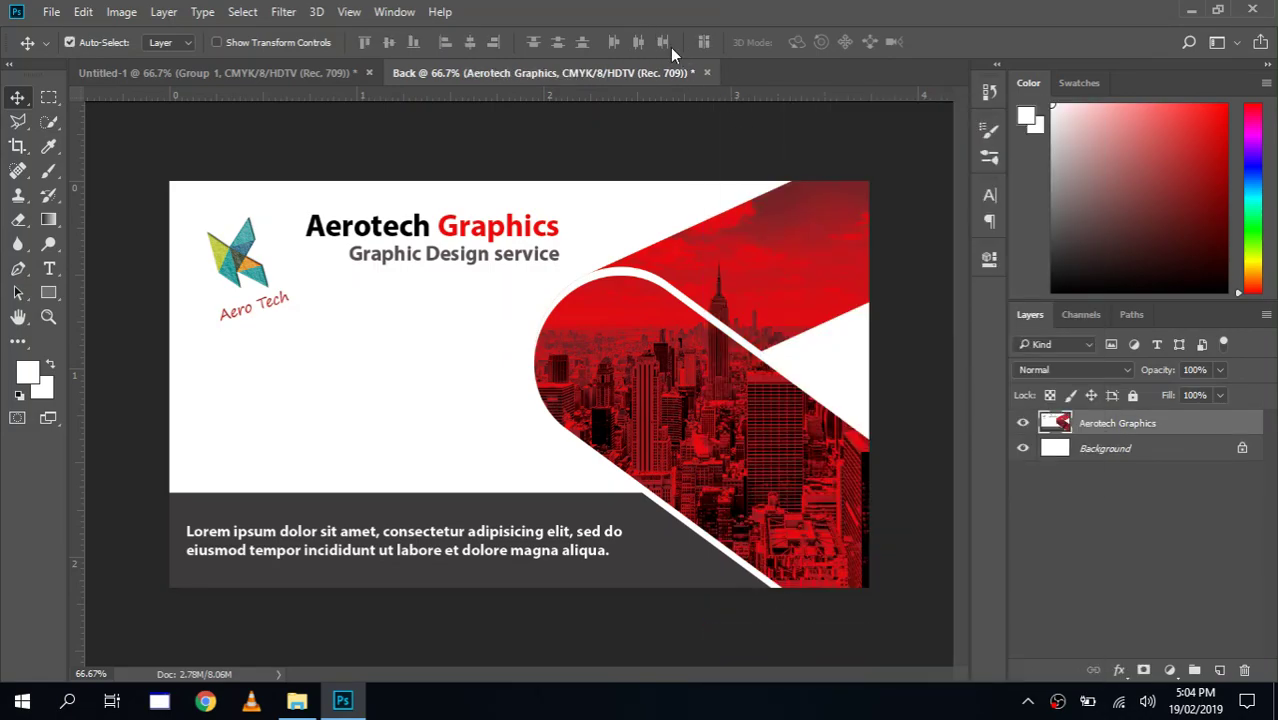
- Open Paid Mockup_1.psd from D:\Photoshop\Mokeup into Photoshop
{"action": "left_click", "coordinate": [296, 700]}
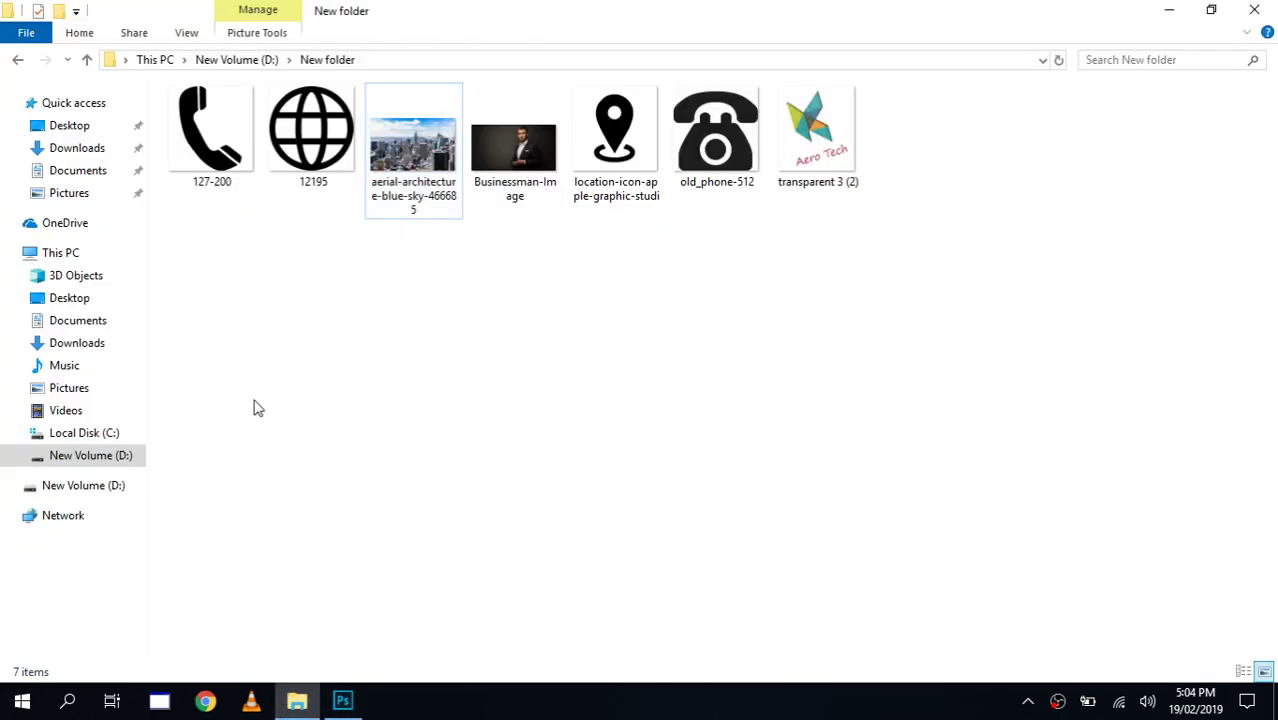
{"action": "left_click", "coordinate": [112, 465]}
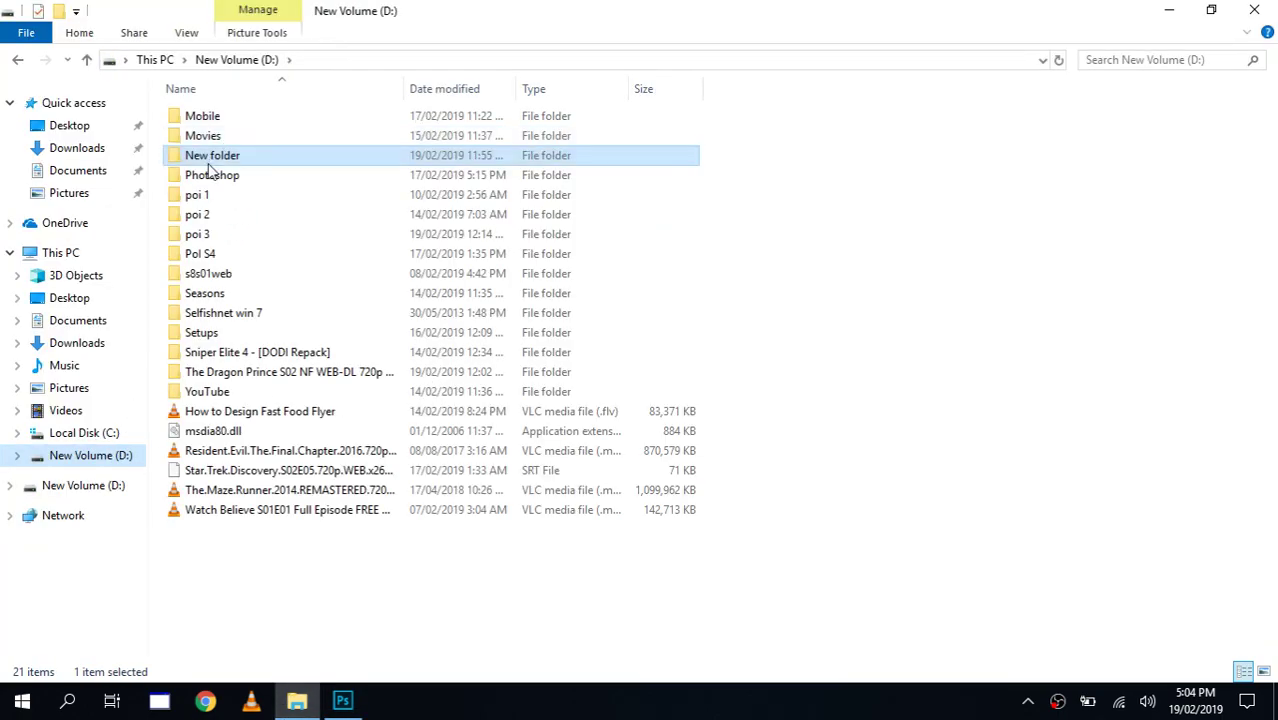
{"action": "left_click", "coordinate": [210, 175]}
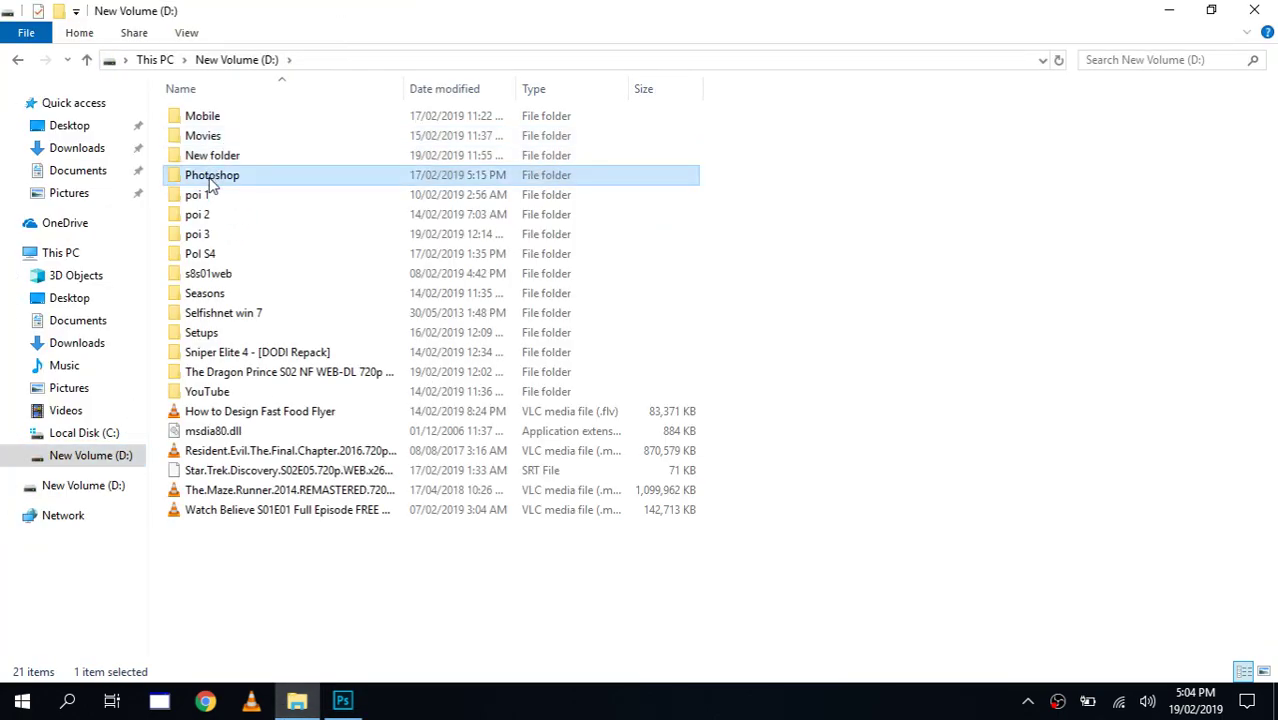
{"action": "double_click", "coordinate": [212, 178]}
{"action": "key", "text": "super+Down"}
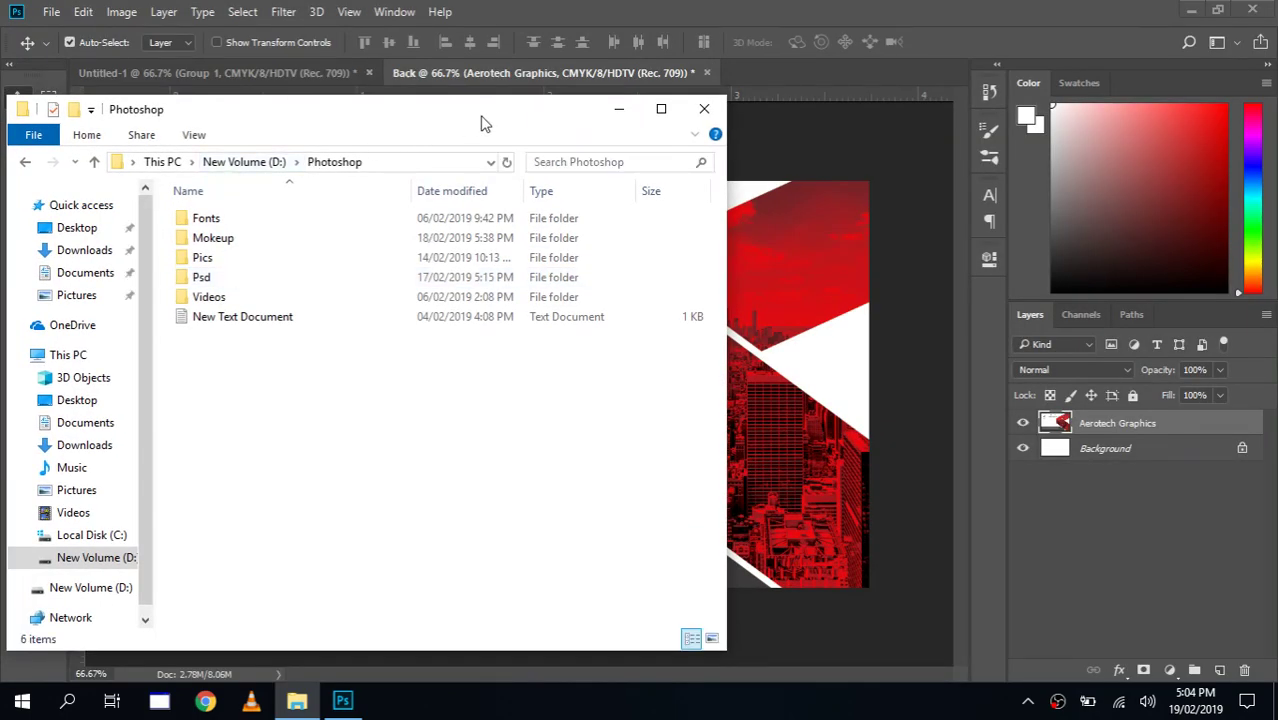
{"action": "double_click", "coordinate": [480, 122]}
{"action": "double_click", "coordinate": [265, 151]}
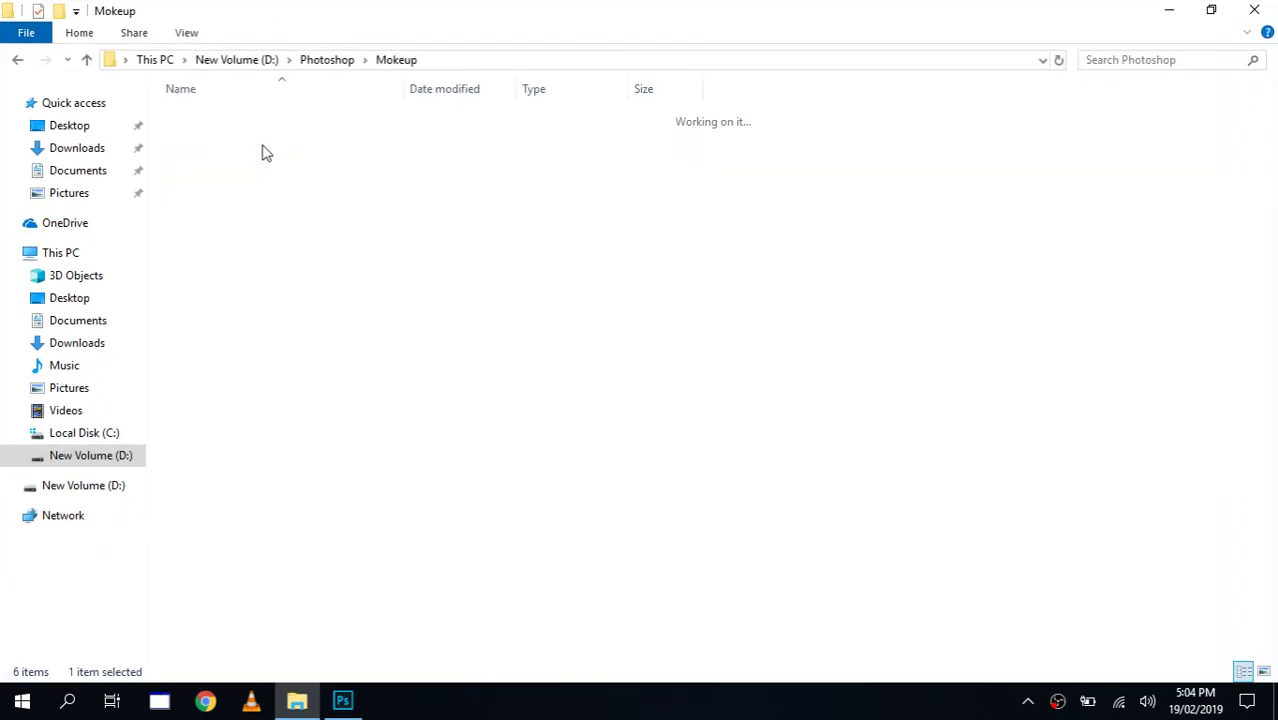
{"action": "left_click", "coordinate": [255, 166]}
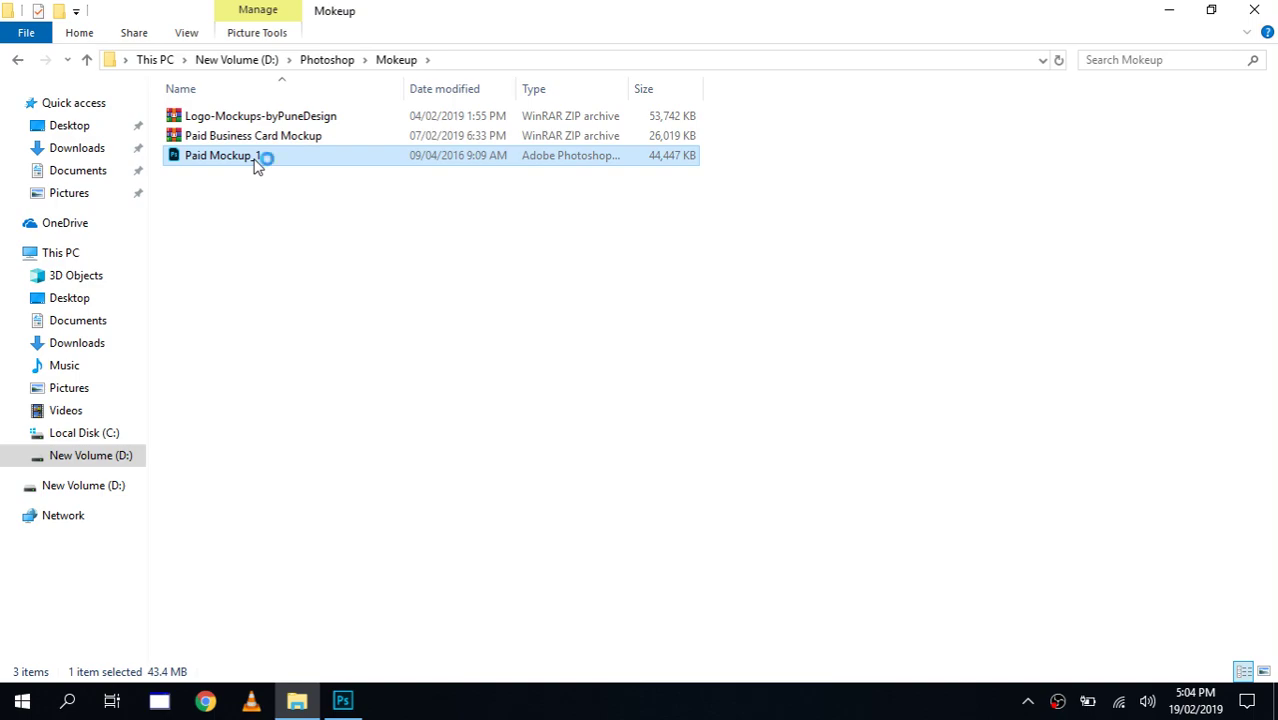
{"action": "left_click", "coordinate": [343, 700]}
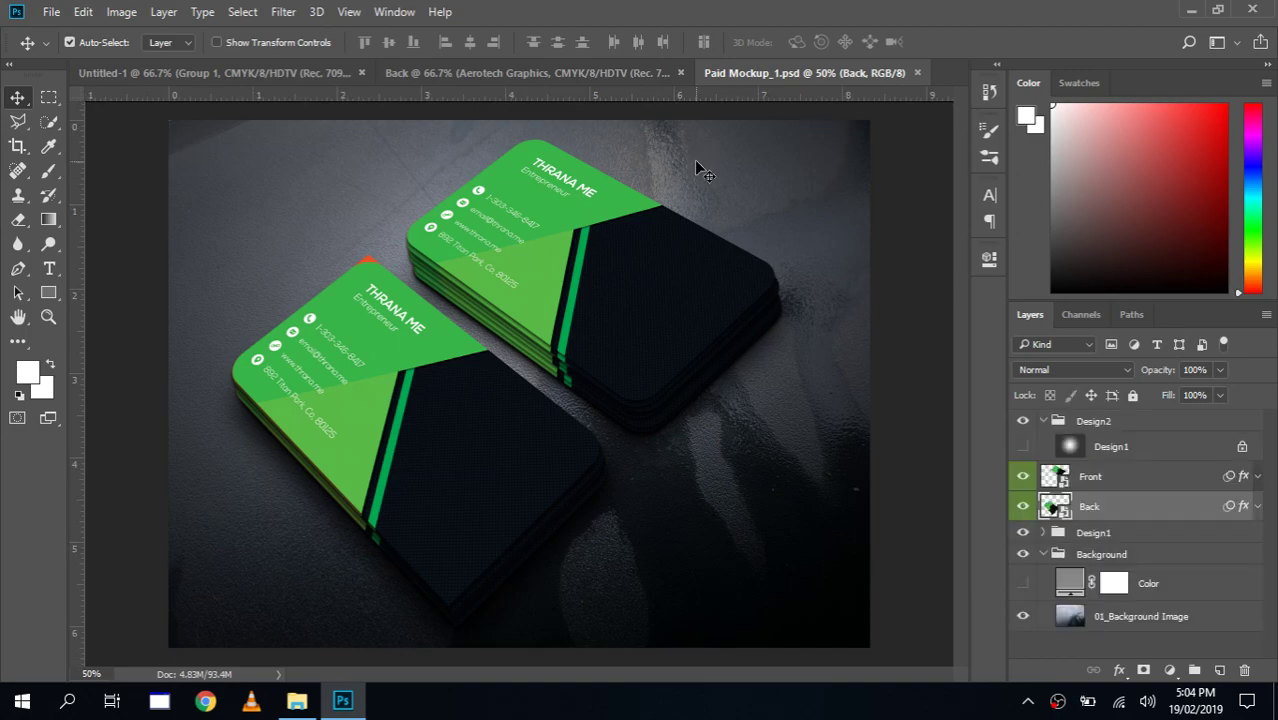
- Open the mockup's Front smart object and hide the green placeholder Layer 87
{"action": "left_click", "coordinate": [1095, 483]}
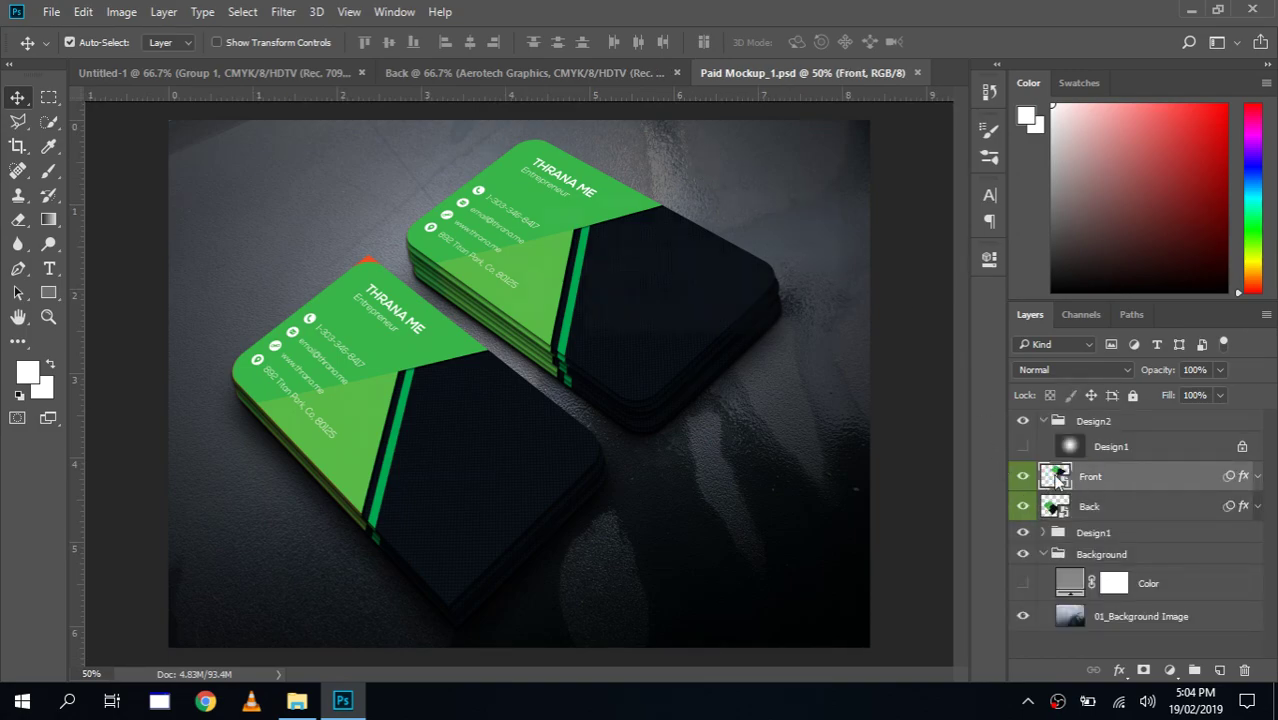
{"action": "double_click", "coordinate": [1057, 478]}
{"action": "left_click", "coordinate": [668, 293]}
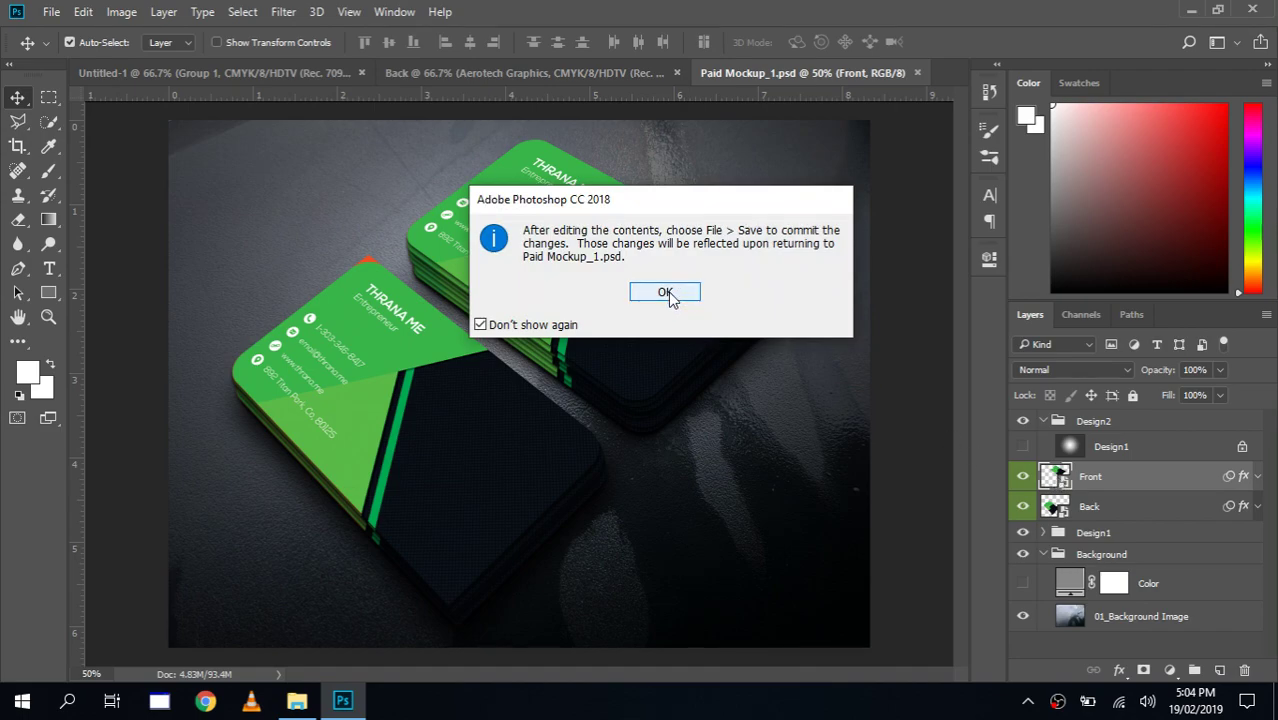
{"action": "left_click", "coordinate": [665, 292]}
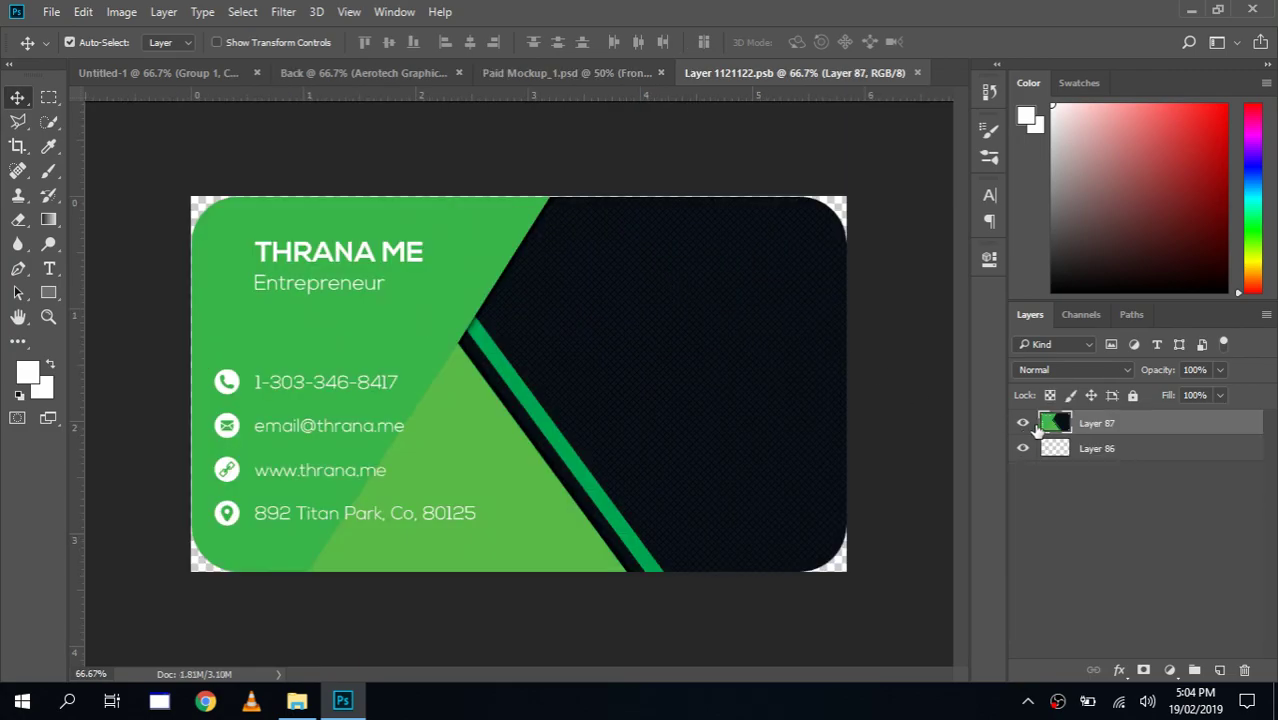
{"action": "left_click", "coordinate": [1023, 424]}
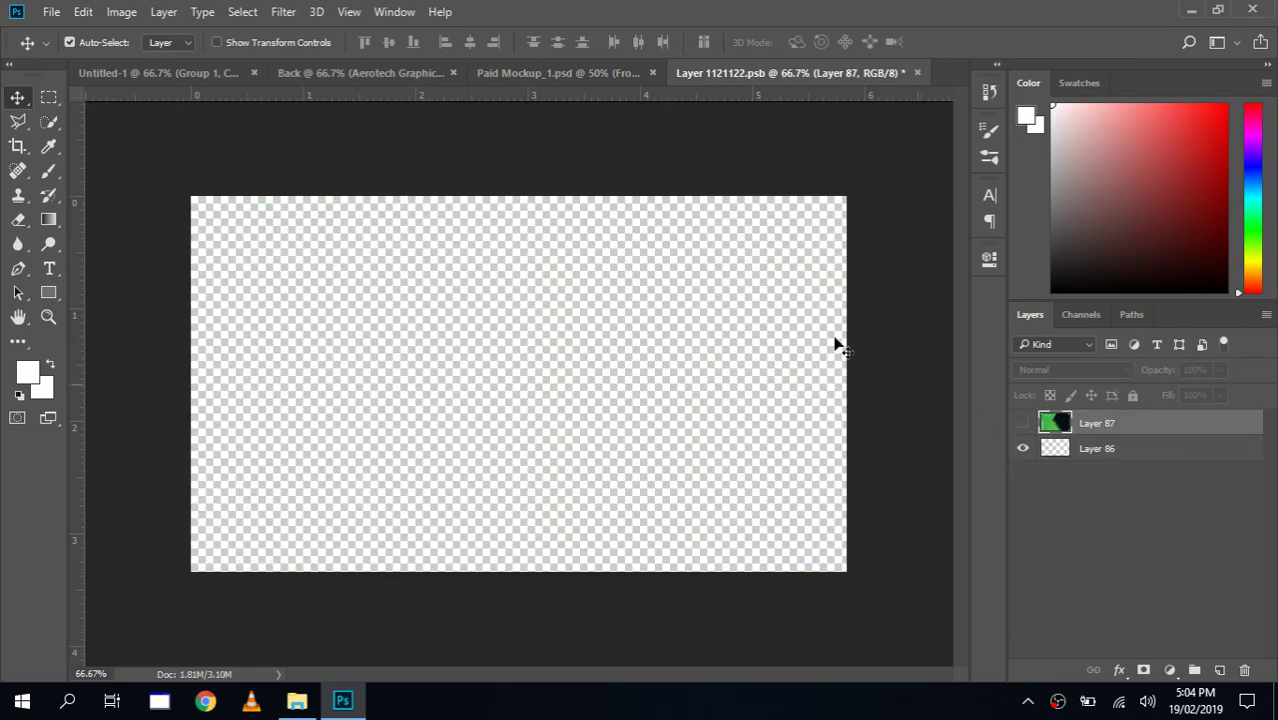
- Copy the front card Group 1 from Untitled-1 into the smart object and zoom out
{"action": "left_click", "coordinate": [206, 74]}
{"action": "left_click_drag", "start_coordinate": [530, 375], "coordinate": [790, 78]}
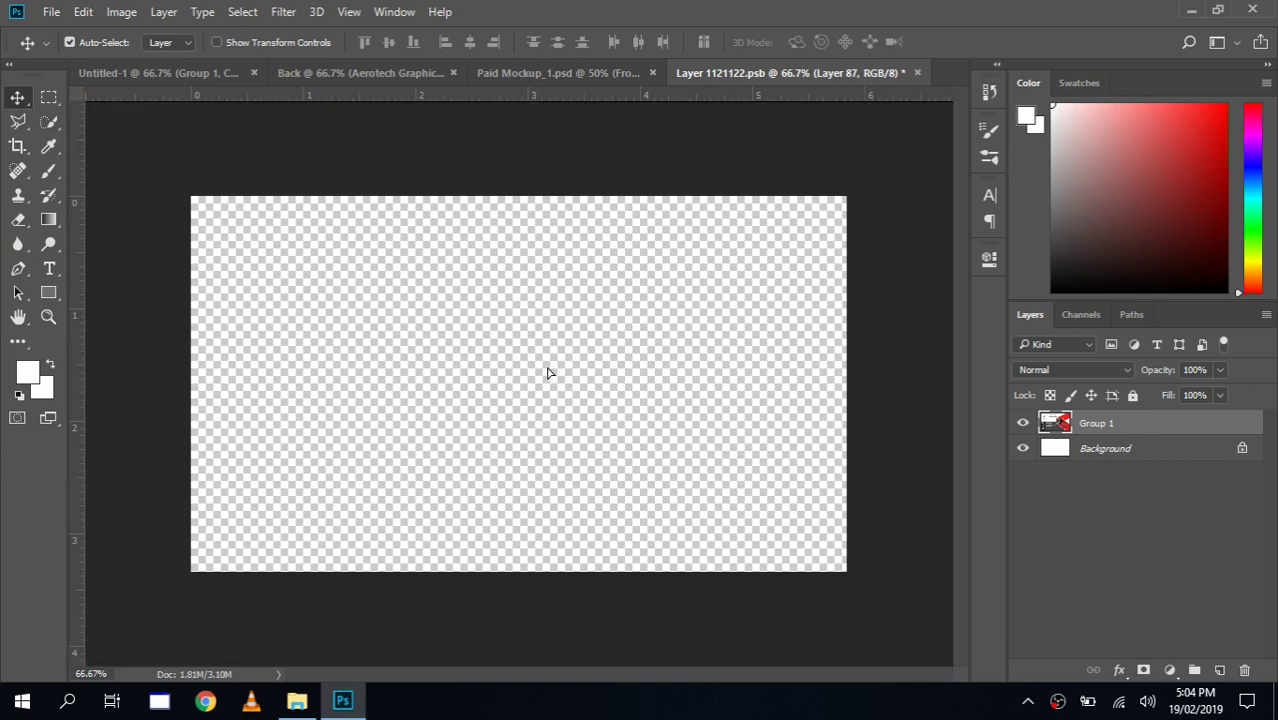
{"action": "mouse_move", "coordinate": [789, 78]}
{"action": "left_mouse_down"}
{"action": "mouse_move", "coordinate": [548, 373]}
{"action": "mouse_move", "coordinate": [695, 393]}
{"action": "left_mouse_up"}
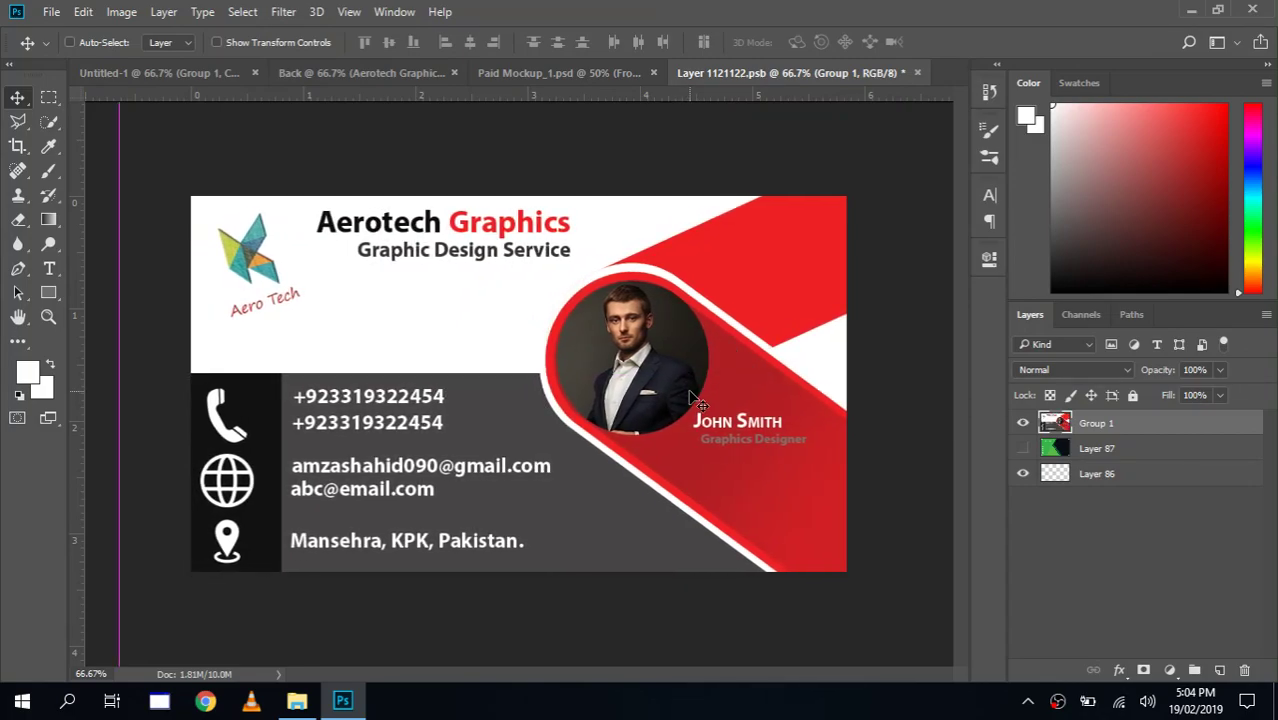
{"action": "key", "text": "ctrl+t"}
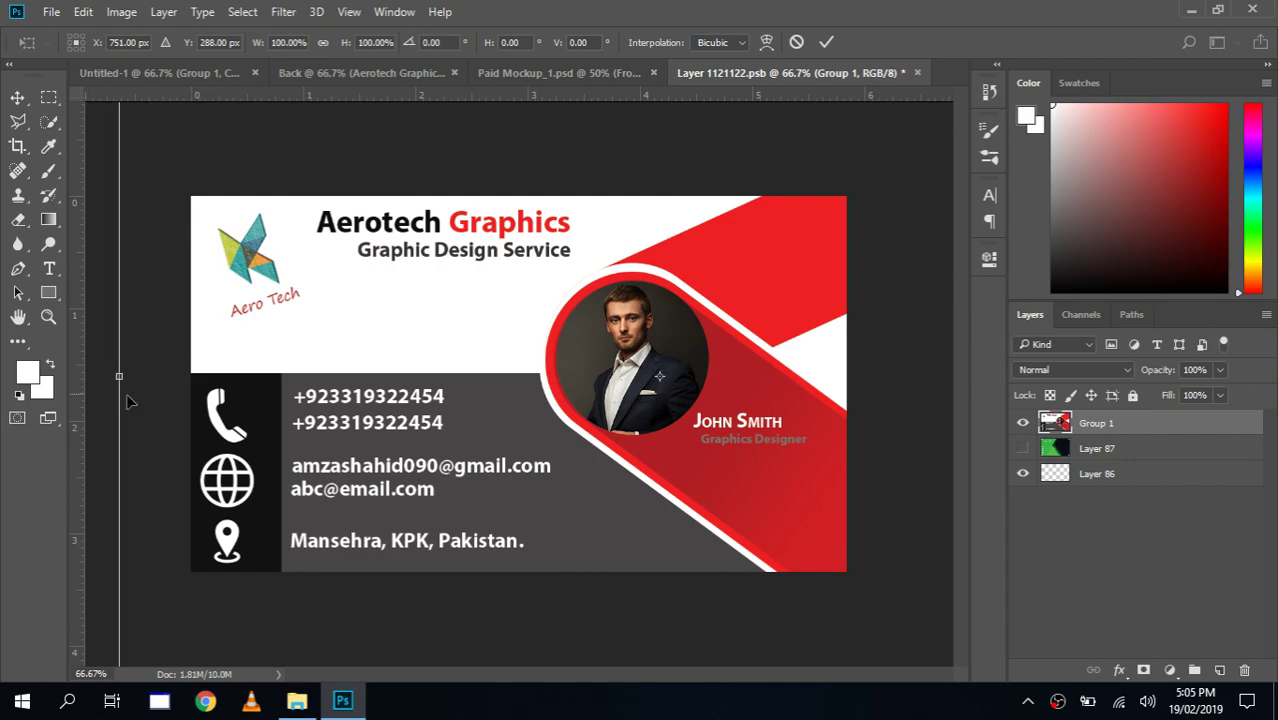
{"action": "left_click", "coordinate": [46, 317]}
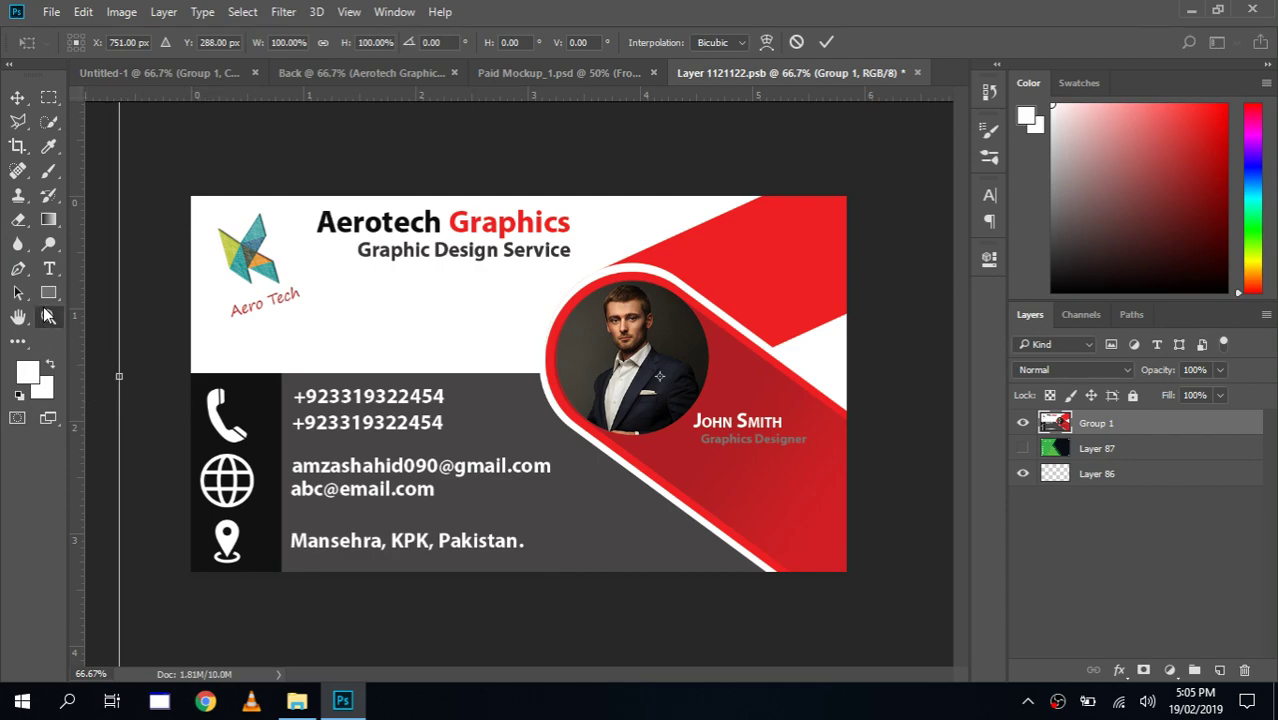
{"action": "left_click", "coordinate": [313, 355], "text": "alt"}
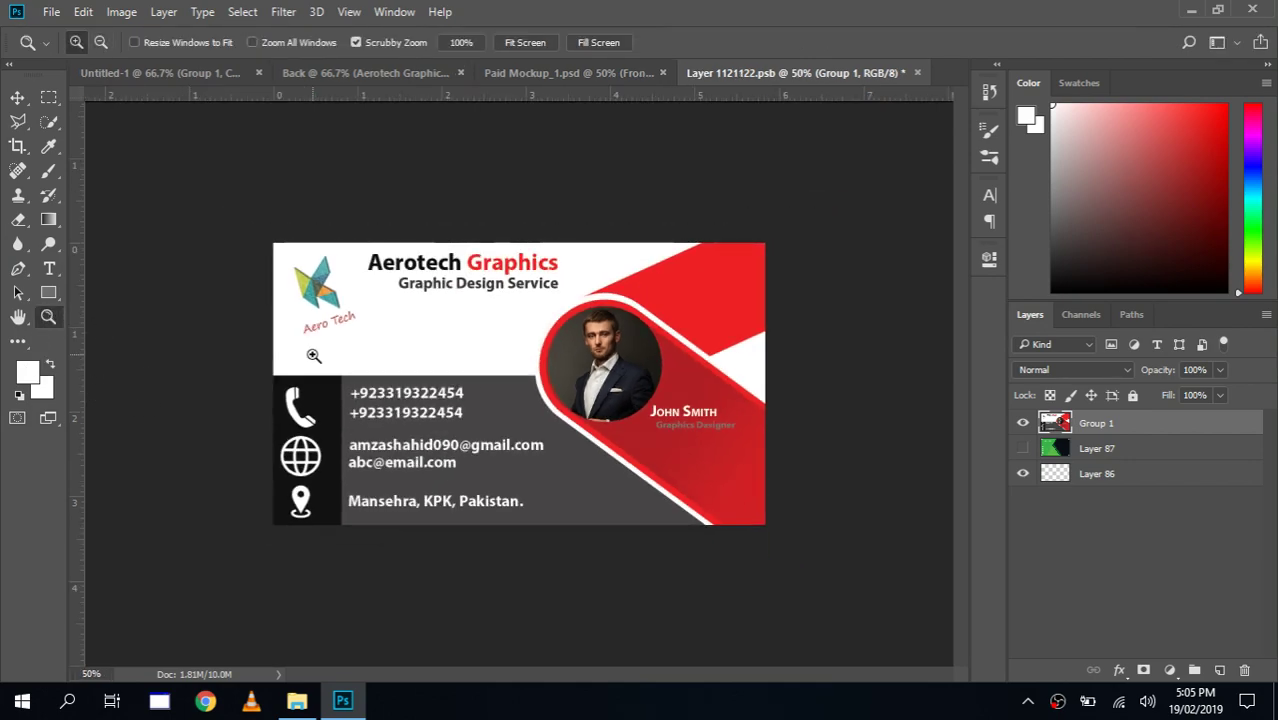
{"action": "left_click", "coordinate": [313, 355], "text": "alt"}
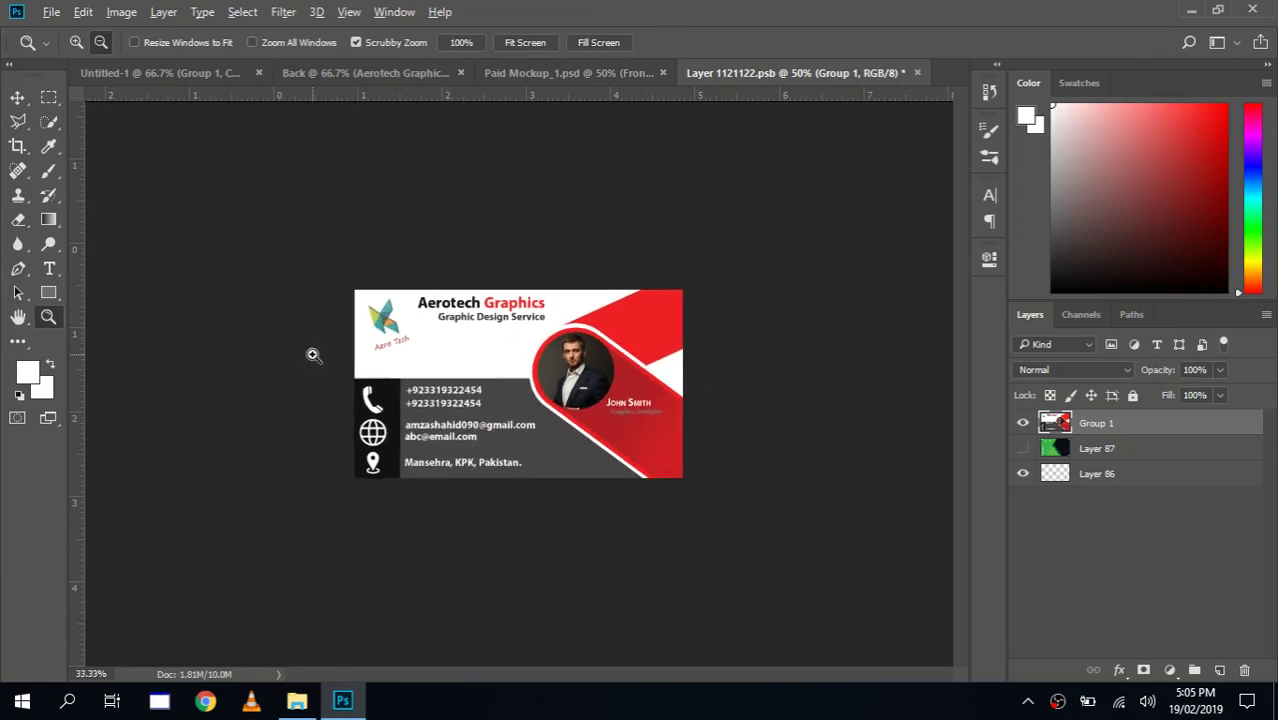
{"action": "left_click", "coordinate": [18, 98]}
- Scale the front design to about 96% and position it to fit the canvas
{"action": "key", "text": "ctrl+t"}
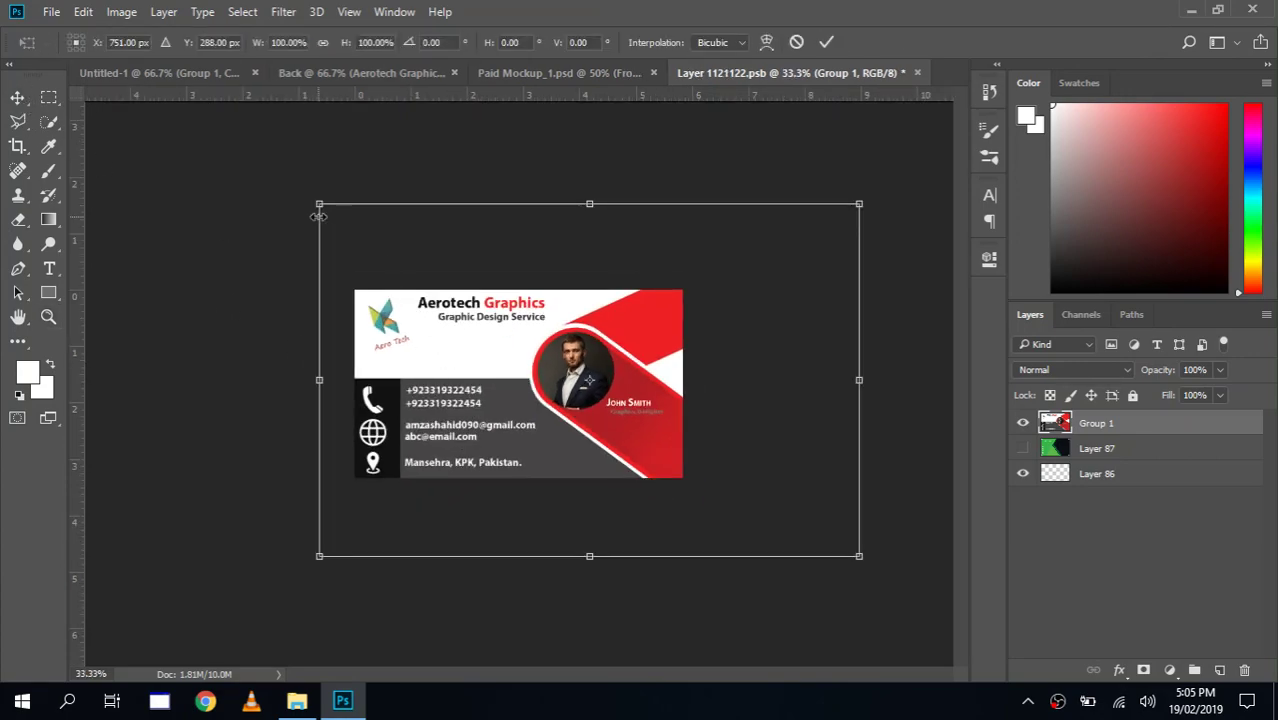
{"action": "left_click_drag", "start_coordinate": [320, 207], "coordinate": [330, 231]}
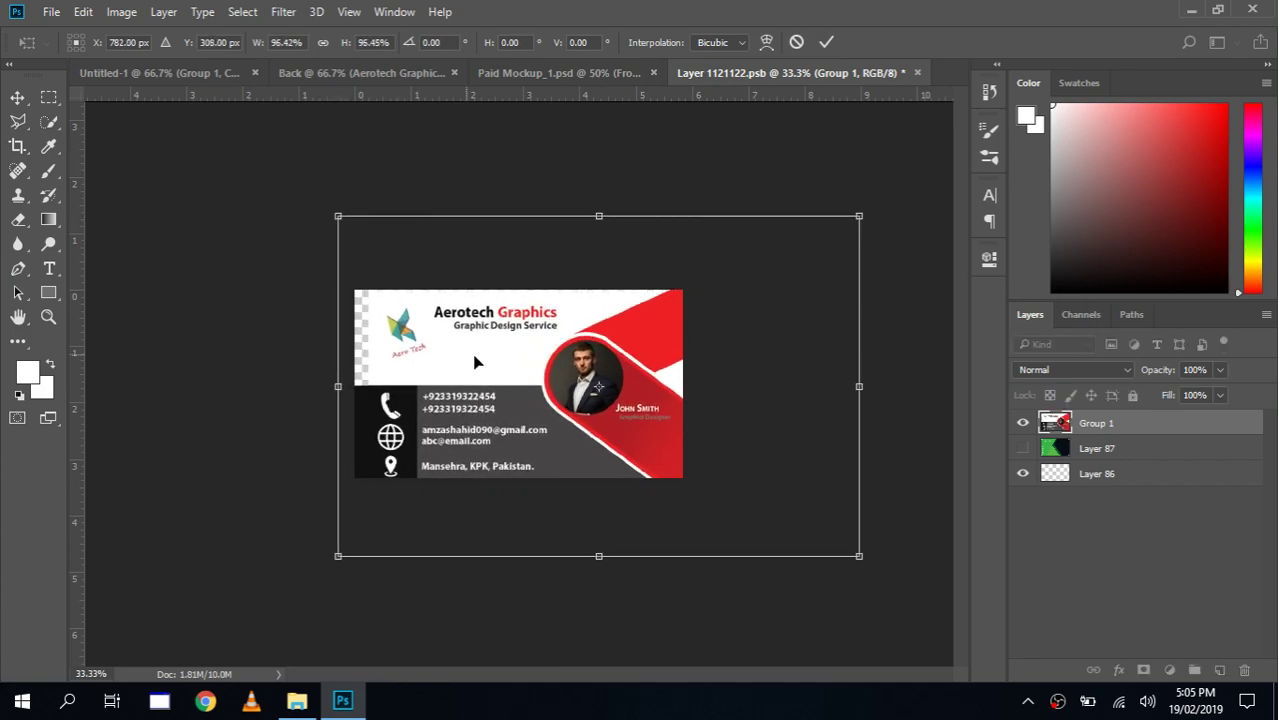
{"action": "left_click_drag", "start_coordinate": [490, 368], "coordinate": [471, 366]}
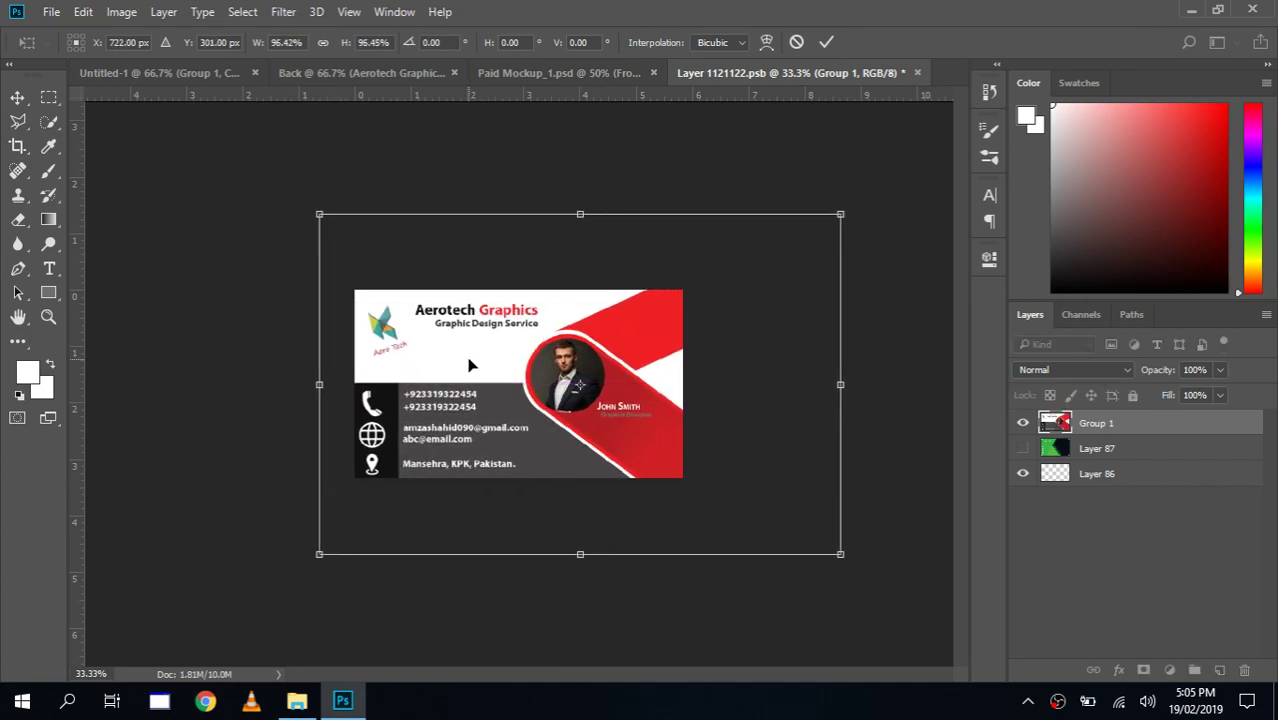
{"action": "left_click", "coordinate": [826, 43]}
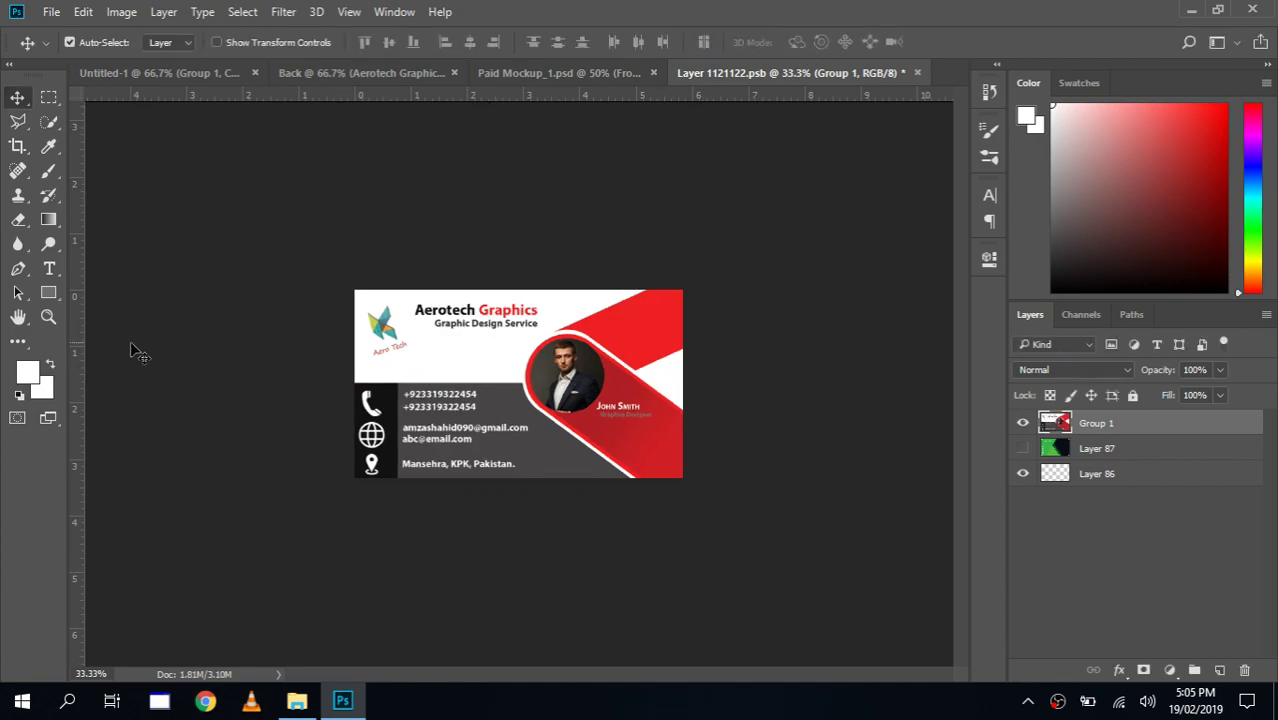
- Zoom in to check the card, then close and save the smart object
{"action": "left_click", "coordinate": [48, 317]}
{"action": "left_click", "coordinate": [563, 398]}
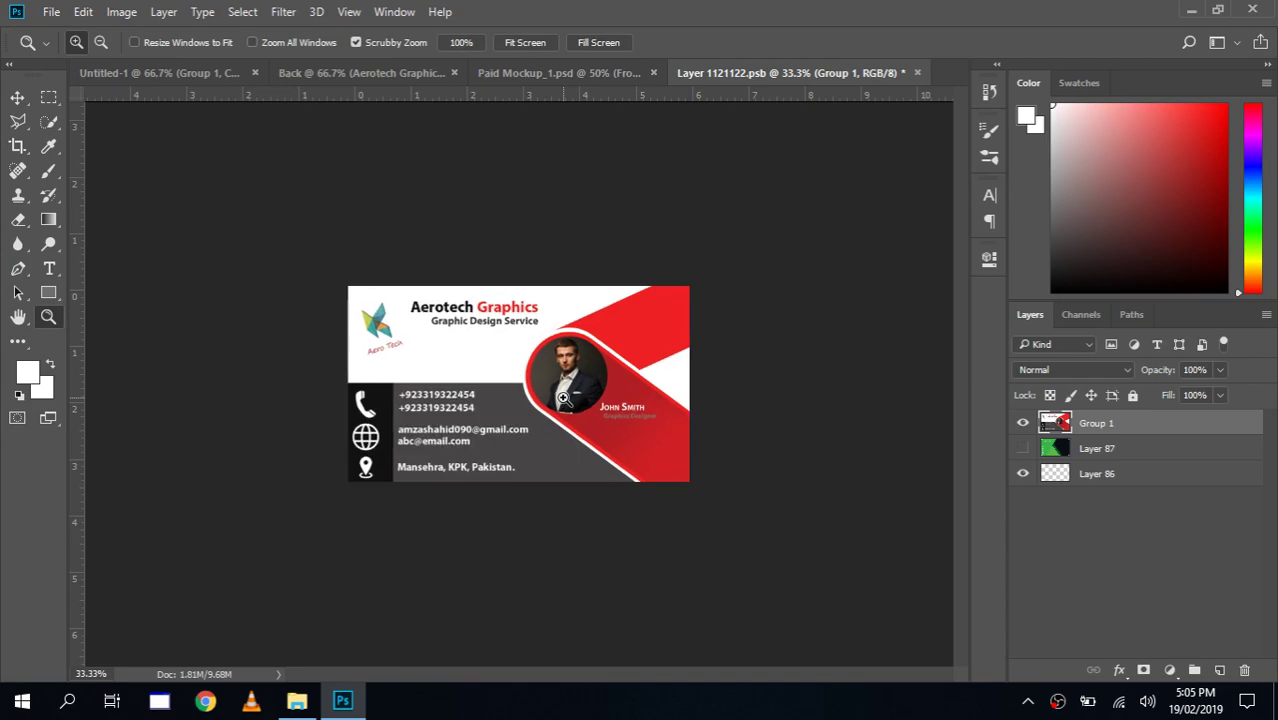
{"action": "left_click", "coordinate": [563, 398]}
{"action": "left_click", "coordinate": [563, 398]}
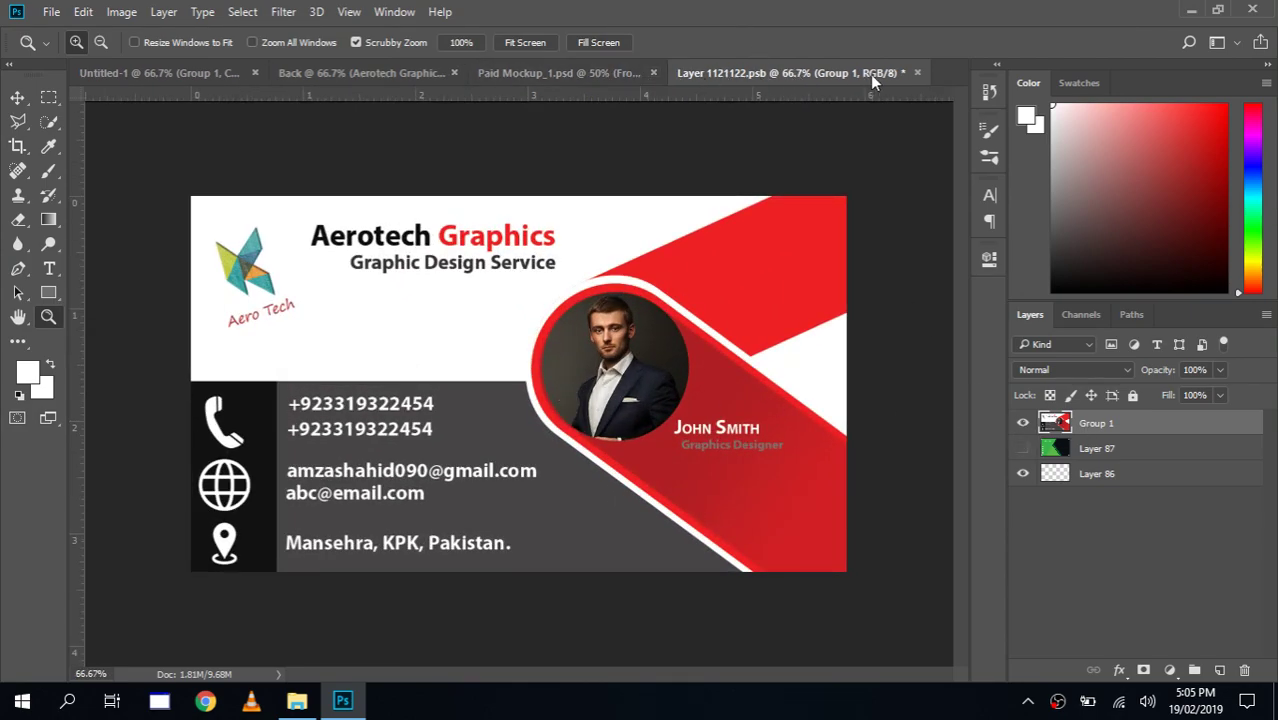
{"action": "left_click", "coordinate": [917, 73]}
{"action": "left_click", "coordinate": [563, 278]}
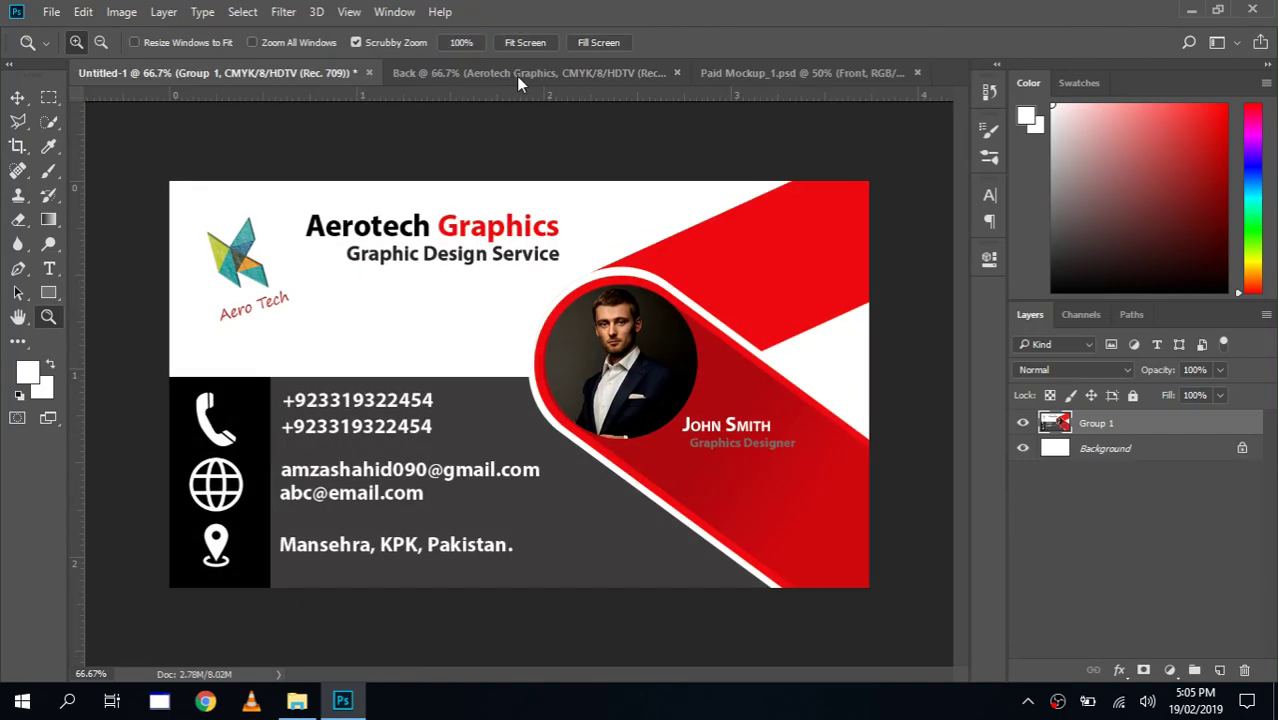
- Open the Back smart object, hide green card Layer 83, and return to the zoomed-out Aerotech back design
{"action": "left_click", "coordinate": [566, 71]}
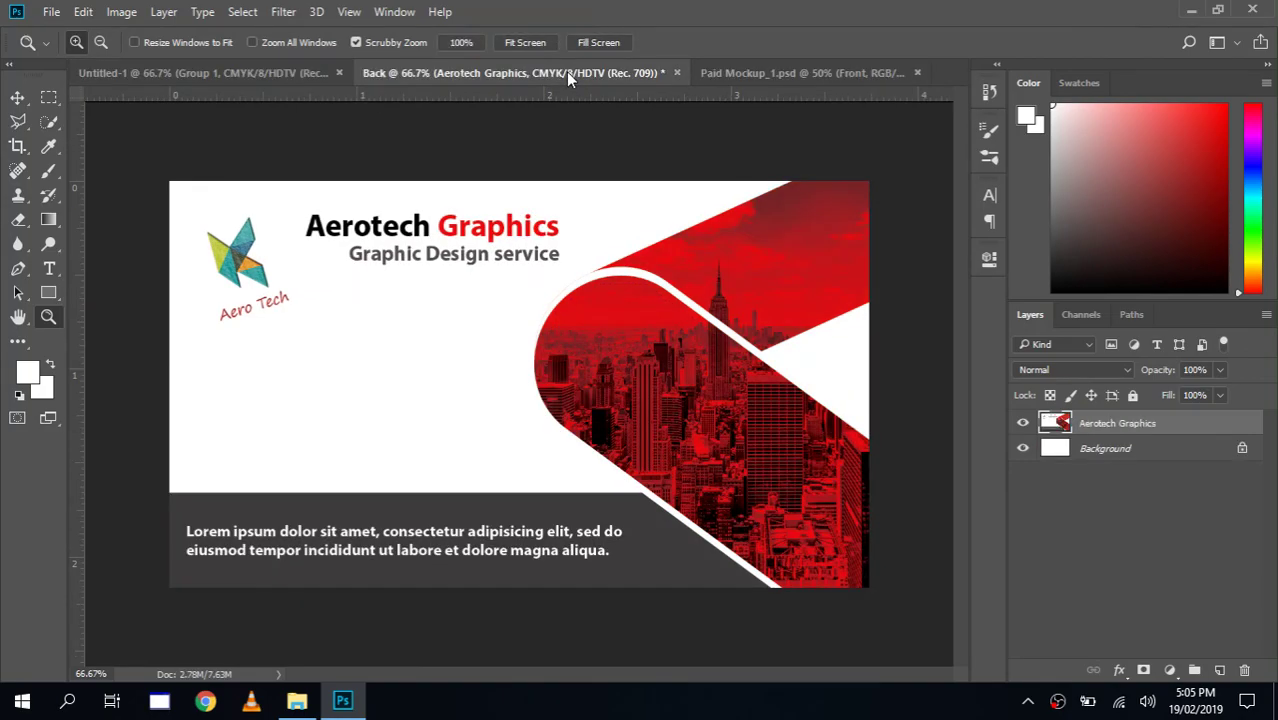
{"action": "left_click", "coordinate": [725, 76]}
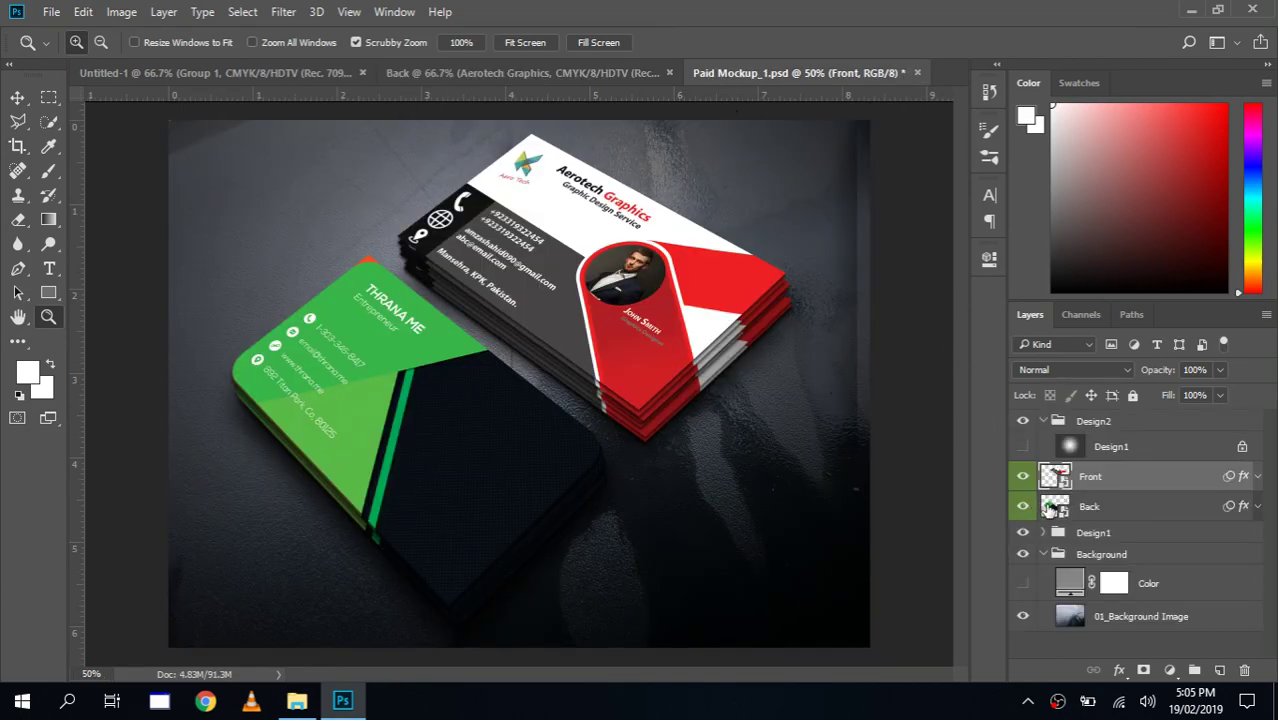
{"action": "left_click", "coordinate": [1048, 507]}
{"action": "double_click", "coordinate": [1054, 506]}
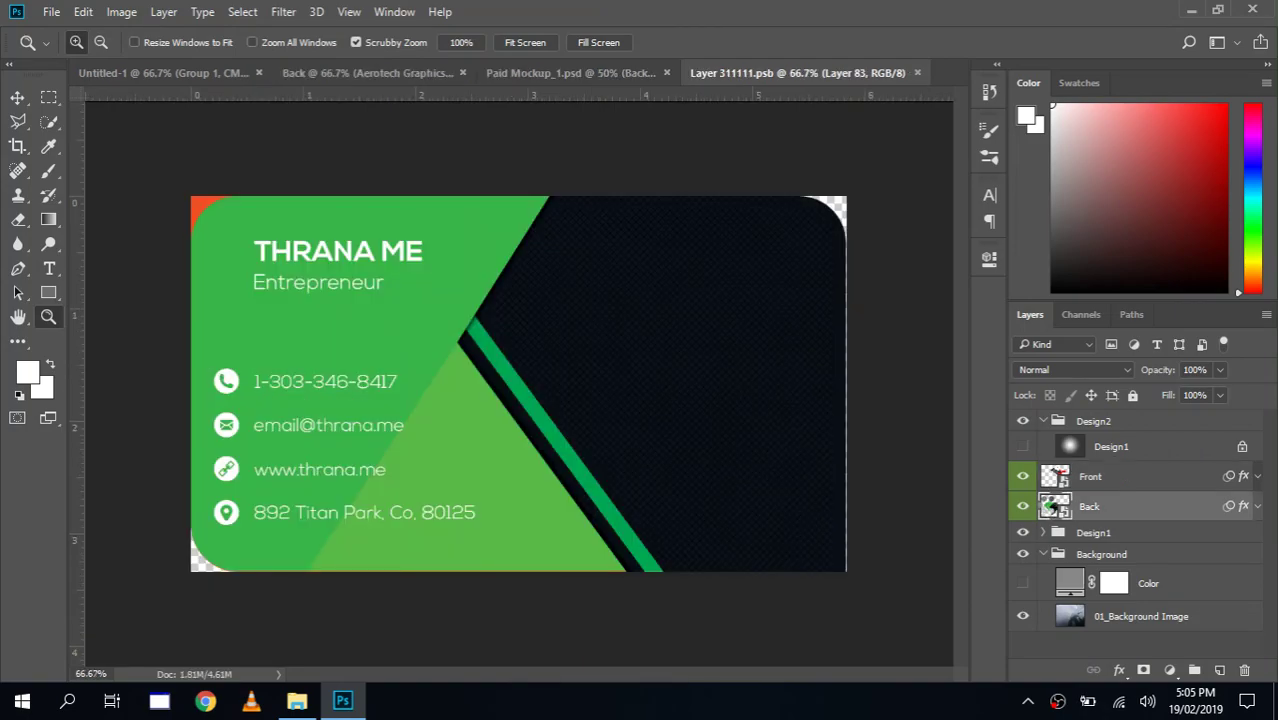
{"action": "left_click", "coordinate": [1023, 424]}
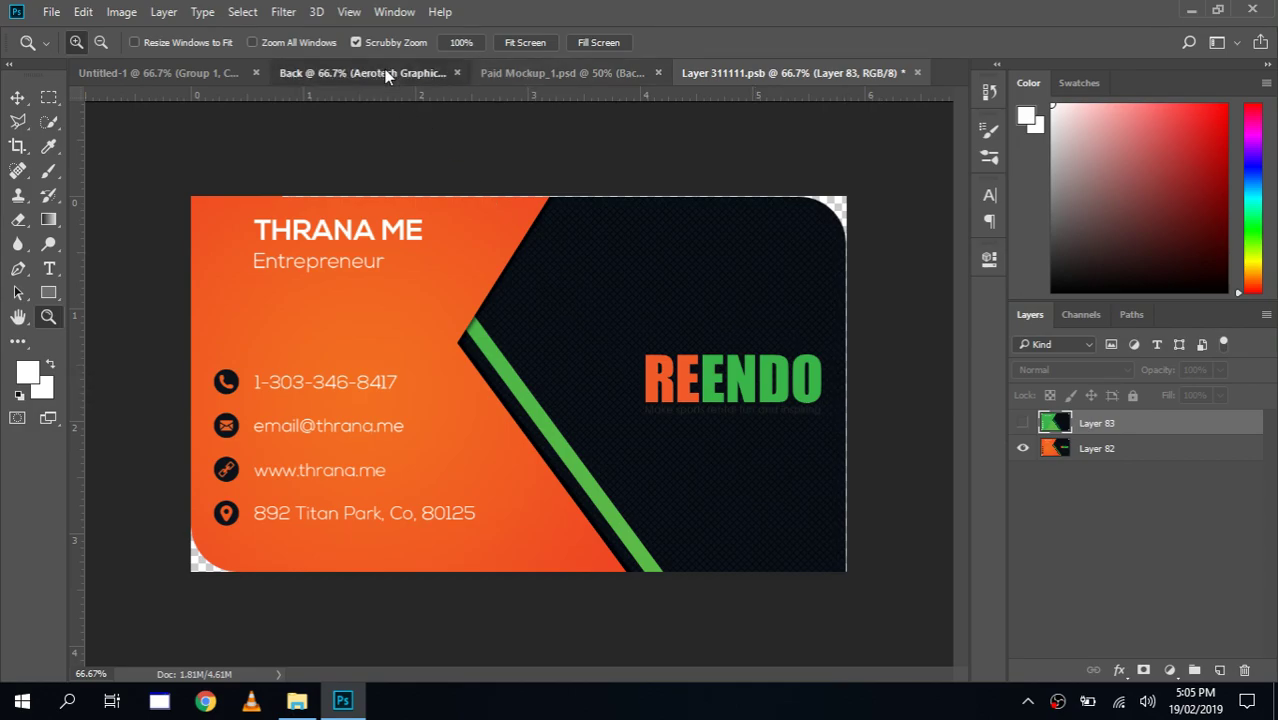
{"action": "left_click", "coordinate": [385, 73]}
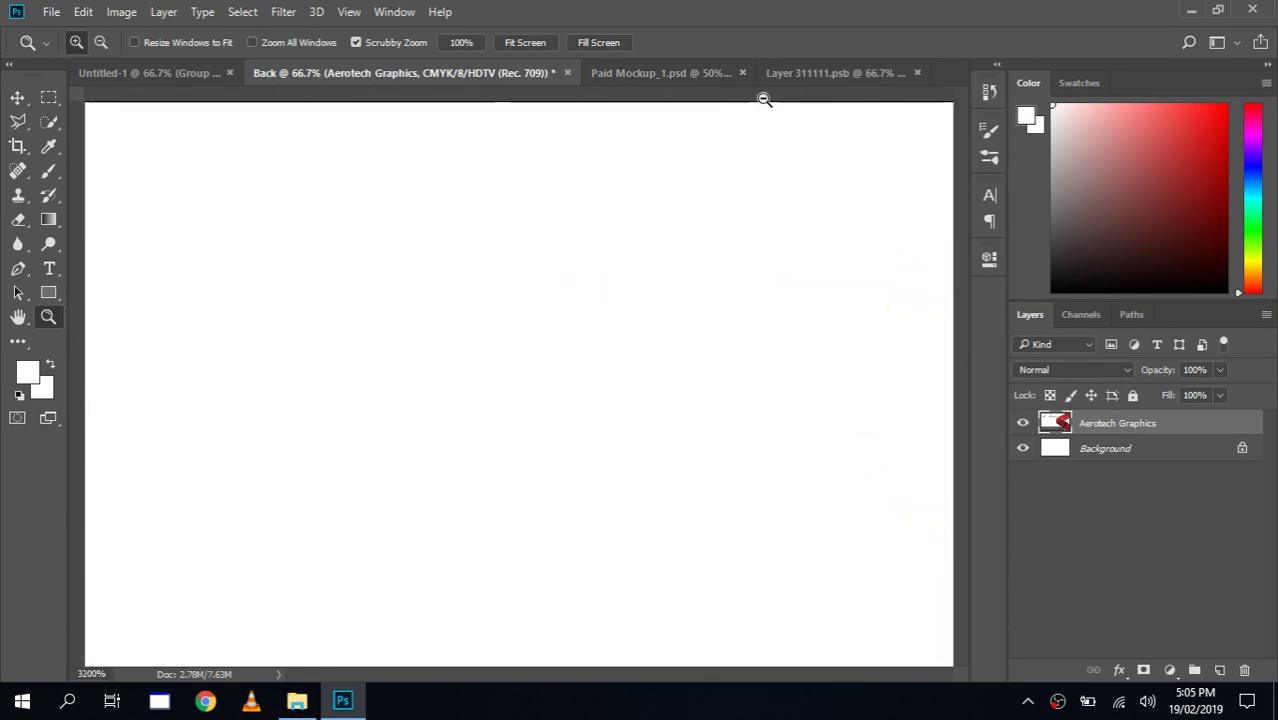
{"action": "left_click_drag", "start_coordinate": [522, 324], "coordinate": [493, 384]}
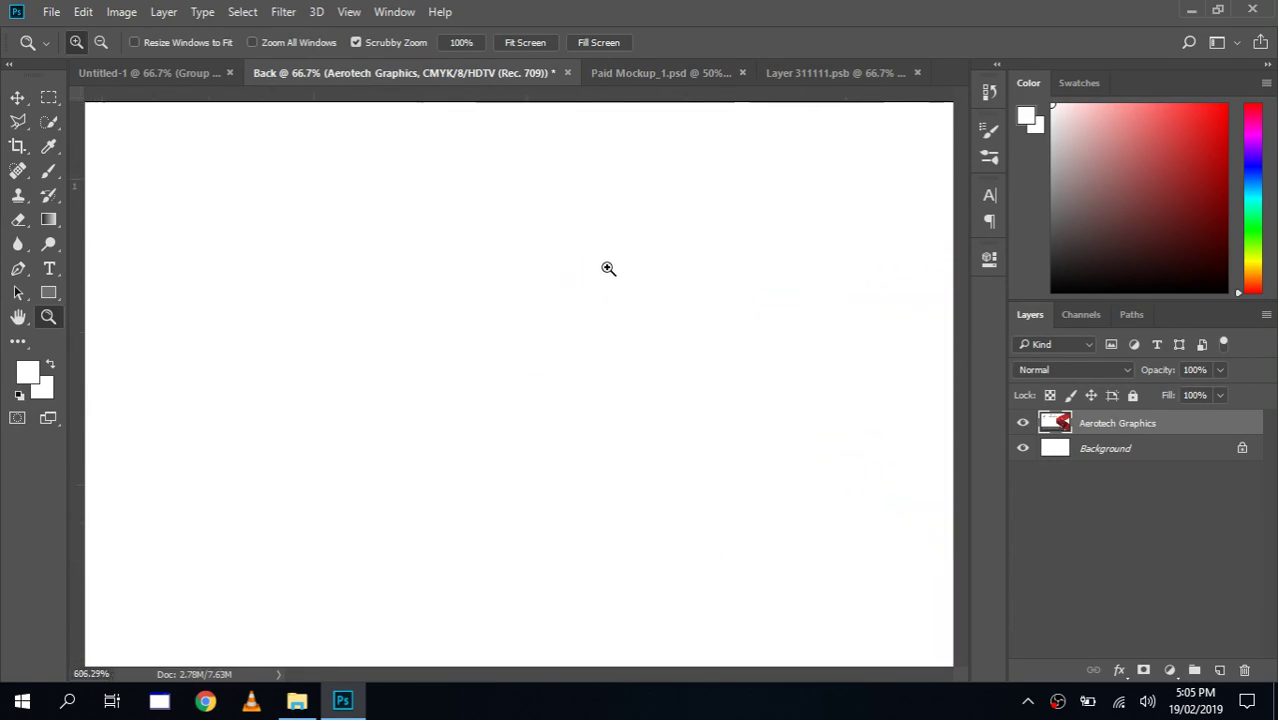
- Drag the Aerotech Graphics back design into Layer 311111.psb and hide orange card Layer 82
{"action": "left_click", "coordinate": [17, 97]}
{"action": "left_click_drag", "start_coordinate": [508, 439], "coordinate": [799, 69]}
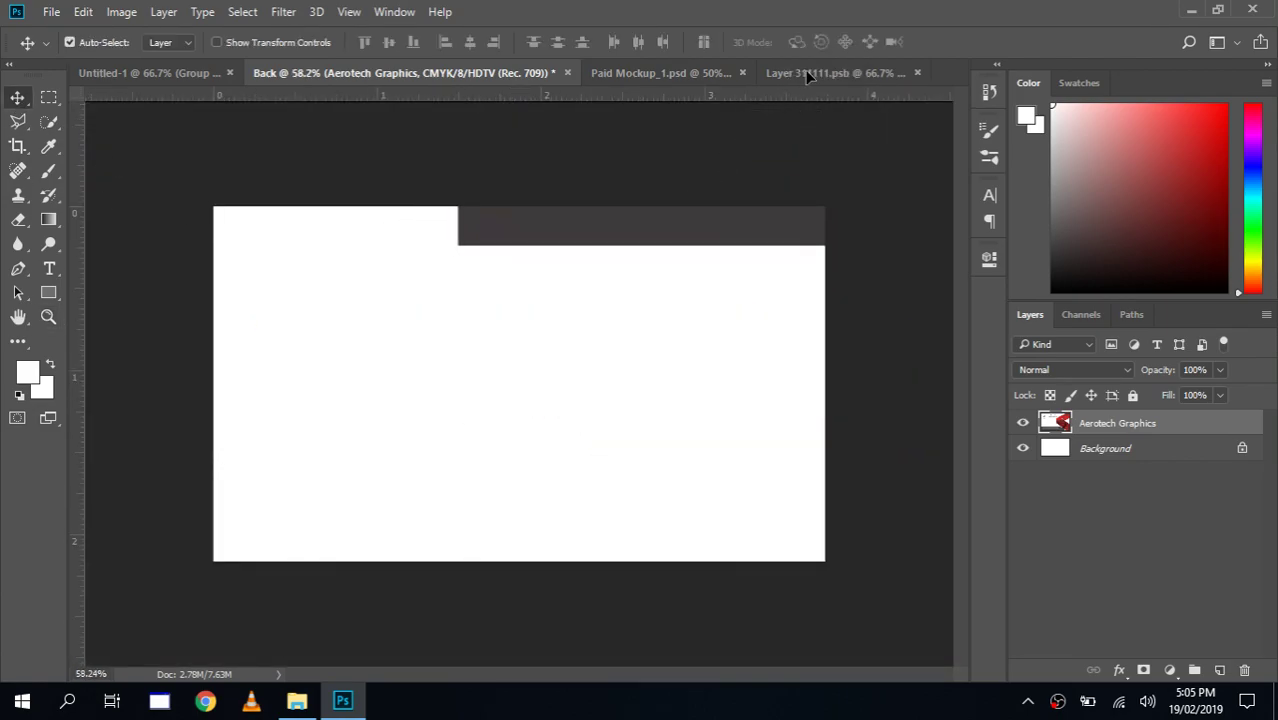
{"action": "left_click_drag", "start_coordinate": [805, 73], "coordinate": [547, 423]}
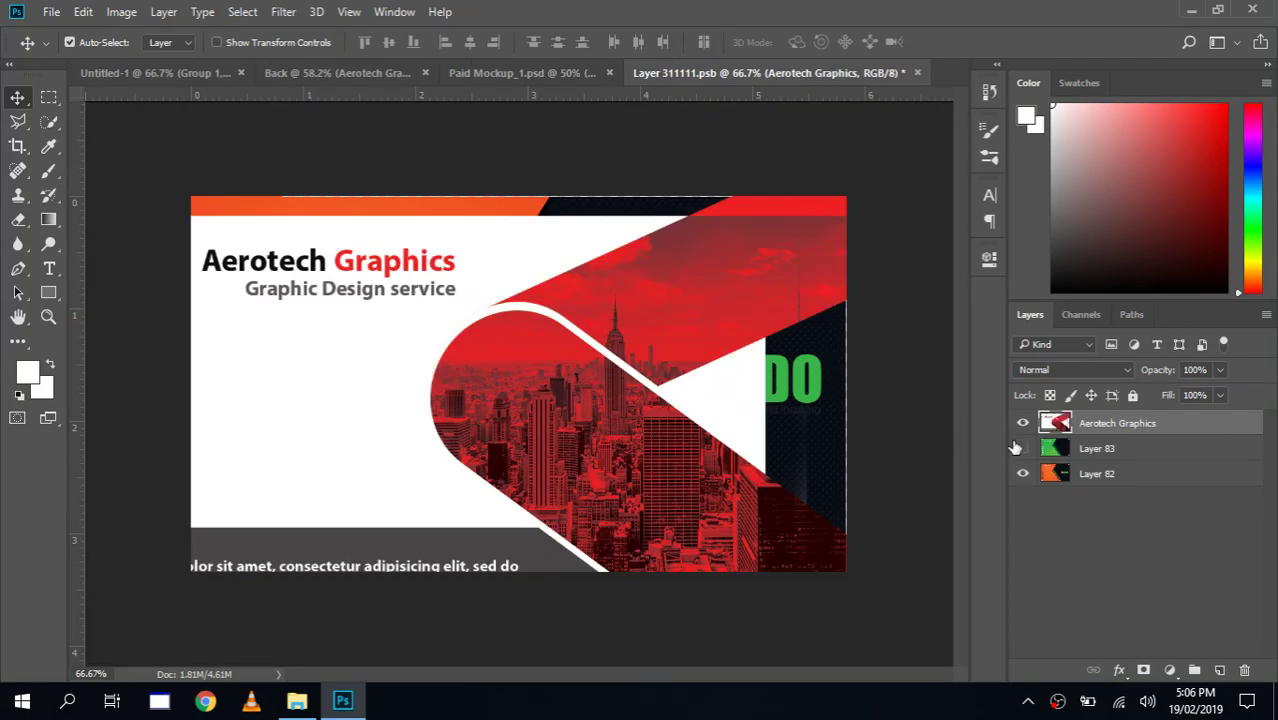
{"action": "left_click", "coordinate": [1021, 474]}
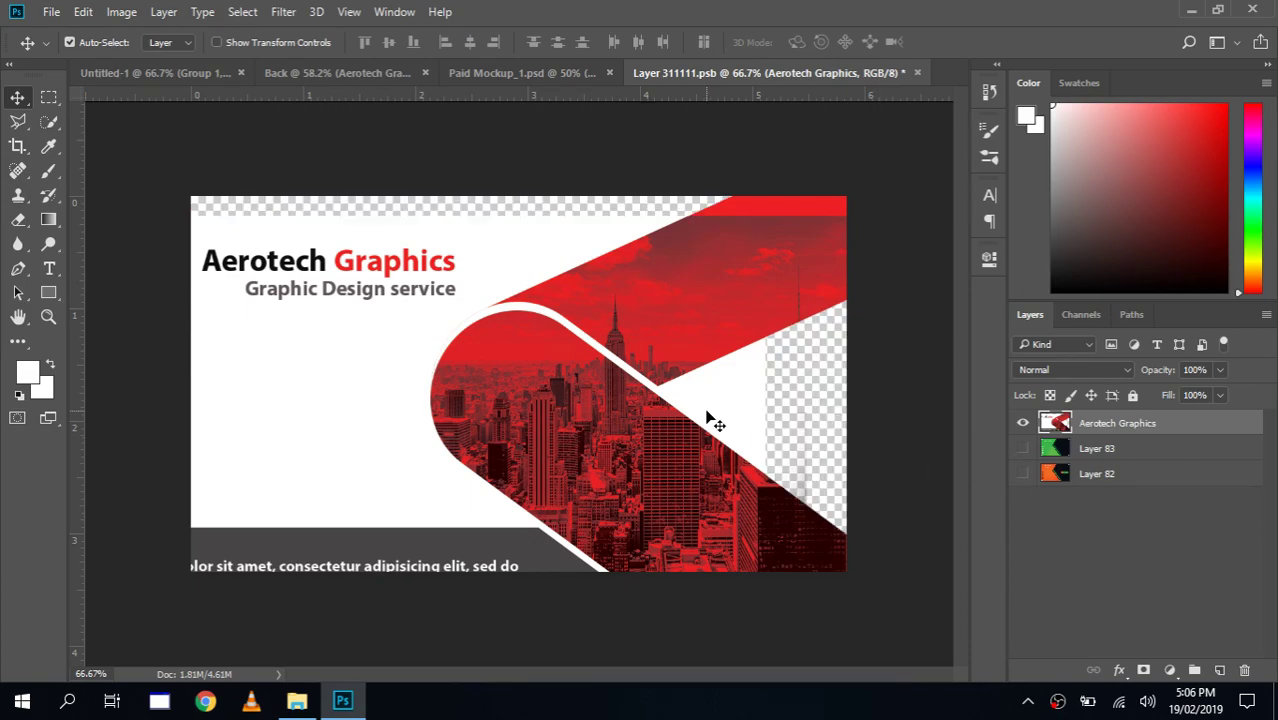
{"action": "mouse_move", "coordinate": [710, 422]}
{"action": "left_mouse_down"}
{"action": "mouse_move", "coordinate": [694, 391]}
{"action": "mouse_move", "coordinate": [718, 390]}
{"action": "left_mouse_up"}
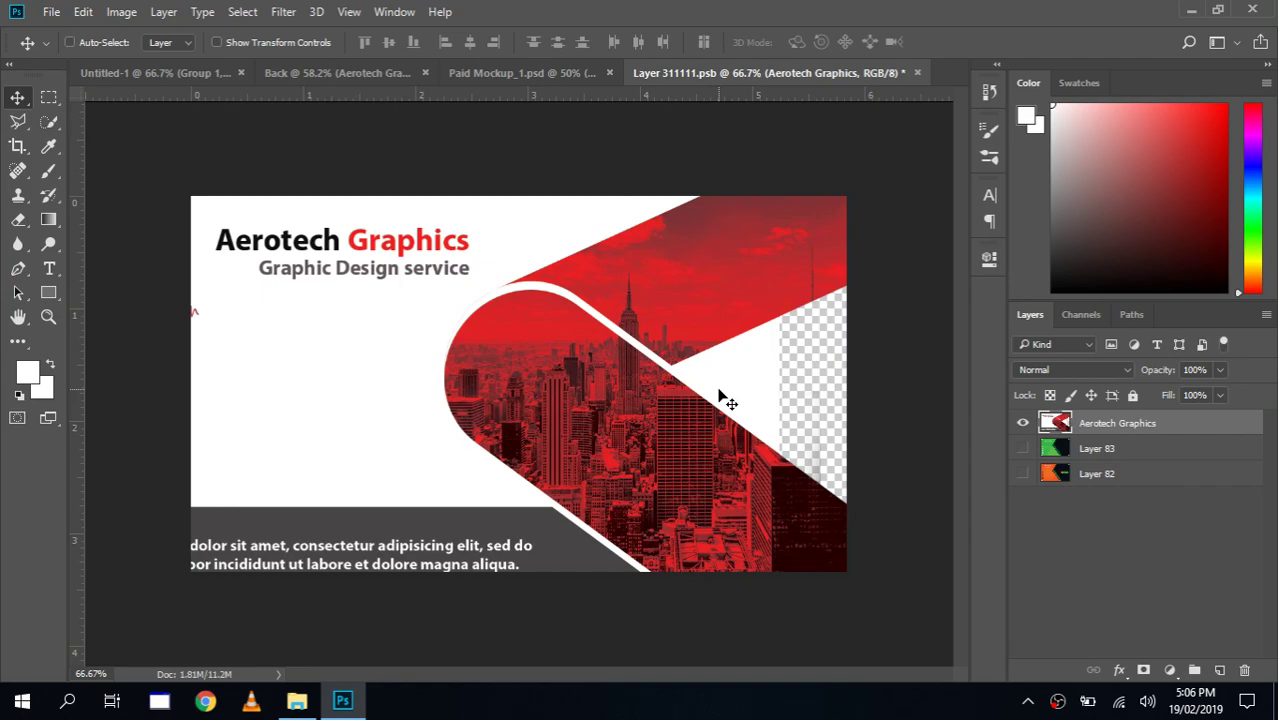
{"action": "key", "text": "ctrl+t"}
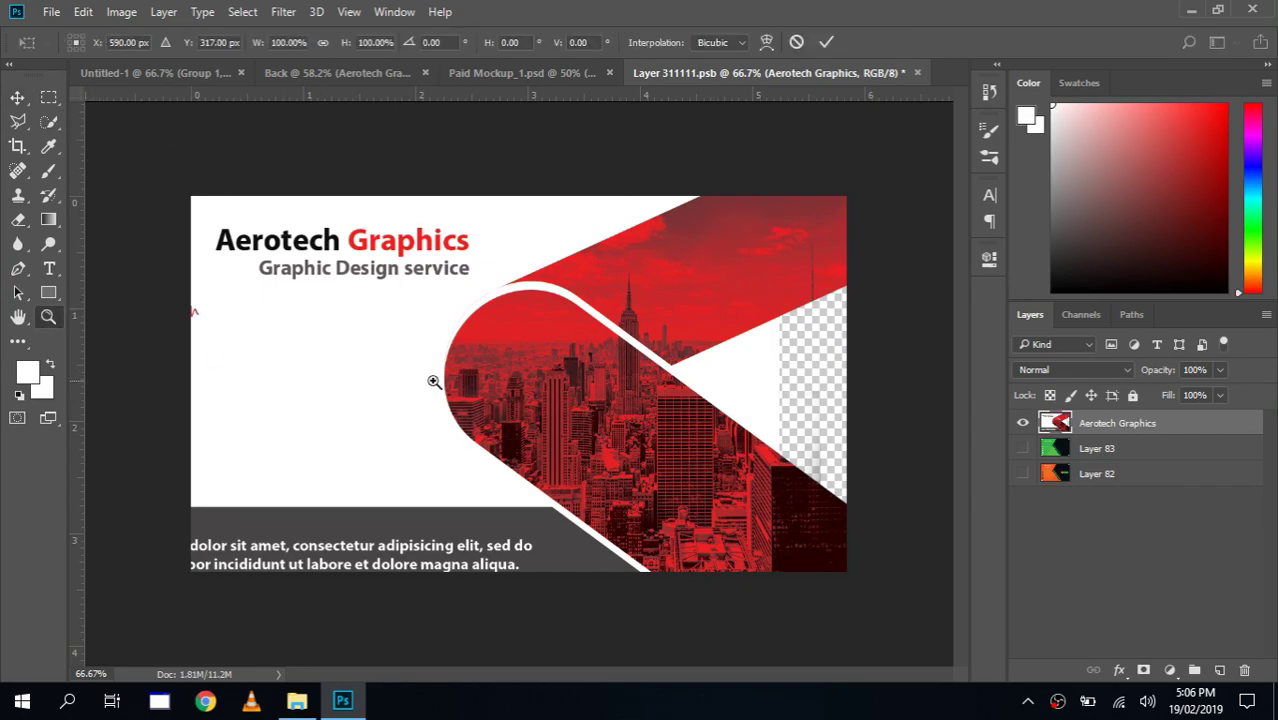
- Zoom out and scale the Aerotech back design to about 89%, moving it over the card
{"action": "key", "text": "Return"}
{"action": "left_click", "coordinate": [433, 381], "text": "alt"}
{"action": "left_click", "coordinate": [440, 381], "text": "alt"}
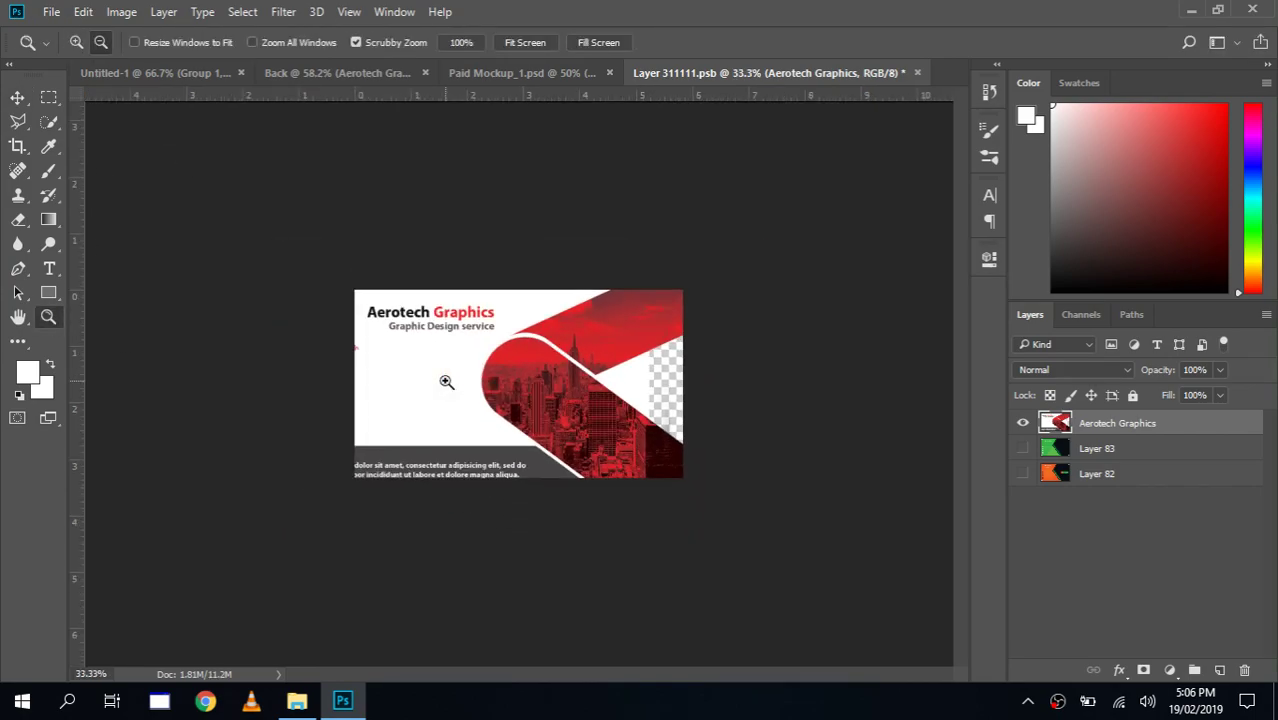
{"action": "key", "text": "ctrl+t"}
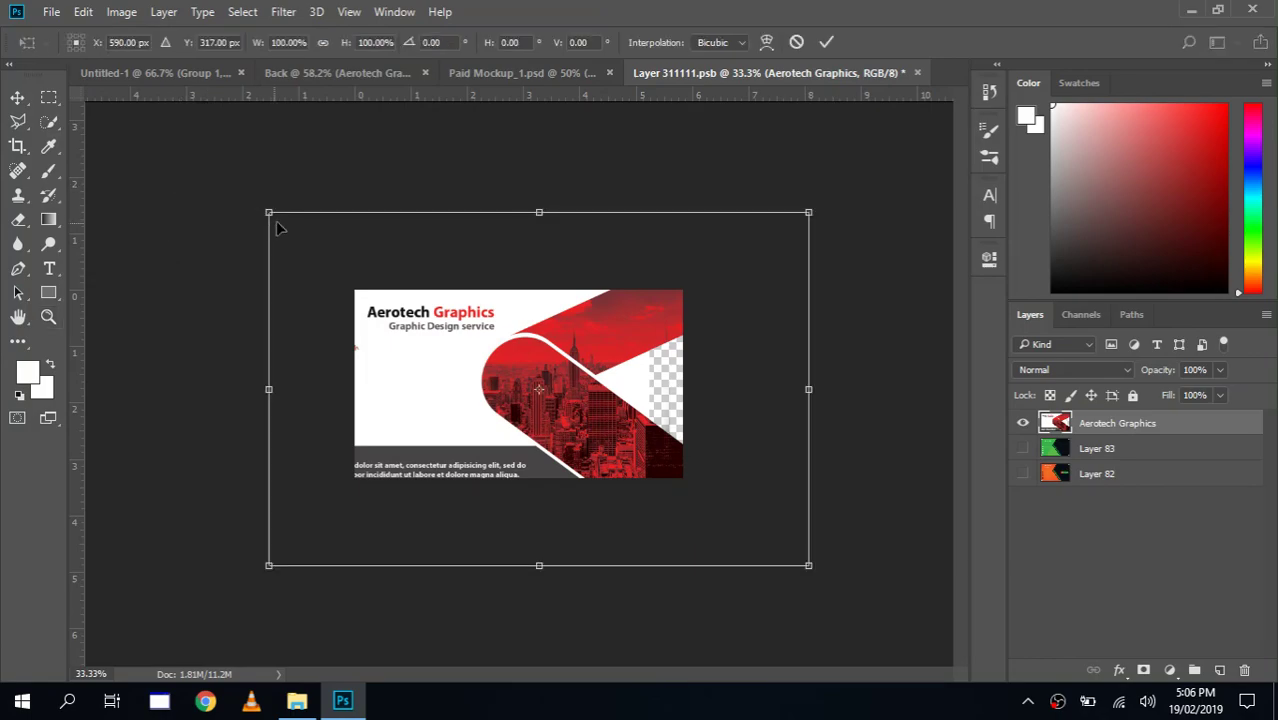
{"action": "left_click_drag", "start_coordinate": [268, 212], "coordinate": [317, 241]}
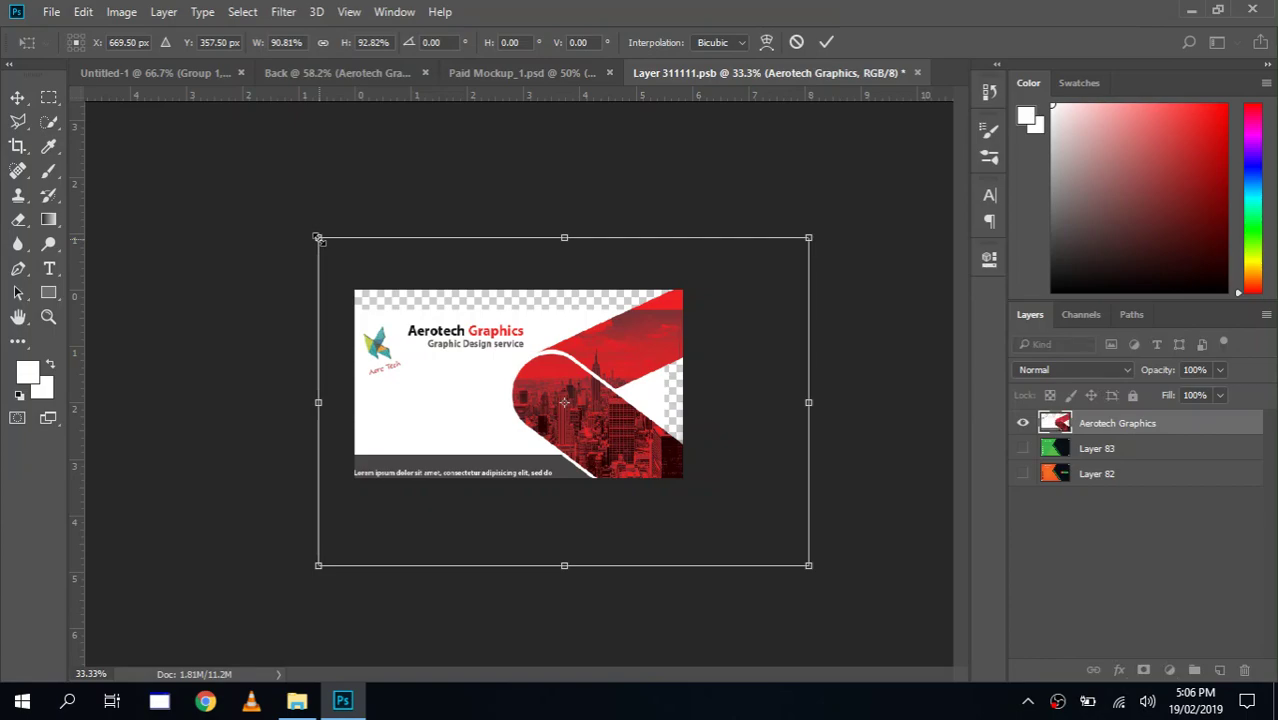
{"action": "key", "text": "ctrl+z"}
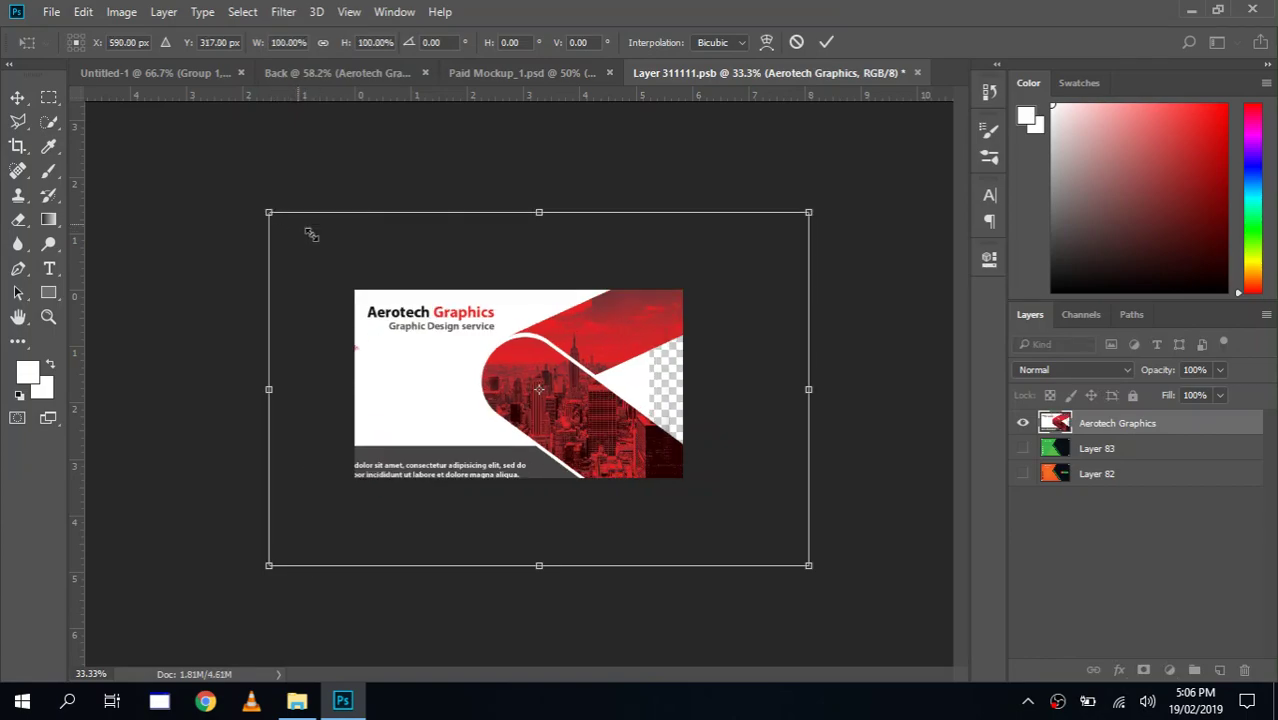
{"action": "left_click_drag", "start_coordinate": [268, 212], "coordinate": [372, 267]}
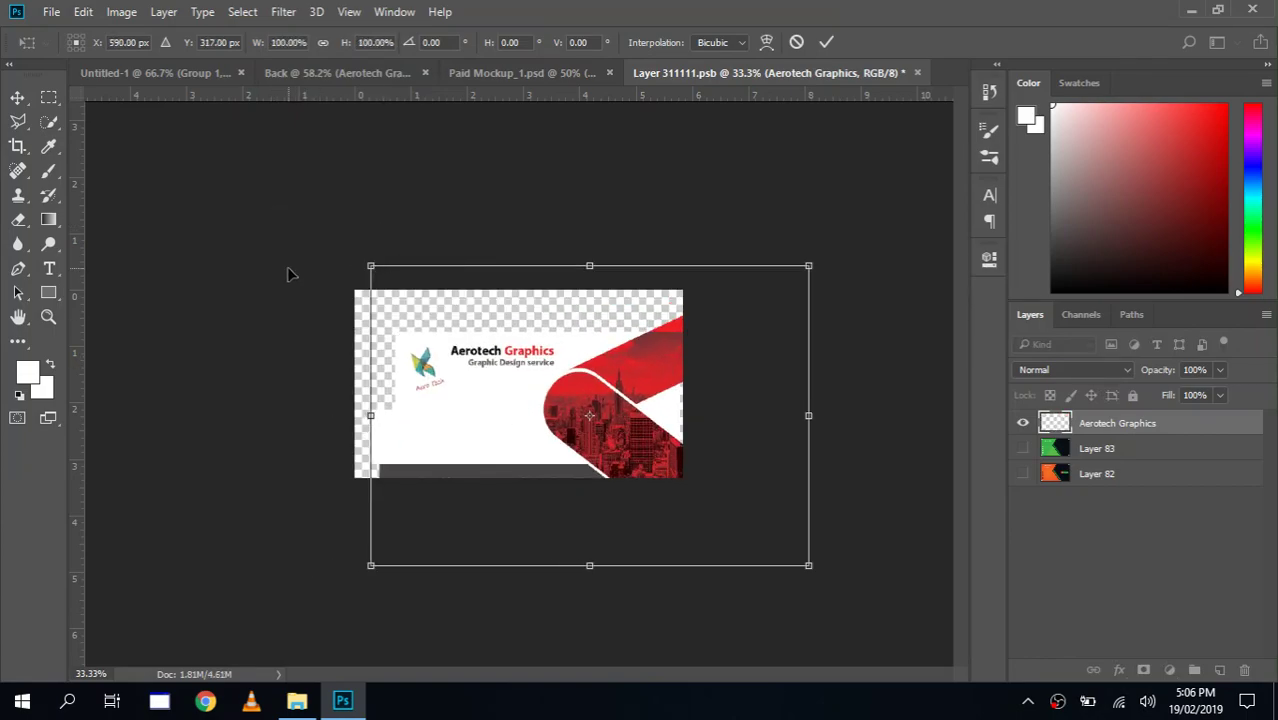
{"action": "key", "text": "ctrl+z"}
{"action": "left_click_drag", "start_coordinate": [268, 212], "coordinate": [328, 252]}
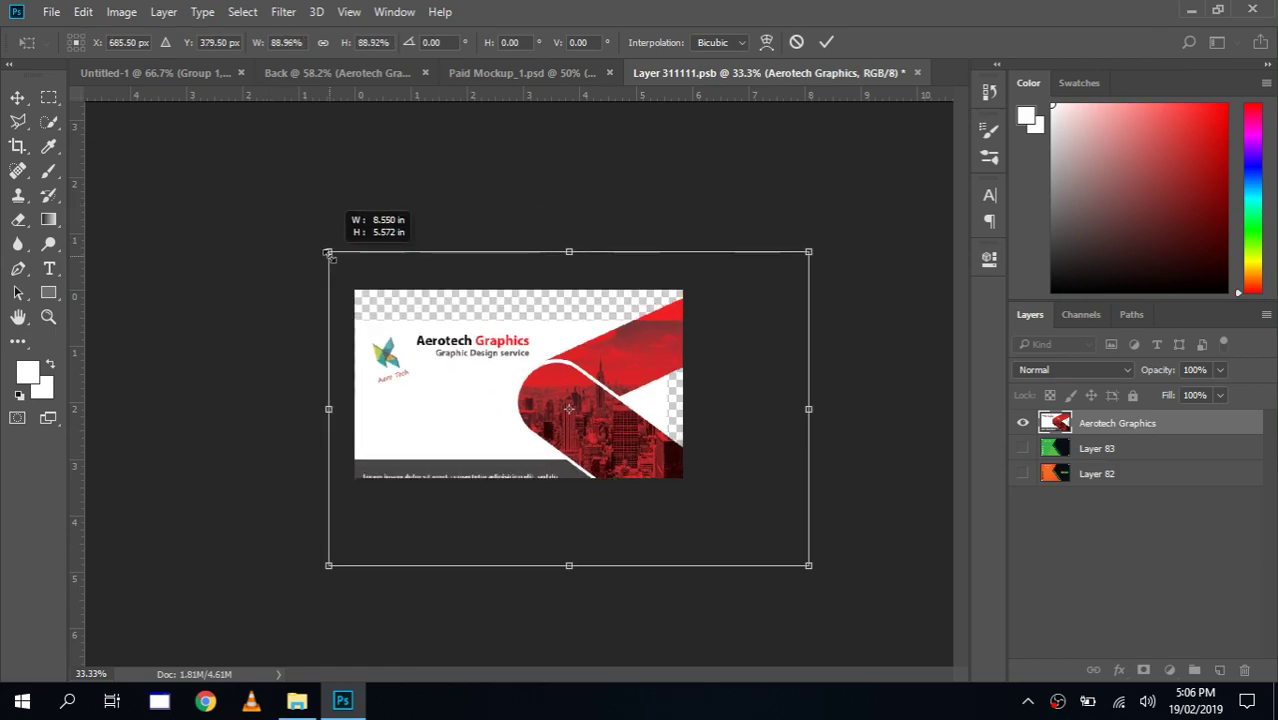
{"action": "left_click_drag", "start_coordinate": [490, 431], "coordinate": [490, 402]}
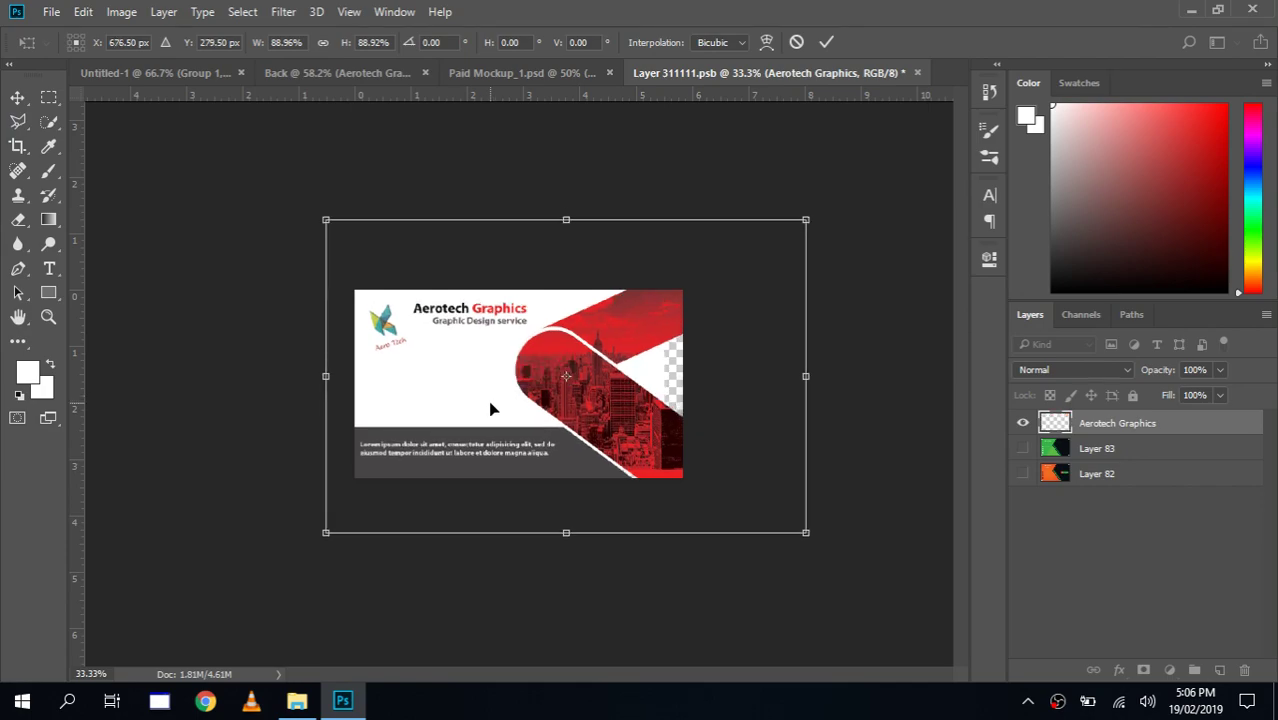
{"action": "key", "text": "Down"}
{"action": "key", "text": "Down"}
{"action": "key", "text": "Down"}
{"action": "key", "text": "Down"}
{"action": "key", "text": "Down"}
{"action": "key", "text": "Down"}
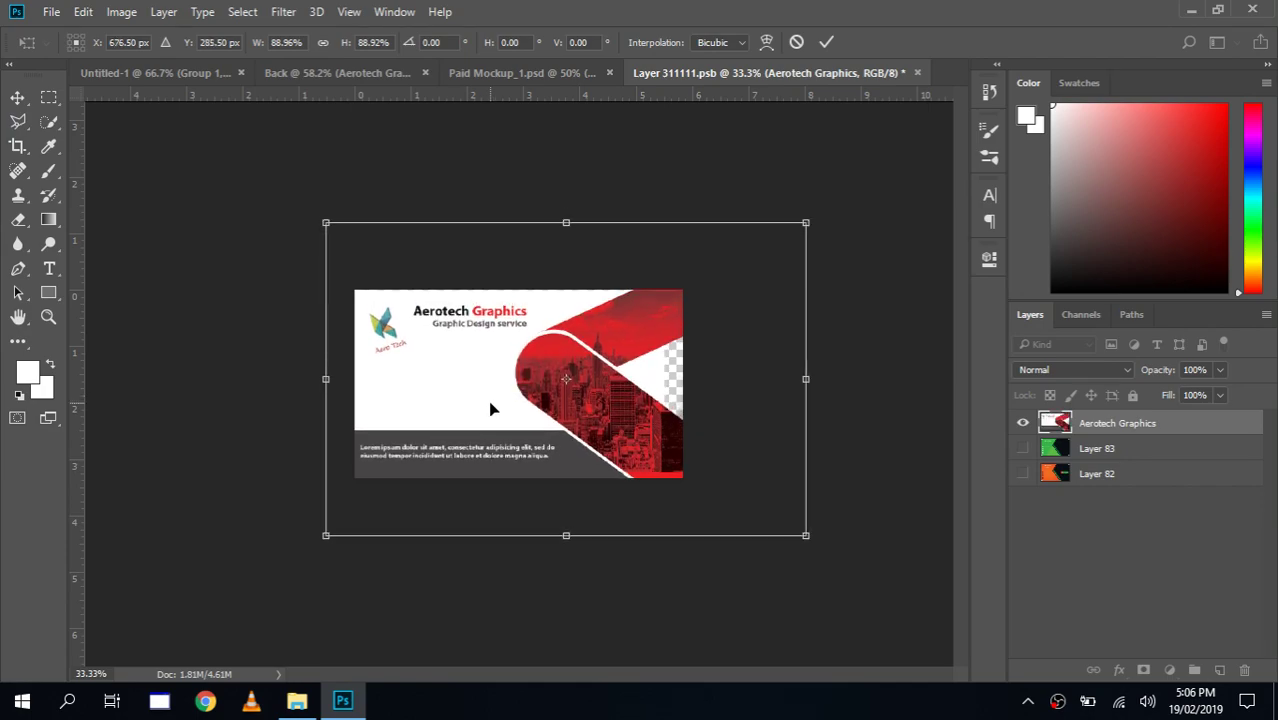
{"action": "key", "text": "Down"}
{"action": "key", "text": "Down"}
{"action": "key", "text": "Down"}
{"action": "key", "text": "Down"}
{"action": "key", "text": "Down"}
{"action": "key", "text": "Down"}
{"action": "key", "text": "Down"}
{"action": "key", "text": "Down"}
{"action": "key", "text": "Down"}
{"action": "key", "text": "Down"}
{"action": "key", "text": "Down"}
{"action": "key", "text": "Down"}
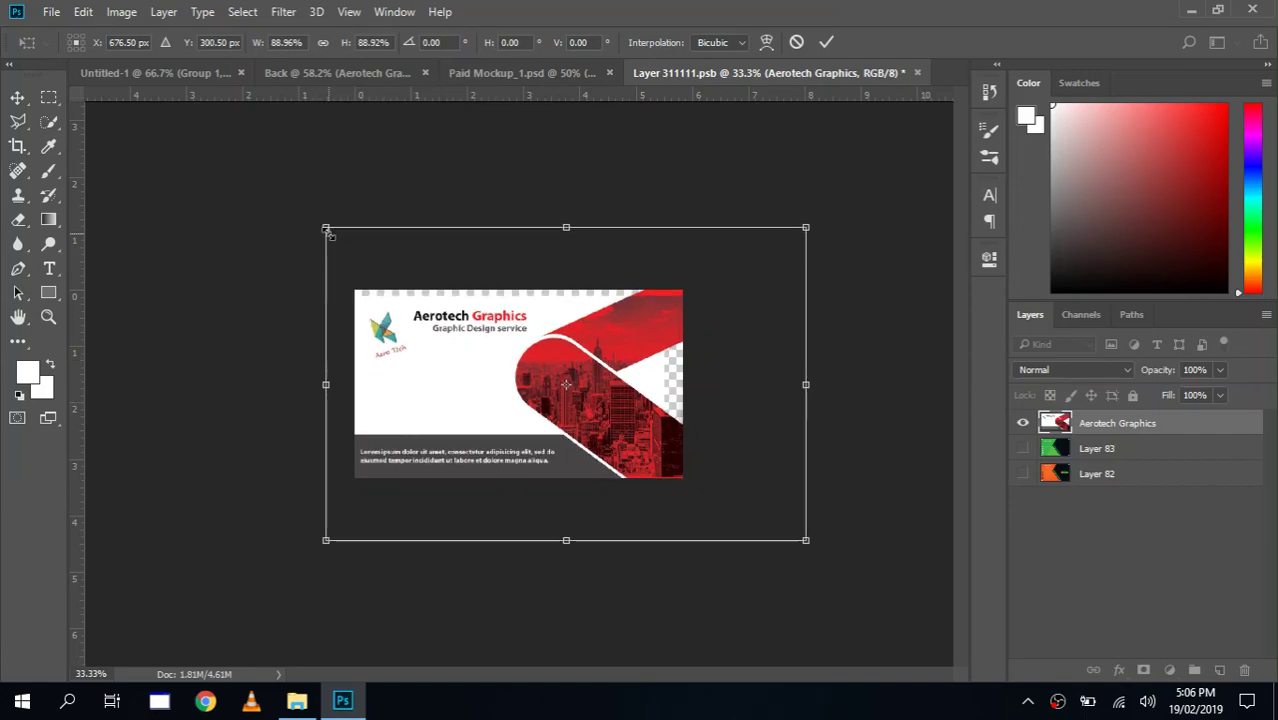
- Fine-tune the design's width, height and position to fit the card edges and apply
{"action": "left_click_drag", "start_coordinate": [326, 229], "coordinate": [320, 226]}
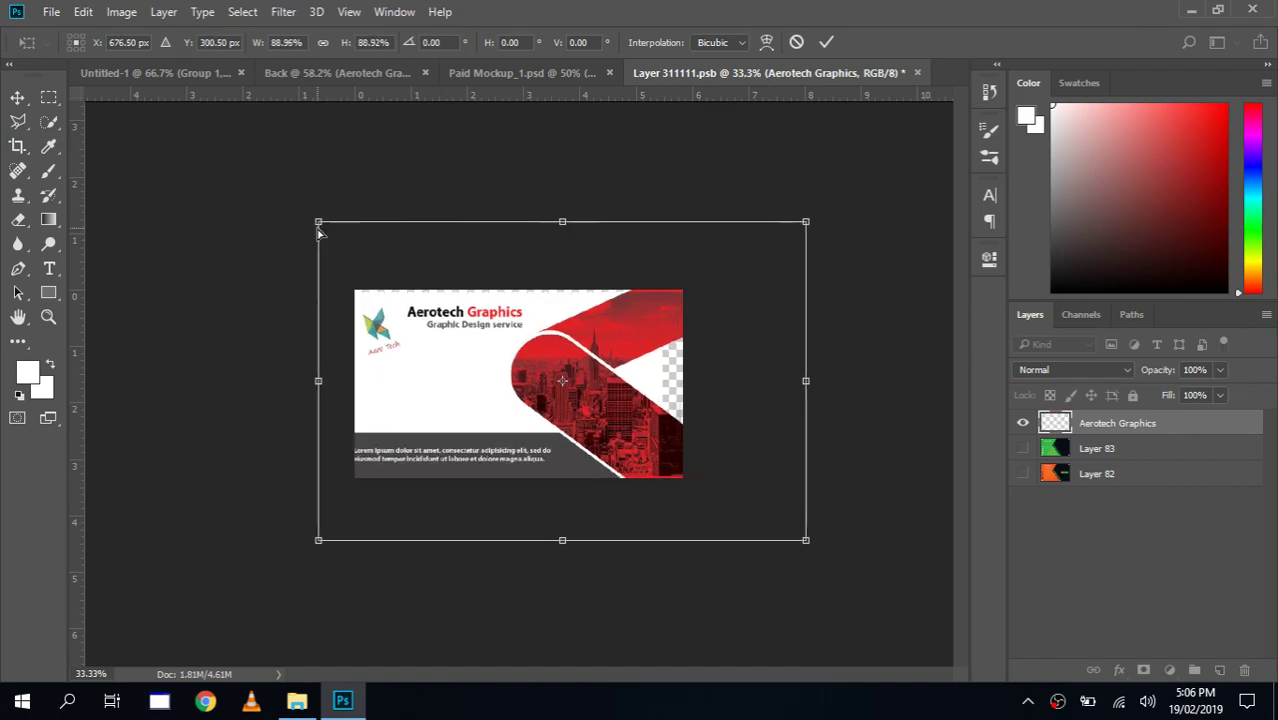
{"action": "key", "text": "ctrl+z"}
{"action": "left_click_drag", "start_coordinate": [322, 228], "coordinate": [308, 226]}
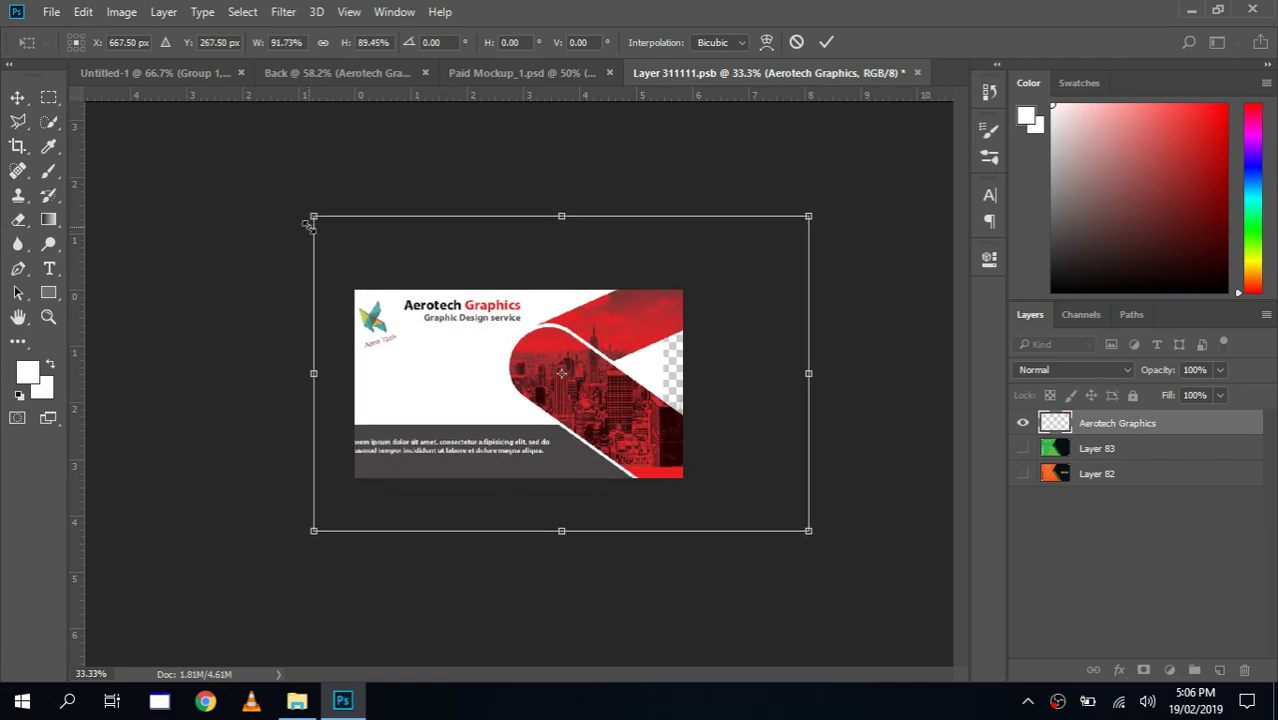
{"action": "key", "text": "Down"}
{"action": "key", "text": "Down"}
{"action": "key", "text": "Down"}
{"action": "key", "text": "Down"}
{"action": "key", "text": "Down"}
{"action": "key", "text": "Down"}
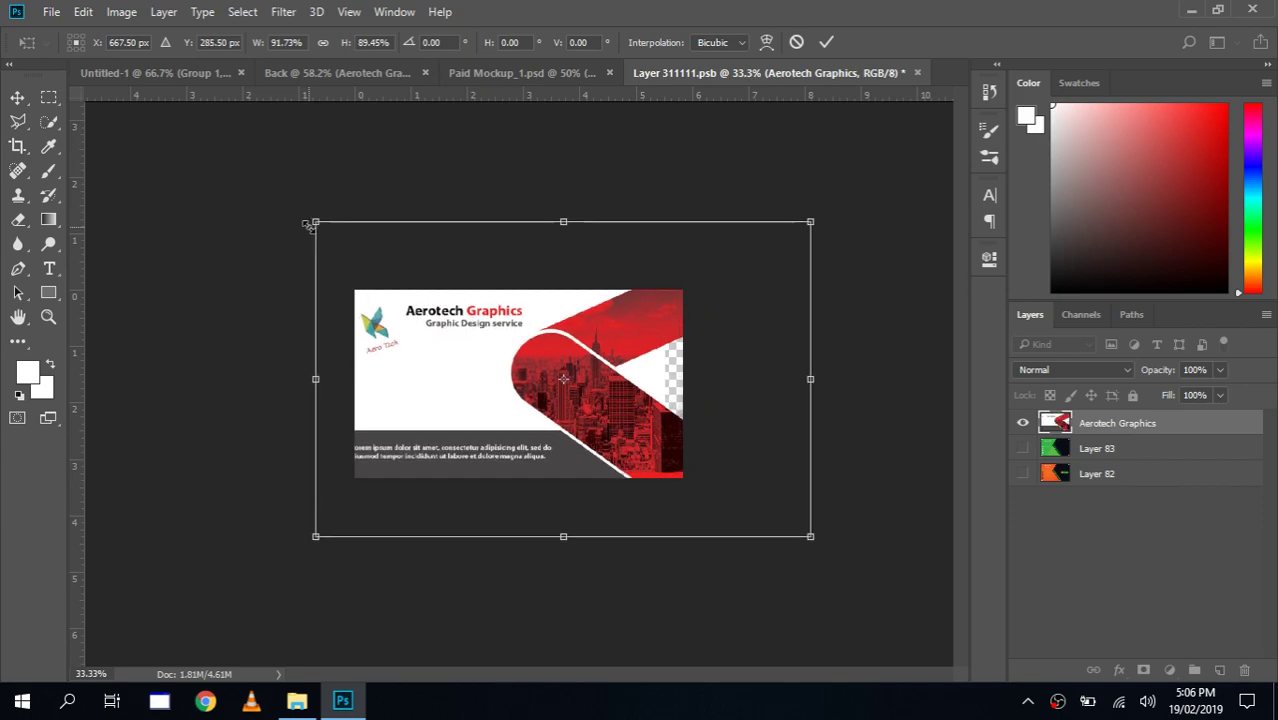
{"action": "key", "text": "Down"}
{"action": "key", "text": "Down"}
{"action": "key", "text": "Down"}
{"action": "key", "text": "Down"}
{"action": "key", "text": "Down"}
{"action": "key", "text": "Down"}
{"action": "key", "text": "Down"}
{"action": "key", "text": "Down"}
{"action": "key", "text": "Down"}
{"action": "key", "text": "Right"}
{"action": "key", "text": "Right"}
{"action": "key", "text": "Right"}
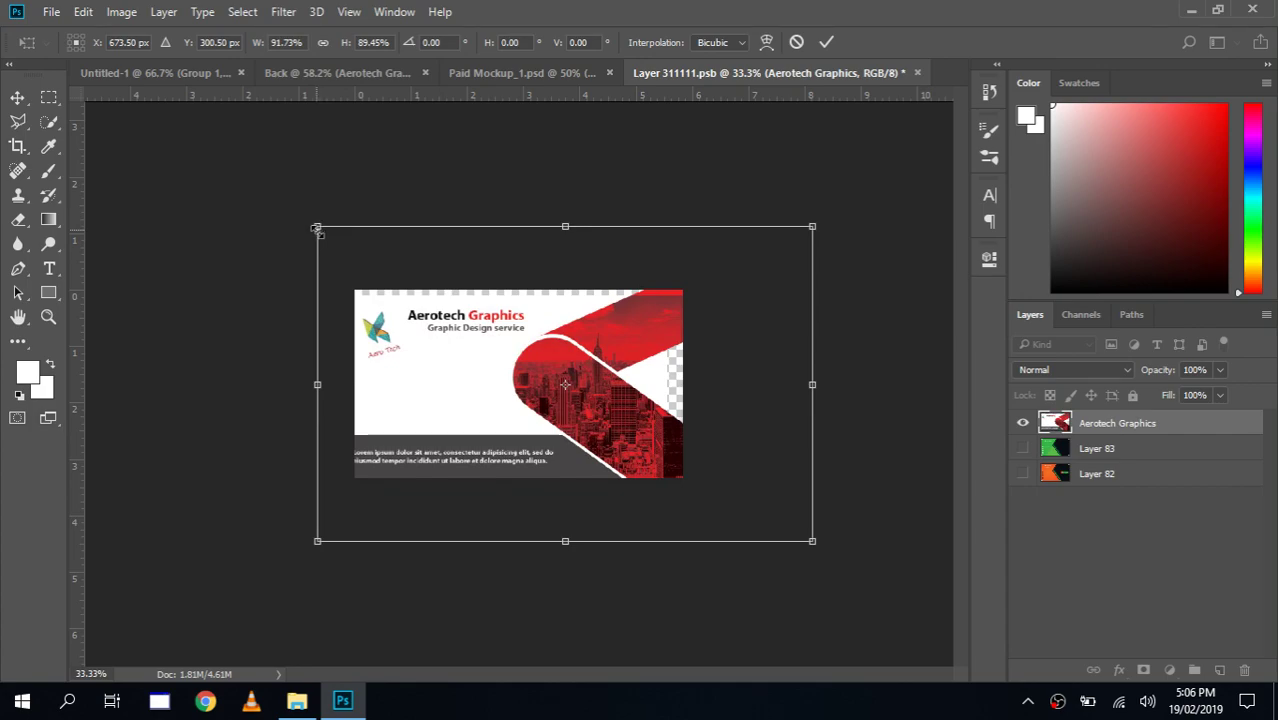
{"action": "left_click_drag", "start_coordinate": [316, 228], "coordinate": [328, 232]}
{"action": "left_click_drag", "start_coordinate": [488, 425], "coordinate": [483, 413]}
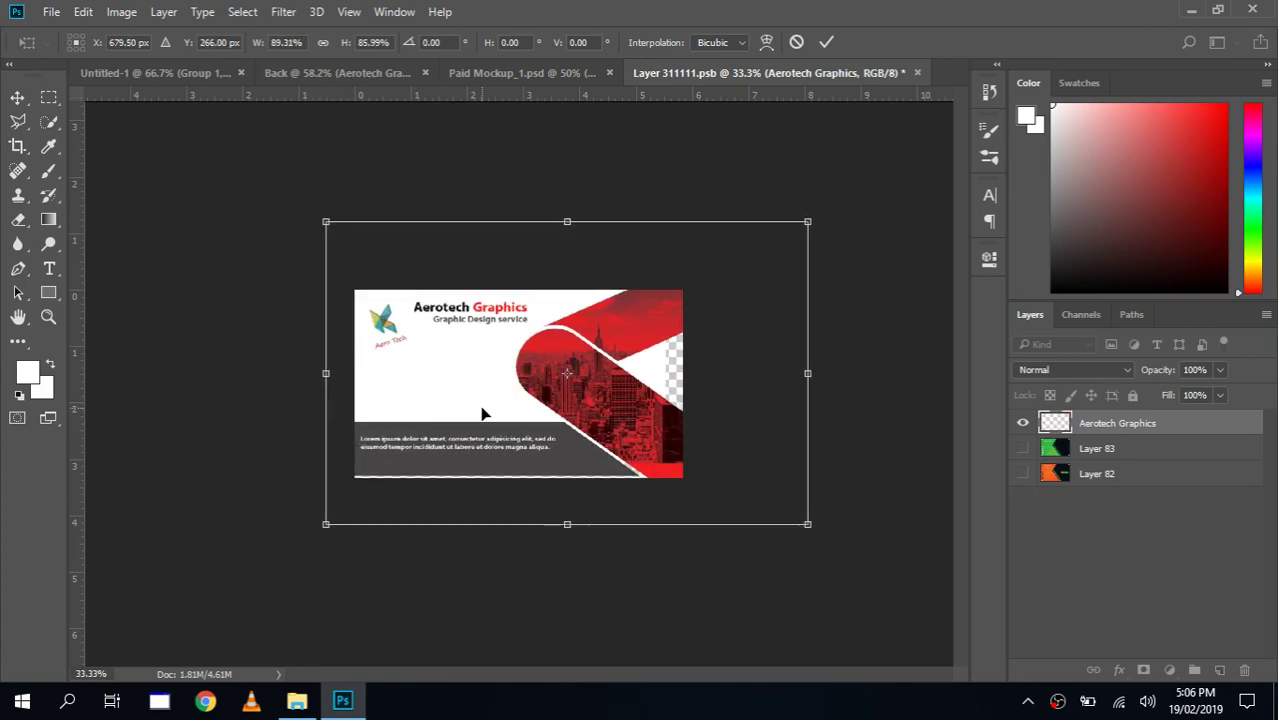
{"action": "left_click", "coordinate": [826, 42]}
- Save the back smart object and view both Aerotech cards in Paid Mockup_1.psd
{"action": "key", "text": "z"}
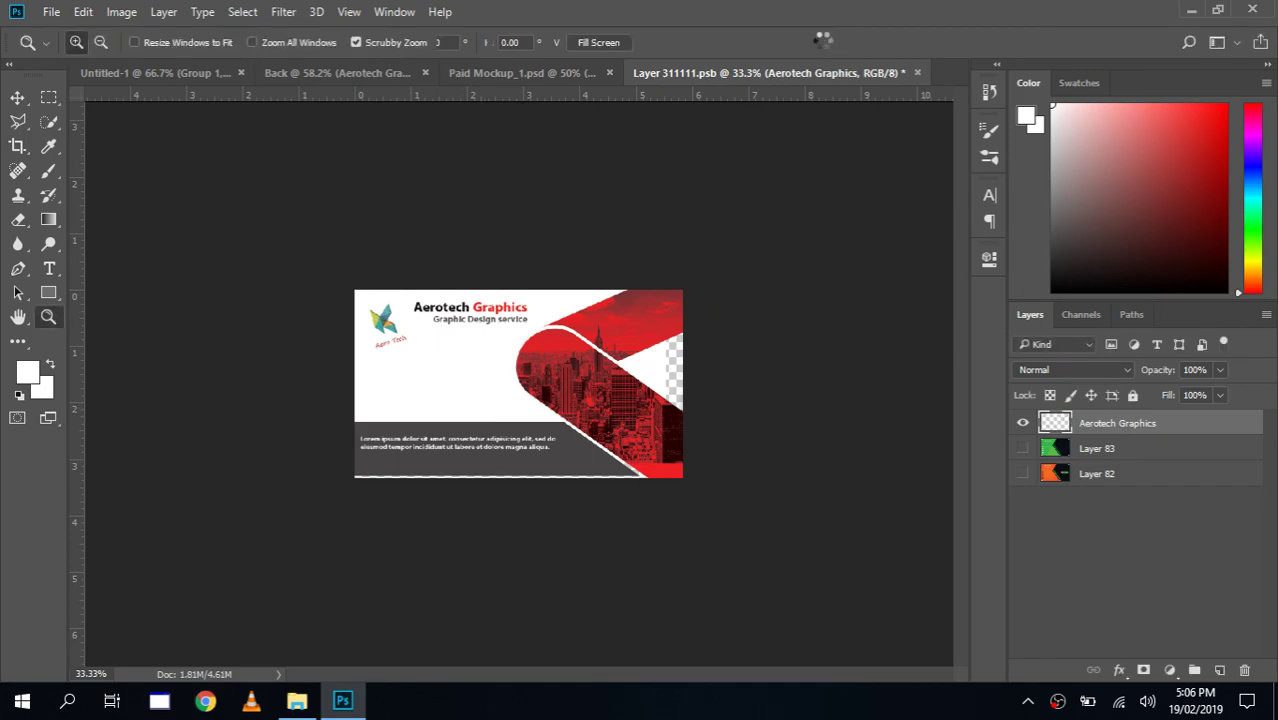
{"action": "left_click", "coordinate": [916, 74]}
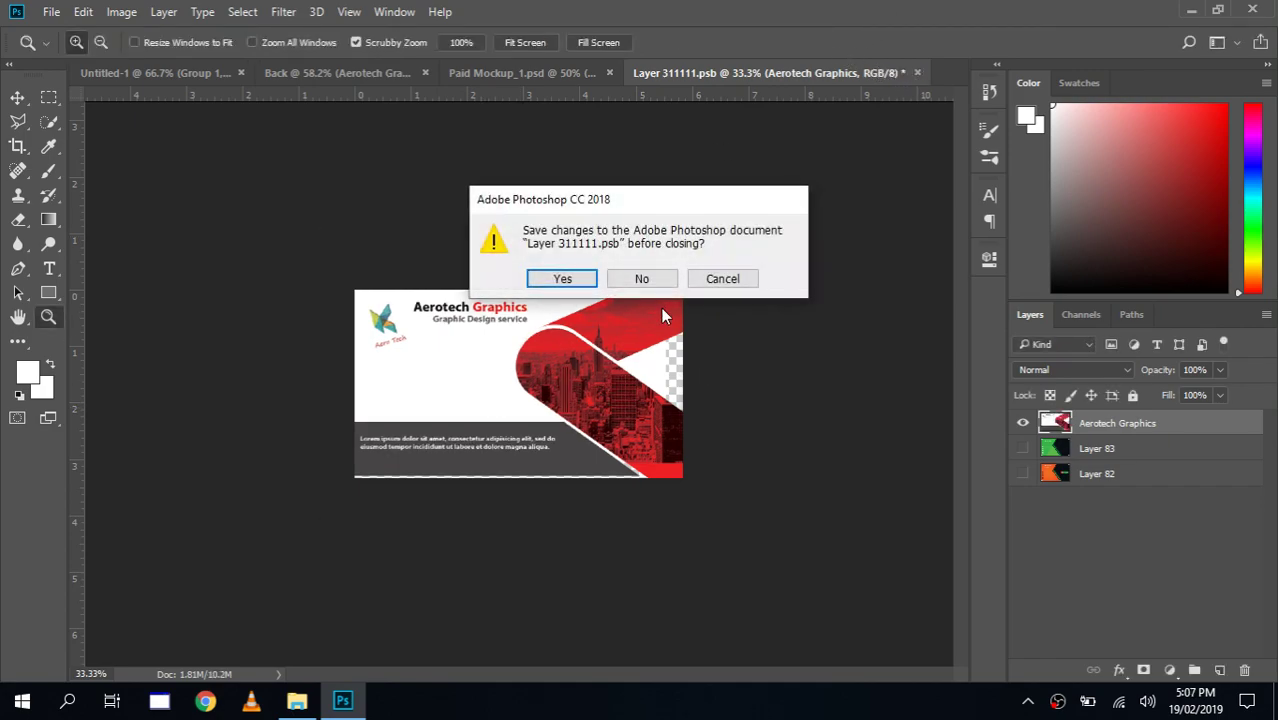
{"action": "left_click", "coordinate": [557, 278]}
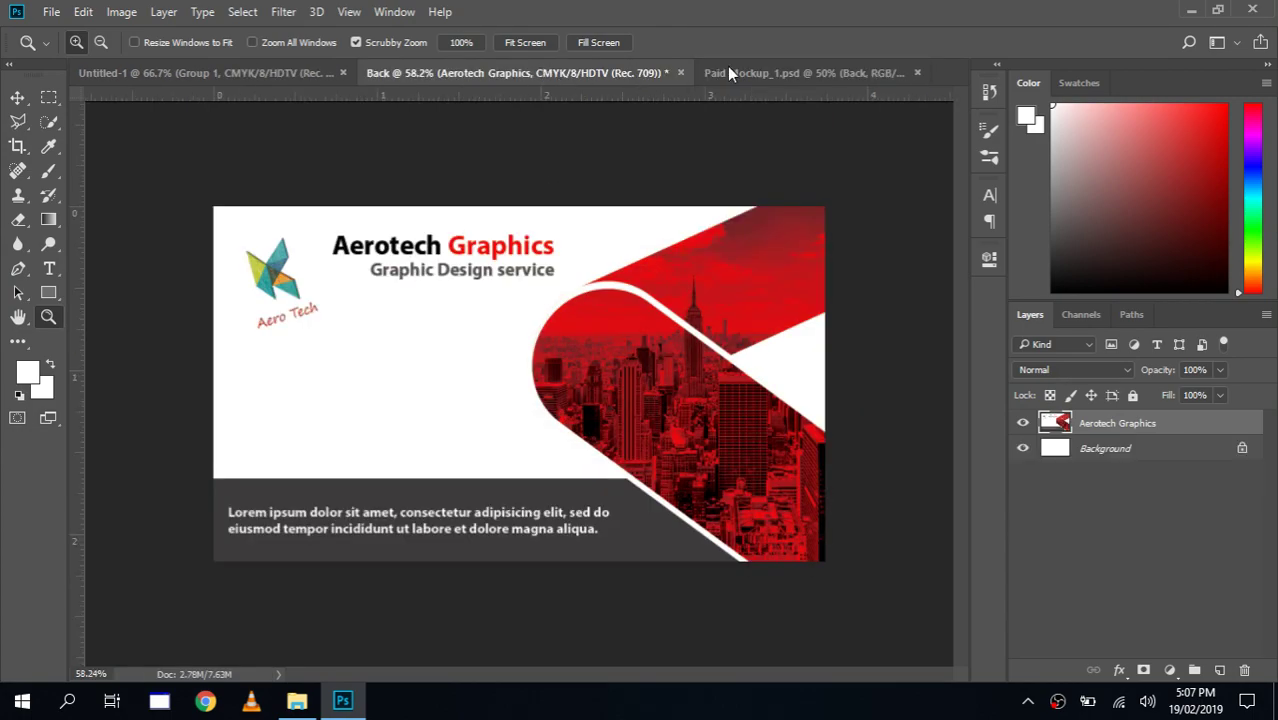
{"action": "left_click", "coordinate": [783, 74]}
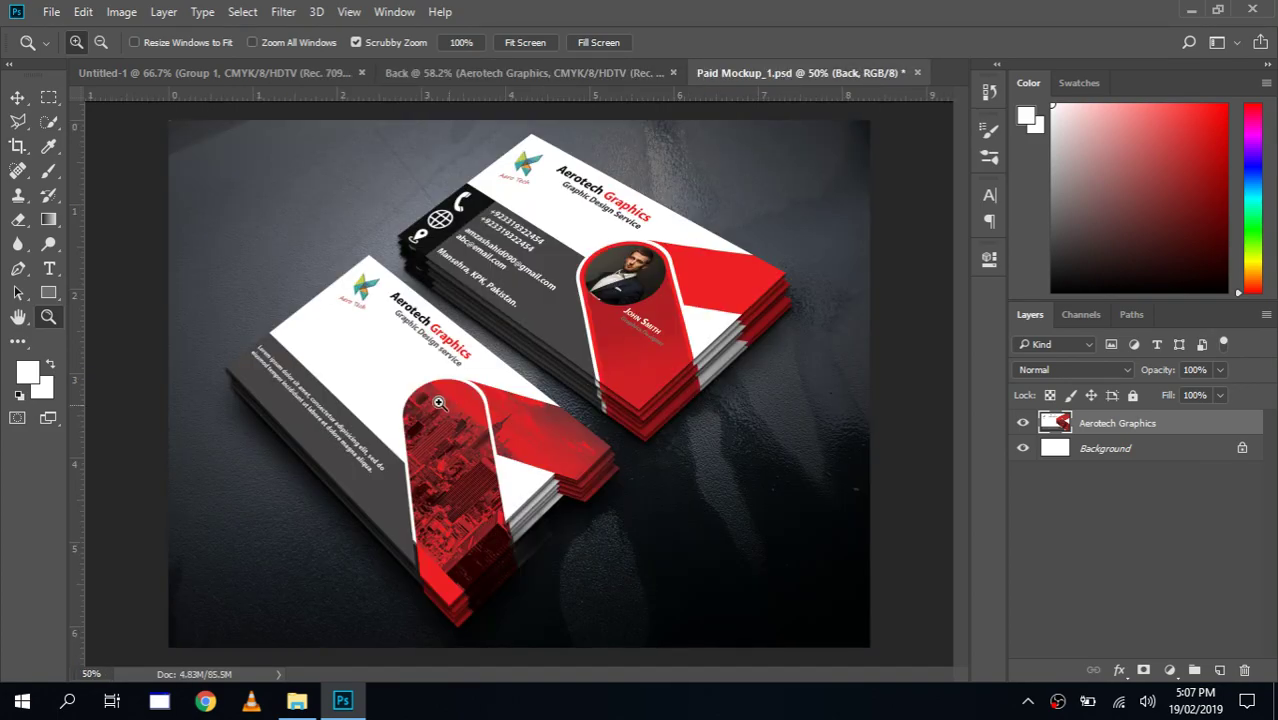